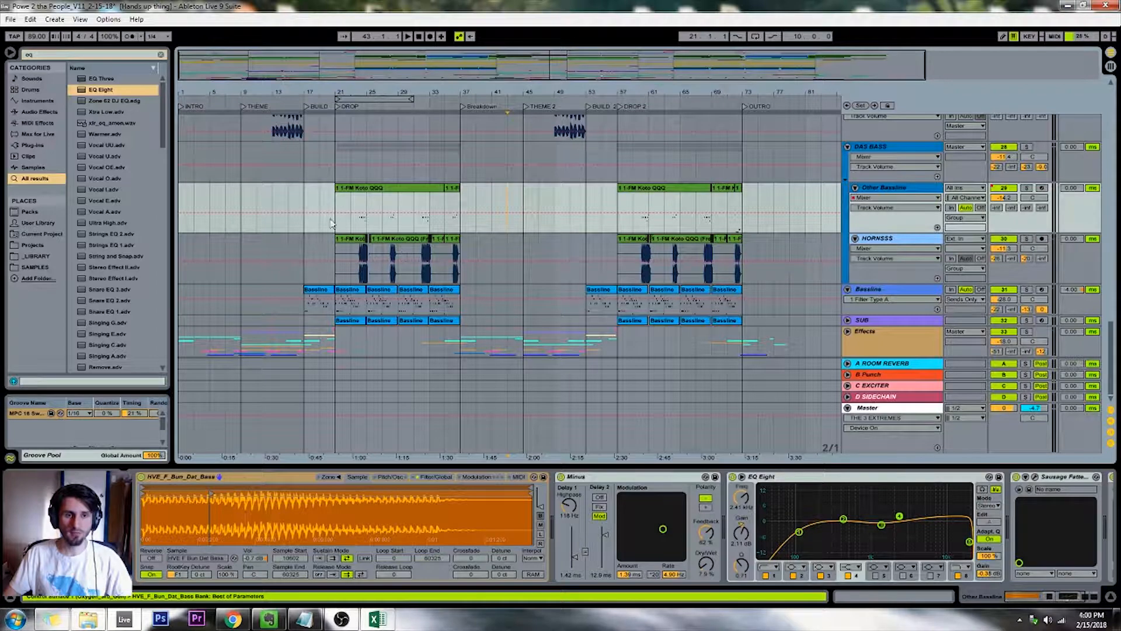
Select the empty stretch between the Breakdown and THEME 2 markers on the Other Bassline track
left_click(334, 229)
scroll(368, 268, "up", 6)
scroll(368, 268, "down", 5)
scroll(368, 268, "up", 3)
left_click_drag(467, 92, 467, 79)
left_click_drag(494, 167, 598, 166)
left_click(665, 186)
left_click_drag(629, 202, 734, 206)
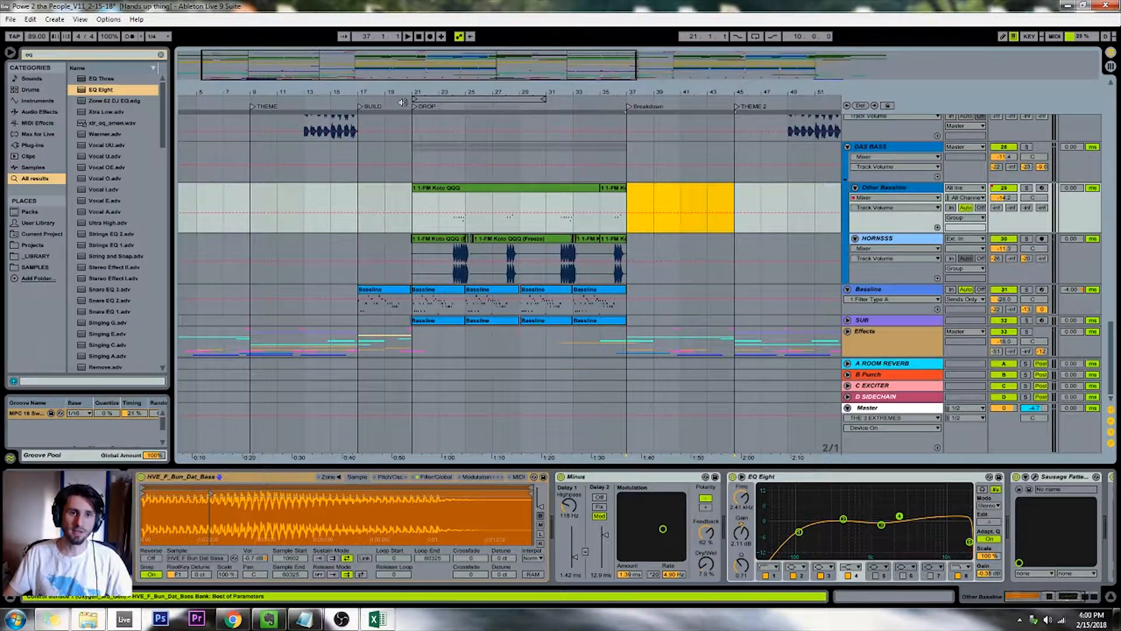
left_click_drag(435, 99, 458, 96)
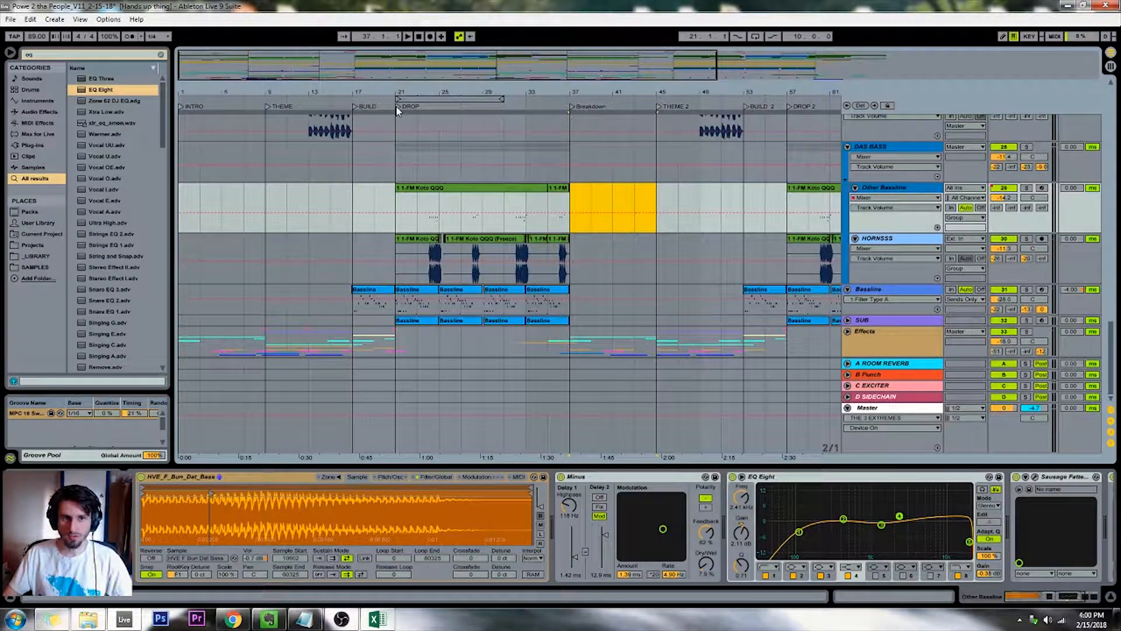
Play the arrangement from the DROP marker and bring up the Bassline track's device chain
key("space")
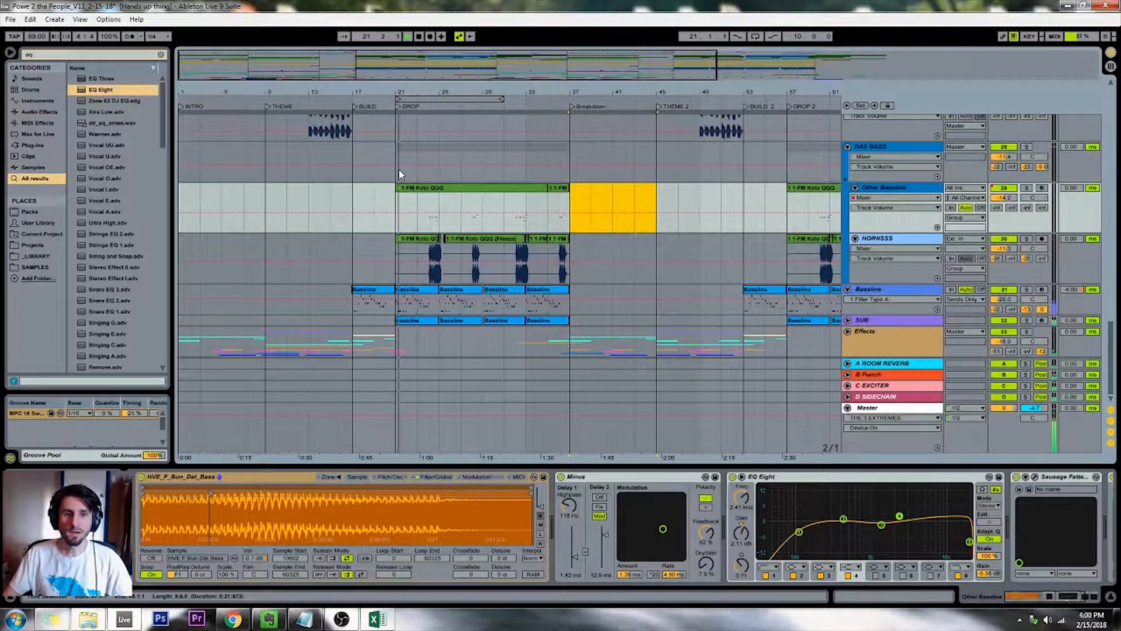
scroll(407, 205, "up", 2)
scroll(397, 222, "up", 2)
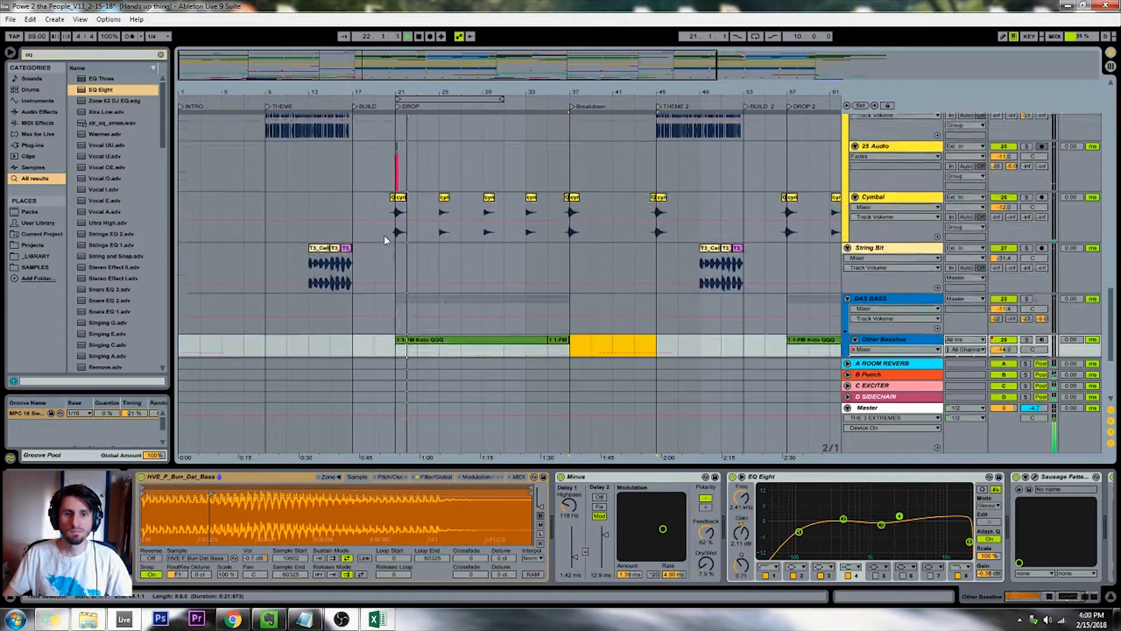
scroll(388, 237, "down", 5)
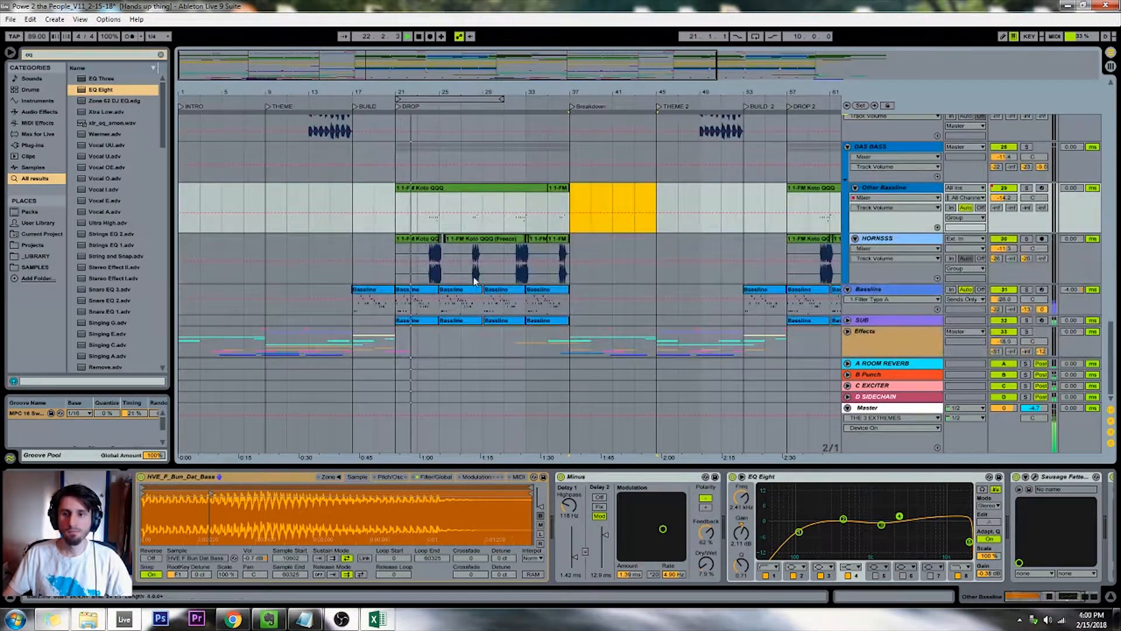
left_click(898, 290)
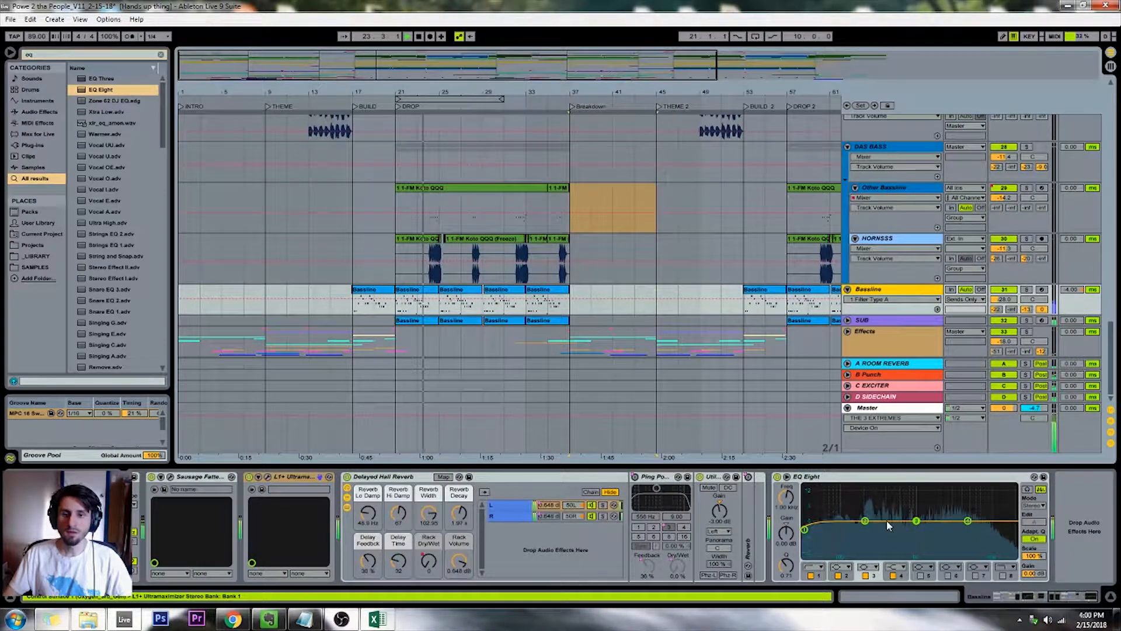
Check the track levels in Session View during playback and return to the arrangement and its device chain
key("Tab")
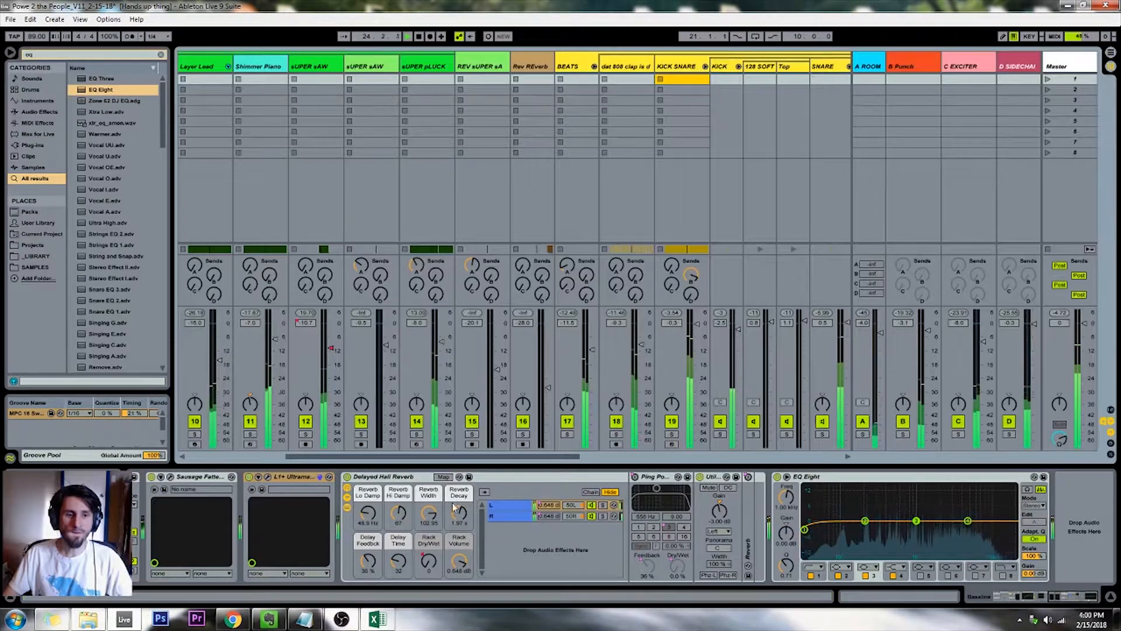
key("Tab")
key("shift+Tab")
key("shift+Tab")
key("Tab")
key("Tab")
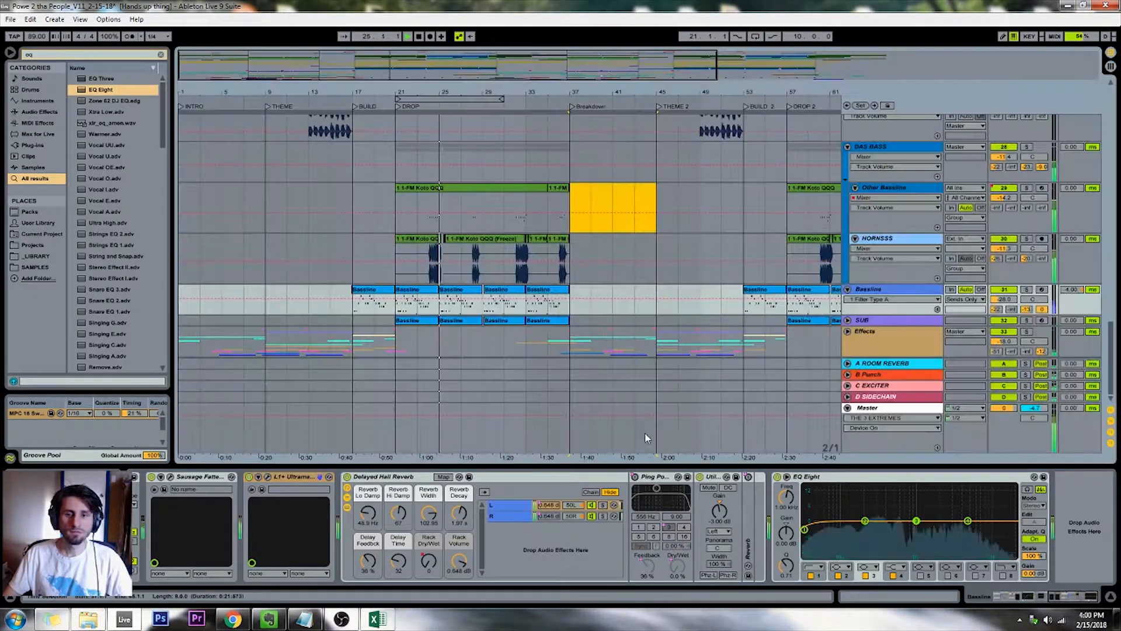
Stop playback and turn down the MONO macro of THE 3 EXTREMES rack on the Master track
left_click(885, 407)
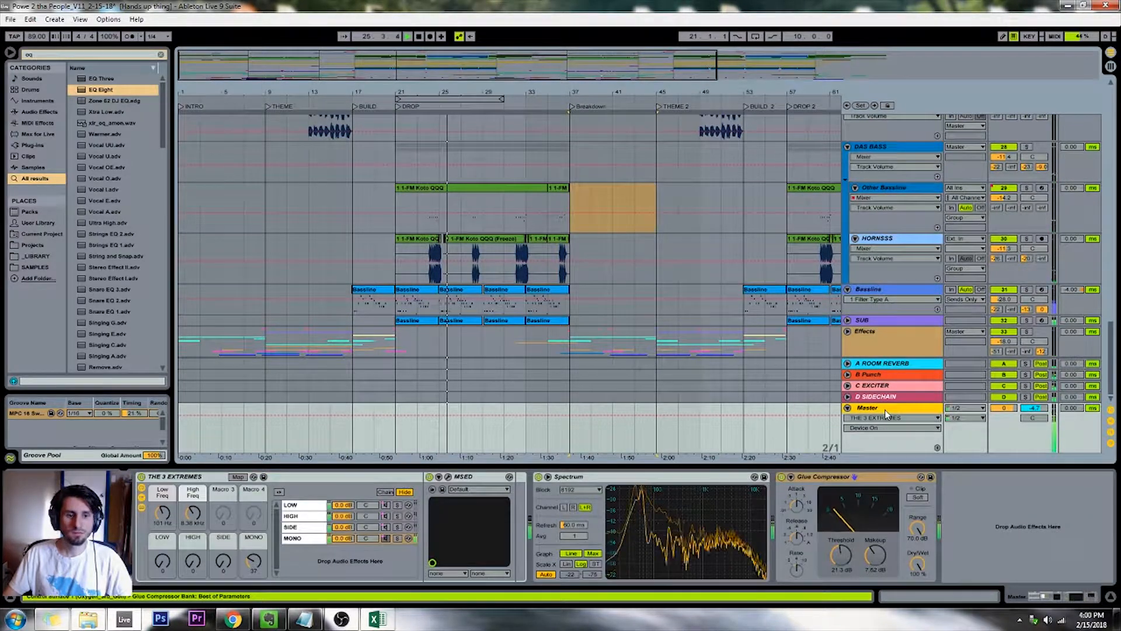
key("space")
left_click_drag(252, 559, 252, 584)
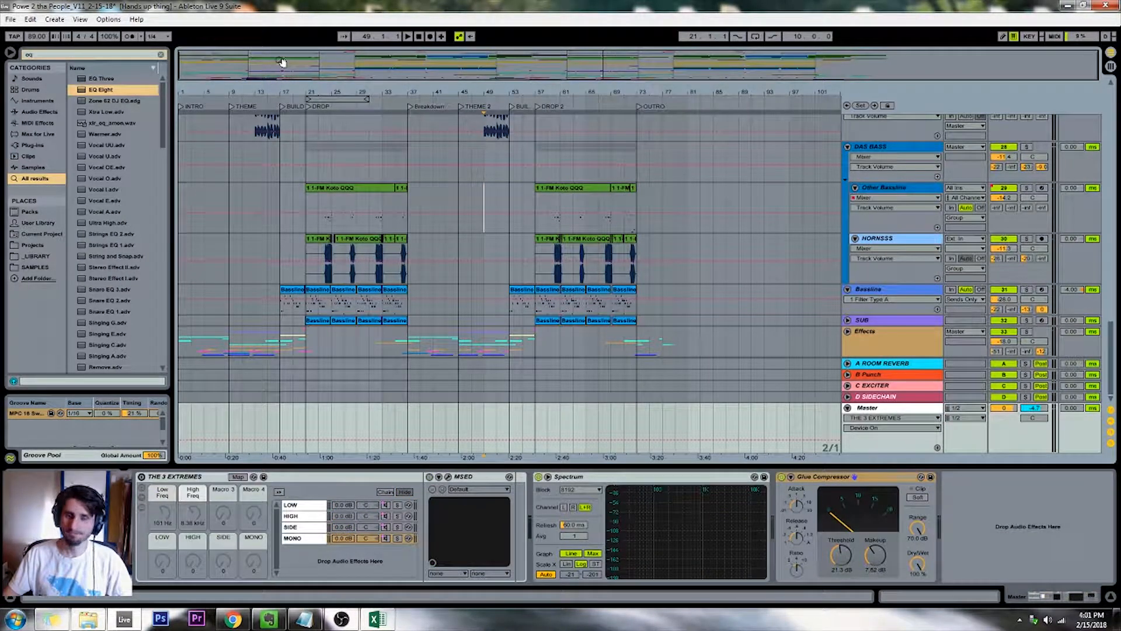
Return to the start of the song, bring the uppermost tracks into view and play the arrangement from the beginning
left_click(419, 36)
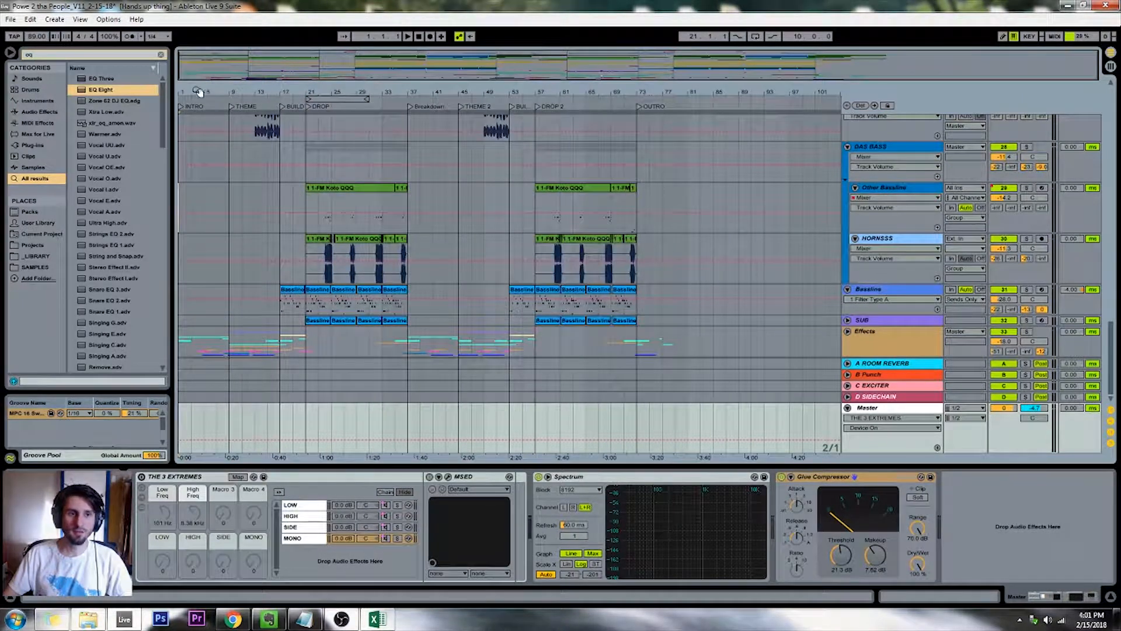
left_click(187, 130)
scroll(185, 145, "up", 10)
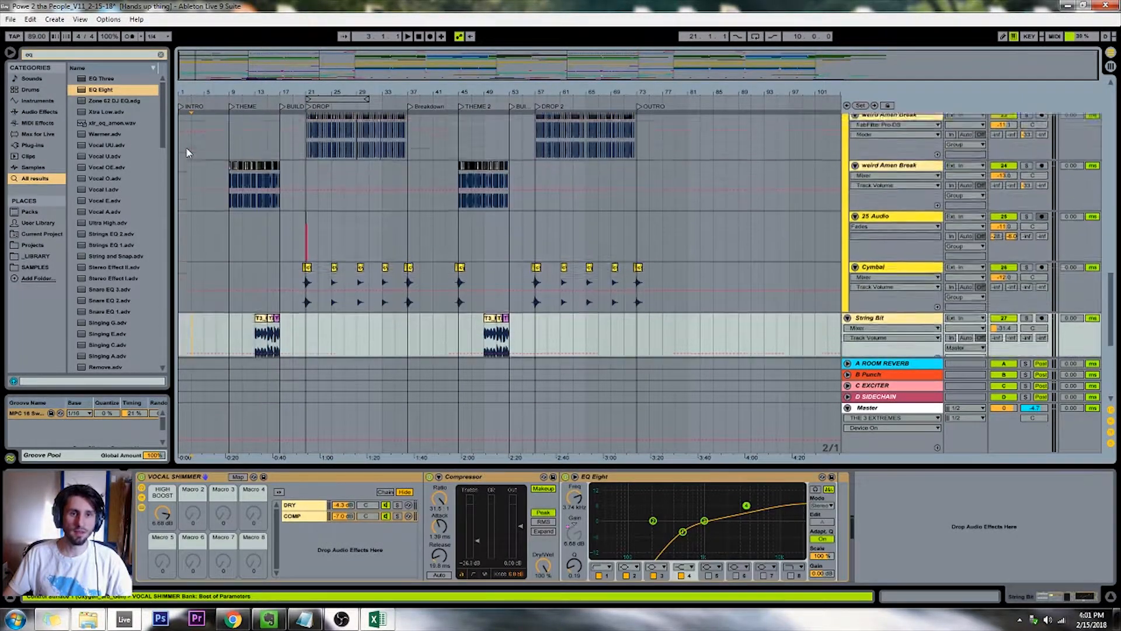
scroll(186, 146, "up", 8)
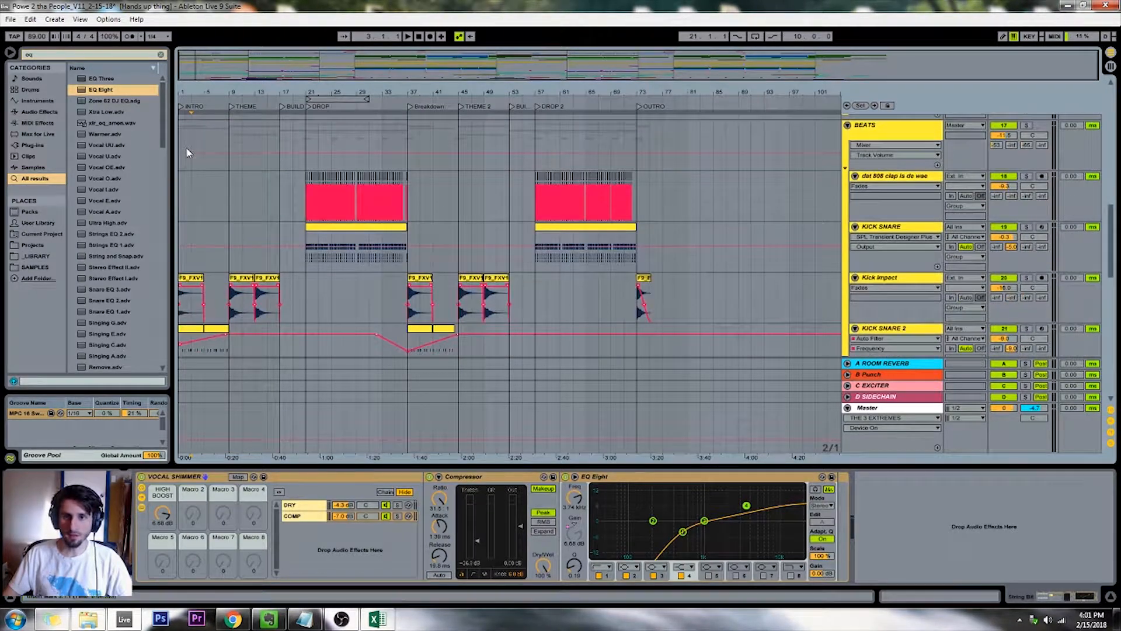
scroll(186, 146, "up", 8)
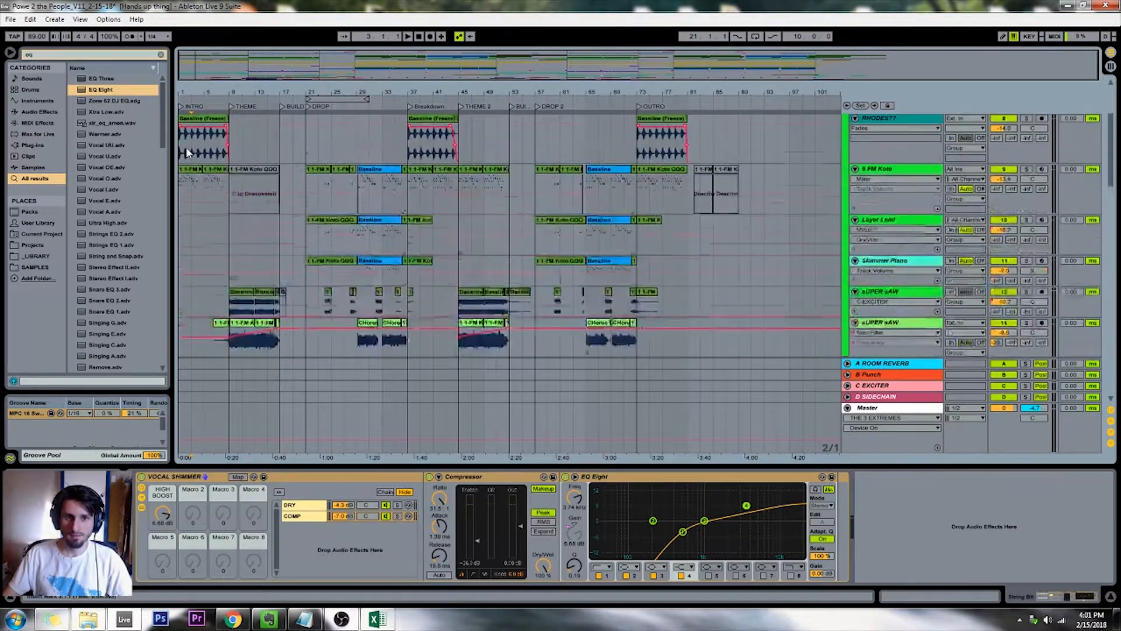
scroll(187, 153, "up", 4)
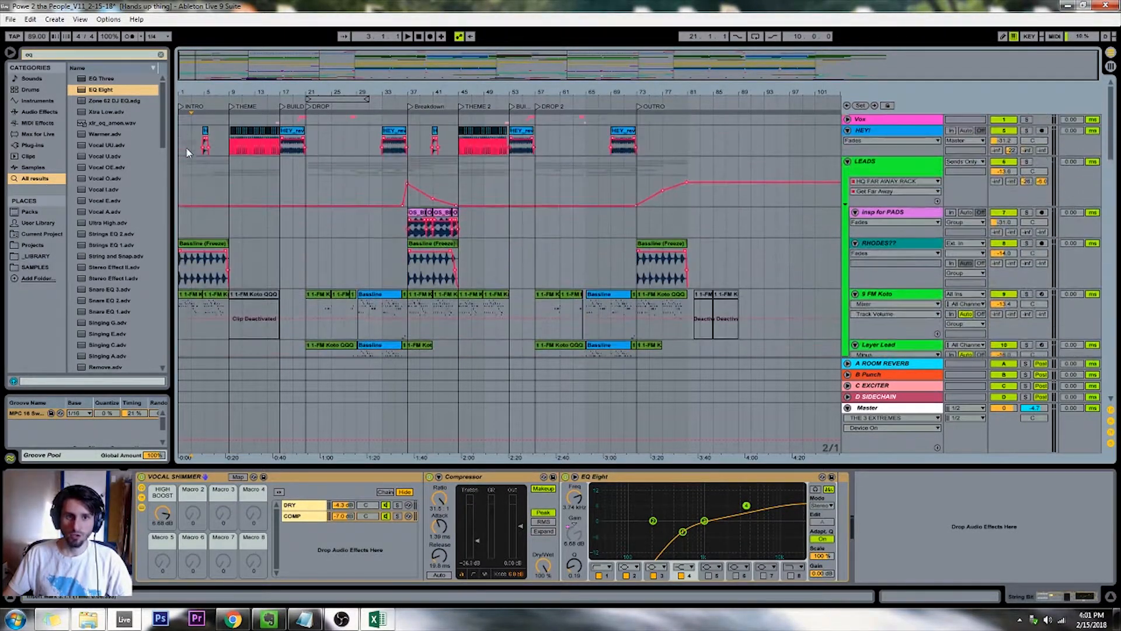
left_click(419, 36)
left_click(407, 36)
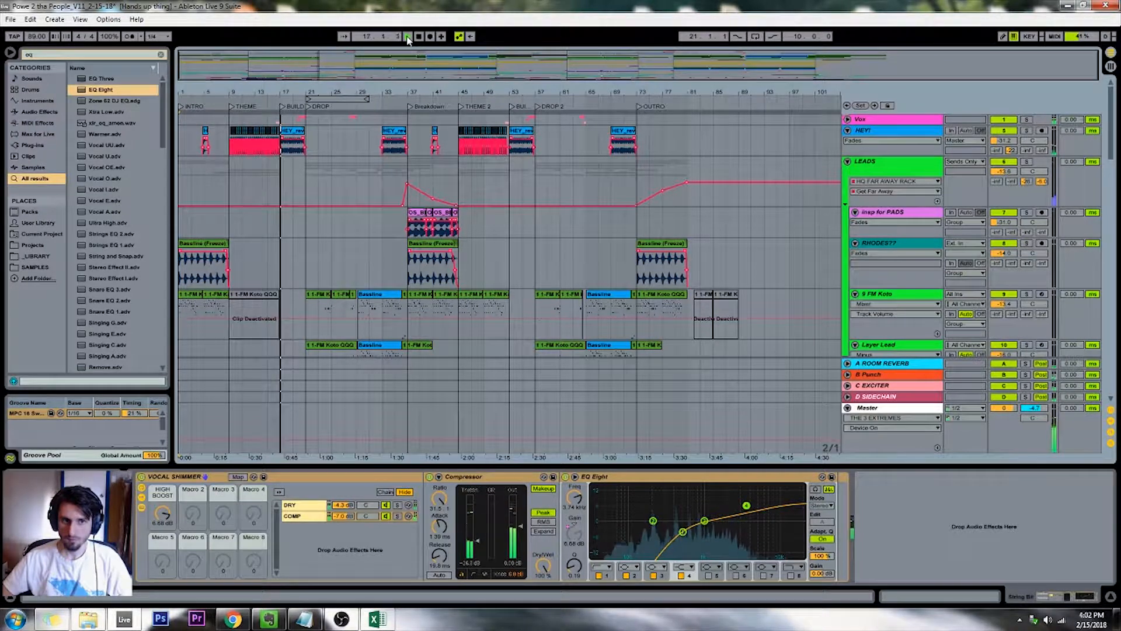
Unfold the Vox group around the BUILD section and show the track volume automation of the its game time track
left_click(283, 183)
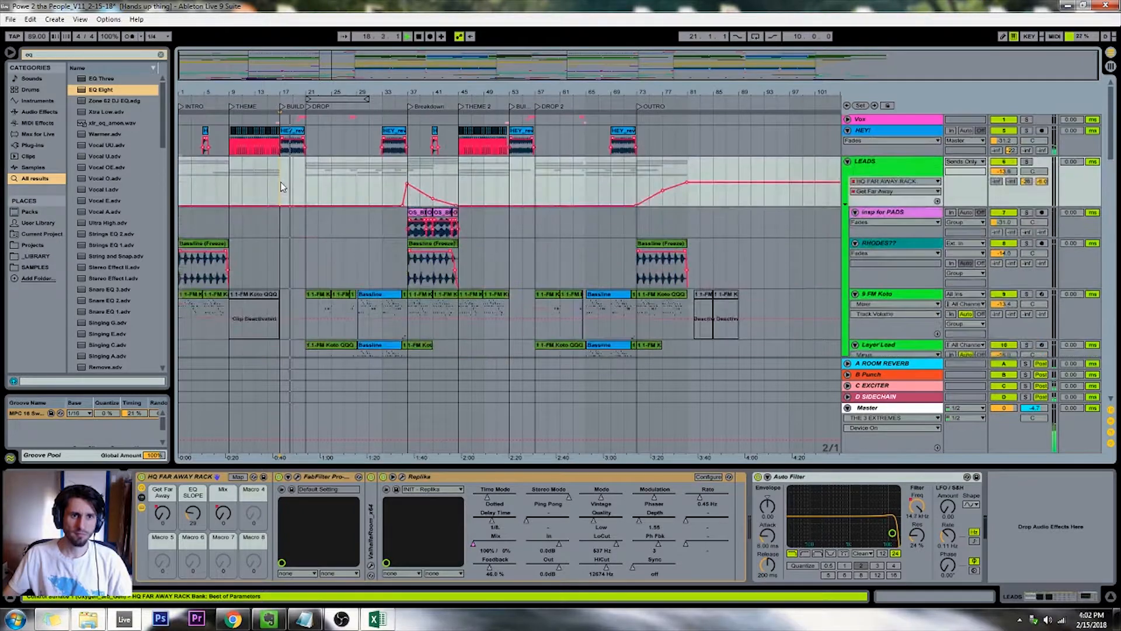
key("plus")
key("plus")
key("plus")
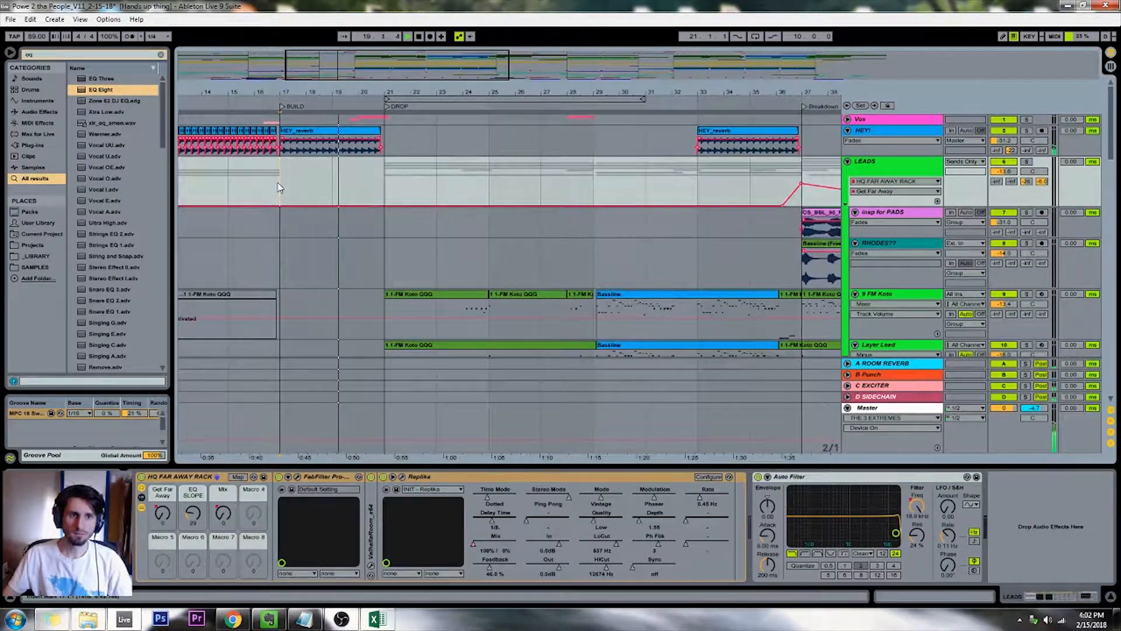
left_click(847, 120)
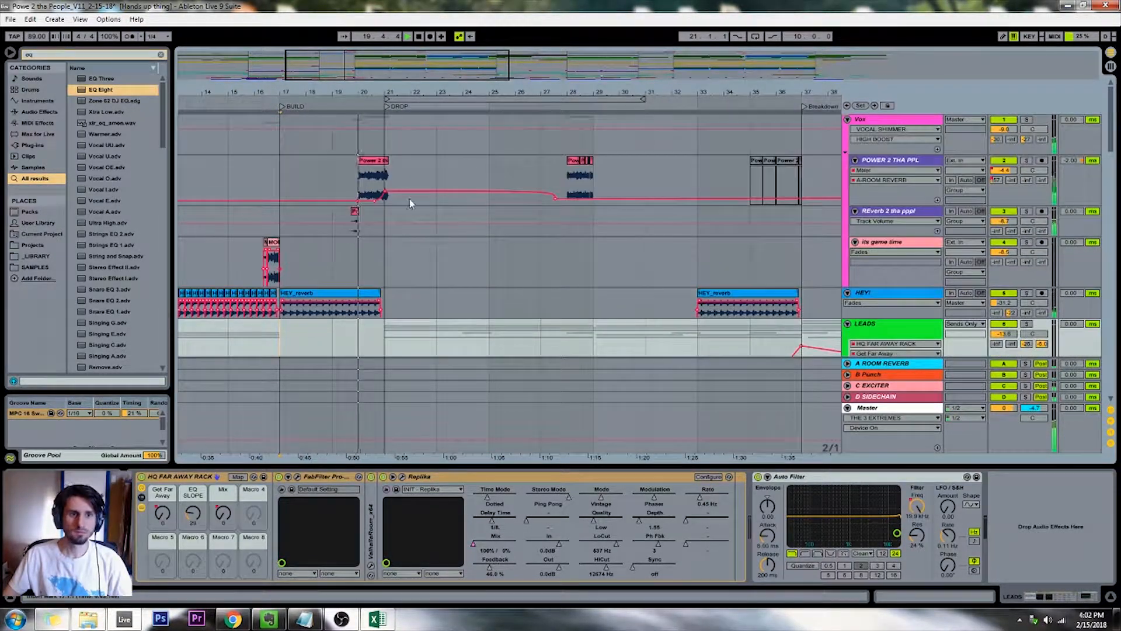
left_click(999, 253)
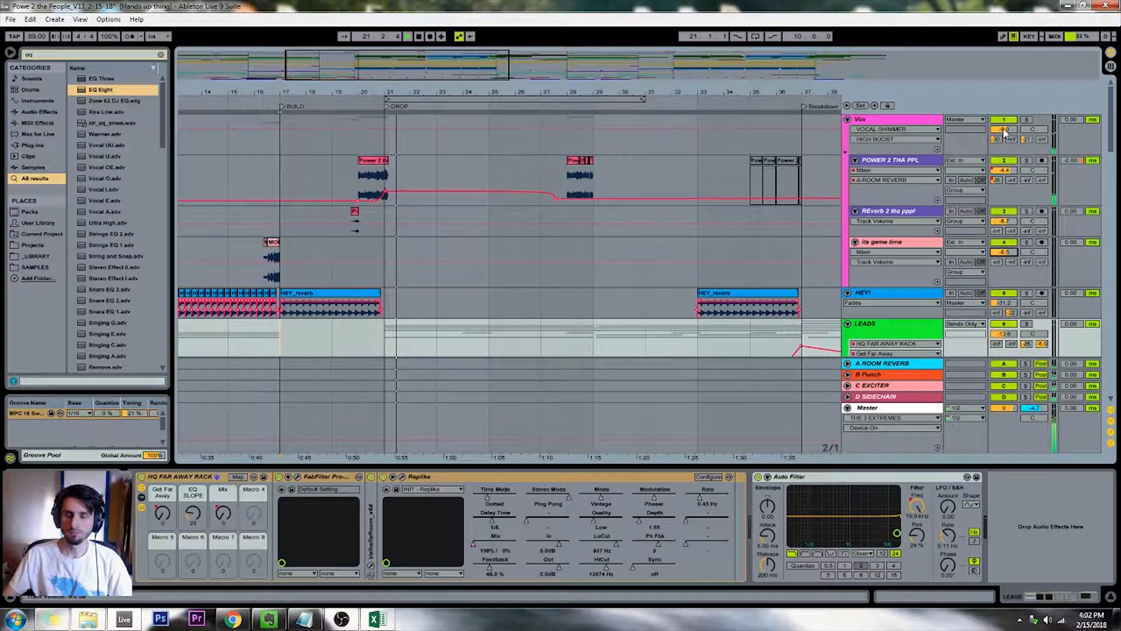
left_click_drag(441, 72, 443, 66)
scroll(461, 182, "down", 2)
scroll(560, 173, "up", 2)
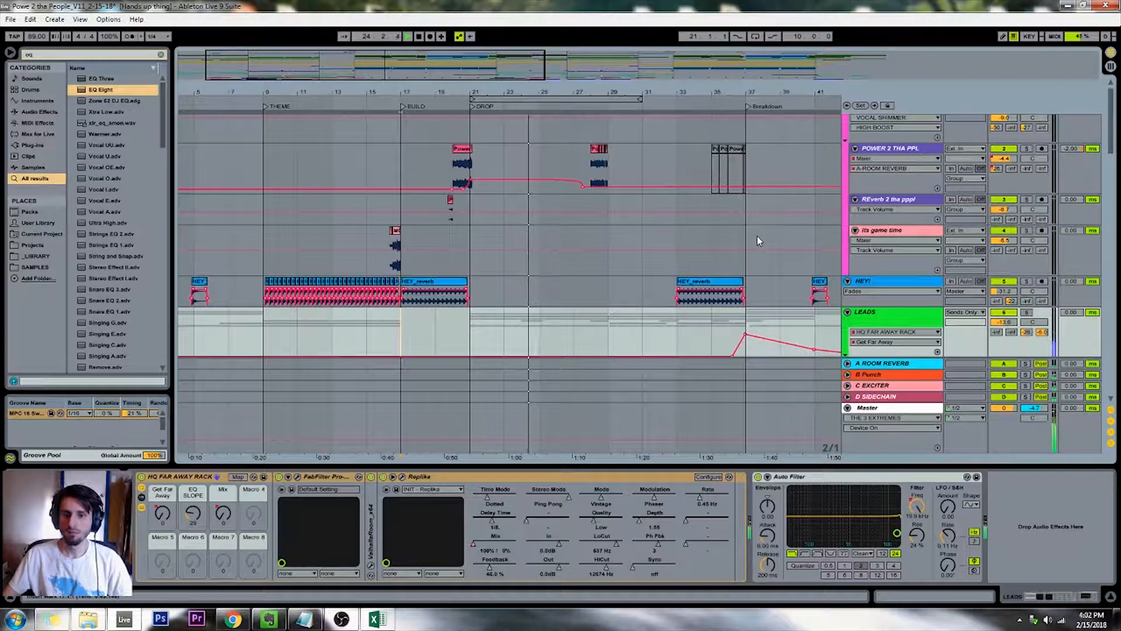
Lower the BEATS group's volume to about -13 dB
scroll(778, 216, "down", 5)
scroll(777, 216, "down", 6)
left_click_drag(1001, 272, 1009, 277)
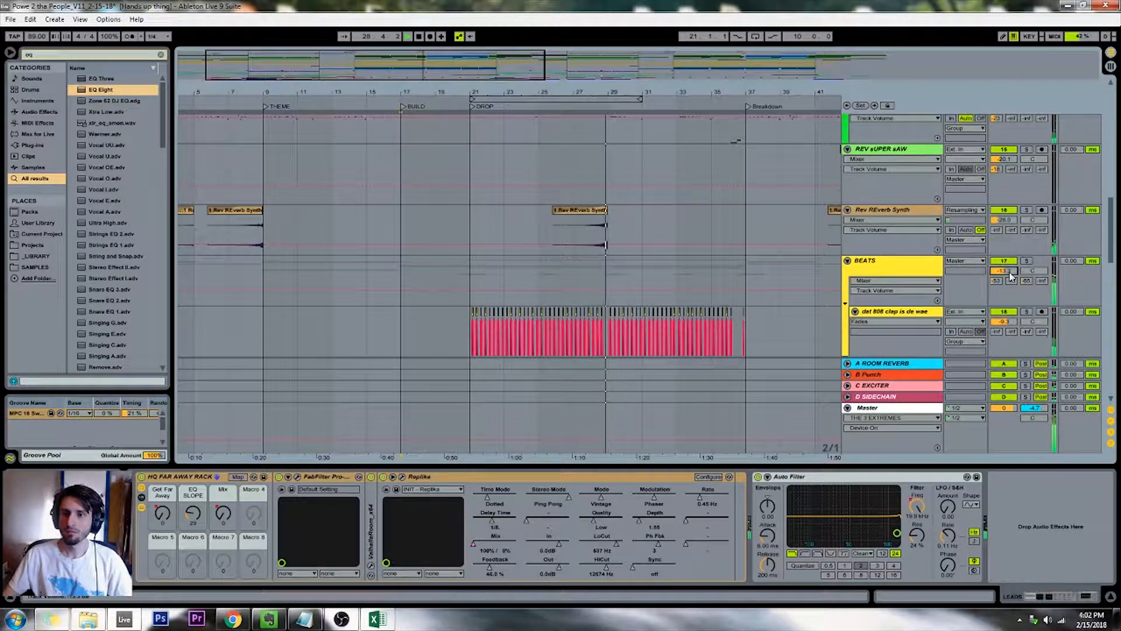
Set the Vox group's volume to -10 dB
left_click(528, 180)
scroll(528, 181, "up", 3)
scroll(527, 181, "up", 10)
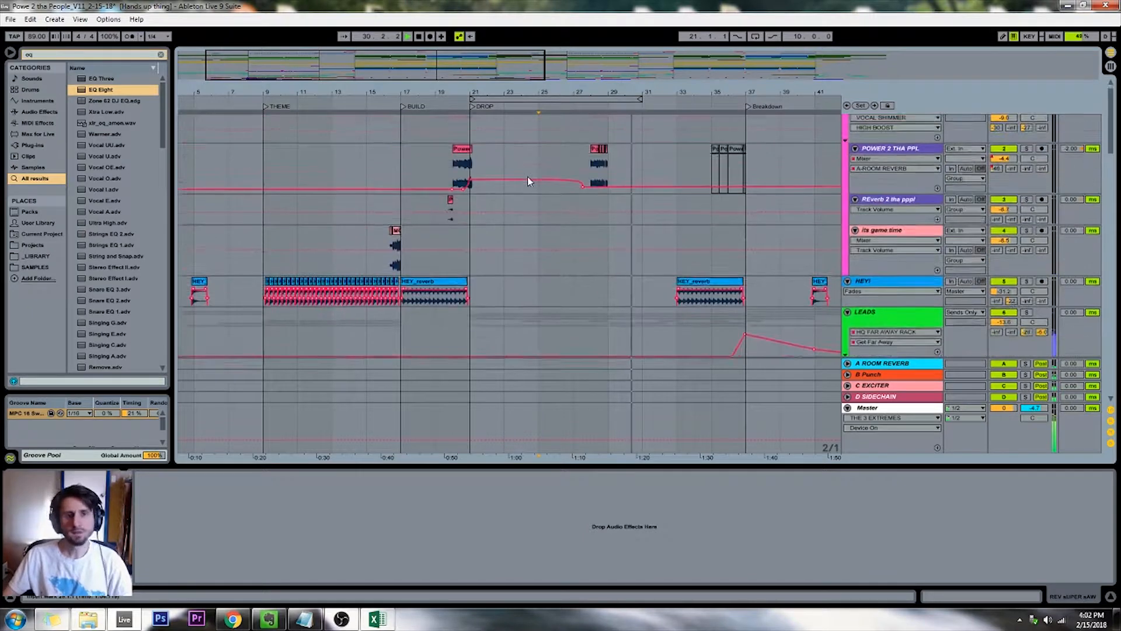
scroll(529, 181, "up", 1)
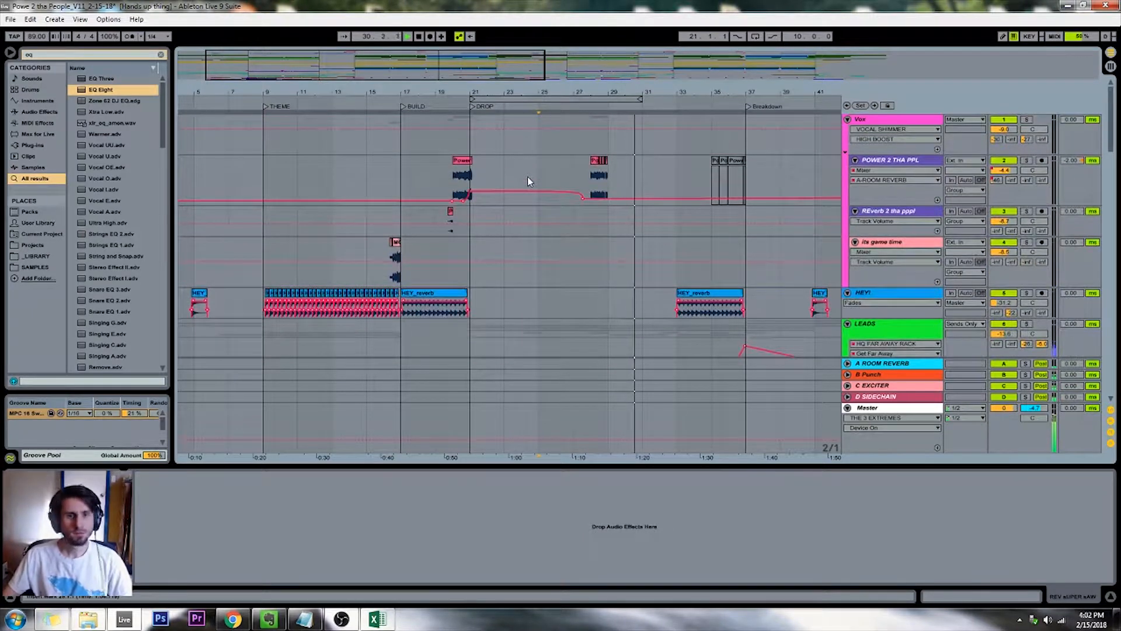
left_click(573, 172)
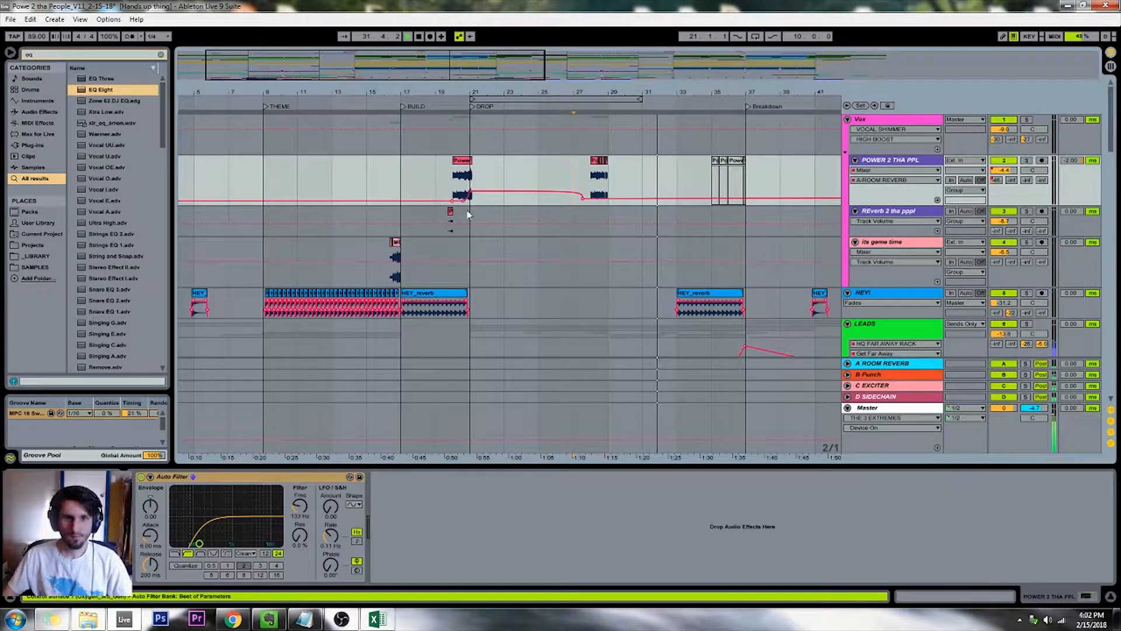
left_click(1004, 130)
type("-")
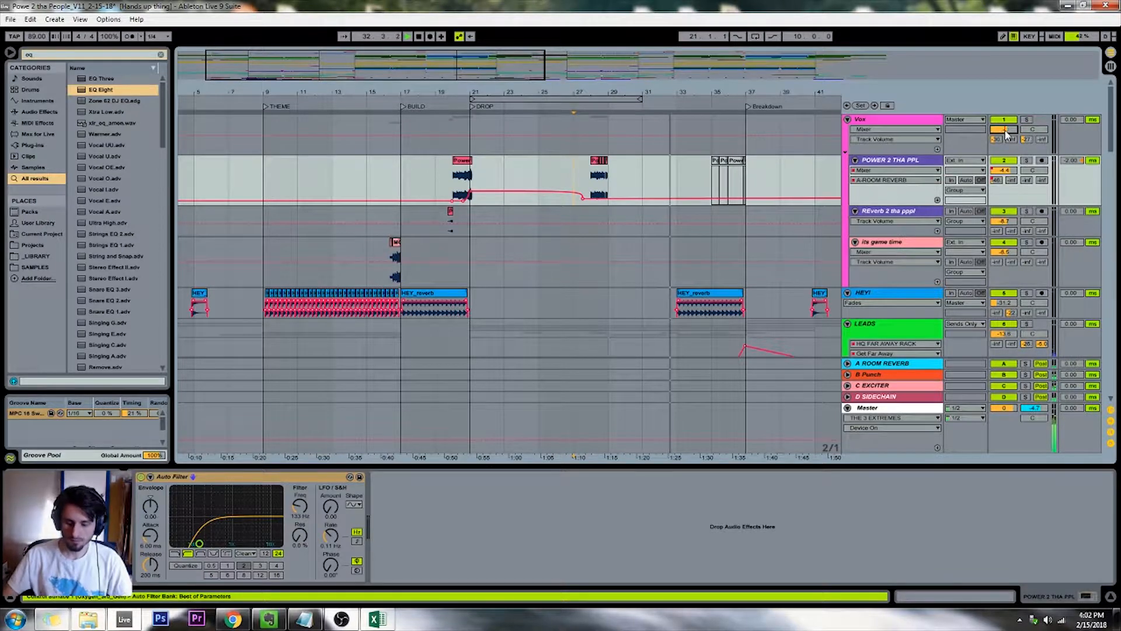
type("10")
key("Return")
Follow playback past the first drop, examining the LEADS group's devices and the tracks down to BEATS
left_click_drag(534, 92, 478, 64)
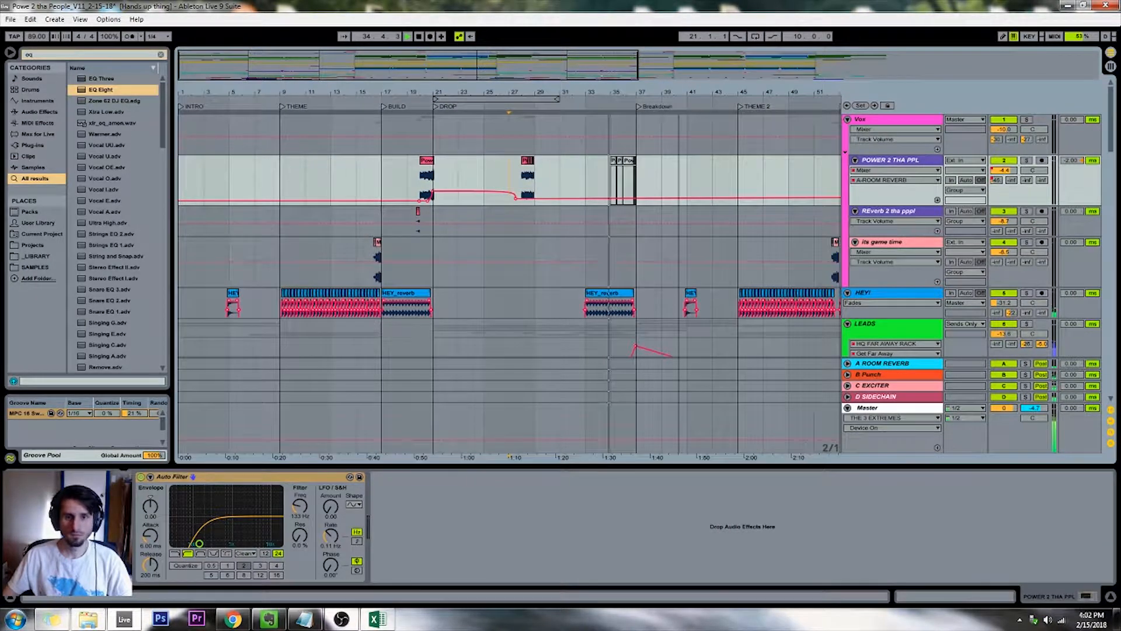
left_click_drag(636, 93, 595, 90)
scroll(601, 173, "down", 1)
scroll(601, 174, "down", 2)
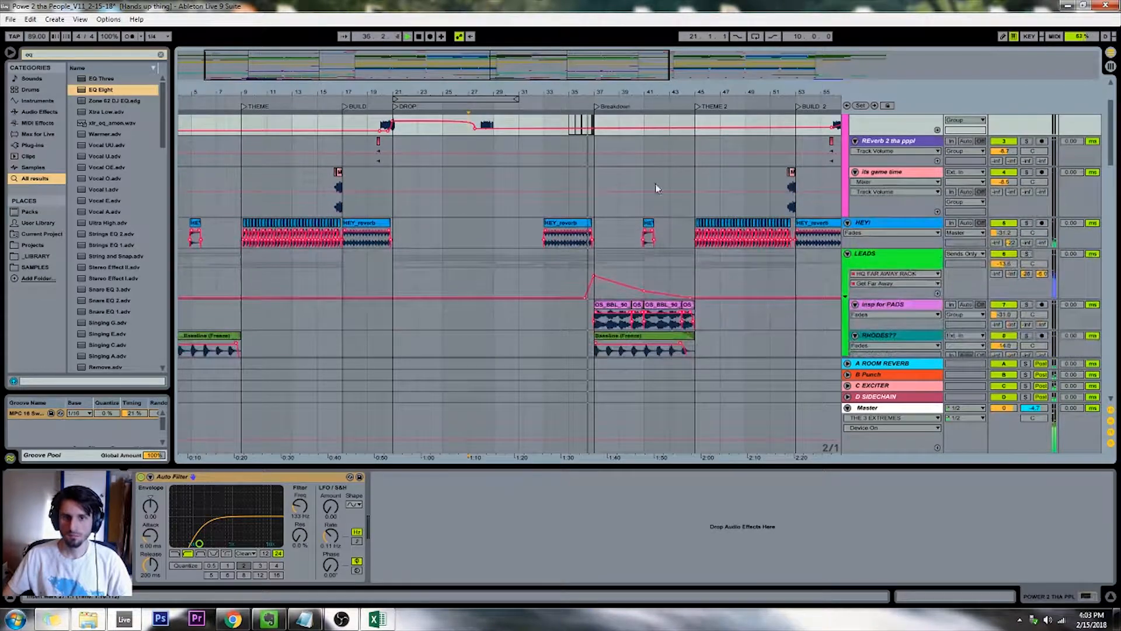
left_click(566, 265)
scroll(566, 265, "down", 10)
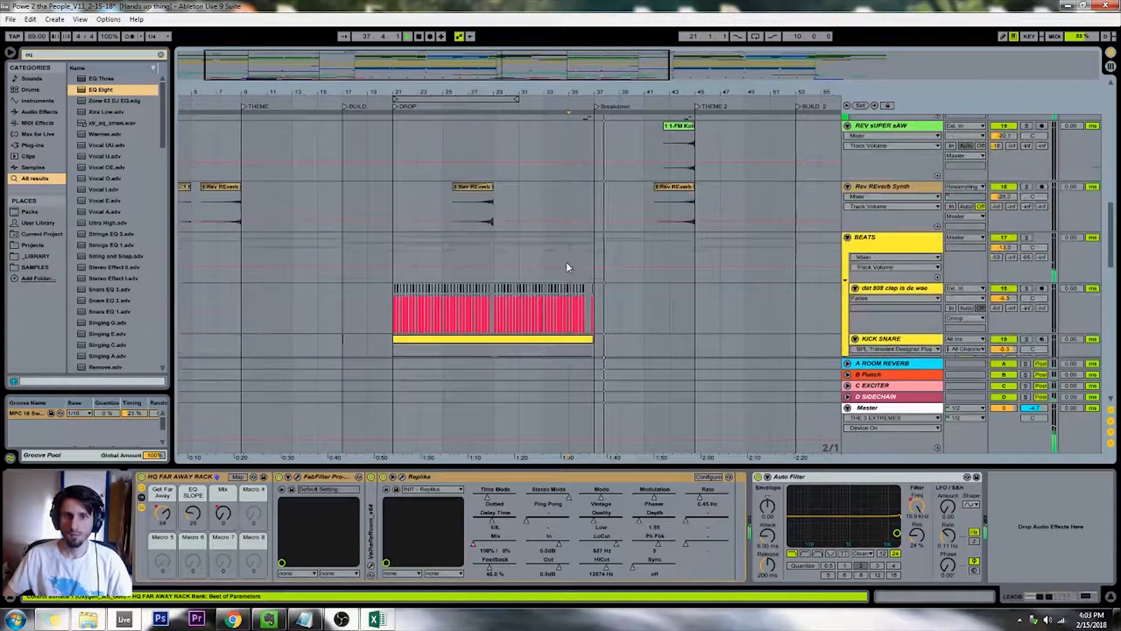
left_click_drag(402, 70, 489, 65)
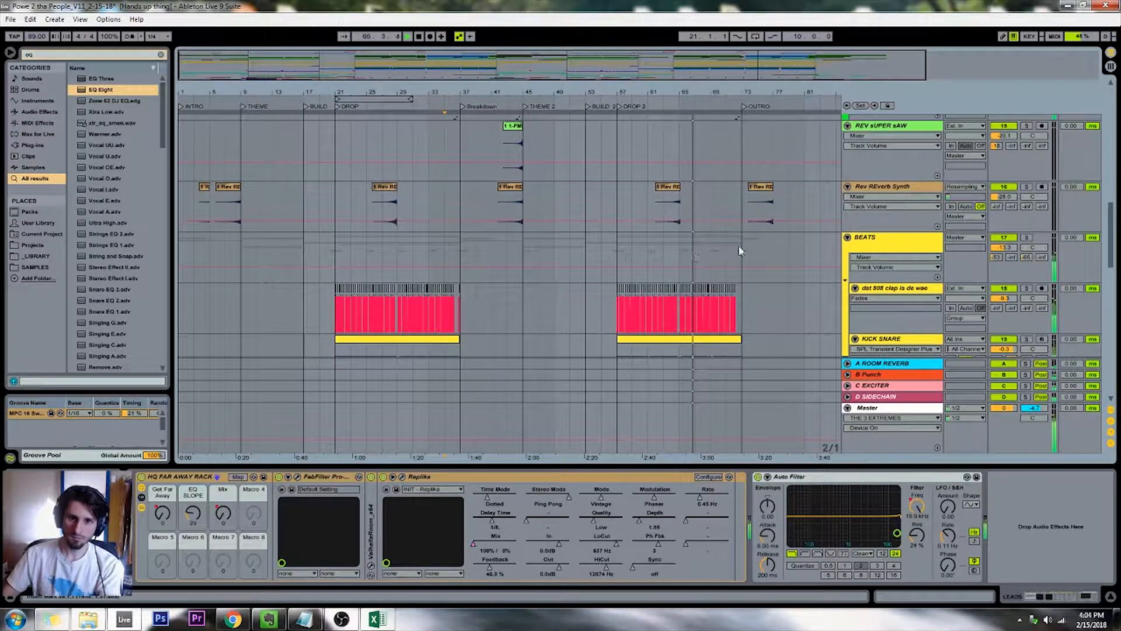
Deactivate the short clip starting at bar 65 on the first weird Amen Break track
left_click(670, 259)
scroll(678, 254, "down", 4)
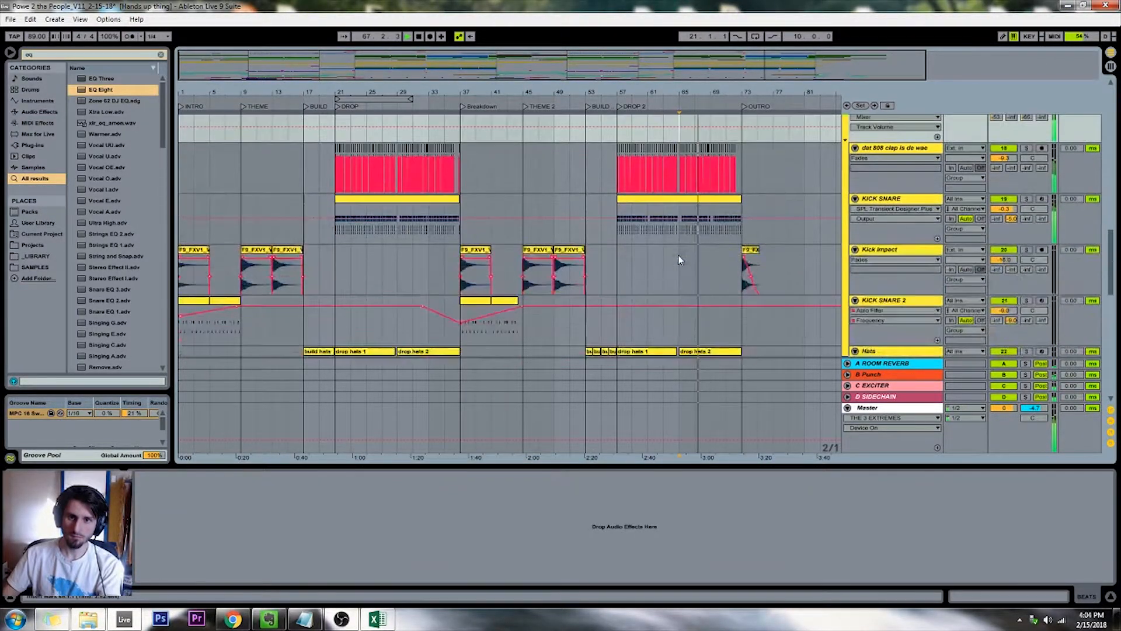
key("plus")
key("plus")
key("plus")
key("plus")
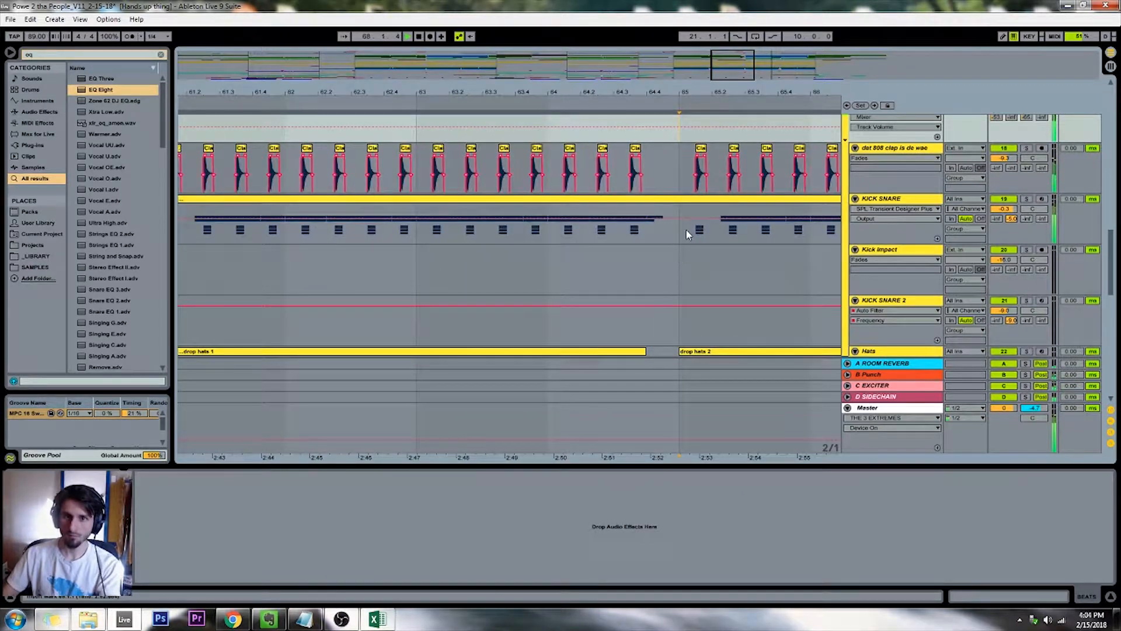
scroll(686, 230, "down", 2)
scroll(686, 234, "down", 3)
left_click(686, 264)
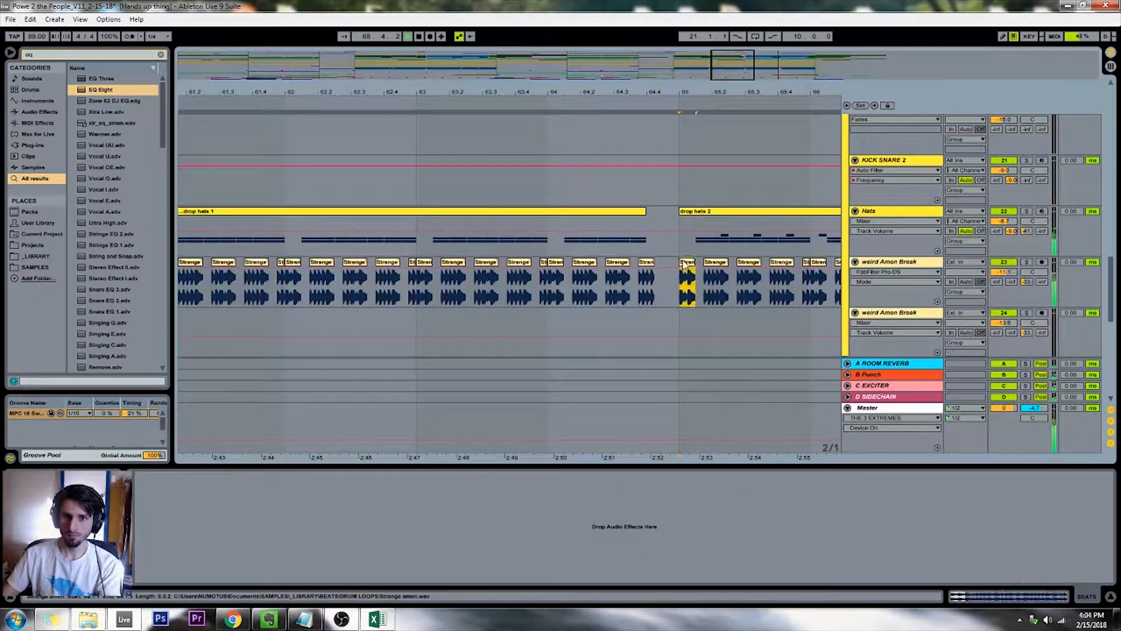
key("0")
left_click_drag(737, 62, 733, 15)
scroll(695, 192, "up", 2)
scroll(694, 188, "up", 2)
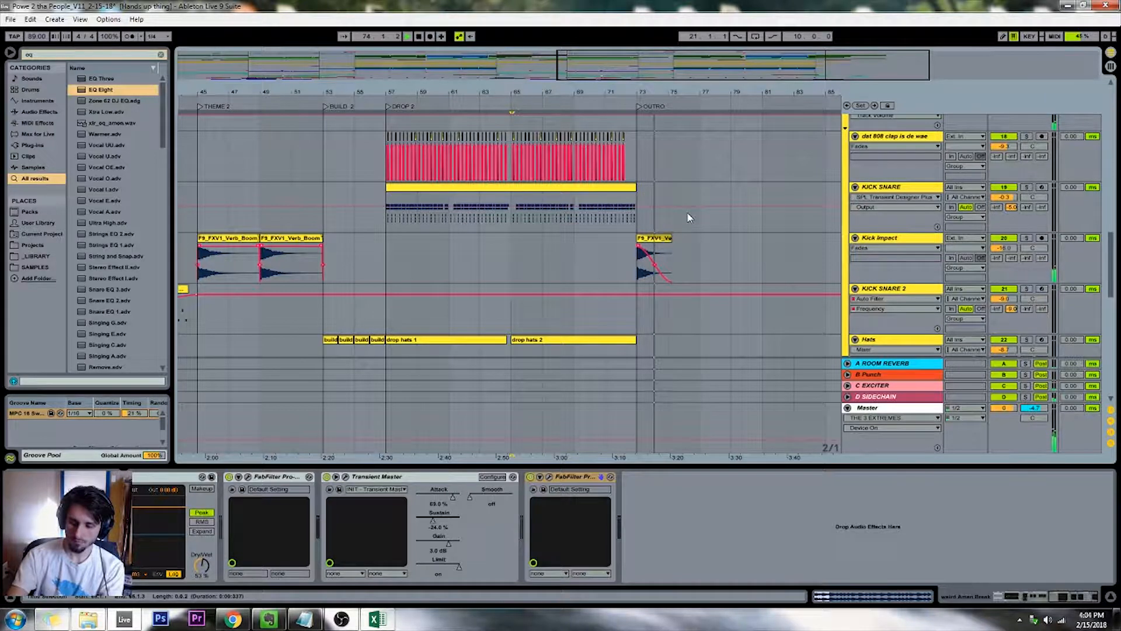
left_click_drag(676, 75, 675, 37)
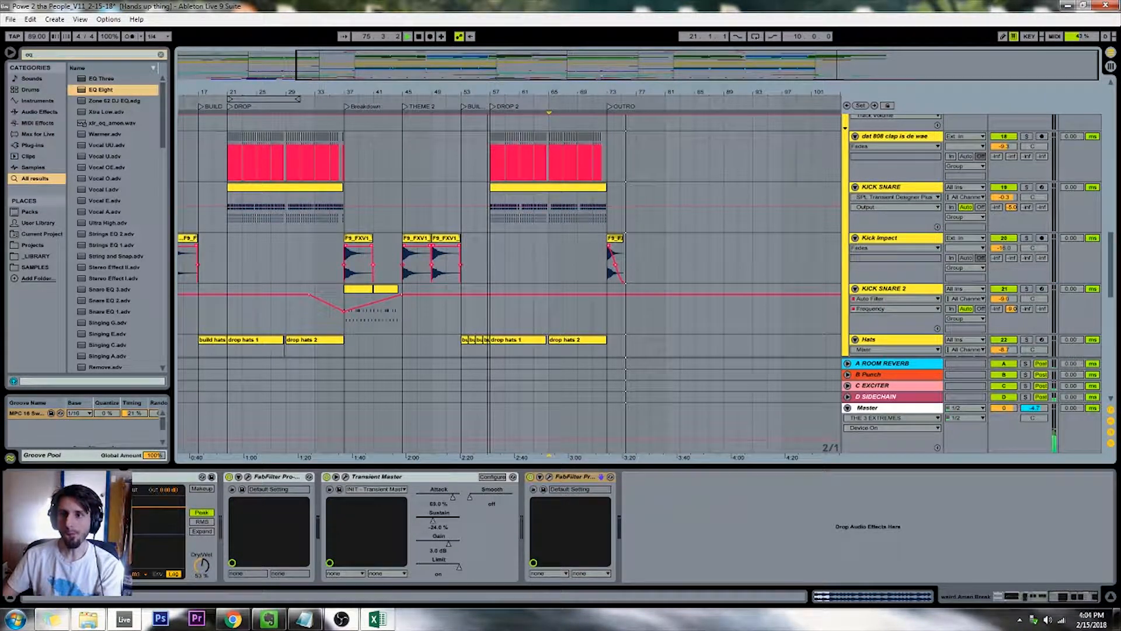
Follow playback past bar 73 into the outro, examining the drum, bass and effects tracks
left_click(608, 138)
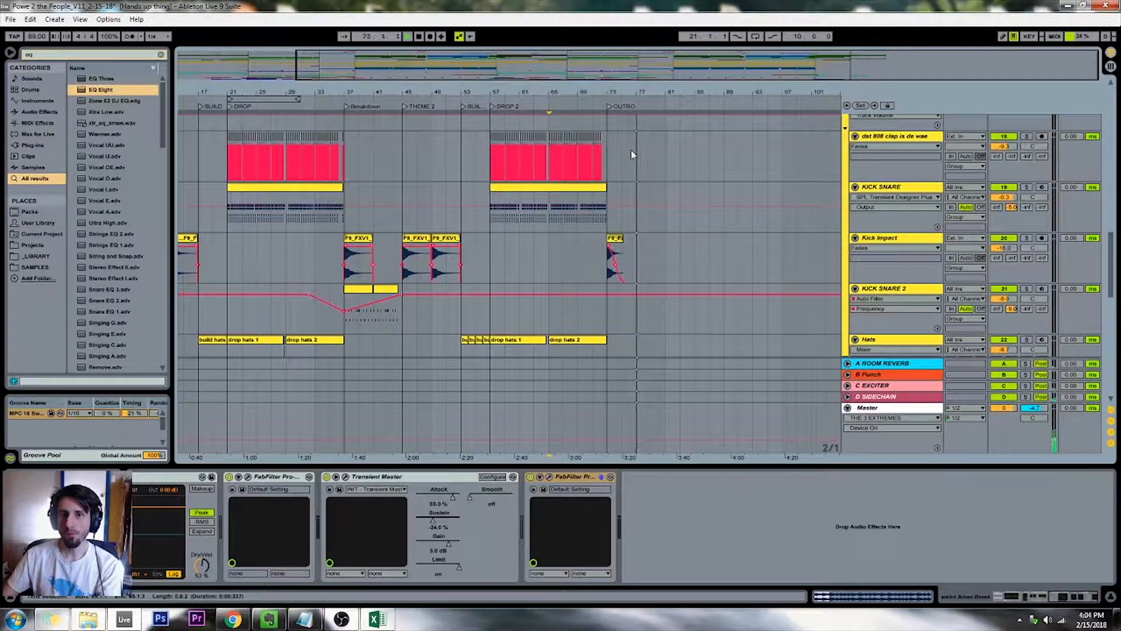
left_click(677, 164)
scroll(677, 164, "down", 10)
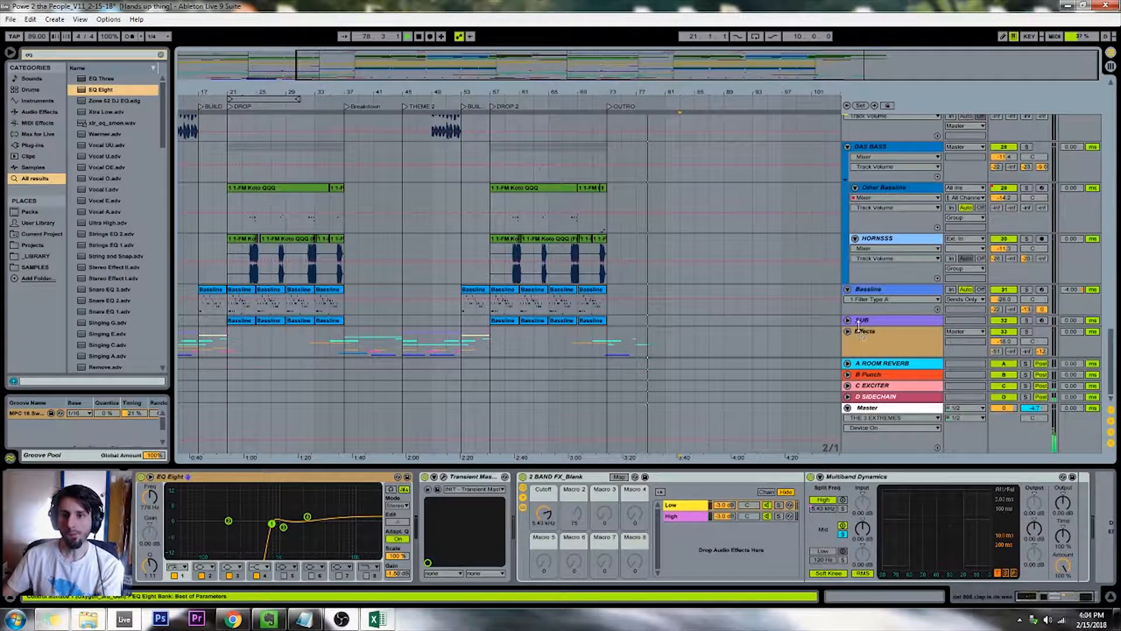
scroll(732, 304, "down", 10)
scroll(733, 304, "down", 10)
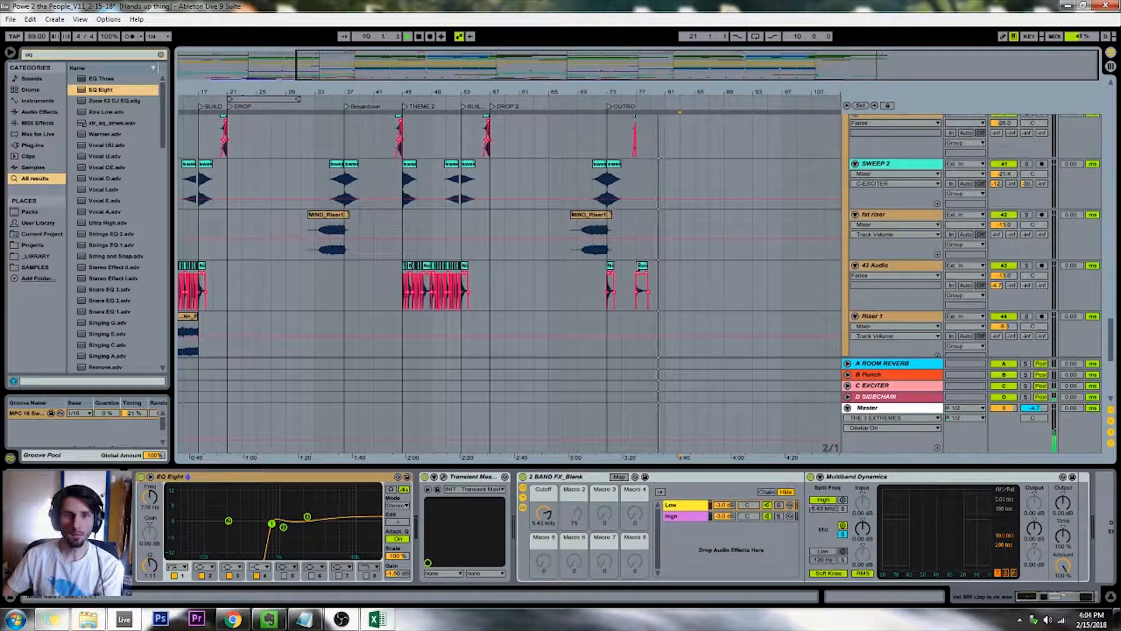
scroll(655, 250, "up", 5)
scroll(654, 252, "up", 10)
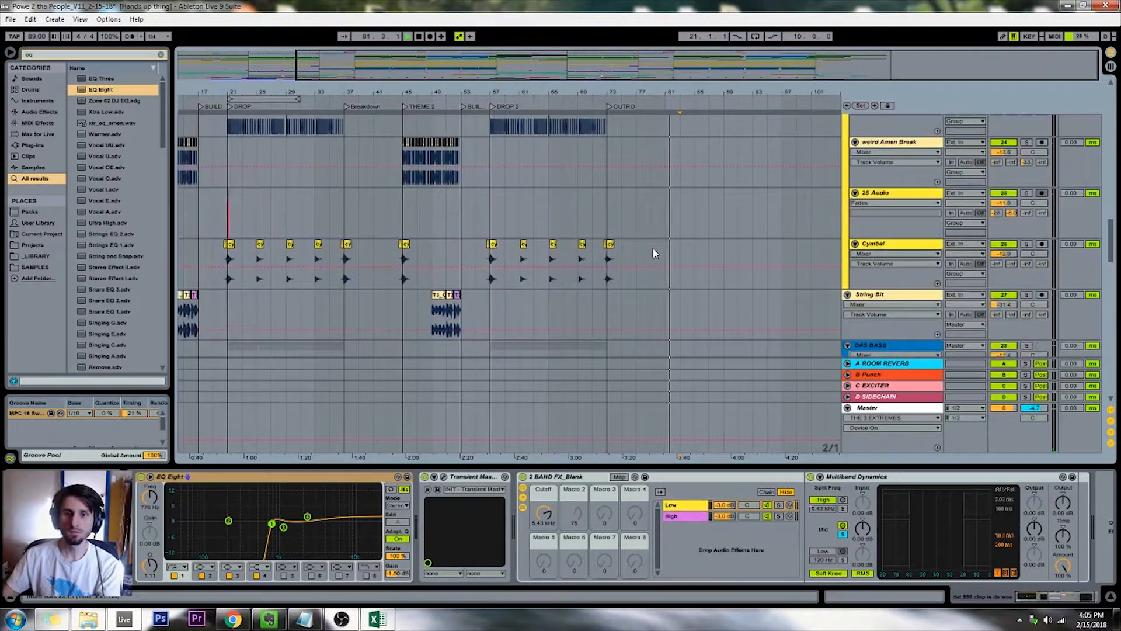
scroll(654, 252, "up", 10)
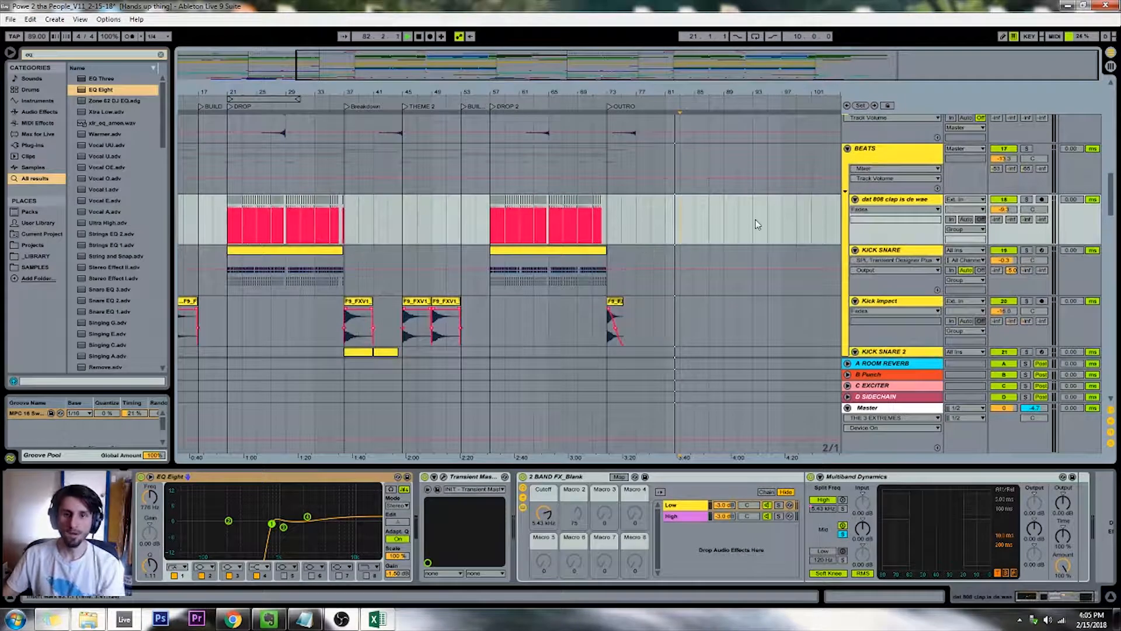
Open the 9 FM Koto track's outro clip in an enlarged note editor and play through to its last notes
left_click_drag(628, 88, 628, 72)
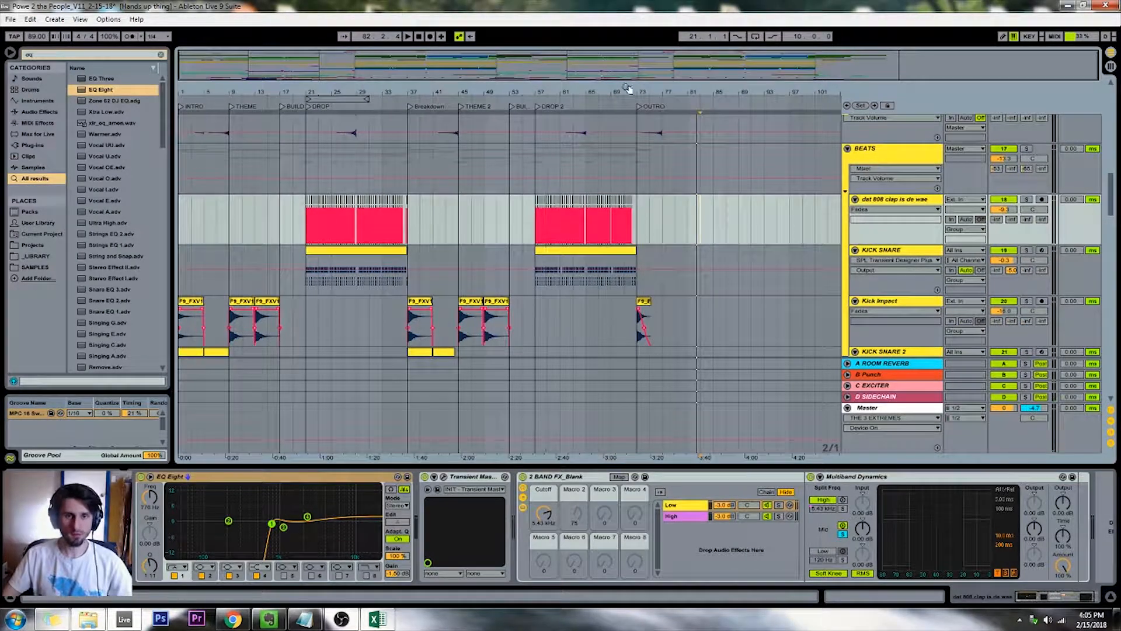
left_click(639, 170)
scroll(664, 152, "up", 10)
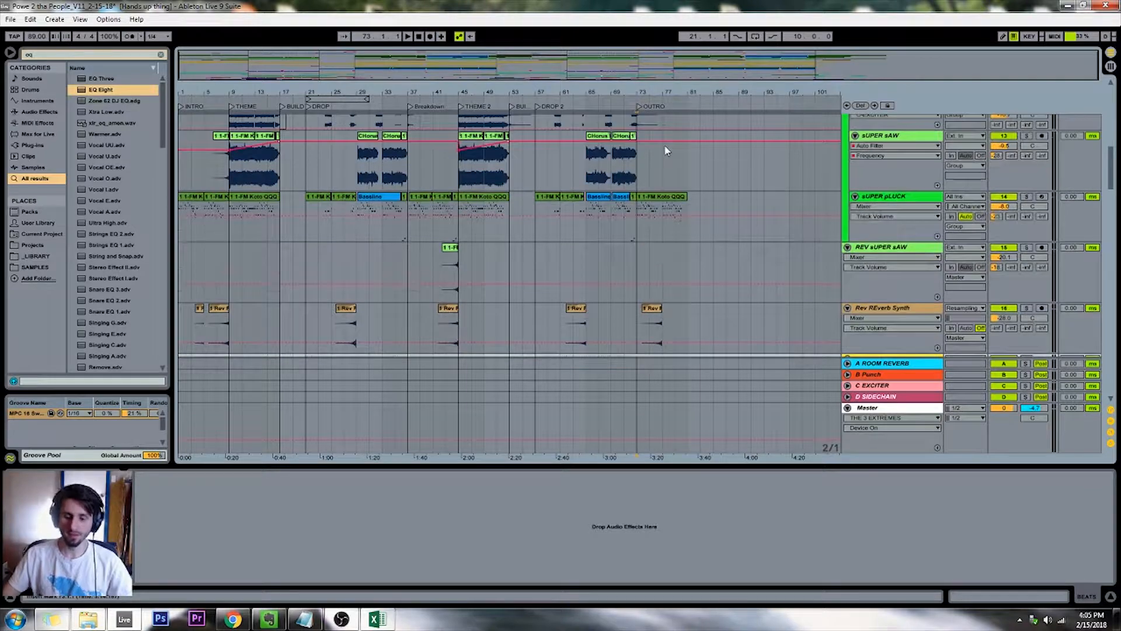
scroll(677, 163, "up", 8)
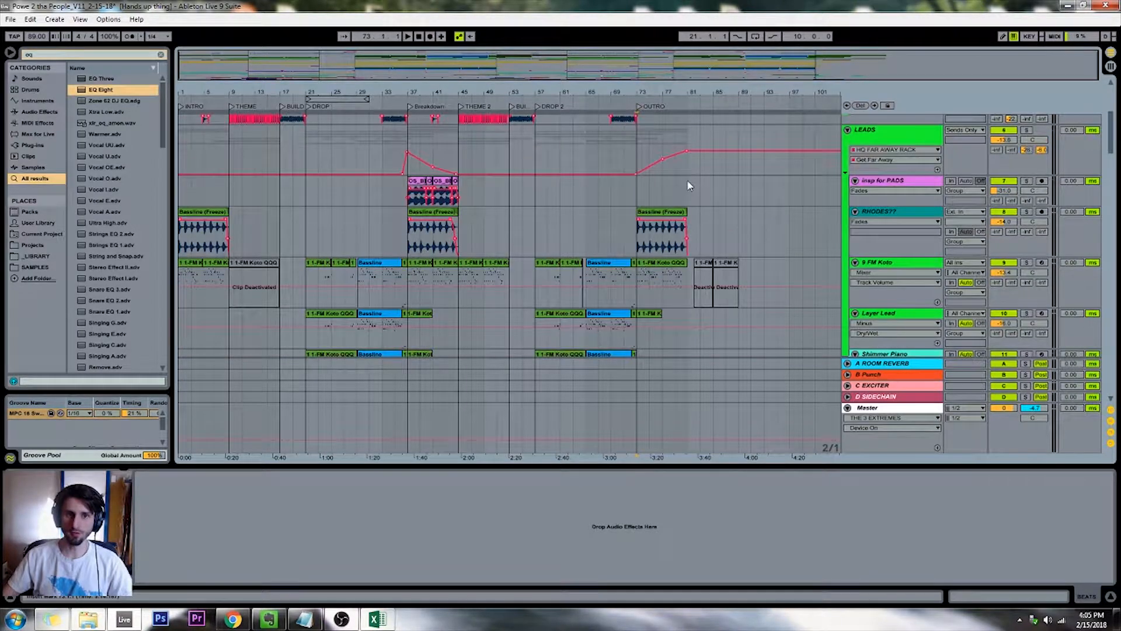
scroll(689, 185, "down", 3)
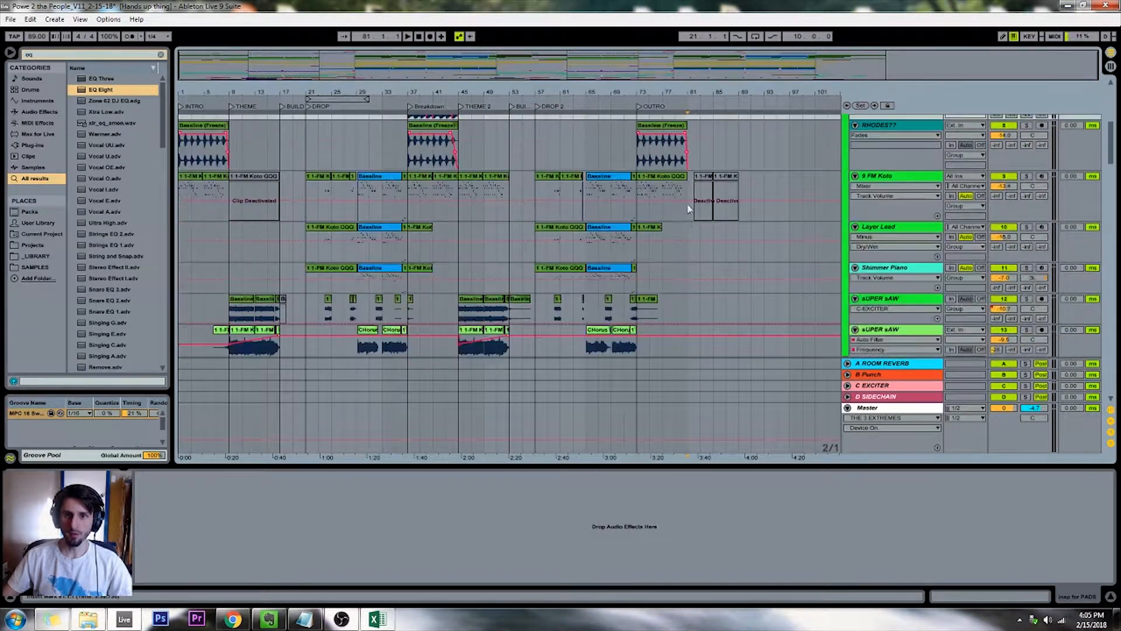
left_click(686, 241)
scroll(686, 242, "up", 5)
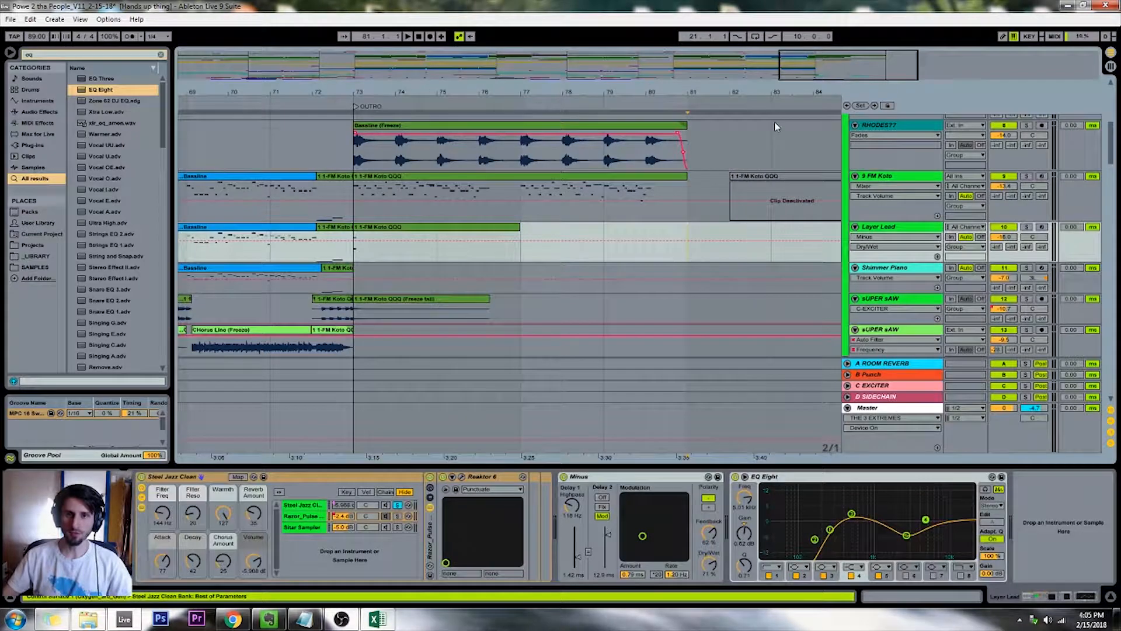
mouse_move(809, 64)
left_mouse_down()
mouse_move(787, 62)
mouse_move(810, 67)
left_mouse_up()
double_click(736, 176)
left_click_drag(741, 466, 719, 280)
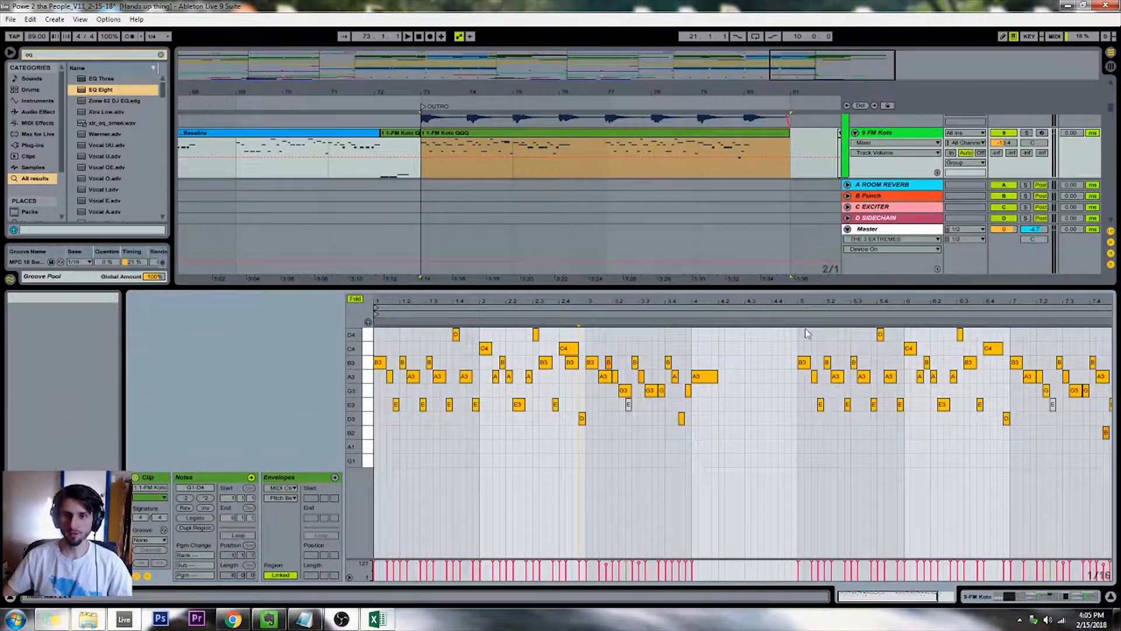
left_click(953, 323)
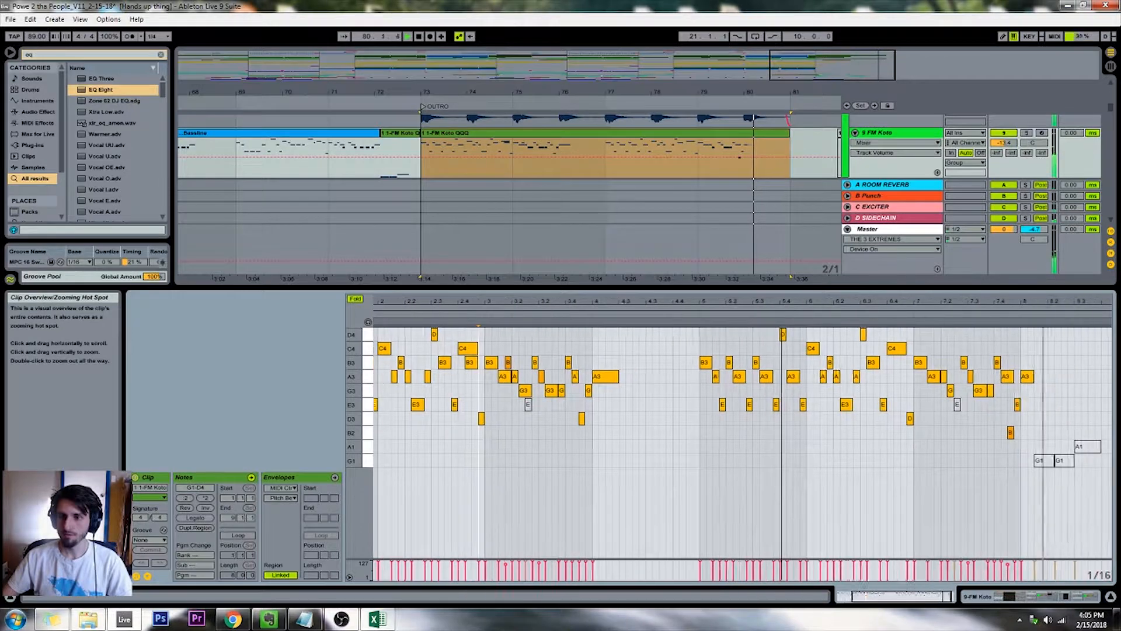
Rework the end of the Koto outro clip by removing the low B2 note and finishing the phrase on C4, A3 and B3
double_click(1002, 404)
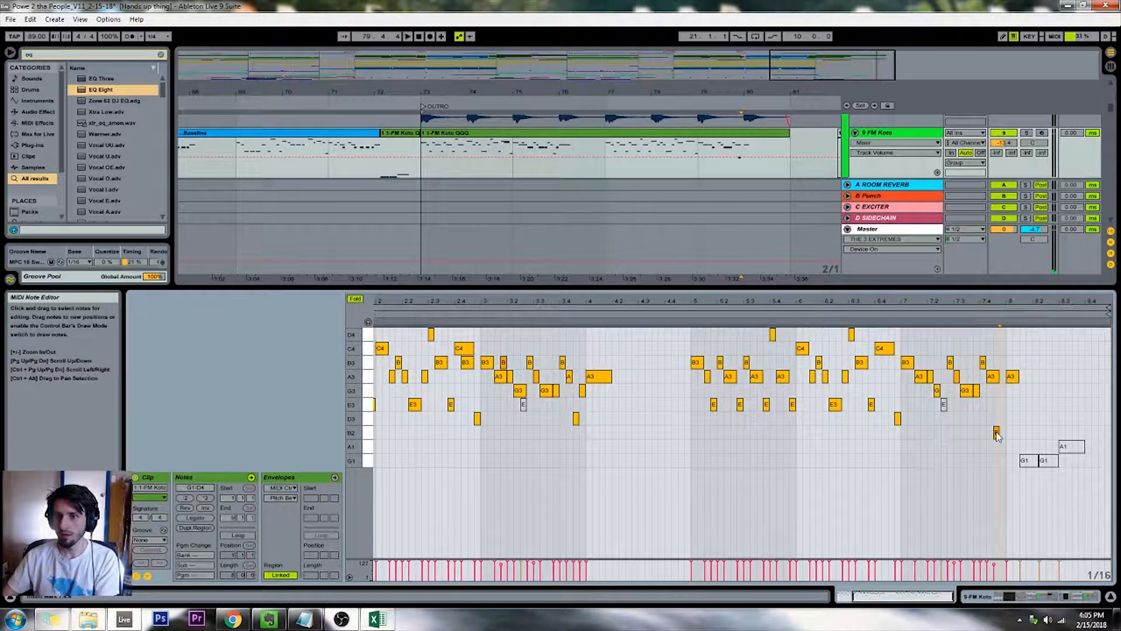
key("space")
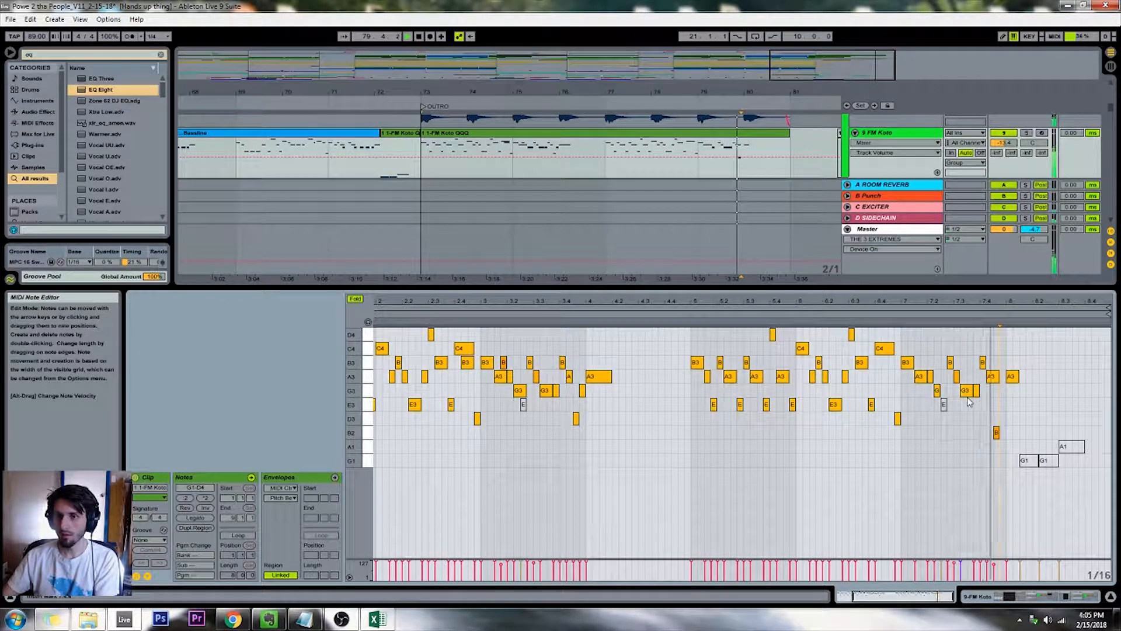
left_click(996, 432)
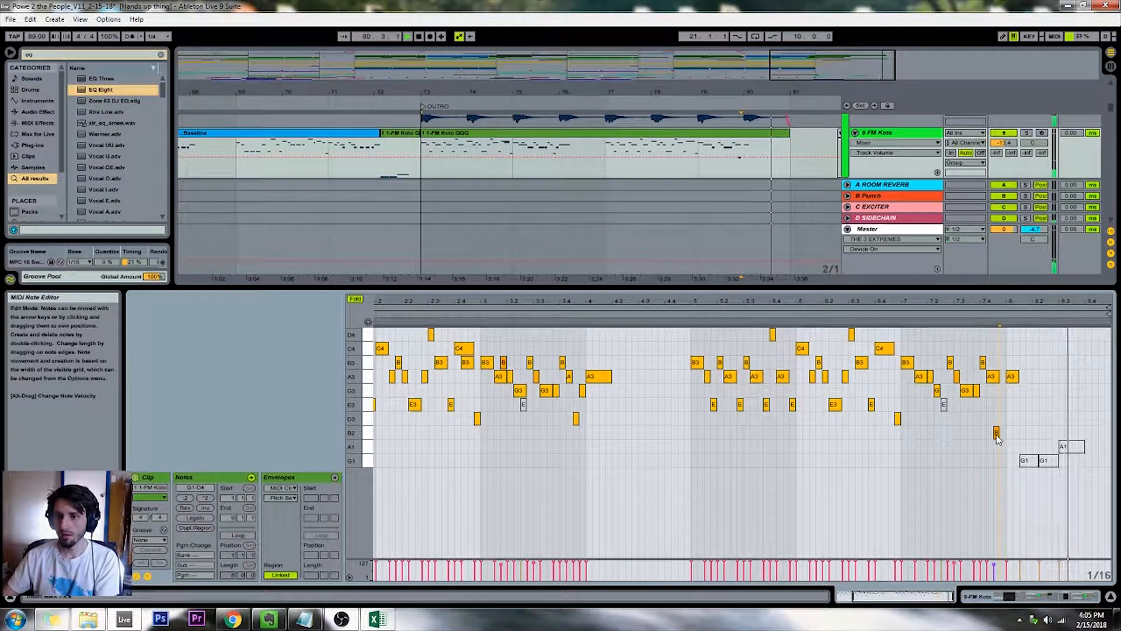
key("Delete")
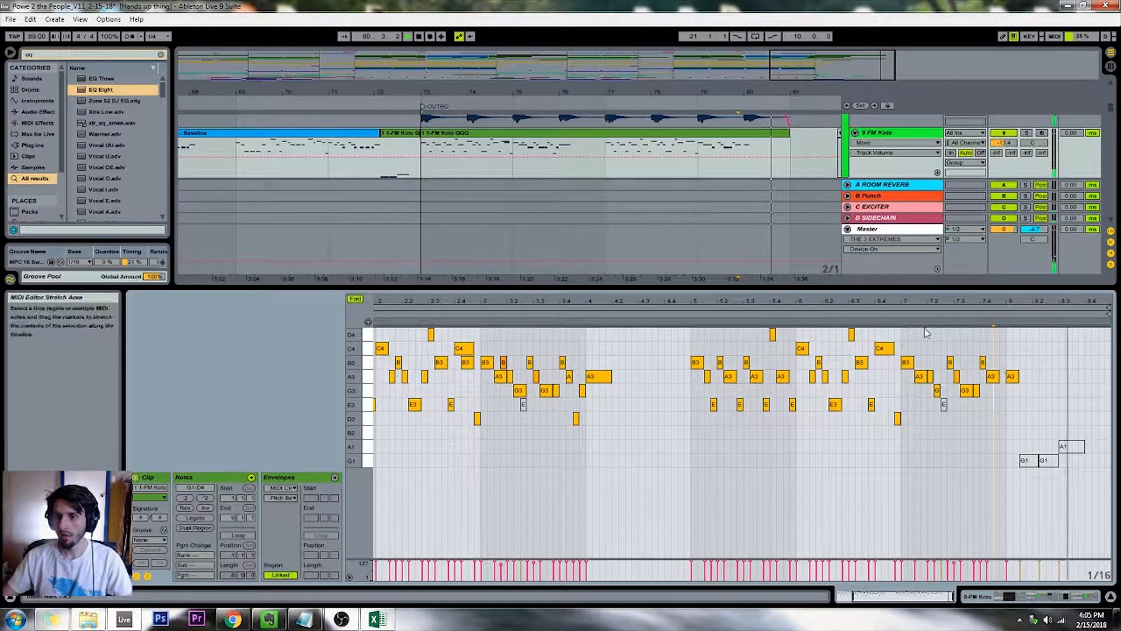
key("ctrl+z")
key("space")
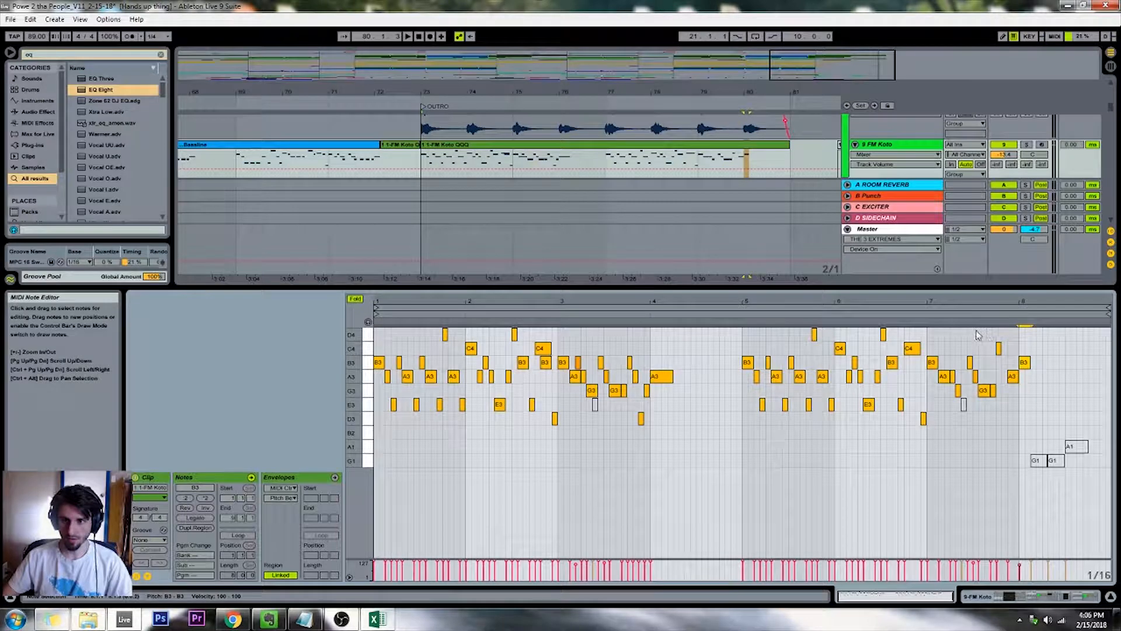
Lower the final note of the 9 FM Koto outro clip to A3 and return the stopped playback to the song start
left_click(973, 311)
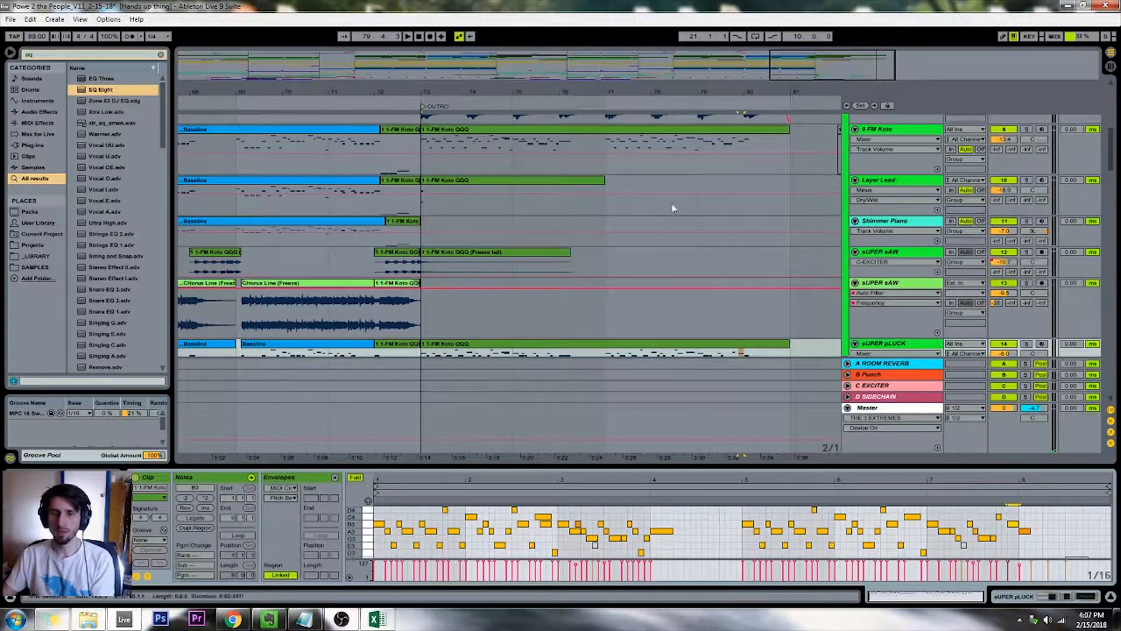
left_click(724, 133)
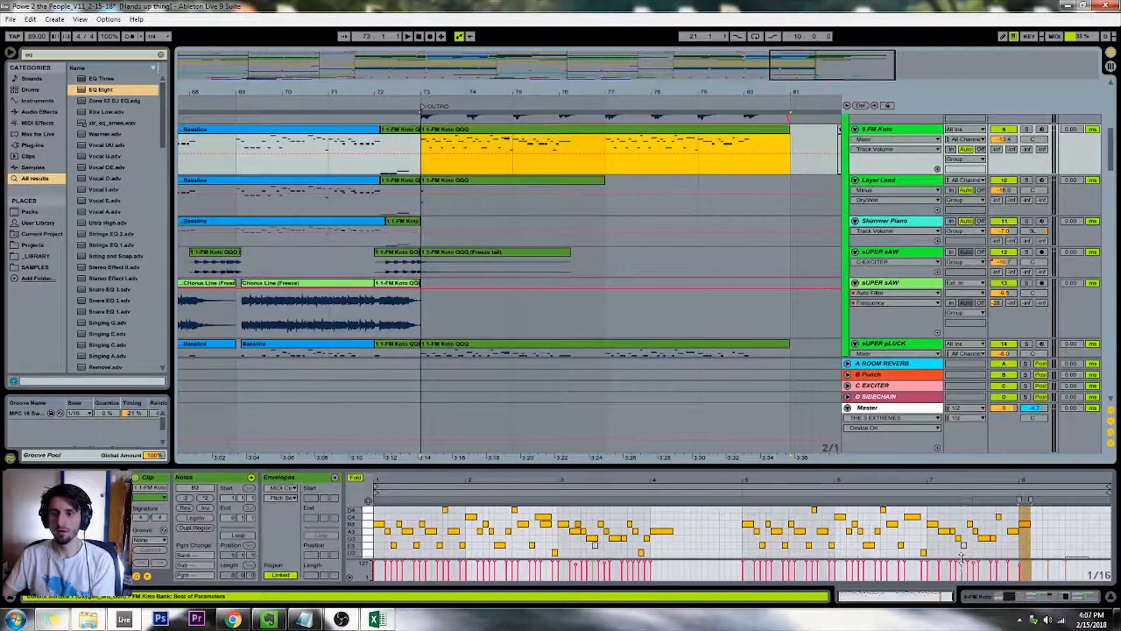
left_click(1018, 532)
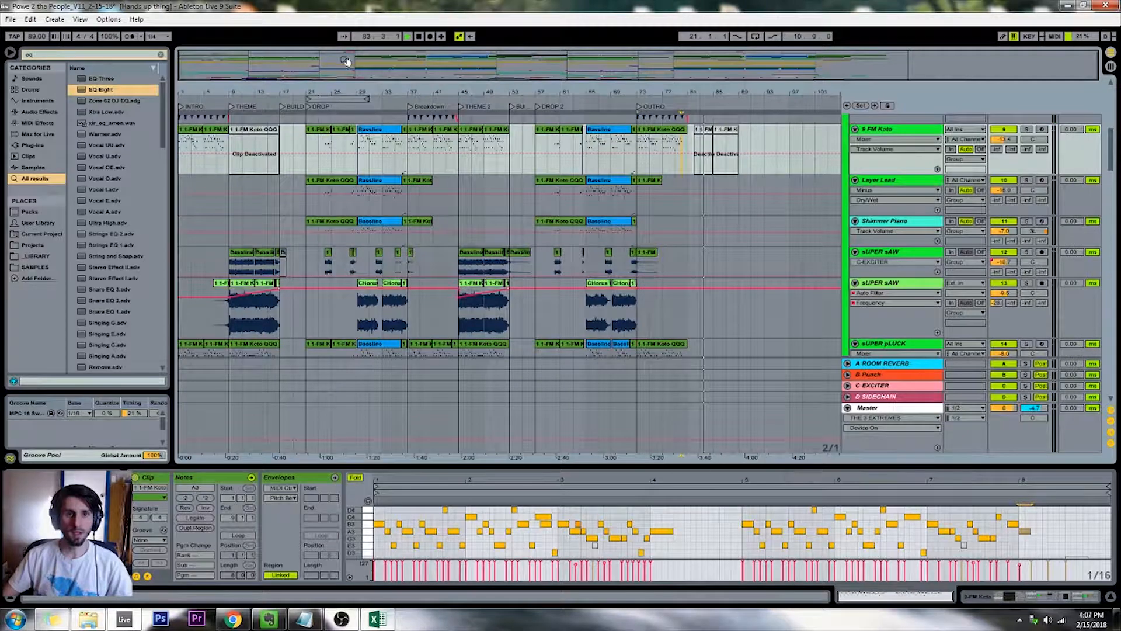
double_click(419, 37)
Play the last bar before the Breakdown at bar 37, examining the clap and KICK SNARE tracks
left_click_drag(439, 74, 436, 74)
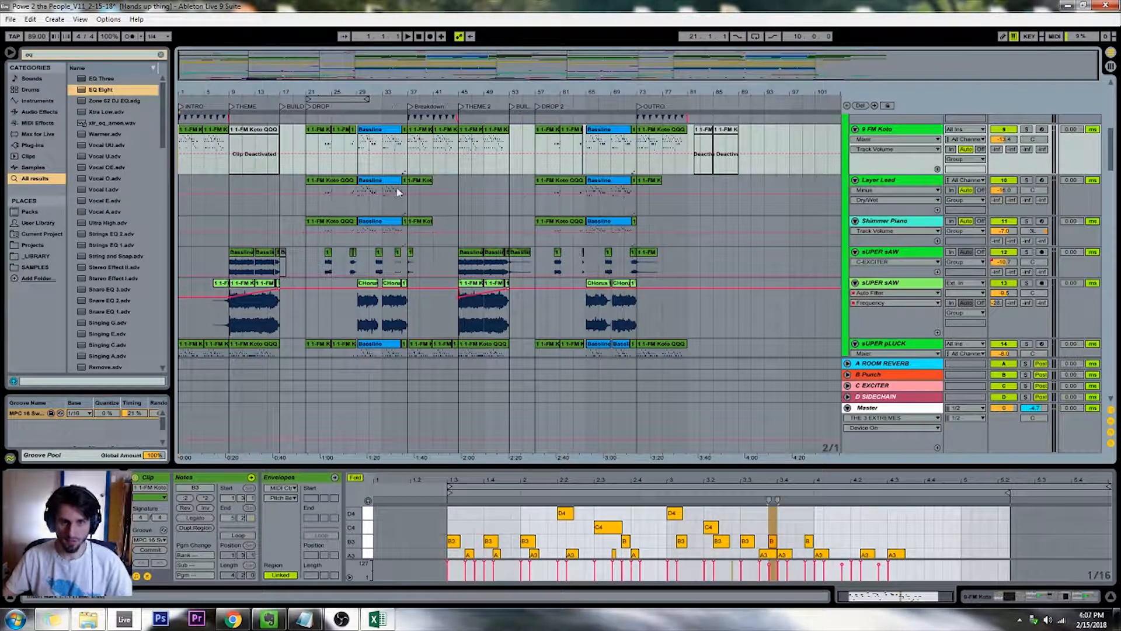
left_click(418, 314)
left_click(412, 316)
key("plus")
key("plus")
key("plus")
key("plus")
key("plus")
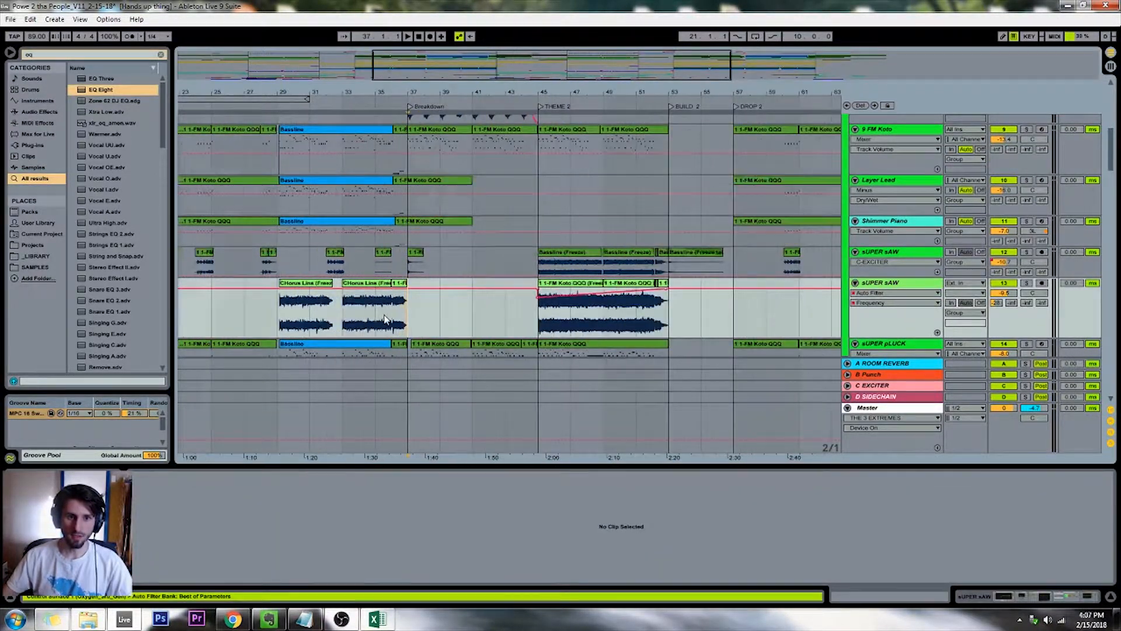
scroll(385, 319, "down", 5)
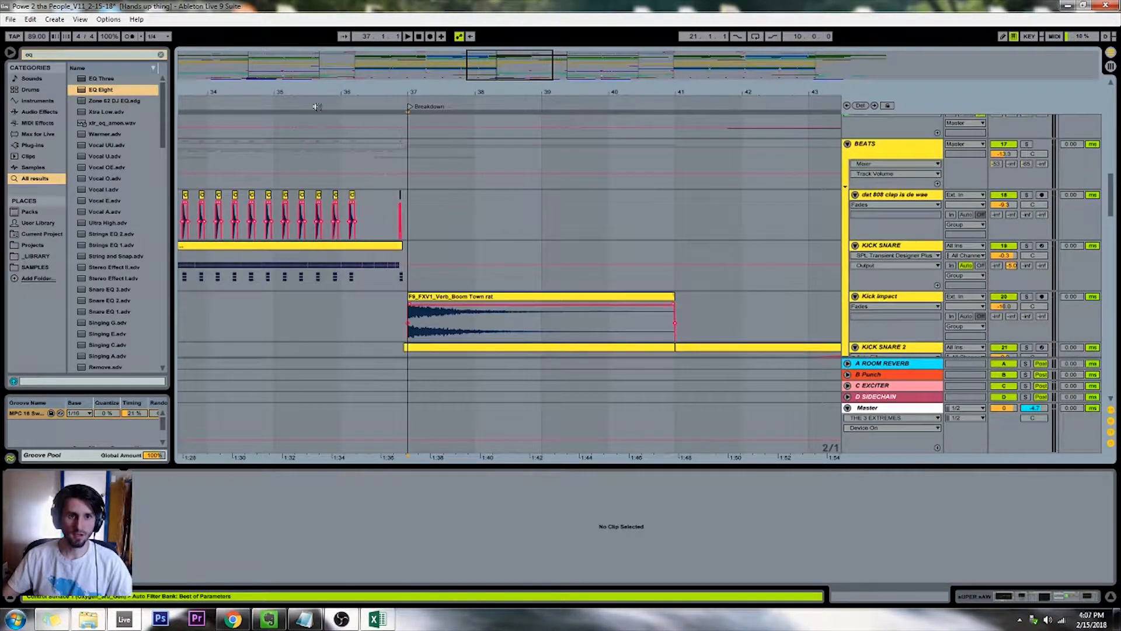
left_click(321, 109)
key("plus")
key("plus")
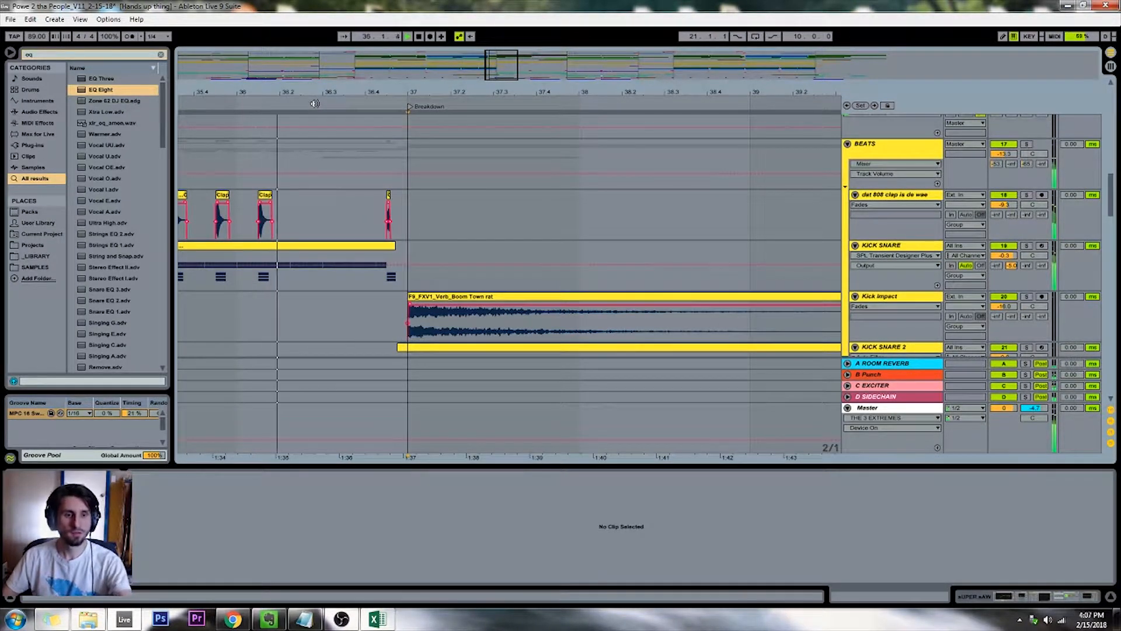
Replay from about bar 34, examining the Hats and first weird Amen Break clips leading into the Breakdown
scroll(297, 164, "down", 4)
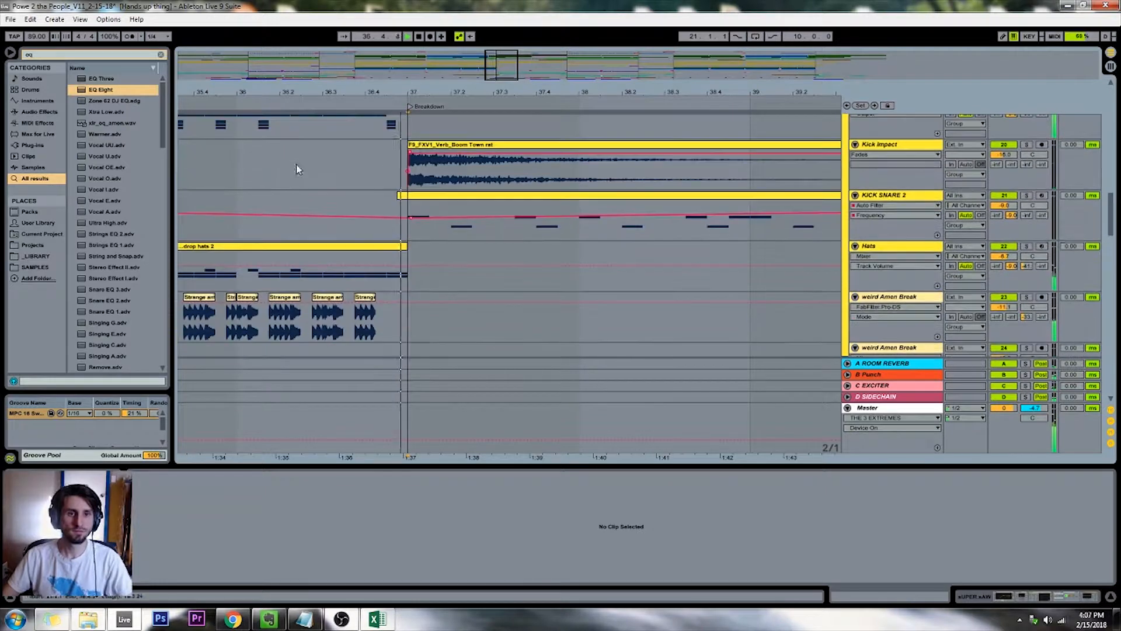
scroll(228, 118, "down", 1)
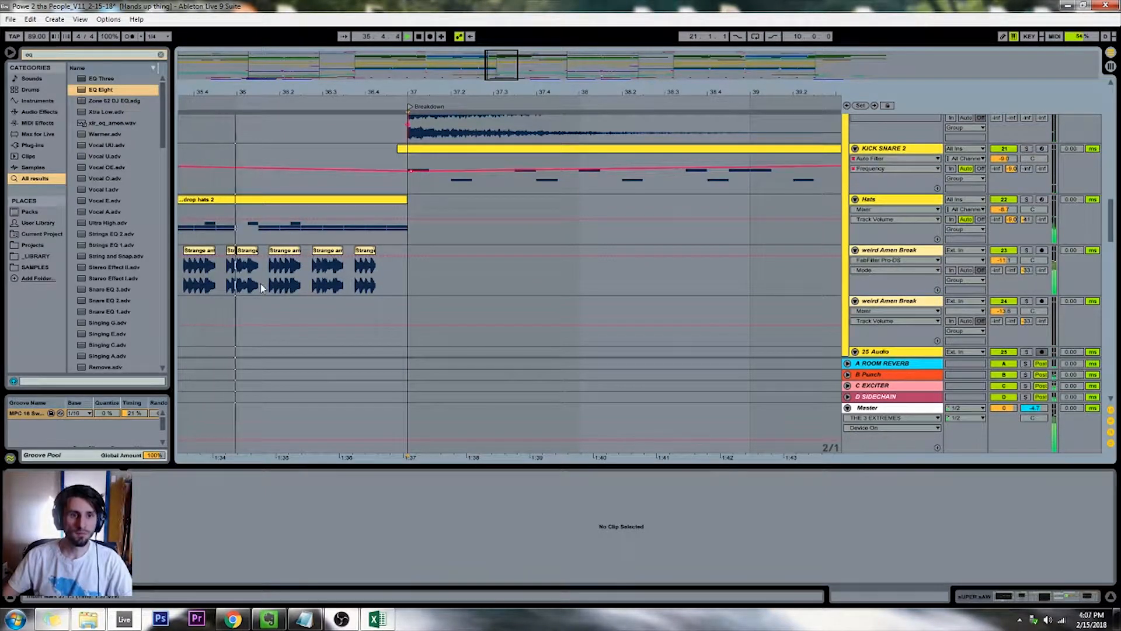
key("plus")
left_click_drag(499, 63, 488, 67)
left_click(305, 106)
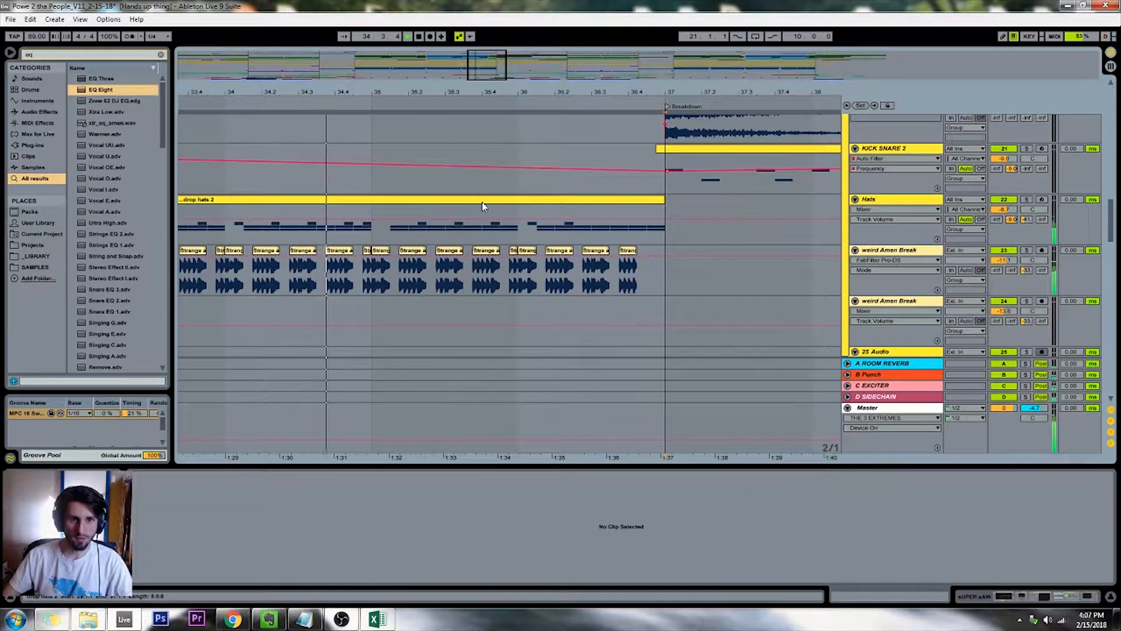
left_click(646, 269)
key("plus")
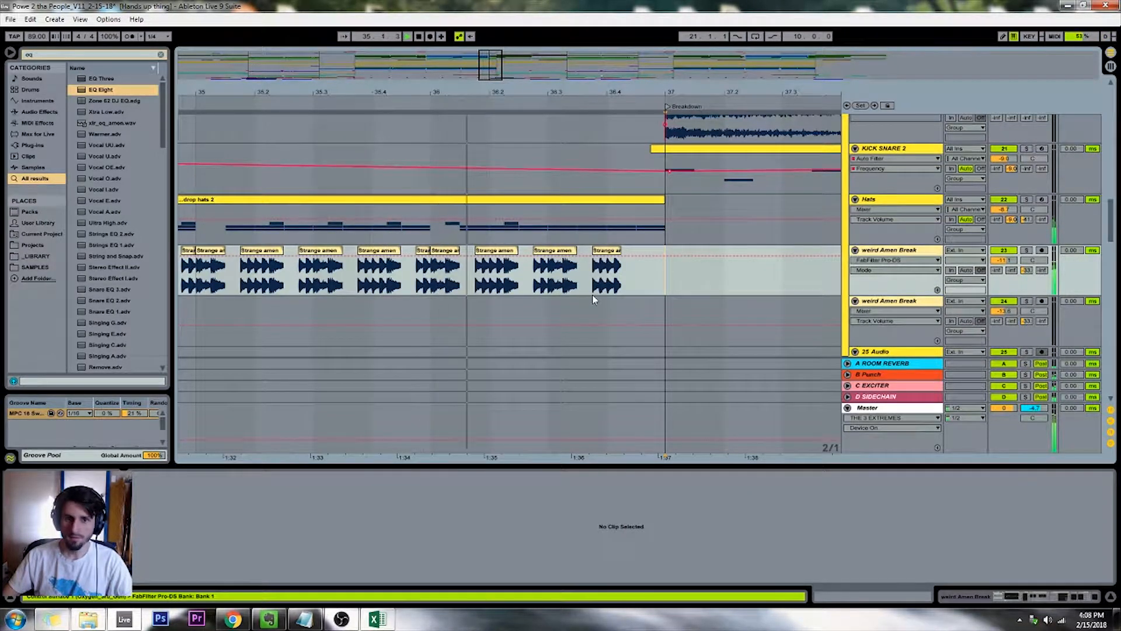
Expand the KICK SNARE track's chains in the mixer and set the SNARE chain's volume to -3.2 dB
scroll(634, 268, "up", 6)
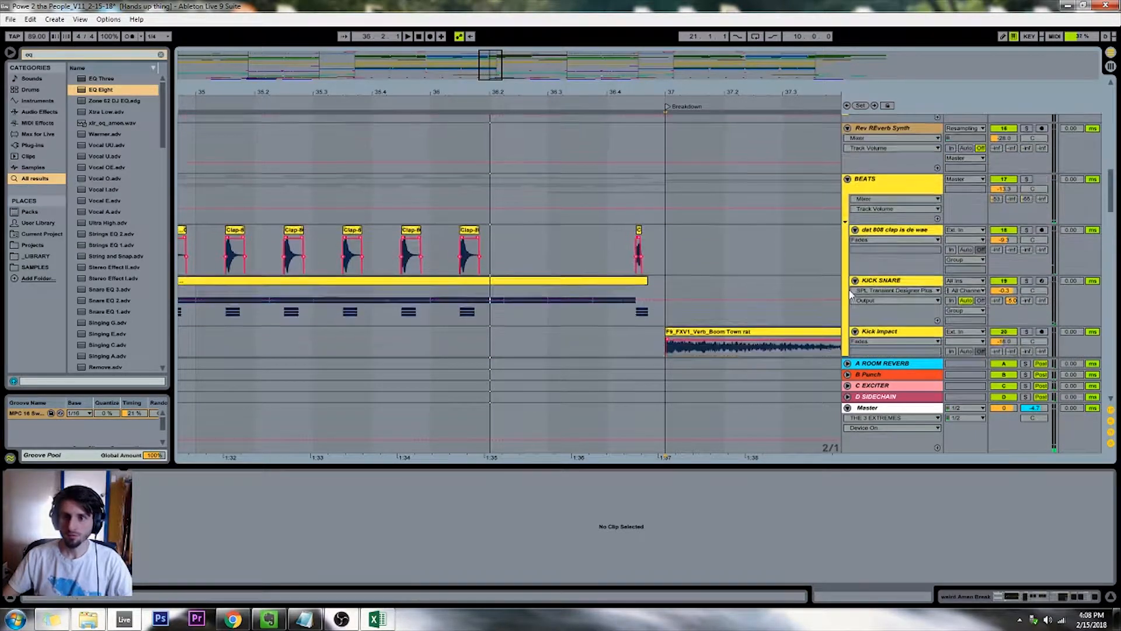
left_click(878, 262)
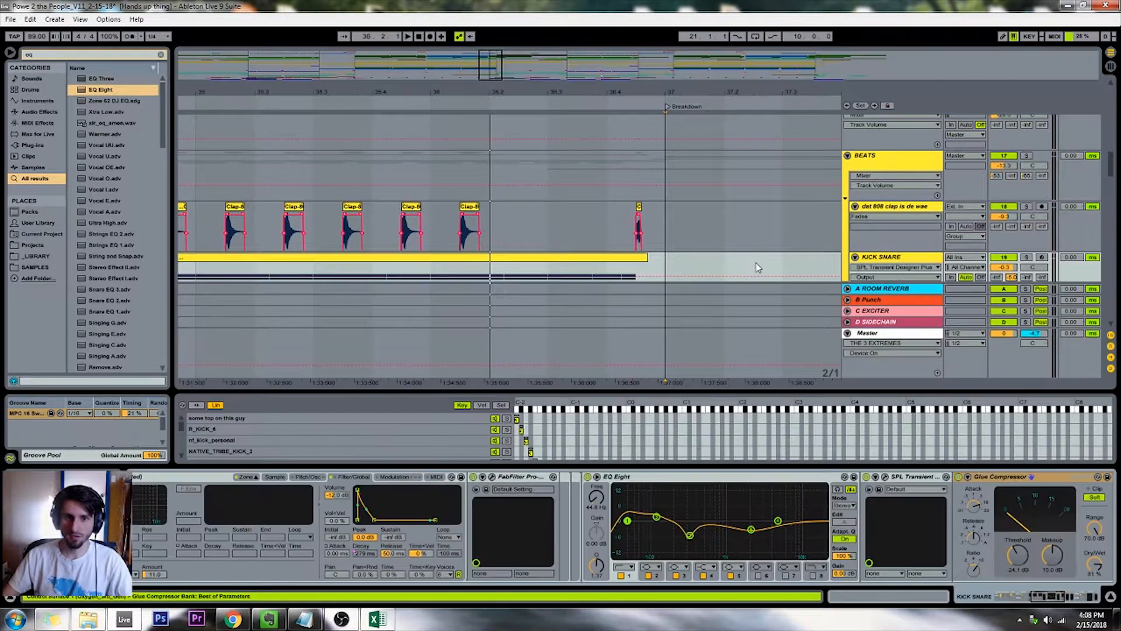
key("Tab")
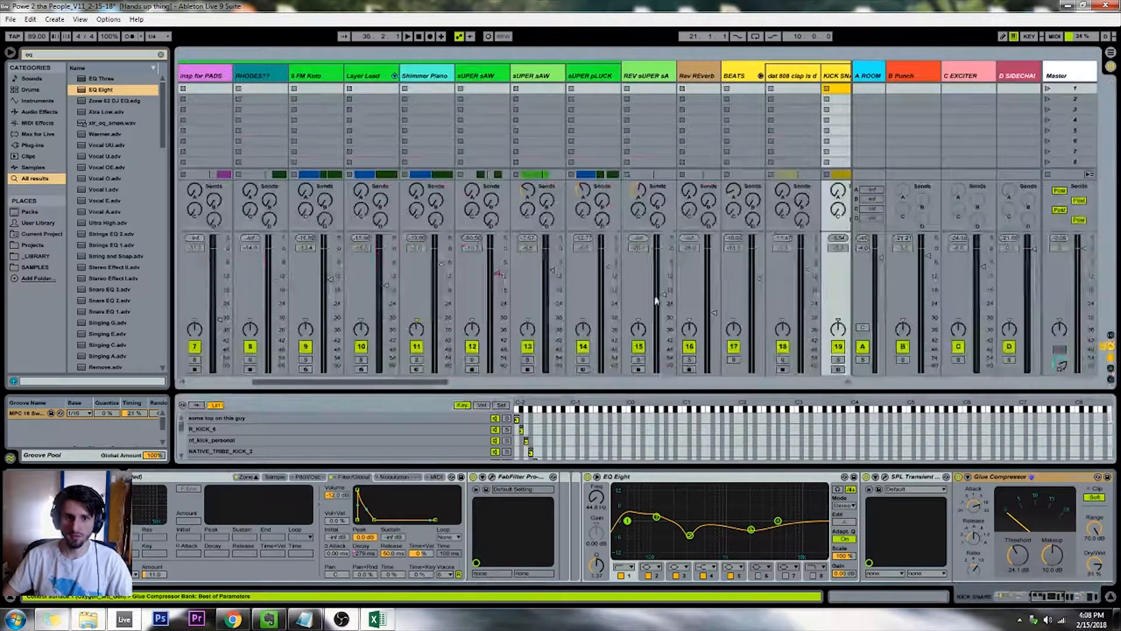
left_click(838, 73)
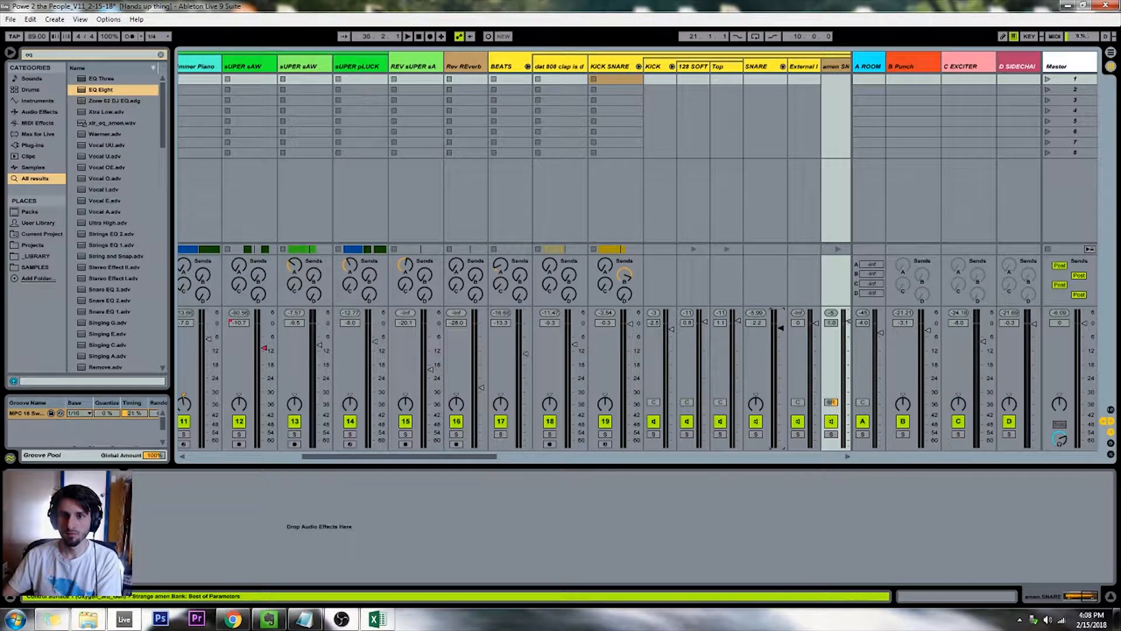
left_click_drag(781, 327, 781, 330)
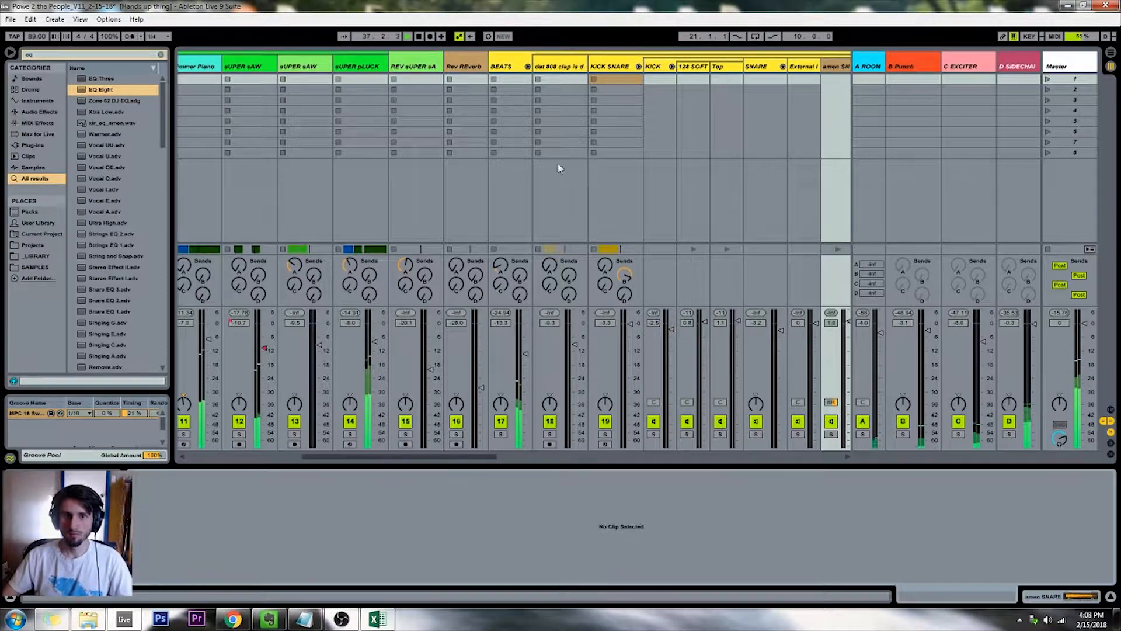
Return to the arrangement and replay the KICK SNARE part from about bar 35 up to the Breakdown
key("Tab")
left_click(299, 118)
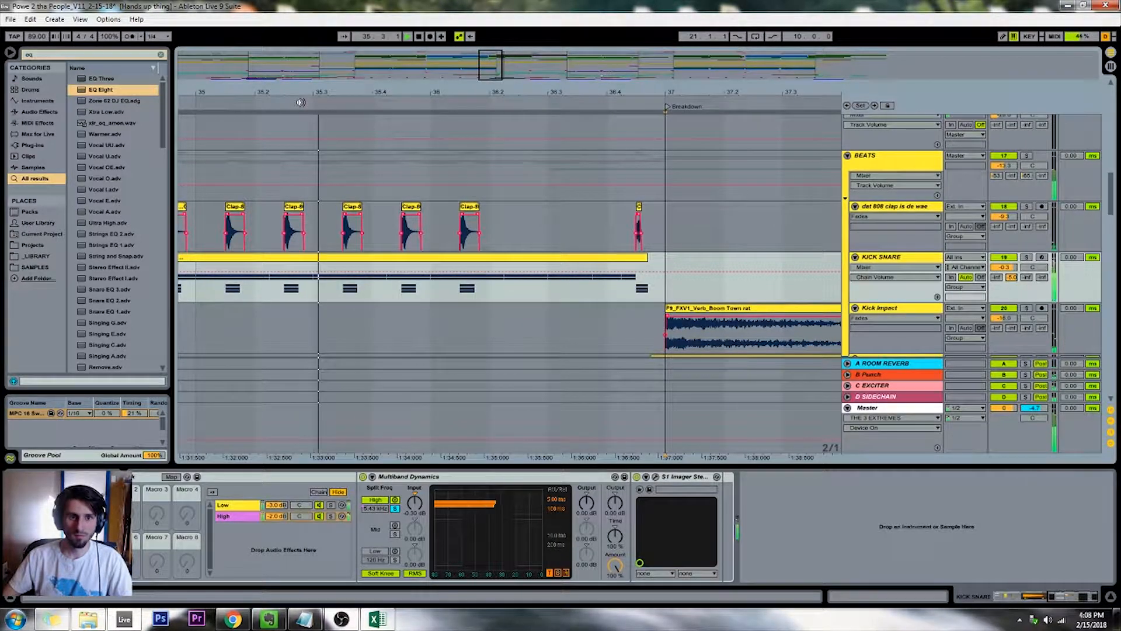
left_click_drag(495, 74, 496, 66)
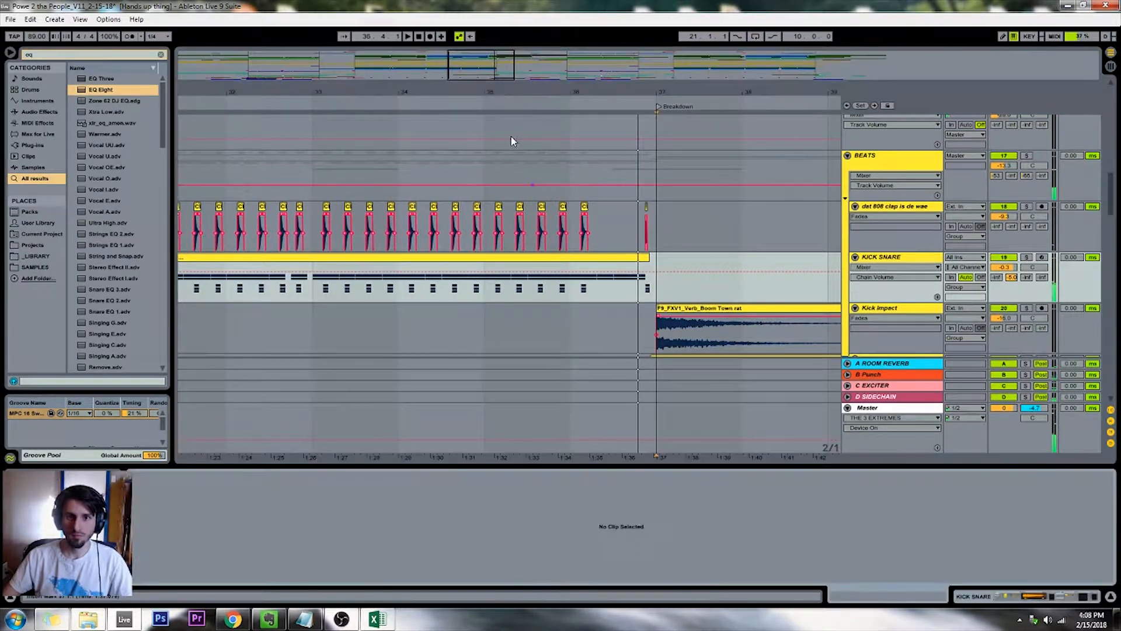
Set the SNARE chain's volume to -2.5 dB in the KICK SNARE mixer chains and return to the arrangement
key("Tab")
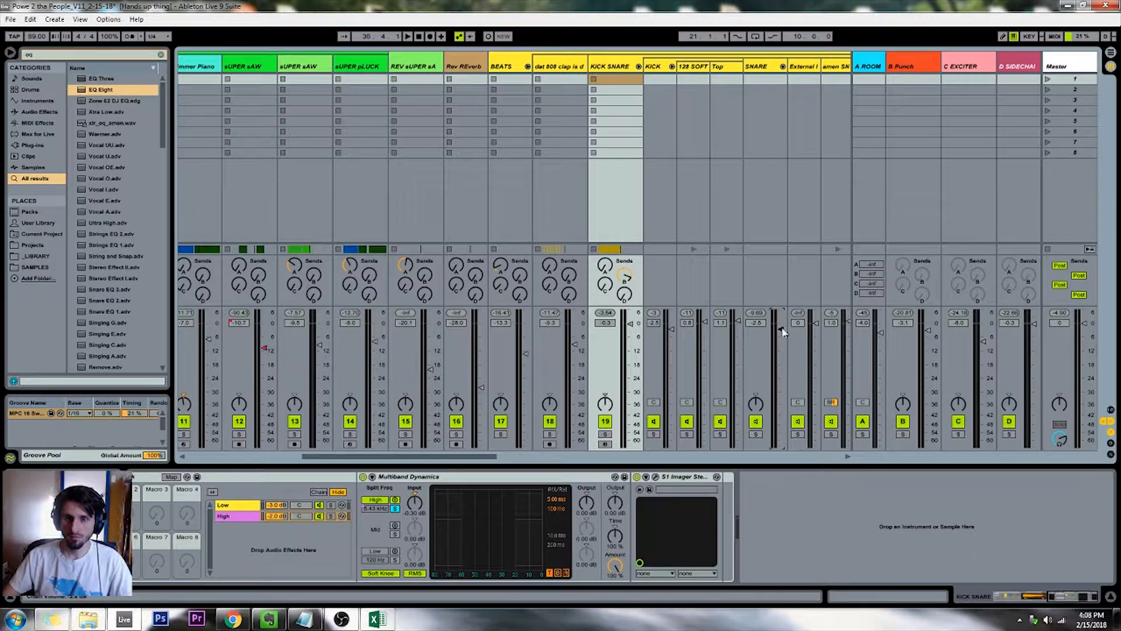
key("Tab")
Play the last bar of the first weird Amen Break track, examining its final clips before the Breakdown at bar 37
scroll(494, 214, "down", 6)
left_click(588, 286)
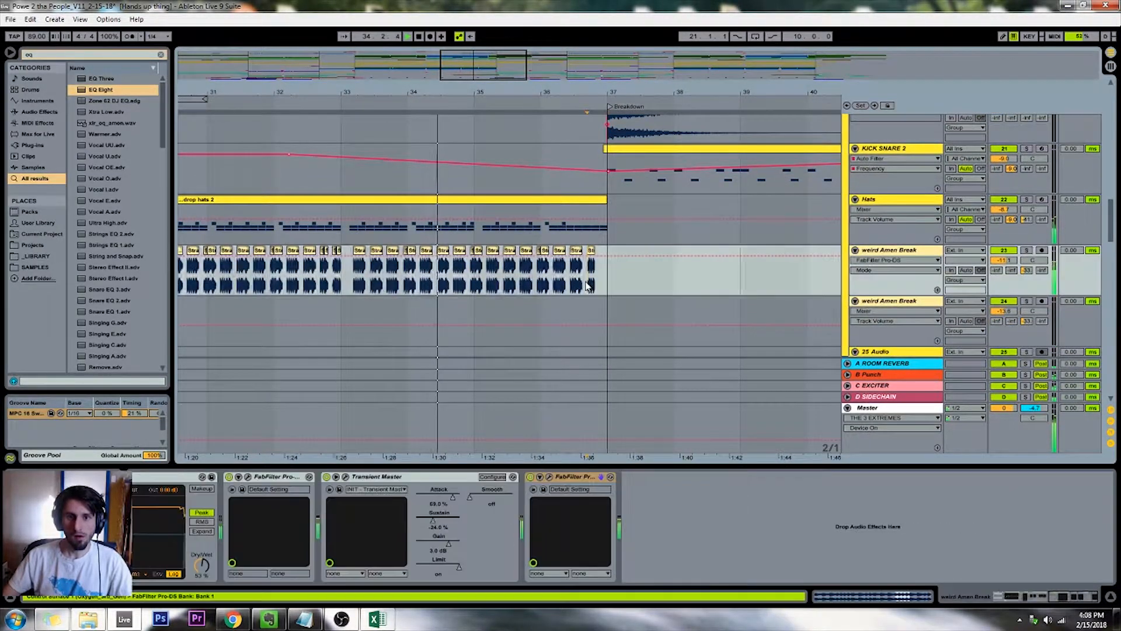
key("plus")
key("plus")
key("plus")
key("plus")
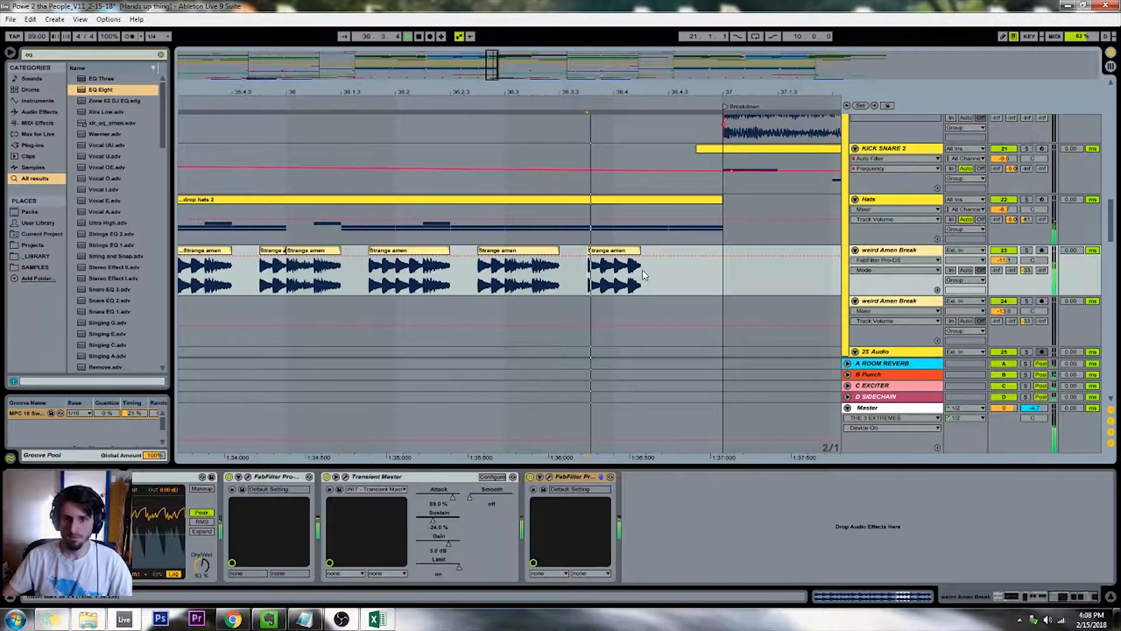
left_click(559, 274)
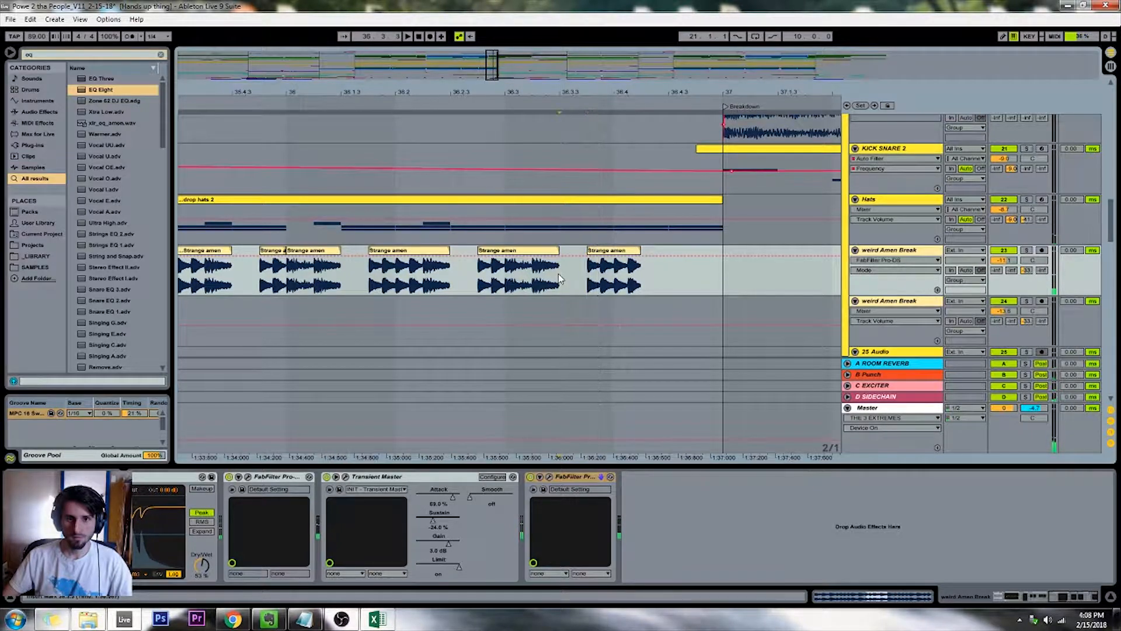
Open the KICK SNARE clip's notes and play its last bar, examining the kick and snare hits around 16.3
scroll(571, 204, "up", 5)
double_click(571, 218)
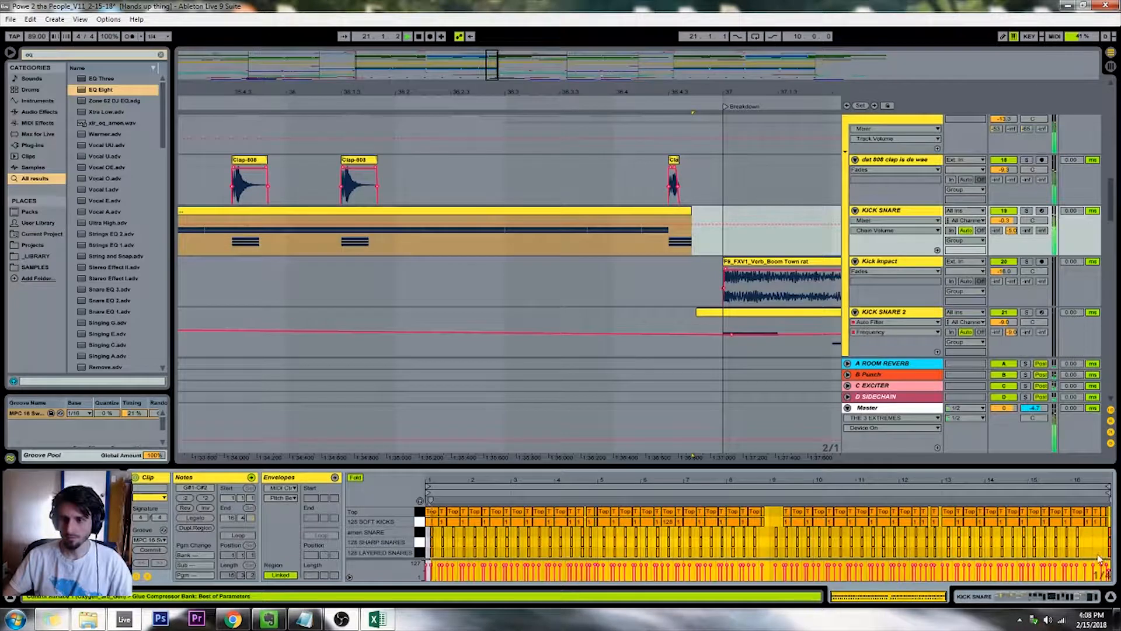
left_click(1062, 490)
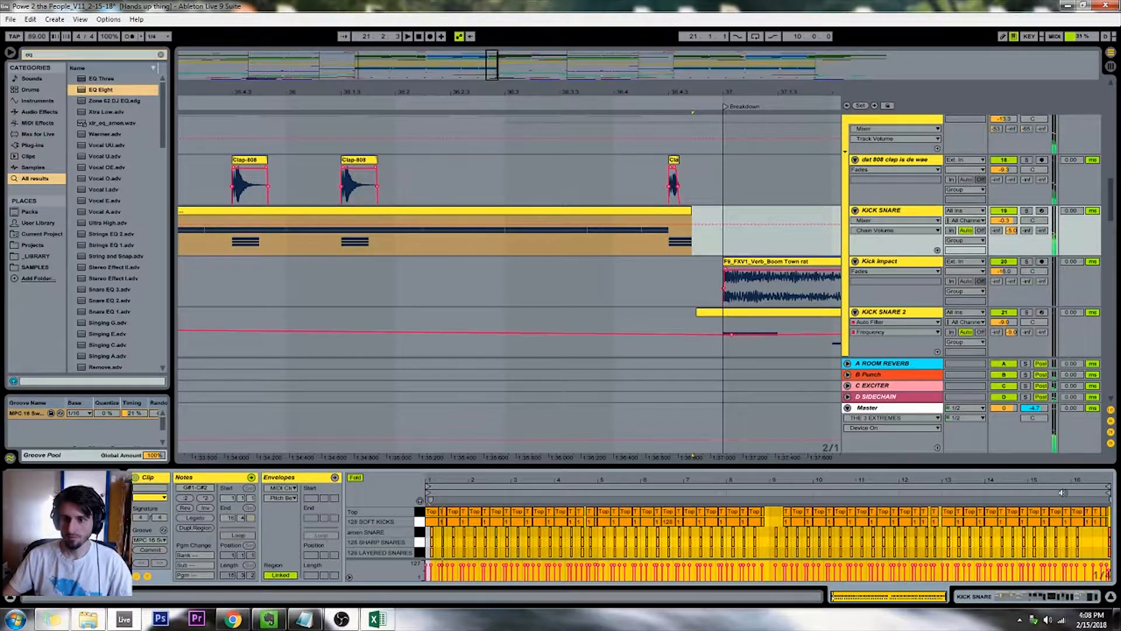
left_click(1095, 545)
key("plus")
key("plus")
key("plus")
key("plus")
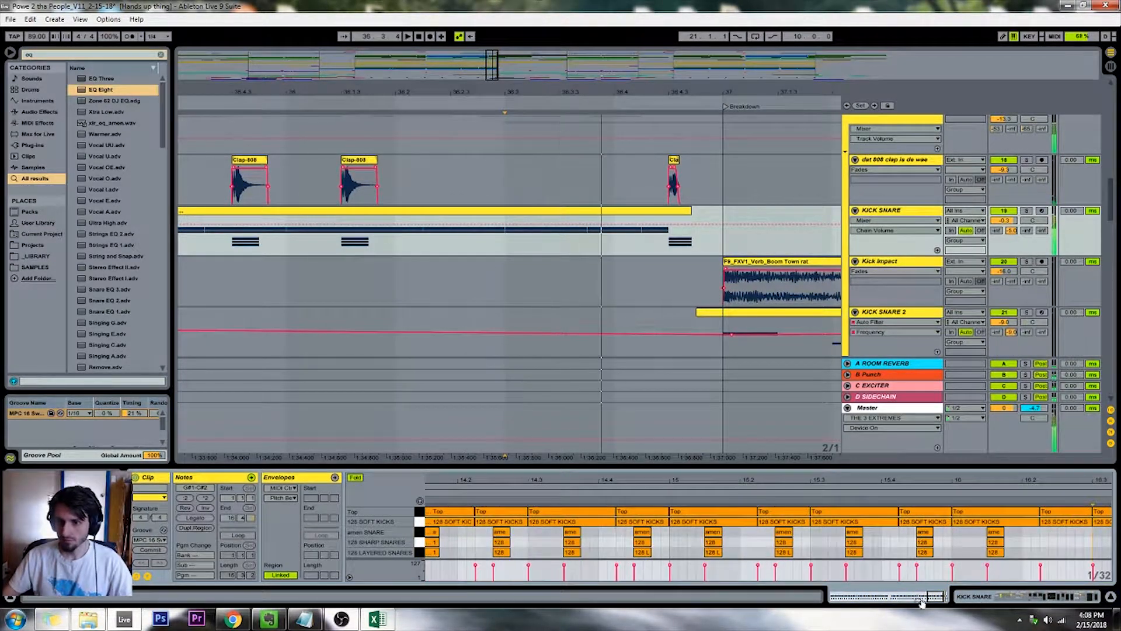
key("space")
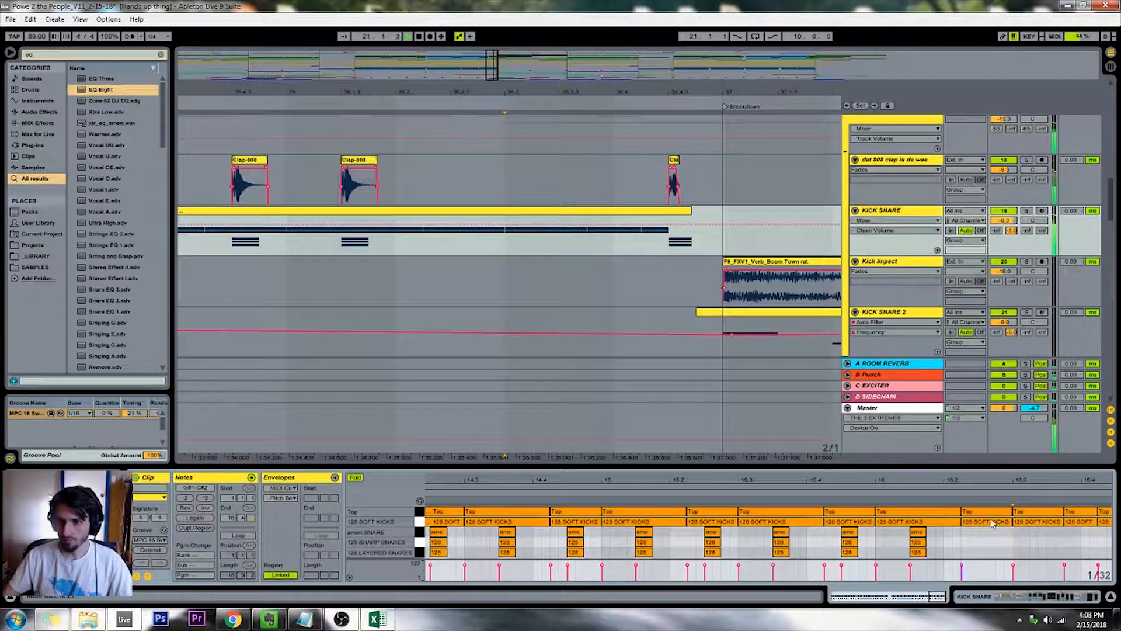
left_click(953, 493)
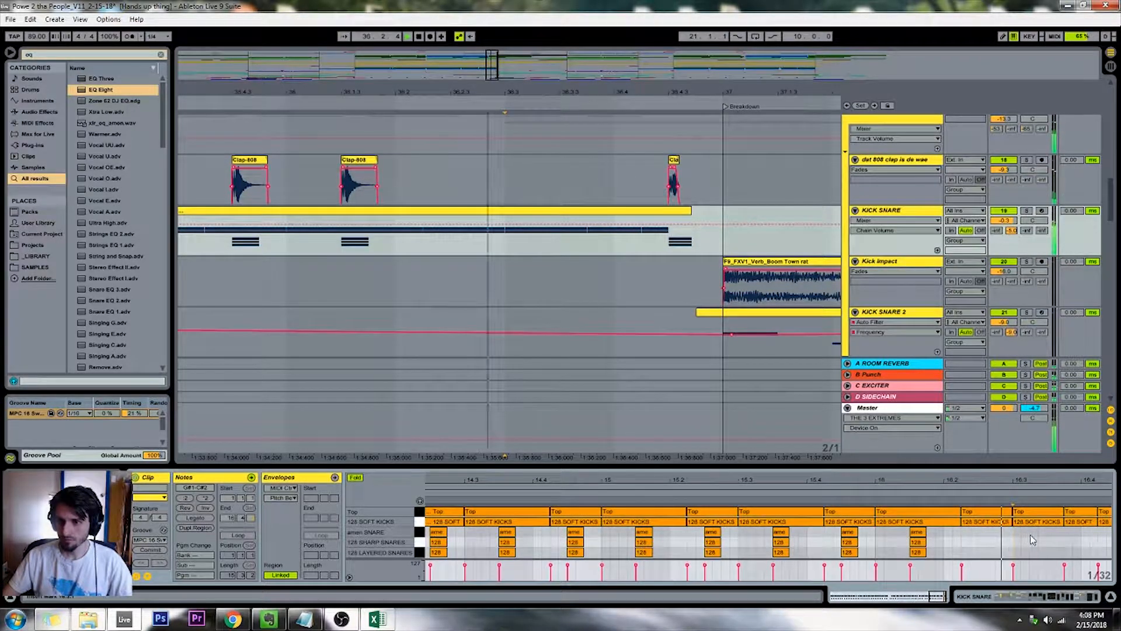
Shorten the 128 SOFT KICKS note at 16.3 in the KICK SNARE clip
left_click(1062, 524)
left_click(1066, 523)
left_click(1058, 523)
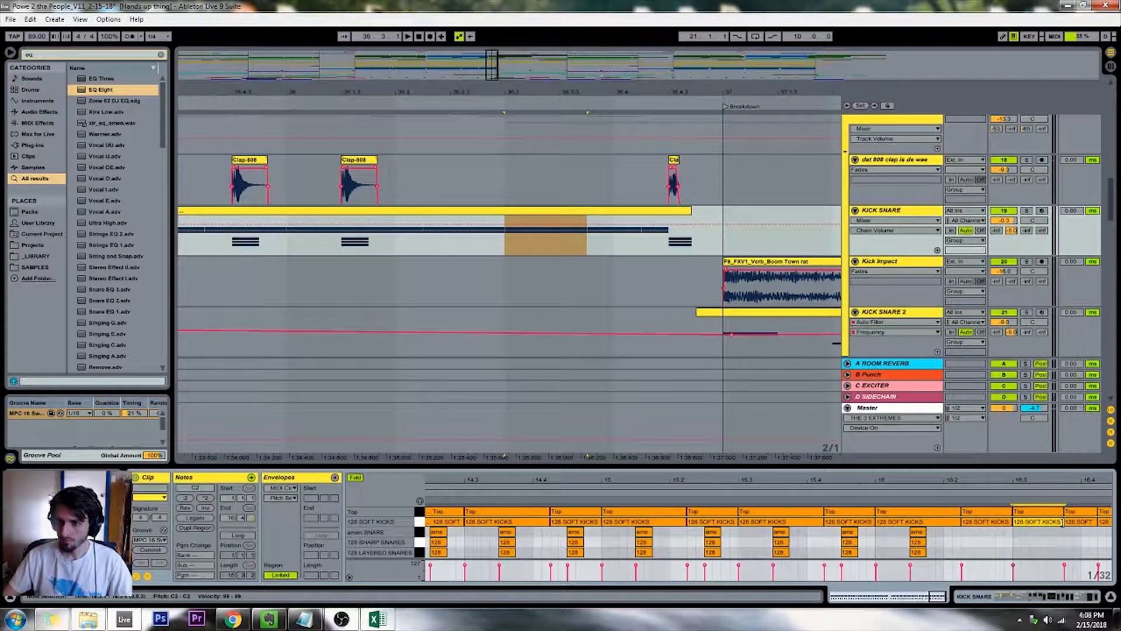
left_click_drag(1062, 522, 1020, 525)
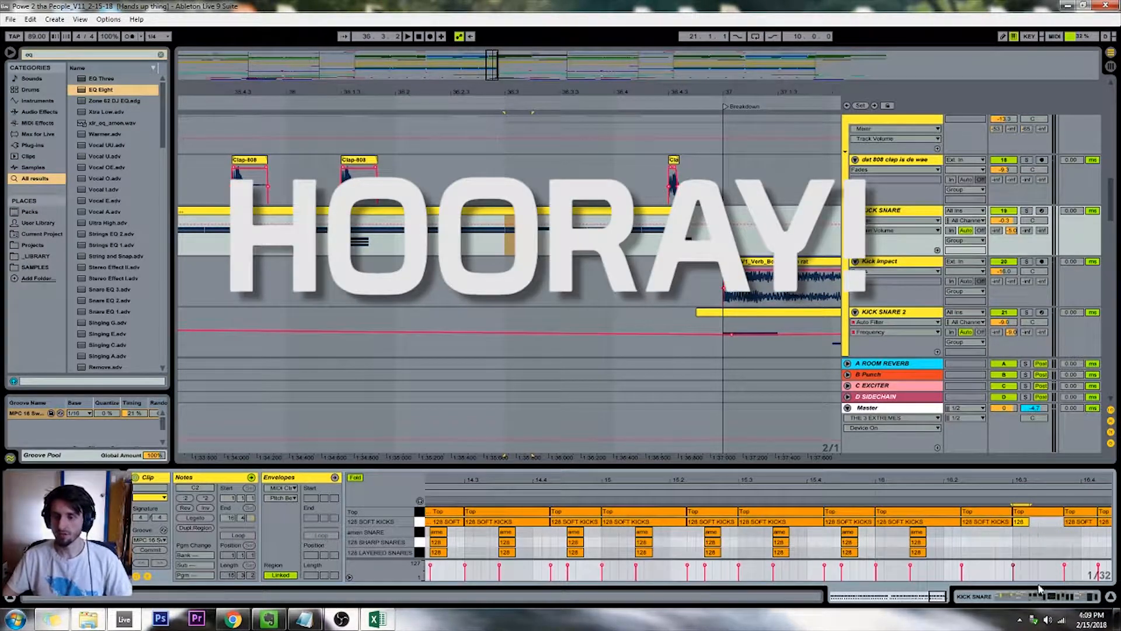
Add amen SNARE, 128 SHARP SNARES and 128 LAYERED SNARES notes midway between 16.3 and 16.4, and play the result
right_click(1003, 533)
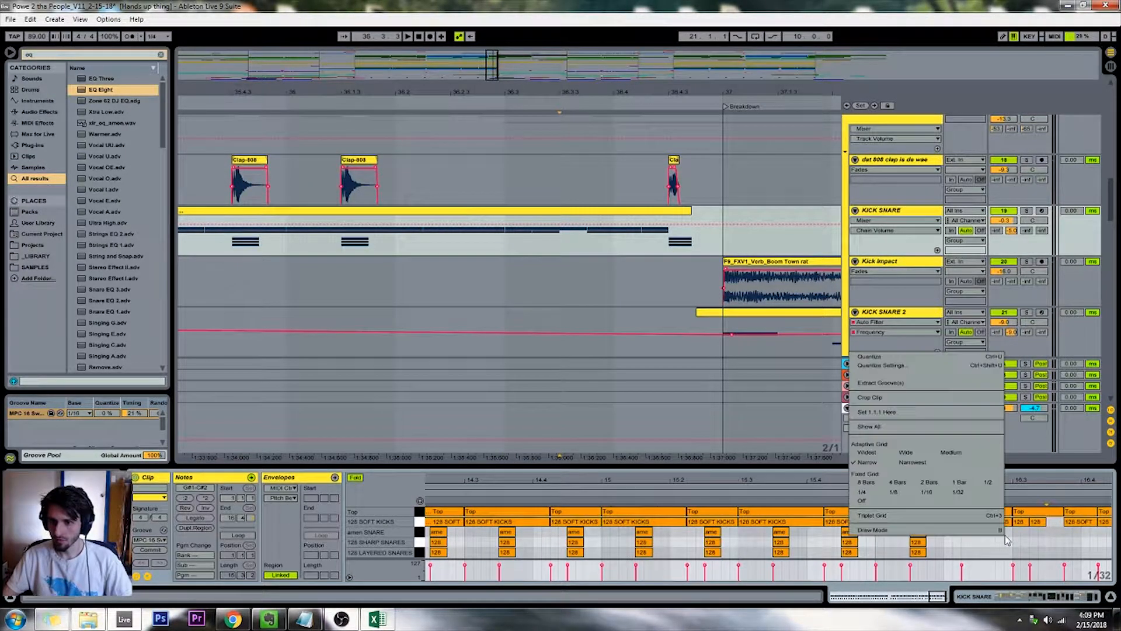
left_click(1053, 549)
left_click(1050, 546)
left_click_drag(1062, 550, 1050, 533)
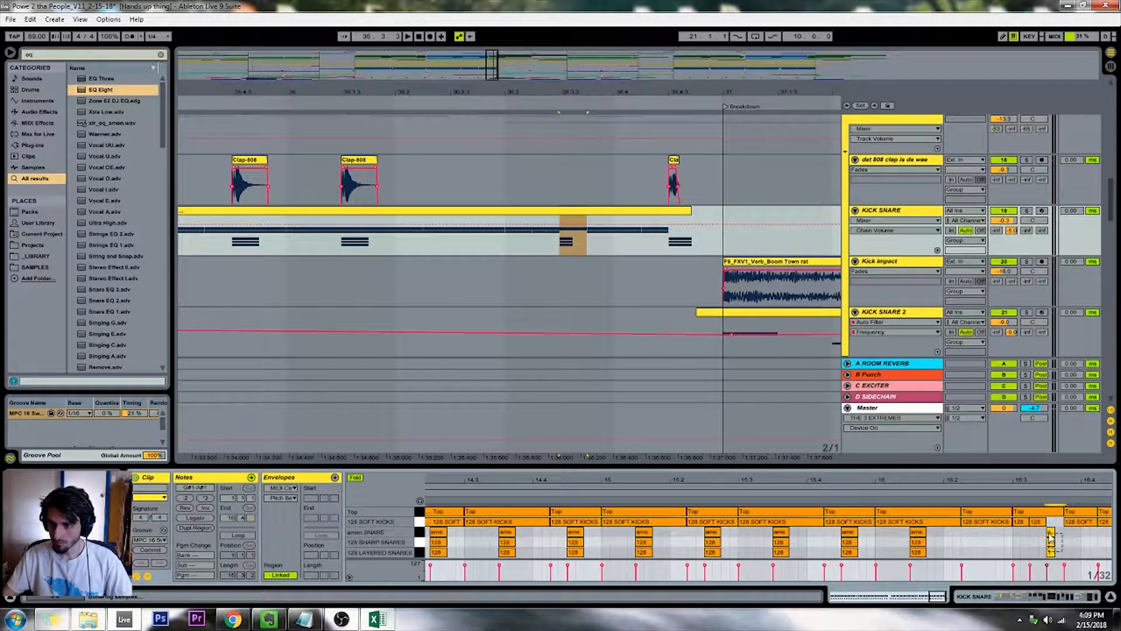
key("space")
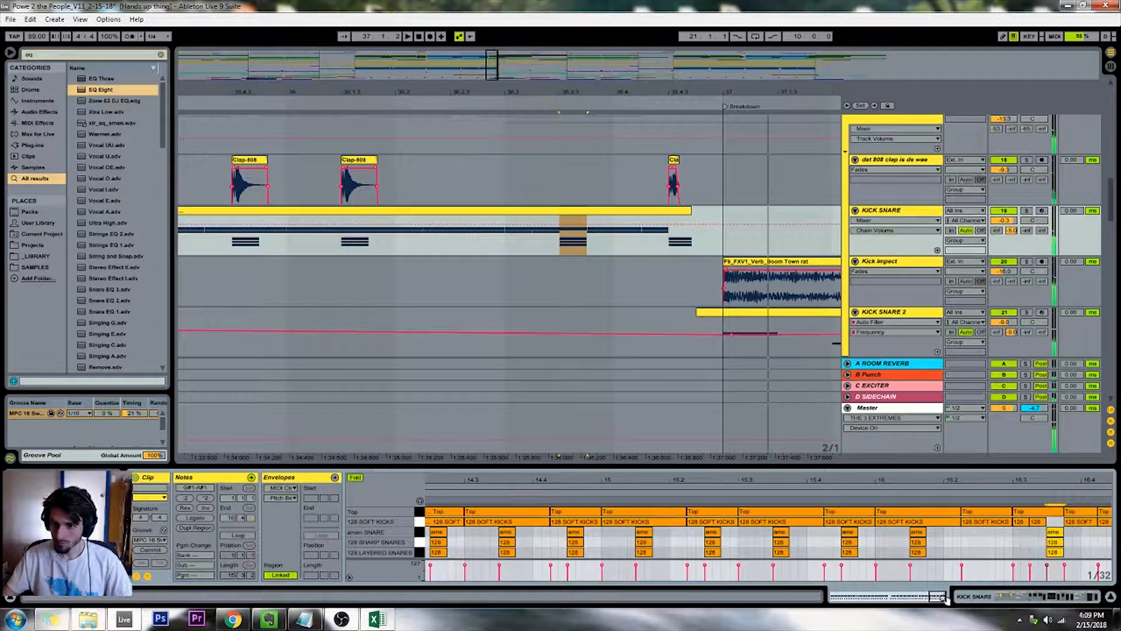
Move the KICK SNARE clip's last snare hits two grid steps earlier in place of the kicks, and align the last Clap-808 clip with them
left_click_drag(944, 597, 945, 598)
left_click_drag(1067, 532, 1110, 556)
key("Left")
key("Left")
key("Delete")
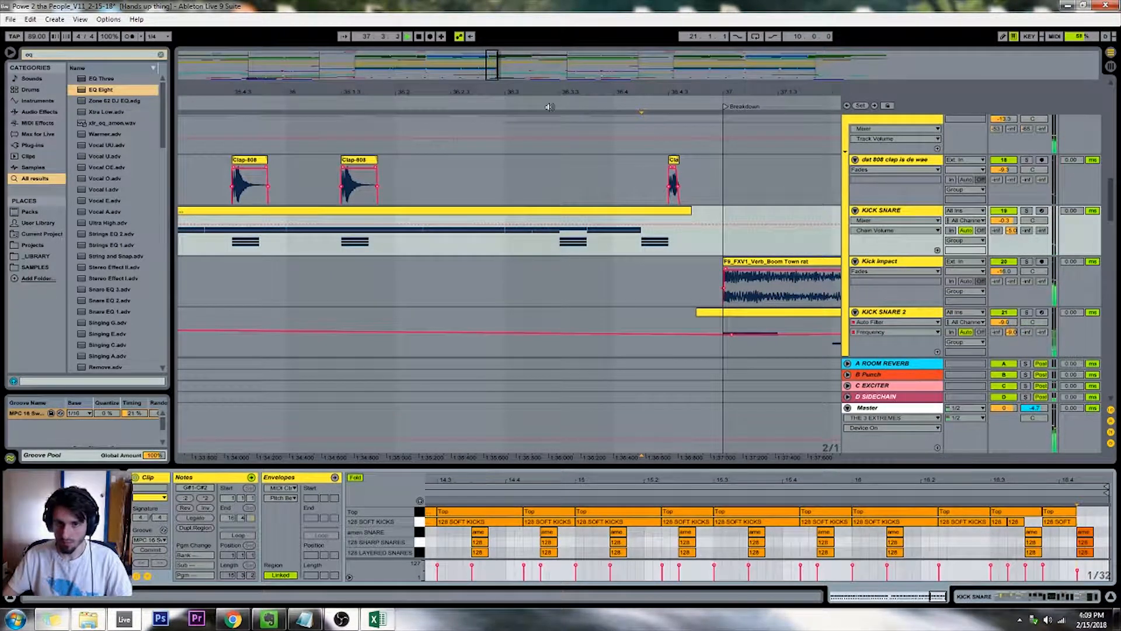
left_click_drag(673, 162, 647, 180)
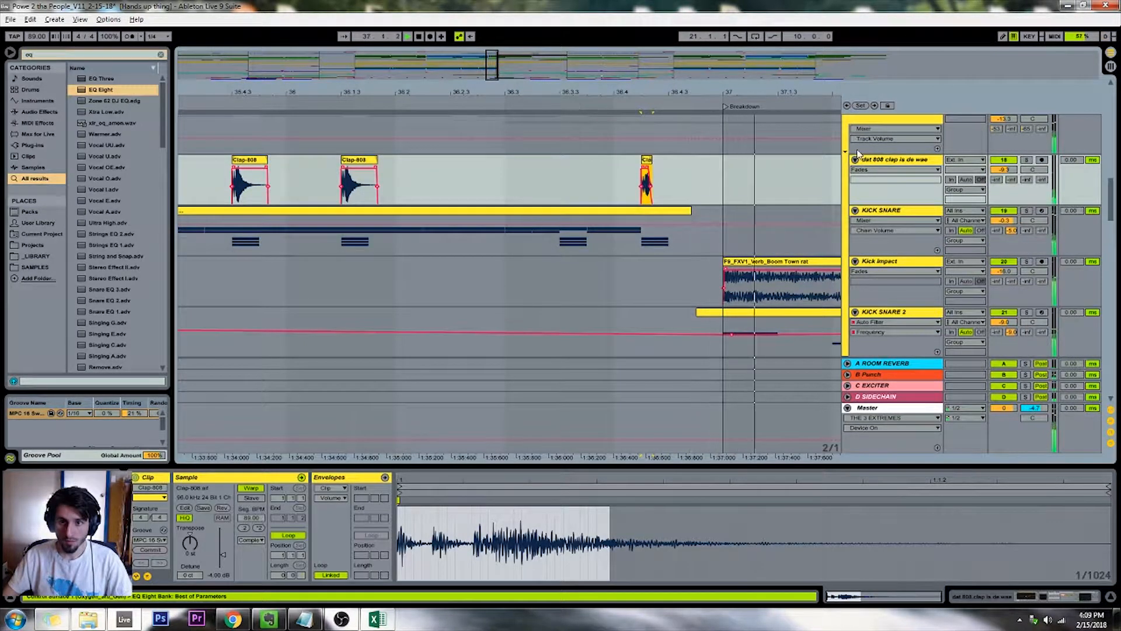
Play and examine the first weird Amen Break track around bars 27 to 29 of the DROP
left_click(1026, 159)
left_click_drag(492, 76, 427, 59)
left_click(346, 102)
key("space")
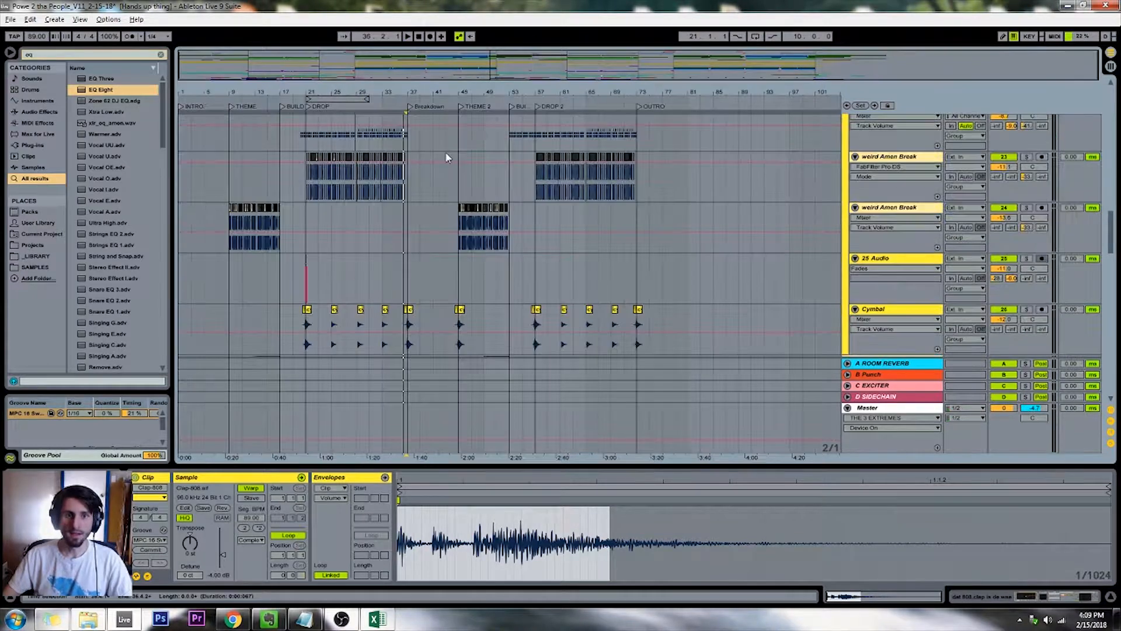
left_click(348, 181)
key("plus")
key("plus")
key("plus")
key("plus")
key("plus")
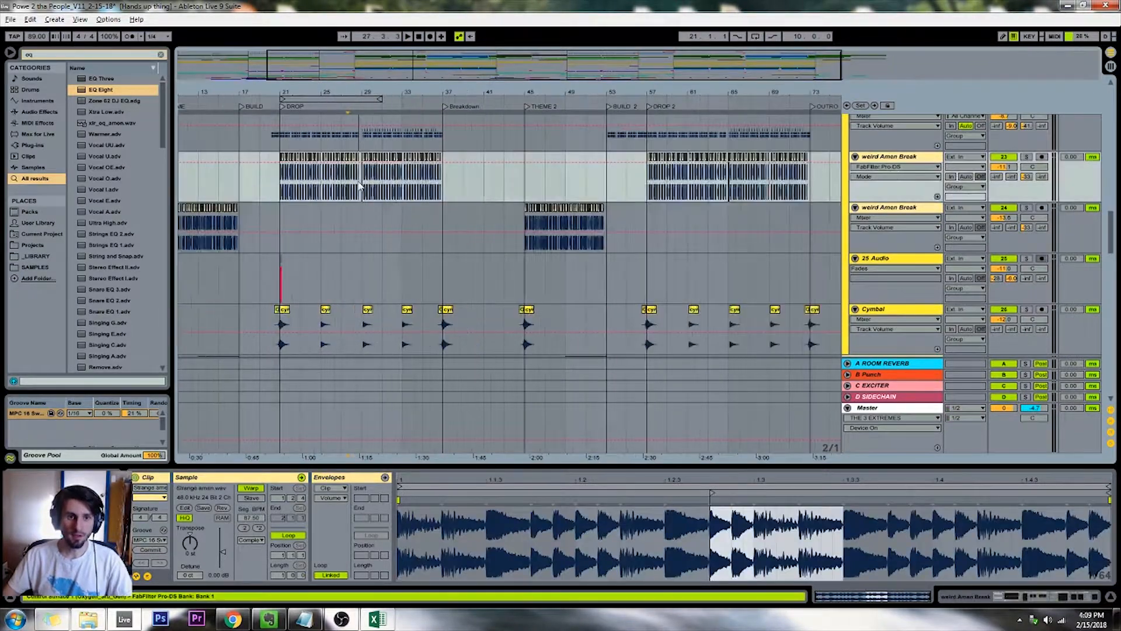
left_click(430, 36)
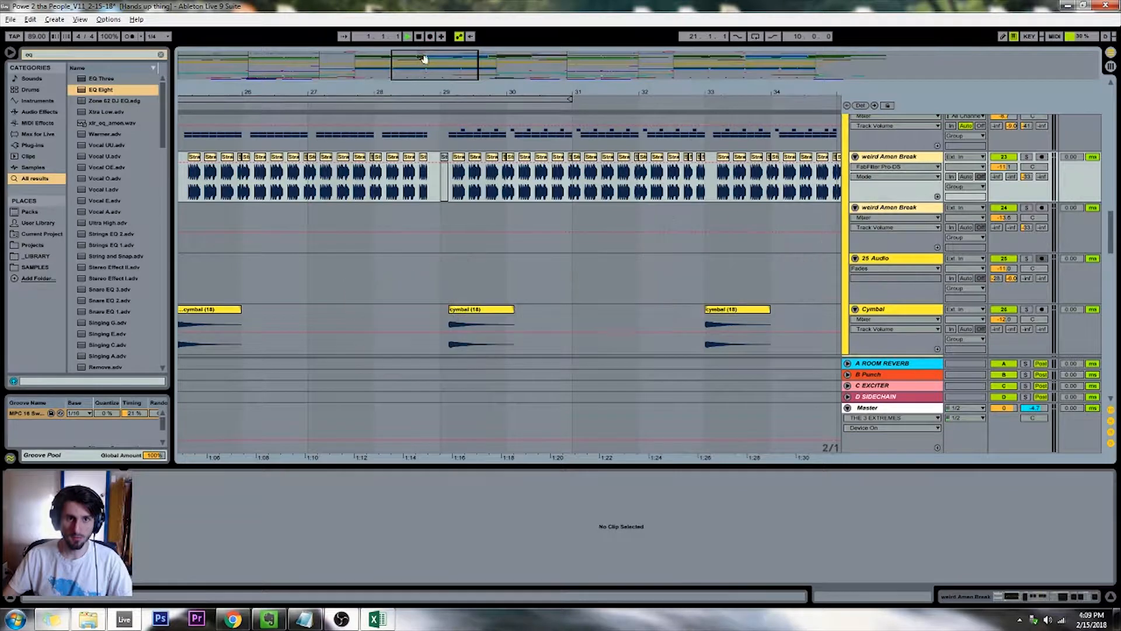
key("minus")
key("minus")
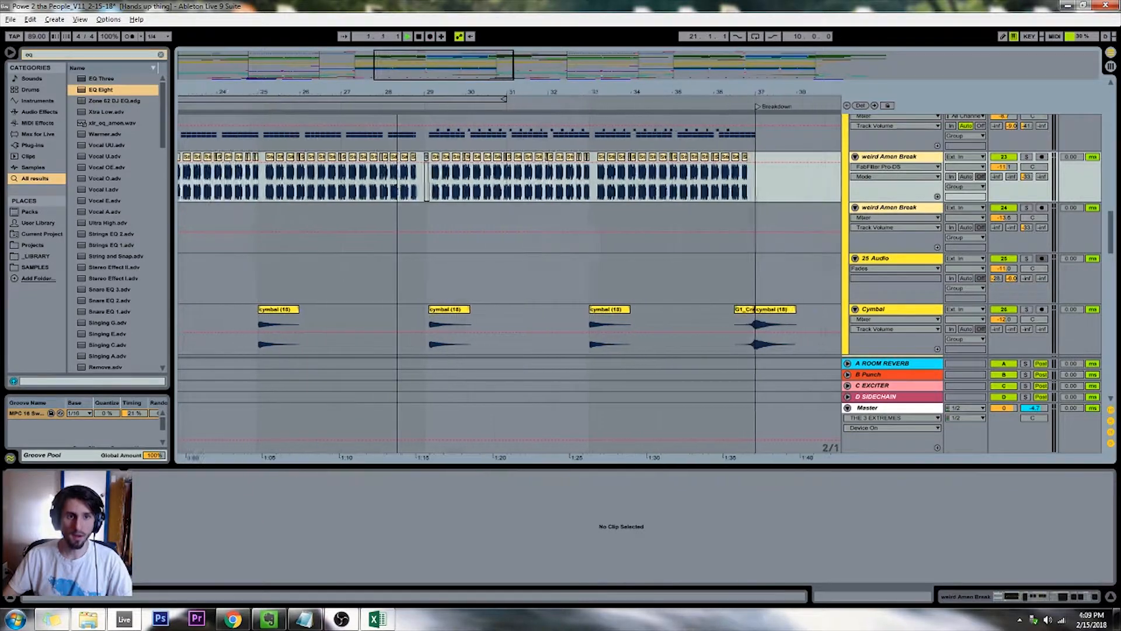
Select the first weird Amen Break track's clips across the DROP from bar 21 to 37 and listen to them soloed
left_click(269, 178)
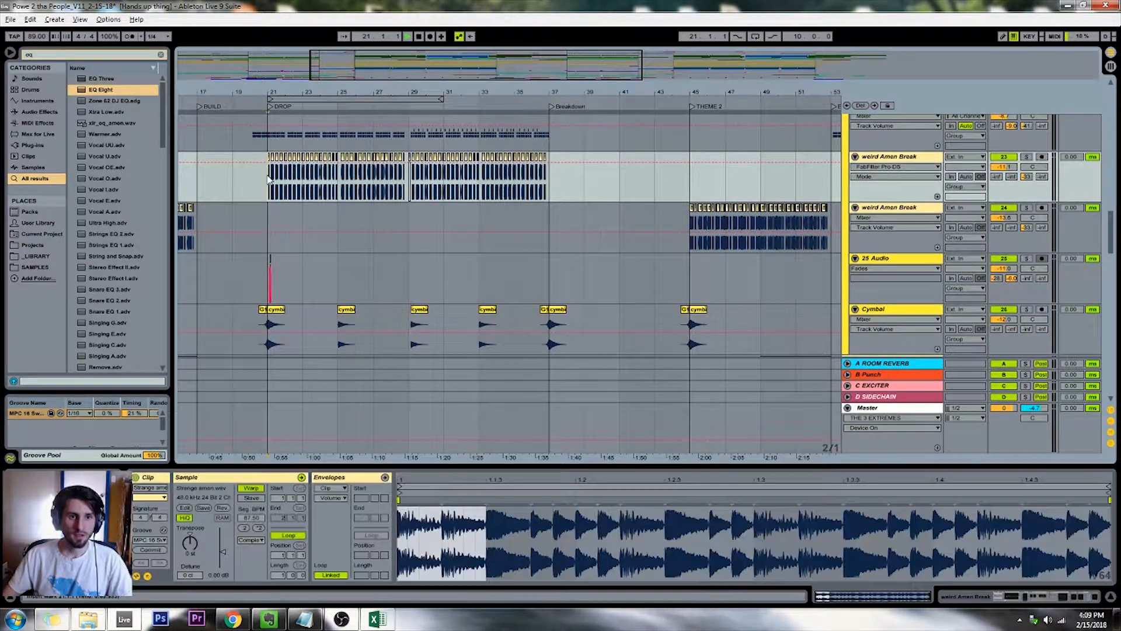
left_click_drag(552, 188, 554, 188)
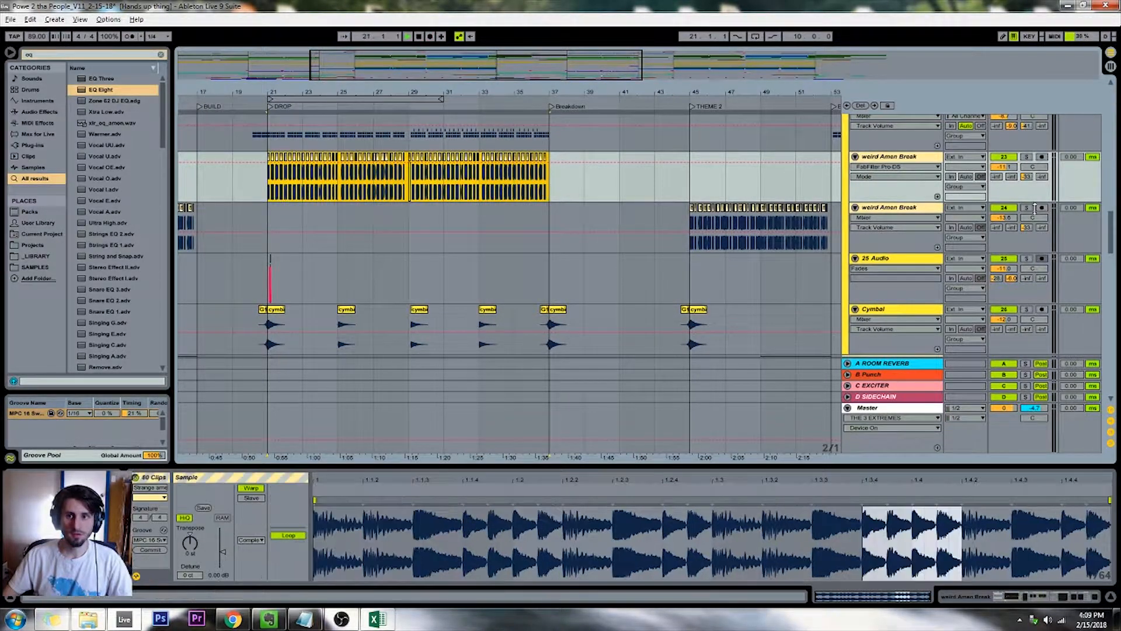
left_click(1028, 158)
key("space")
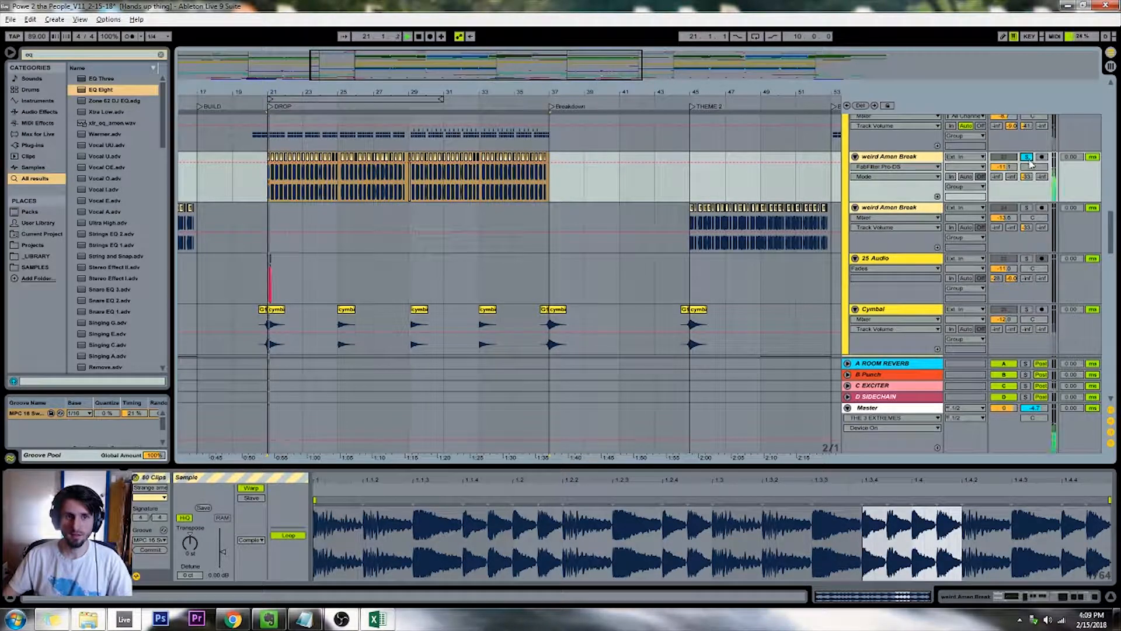
left_click(1027, 157)
Select the lead synth clips in the second half of the DROP up to bar 37, and play from the DROP marker
scroll(492, 229, "up", 8)
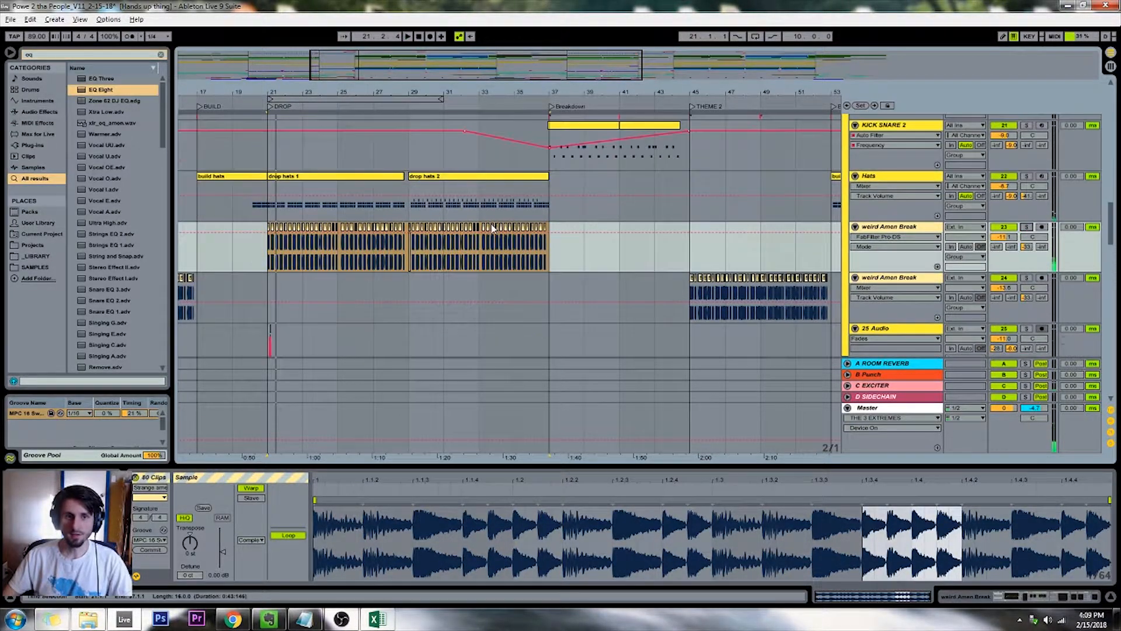
scroll(492, 229, "up", 5)
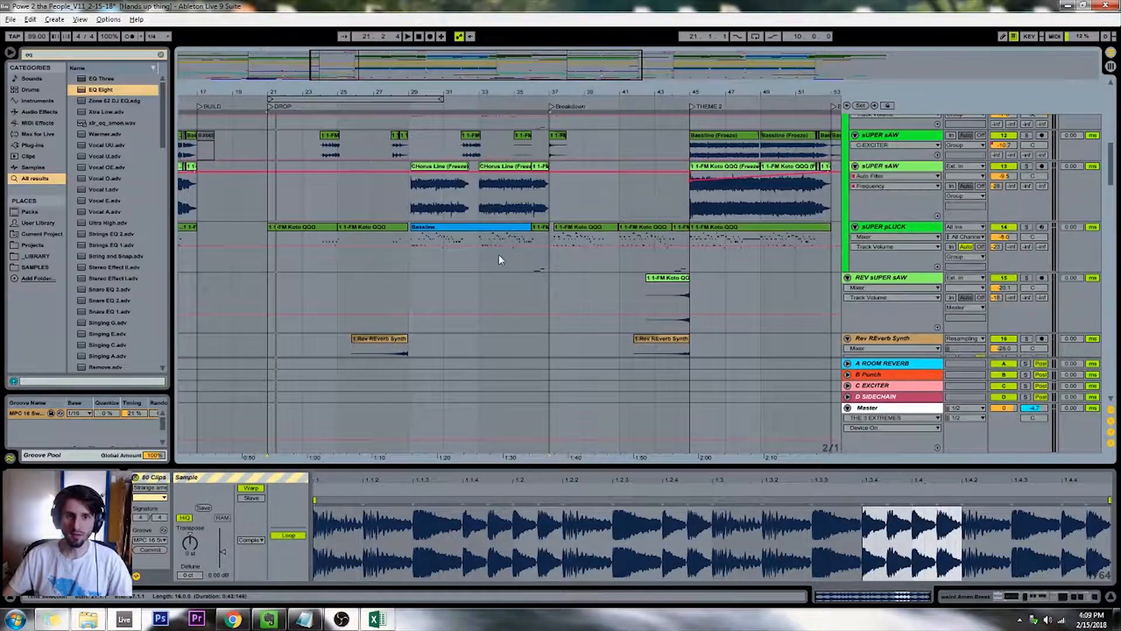
left_click_drag(551, 292, 400, 145)
scroll(422, 195, "down", 10)
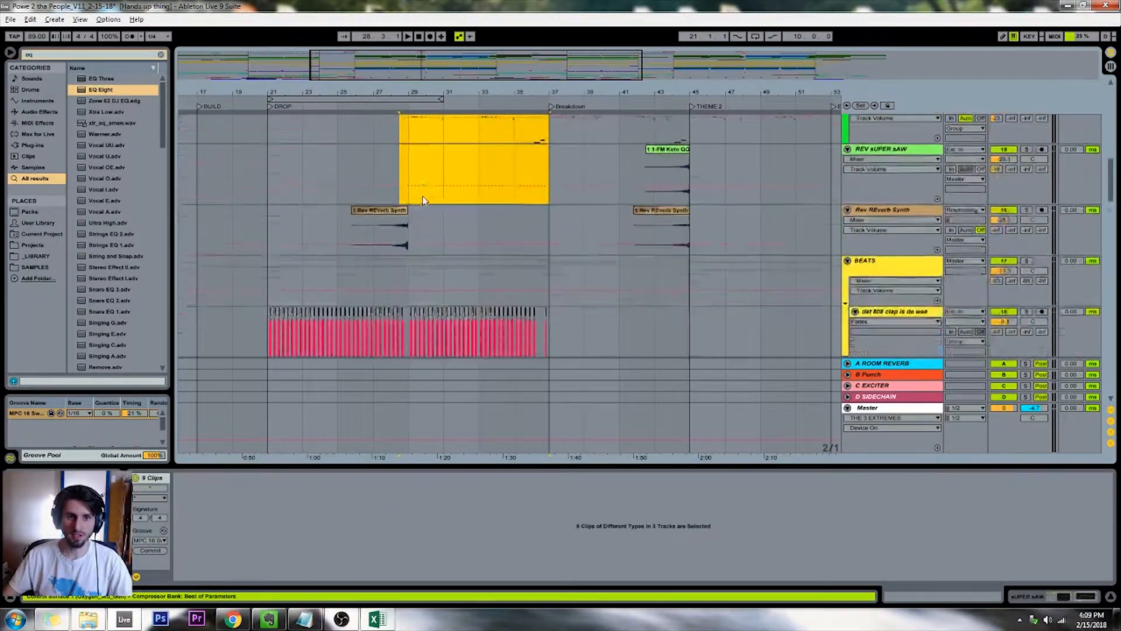
scroll(422, 195, "down", 20)
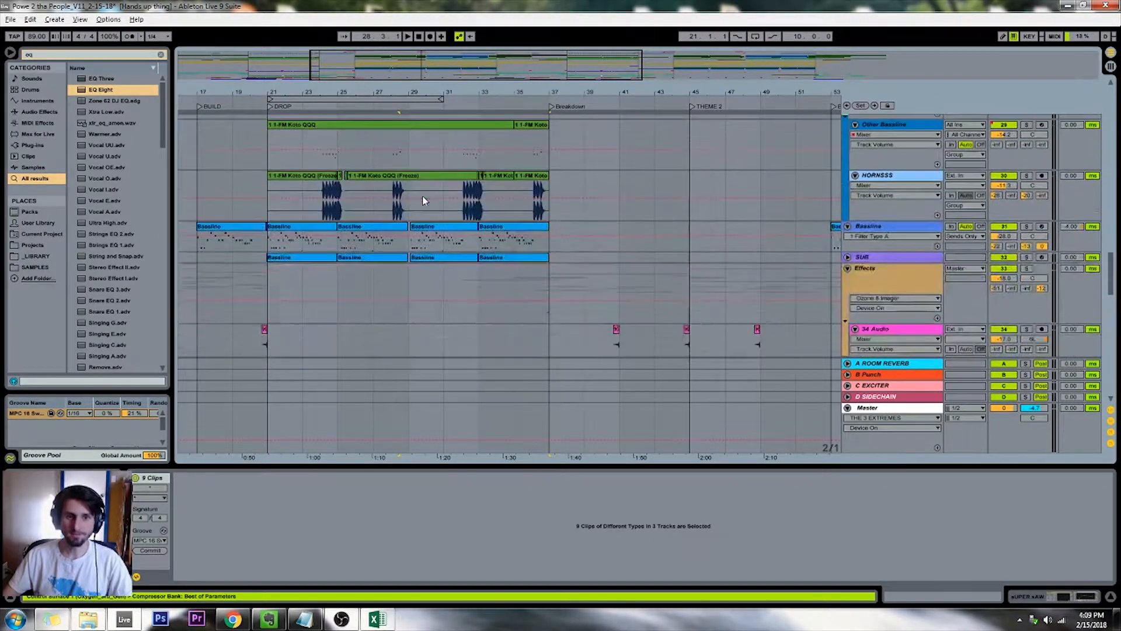
left_click(275, 109)
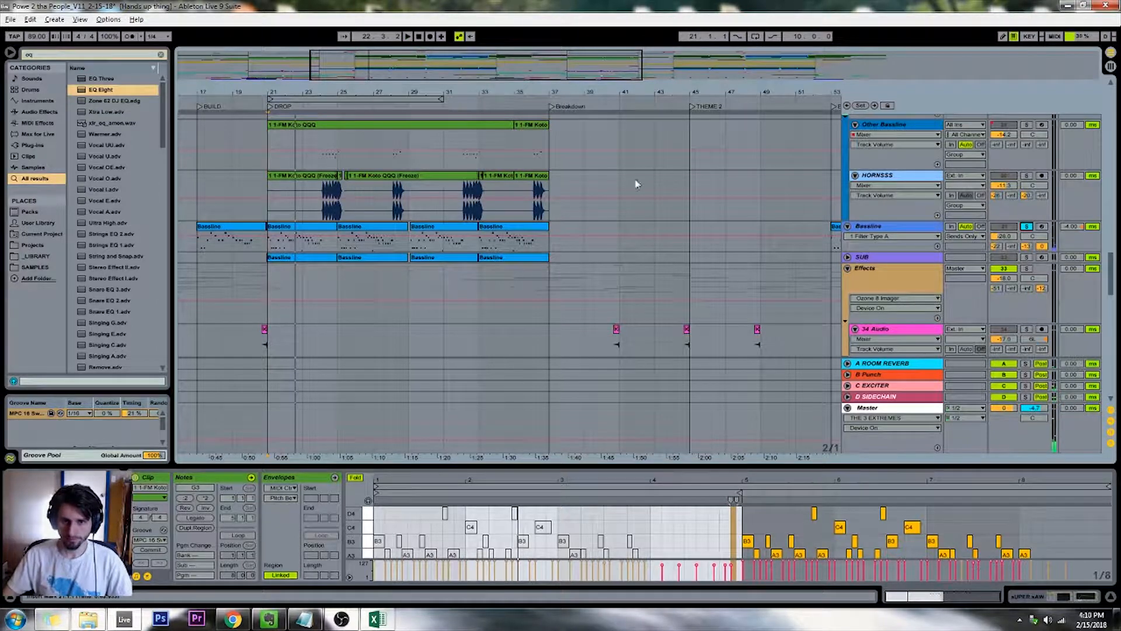
Adjust the soloed Bassline track's C EXCITER send while playing the DROP from about bar 33
left_click(553, 207)
left_click(883, 230)
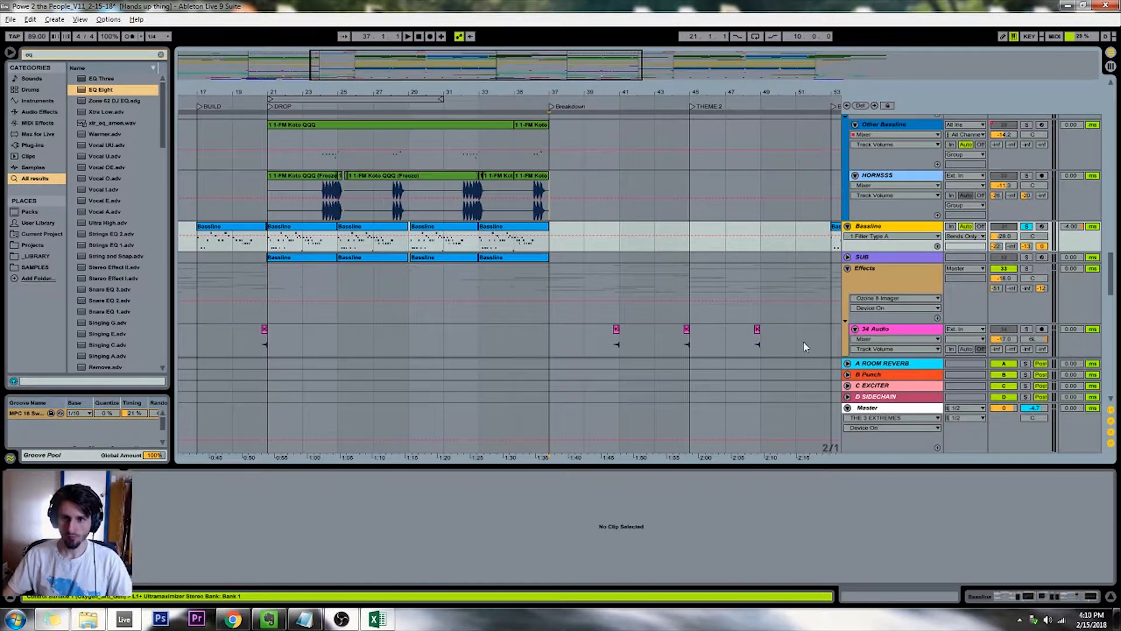
left_click_drag(1024, 247, 1023, 251)
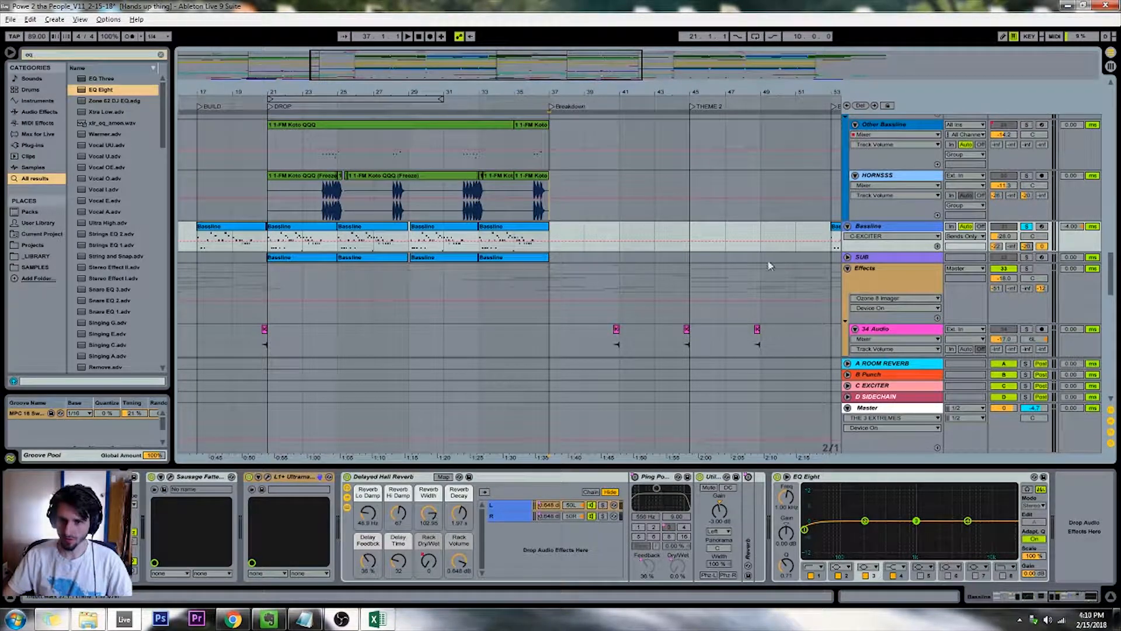
left_click(475, 109)
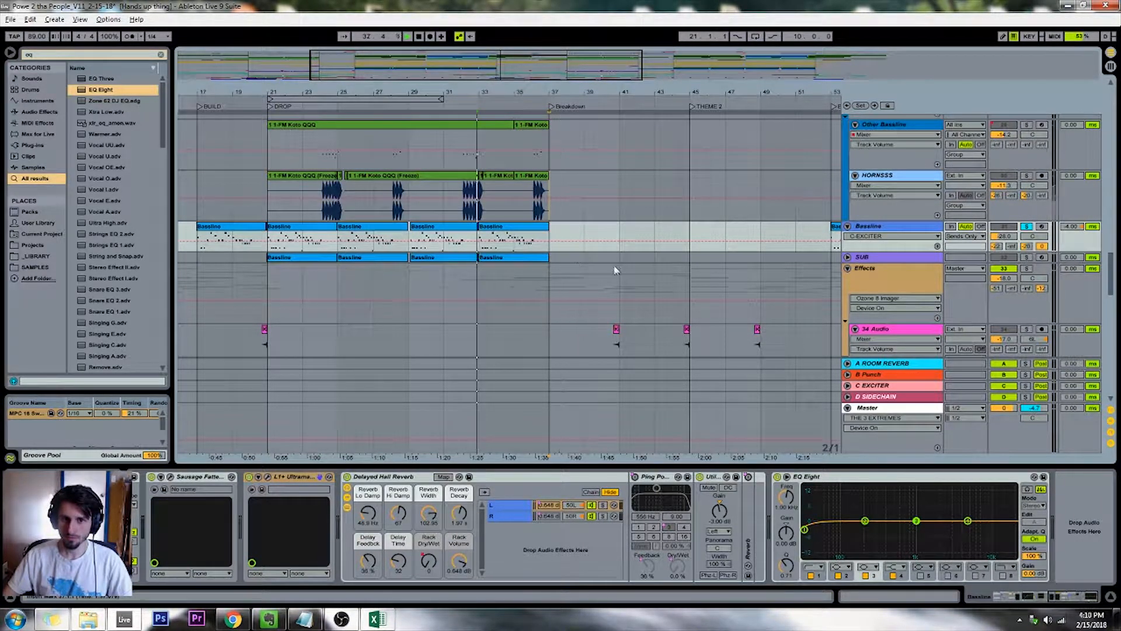
mouse_move(1026, 246)
left_mouse_down()
mouse_move(1026, 256)
mouse_move(1027, 246)
left_mouse_up()
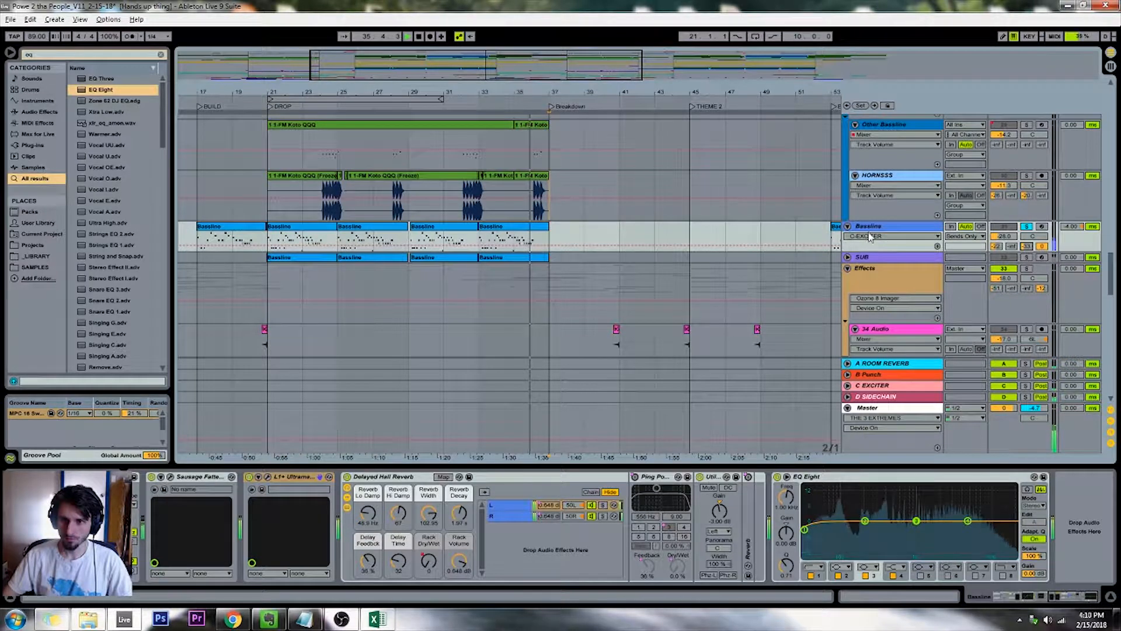
key("space")
left_click_drag(431, 66, 431, 53)
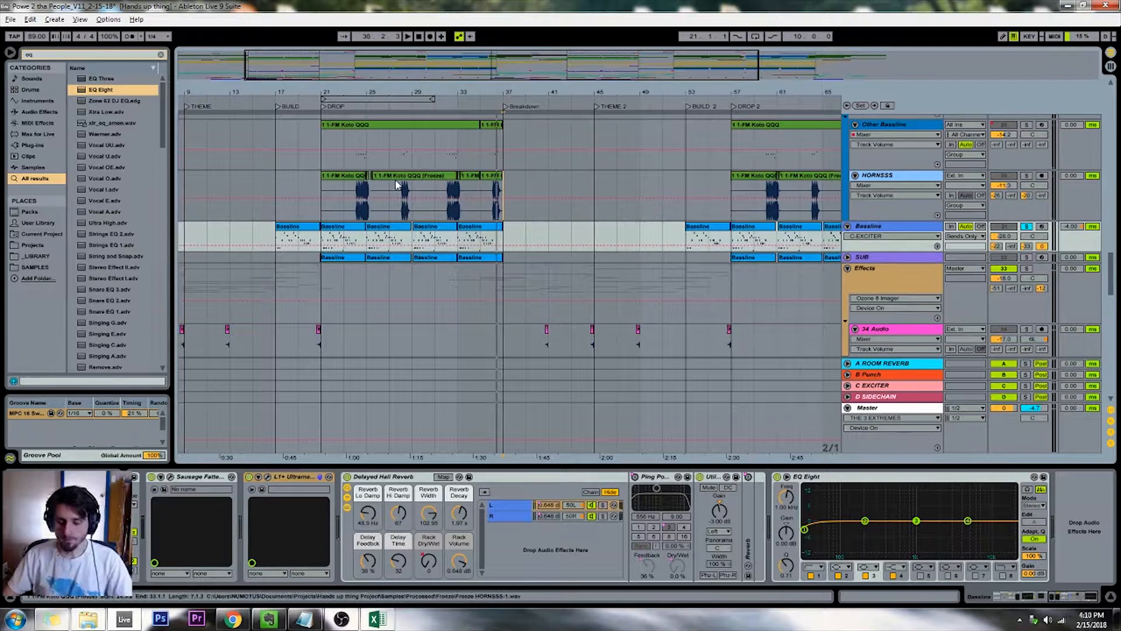
scroll(336, 428, "up", 10)
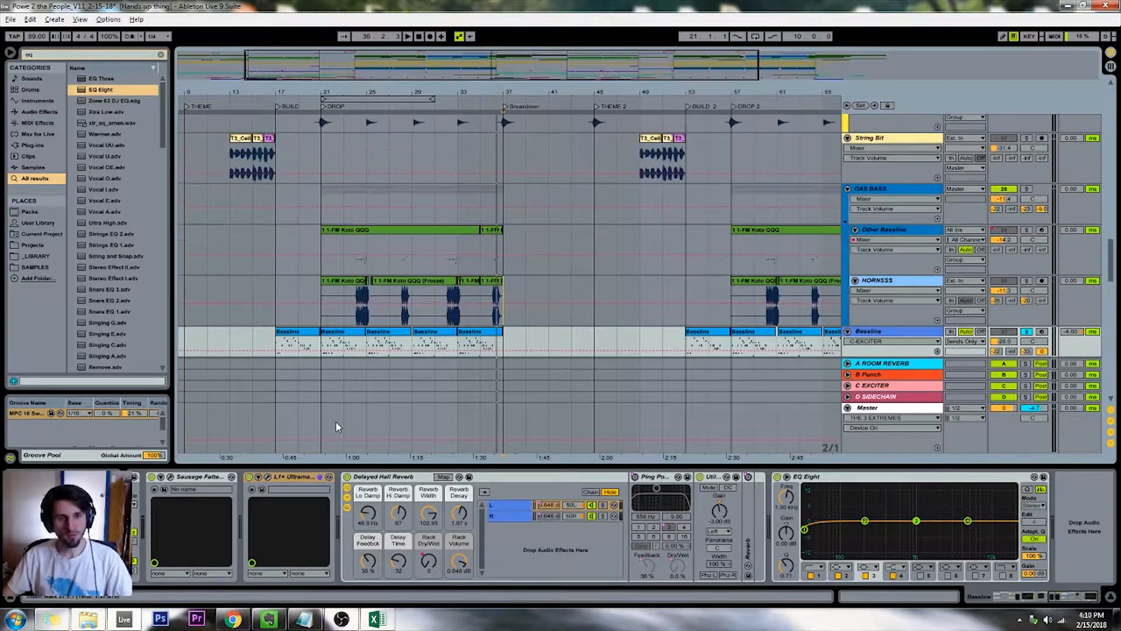
scroll(336, 428, "up", 10)
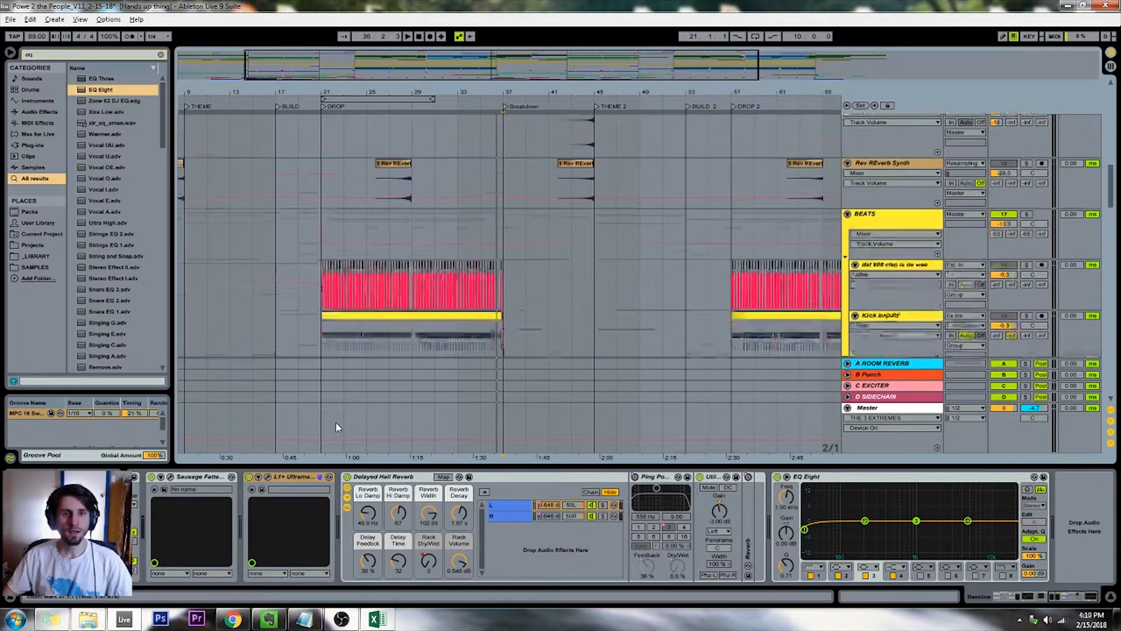
scroll(335, 428, "up", 3)
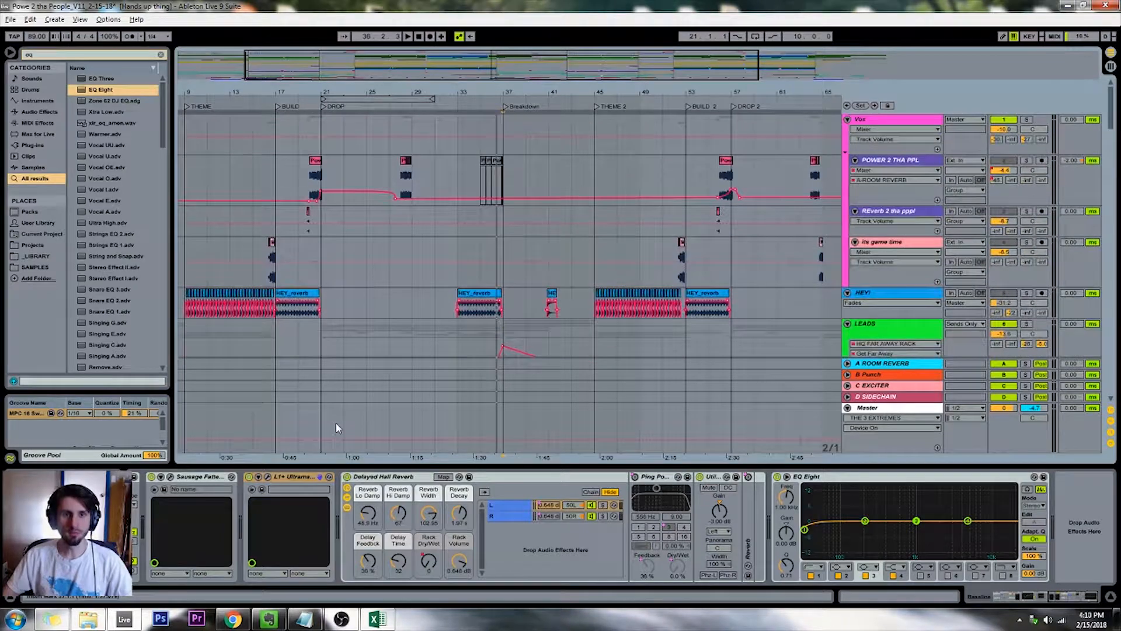
Lower the resonance of the second Auto Filter on the its game time track and play the vocal leading into BUILD
left_click(258, 102)
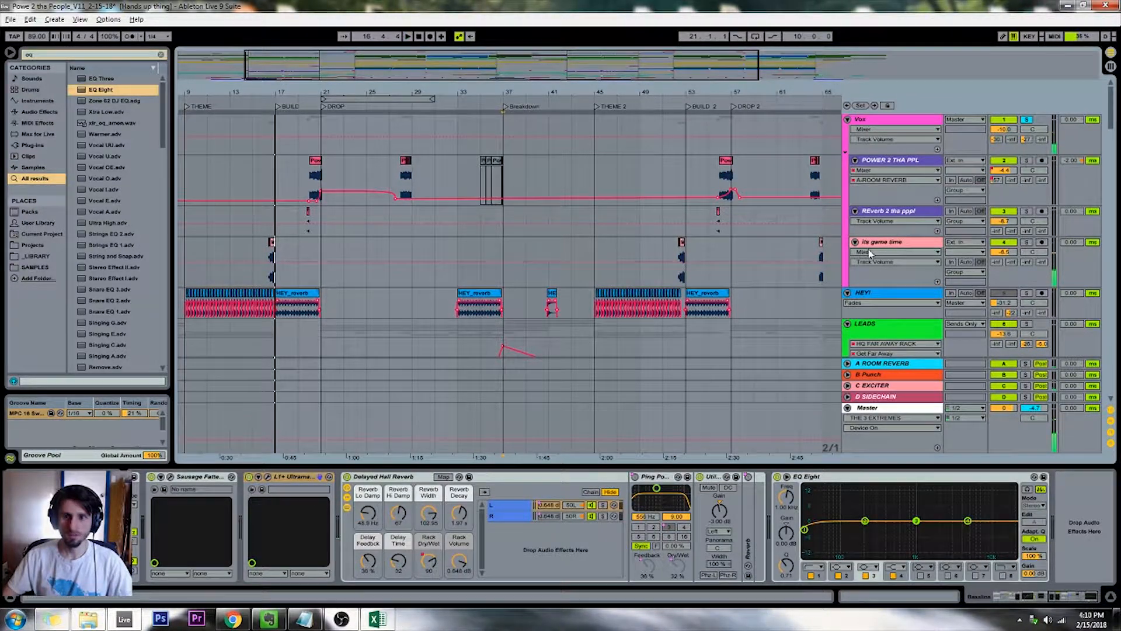
left_click(506, 281)
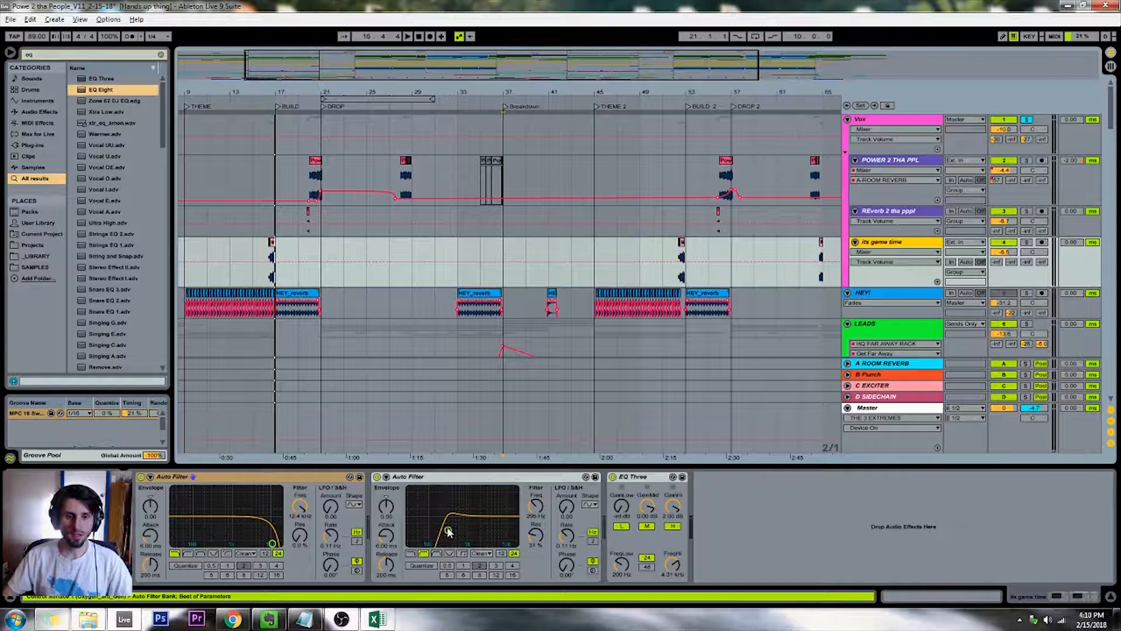
left_click_drag(447, 528, 447, 539)
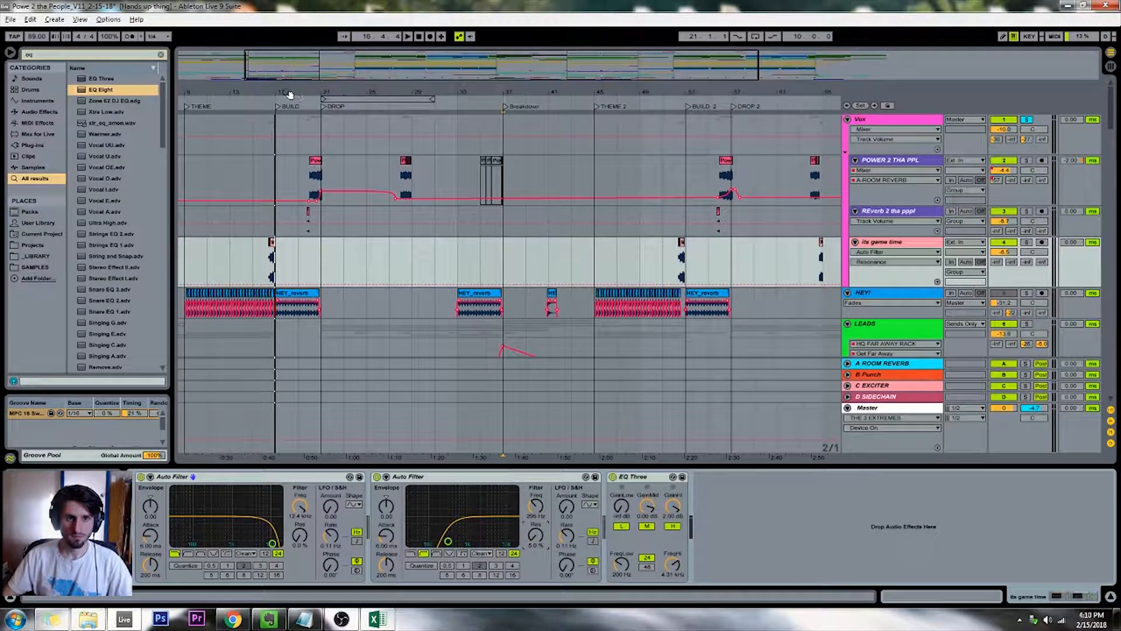
left_click(263, 104)
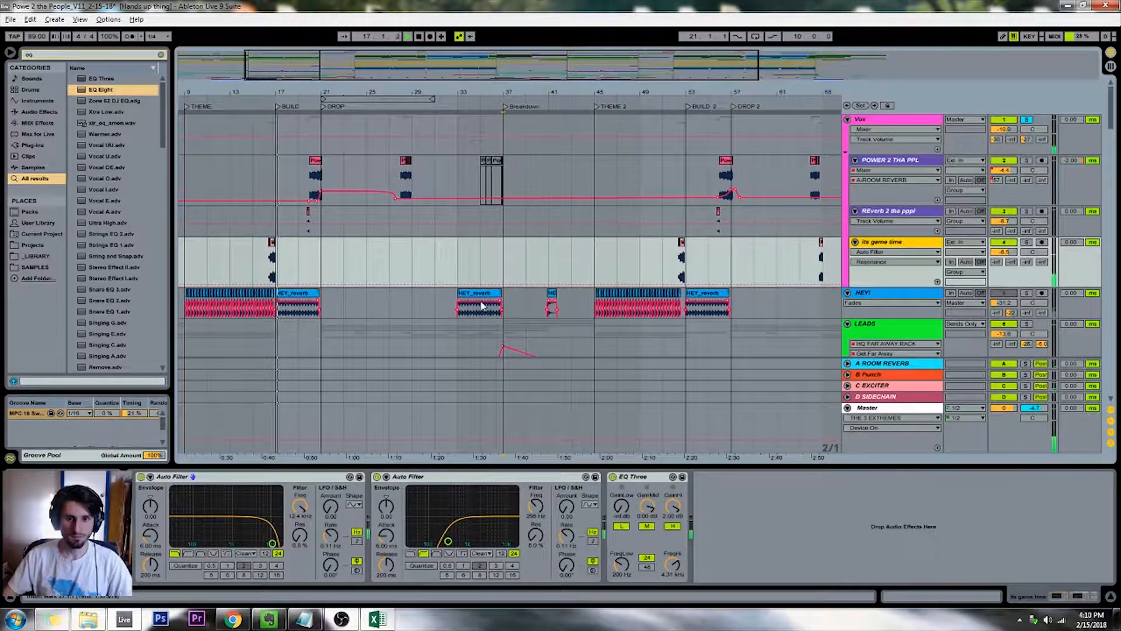
Search the browser for "pro-mb" and add FabFilter Pro-MB to the its game time track
key("BackSpace")
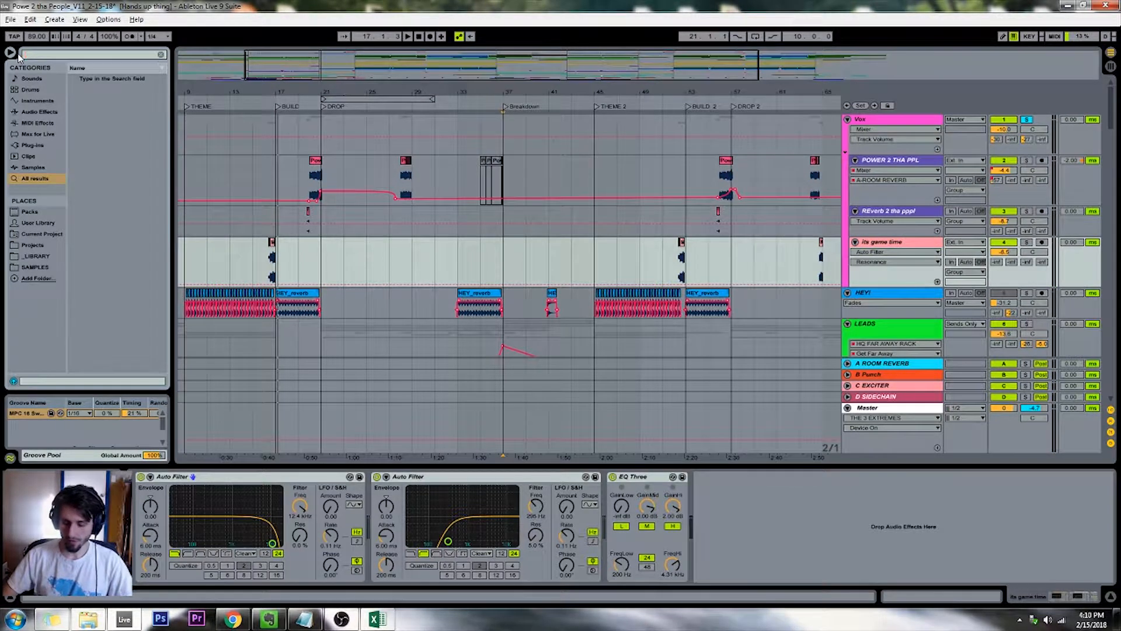
type("pro-")
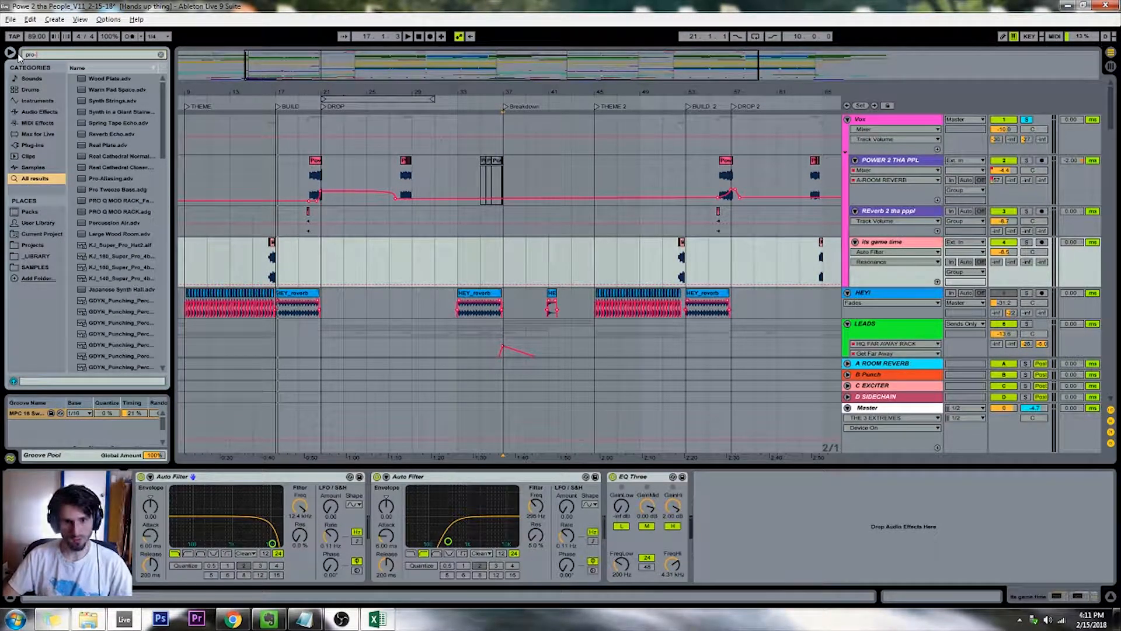
type("mb")
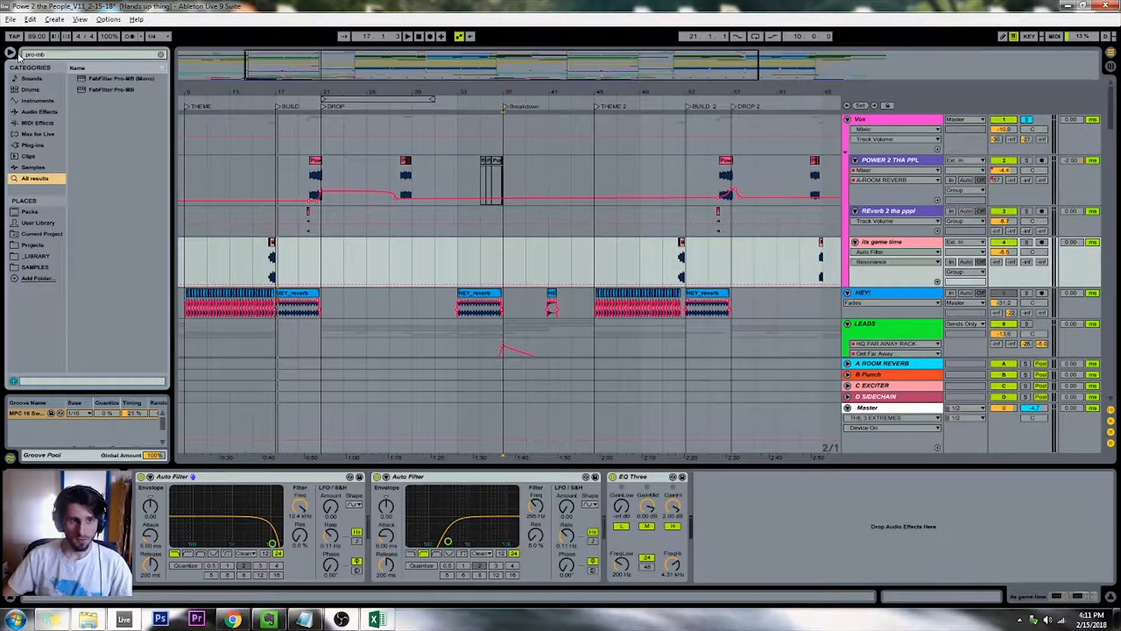
double_click(107, 90)
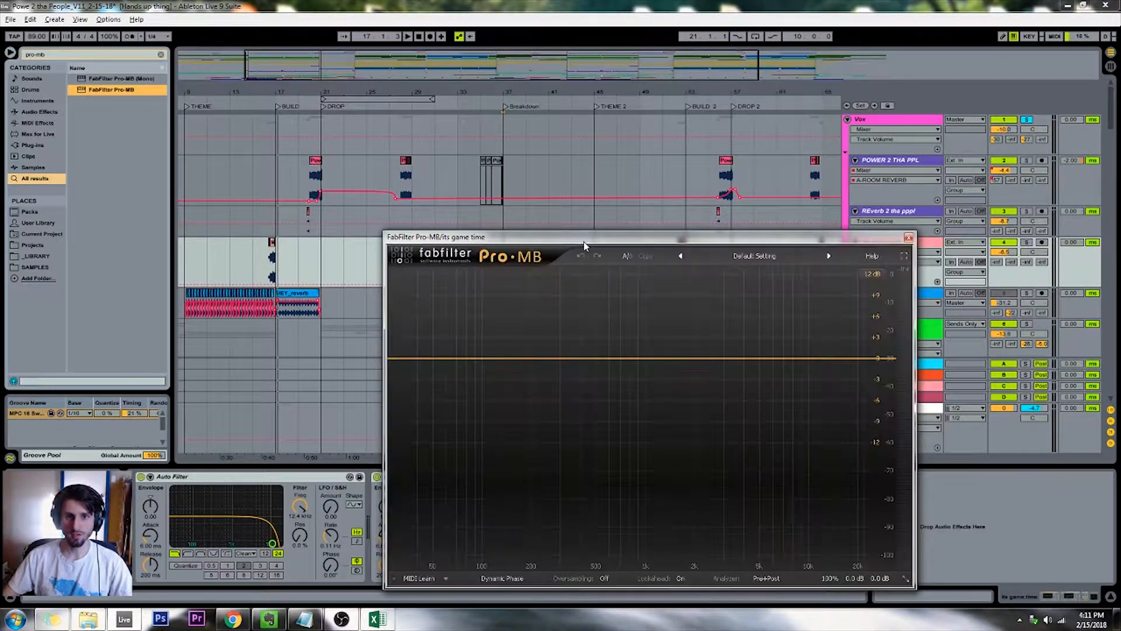
left_click_drag(583, 238, 621, 188)
Add a compression band in Pro-MB and move it up to about 5.4 kHz
left_click(594, 308)
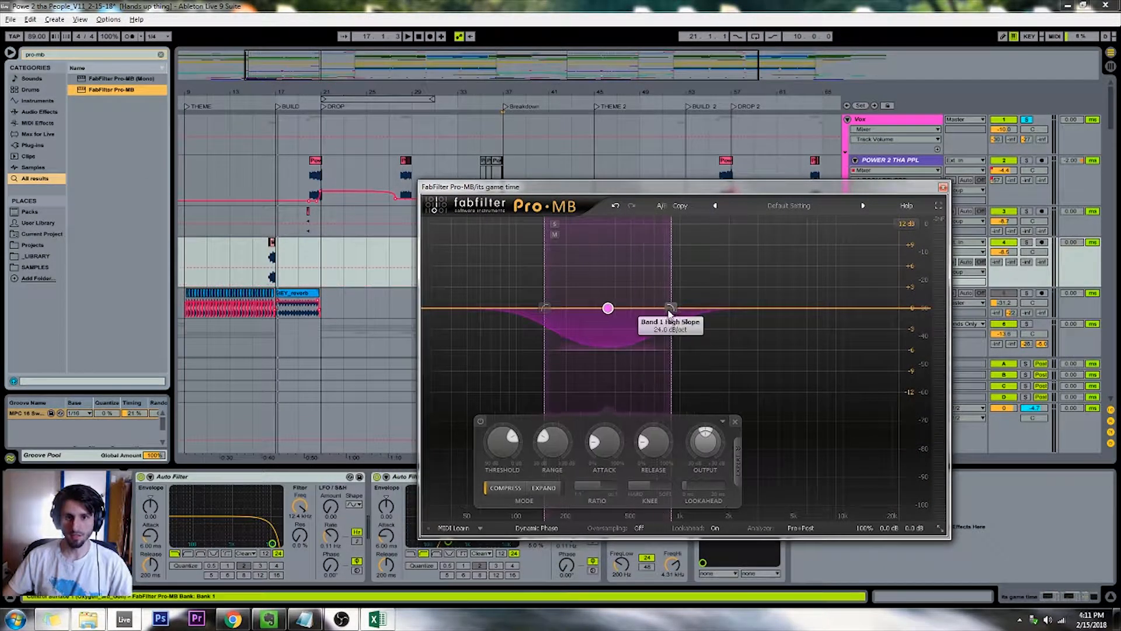
left_click_drag(608, 308, 650, 311)
left_click_drag(613, 185, 712, 198)
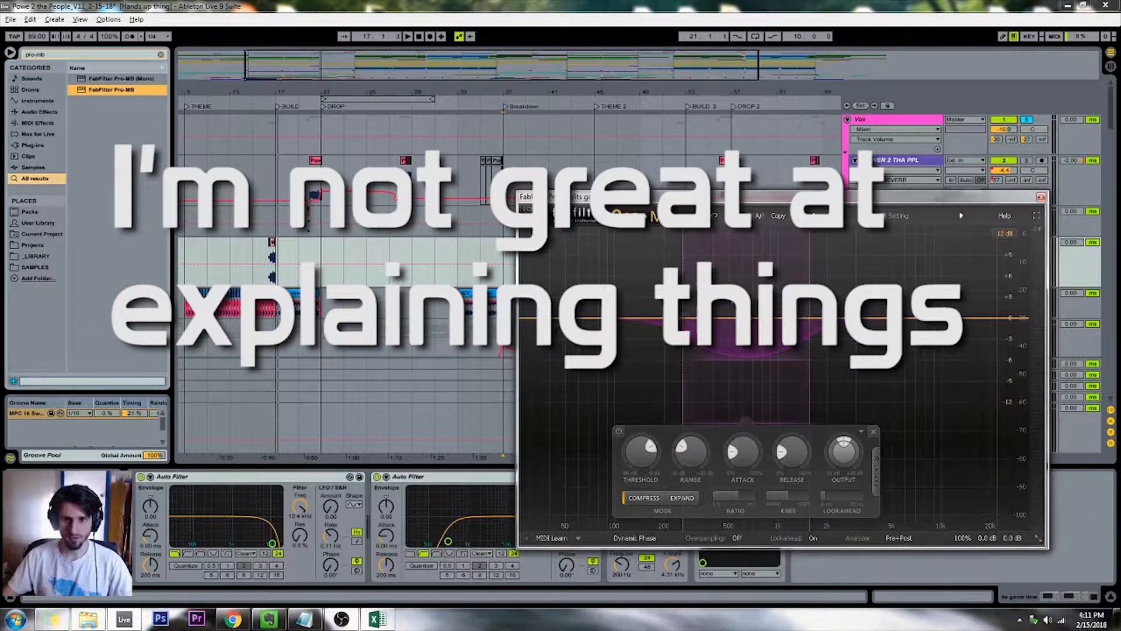
left_click_drag(740, 321, 898, 330)
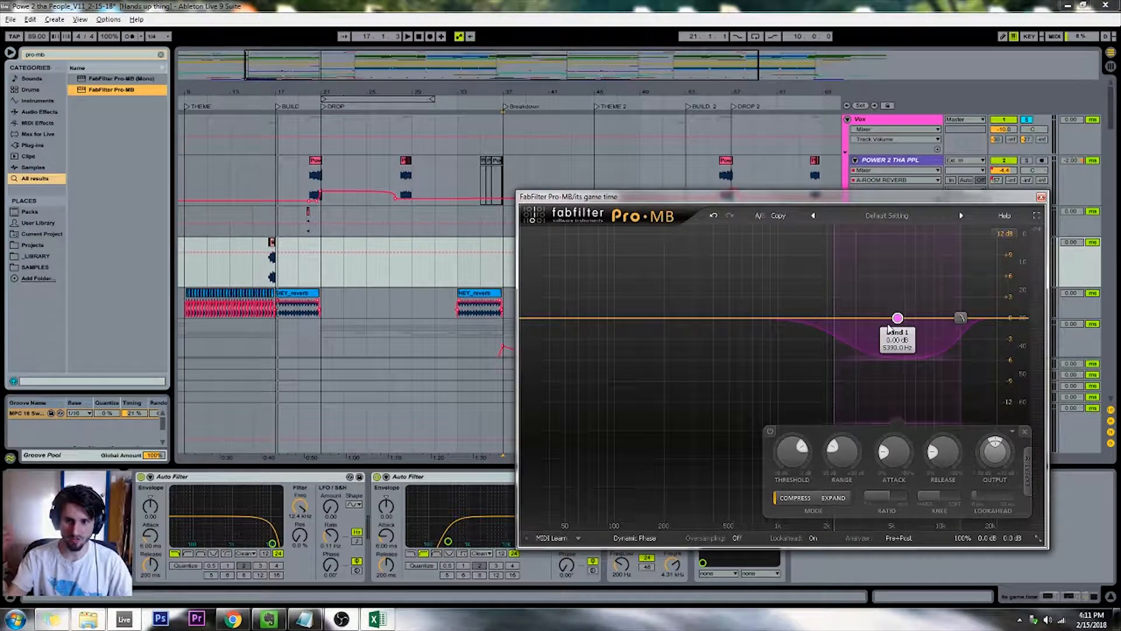
mouse_move(762, 196)
left_mouse_down()
mouse_move(959, 216)
mouse_move(781, 186)
left_mouse_up()
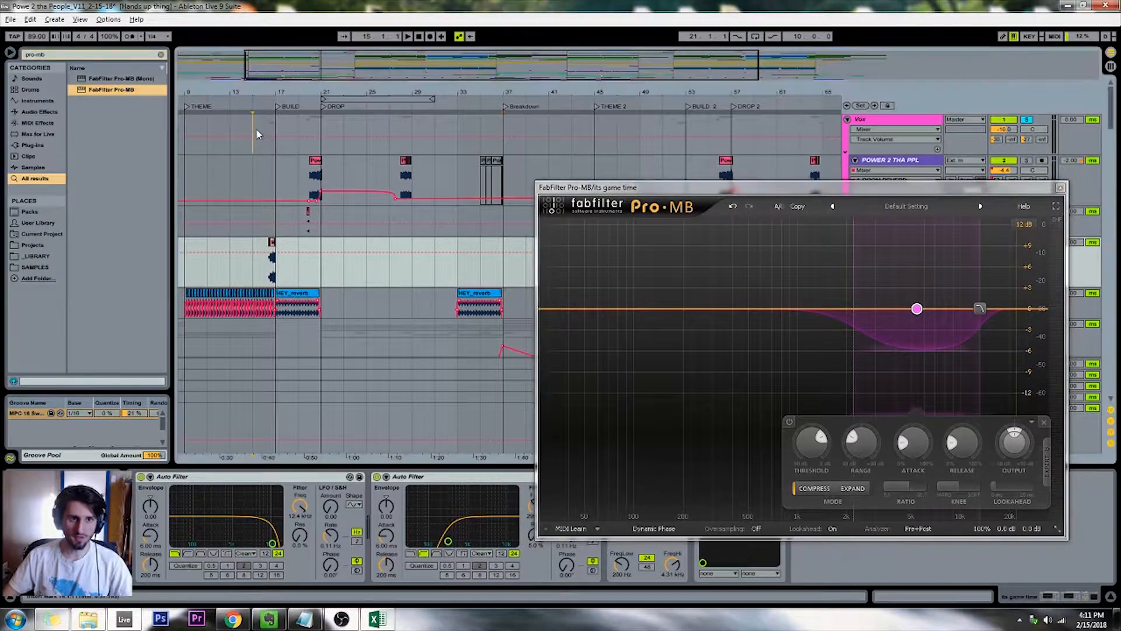
Loop the its game time vocal clips just before bar 17 and play the loop
left_click(257, 131)
key("plus")
key("plus")
key("plus")
key("plus")
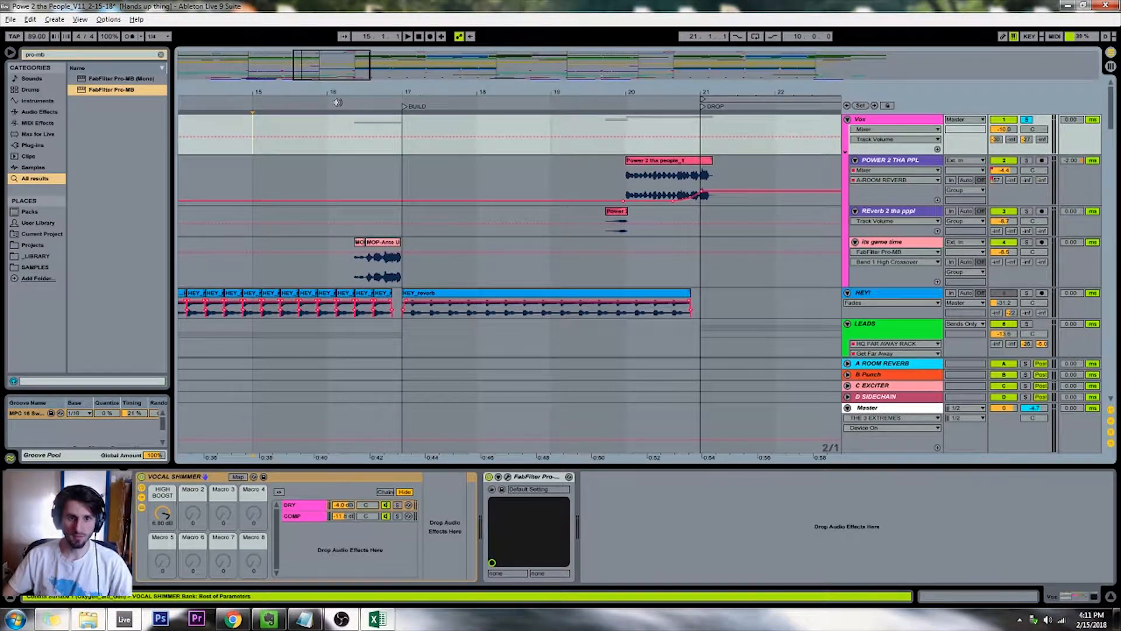
left_click_drag(354, 257, 414, 252)
key("ctrl+l")
key("space")
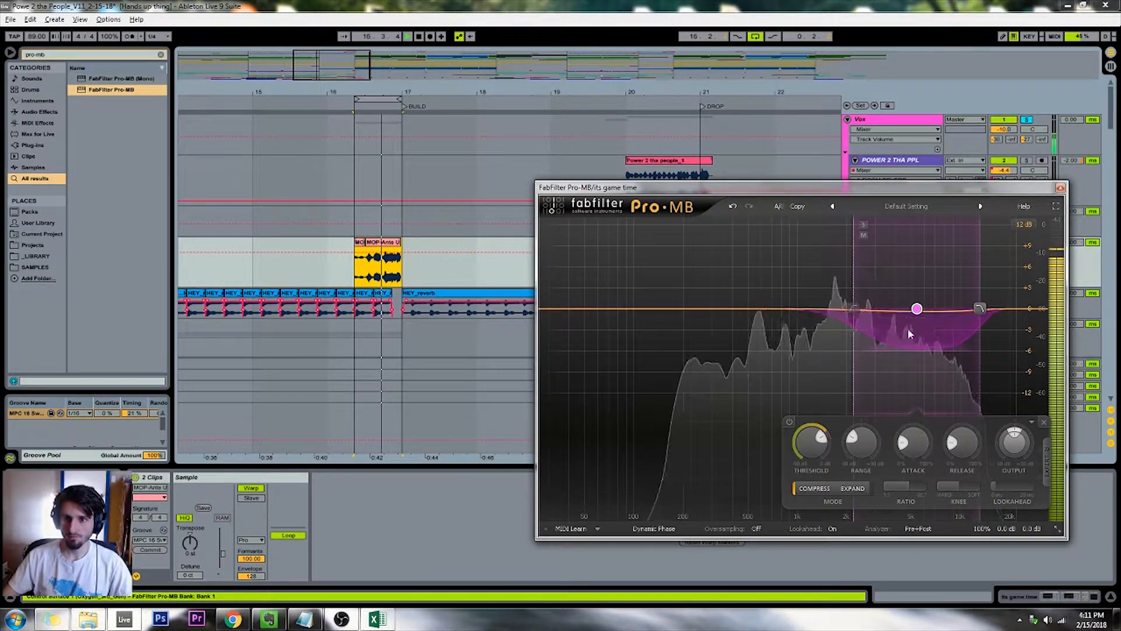
Shift the first Pro-MB band higher and add a wide second band around 1 kHz with slightly reduced output
key("space")
left_click_drag(917, 309, 952, 309)
left_click(825, 318)
left_click_drag(822, 313, 734, 313)
key("space")
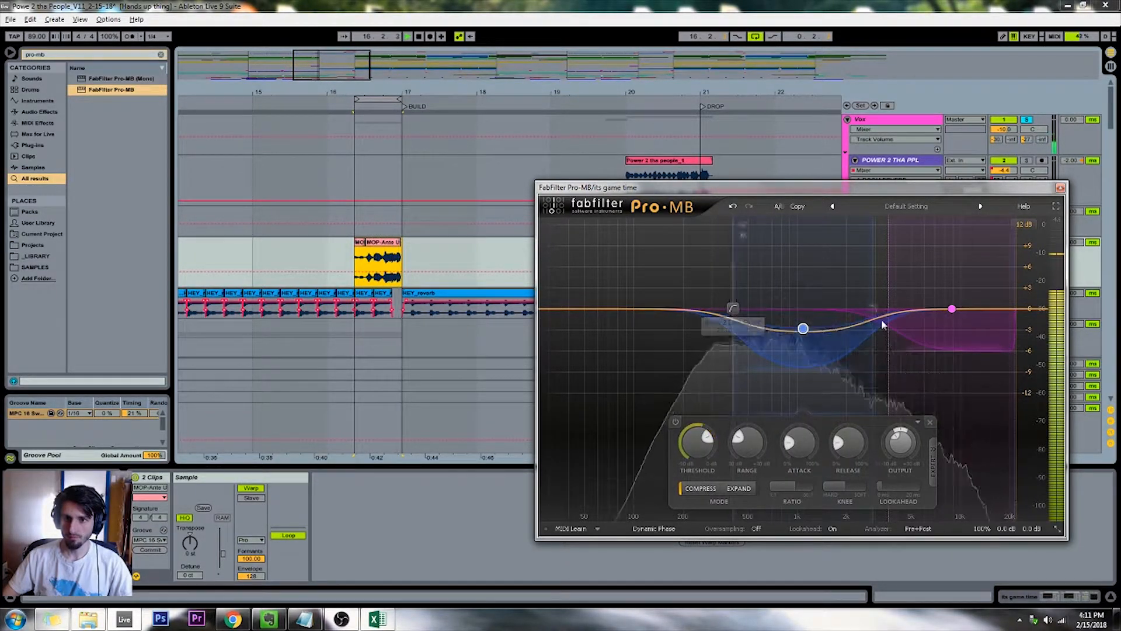
Add a boosted low-mid band and a low band with a deep range and low threshold, and shift their crossovers higher
left_click(703, 308)
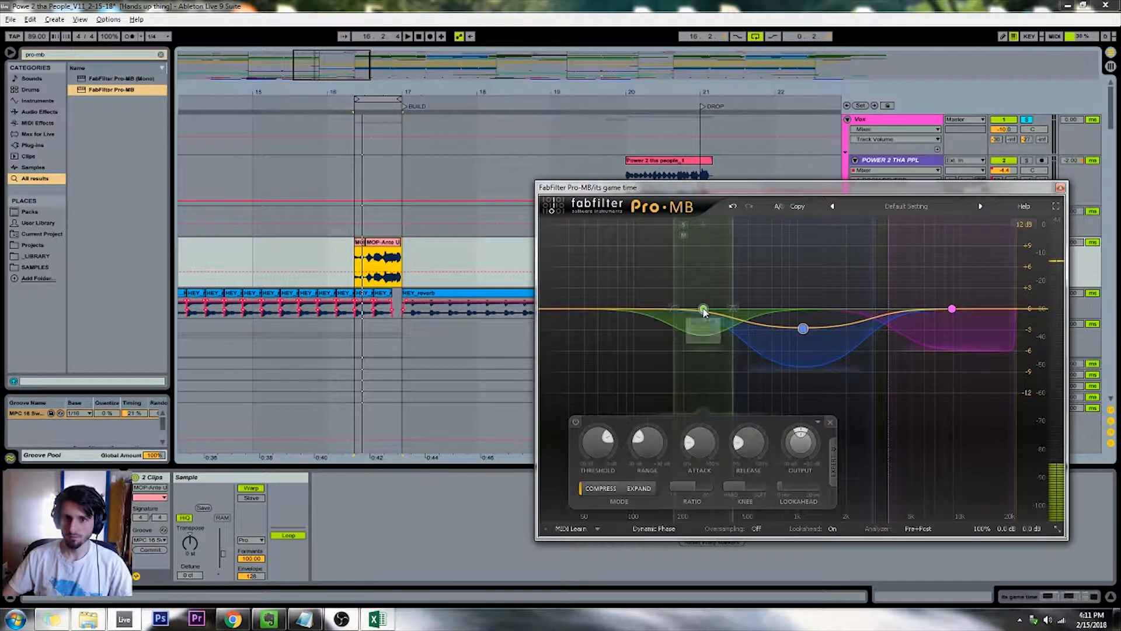
left_click_drag(703, 309, 587, 321)
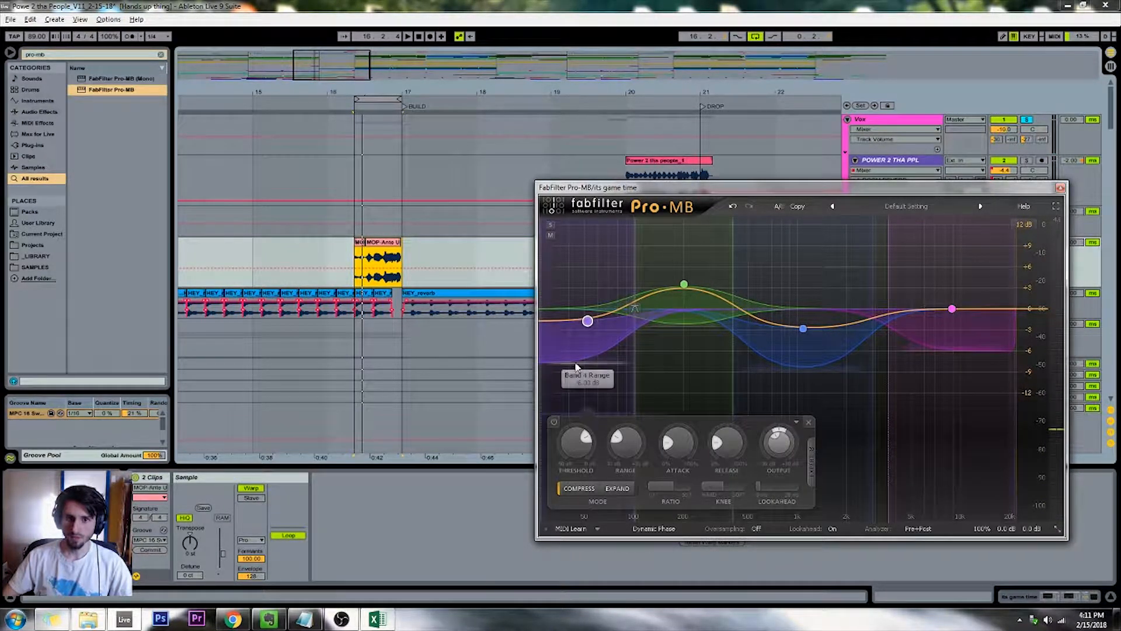
left_click_drag(575, 366, 569, 478)
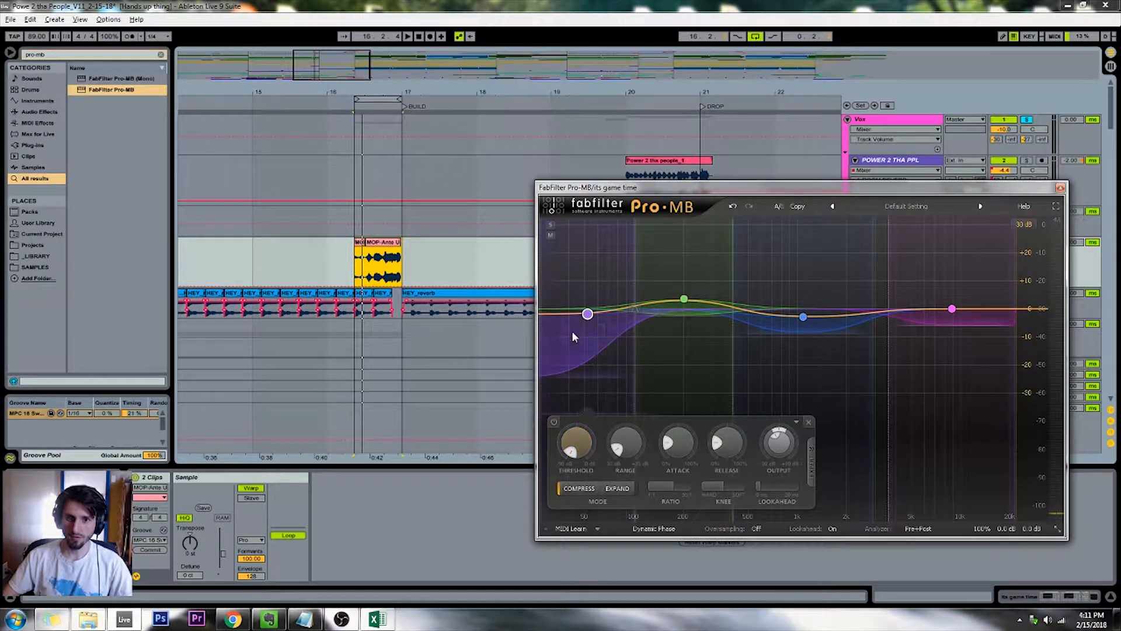
left_click_drag(635, 309, 679, 314)
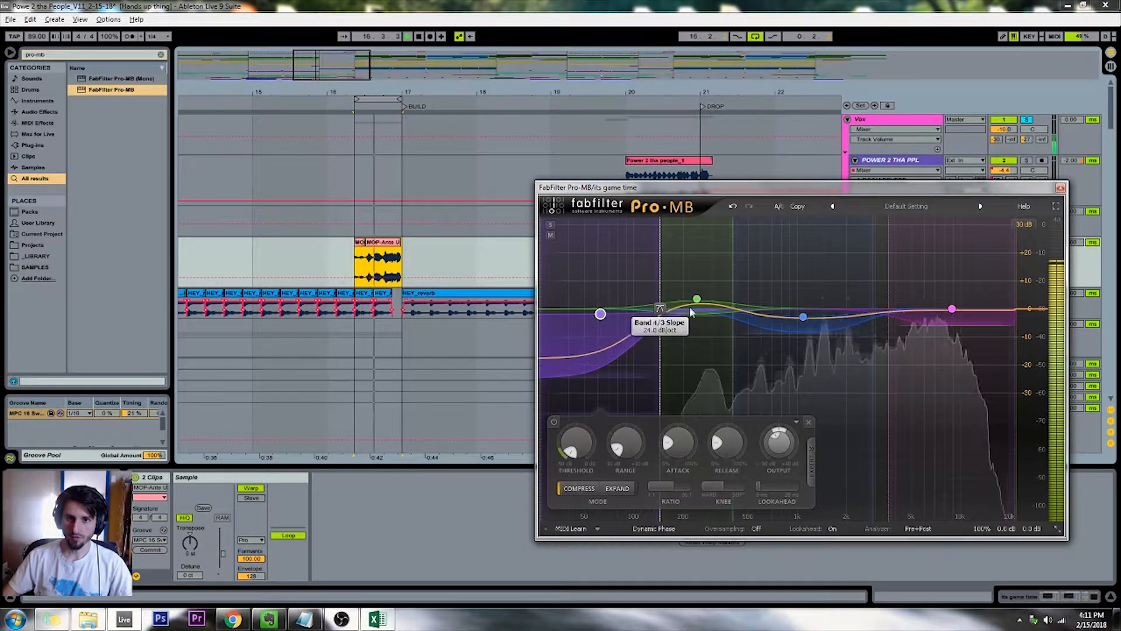
left_click_drag(735, 311, 757, 312)
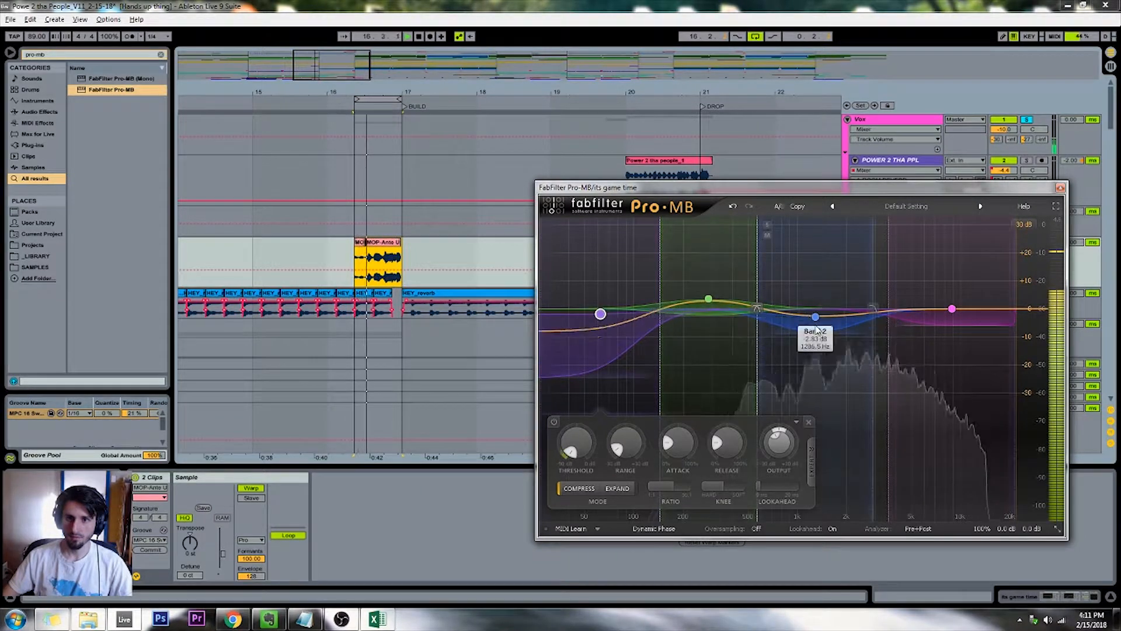
Deepen the compression range of the blue mid band to about -15 dB and replay the looped vocal
key("space")
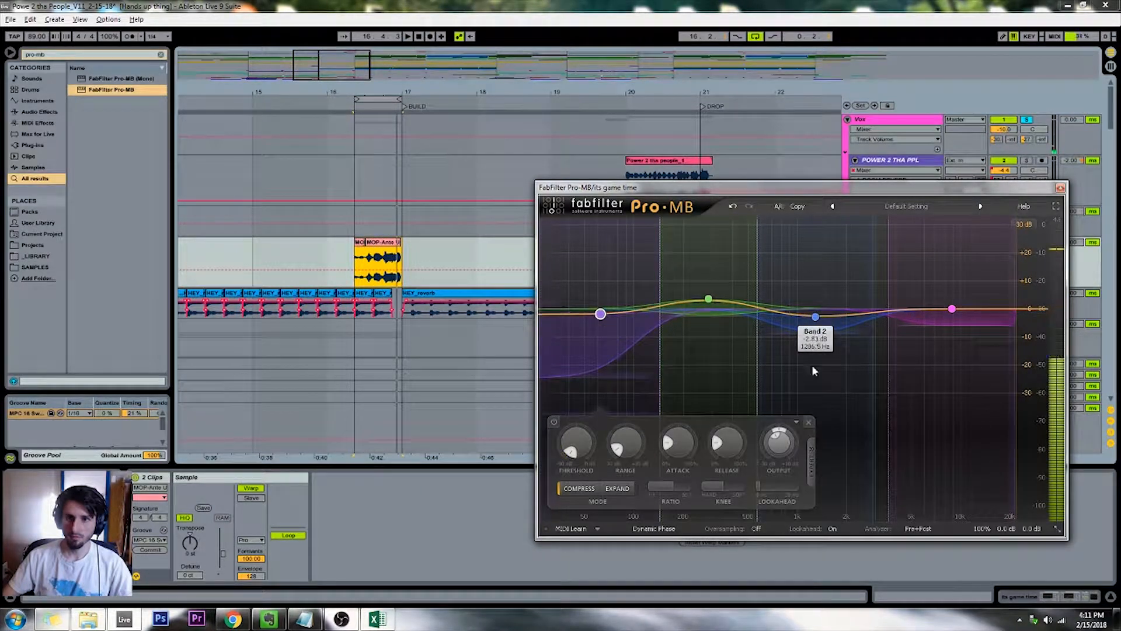
left_click(888, 347)
left_click_drag(830, 334, 830, 361)
key("space")
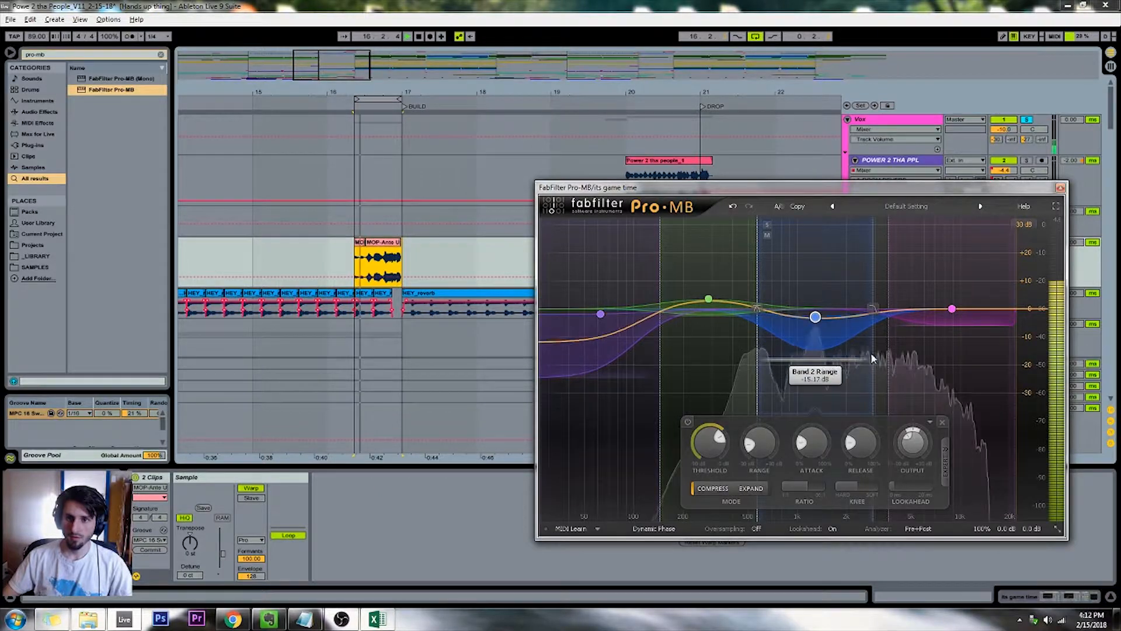
Deepen the highest band's compression range, lower its threshold, and close the Pro-MB window
left_click_drag(952, 324, 953, 345)
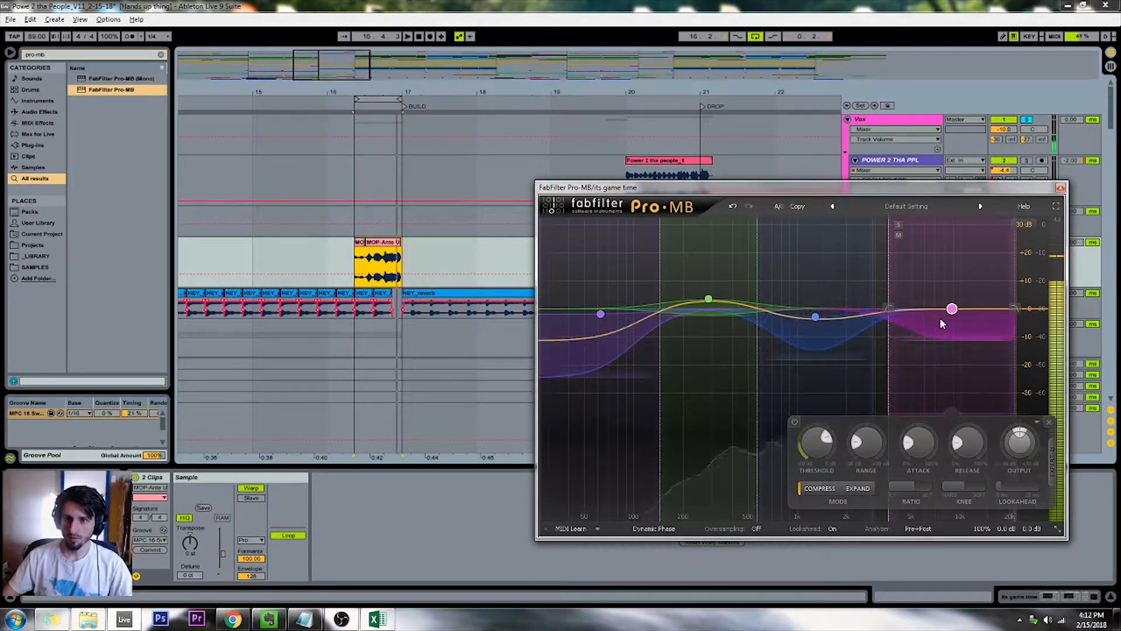
left_click_drag(816, 444, 826, 462)
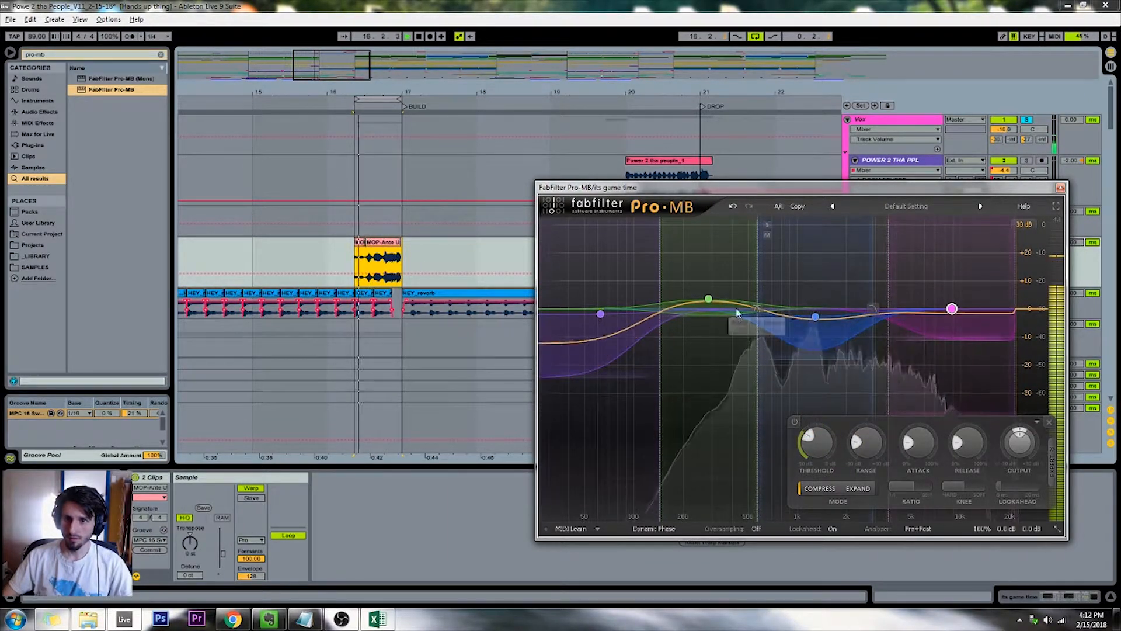
key("space")
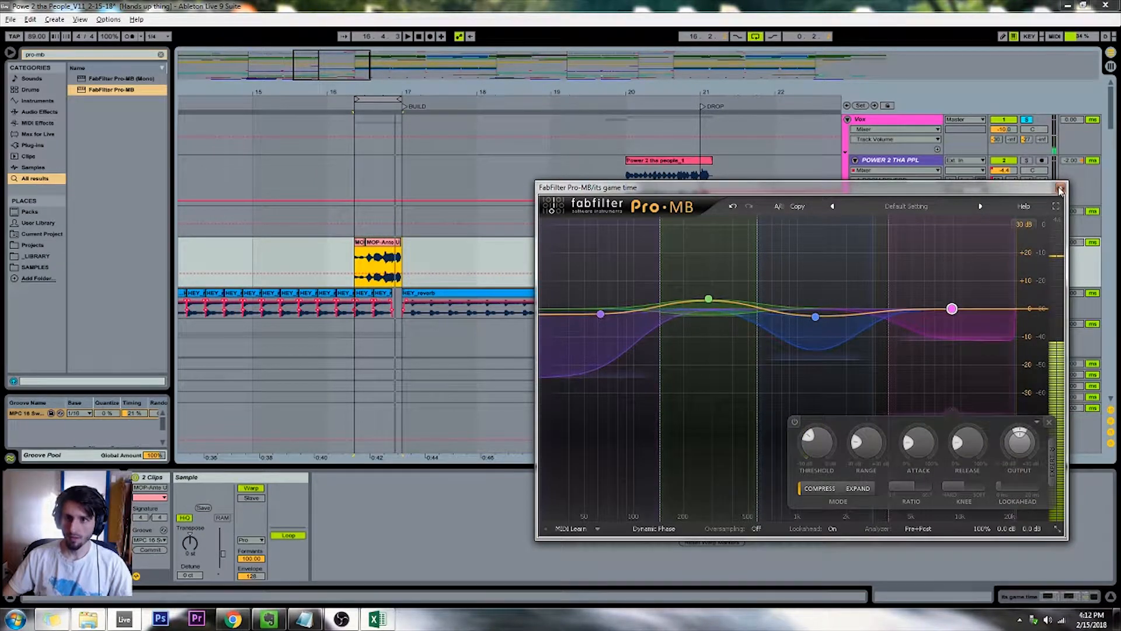
left_click(1059, 189)
Play the soloed vocals from the BUILD marker at bar 17 toward the DROP
left_click_drag(337, 70, 337, 63)
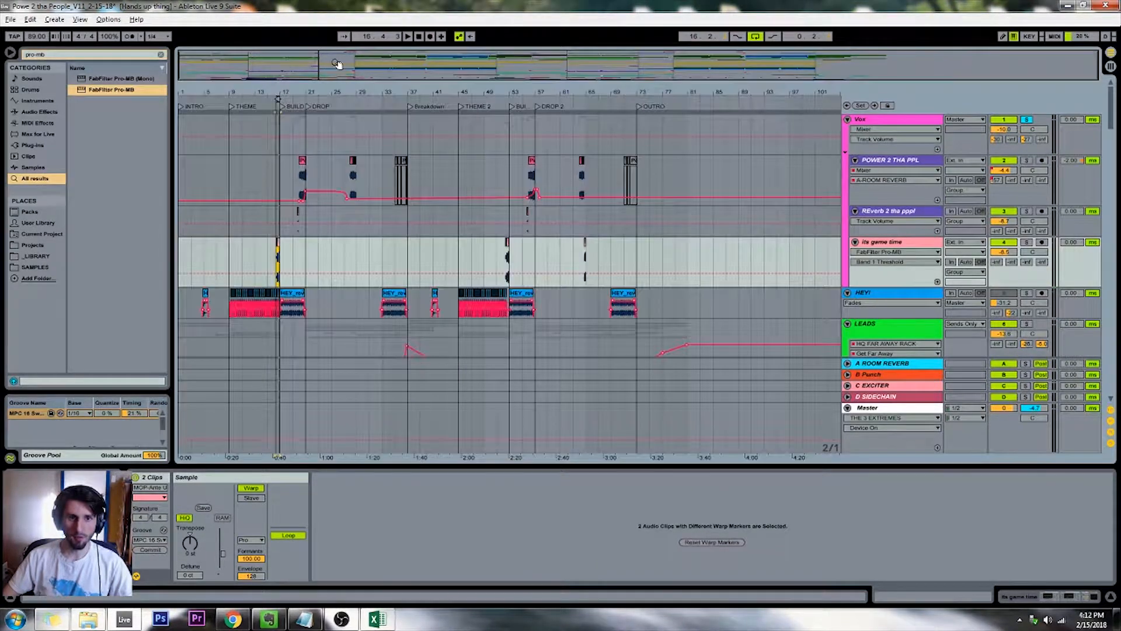
left_click(284, 123)
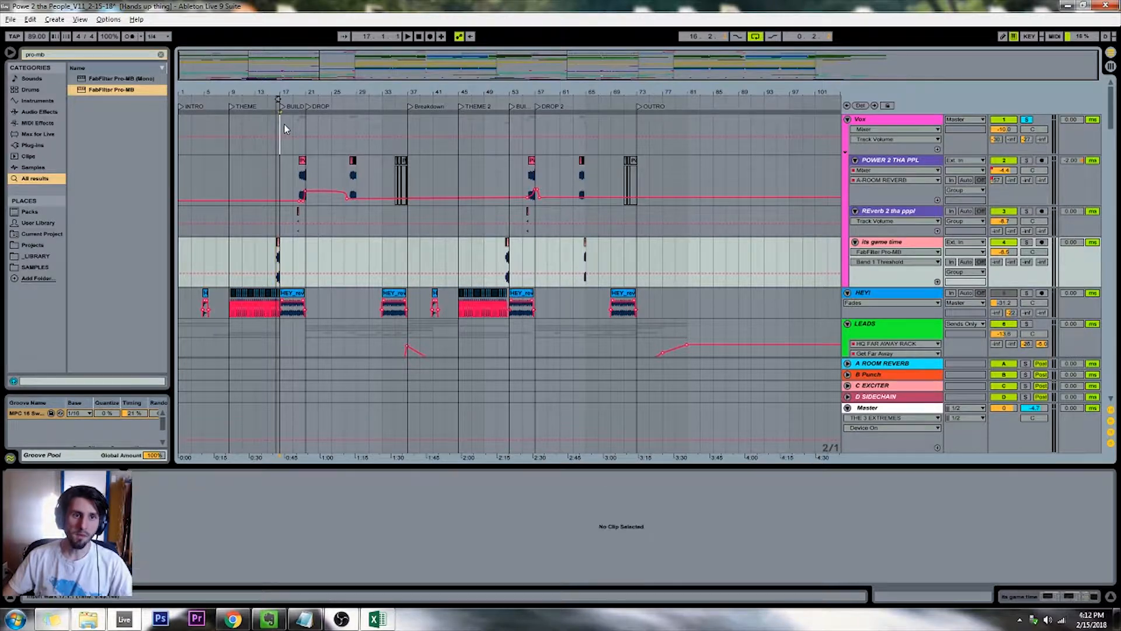
scroll(284, 126, "up", 5)
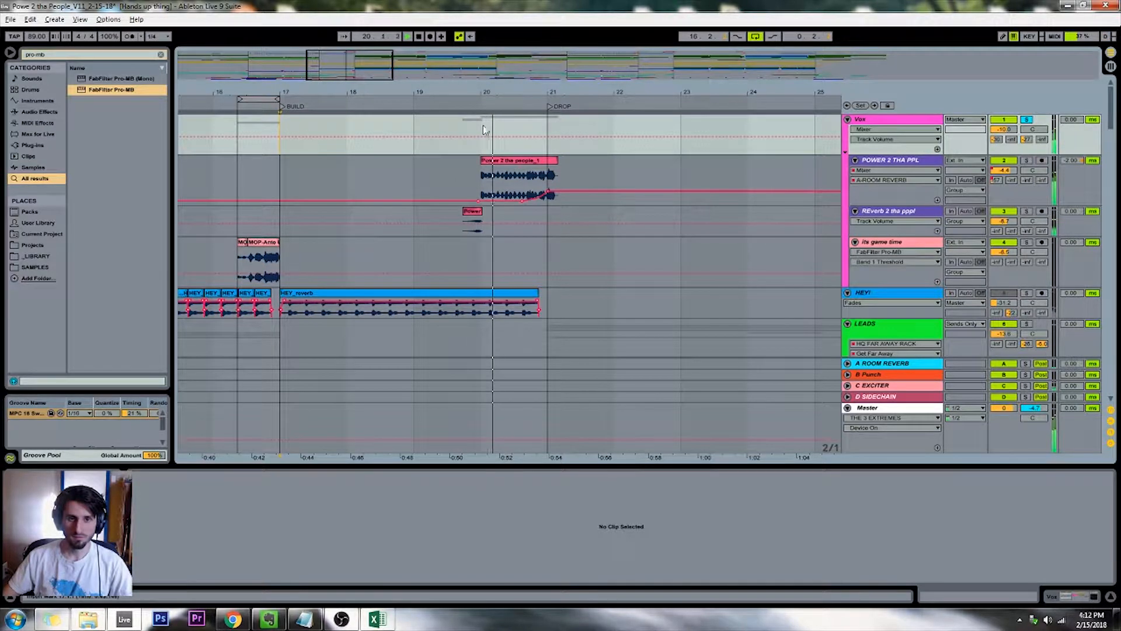
Examine the effects on the POWER 2 THA PPL track and the Vox group, including the group's Pro-Q 2 curve
left_click(888, 164)
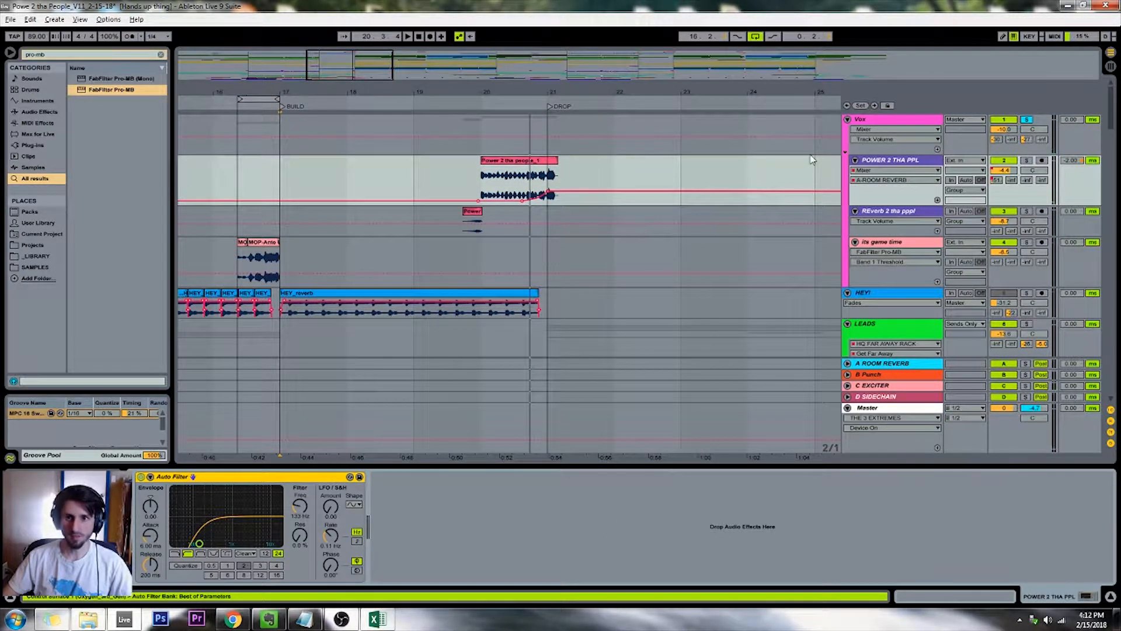
left_click(866, 121)
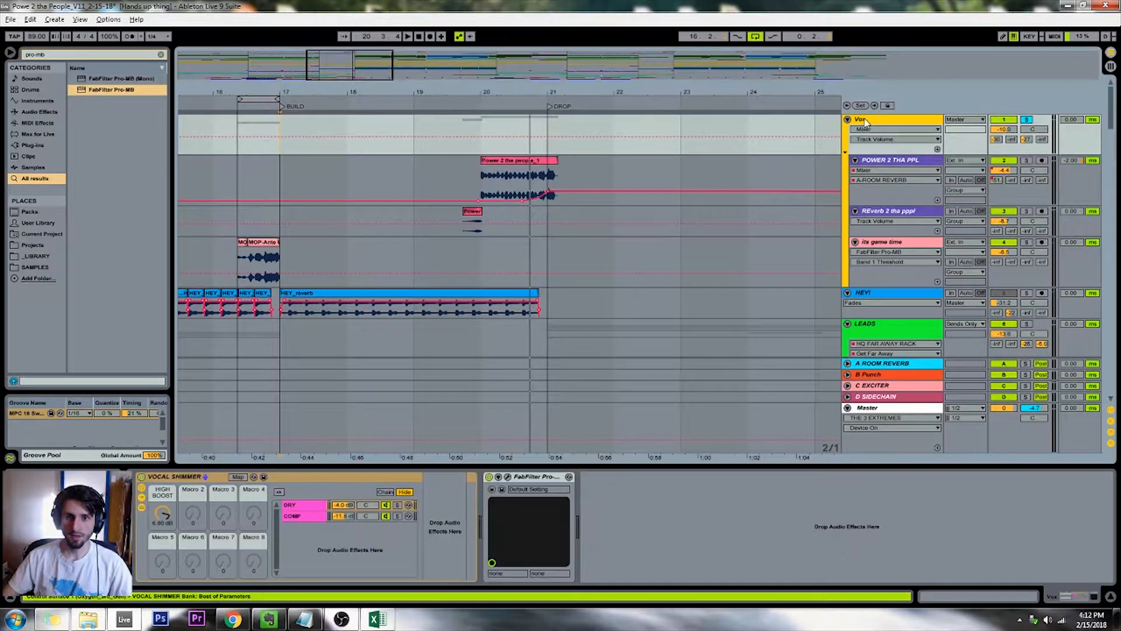
left_click(508, 478)
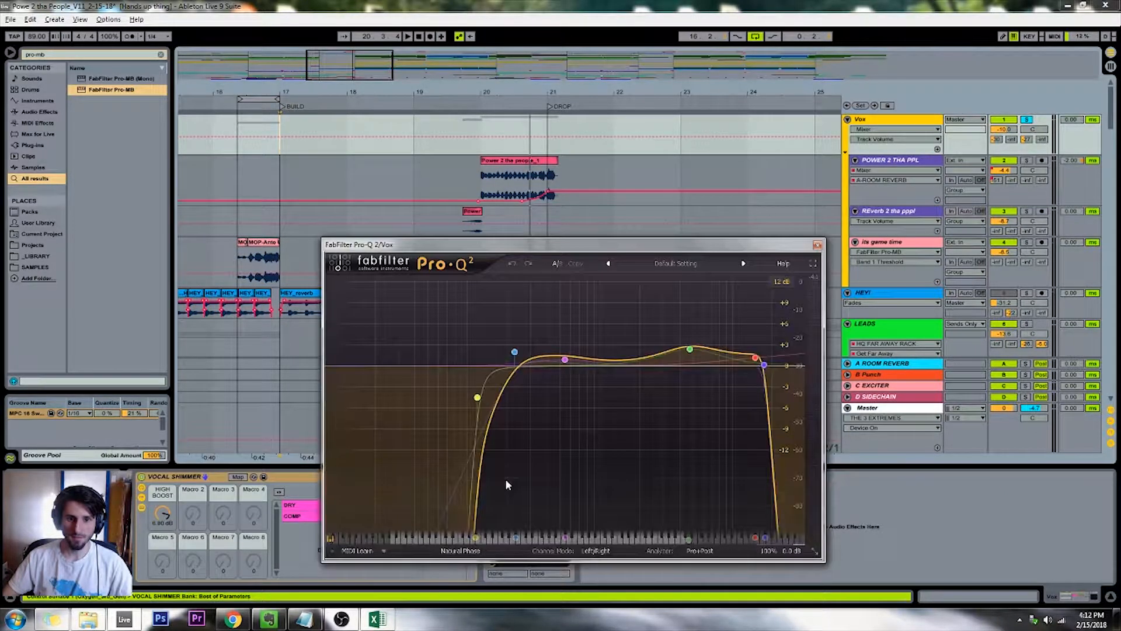
left_click(816, 247)
left_click(902, 165)
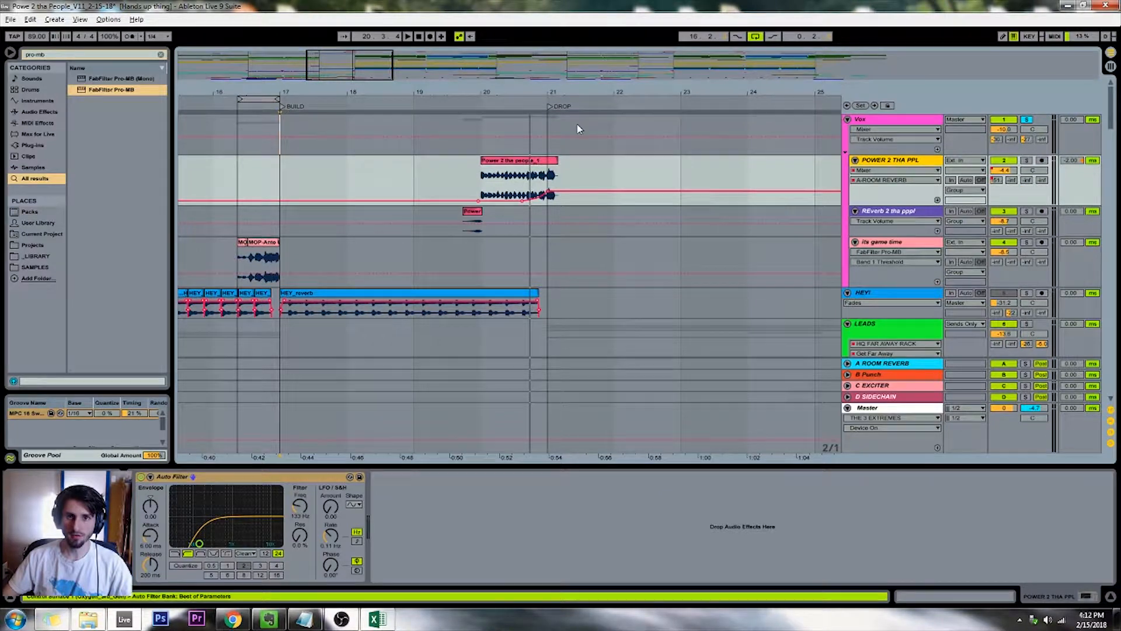
Search the browser for "pro-ds" and add FabFilter Pro-DS to the POWER 2 THA PPL track
left_click_drag(368, 66, 209, 65)
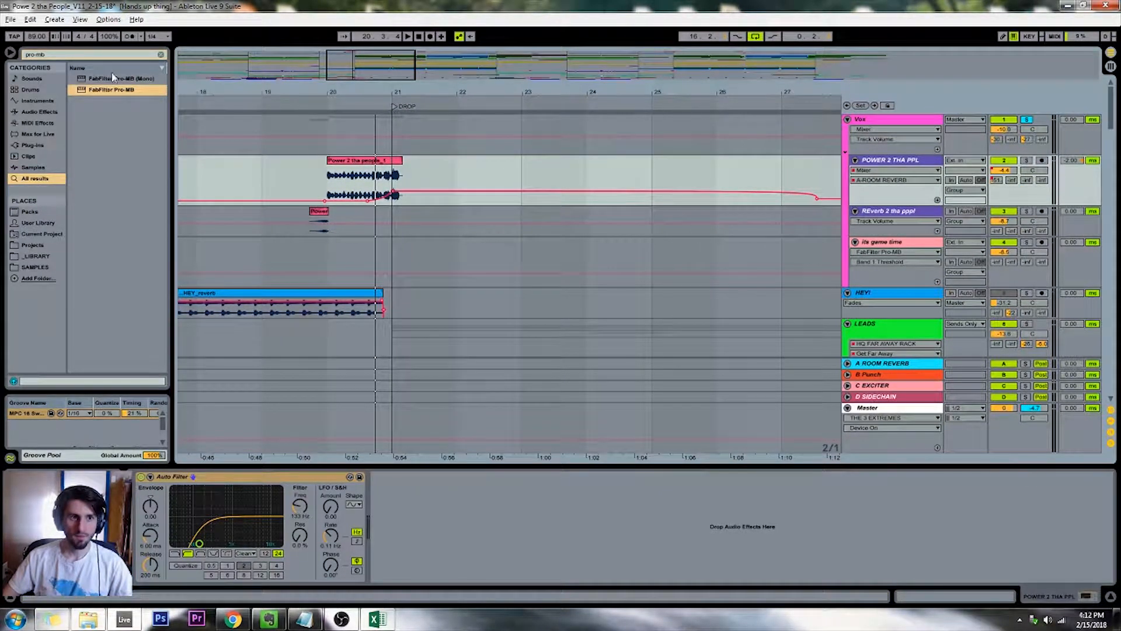
left_click(102, 58)
key("BackSpace")
key("BackSpace")
type("ds")
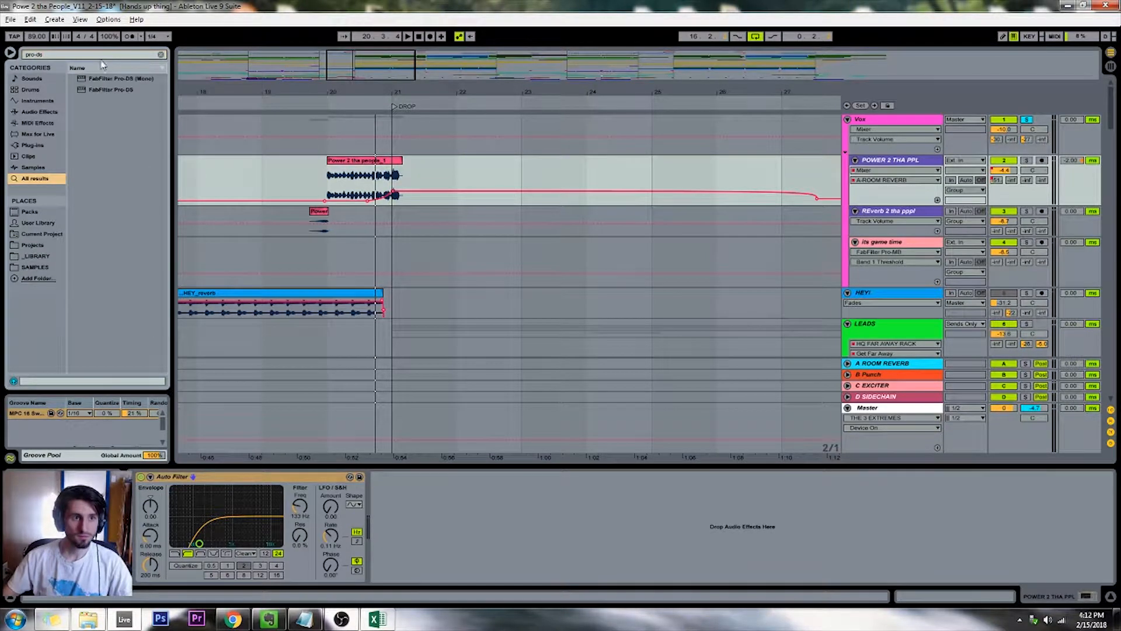
left_click_drag(261, 175, 260, 174)
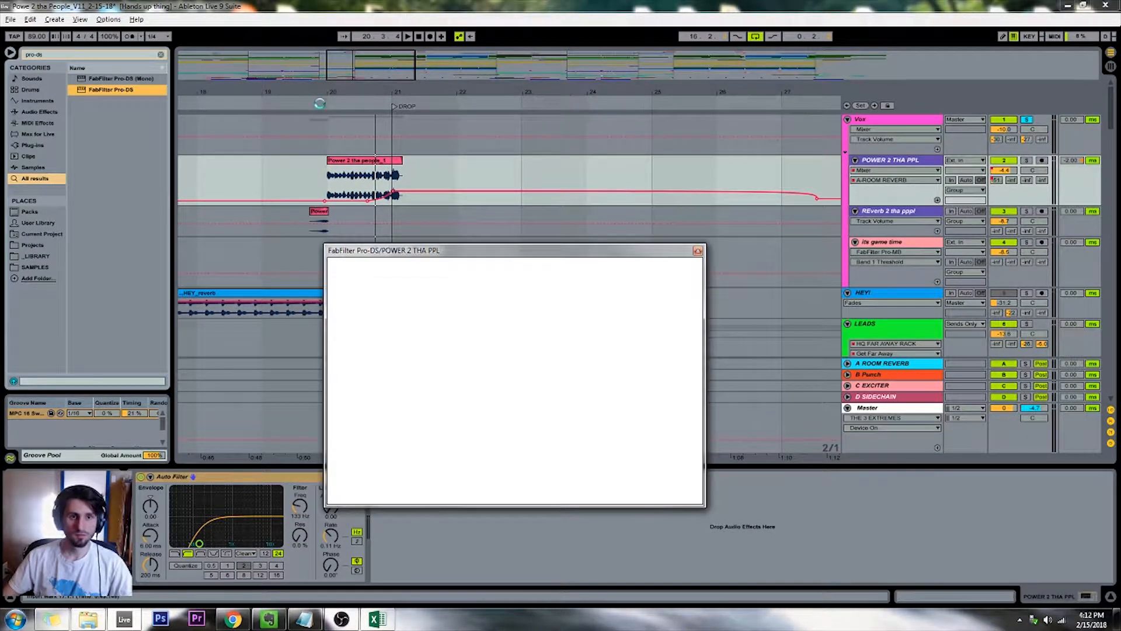
Audition the Pro-DS side chain during vocal playback and set its detection range to 6.753–10.51 kHz
key("space")
left_click_drag(412, 255, 553, 249)
left_click(564, 474)
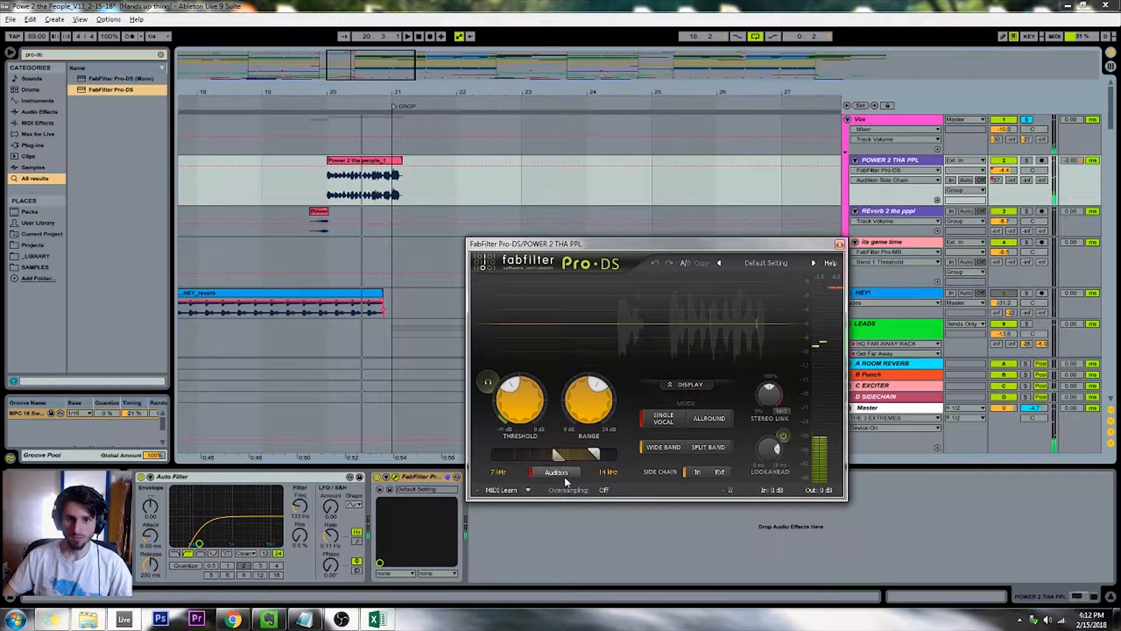
left_click_drag(513, 244, 597, 224)
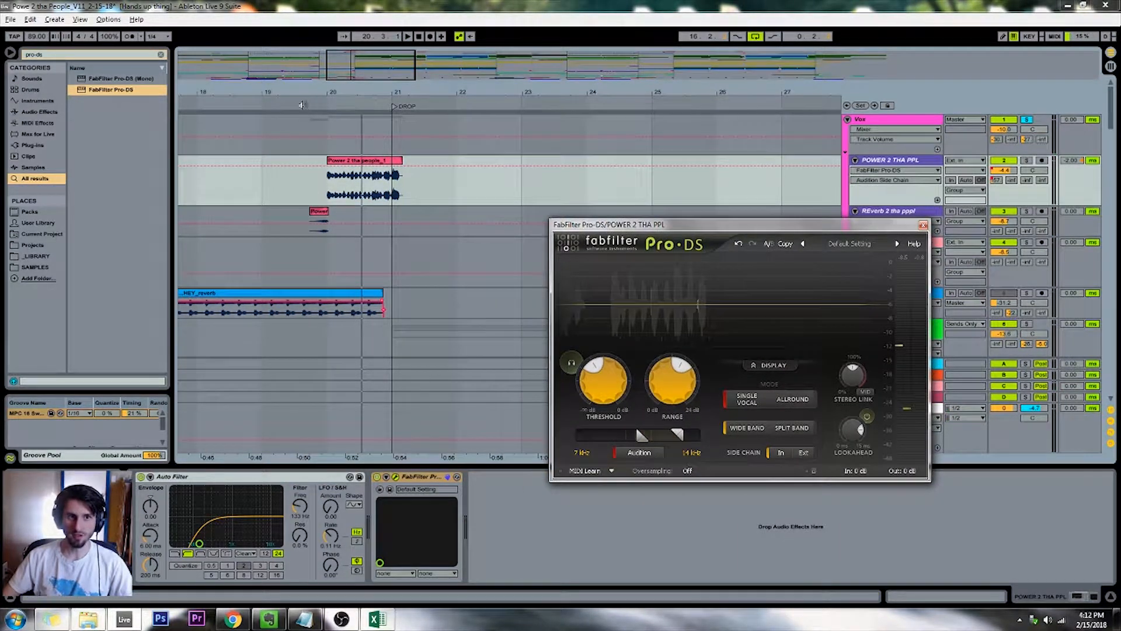
left_click(301, 105)
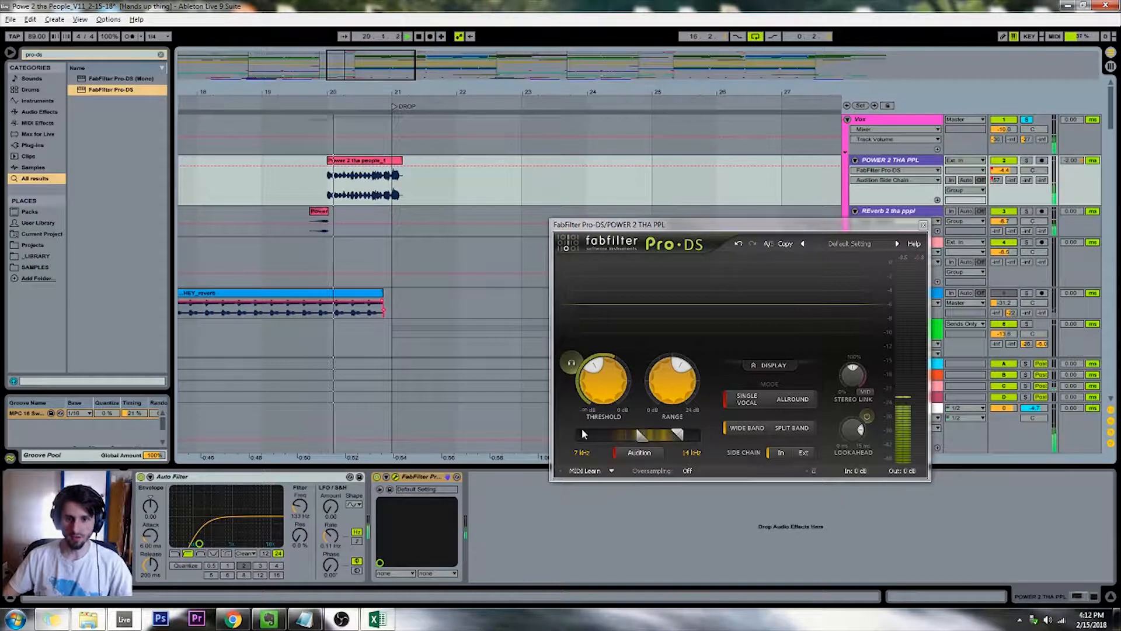
mouse_move(641, 436)
left_mouse_down()
mouse_move(664, 436)
mouse_move(642, 437)
left_mouse_up()
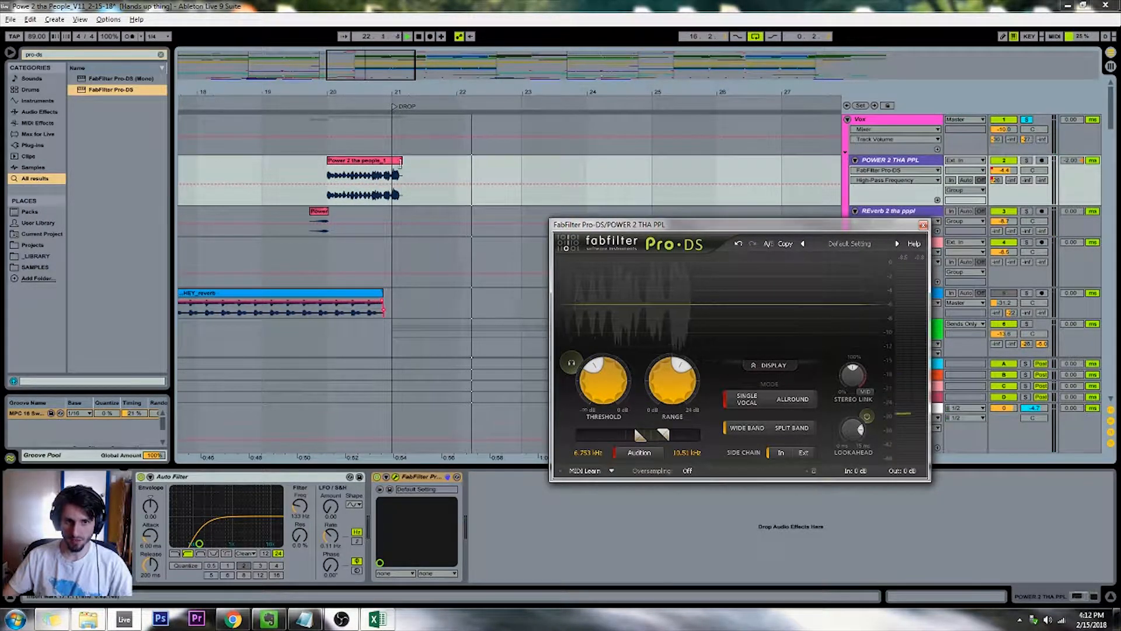
left_click(331, 105)
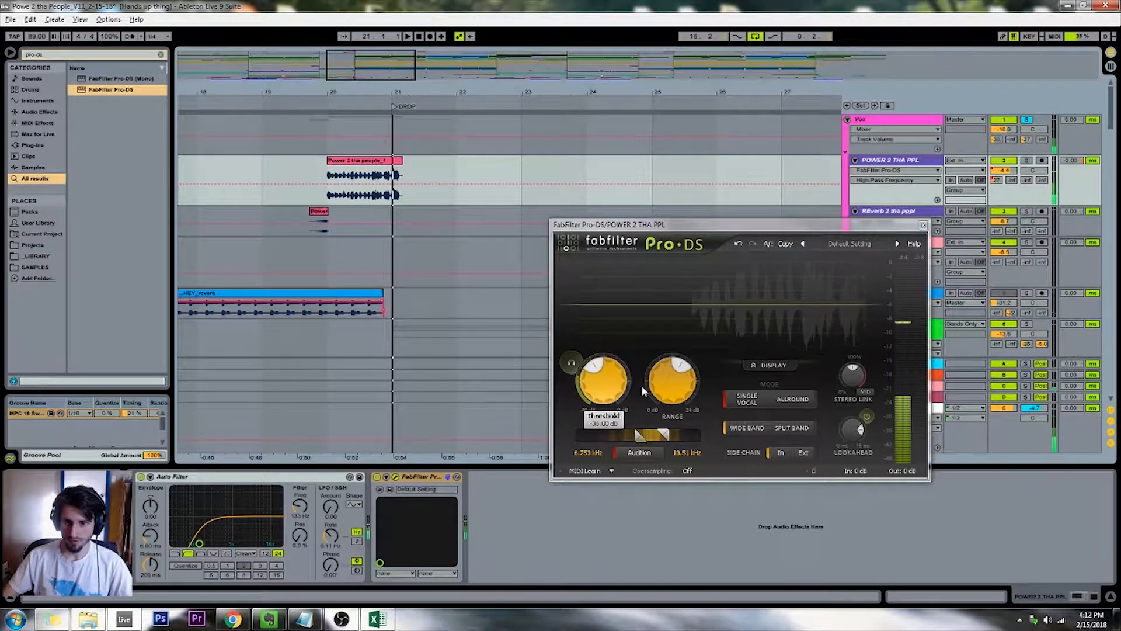
left_click(620, 454)
Switch Pro-DS to split-band processing with 2x oversampling and an upper detection limit of 11.15 kHz
left_click_drag(583, 225, 539, 210)
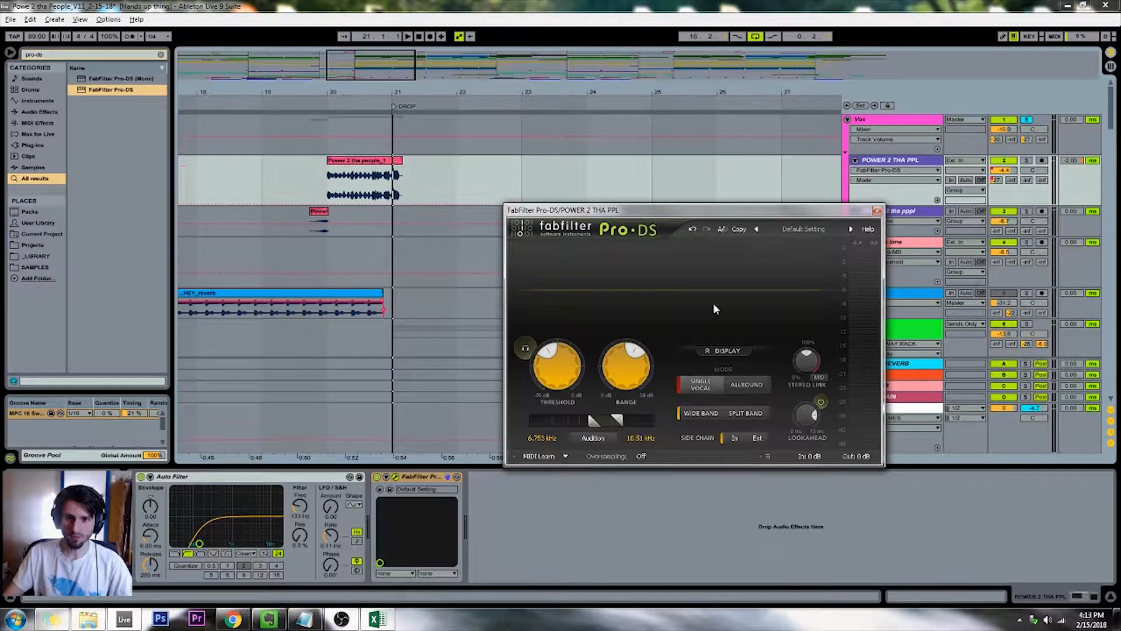
left_click(745, 412)
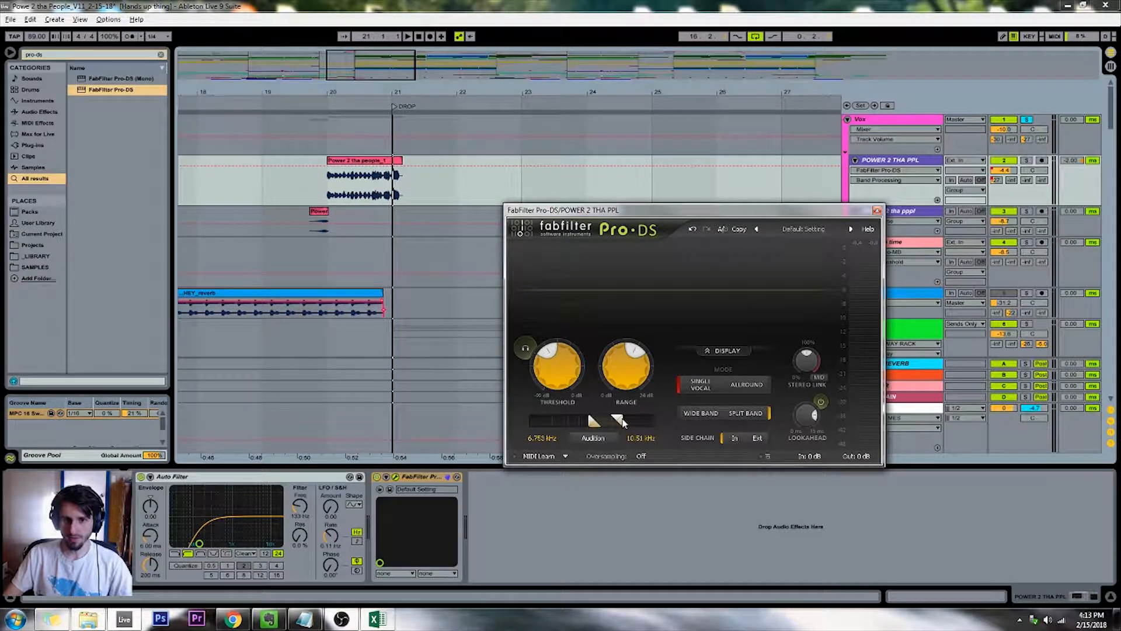
left_click_drag(623, 415, 625, 417)
left_click(639, 456)
left_click(655, 482)
Lower the Pro-DS threshold to about -47 dB and raise its range to the maximum while replaying the vocal
left_click(328, 103)
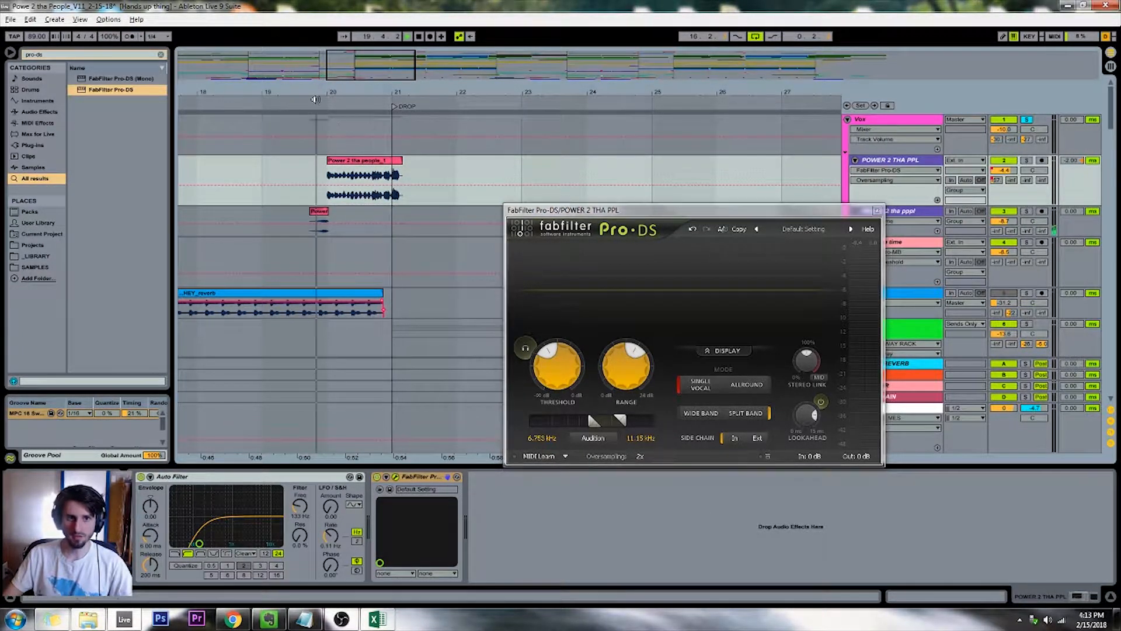
left_click_drag(553, 369, 554, 409)
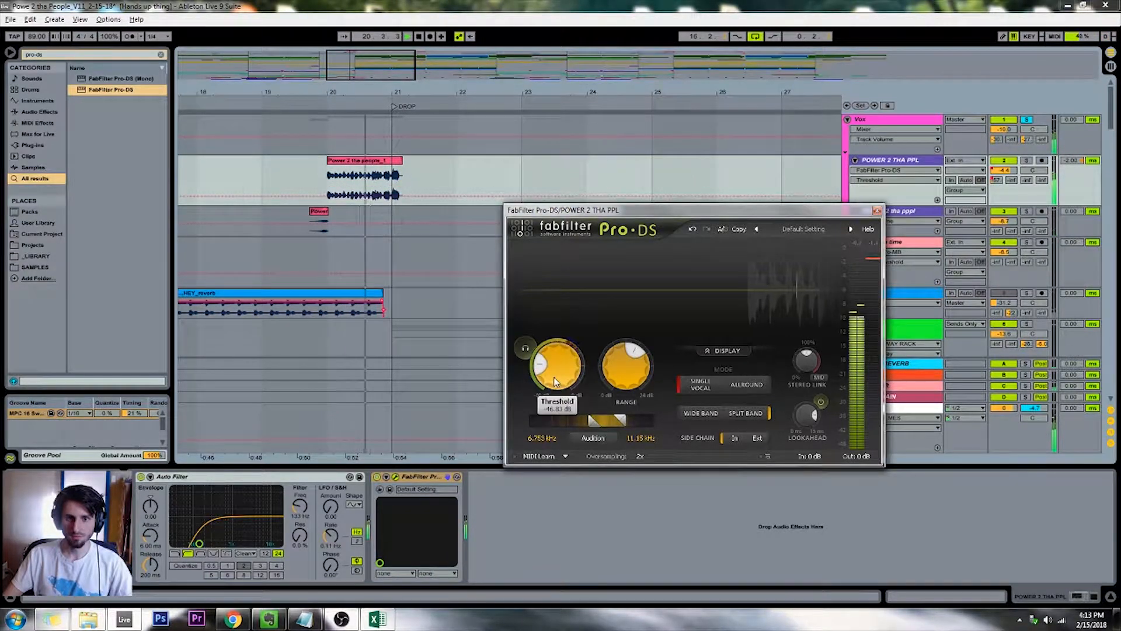
left_click_drag(627, 367, 632, 341)
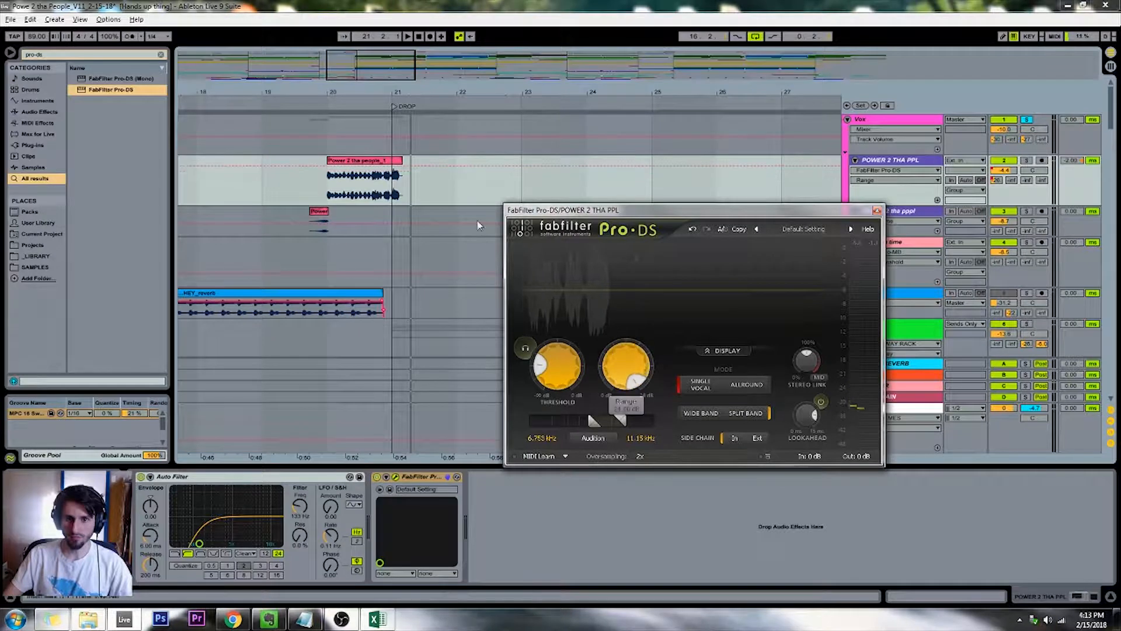
left_click(328, 101)
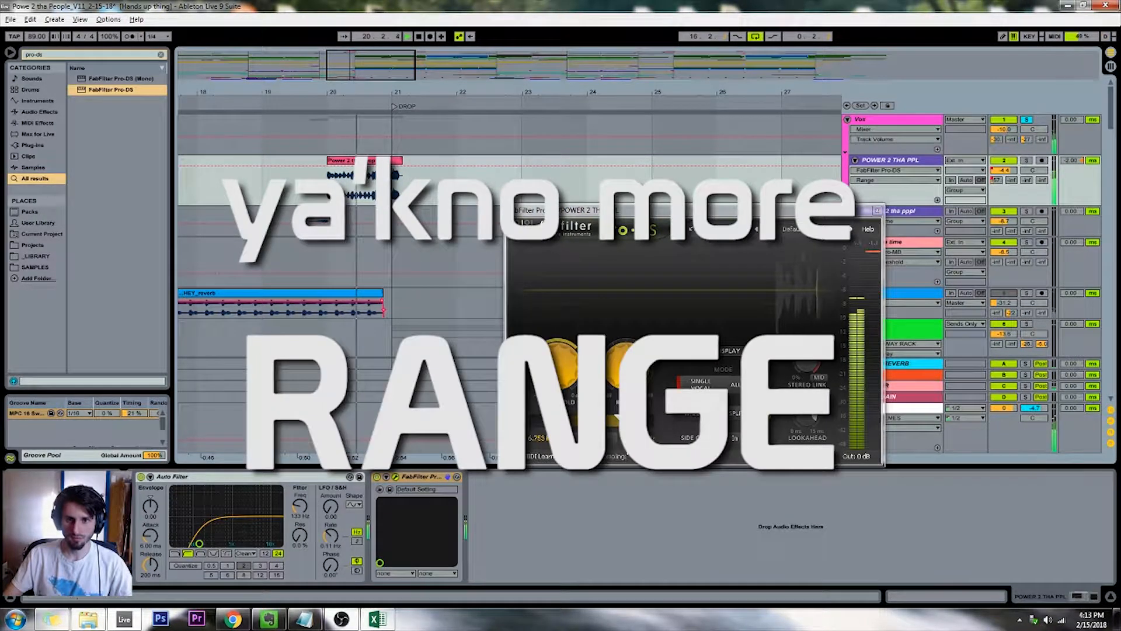
mouse_move(568, 401)
key("space")
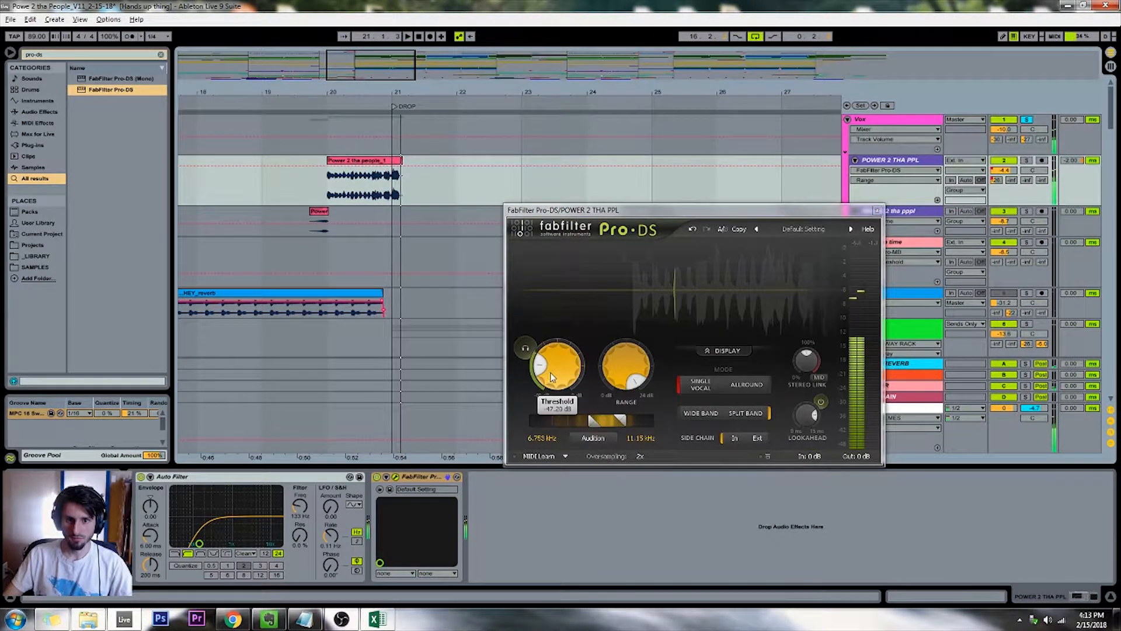
Widen the Pro-DS detection range to 6.21–13.51 kHz while replaying the vocal phrase
left_click_drag(613, 423, 617, 425)
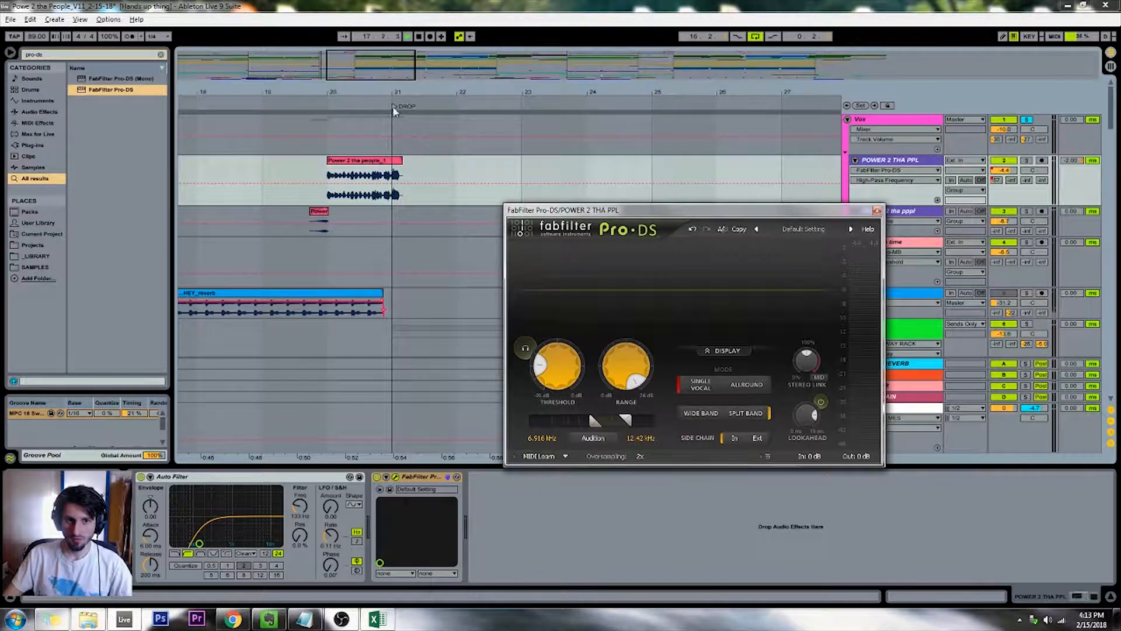
key("space")
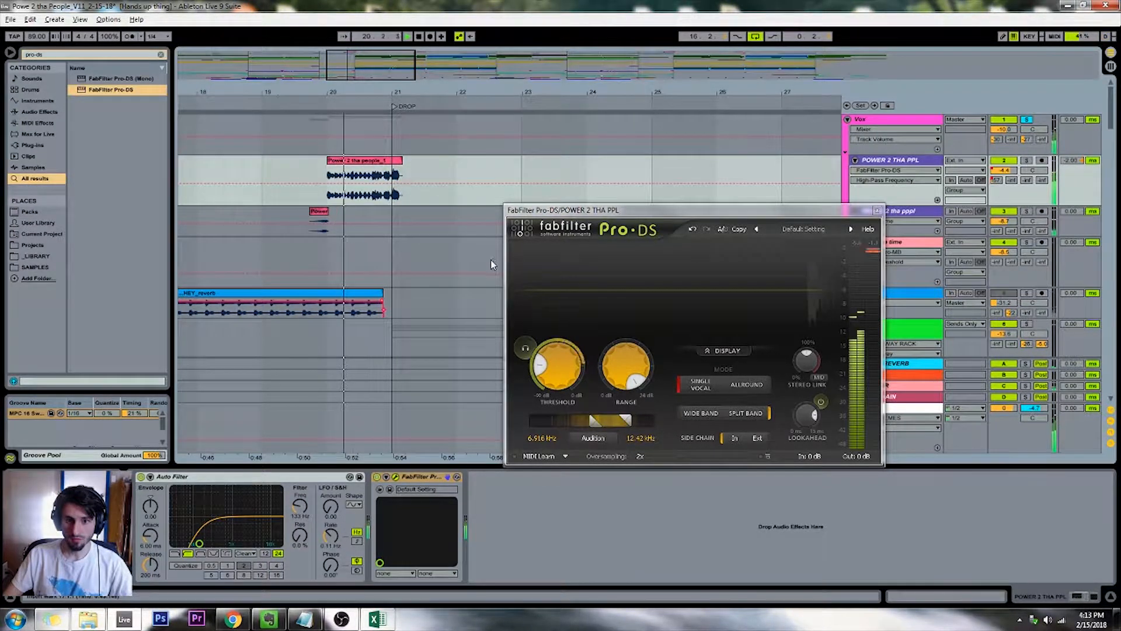
left_click_drag(626, 421, 587, 423)
key("space")
Lower the Pro-DS threshold further, return it to wide-band processing, and set the upper detection limit to 12.72 kHz
left_click_drag(553, 364, 563, 418)
left_click(325, 102)
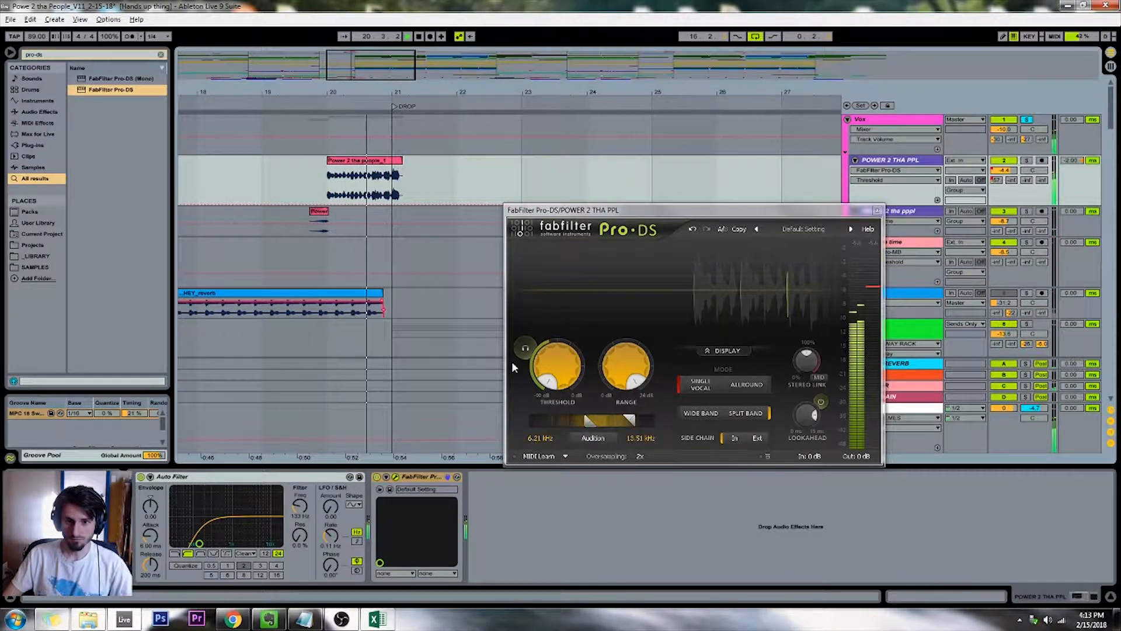
left_click_drag(632, 418, 629, 417)
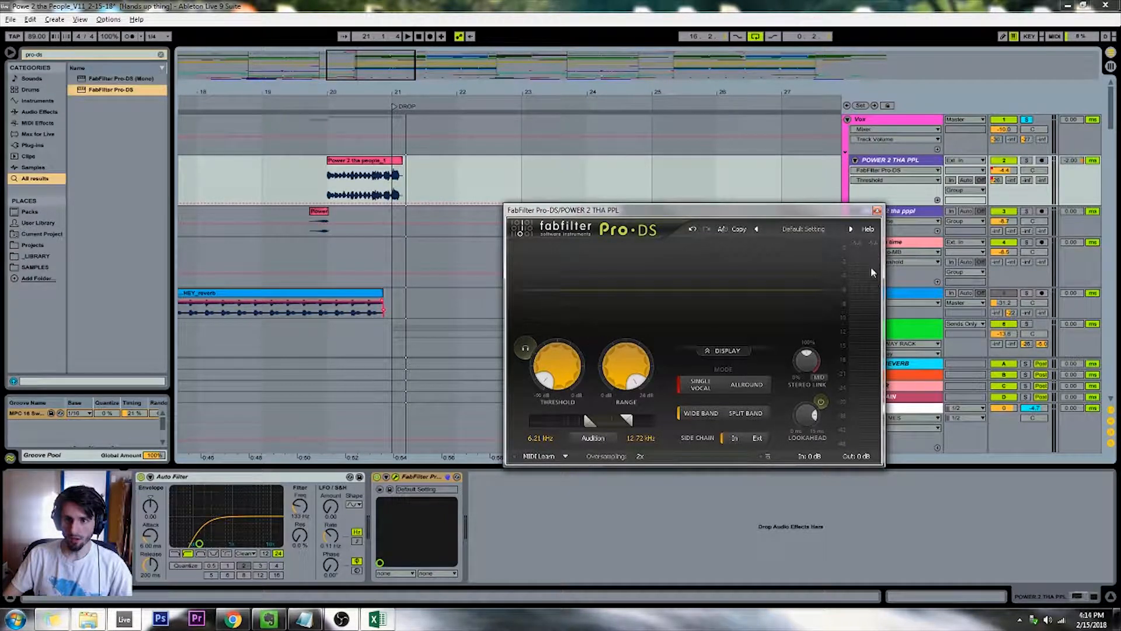
left_click_drag(366, 60, 369, 67)
left_click(319, 101)
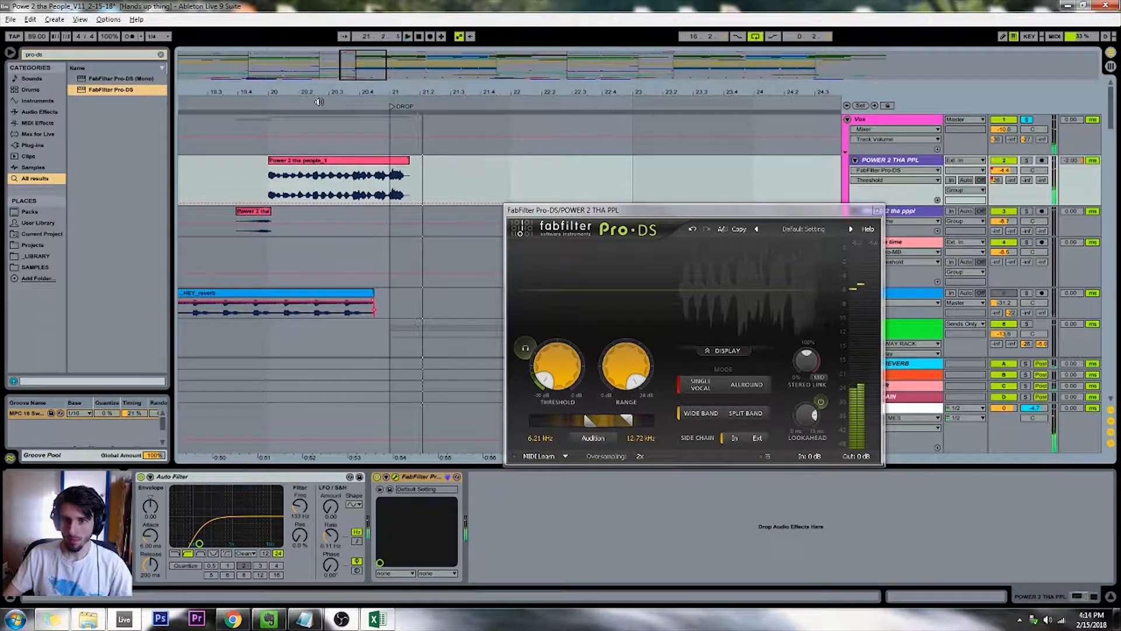
left_click(370, 183)
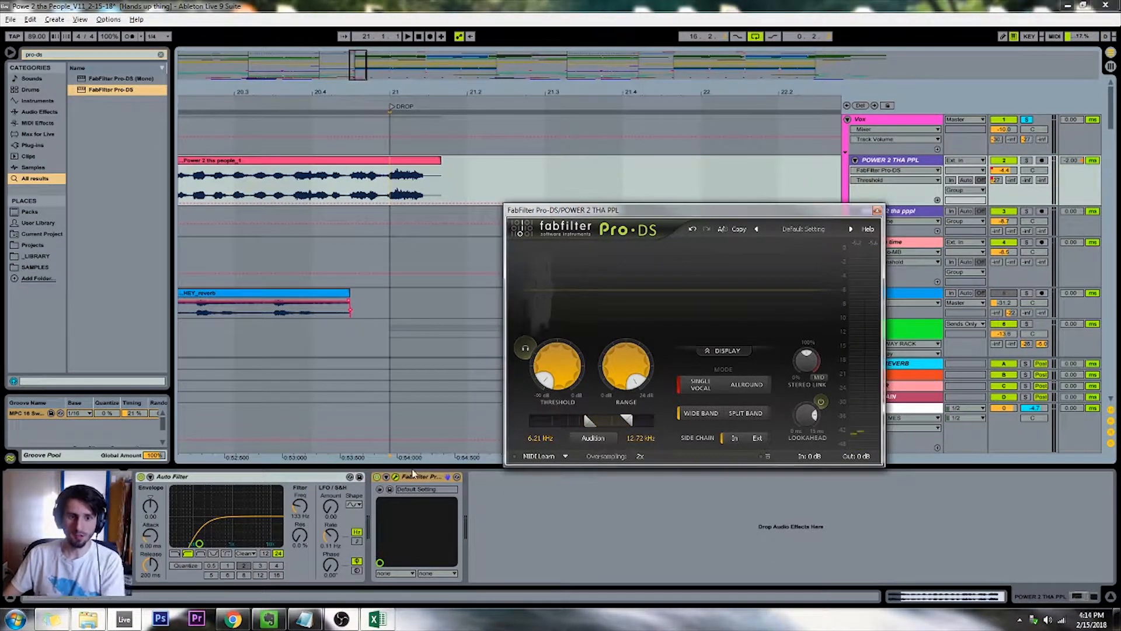
Replace Pro-DS on the POWER 2 THA PPL track with FabFilter Pro-MB, found by searching the browser for "pro-mb"
left_click(395, 477)
key("Delete")
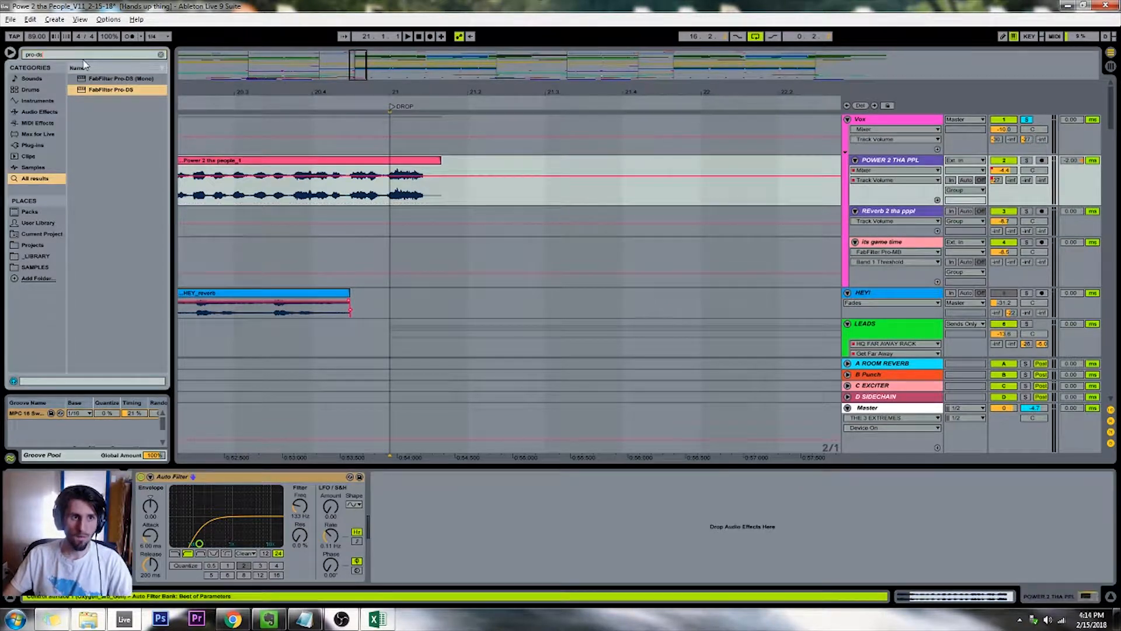
key("BackSpace")
key("BackSpace")
type("mb")
double_click(101, 91)
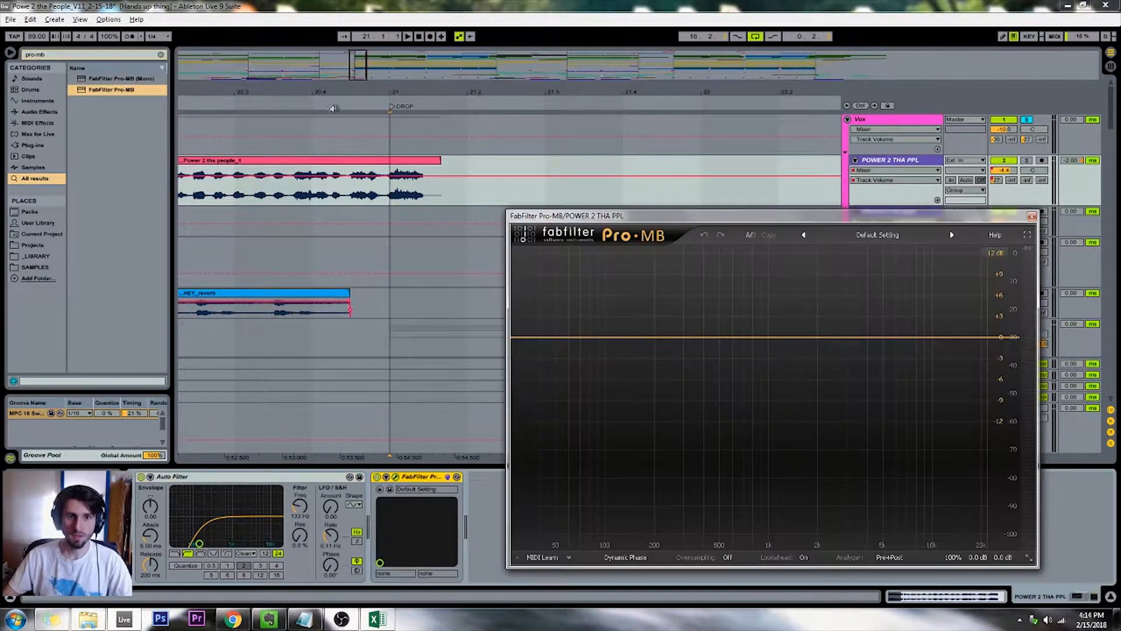
Add three adjacent Pro-MB compression bands covering the vocal's low mids, upper mids, and highs up to the top of the spectrum
left_click(310, 96)
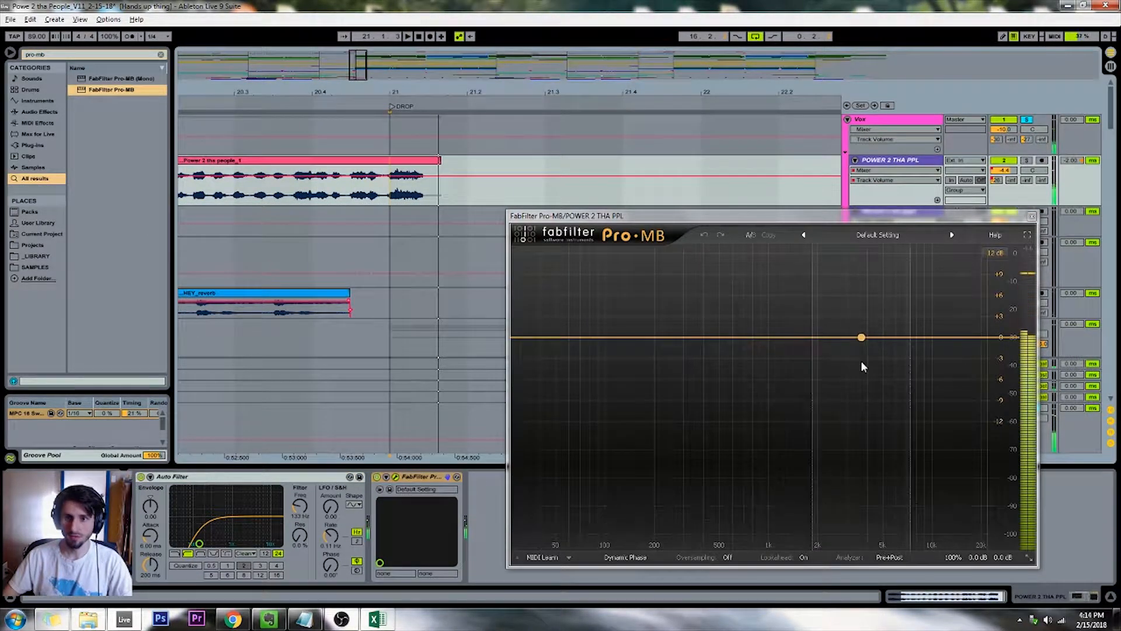
left_click(807, 350)
left_click_drag(855, 337, 876, 338)
left_click_drag(757, 337, 752, 337)
left_click(930, 337)
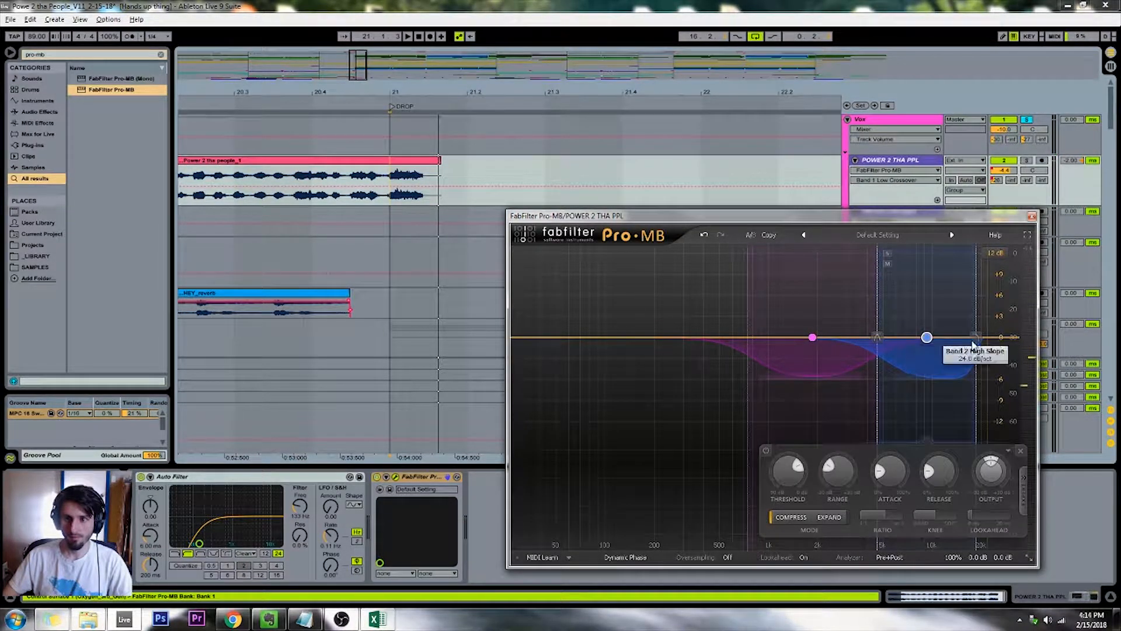
left_click_drag(981, 338, 1005, 342)
left_click(707, 337)
left_click_drag(664, 338, 624, 339)
Play the vocal, deepen the middle band's compression range to about -10 dB, and slightly reduce the highest band's range
left_click(195, 117)
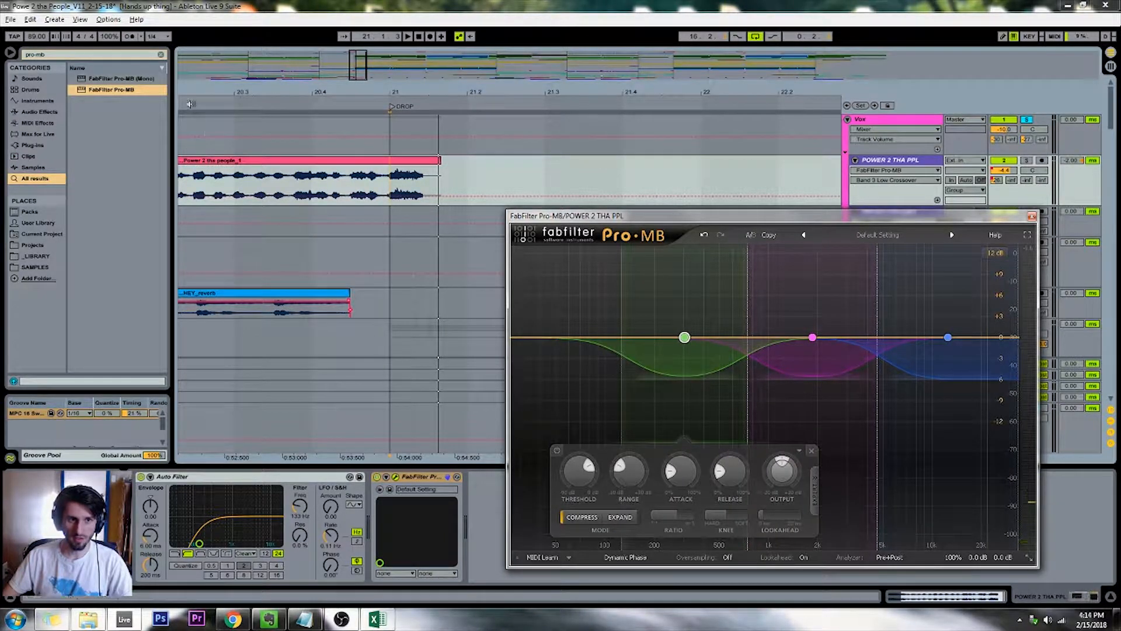
key("space")
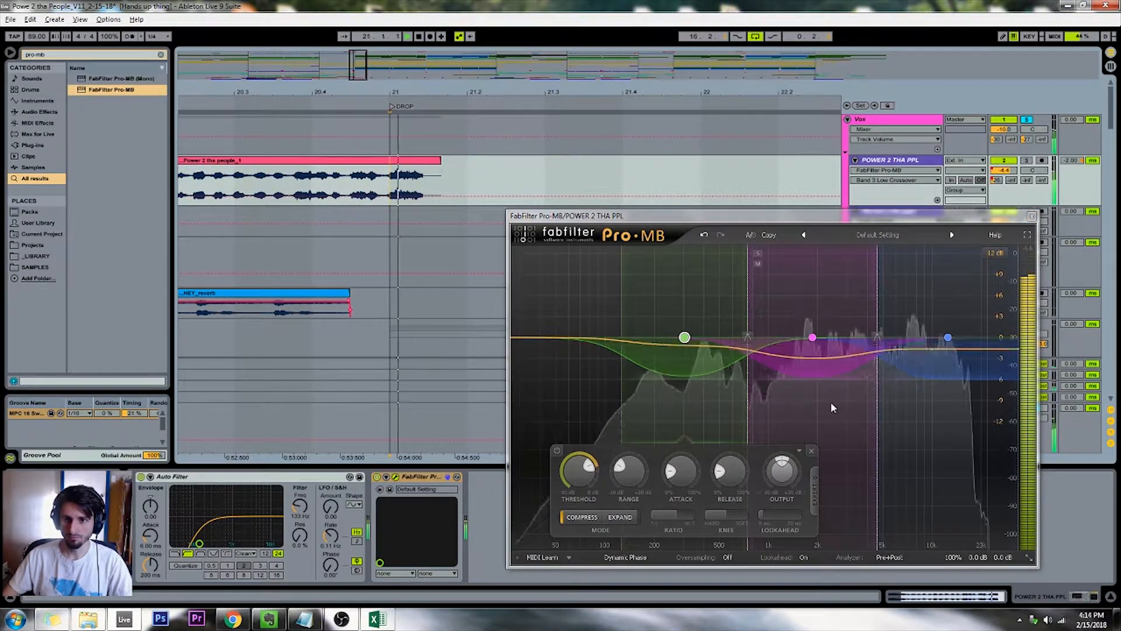
left_click(807, 383)
left_click_drag(378, 81, 365, 69)
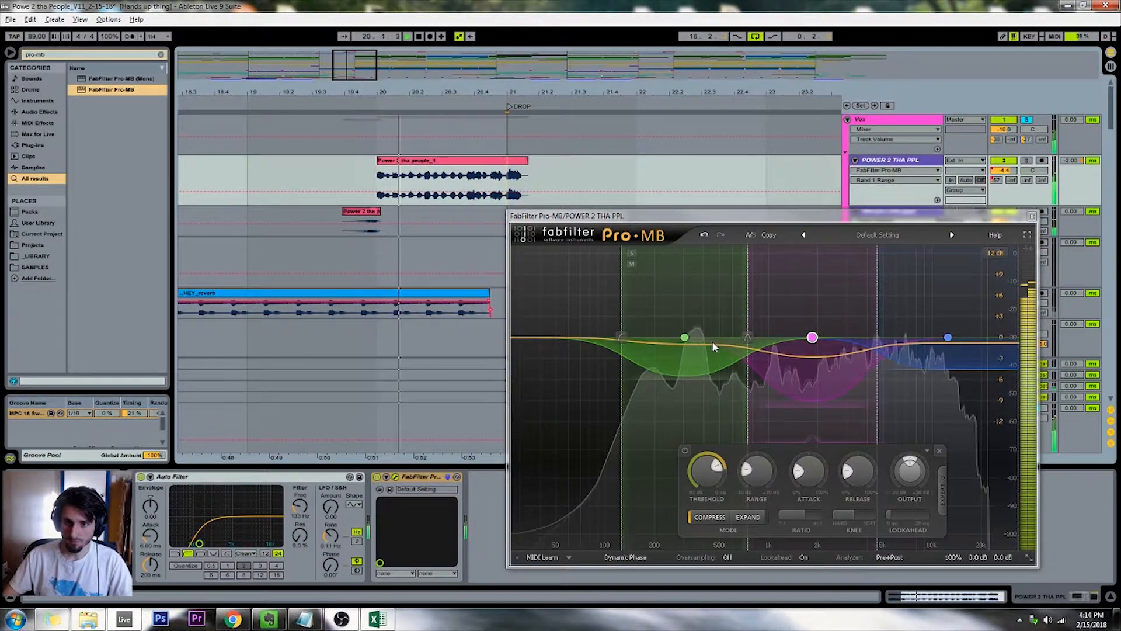
Lower the highest Pro-MB band's threshold to -40.19 dB while replaying the vocal
key("space")
left_click(934, 356)
left_click_drag(790, 472, 790, 495)
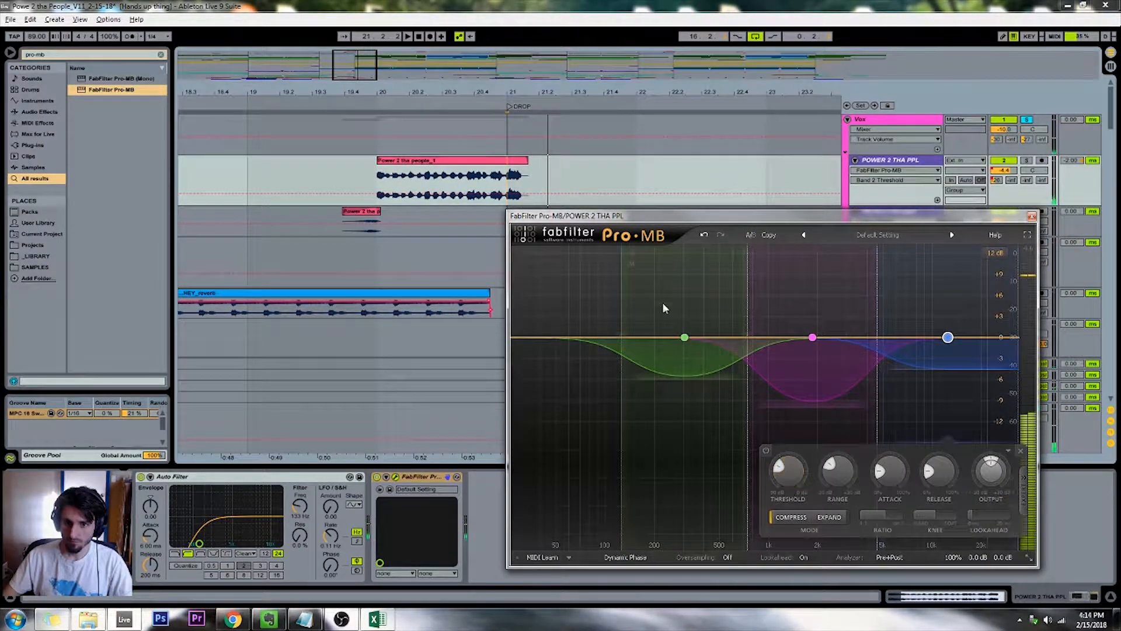
key("space")
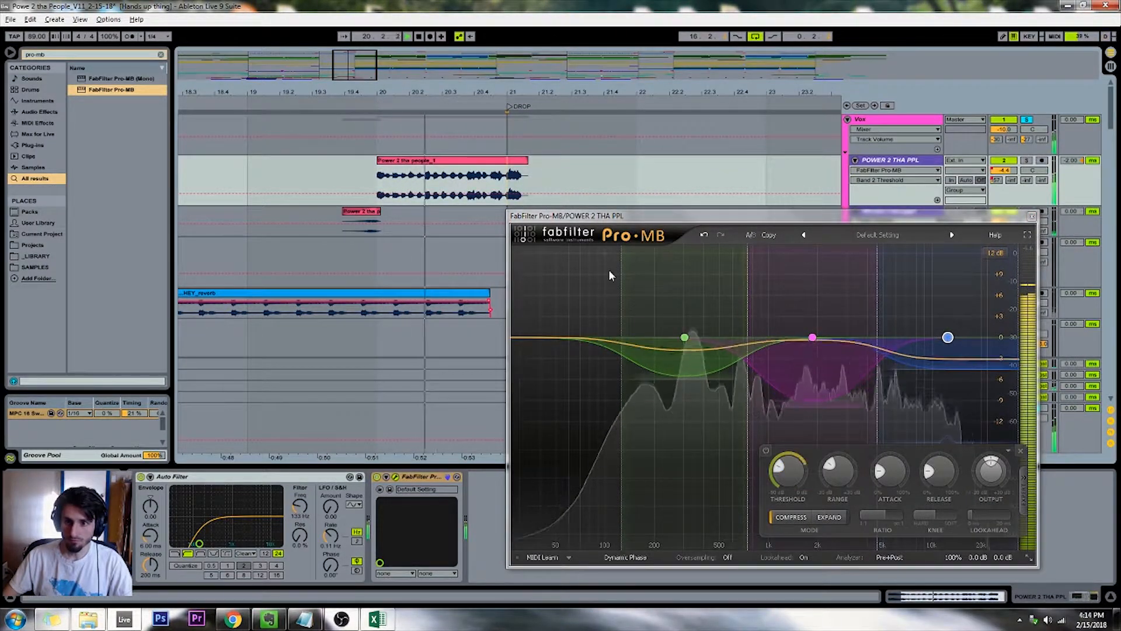
left_click_drag(788, 490, 787, 485)
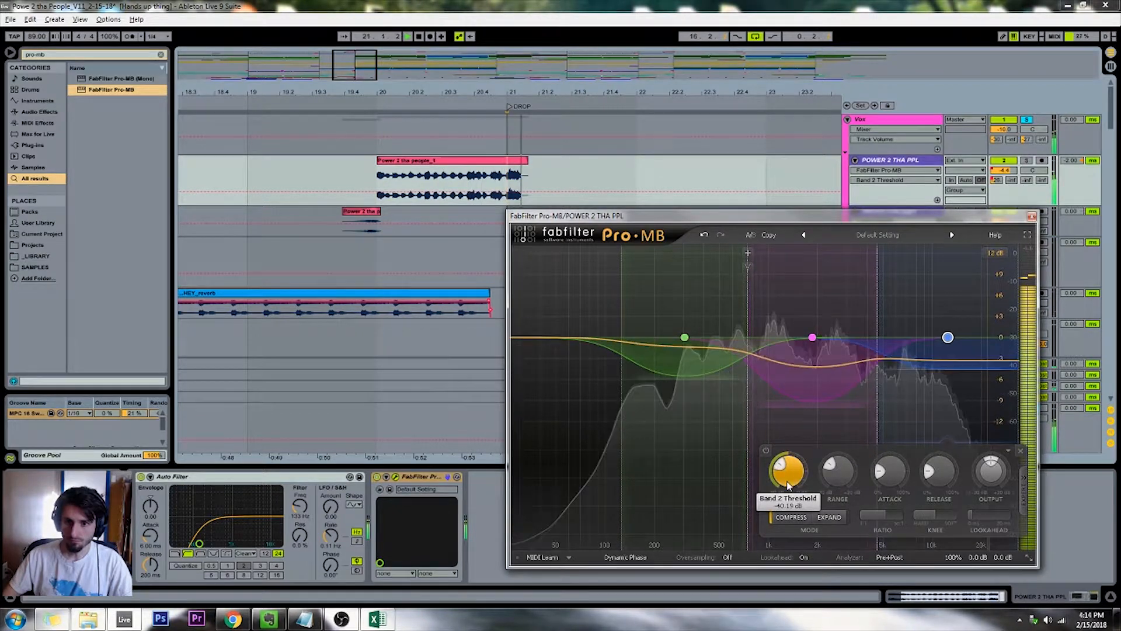
key("space")
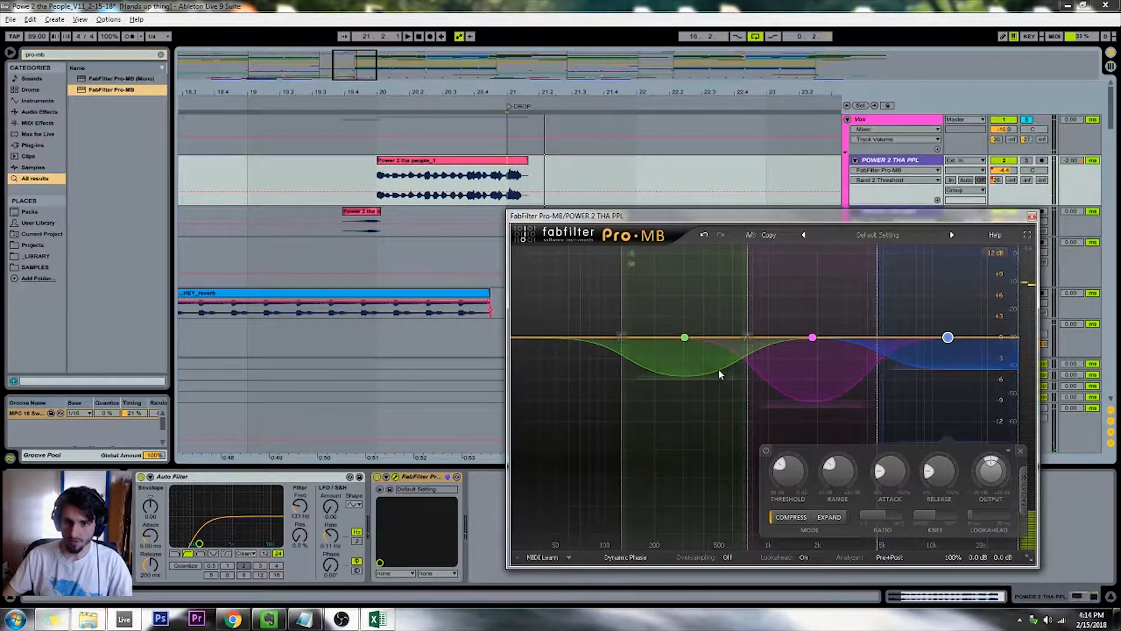
Extend the lowest Pro-MB band down to the bottom of the spectrum and replay the vocal
left_click(704, 353)
left_click(370, 110)
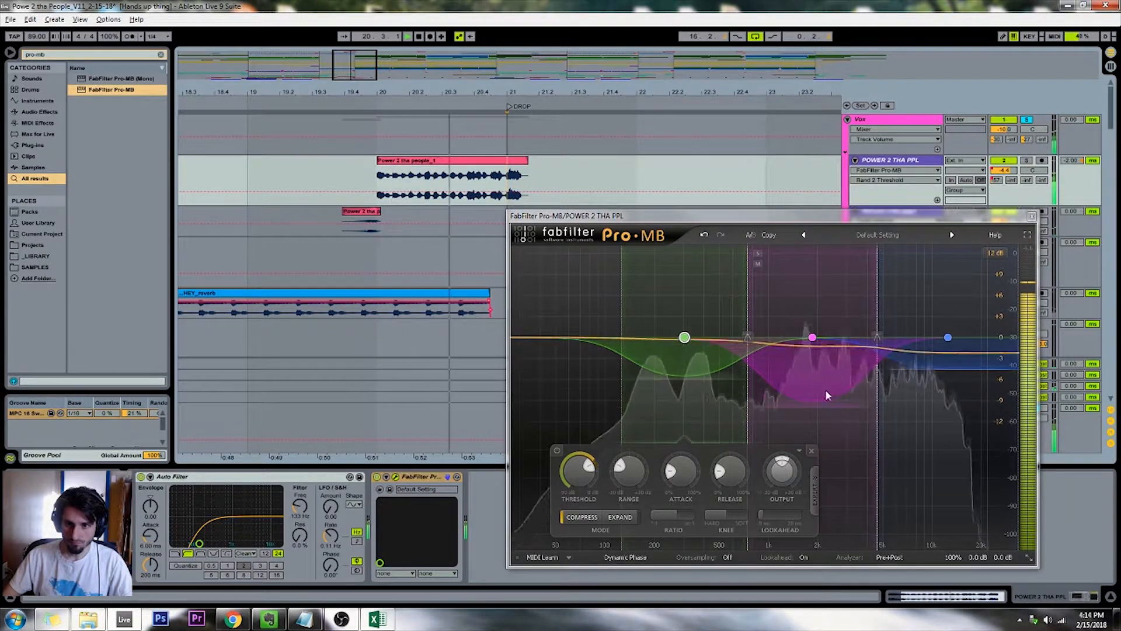
key("space")
left_click_drag(620, 337, 473, 329)
left_click(398, 102)
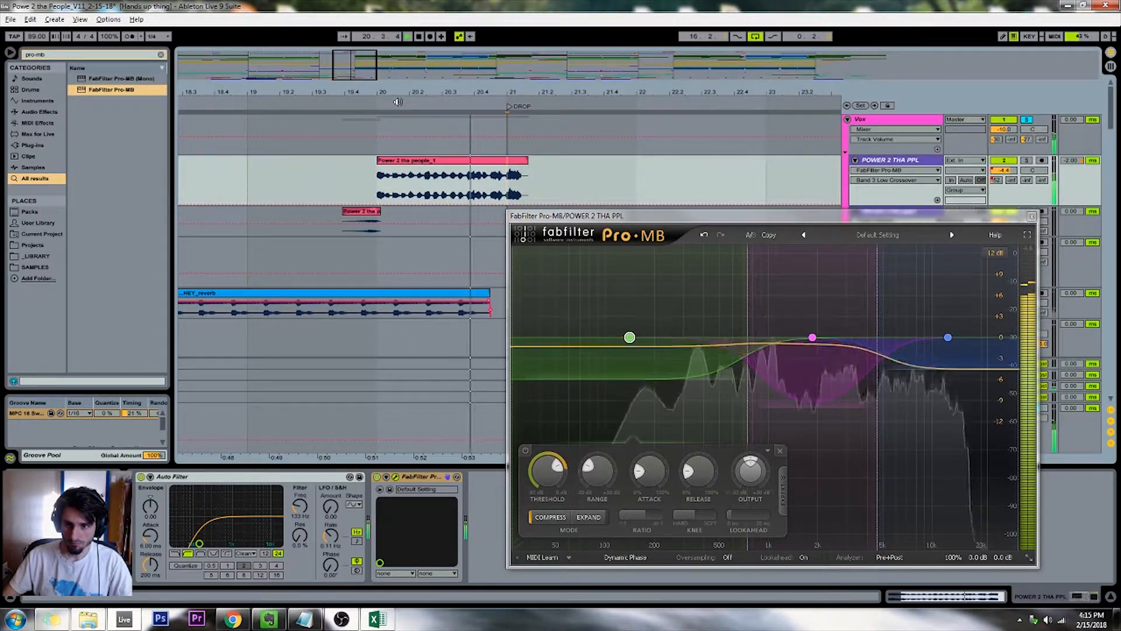
Deepen the middle Pro-MB band's compression range to about -20 dB
key("space")
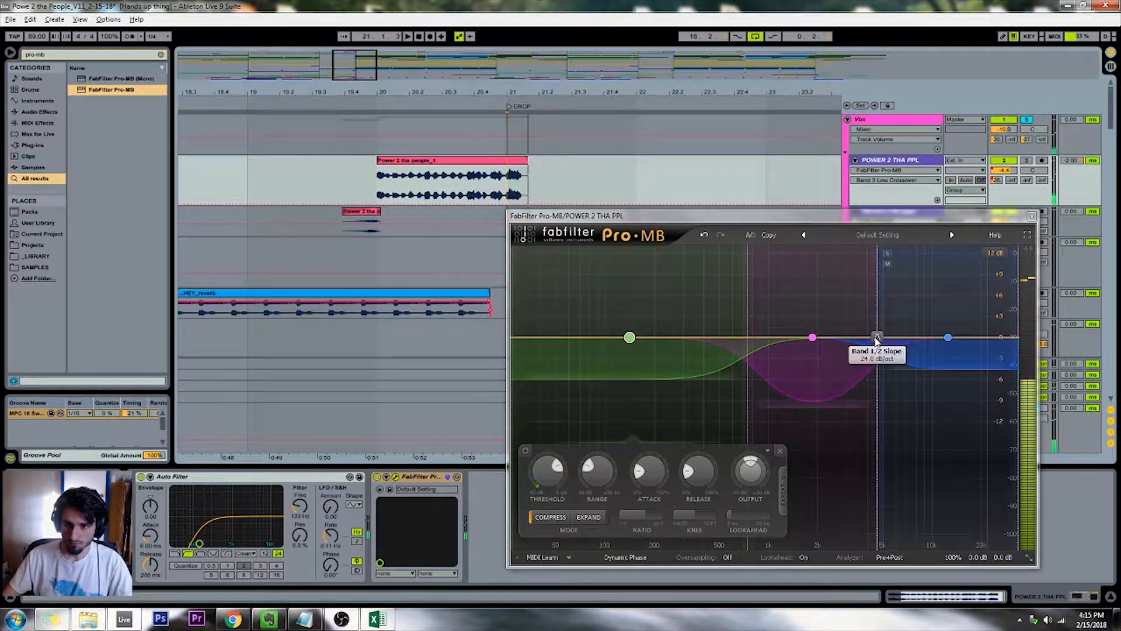
left_click_drag(876, 339, 877, 313)
left_click_drag(861, 403, 813, 483)
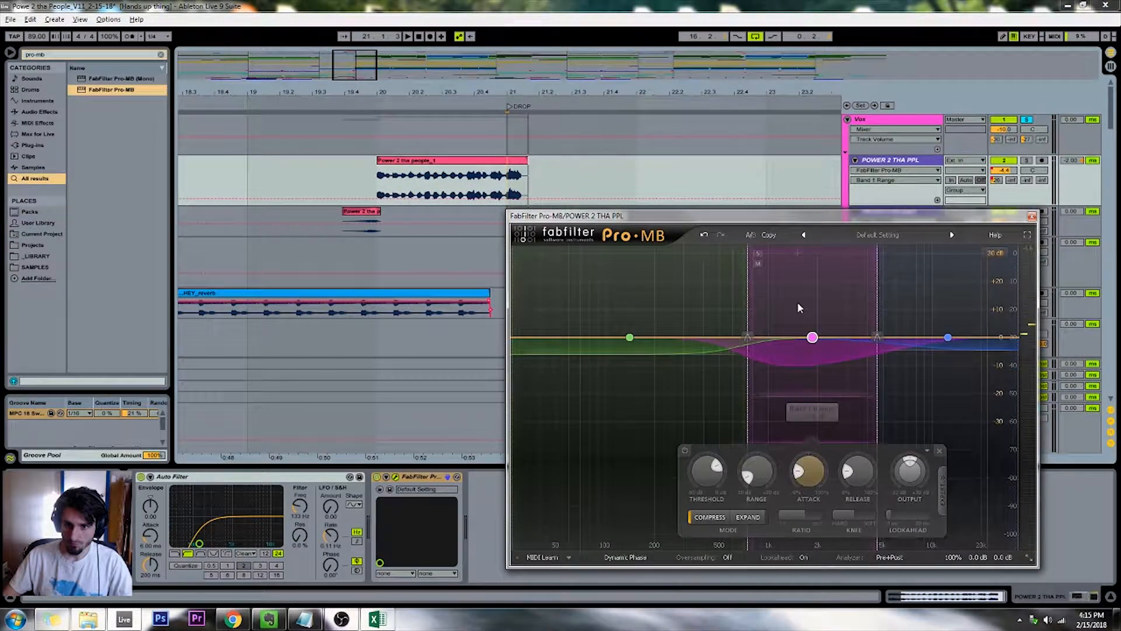
Replay the vocal and add a fourth Pro-MB band between the middle and highest bands with a deep compression range
left_click(403, 106)
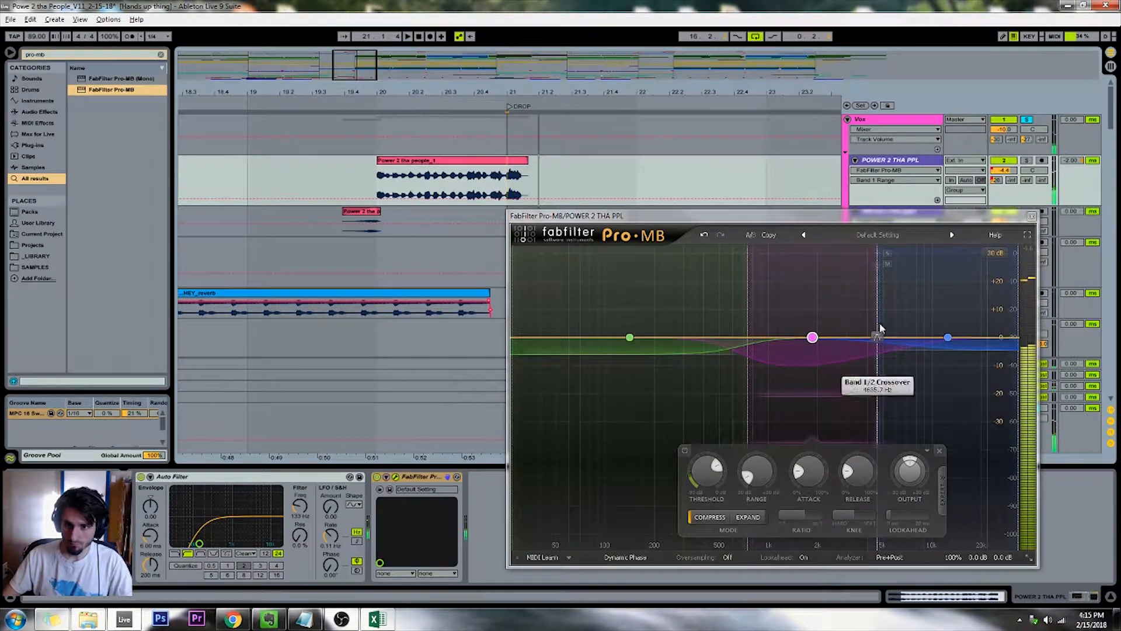
left_click(836, 255)
left_click_drag(877, 338, 872, 442)
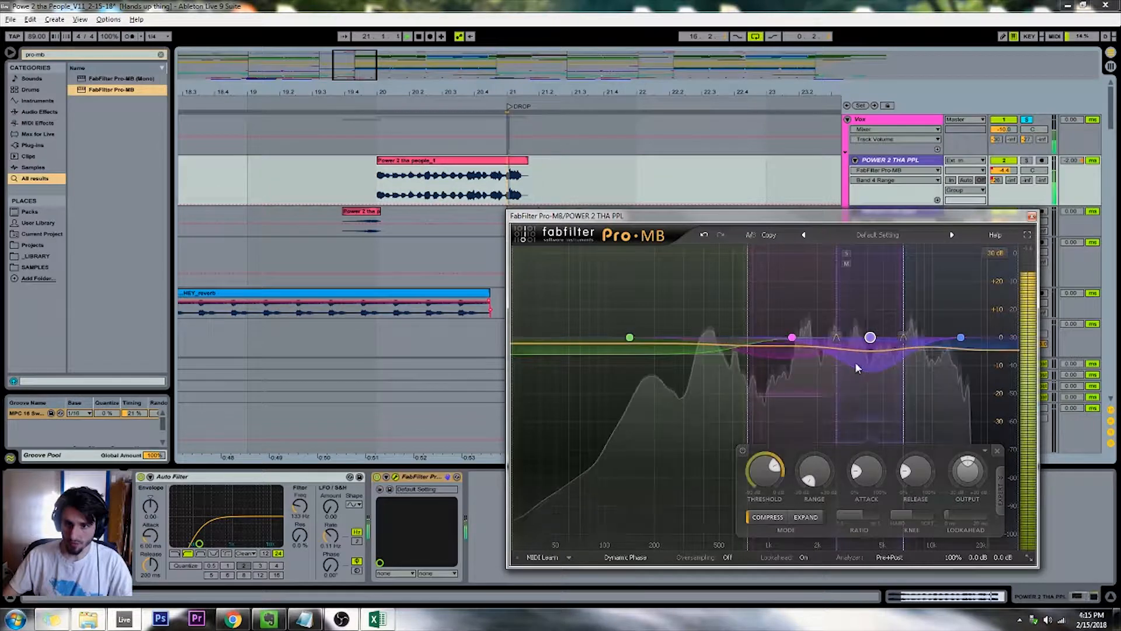
Raise the crossover between the fourth and highest Pro-MB bands, lower the fourth band's threshold to near its minimum, and replay the vocal
left_click_drag(905, 339, 938, 341)
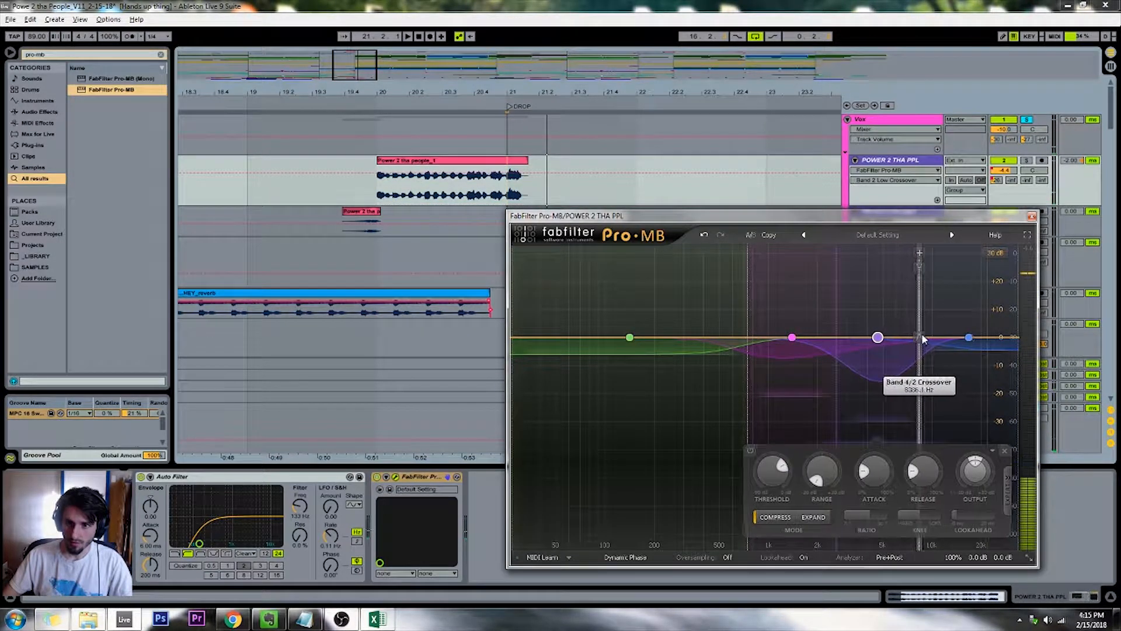
key("space")
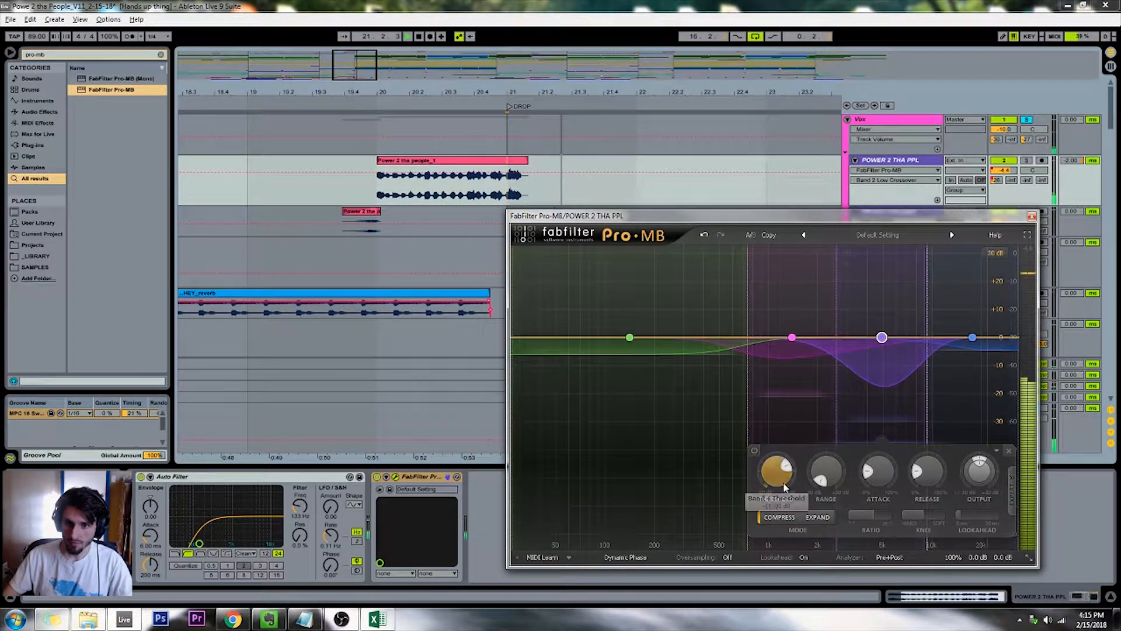
left_click_drag(783, 484, 763, 602)
key("space")
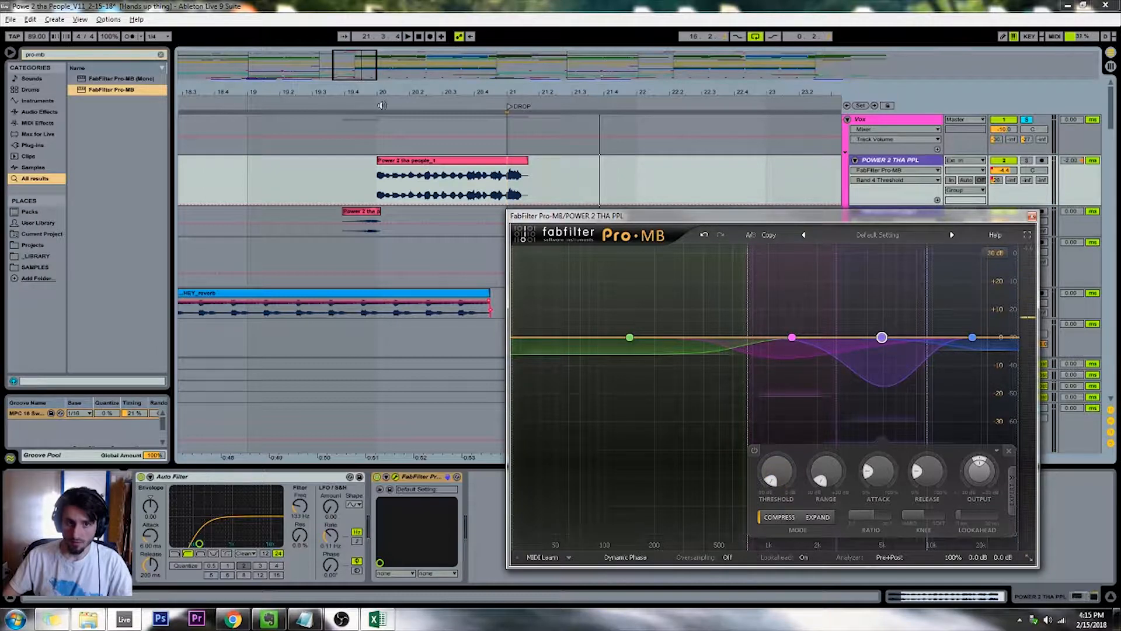
key("space")
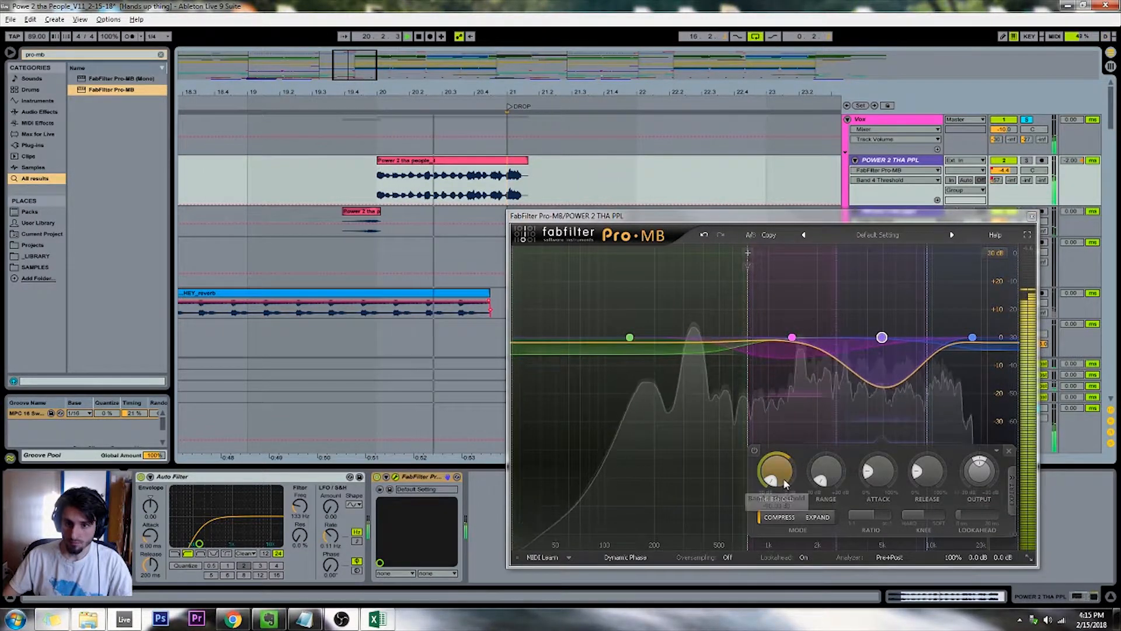
Raise the fourth Pro-MB band's threshold slightly and replay the vocal phrase
mouse_move(780, 467)
key("space")
left_click_drag(777, 472, 777, 469)
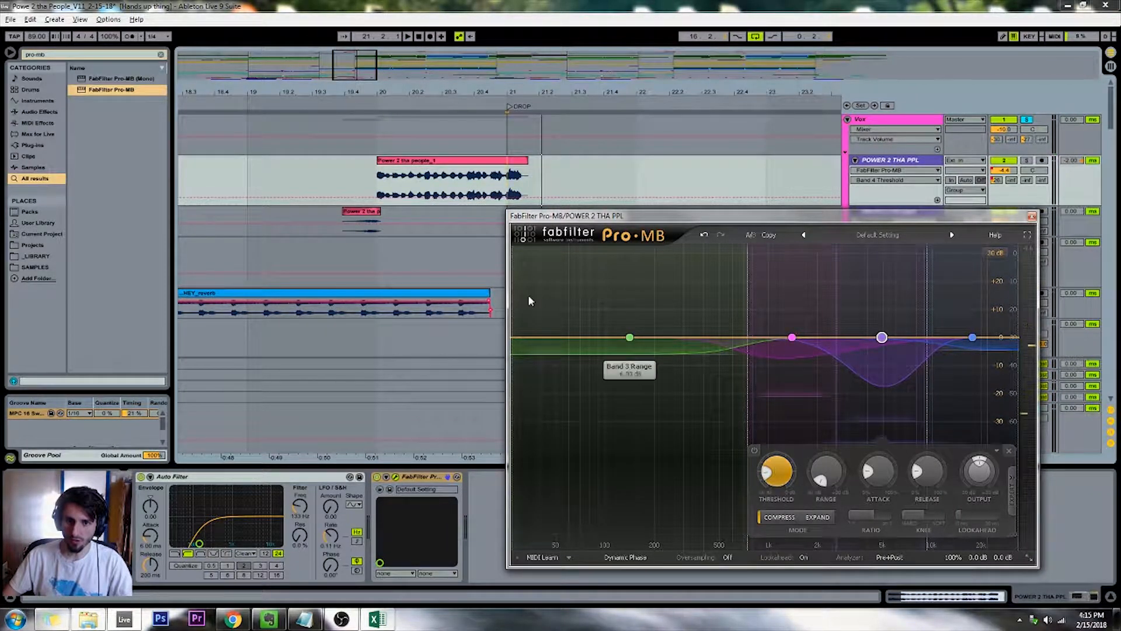
left_click(335, 94)
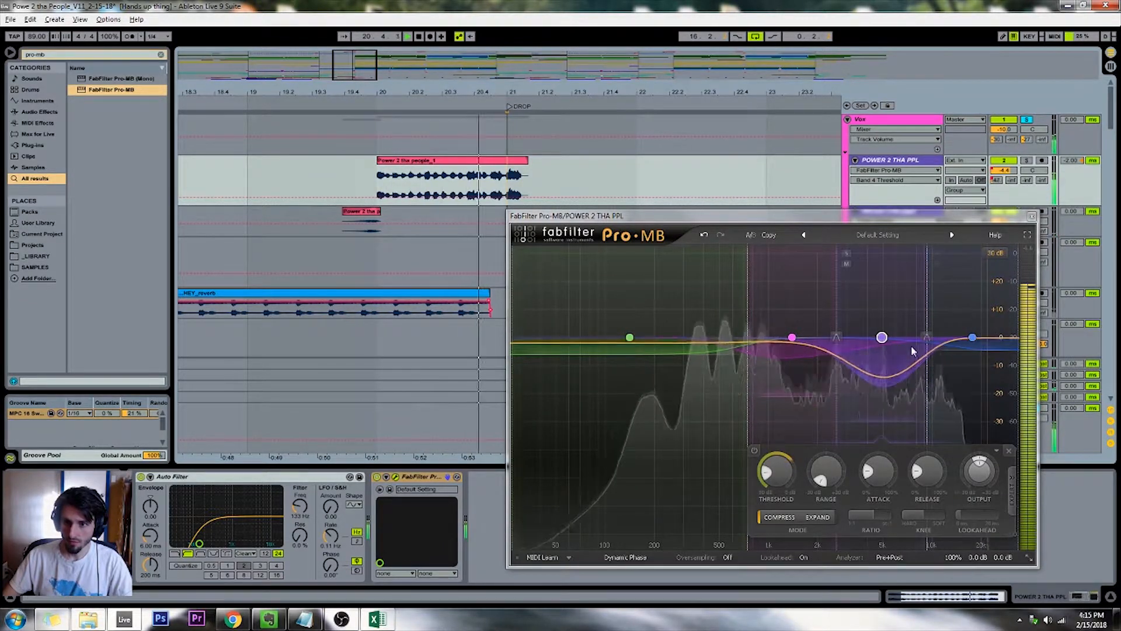
Pull the crossover between the fourth and highest Pro-MB bands slightly lower, replay the vocal, and close the plug-in window
mouse_move(927, 344)
left_mouse_down()
mouse_move(911, 339)
mouse_move(920, 341)
left_mouse_up()
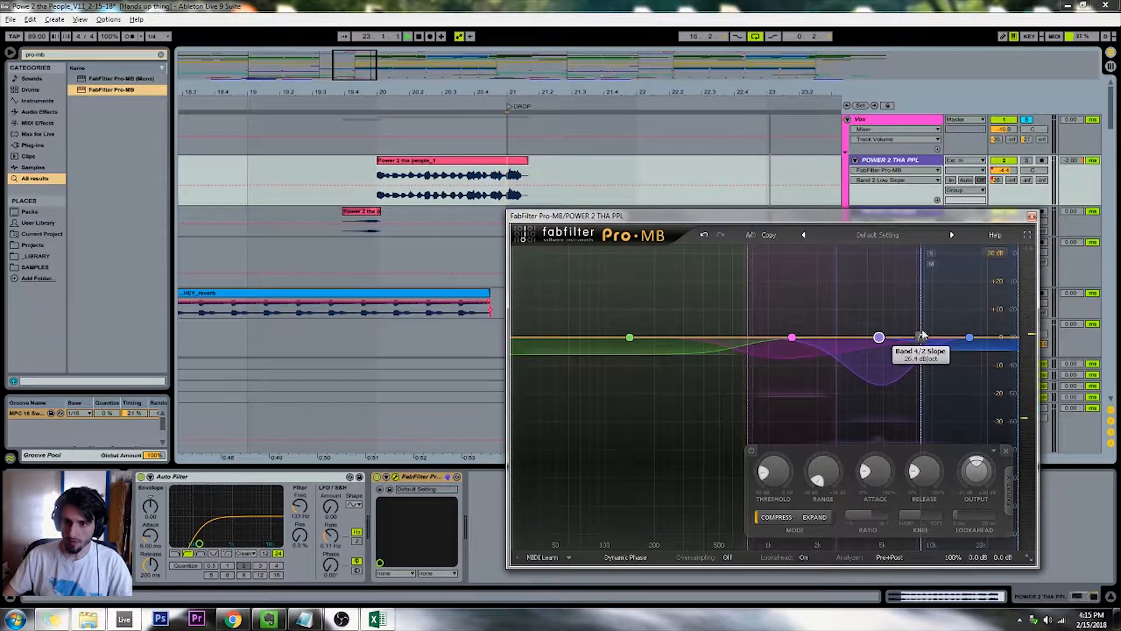
left_click(368, 103)
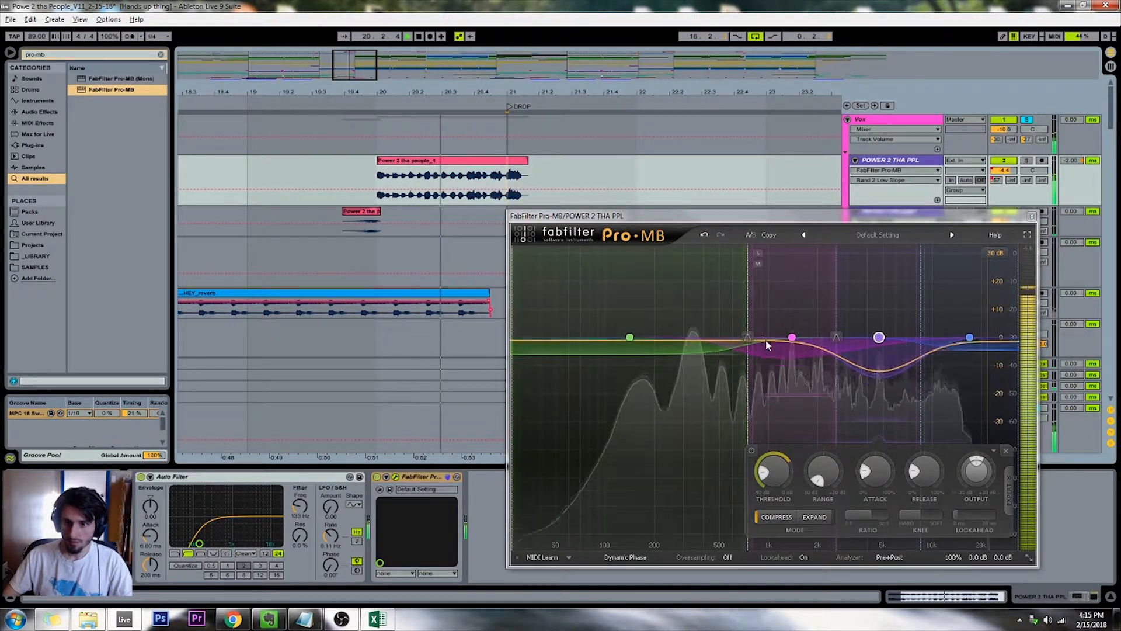
left_click(1031, 215)
Play the arrangement from the DROP marker and solo the BEATS group
left_click_drag(366, 76, 367, 5)
left_click(433, 181)
scroll(713, 303, "down", 3)
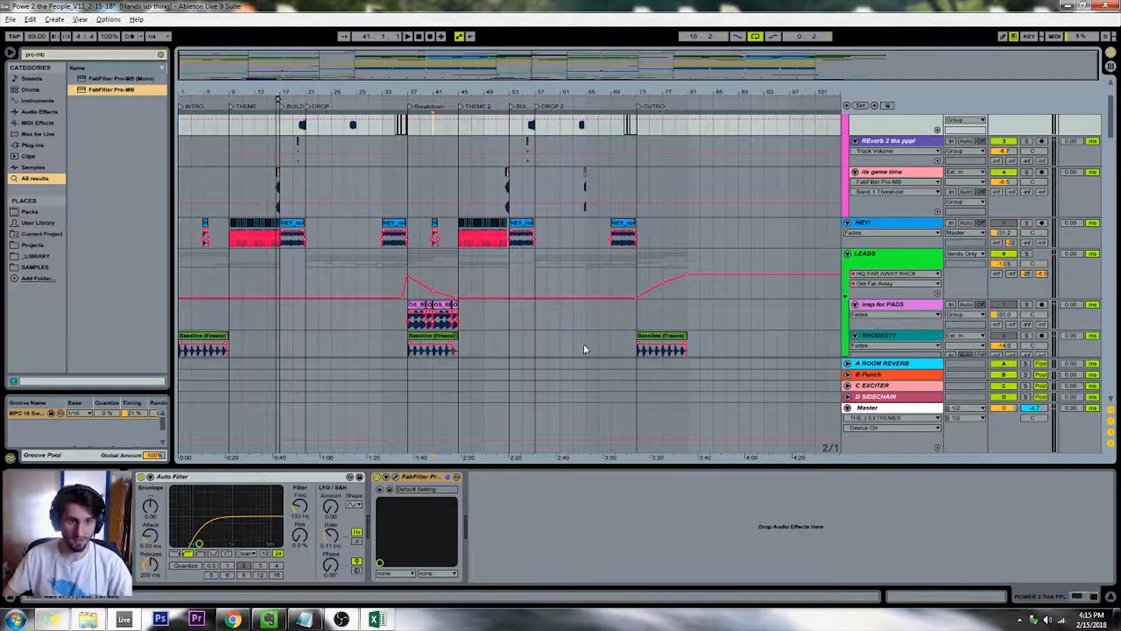
left_click(307, 277)
scroll(306, 277, "down", 10)
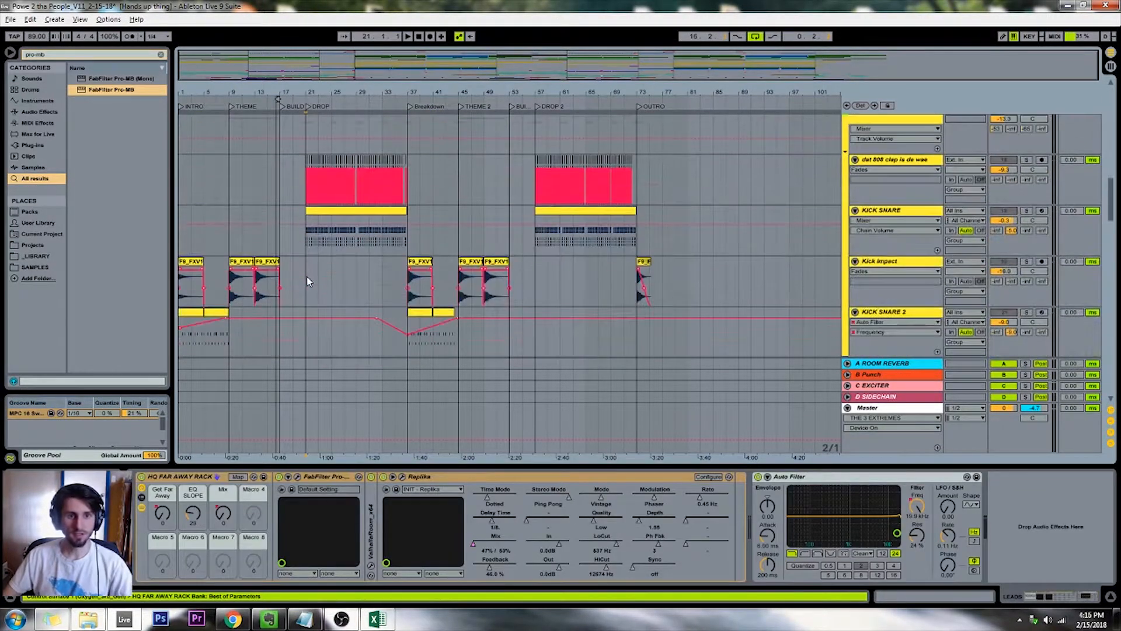
left_click(309, 108)
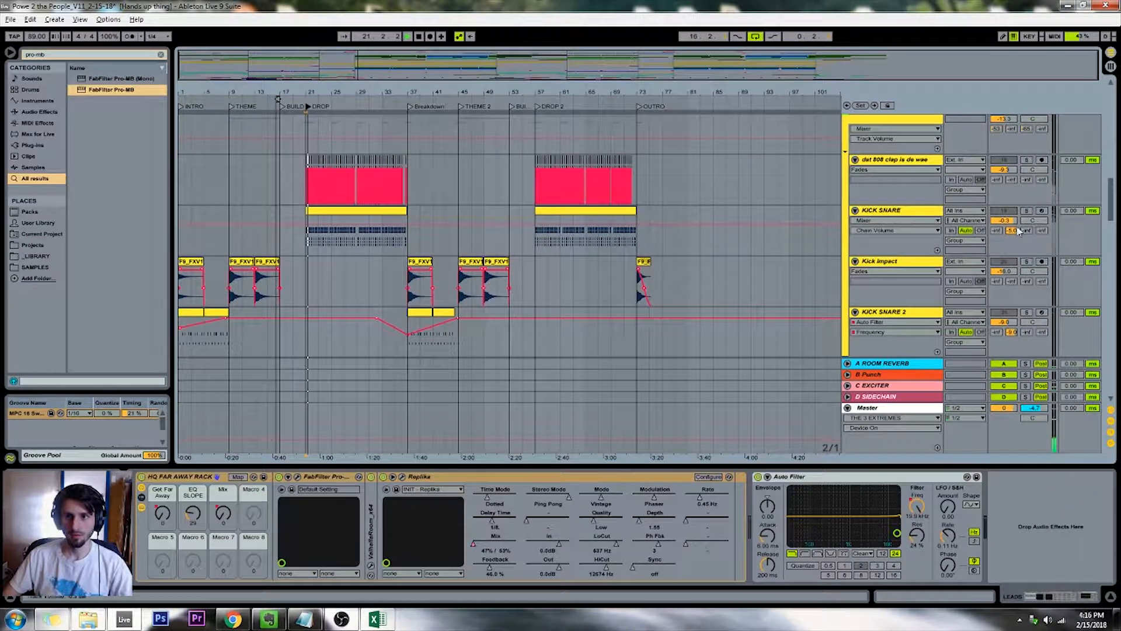
left_click(1026, 160)
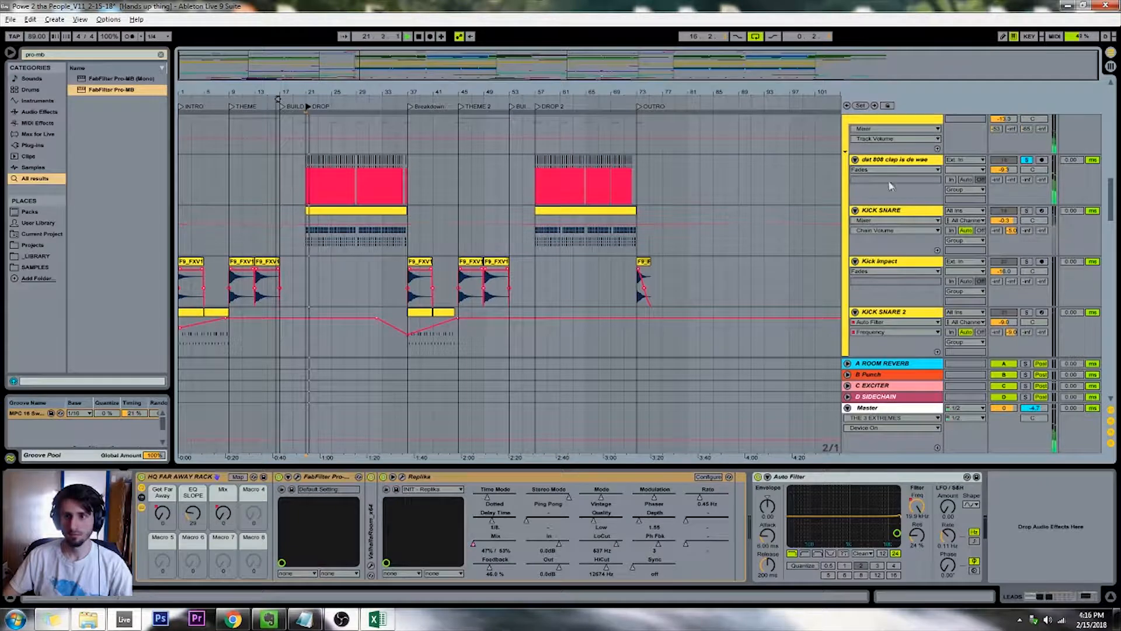
scroll(970, 161, "up", 2)
left_click(1027, 144)
left_click(899, 148)
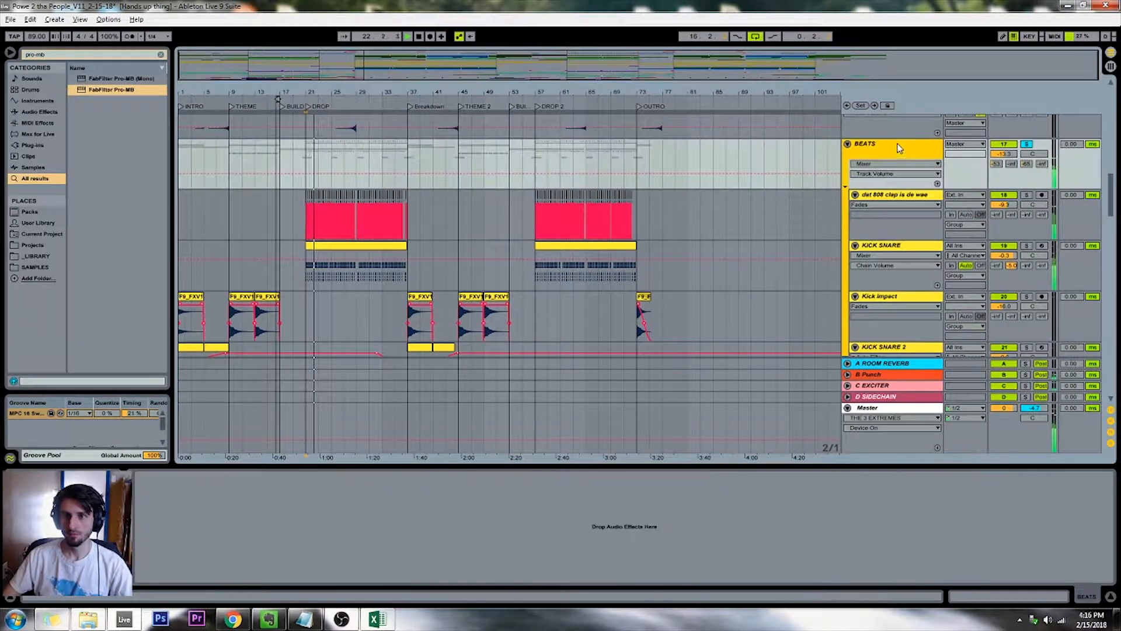
Show the KICK SNARE track's device chain alongside the session mixer and stop playback
left_click(915, 251)
key("Tab")
key("Tab")
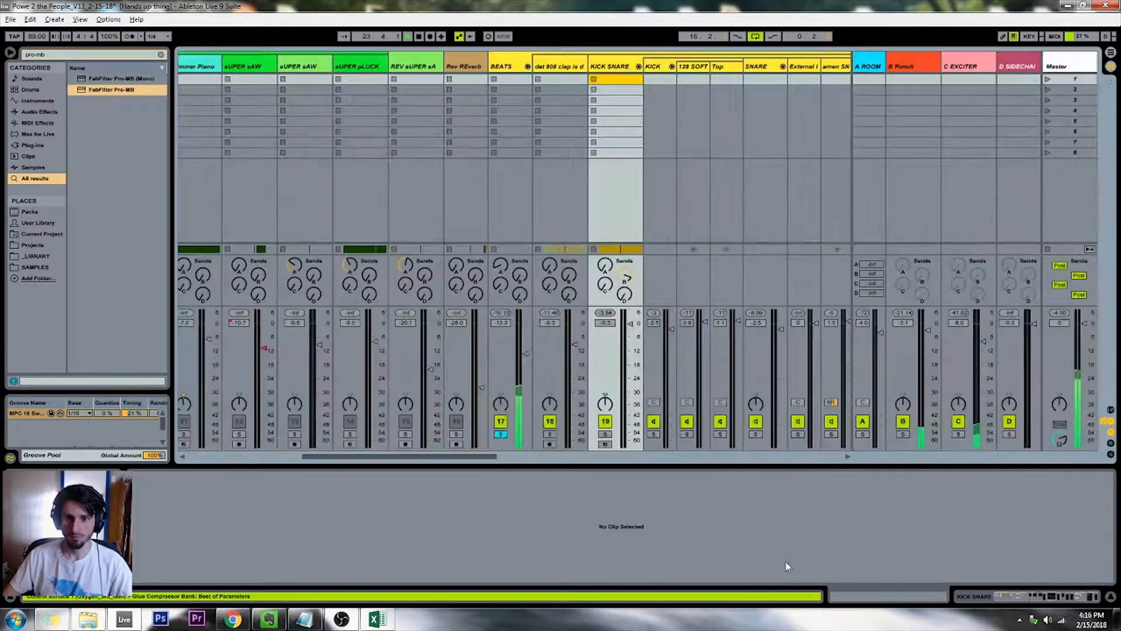
key("Tab")
key("shift+Tab")
key("space")
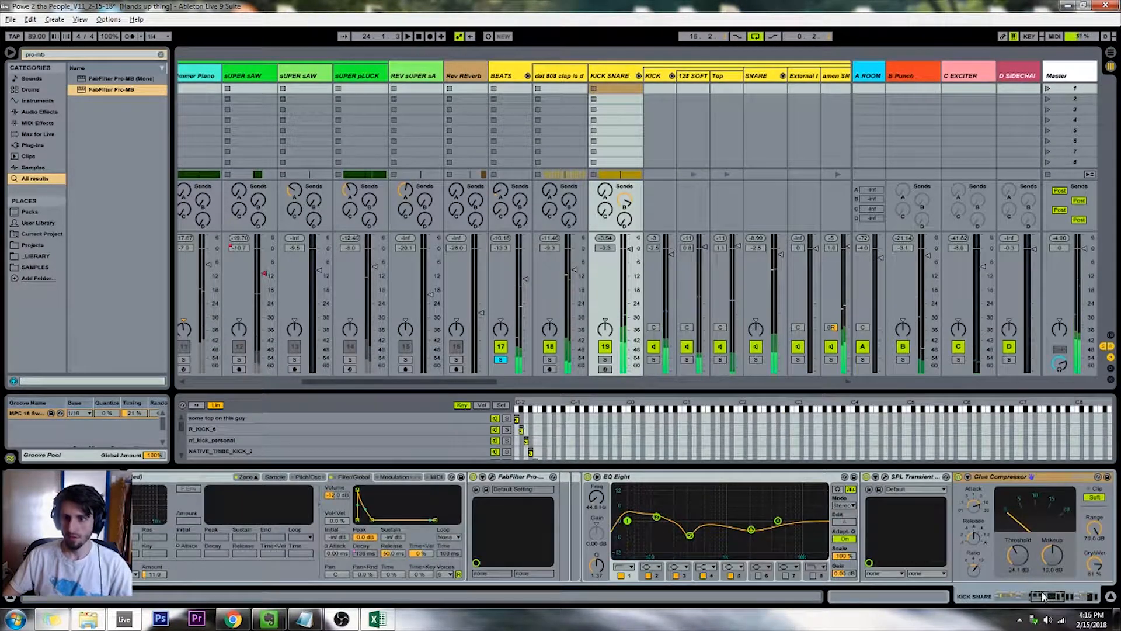
Move the FabFilter EQ on KICK SNARE from after the Glue Compressor to just before the SPL Transient Designer
mouse_move(1044, 596)
left_mouse_down()
mouse_move(1088, 602)
mouse_move(1065, 600)
left_mouse_up()
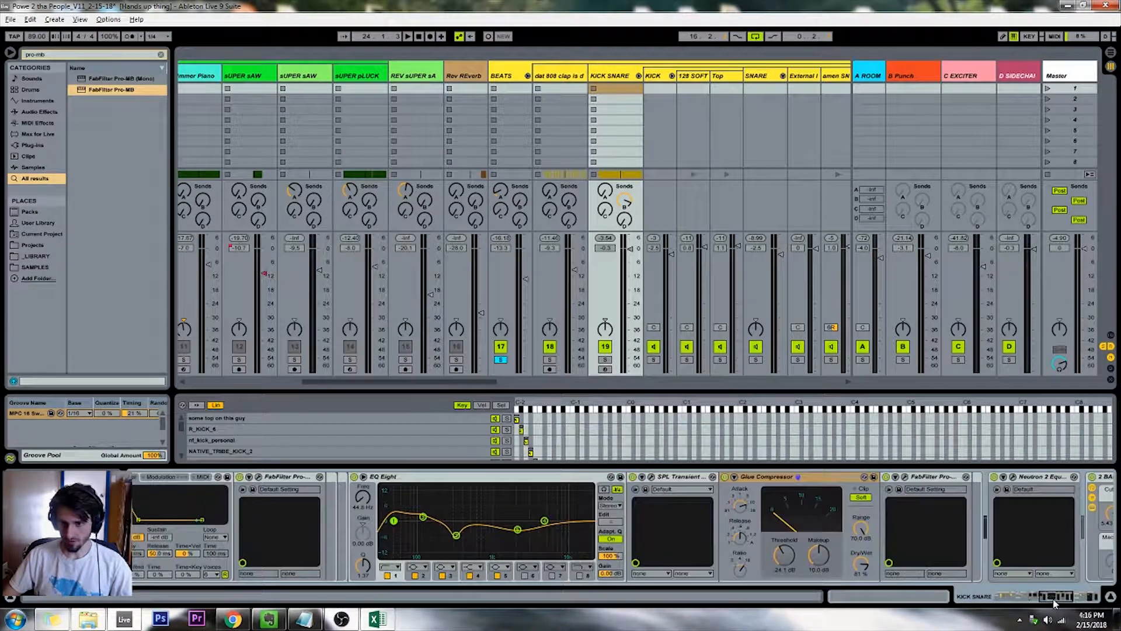
left_click(902, 480)
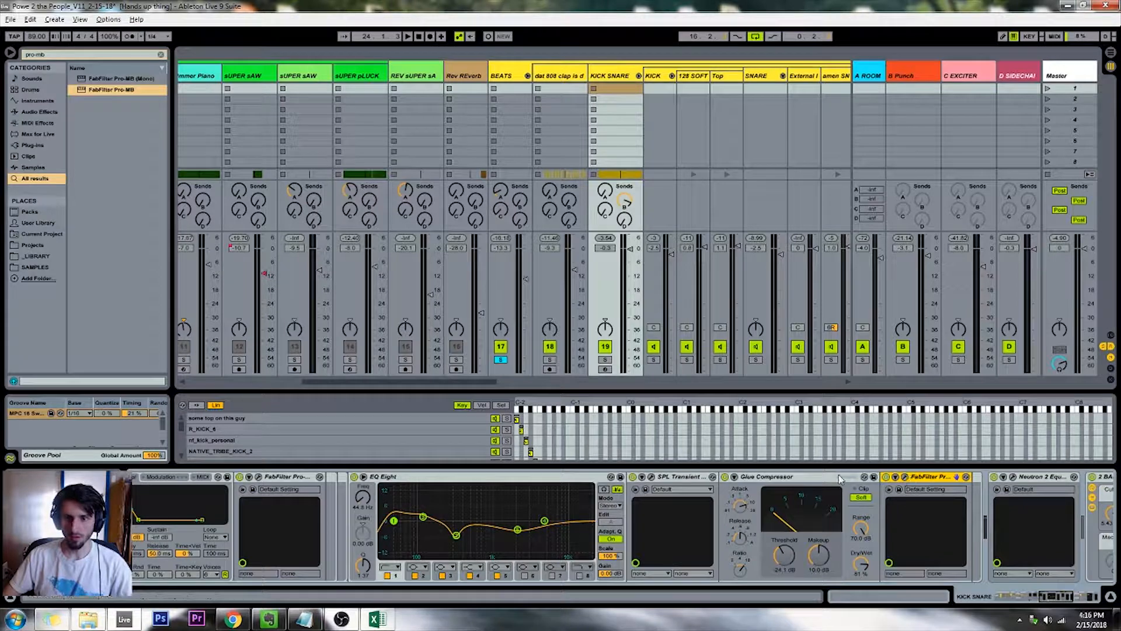
left_click_drag(729, 488, 645, 497)
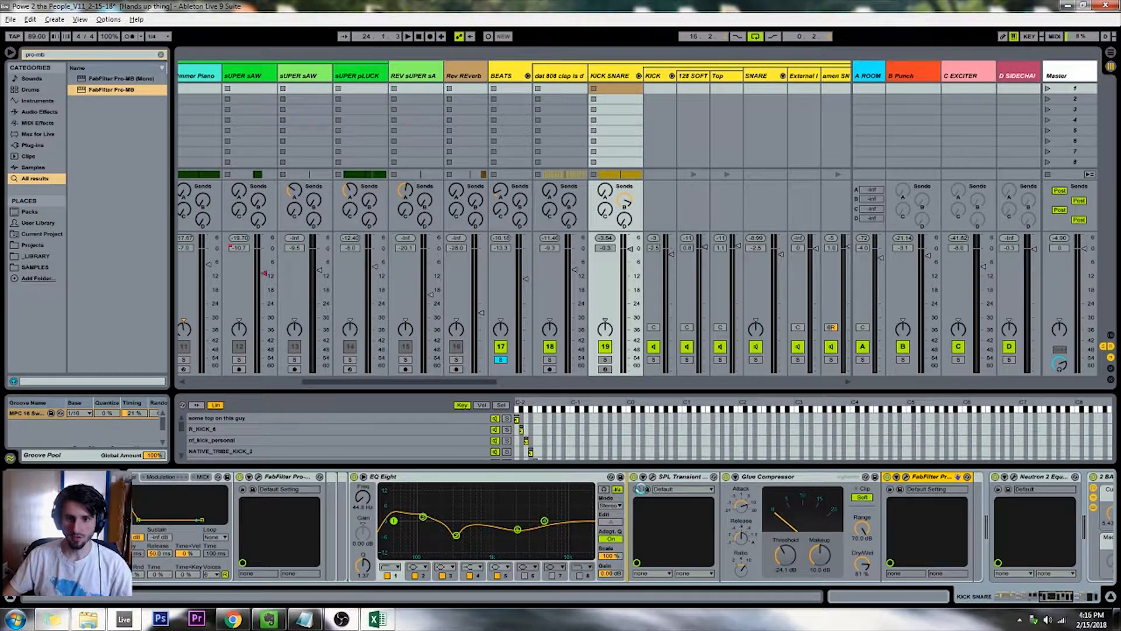
left_click(646, 489)
left_click(744, 551)
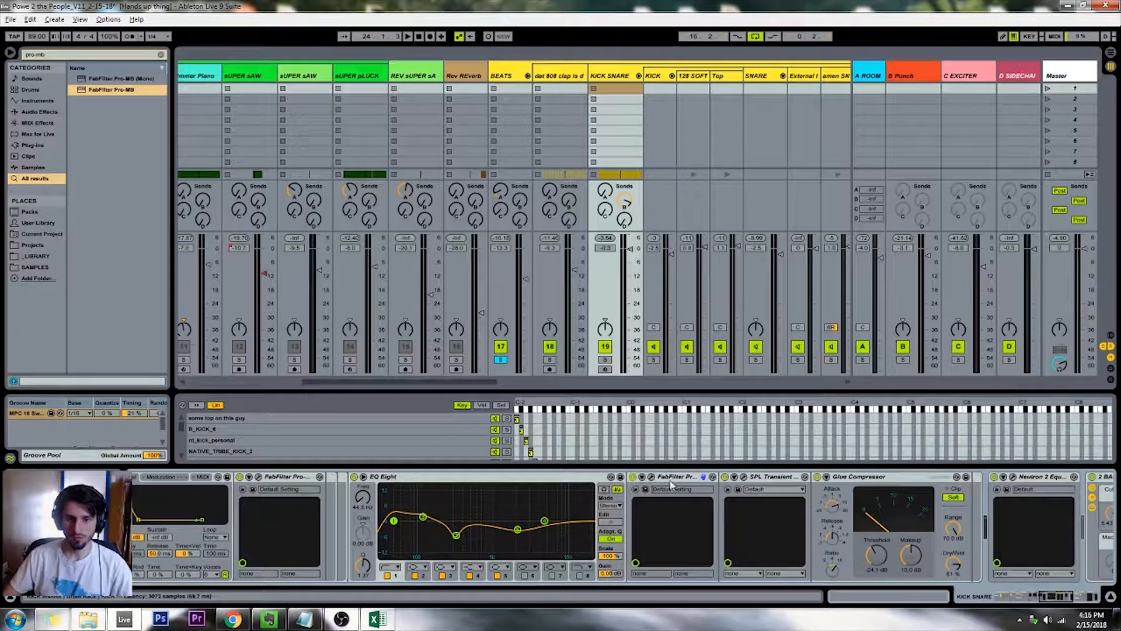
Play the soloed beats and compare them with the SPL Transient Designer and Glue Compressor bypassed and active
key("space")
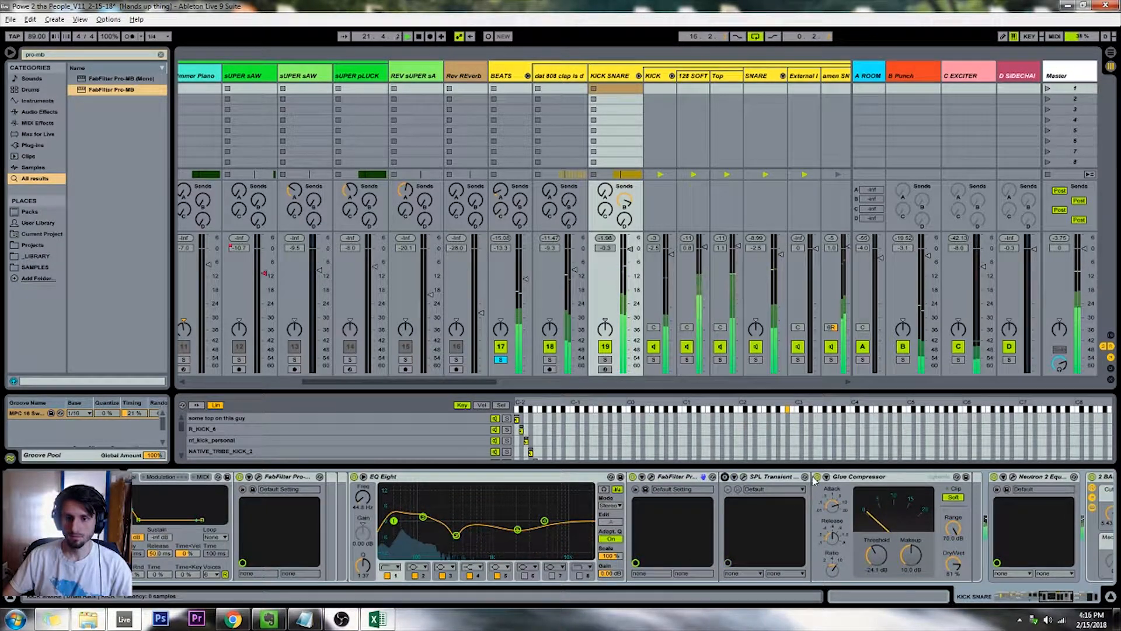
left_click(817, 477)
left_click(817, 476)
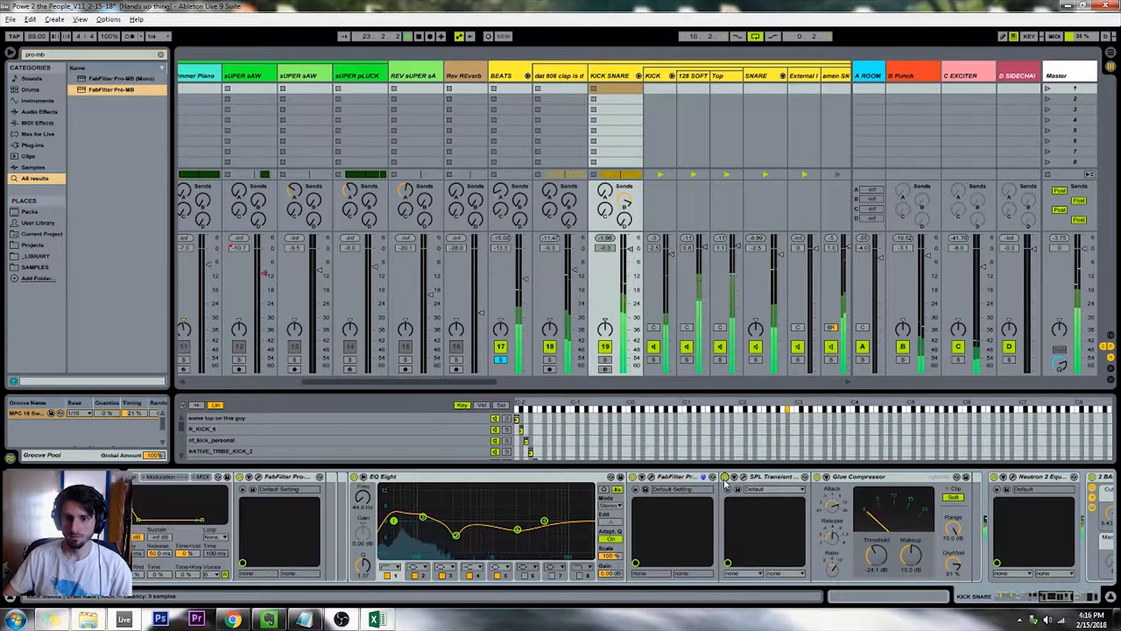
Raise the sustain and reduce the parallel mix on KICK SNARE's SPL Transient Designer while listening, and close its window
left_click(744, 476)
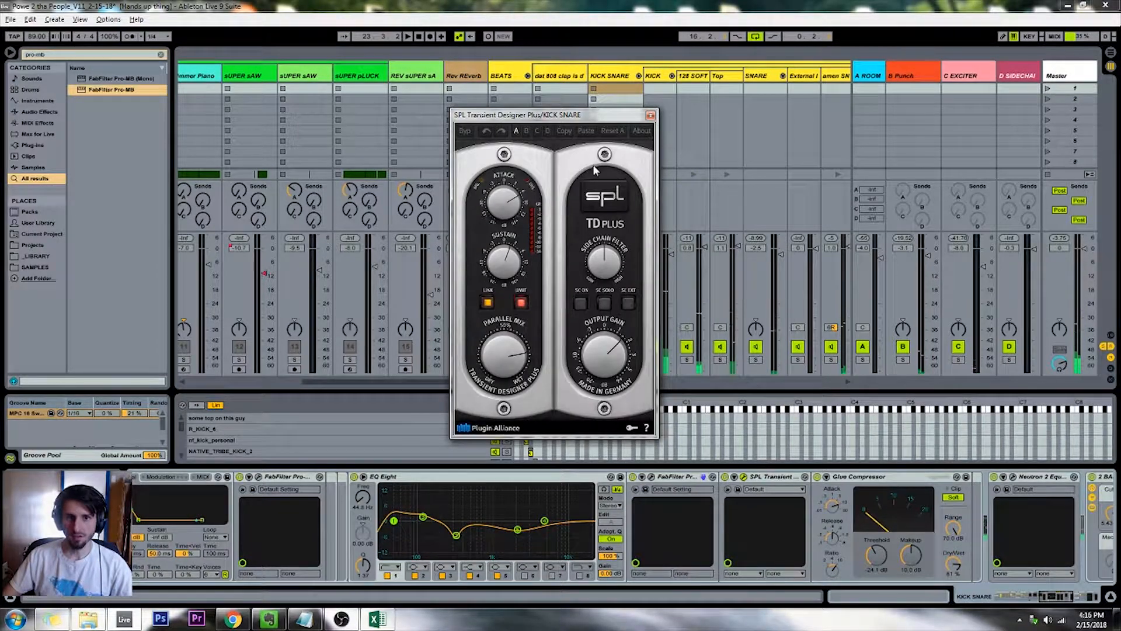
left_click_drag(575, 125, 789, 121)
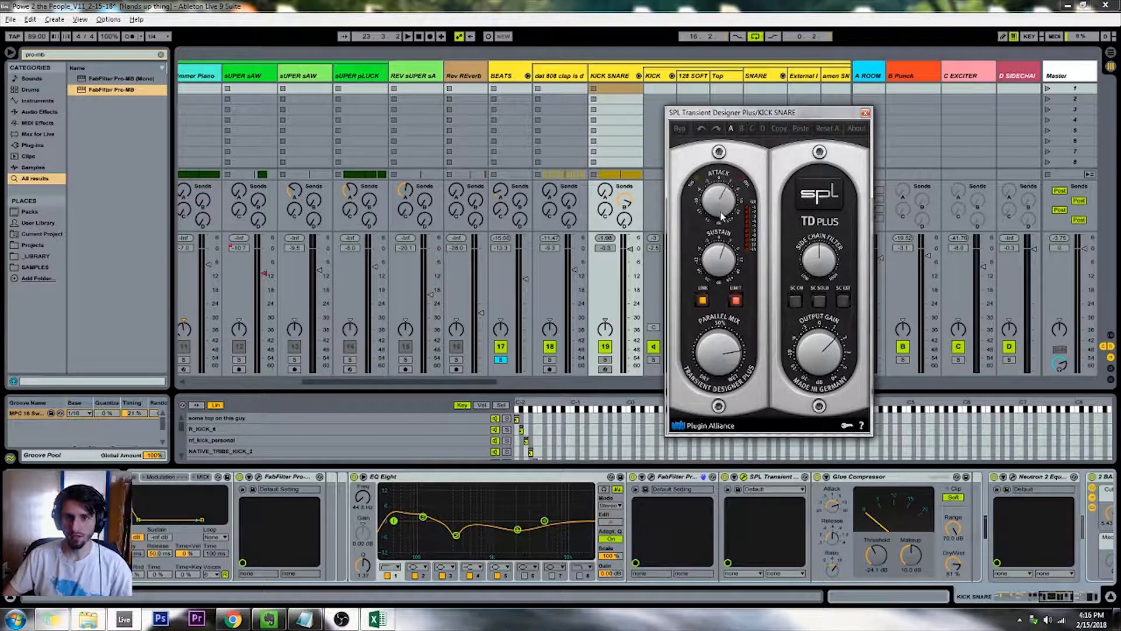
key("space")
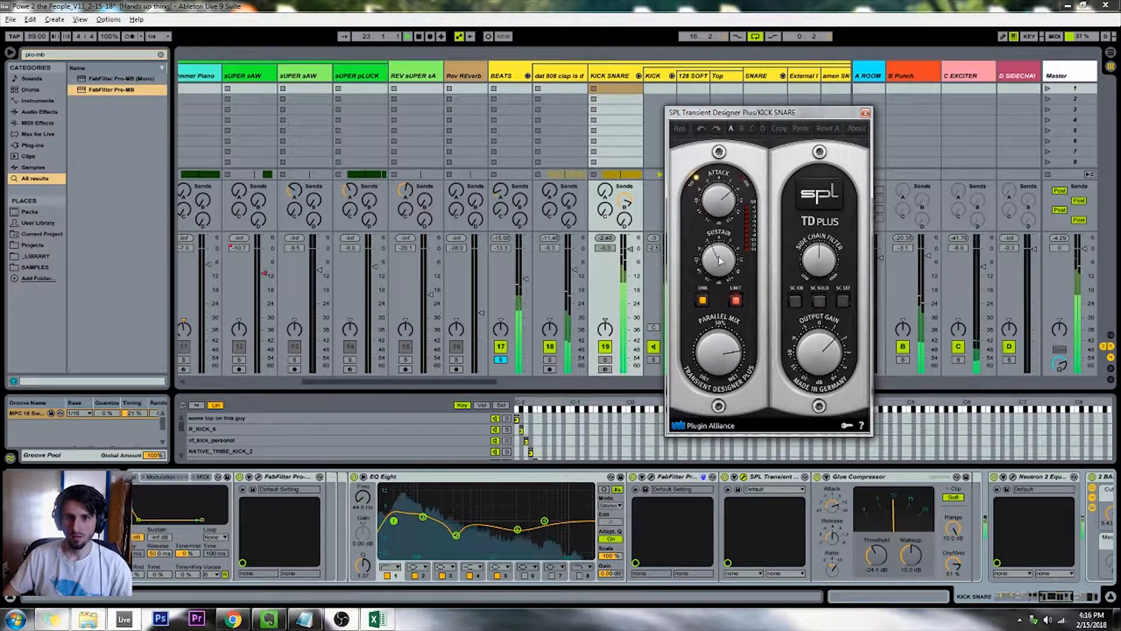
left_click_drag(718, 284, 721, 218)
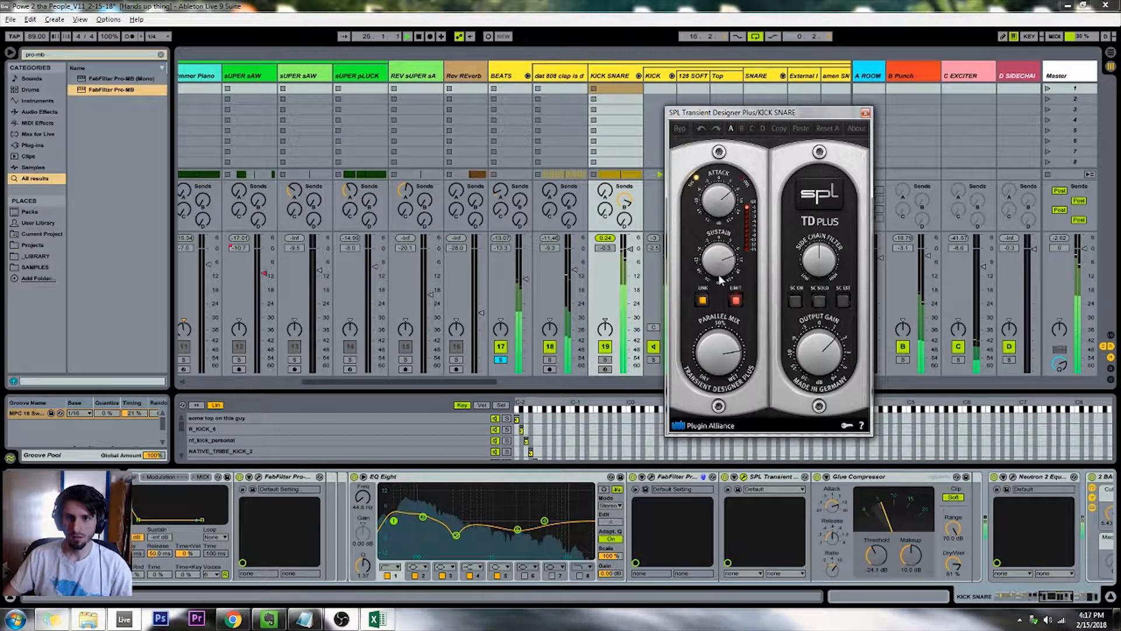
left_click_drag(734, 344, 716, 390)
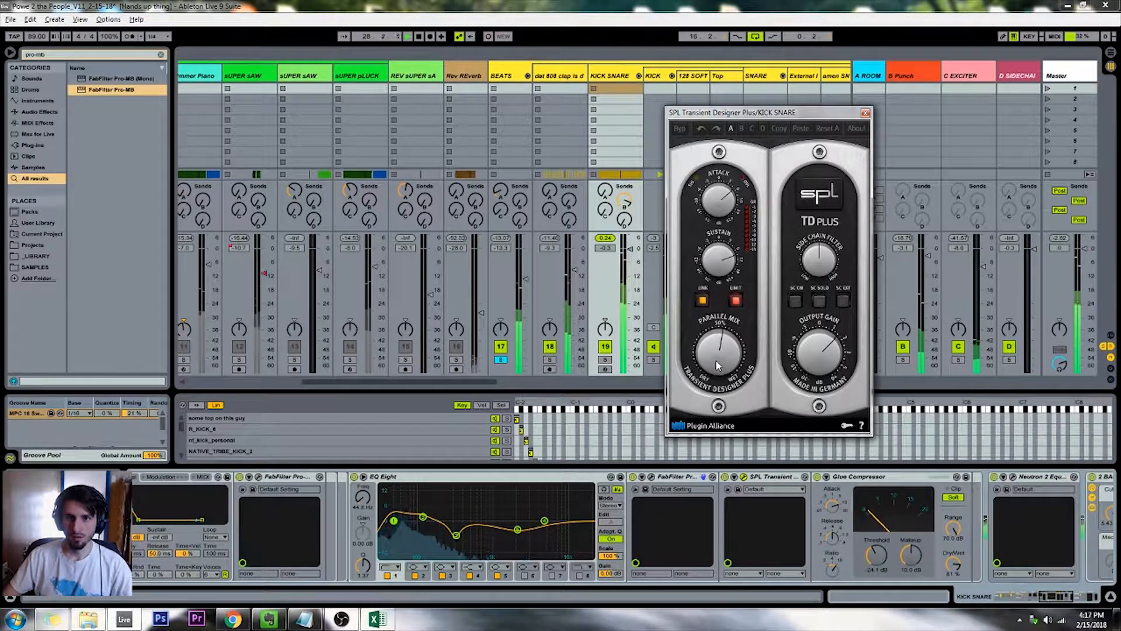
left_click(865, 112)
Move the FabFilter EQ between the Transient Designer and Glue Compressor, open its editor, and play the beats
left_click_drag(678, 483, 804, 505)
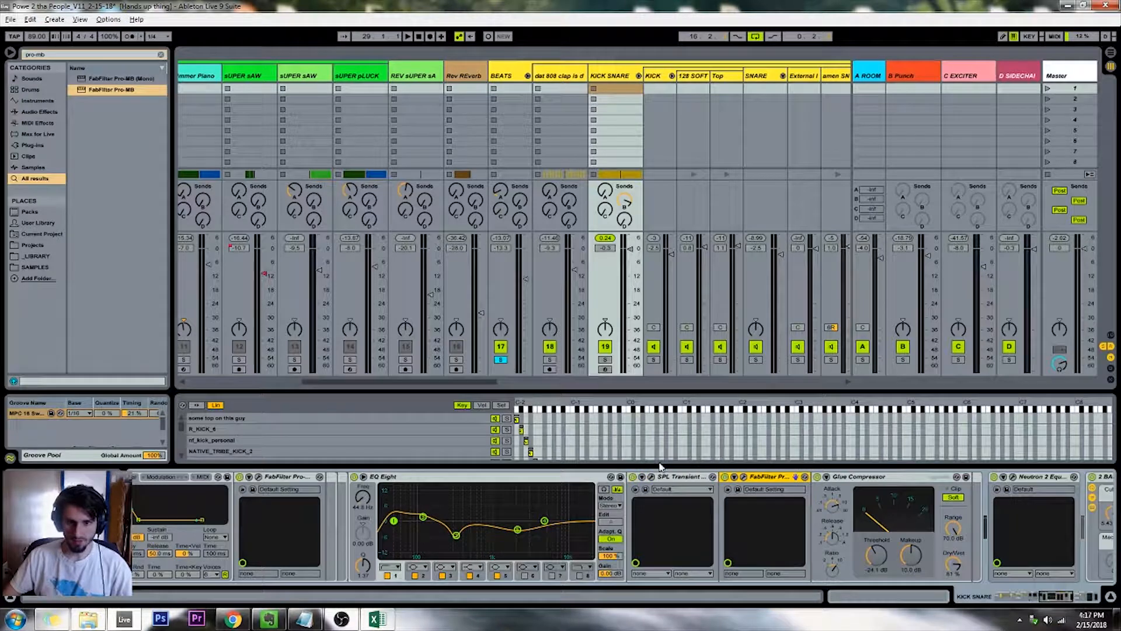
left_click(743, 477)
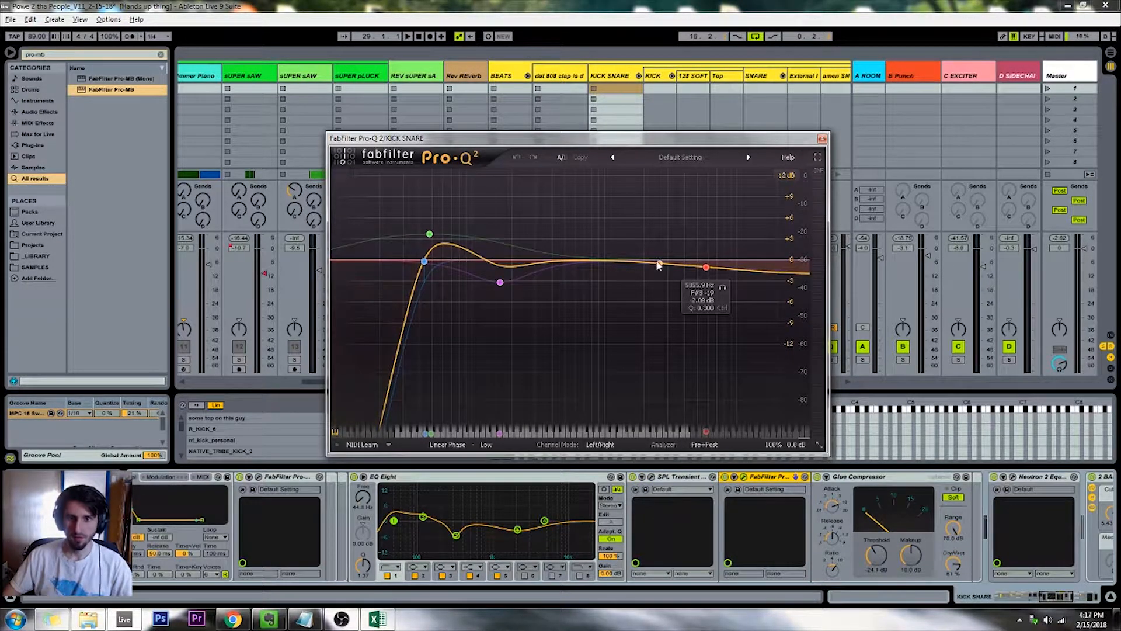
key("space")
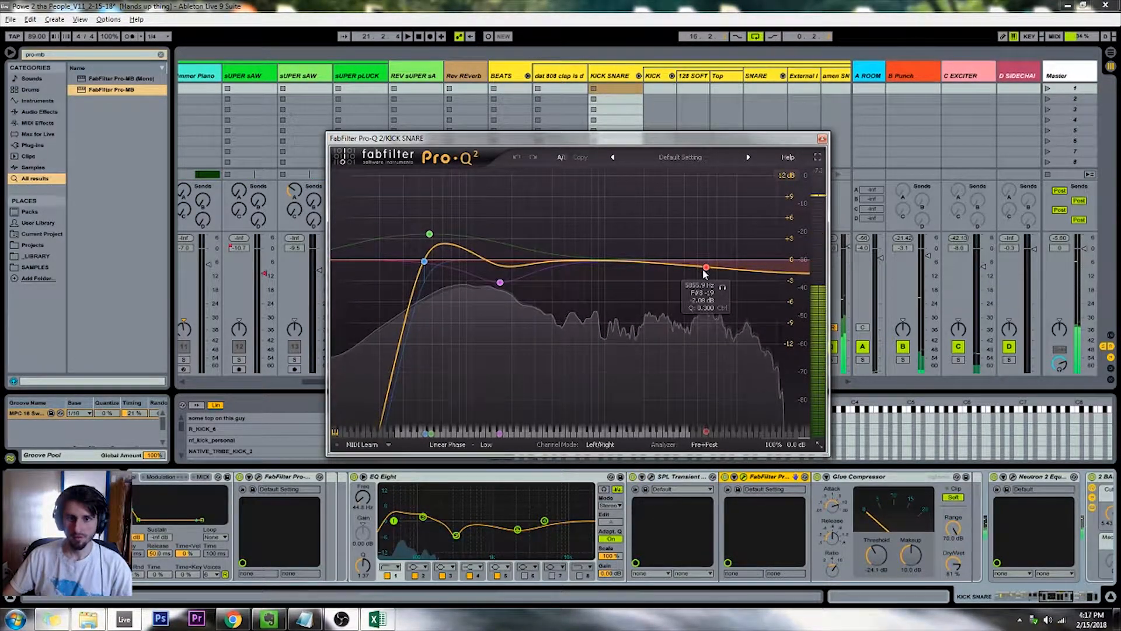
Add a wide bell cut of about 3.5 dB in Pro-Q 2 just above the existing high-frequency band
left_click_drag(692, 264, 699, 294)
scroll(700, 295, "up", 9)
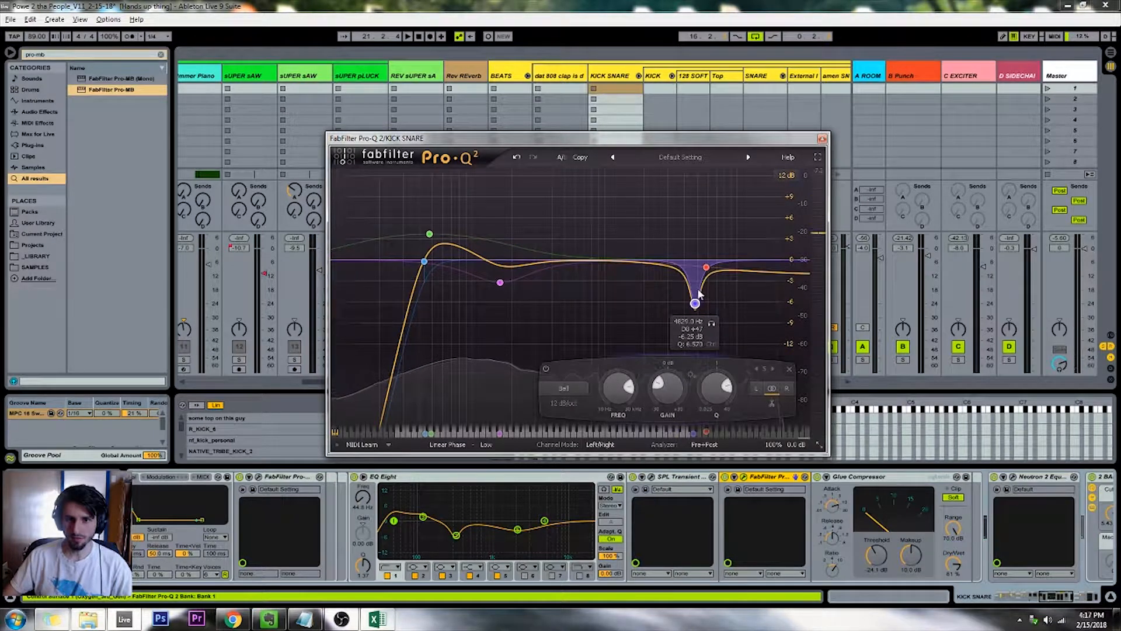
scroll(698, 297, "down", 18)
scroll(699, 297, "up", 8)
key("space")
left_click_drag(694, 303, 734, 287)
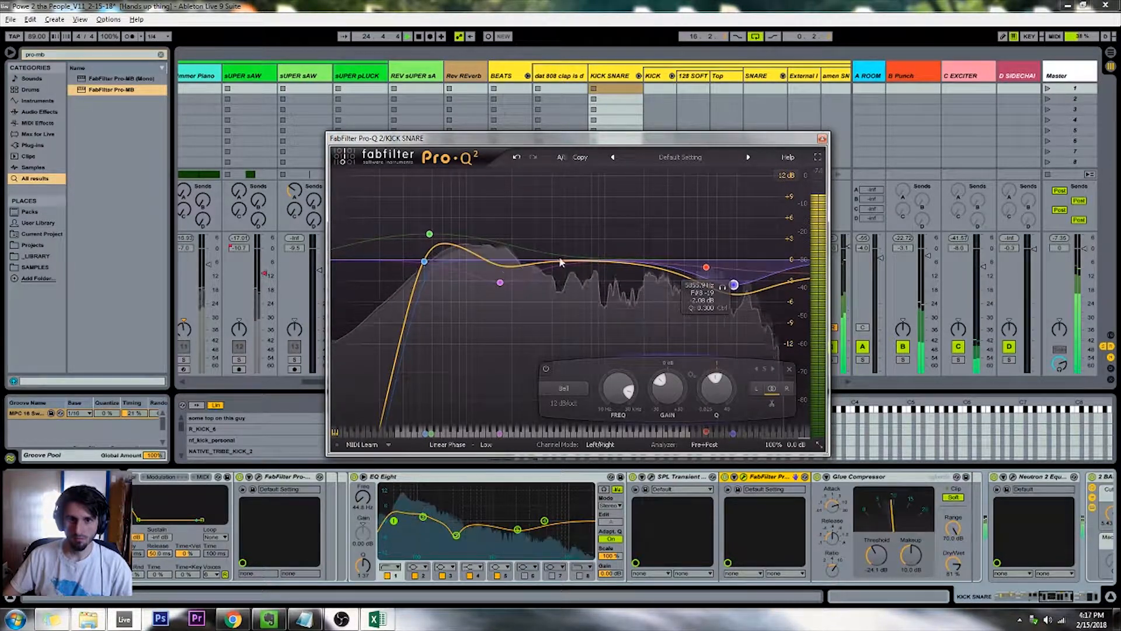
Bypass and re-enable the low-mid cut near 163 Hz in Pro-Q 2 to compare the sound
left_click(499, 281)
left_click(377, 370)
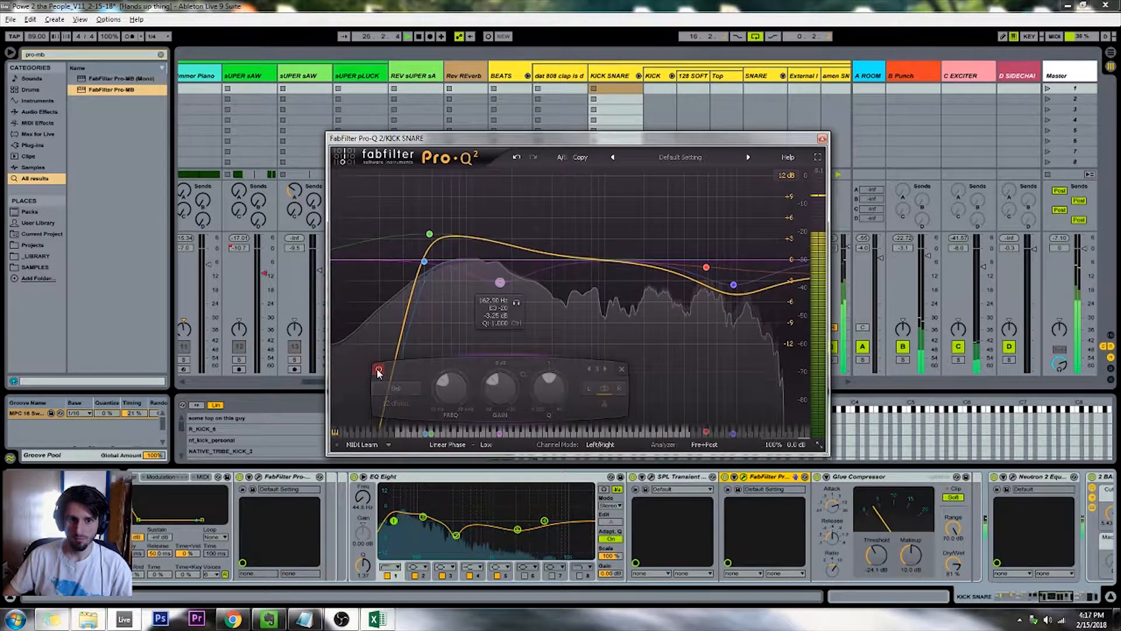
left_click(378, 369)
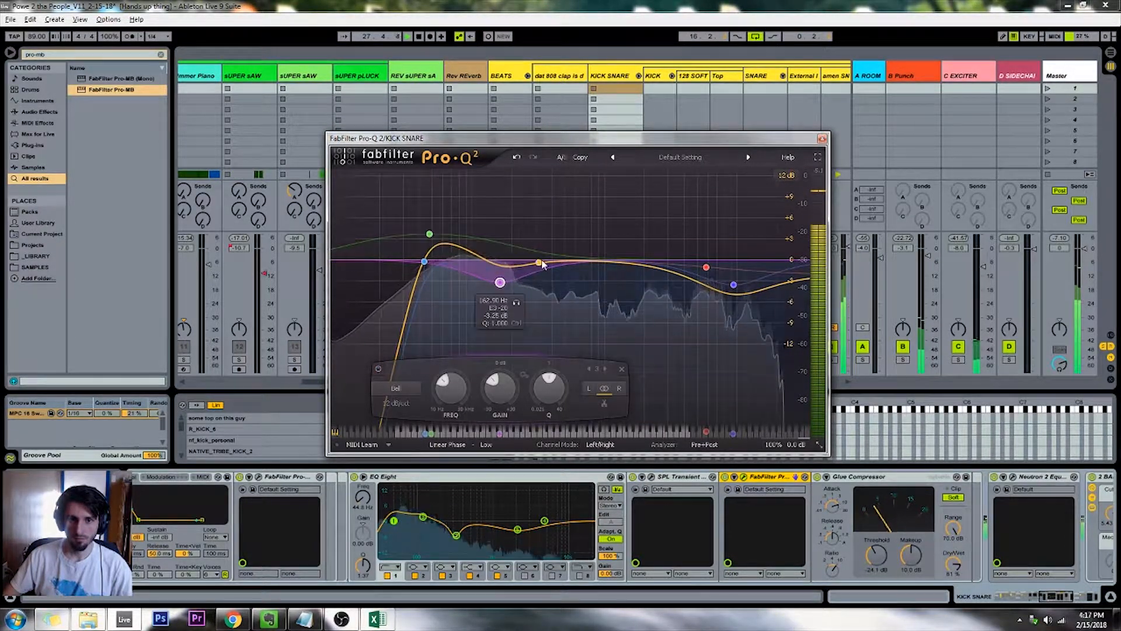
Add a bell band near 933 Hz in Pro-Q 2 and cut it by 3.58 dB
left_click(600, 264)
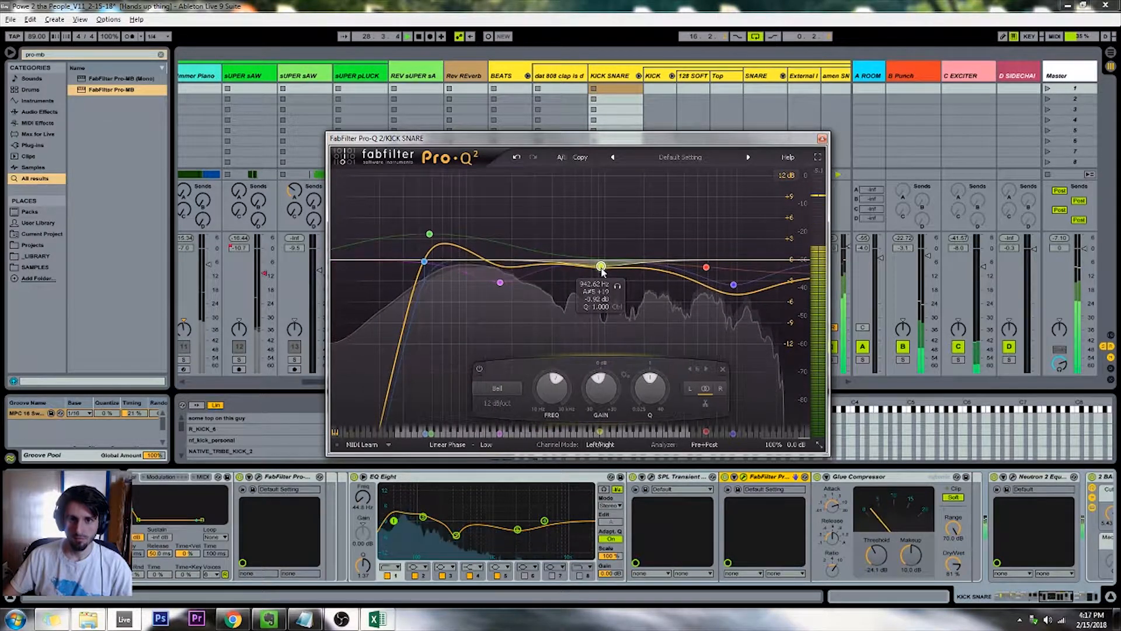
left_click_drag(601, 265, 600, 285)
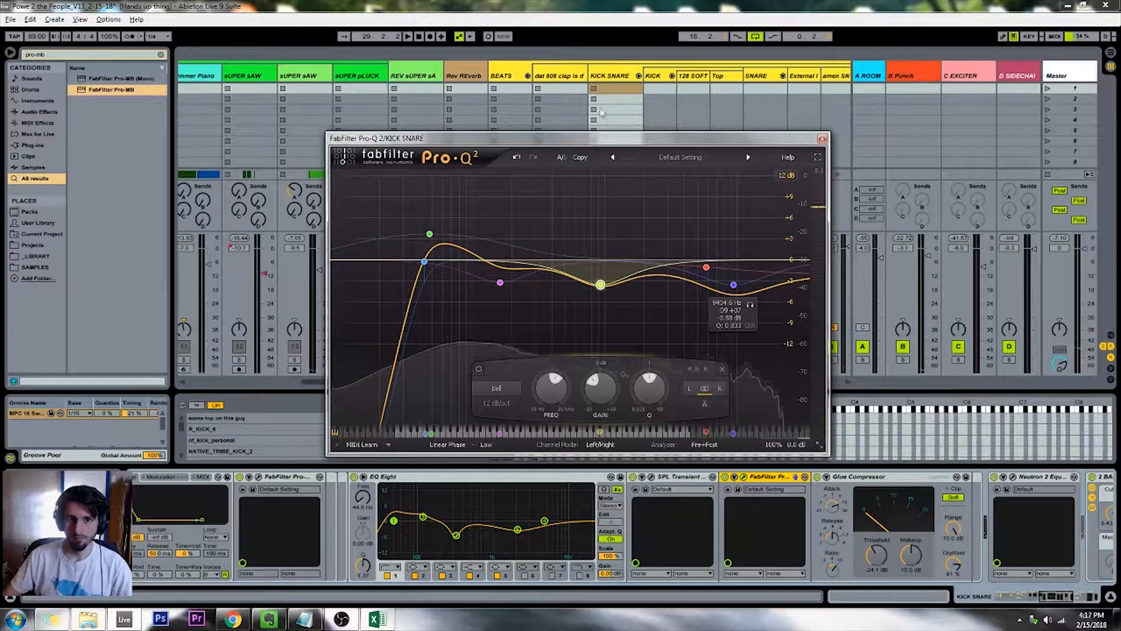
Remove the bell band near 933 Hz from Pro-Q 2 on the KICK SNARE track and close its editor
left_click(722, 369)
left_click(733, 284)
left_click(822, 140)
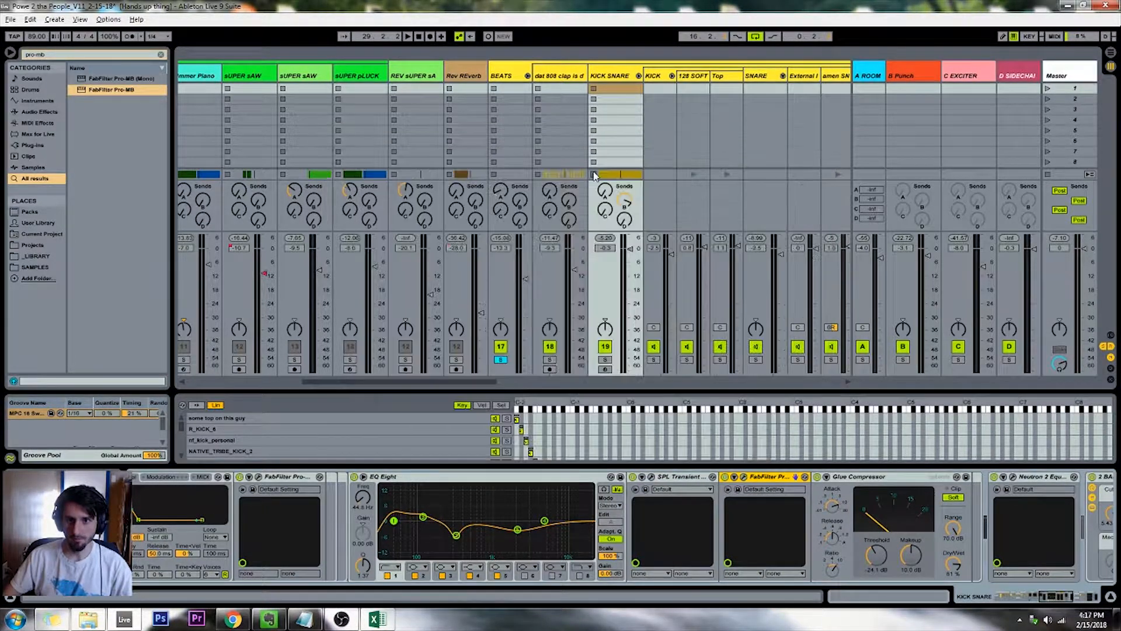
Switch to the arrangement and examine the beat tracks at the start of the drop, down to the short clip on 25 Audio
key("Tab")
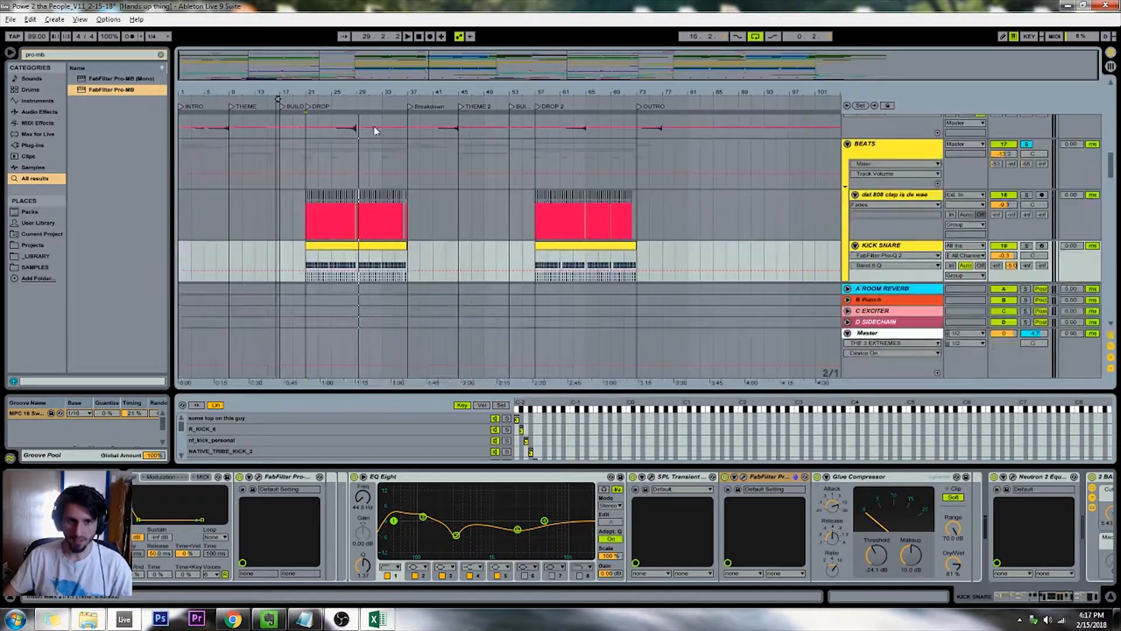
scroll(308, 113, "down", 2)
left_click(307, 109)
left_click(303, 138)
key("plus")
key("plus")
key("plus")
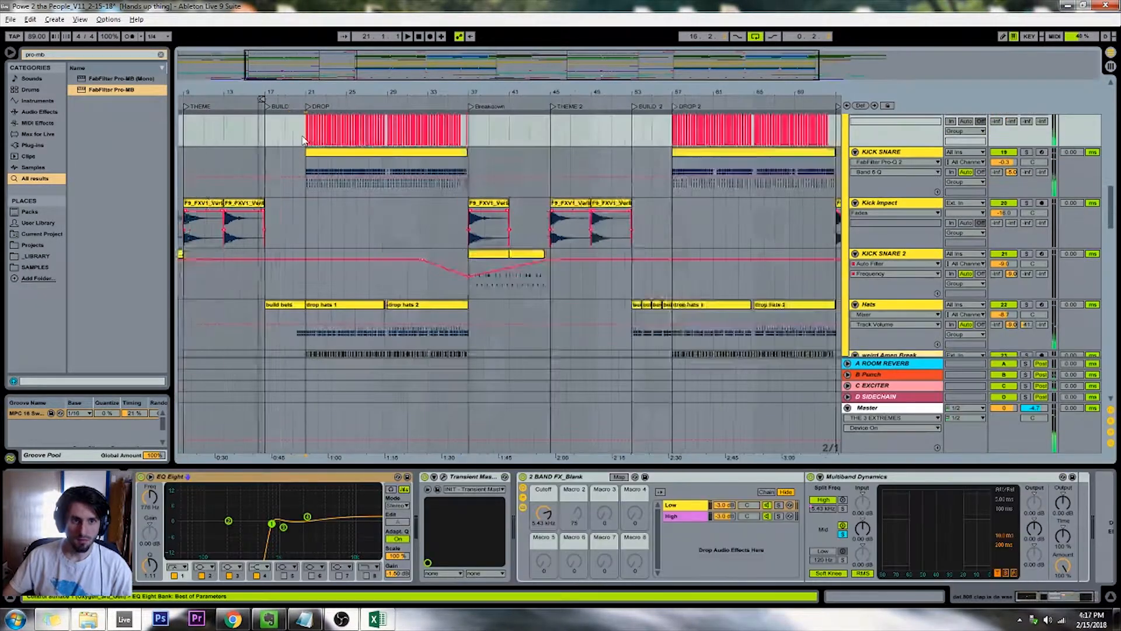
key("plus")
key("plus")
key("plus")
key("plus")
scroll(303, 140, "down", 7)
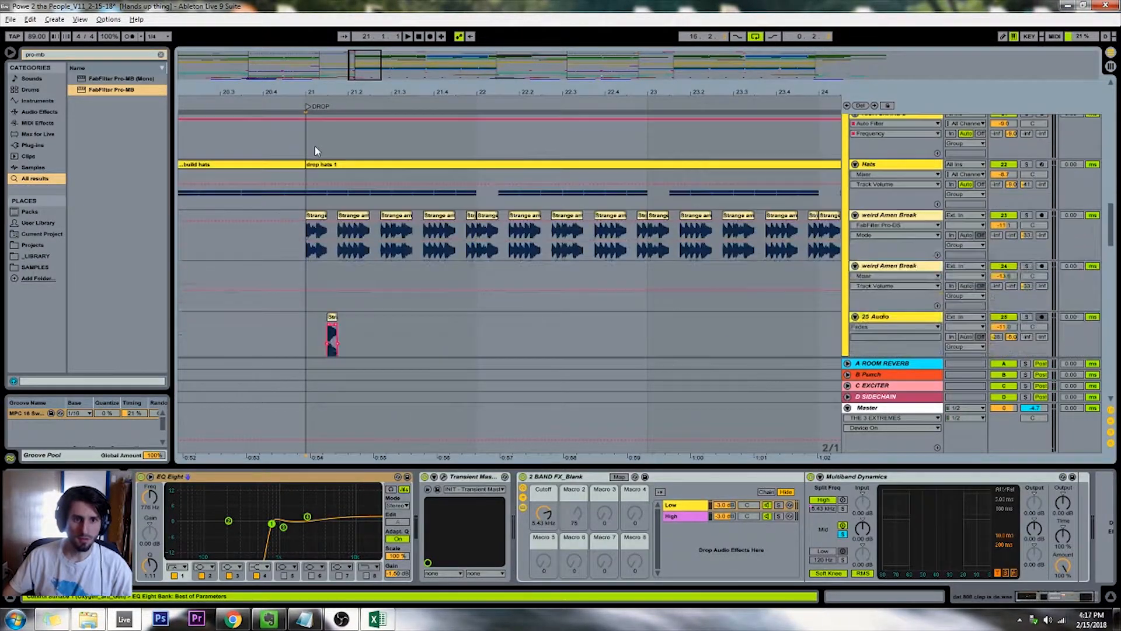
left_click(329, 261)
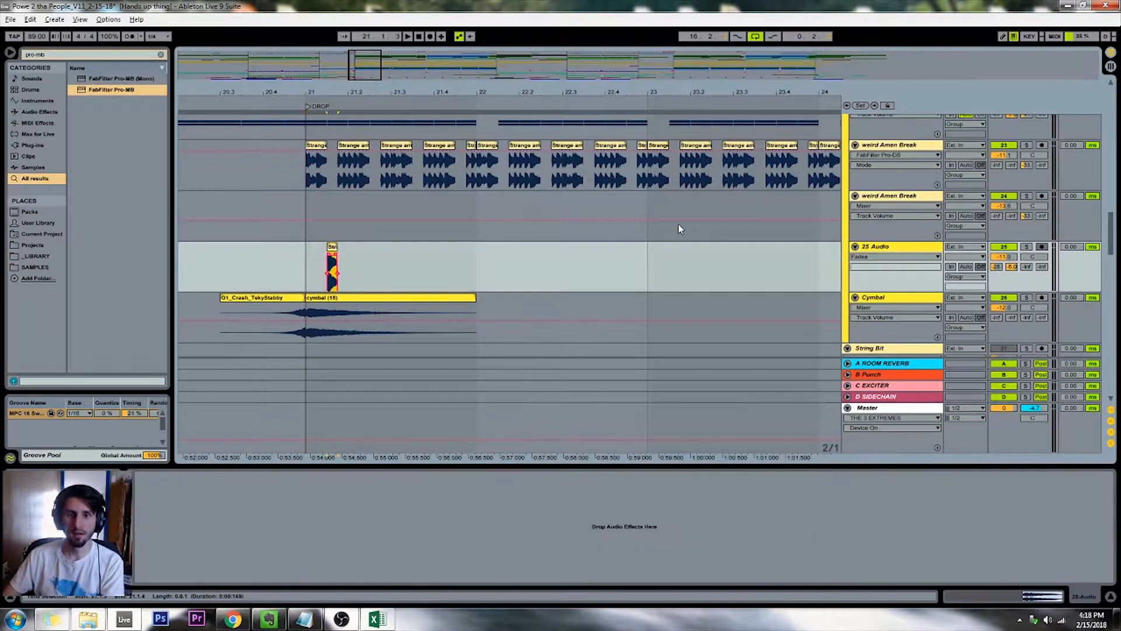
left_click(890, 248)
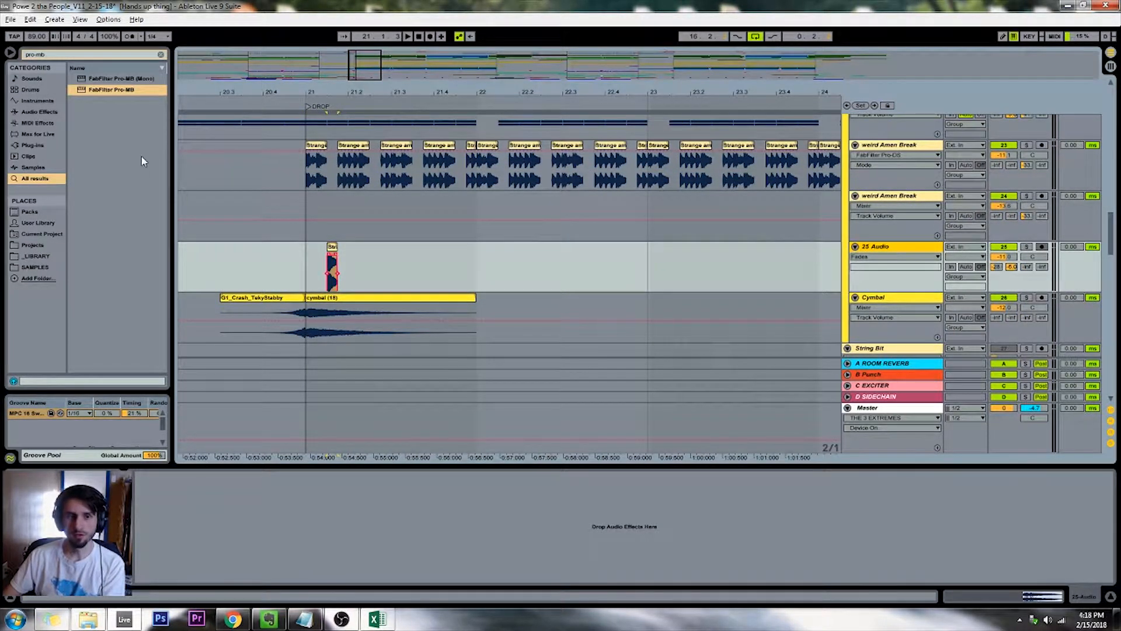
Delete the short clip at the start of the drop on 25 Audio, and delete the emptied track
left_click_drag(357, 69, 362, 58)
scroll(375, 173, "up", 4)
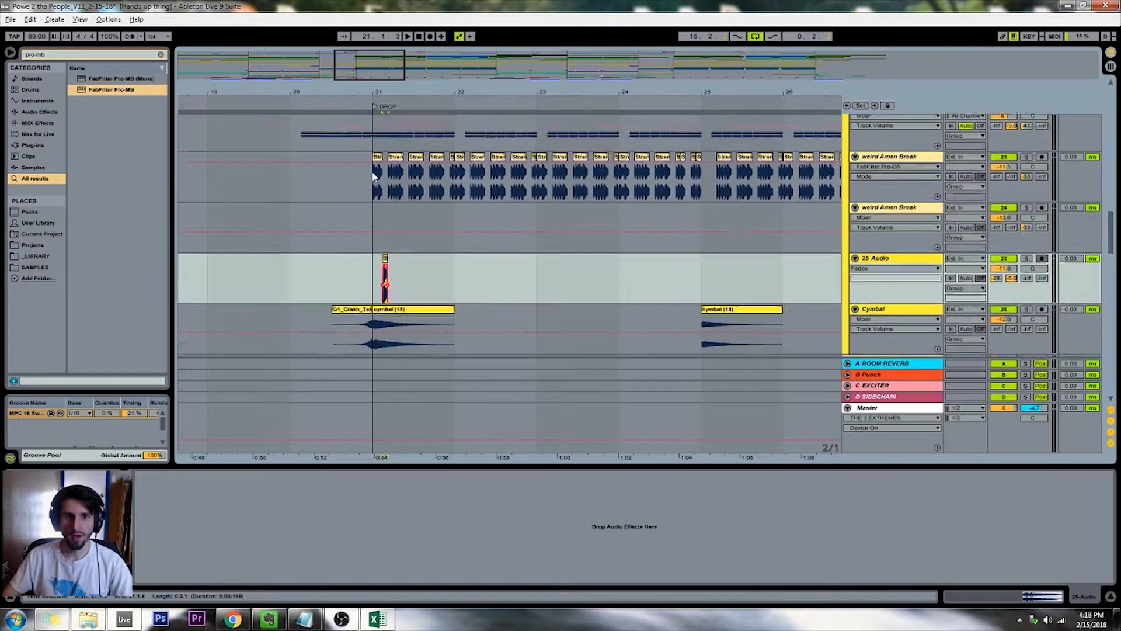
mouse_move(378, 235)
left_mouse_down()
mouse_move(771, 254)
mouse_move(592, 255)
left_mouse_up()
left_click(535, 289)
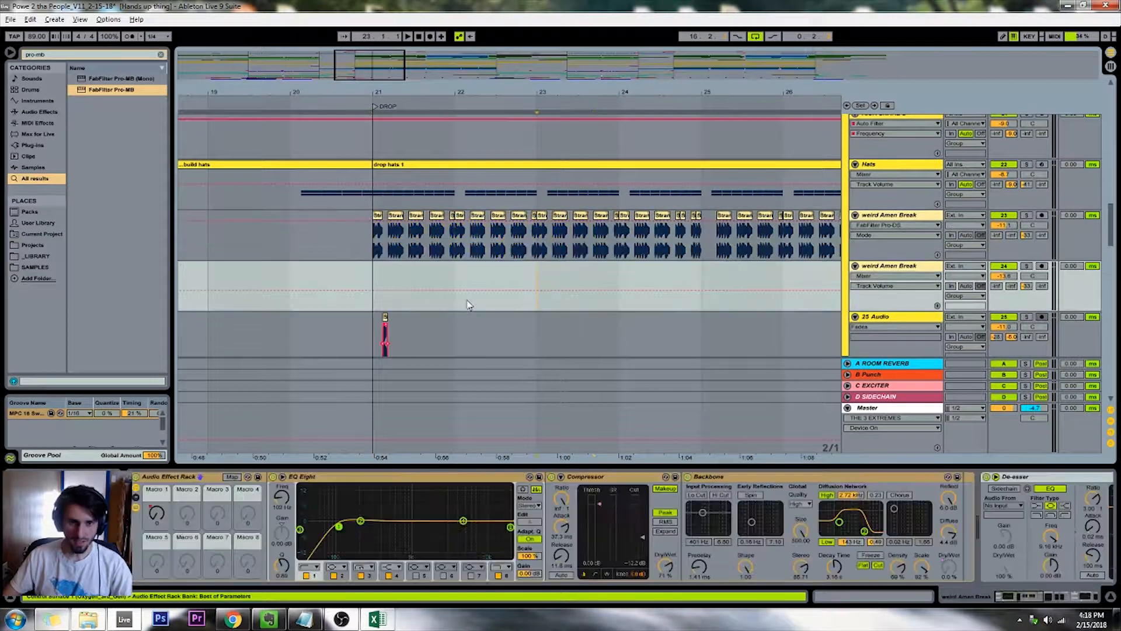
left_click_drag(392, 328, 345, 332)
left_click(896, 326)
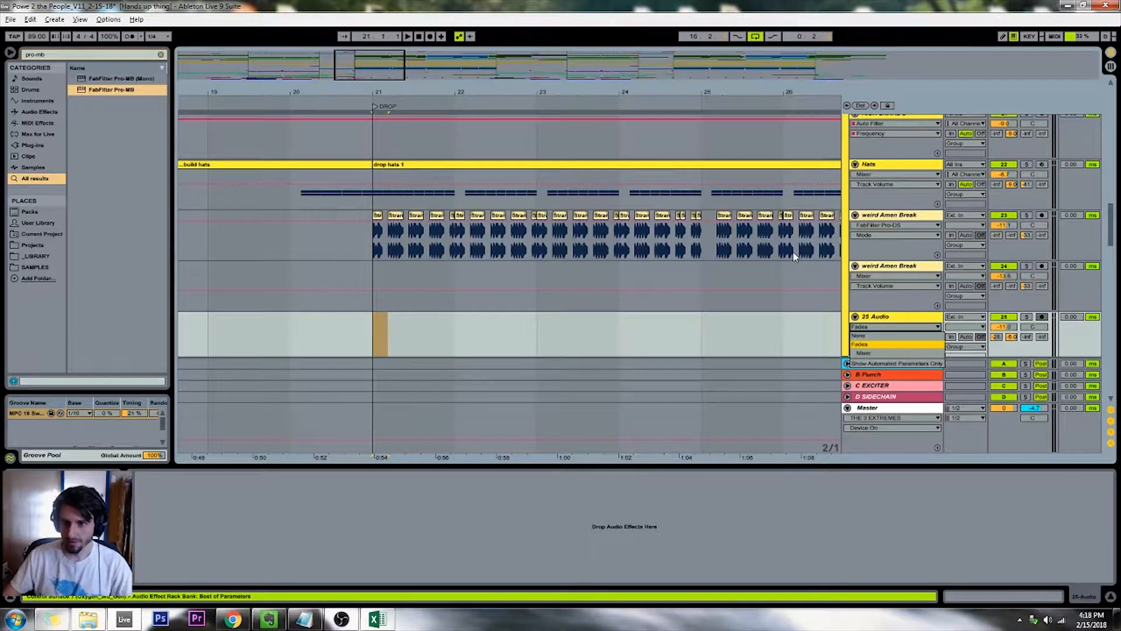
left_click(884, 323)
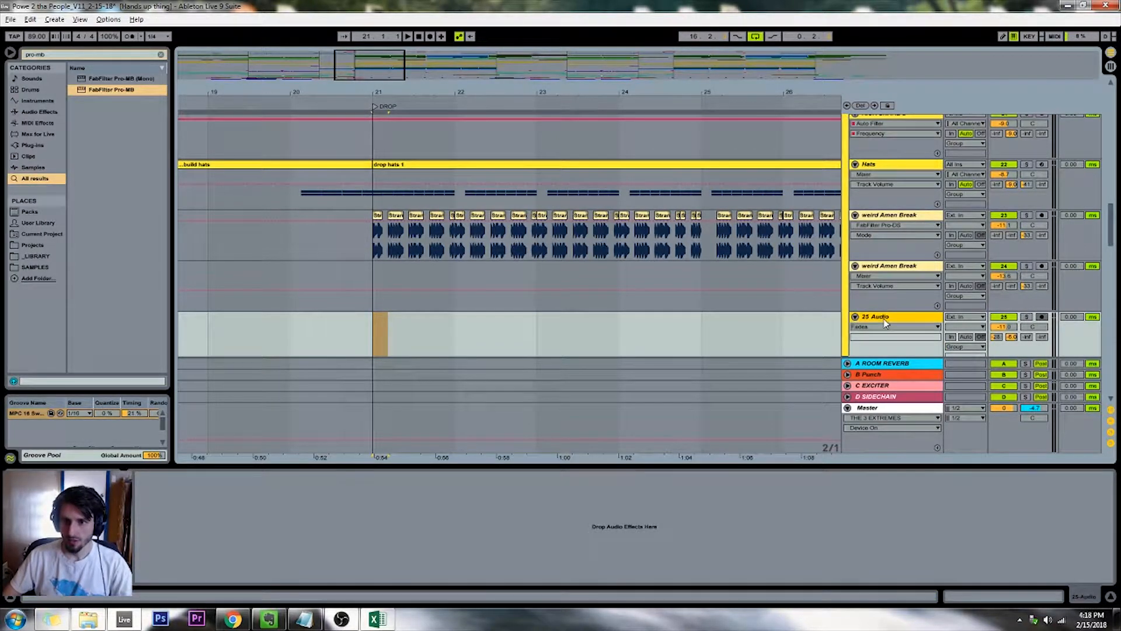
scroll(672, 298, "up", 6)
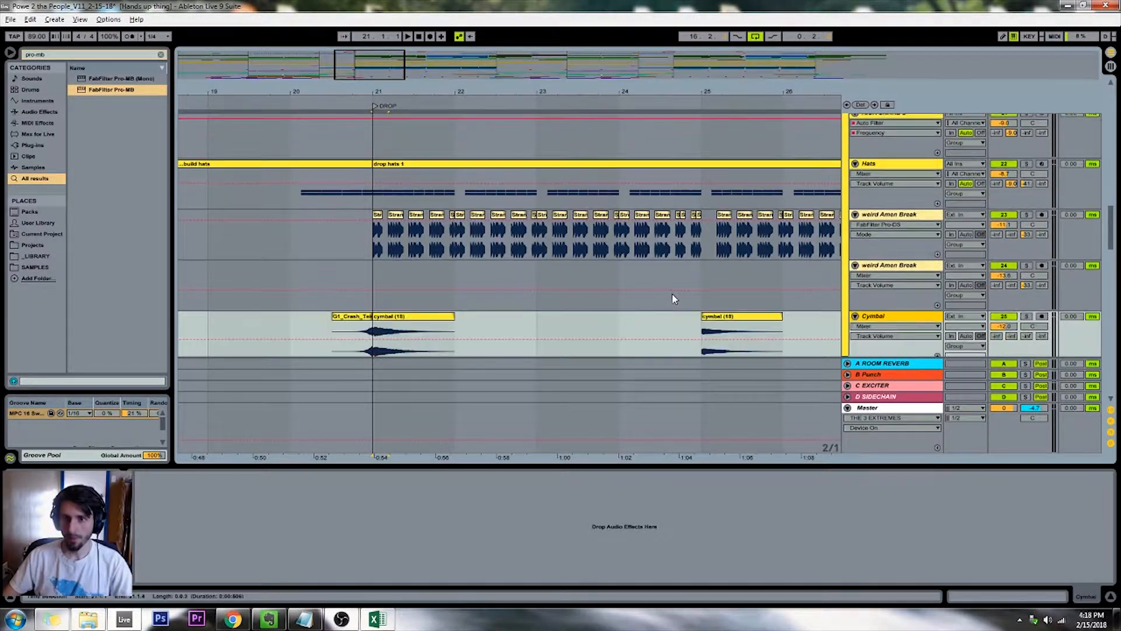
Rename the second weird Amen Break track, number 24, as "Amen Break build"
left_click(898, 235)
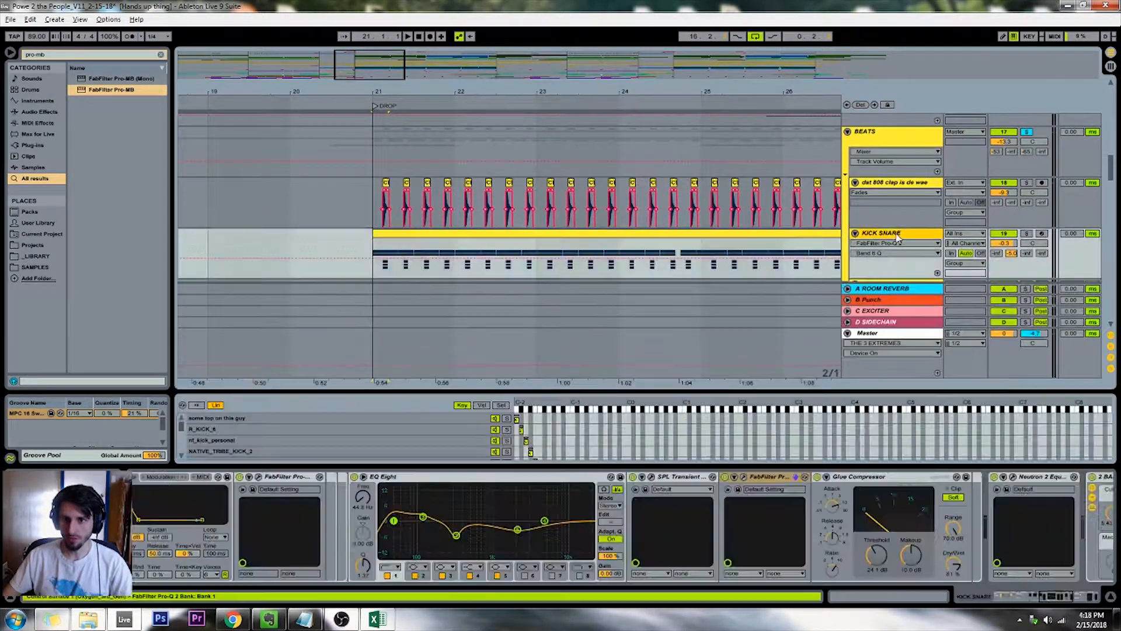
scroll(802, 292, "down", 5)
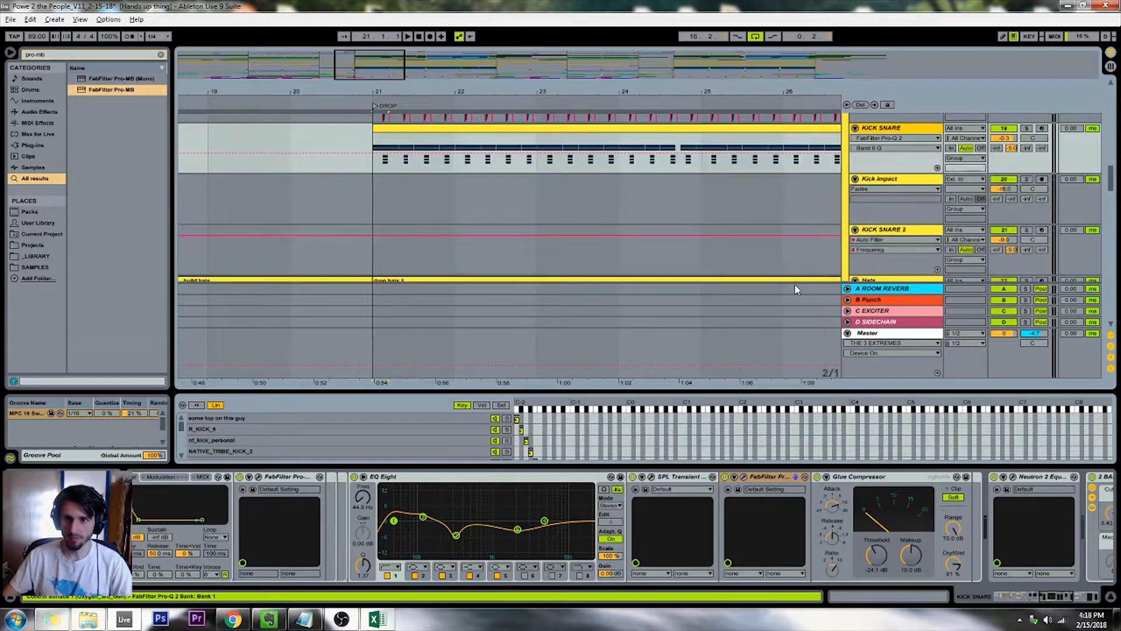
left_click_drag(381, 61, 426, 35)
left_click(912, 266)
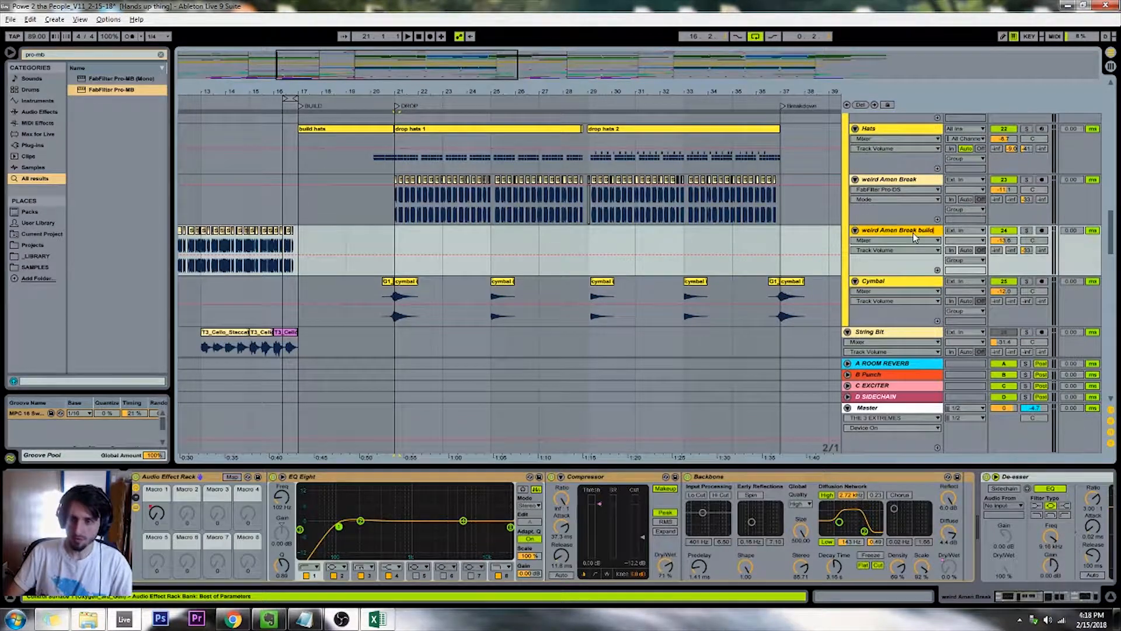
key("Return")
Duplicate the Riser 2 clip into the second build and the Riser 1 clips into THEME 2
scroll(913, 232, "down", 3)
left_click_drag(428, 75, 465, 45)
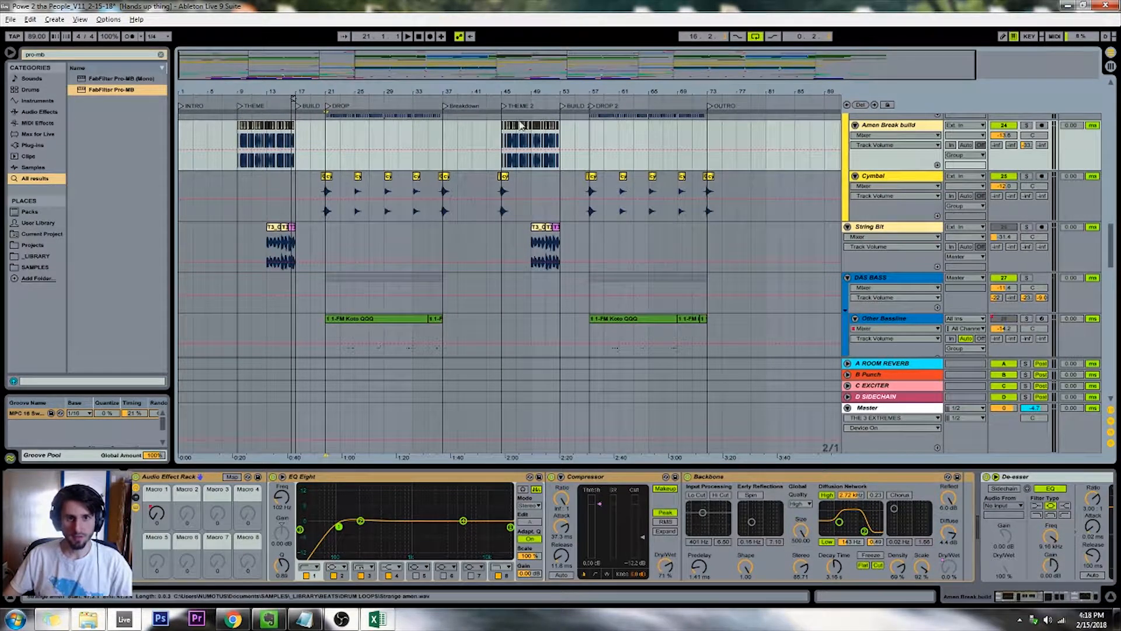
scroll(504, 125, "down", 10)
scroll(474, 137, "down", 12)
scroll(356, 185, "up", 2)
left_click_drag(296, 232, 560, 233)
key("ctrl+d")
left_click(520, 236)
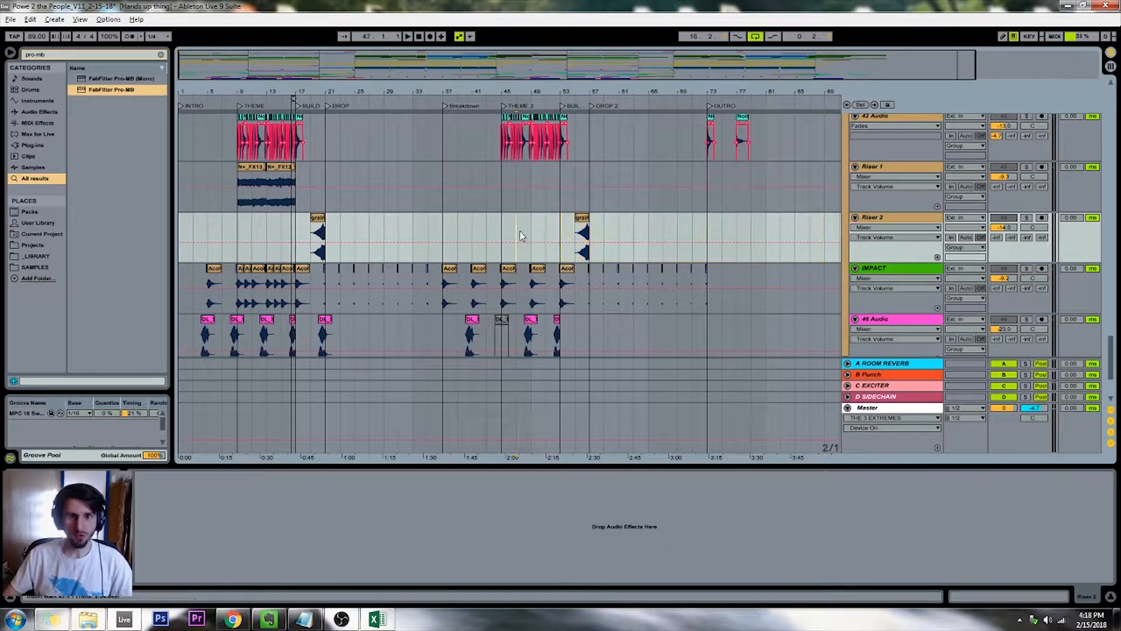
left_click_drag(237, 178, 499, 179)
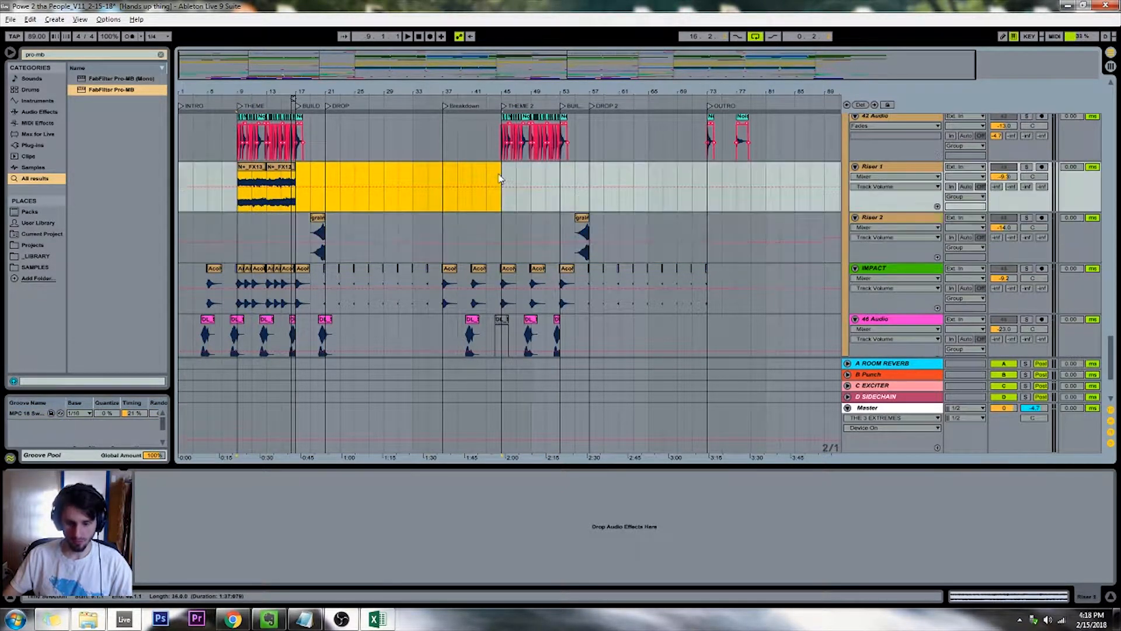
Search the library for "rise" and replace the Riser 2 clips before both drops with the VFX1 Lazers Riser 27 sample
key("ctrl+f")
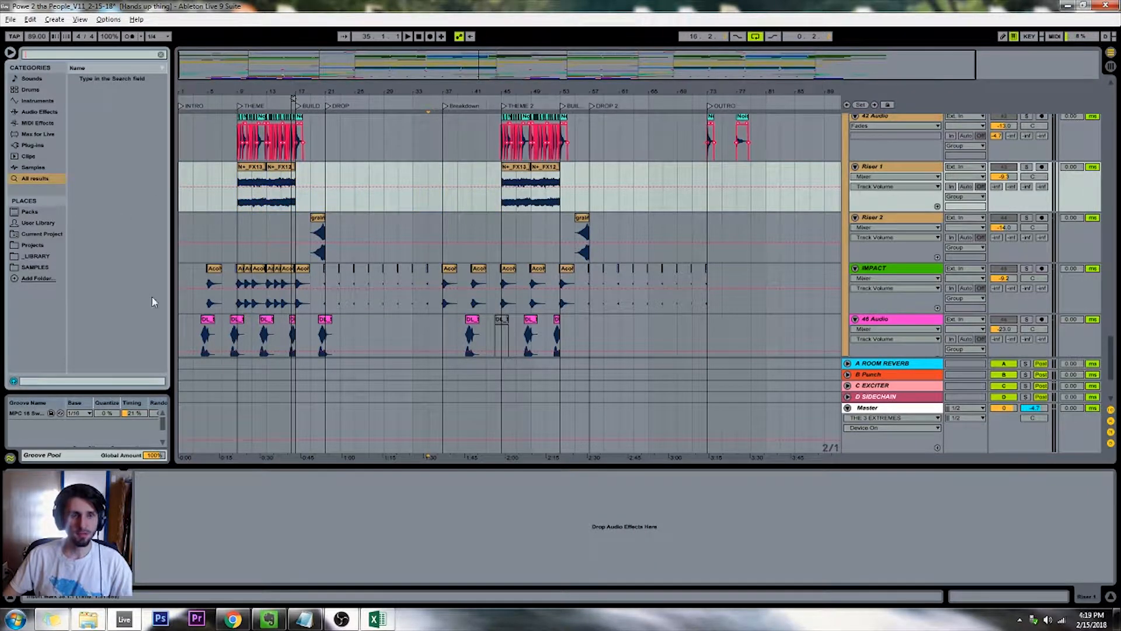
left_click(305, 226)
key("plus")
key("plus")
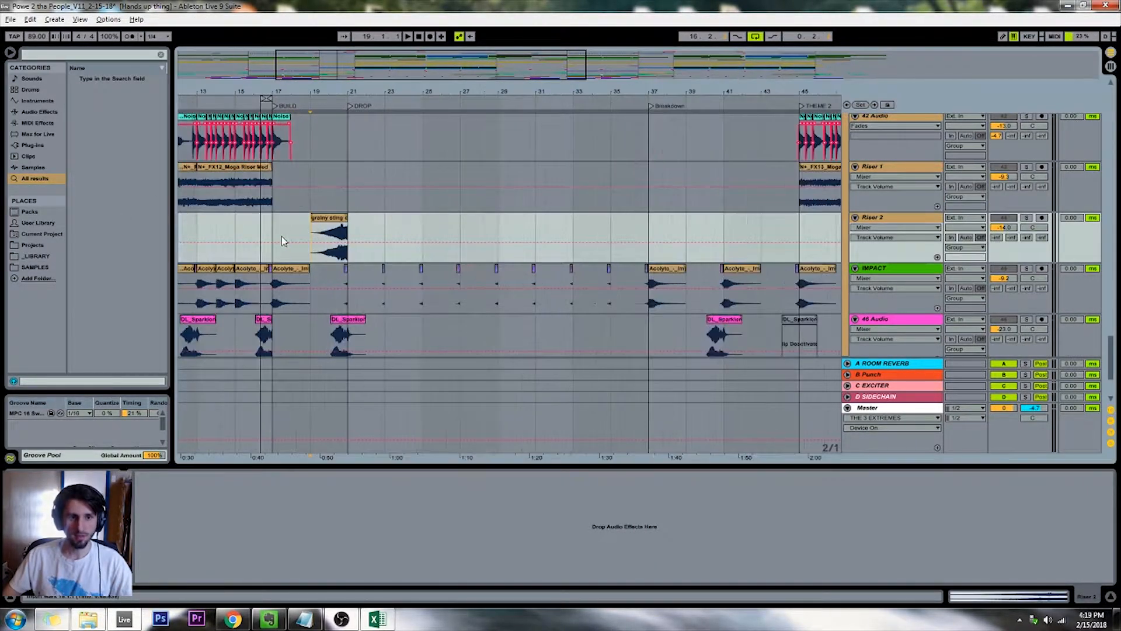
left_click(75, 54)
type("rise")
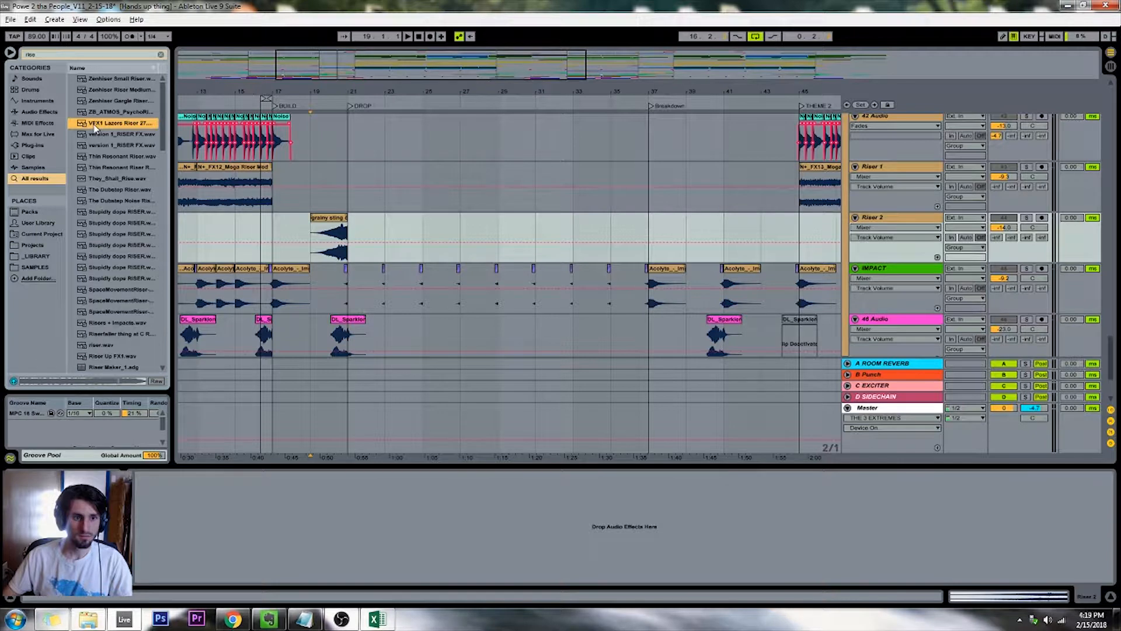
left_click_drag(95, 128, 311, 219)
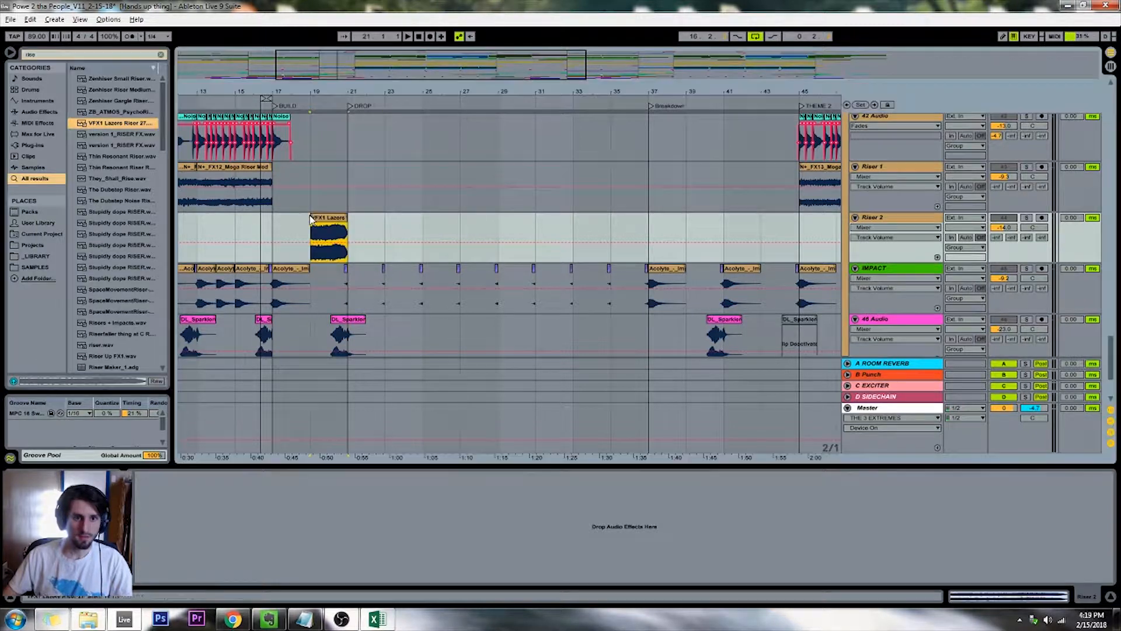
left_click_drag(364, 90, 362, 52)
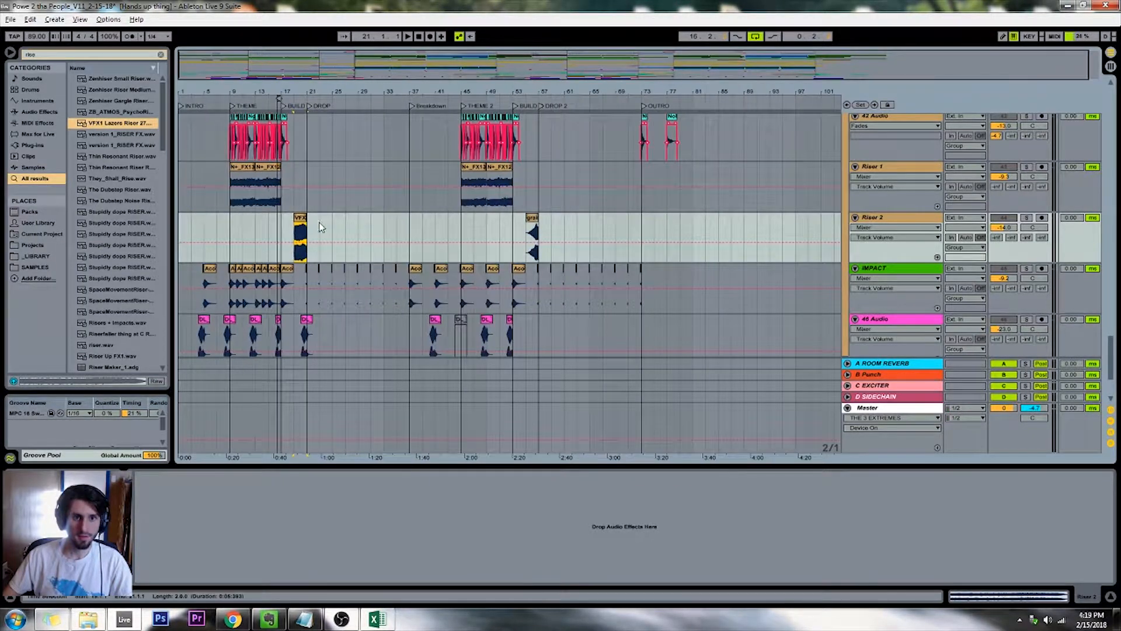
left_click_drag(303, 220, 535, 252)
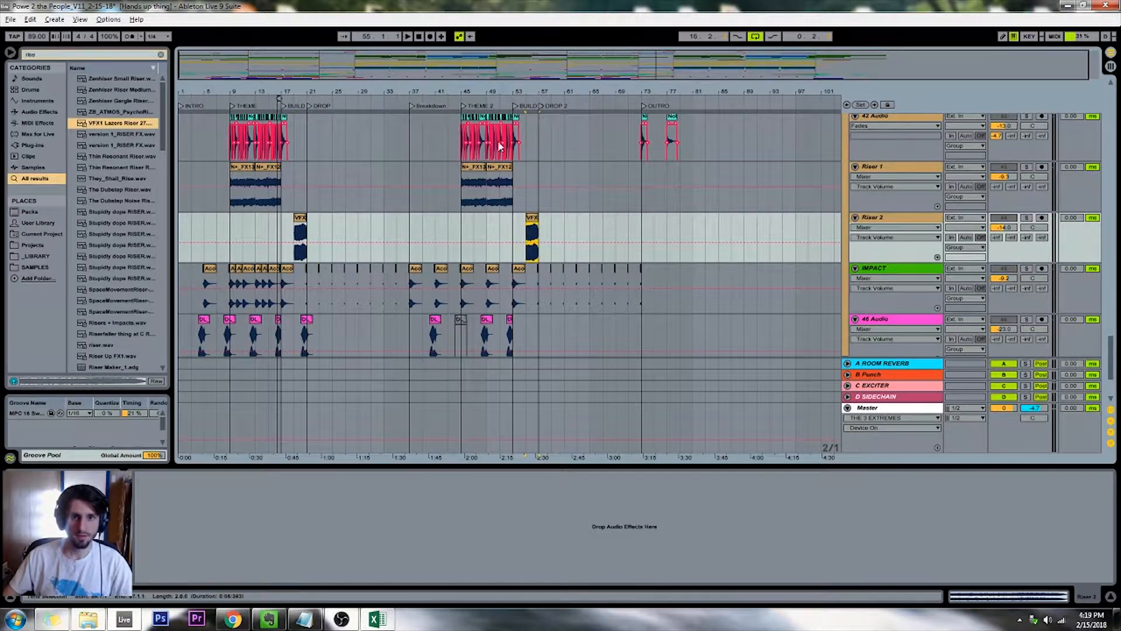
Play the song from the BUILD 2 marker into DROP 2 to audition the new riser
left_click(516, 107)
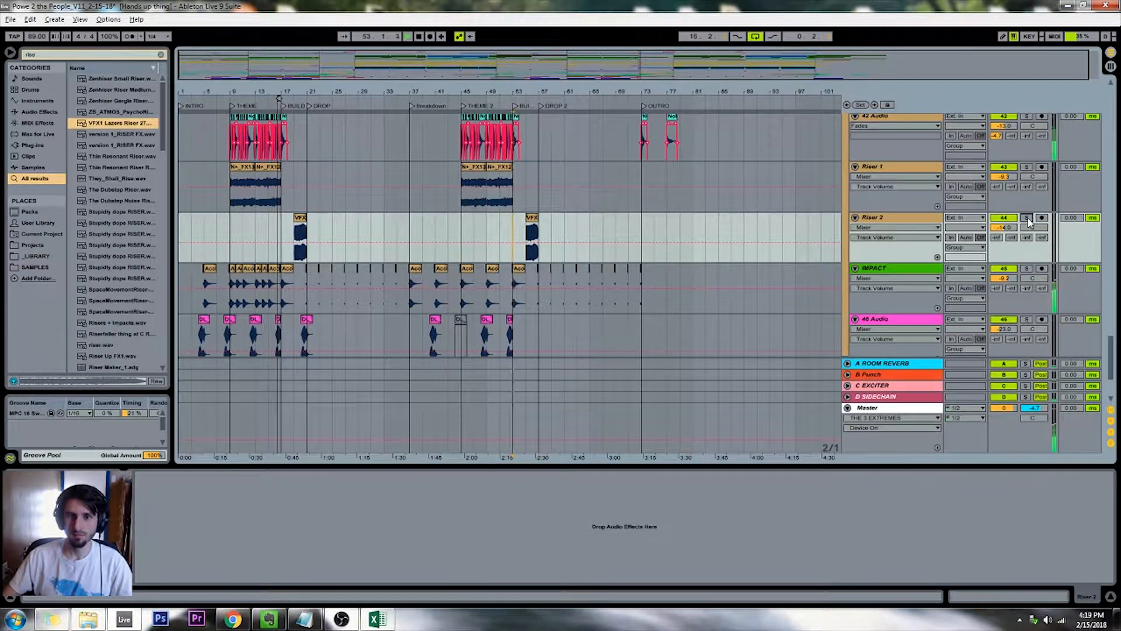
left_click(525, 199)
key("plus")
key("plus")
key("plus")
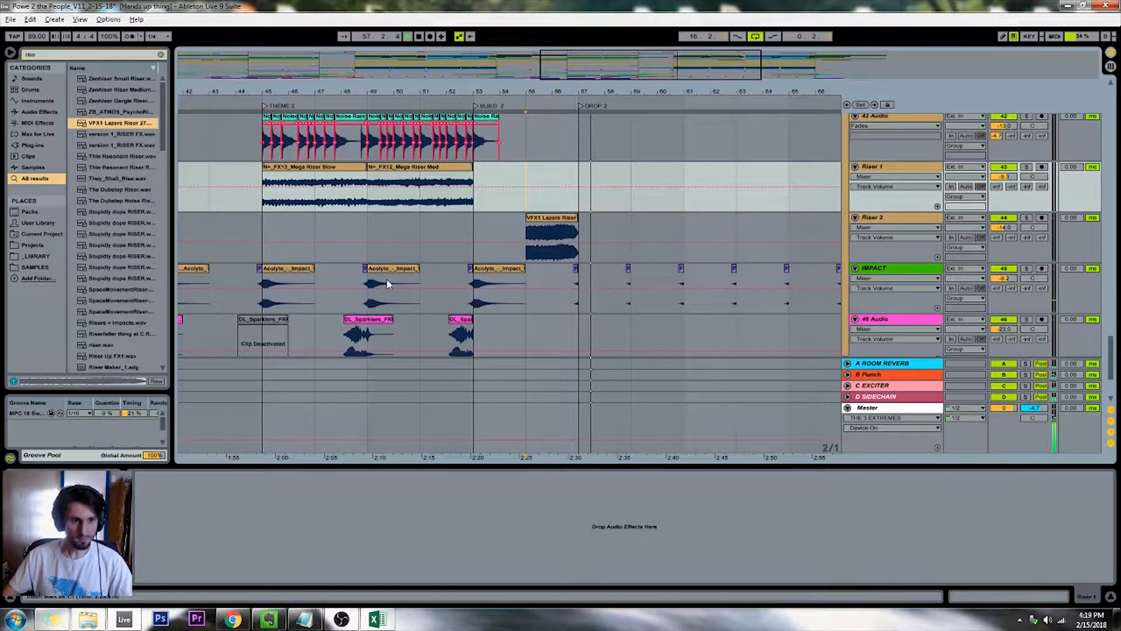
key("space")
Show the fades on the second VFX1 Lazers Riser clip, add a short fade-out and fade-in, and play it back
left_click(542, 222)
scroll(520, 217, "up", 3)
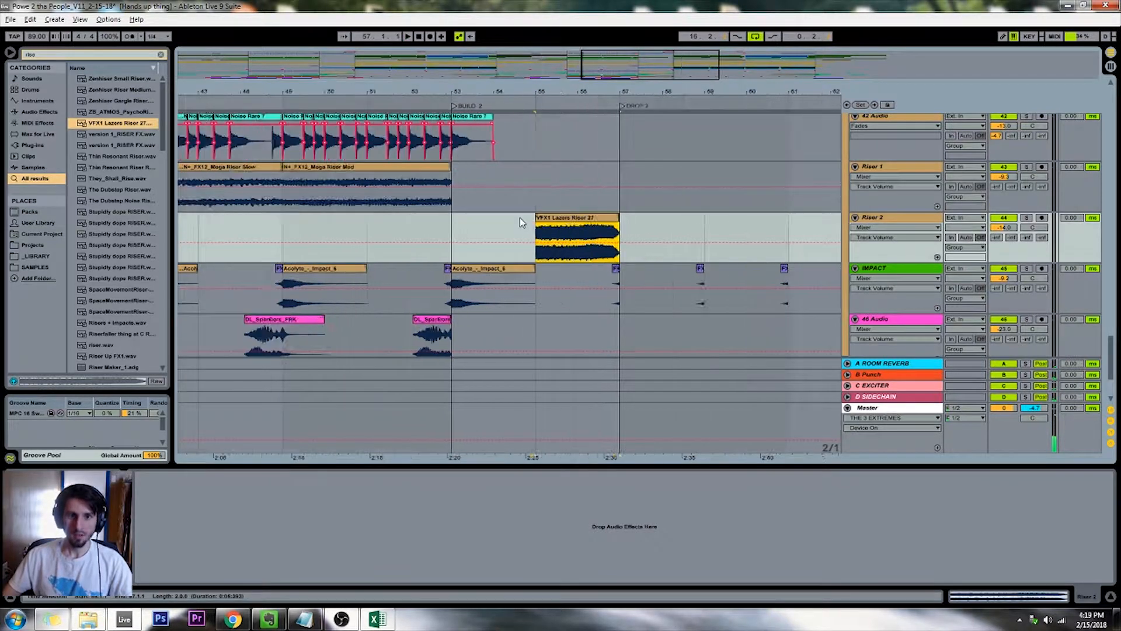
key("ctrl+alt+f")
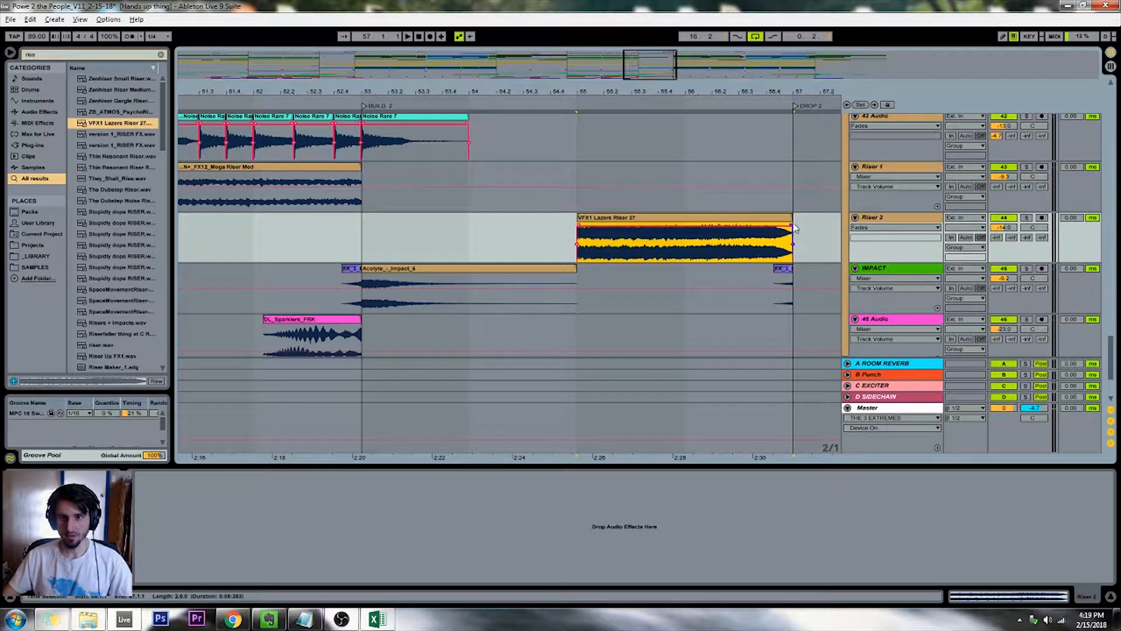
left_click_drag(785, 226, 776, 225)
left_click(567, 101)
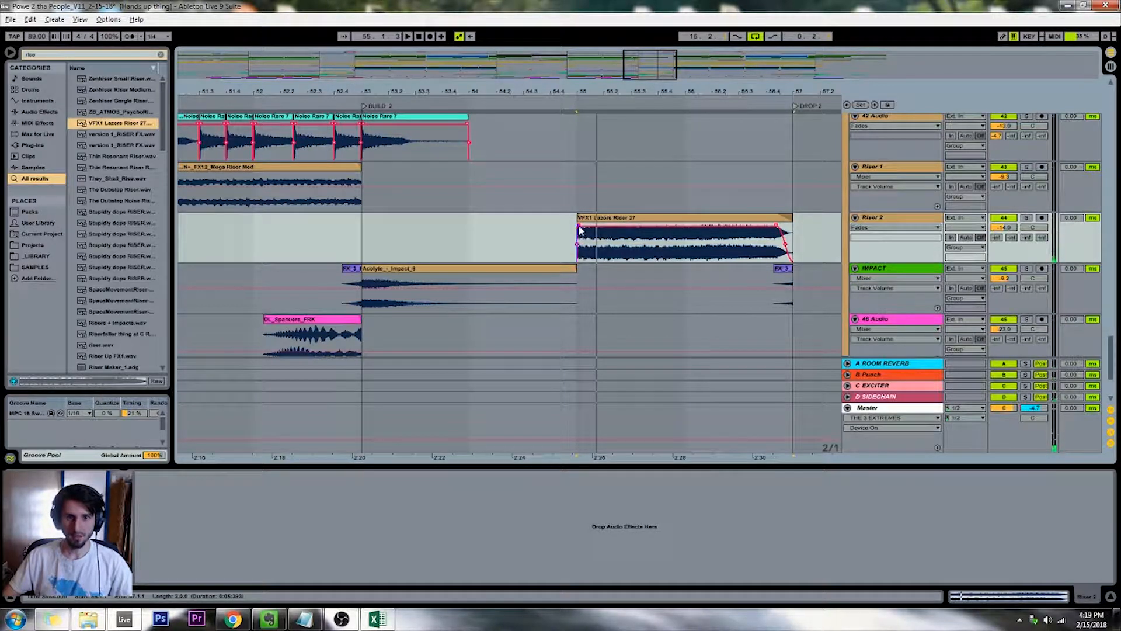
left_click(572, 101)
left_click(588, 230)
key("space")
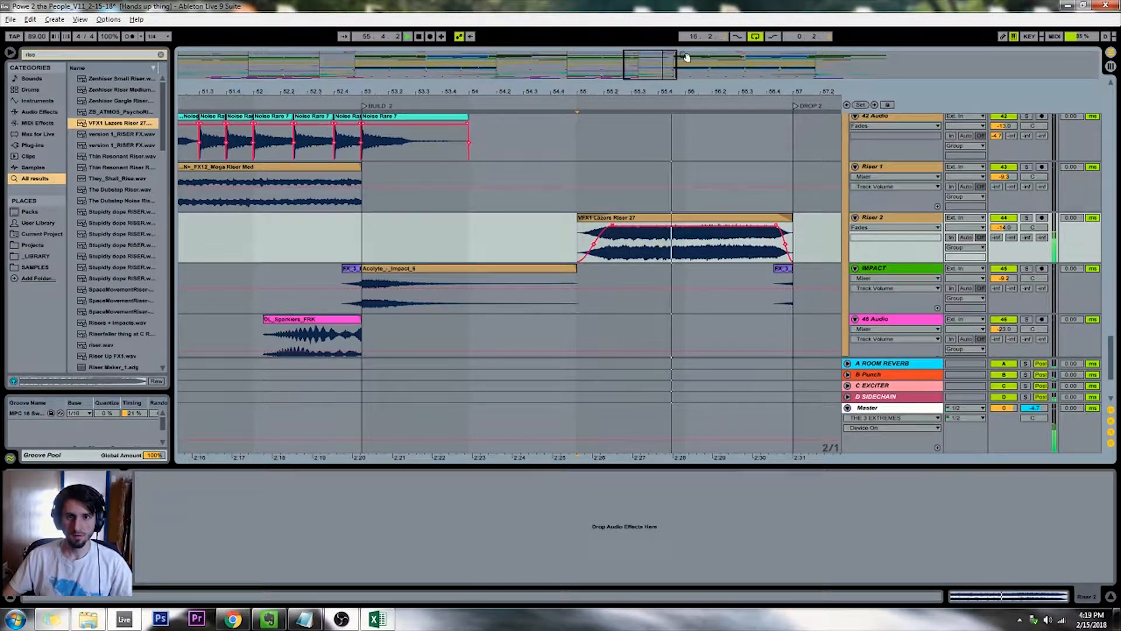
Lower the Riser 2 track volume to -17.0 dB and play the second build again
left_click_drag(671, 62, 680, 5)
key("space")
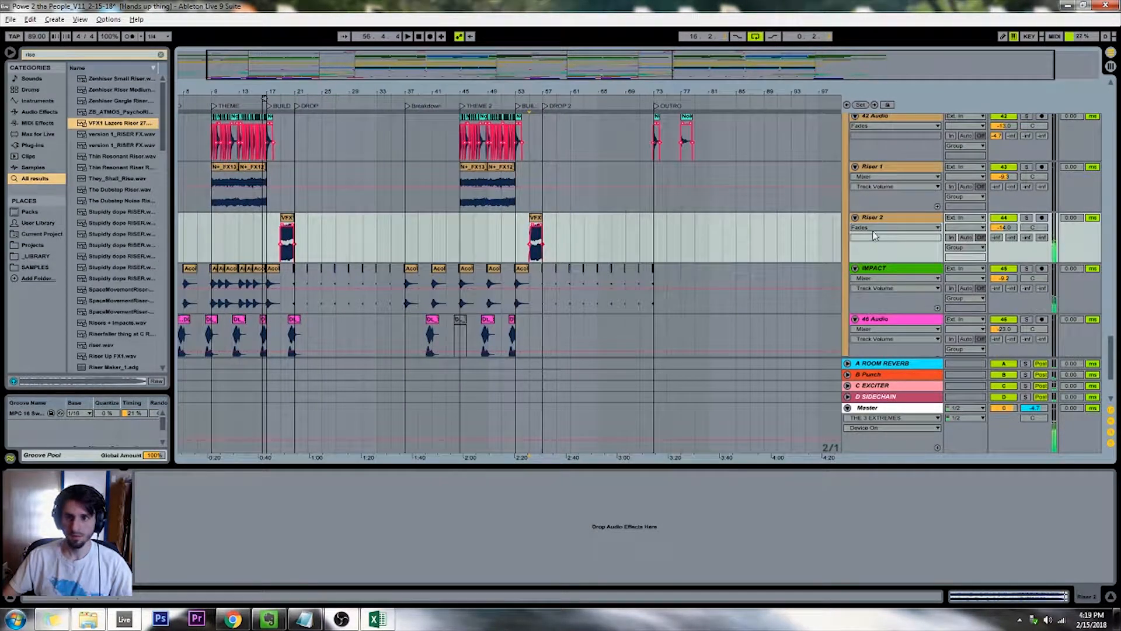
left_click(1002, 228)
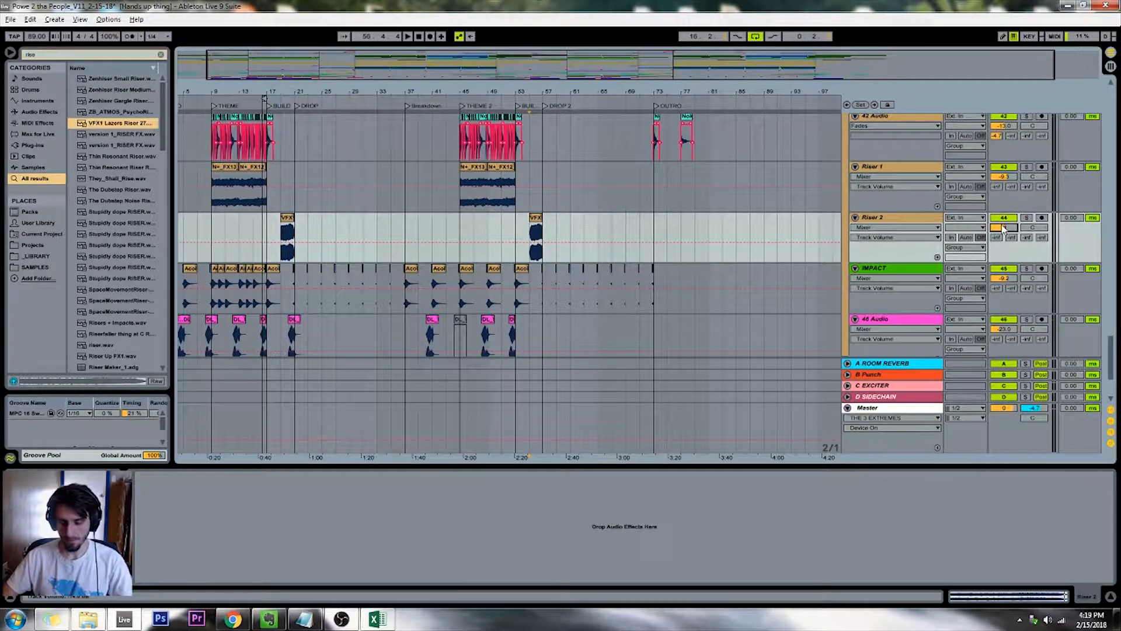
left_click_drag(1002, 228, 1003, 233)
key("space")
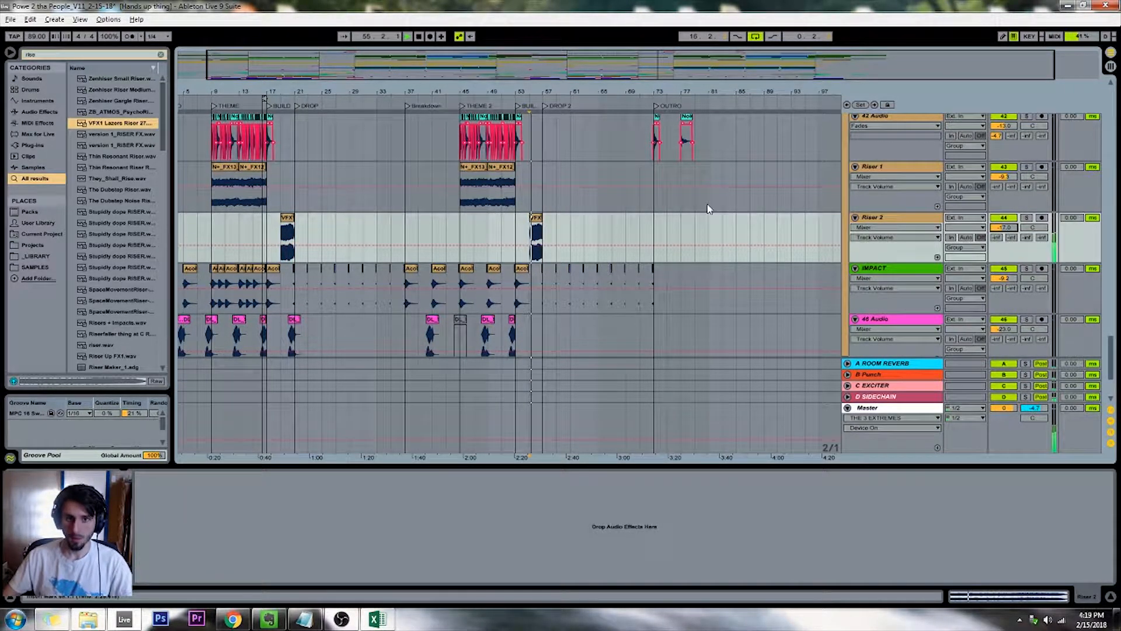
Stop playback and audition further riser samples in the search results, including Riser Up FX1 and the N+_GranularFlute files
left_click(550, 184)
scroll(546, 193, "up", 5)
scroll(541, 204, "down", 3)
scroll(541, 204, "down", 3)
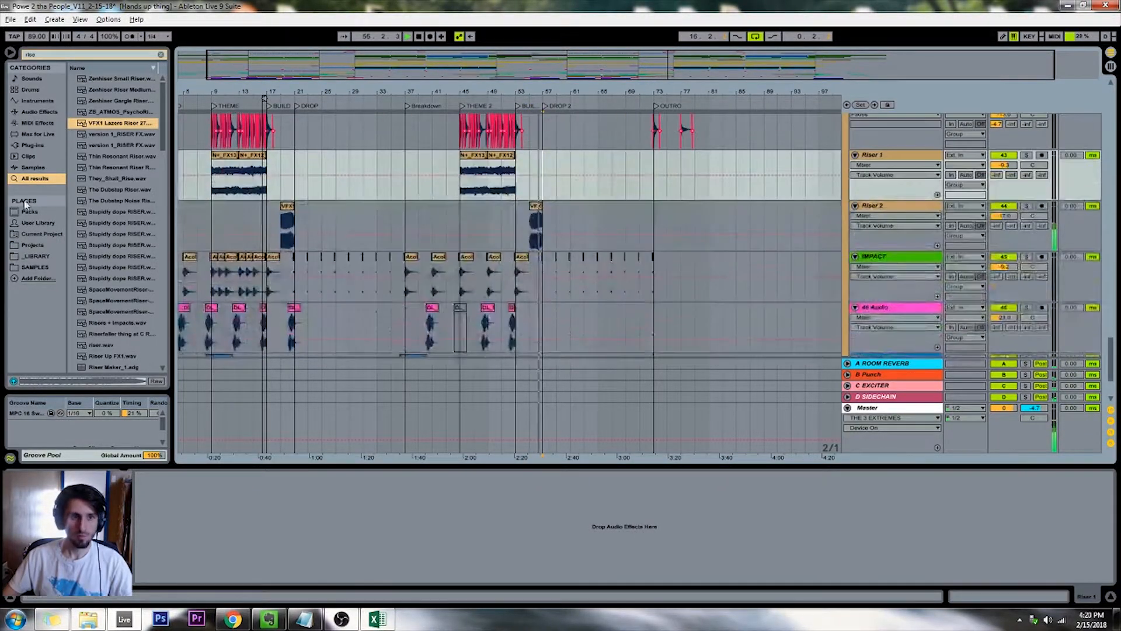
left_click(122, 356)
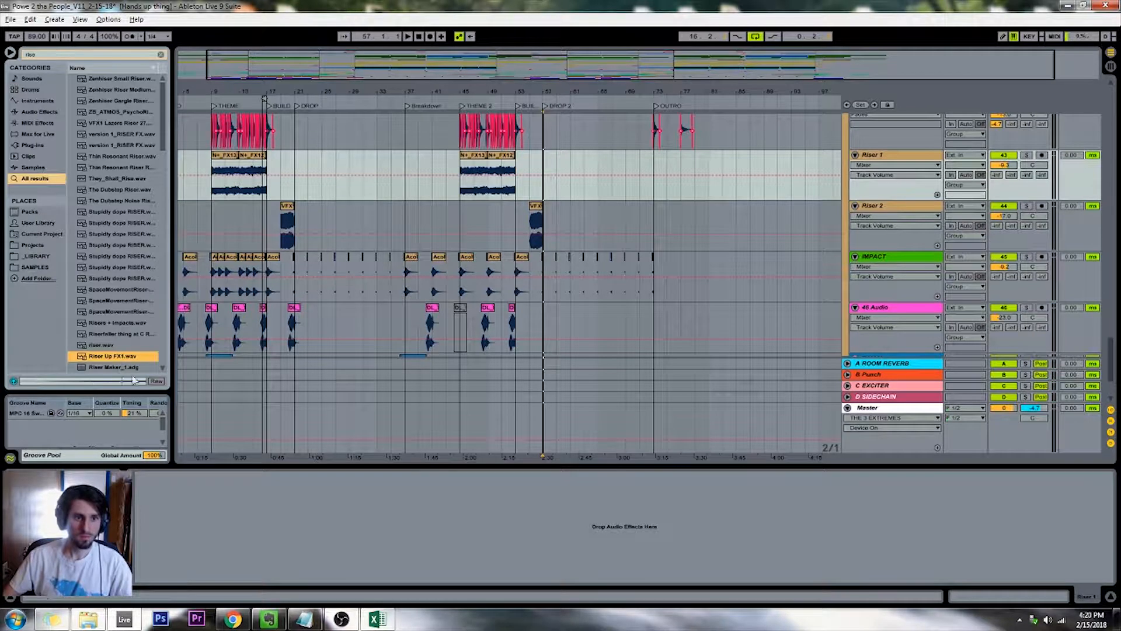
scroll(111, 262, "down", 15)
left_click(107, 344)
key("Up")
key("Up")
key("Up")
key("Up")
key("Up")
key("Up")
key("Up")
key("Up")
key("Up")
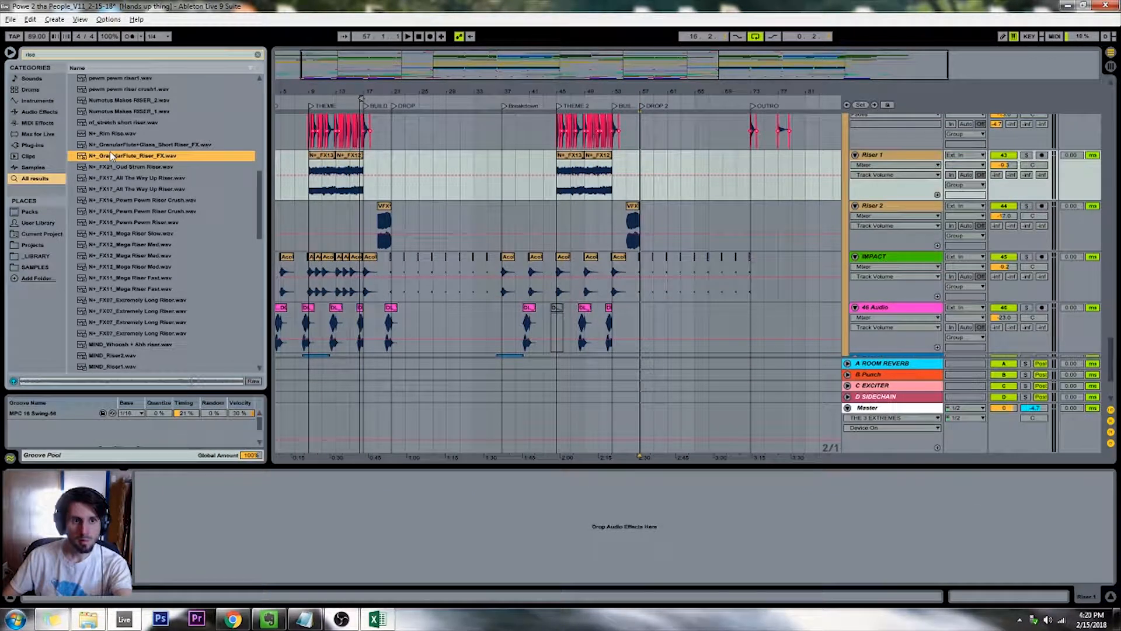
left_click(113, 148)
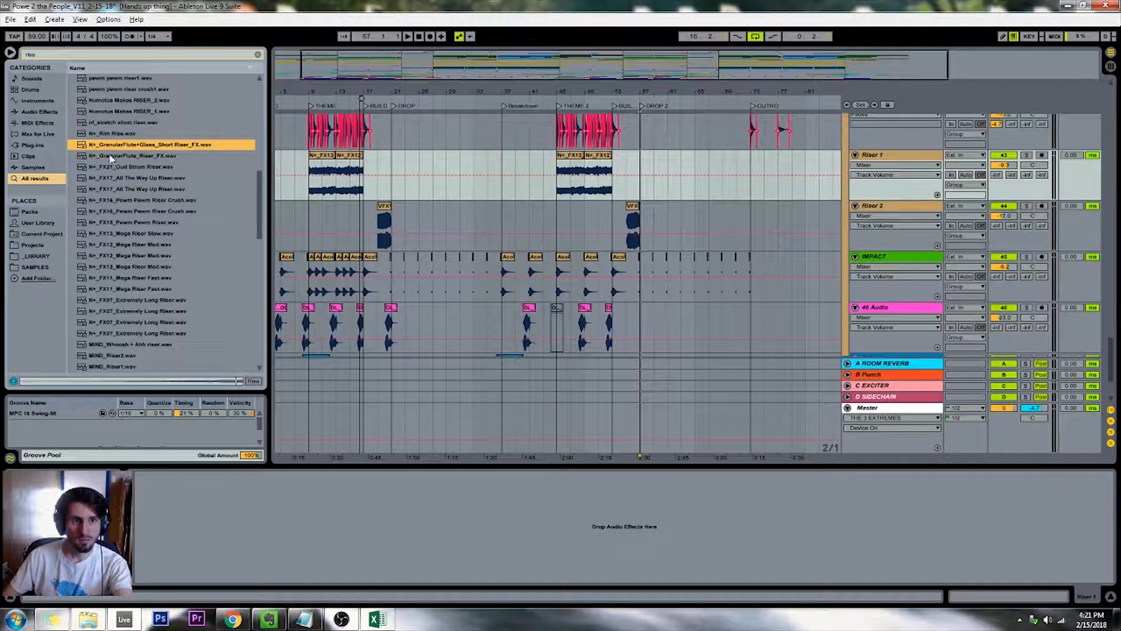
left_click(112, 156)
Place N+_GranularFlute_Riser_FX.wav on the Riser 2 track after the DROP 2 marker and duplicate that track
left_click_drag(110, 160, 686, 223)
left_click(906, 206)
key("ctrl+d")
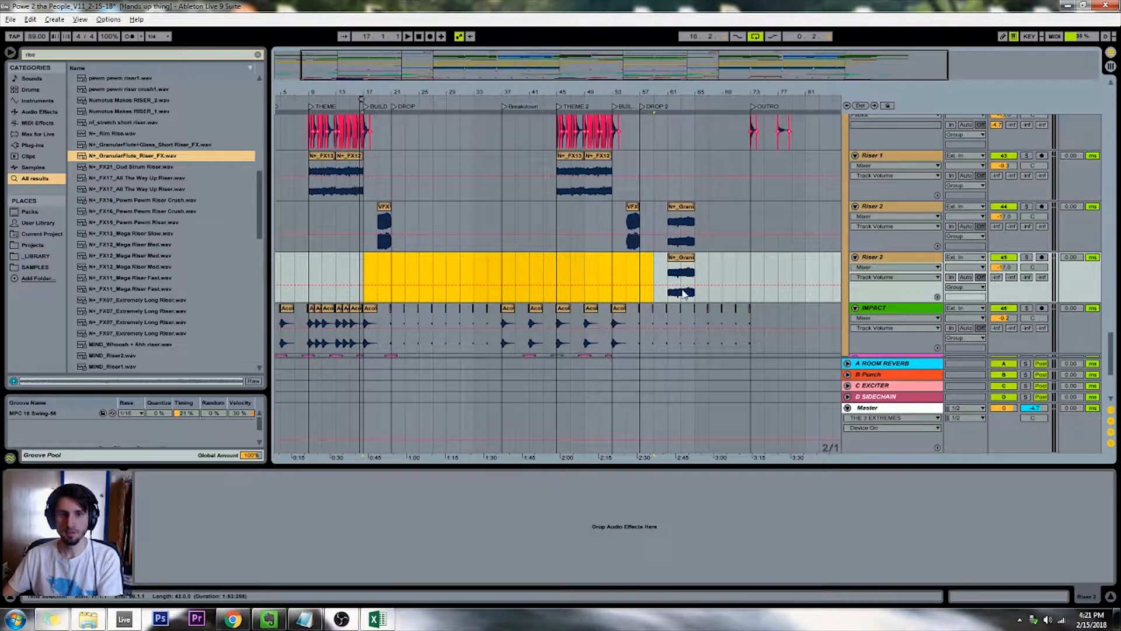
Move both GranularFlute riser clips onto the duplicated Riser 2 track, starting at the BUILD 2 and BUILD markers, and play the first build
left_click_drag(680, 274, 625, 274)
left_click(680, 213)
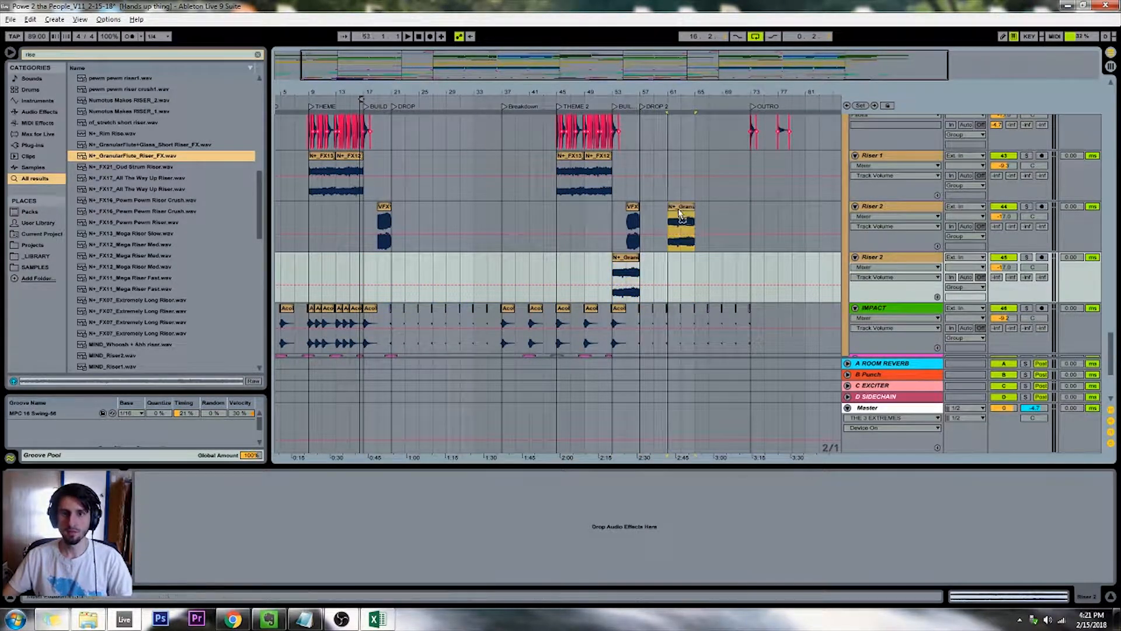
left_click_drag(680, 213, 376, 264)
key("space")
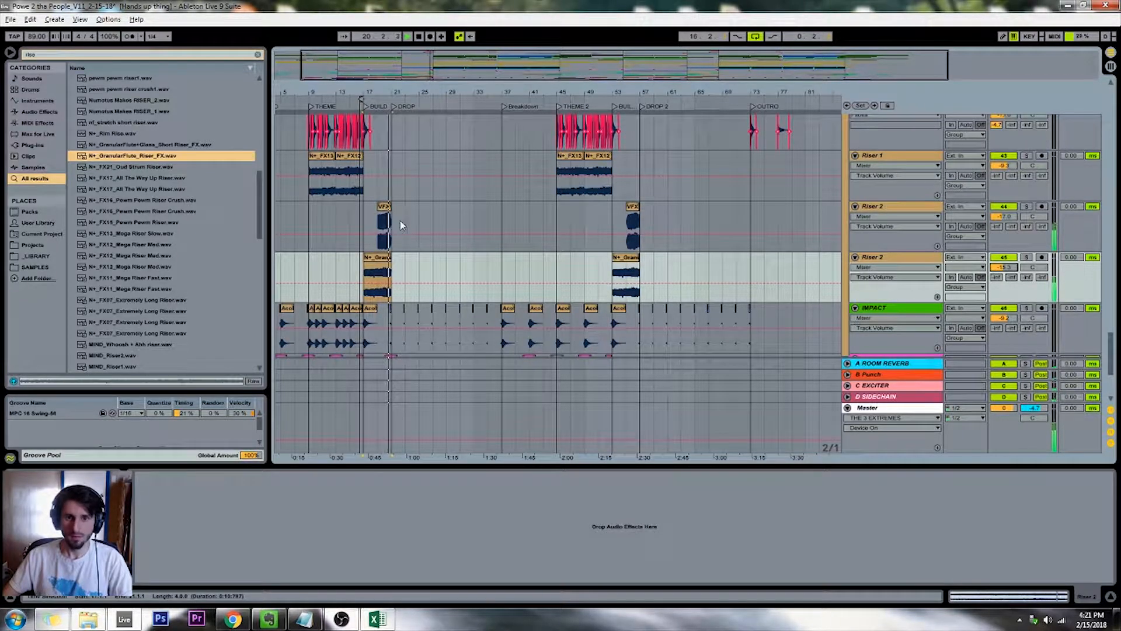
Stop playback, show the fades on the original Riser 2 track and give both VFX1 Lazers Riser clips a long curved fade-in
left_click(362, 221)
key("plus")
key("plus")
key("plus")
key("space")
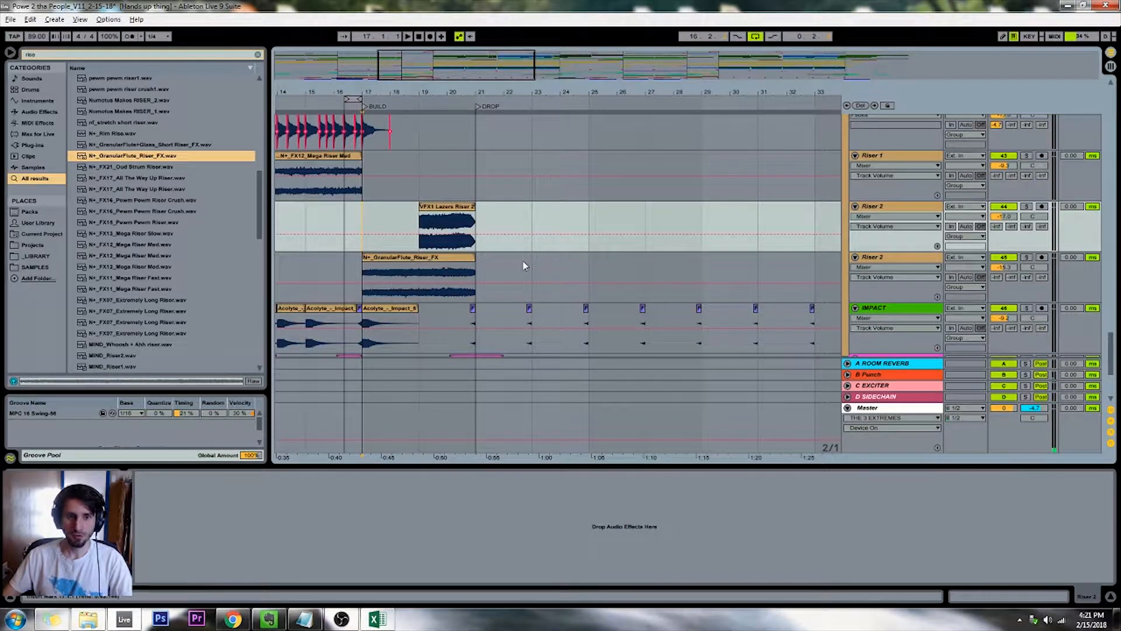
key("alt+f")
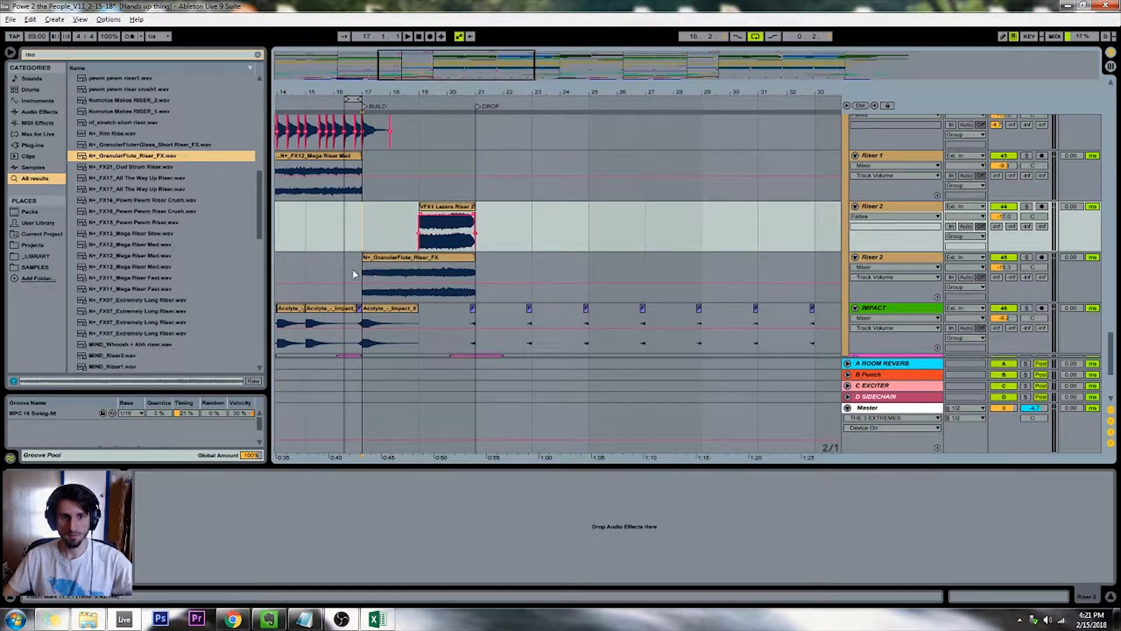
left_click_drag(431, 216, 468, 220)
left_click_drag(428, 62, 623, 66)
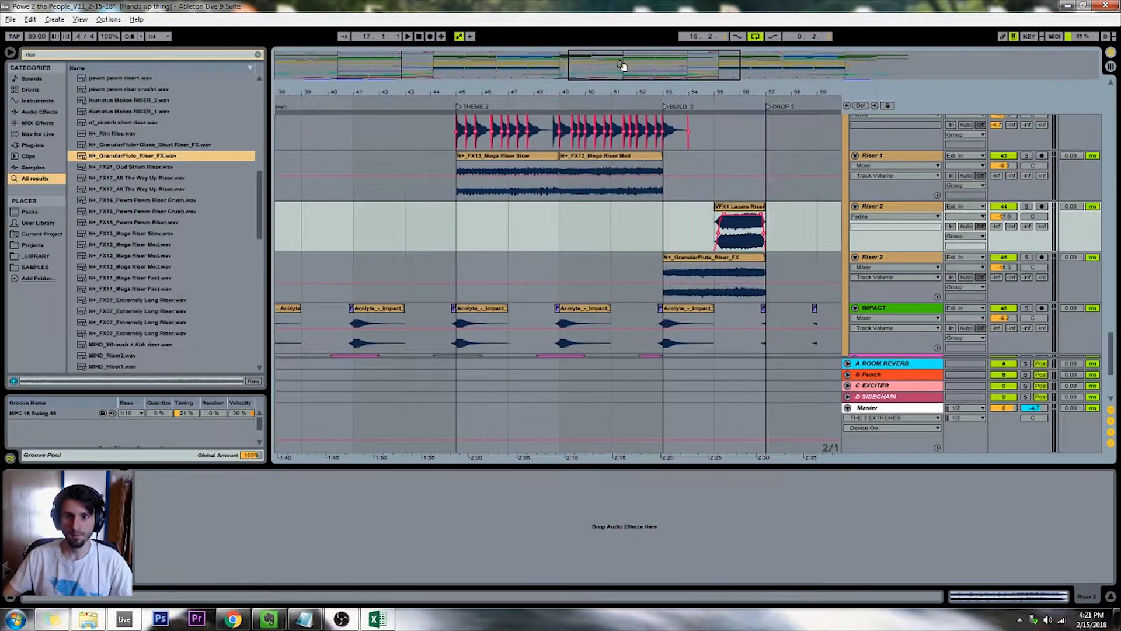
left_click_drag(747, 219, 712, 185)
Play the song from the BUILD 2 marker and return to the first BUILD marker
left_click(646, 107)
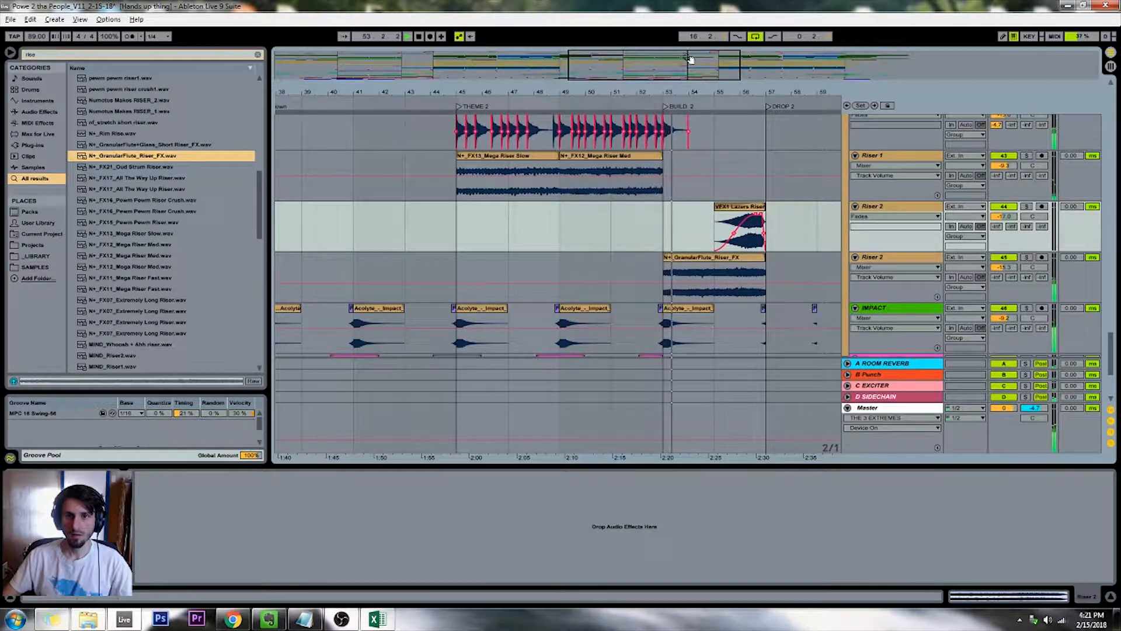
left_click_drag(687, 71, 690, 59)
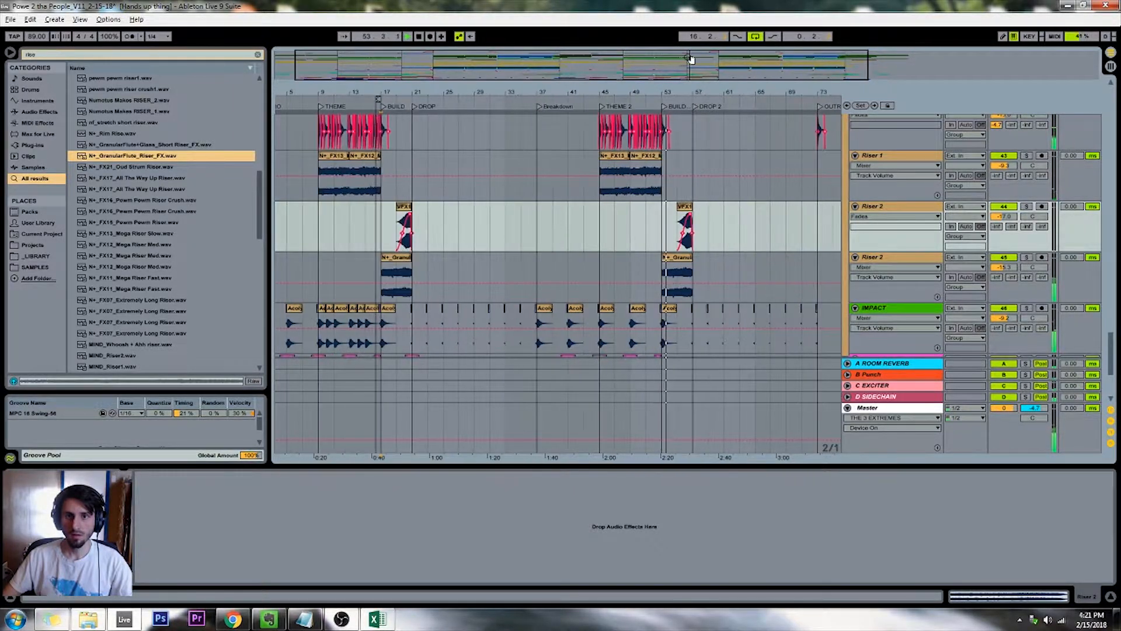
left_click(384, 109)
Copy the first hit of the DROP 2 clip on the KICK SNARE track to the BUILD 2 marker
scroll(595, 216, "up", 5)
scroll(595, 217, "up", 15)
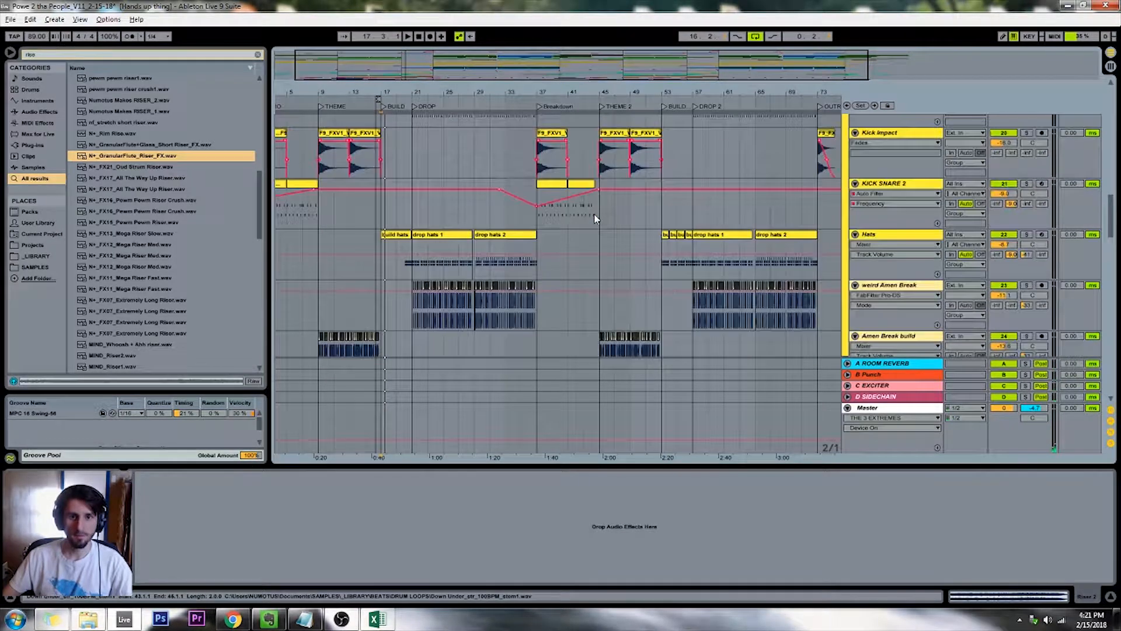
scroll(455, 233, "up", 5)
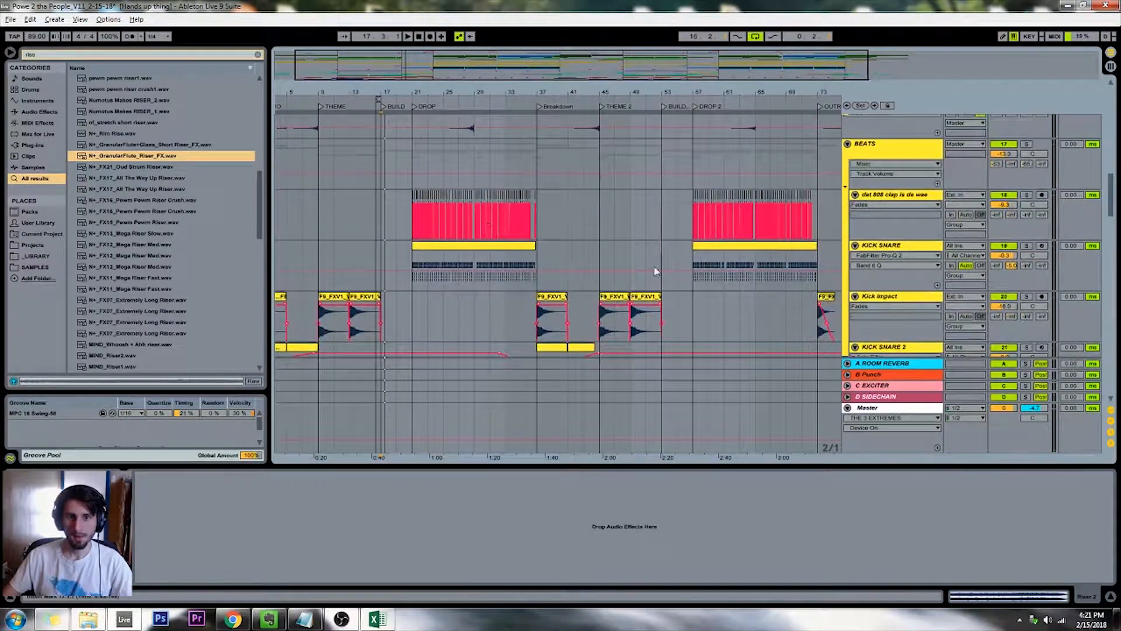
left_click(684, 255)
key("plus")
key("plus")
key("plus")
key("plus")
key("plus")
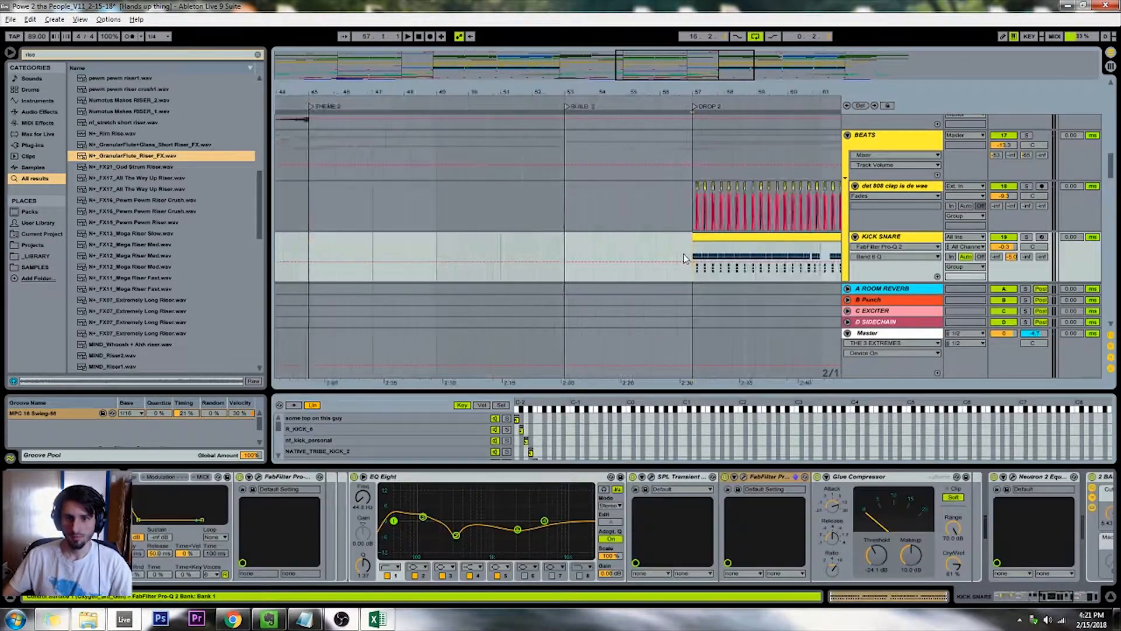
mouse_move(693, 253)
left_mouse_down()
mouse_move(722, 250)
mouse_move(426, 251)
mouse_move(372, 234)
mouse_move(463, 235)
mouse_move(373, 235)
left_mouse_up()
left_click(415, 248)
left_click(375, 237)
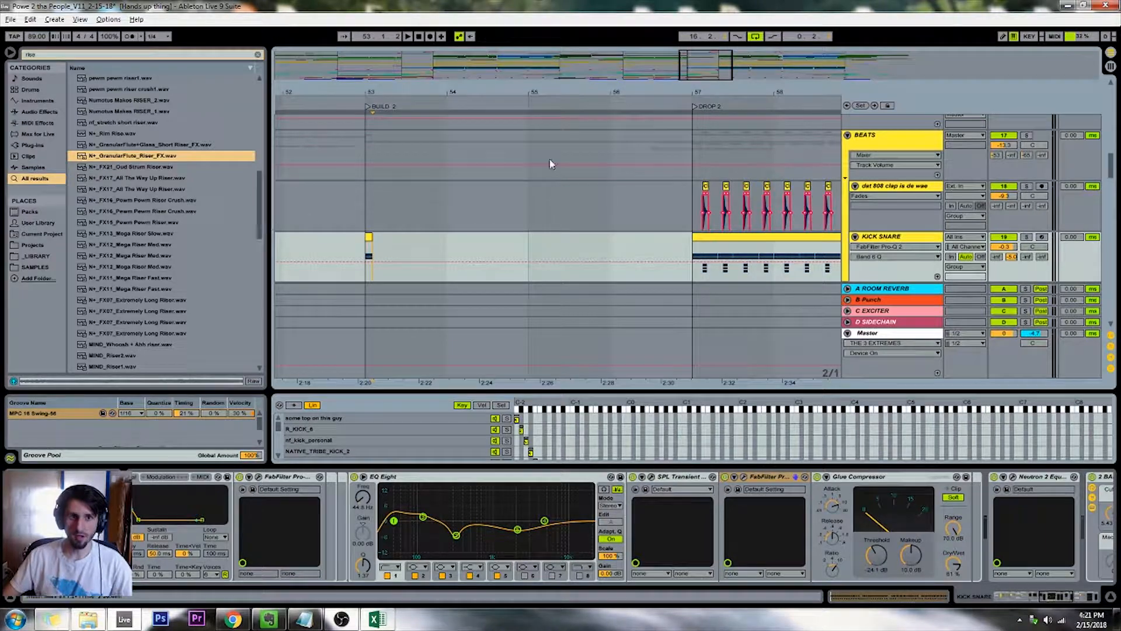
Set the arrangement's grid spacing to 1/2
left_click_drag(688, 68, 644, 42)
scroll(515, 280, "down", 7)
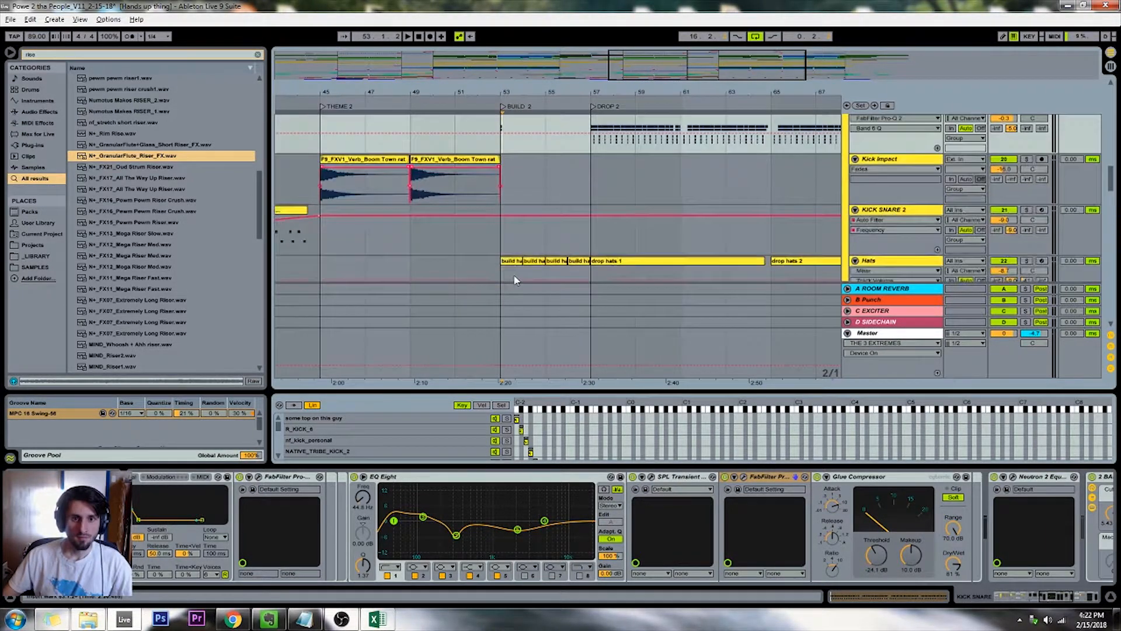
scroll(516, 281, "down", 20)
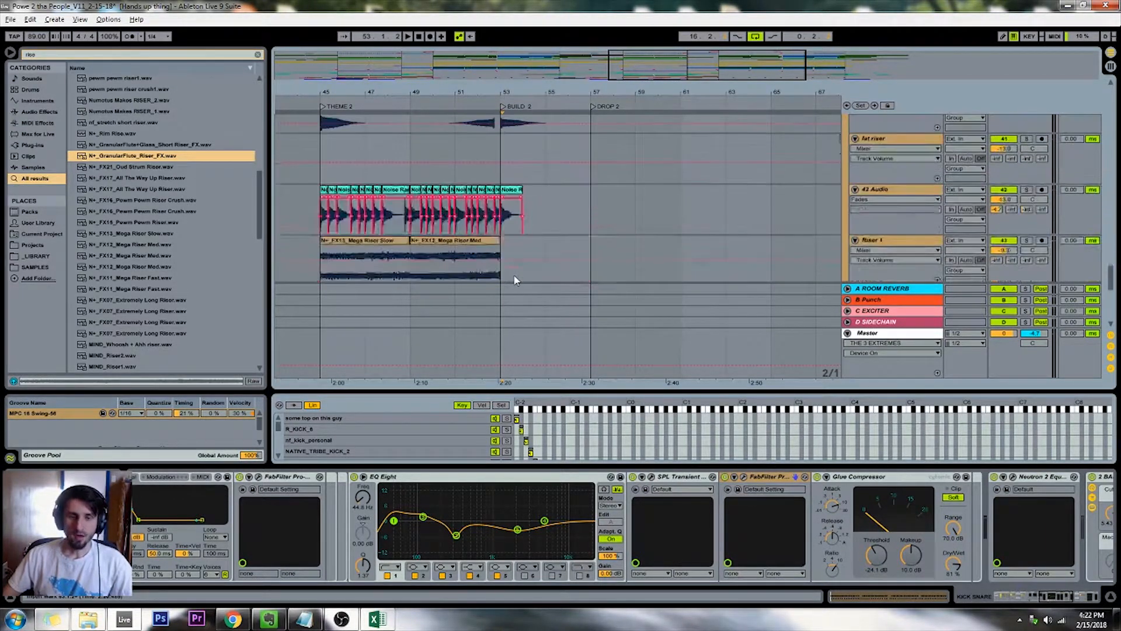
scroll(515, 280, "down", 2)
left_click_drag(626, 68, 553, 44)
right_click(490, 214)
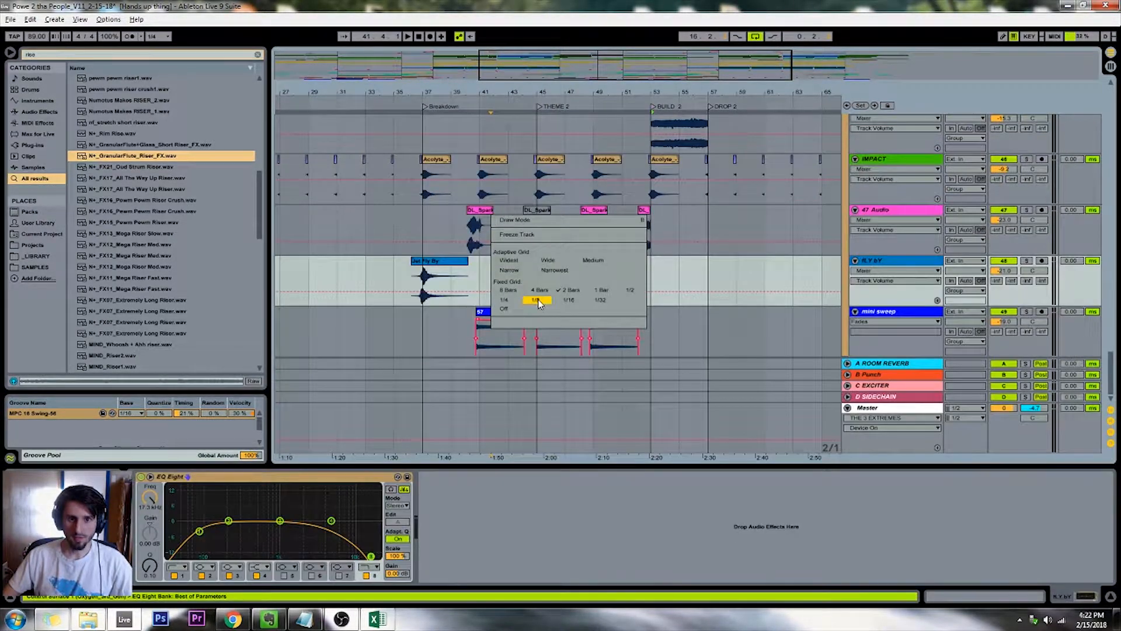
left_click(772, 271)
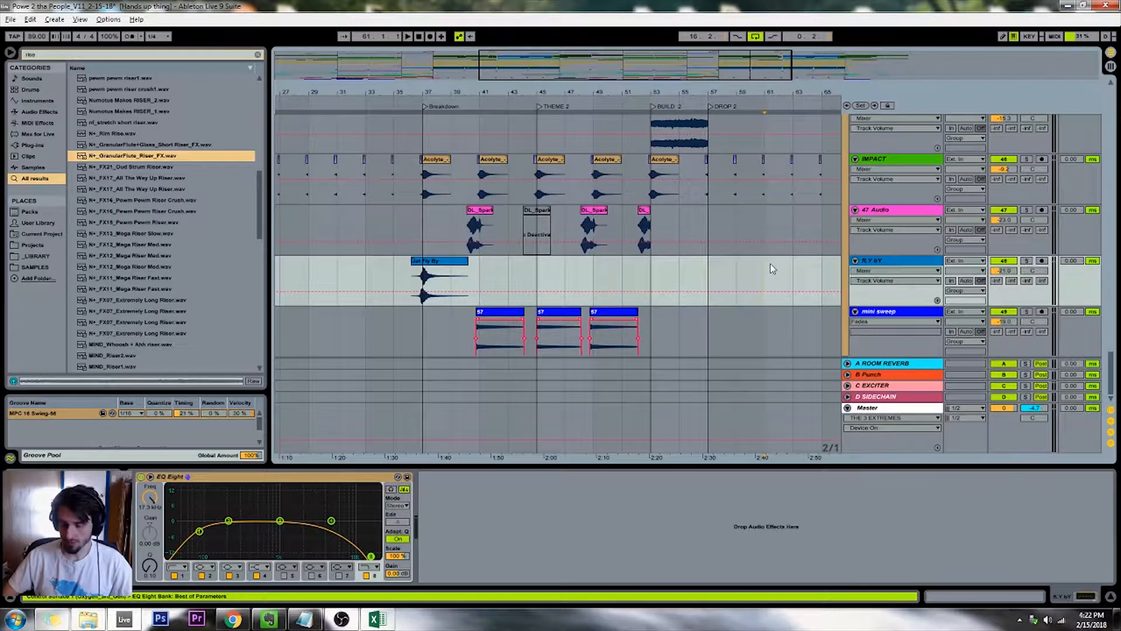
key("ctrl+1")
key("ctrl+1")
key("ctrl+1")
key("ctrl+2")
key("ctrl+2")
key("ctrl+2")
key("ctrl+2")
key("ctrl+2")
key("ctrl+1")
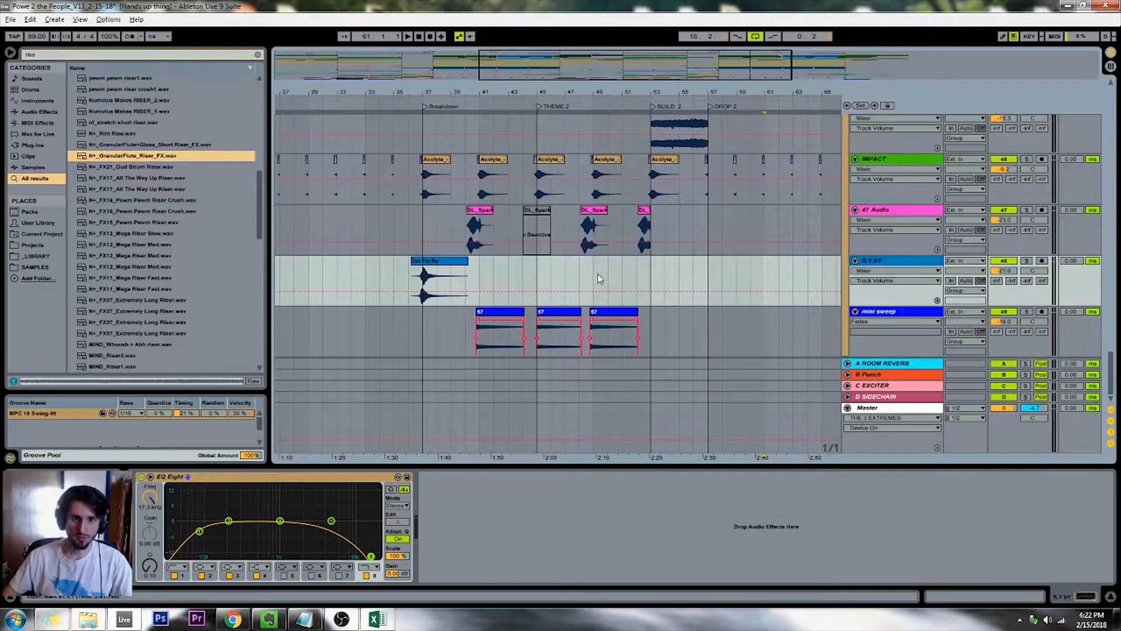
left_click(596, 278)
key("plus")
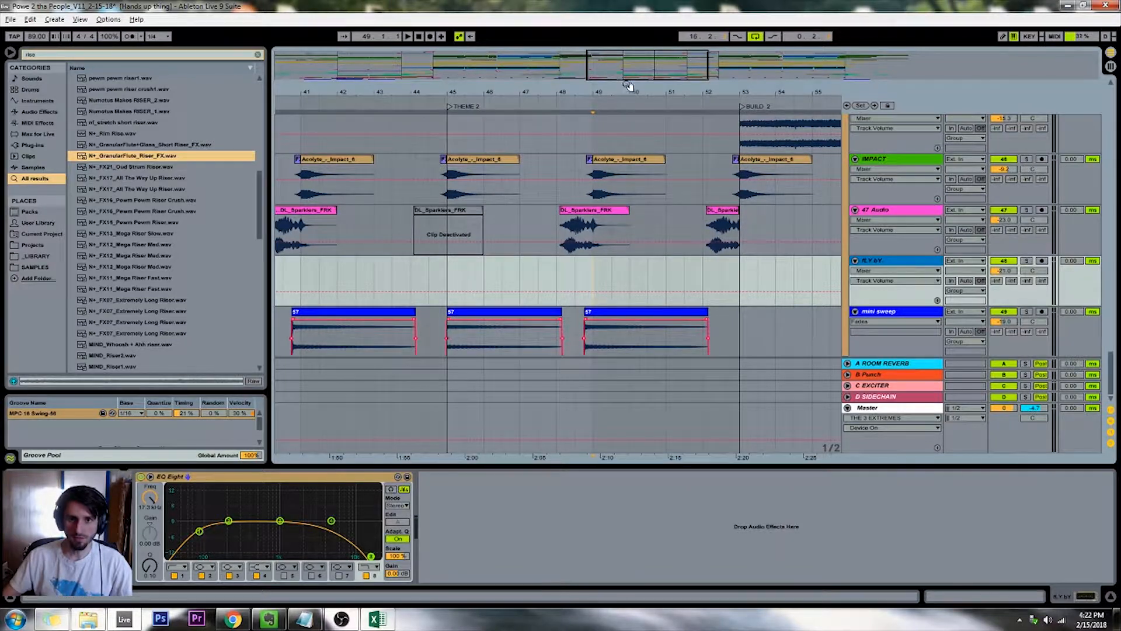
Return to the Riser 2 tracks at the first build and open the Transition (Risers + Downlifters) folder under _LIBRARY's EFFECTS
mouse_move(628, 86)
left_mouse_down()
mouse_move(532, 50)
mouse_move(599, 76)
mouse_move(601, 113)
mouse_move(259, 111)
mouse_move(267, 100)
left_mouse_up()
left_click(573, 191)
scroll(575, 196, "up", 5)
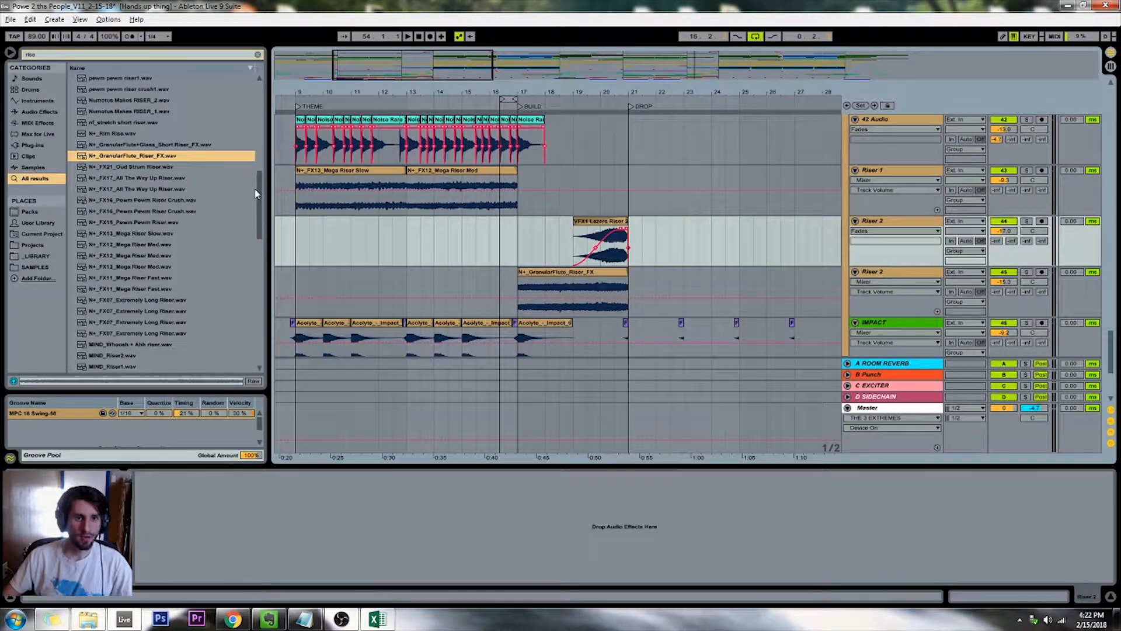
left_click(27, 256)
left_click(26, 267)
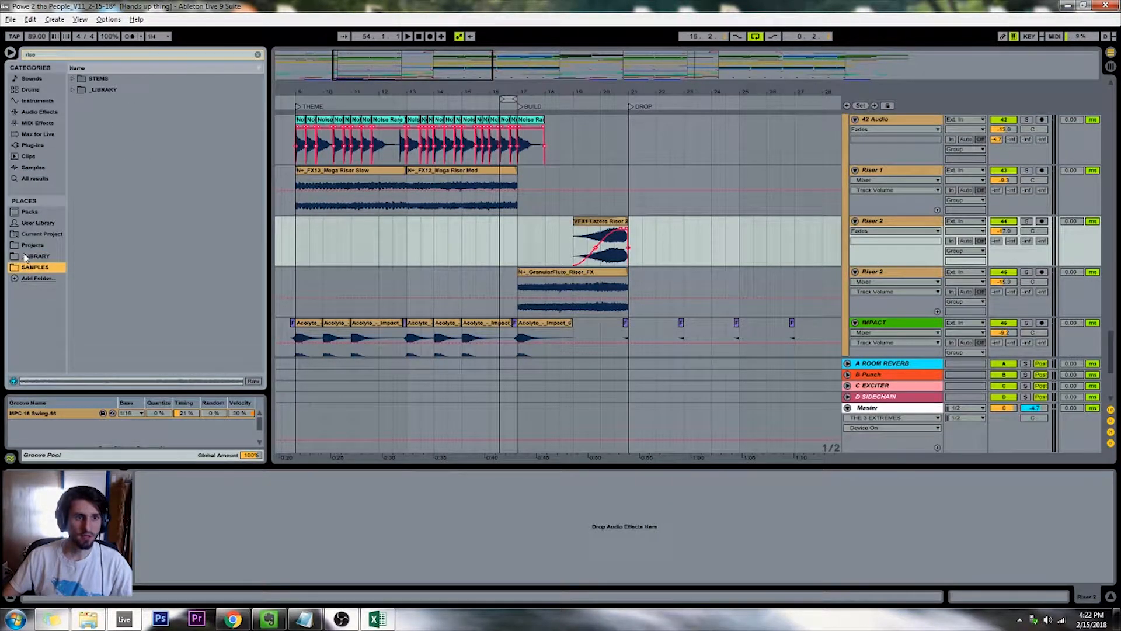
left_click(27, 256)
left_click(71, 112)
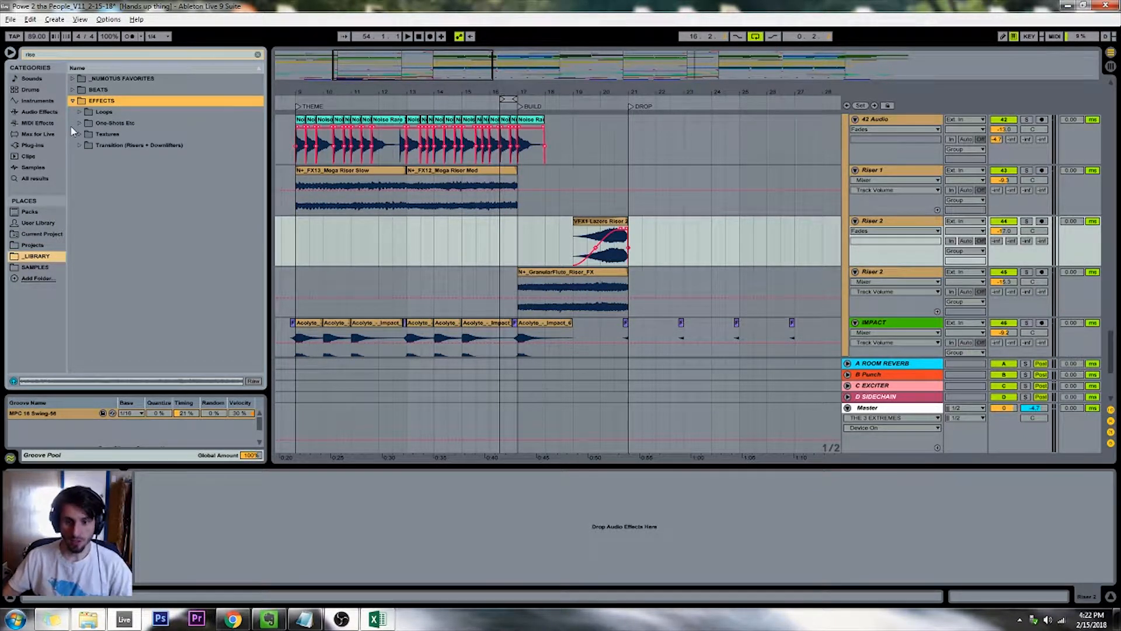
left_click(72, 90)
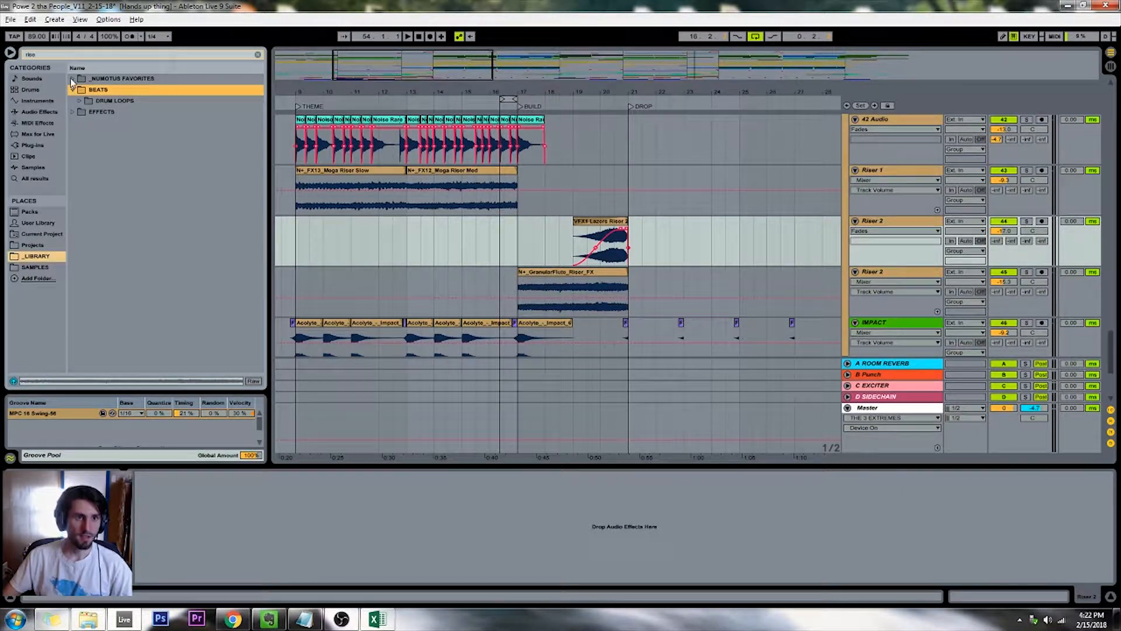
left_click(72, 101)
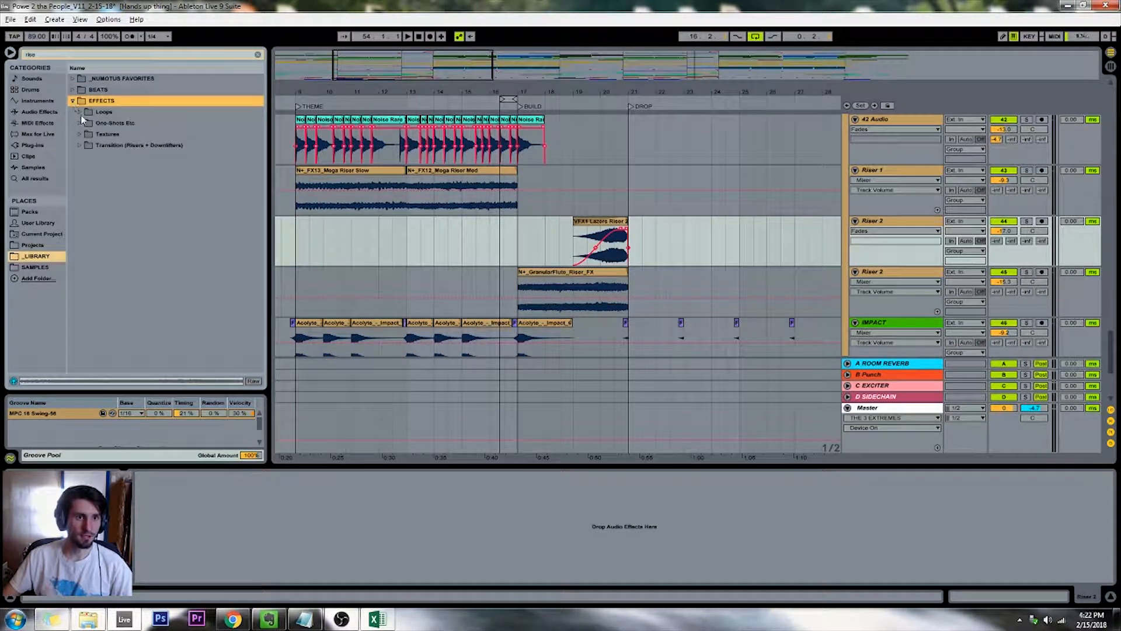
left_click(79, 113)
left_click(80, 113)
left_click(85, 145)
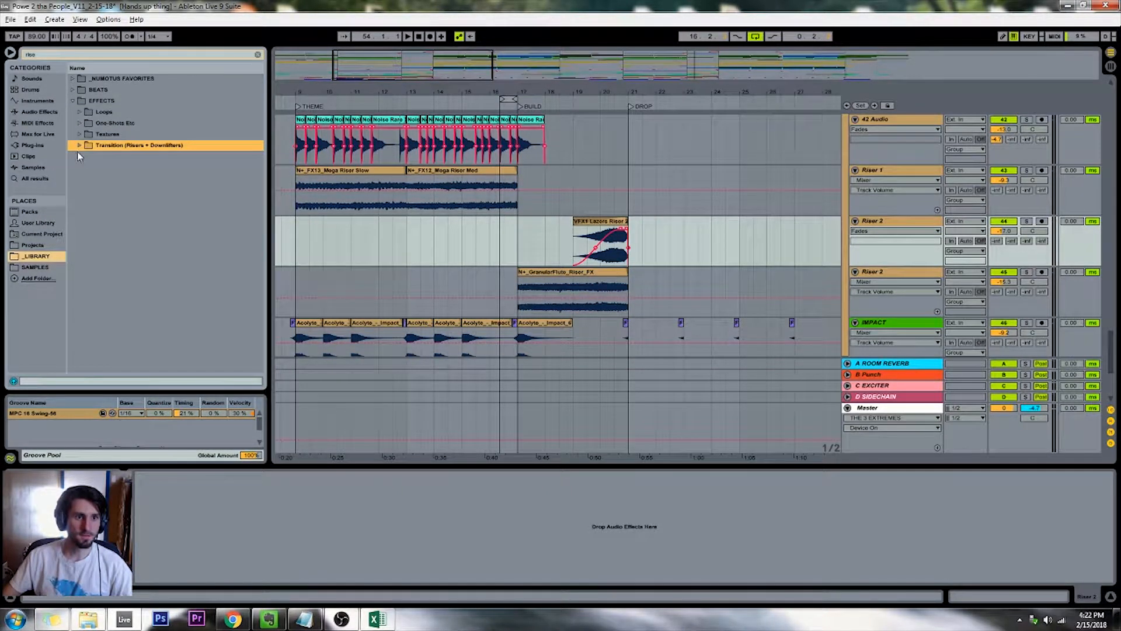
left_click(82, 146)
Audition a range of samples in the filtered Transition folder, including Down FX3, Down FX2, DownMovements 04 and Drill Devine 5
scroll(131, 216, "down", 5)
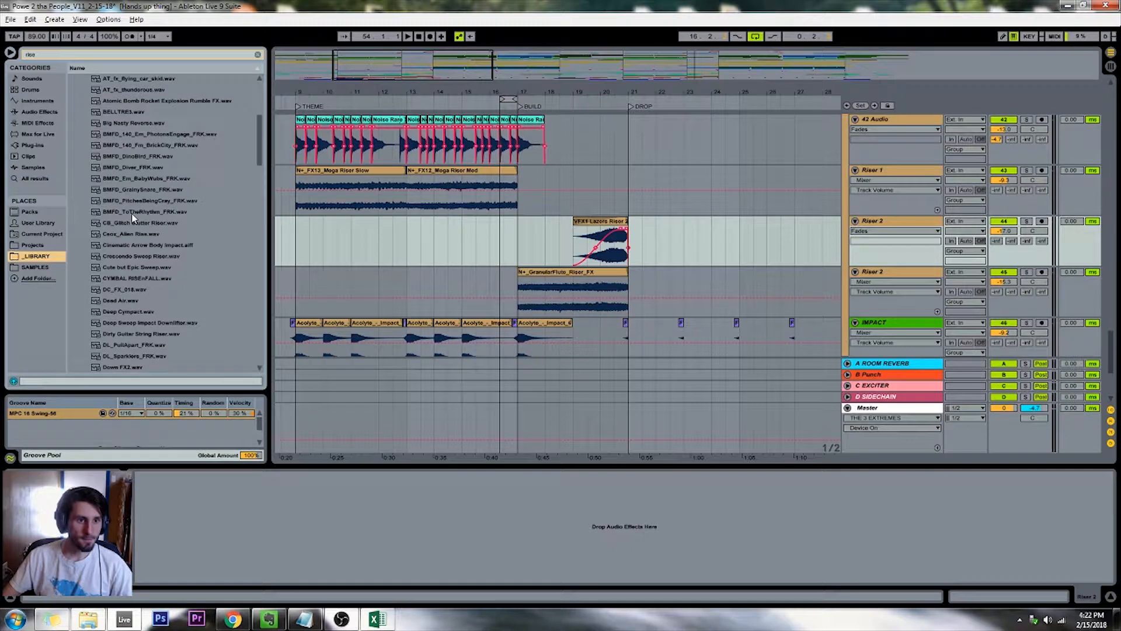
scroll(128, 239, "down", 2)
left_click(125, 281)
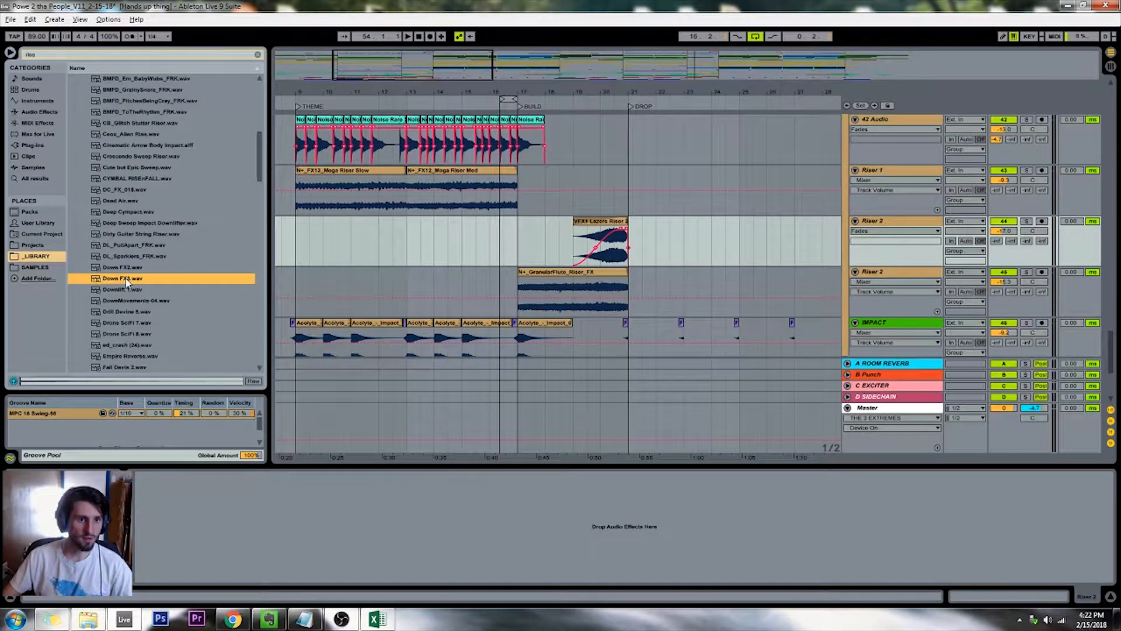
left_click(126, 269)
left_click(124, 299)
left_click(125, 311)
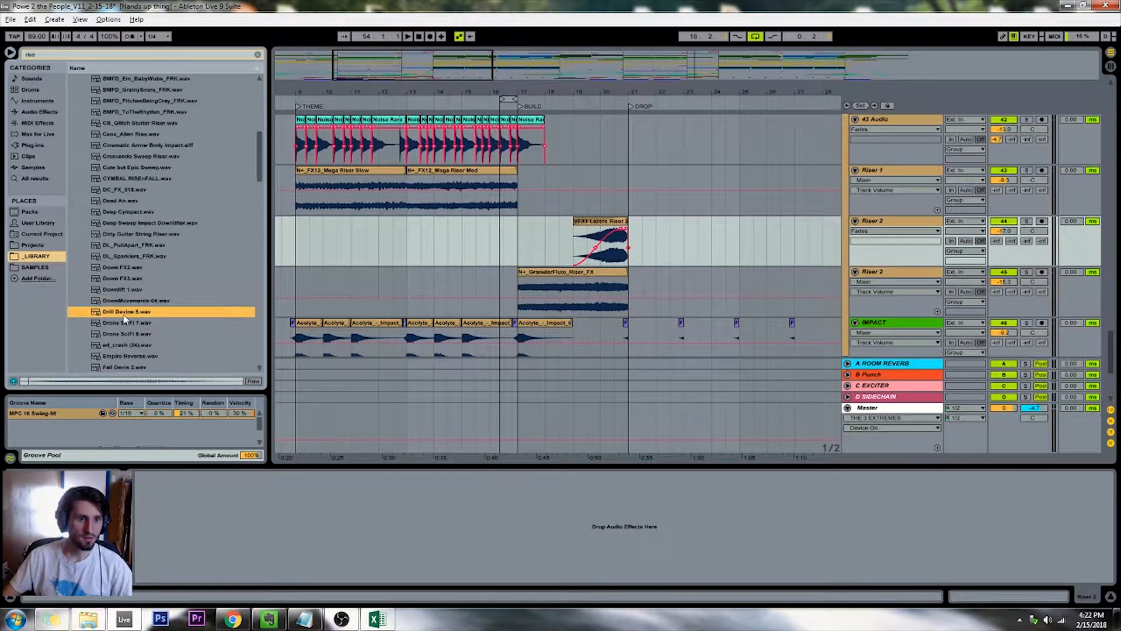
left_click(119, 234)
left_click(116, 190)
scroll(114, 263, "down", 7)
left_click(113, 311)
scroll(115, 233, "up", 4)
left_click(115, 177)
left_click(116, 156)
scroll(115, 167, "down", 5)
left_click(116, 173)
scroll(115, 173, "down", 5)
left_click(115, 156)
scroll(115, 175, "down", 4)
left_click(115, 256)
left_click(116, 267)
left_click(117, 278)
scroll(115, 292, "down", 4)
left_click(117, 344)
Clear the library search and open the full Transition (Risers + Downlifters) folder under EFFECTS
left_click(258, 54)
scroll(119, 220, "up", 5)
left_click(124, 111)
left_click(126, 167)
scroll(125, 169, "up", 8)
left_click(79, 145)
left_click(80, 200)
Audition the transition samples in sequence down to BMFD_Diver_FRK.wav and show that file in Explorer
scroll(117, 205, "down", 2)
left_click(166, 246)
left_click(168, 255)
key("Down")
key("Down")
key("Down")
key("Down")
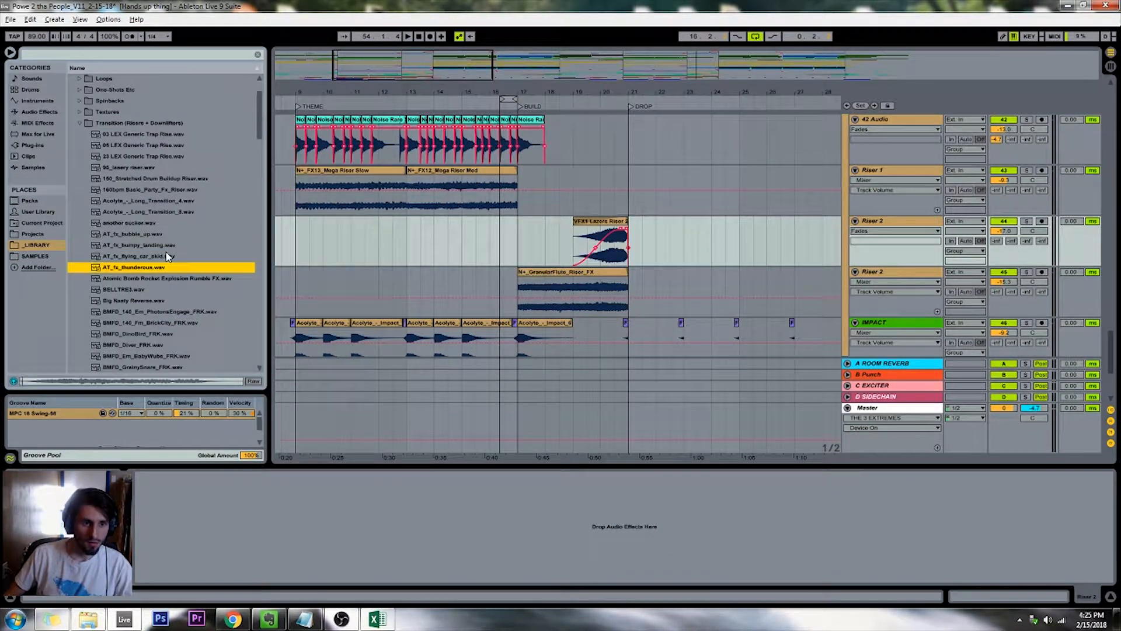
key("Down")
key("Down")
key("Down")
key("Down")
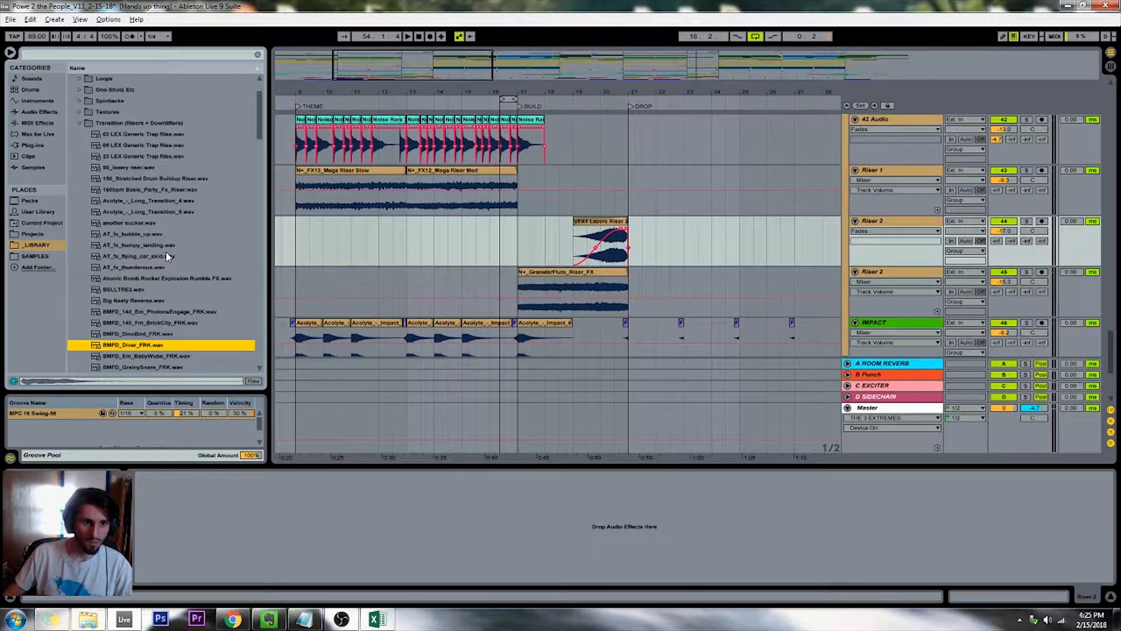
right_click(145, 350)
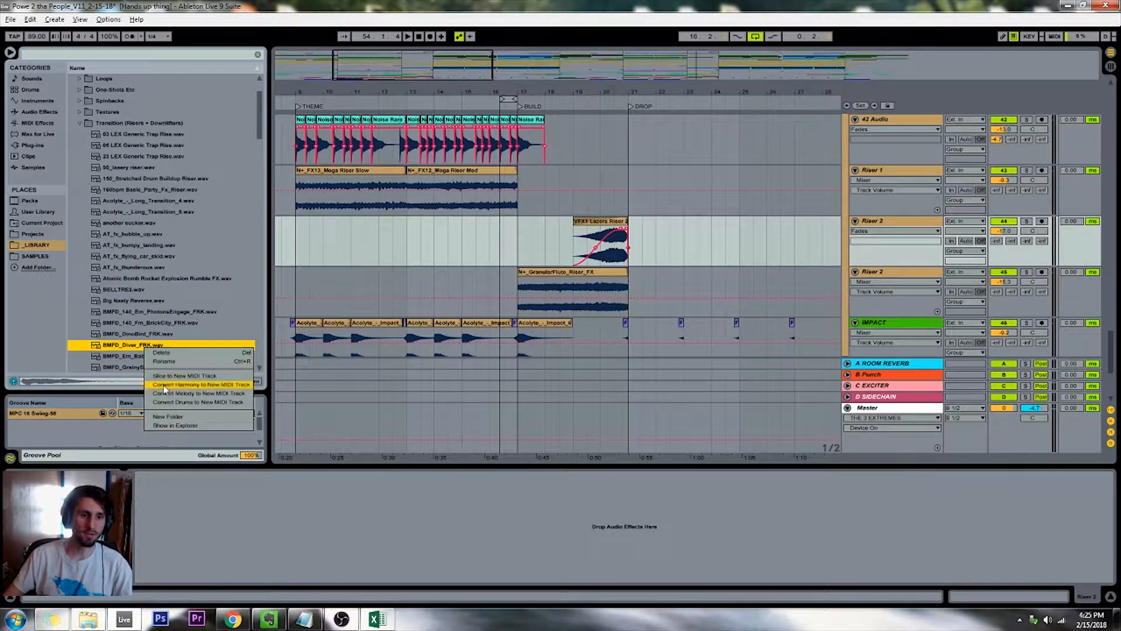
left_click(168, 425)
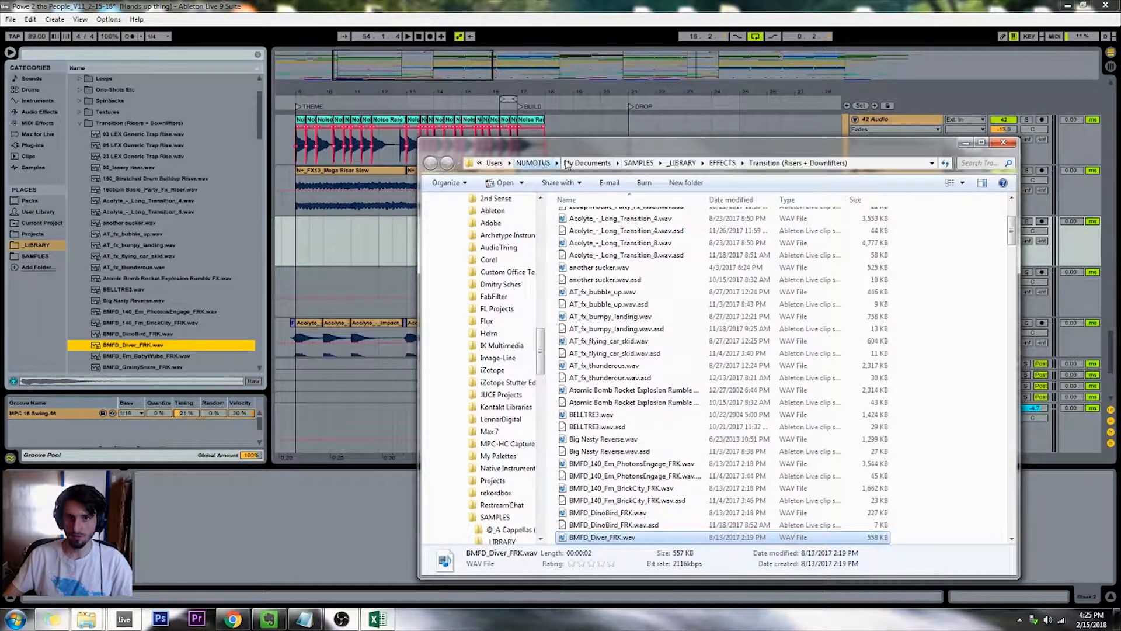
Paste a copy of BMFD_Diver_FRK.wav into _LIBRARY's _NUMOTUS FAVORITES > Samples_Effect folder and close the Explorer window
left_click(682, 163)
double_click(589, 217)
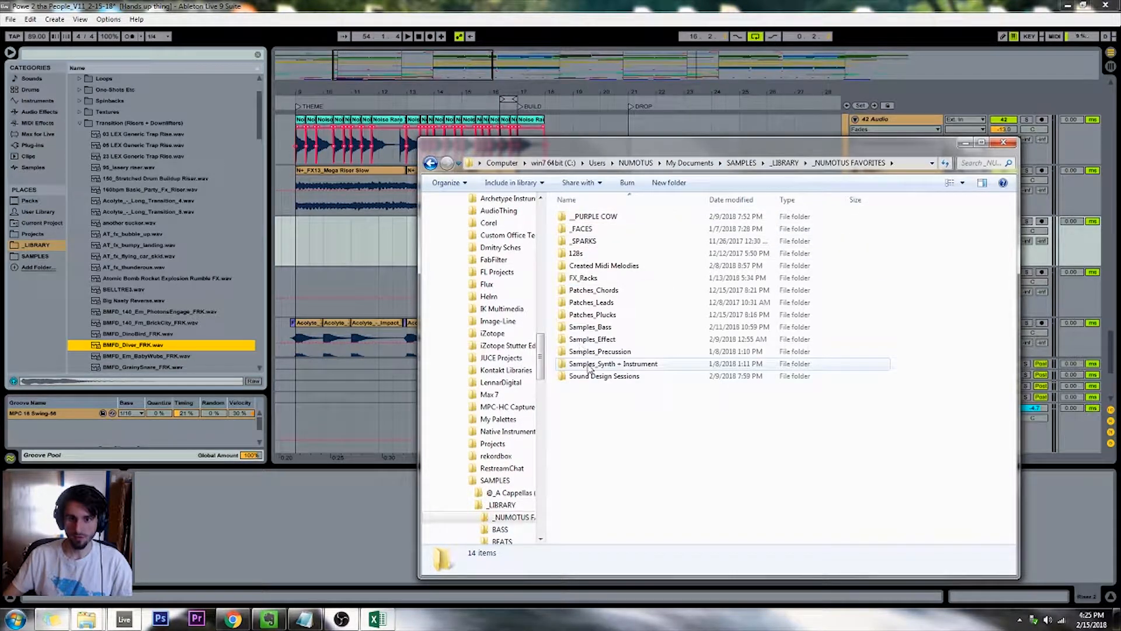
double_click(601, 340)
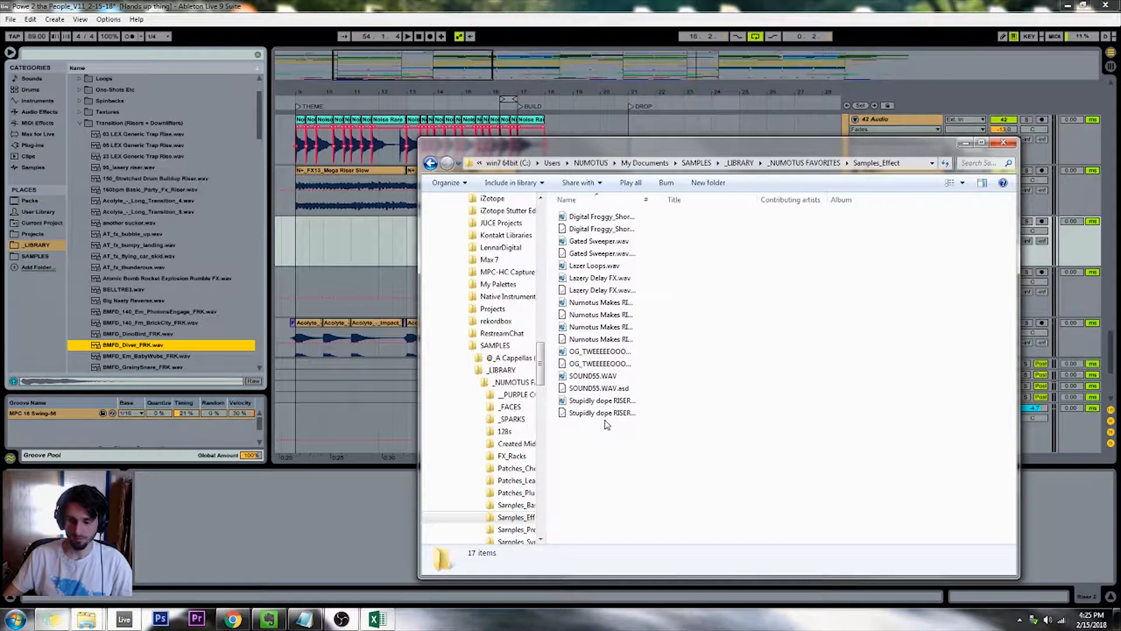
key("ctrl+v")
left_click(1000, 143)
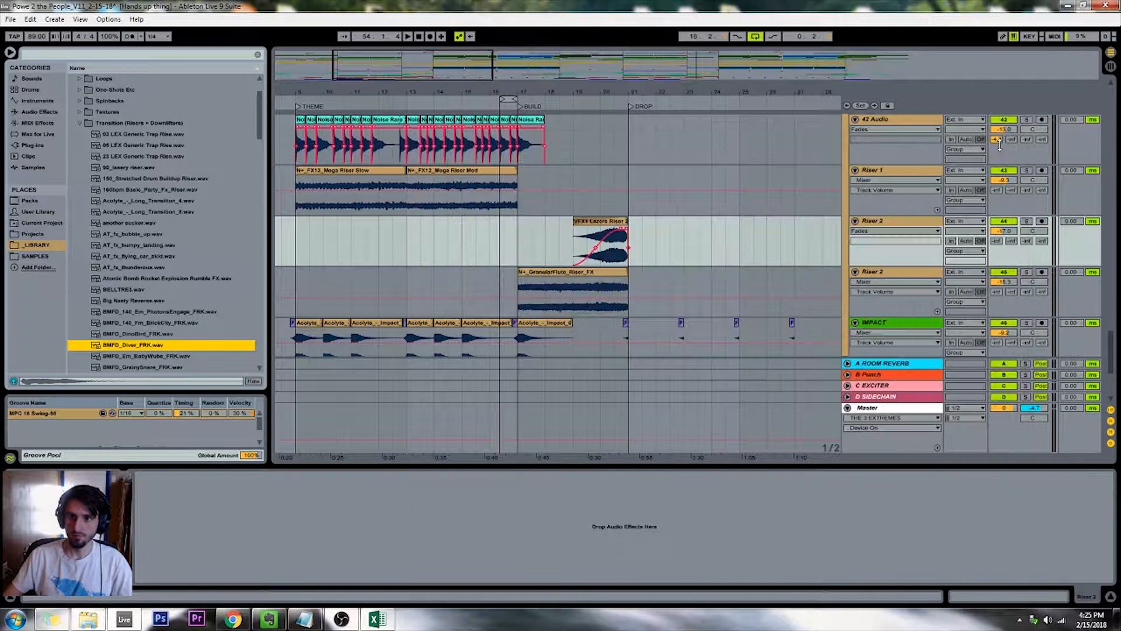
Add BMFD_Diver_FRK.wav to the arrangement on a new audio track below Riser 2, with the clip ending at the DROP marker
left_click_drag(132, 349, 480, 252)
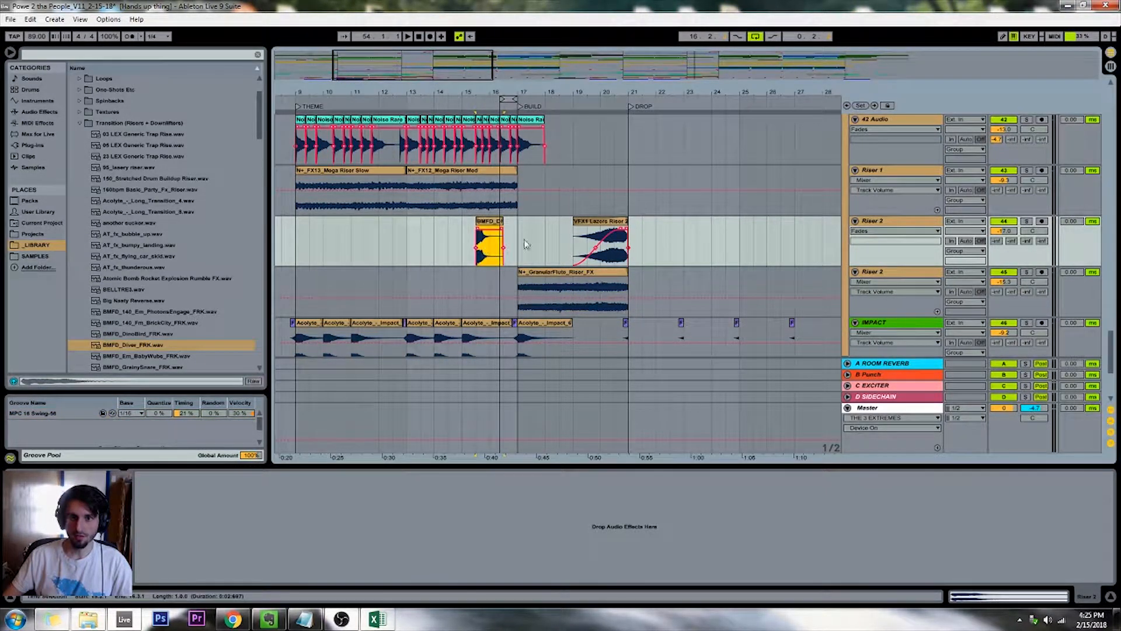
left_click(906, 227)
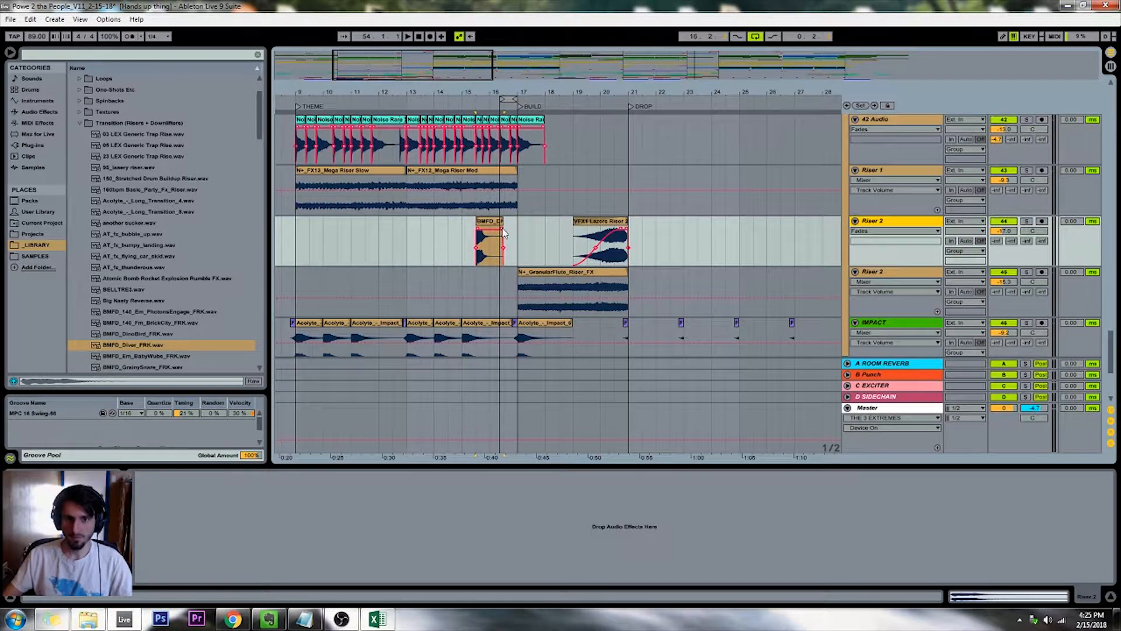
key("ctrl+t")
left_click_drag(499, 244, 621, 306)
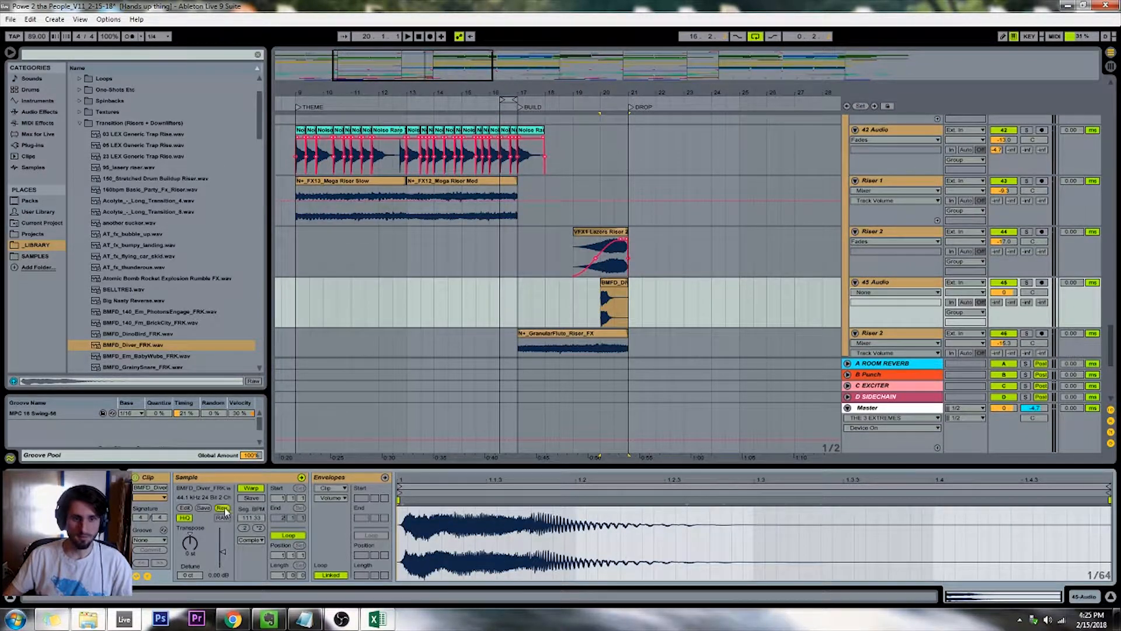
Reverse the BMFD_Diver_FRK clip and set the 45 Audio track's volume to -7.6 dB while the build plays
left_click(225, 510)
left_click(560, 108)
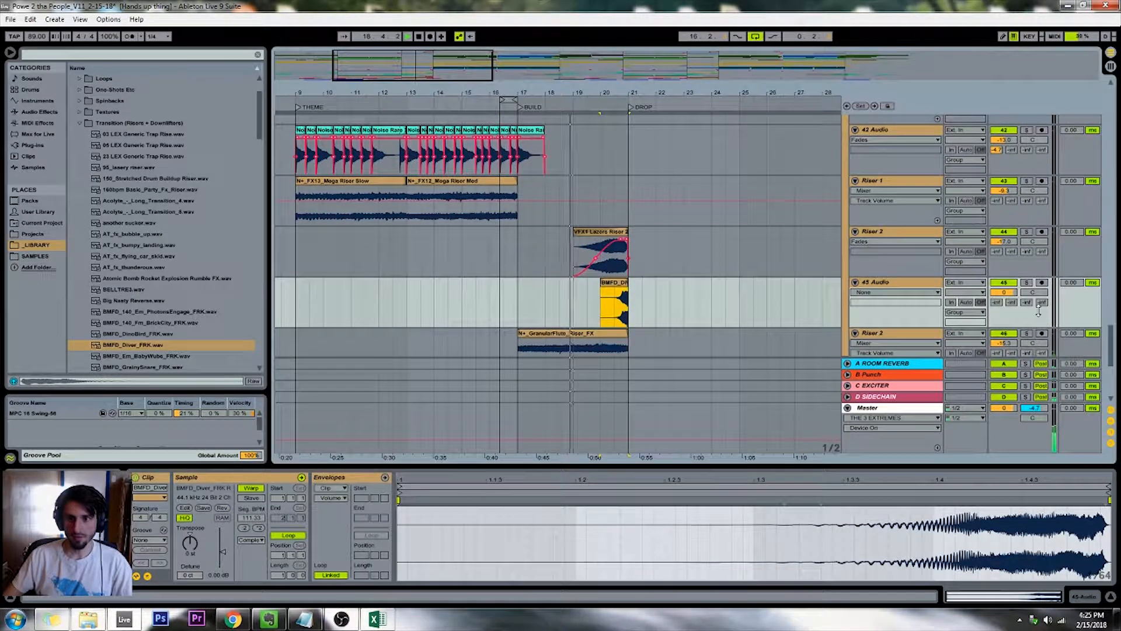
left_click_drag(1003, 291, 1004, 304)
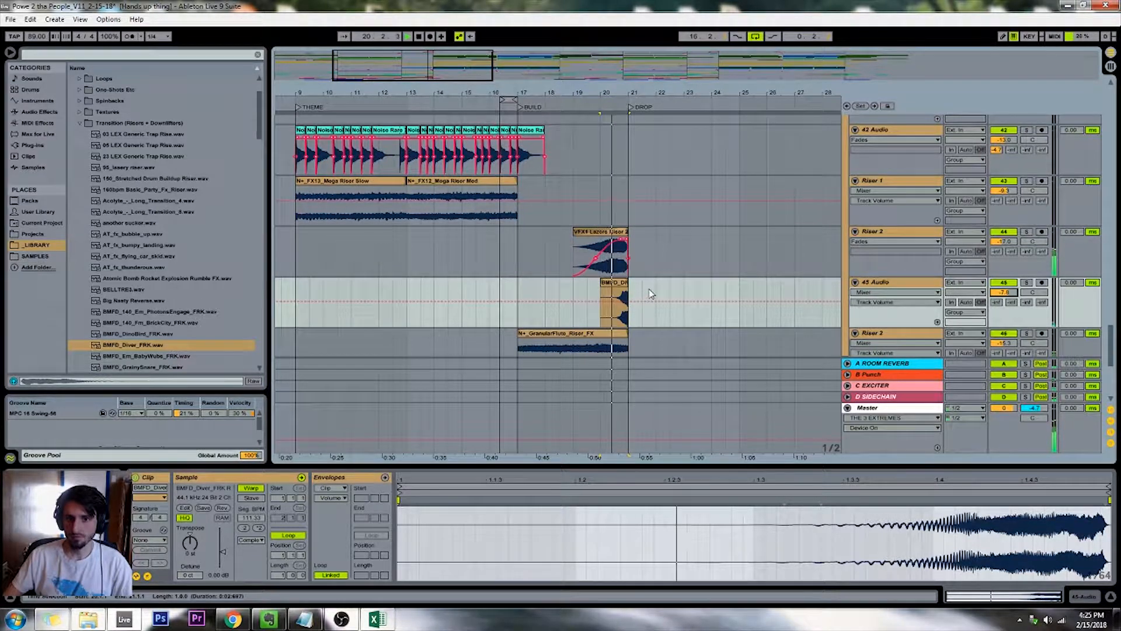
Replay the end of the build into the drop to check the reversed riser against the other effects tracks
left_click(629, 187)
key("plus")
key("plus")
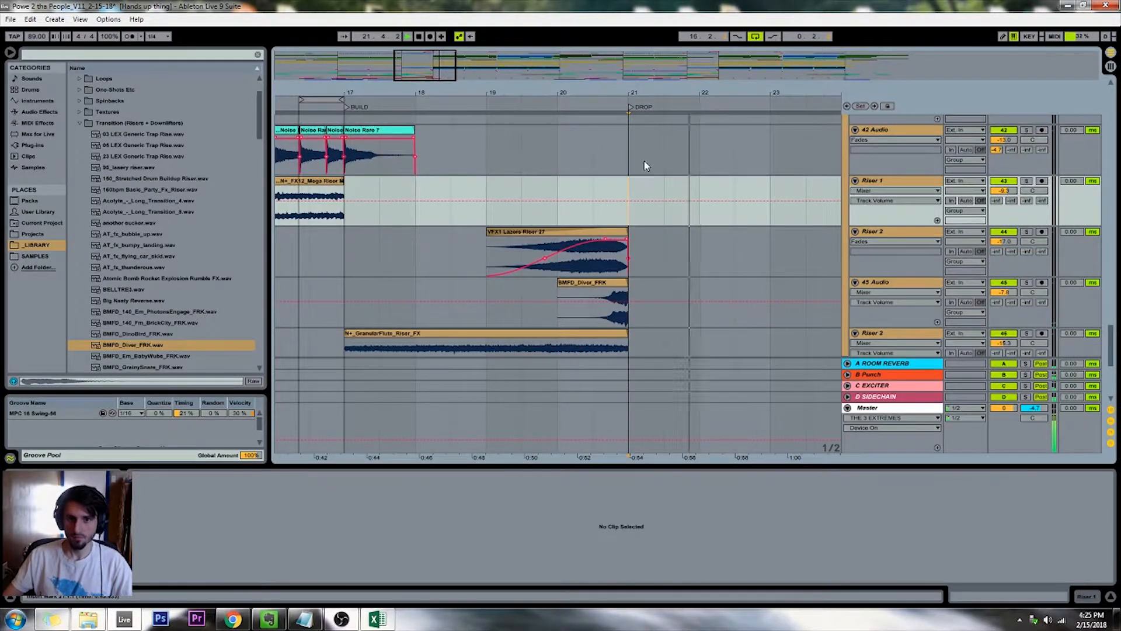
scroll(644, 168, "down", 3)
key("space")
scroll(584, 208, "up", 3)
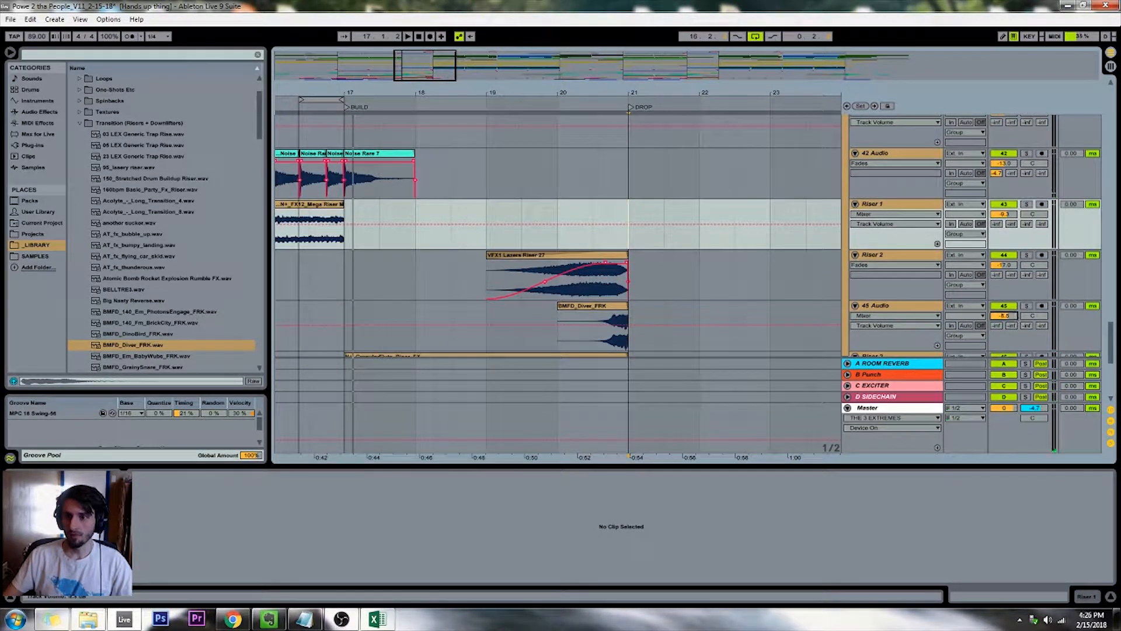
scroll(1017, 299, "up", 10)
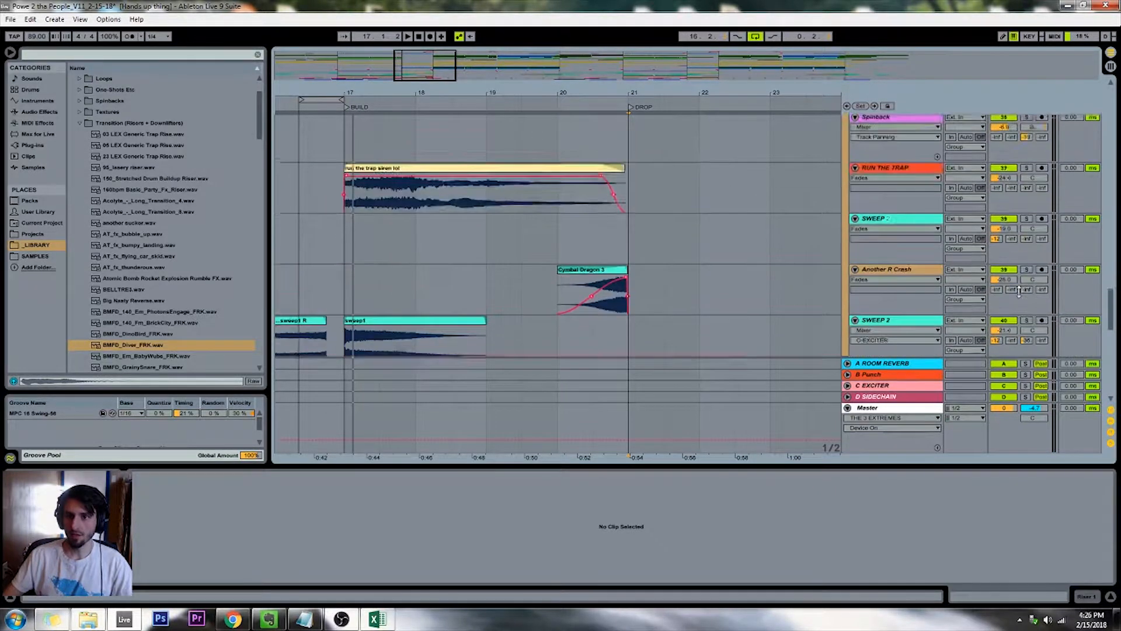
scroll(1018, 290, "up", 1)
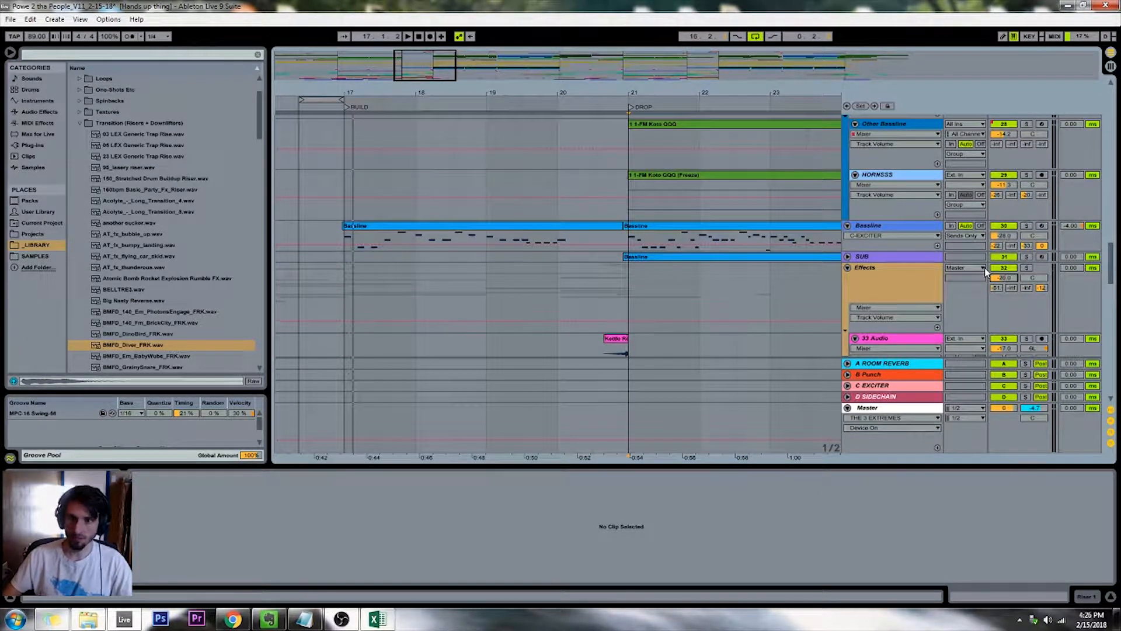
left_click(589, 82)
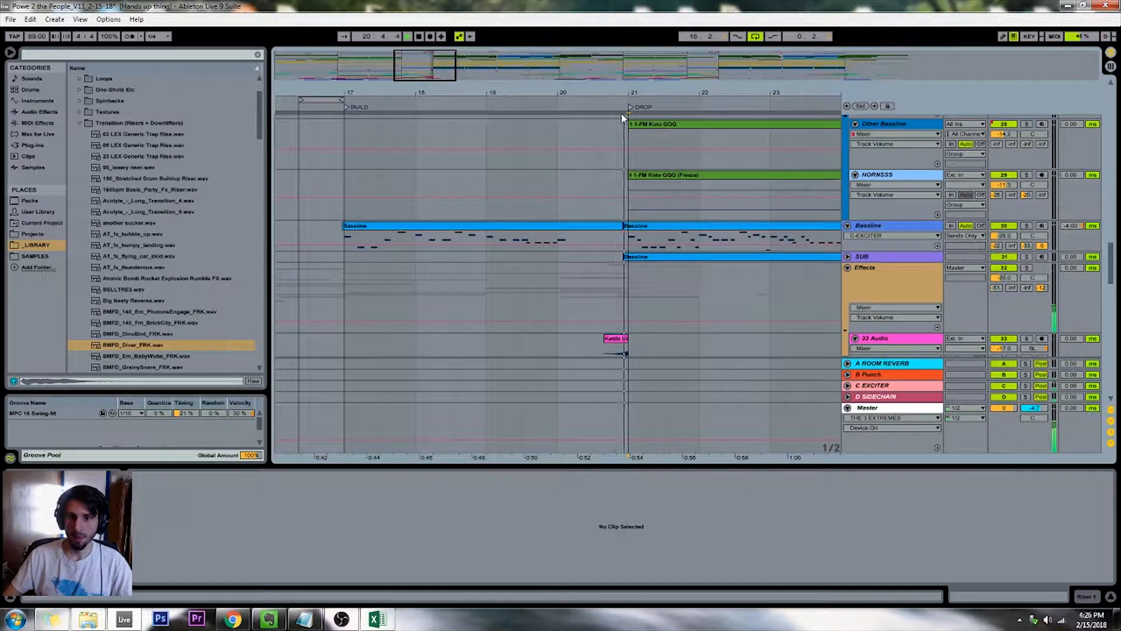
Set the Vox group's volume to -7 dB
left_click_drag(386, 79, 387, 61)
scroll(568, 161, "up", 10)
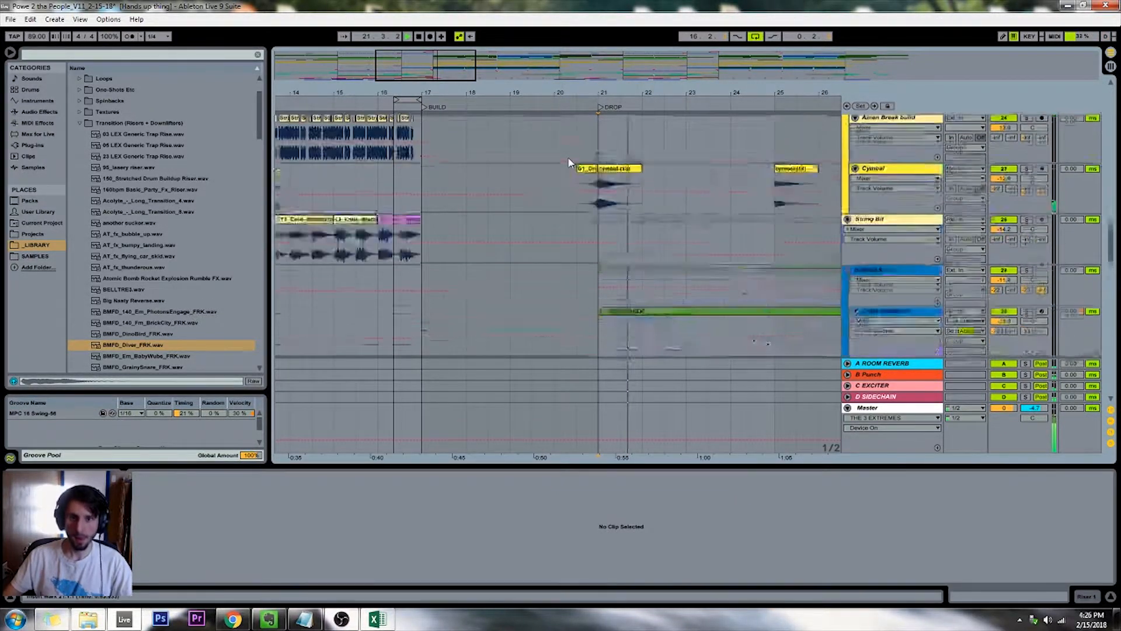
scroll(570, 163, "up", 15)
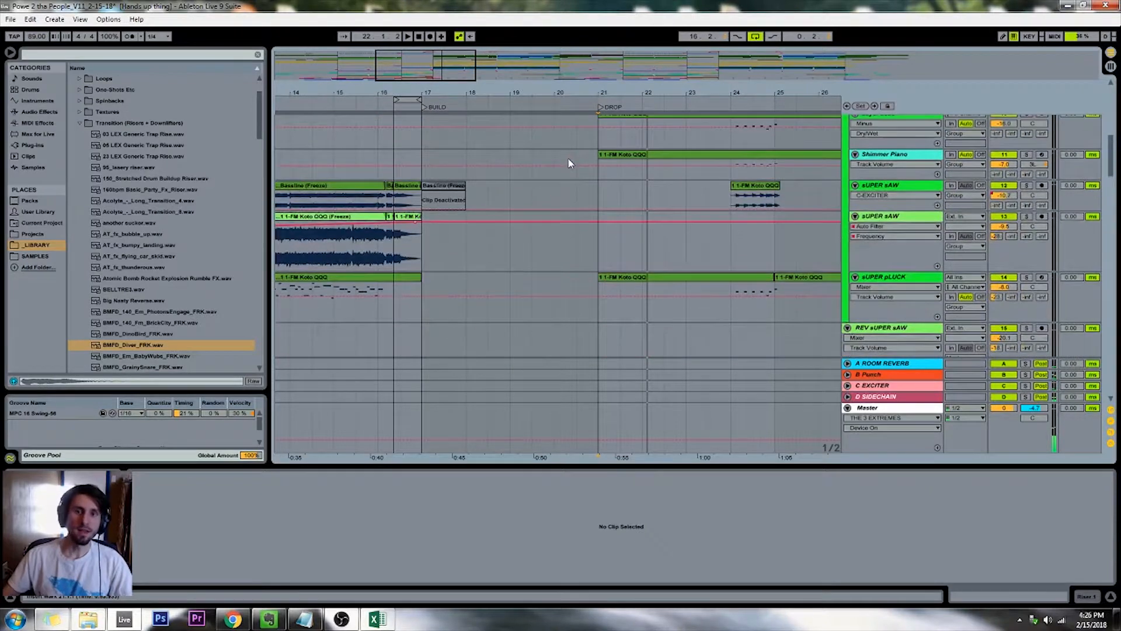
scroll(570, 163, "up", 8)
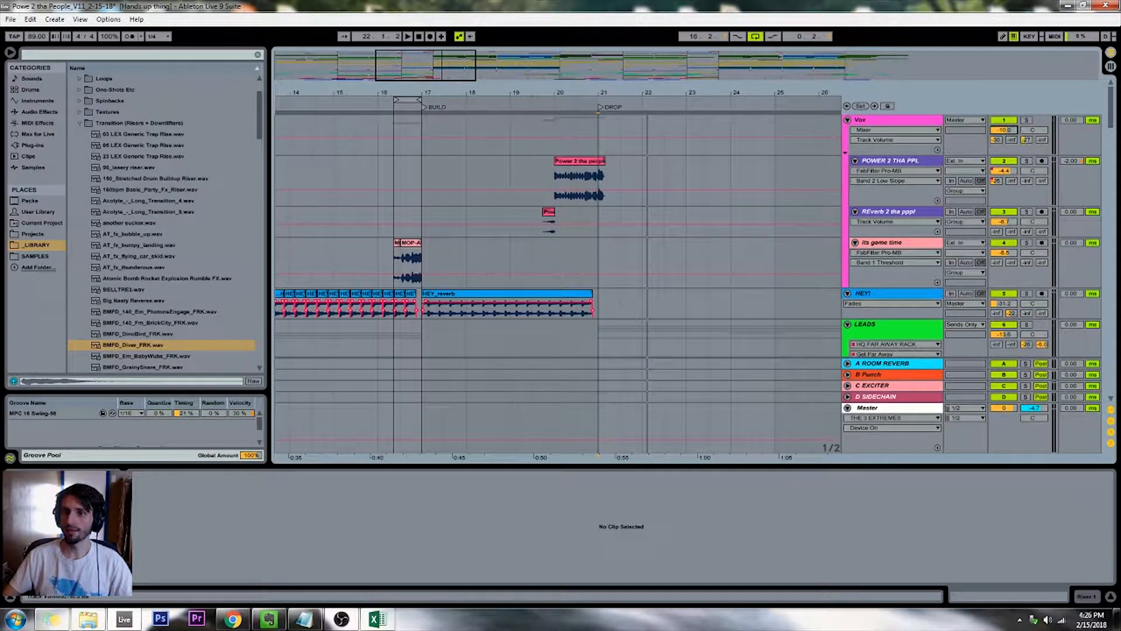
type("-7")
key("Return")
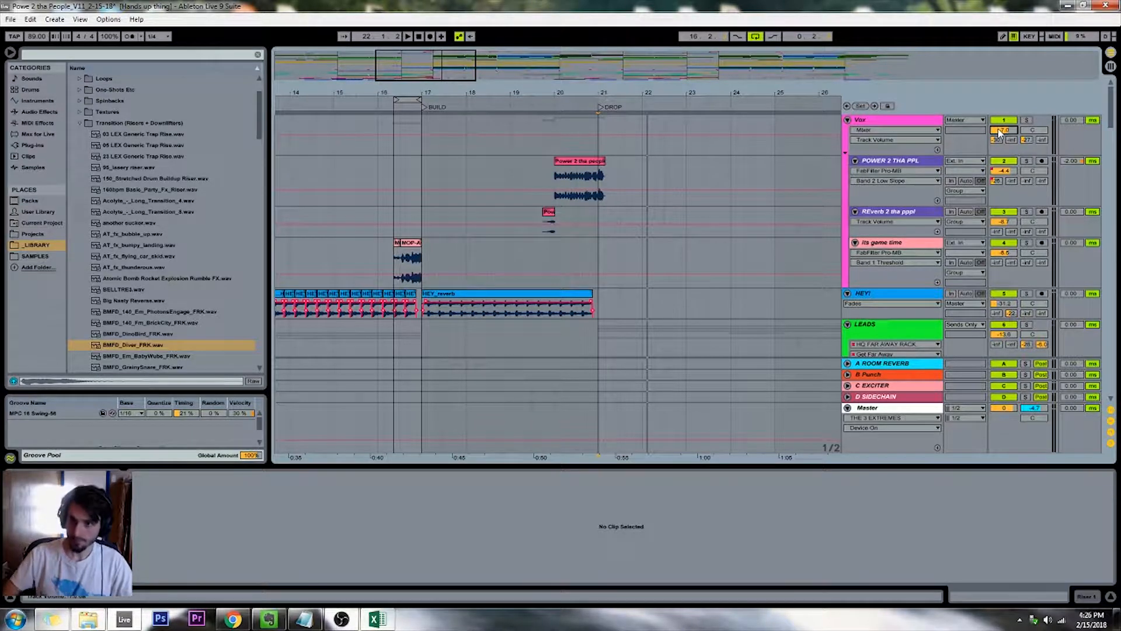
Switch off looping and set the Vox group's volume to -1.7 dB while replaying the vocal just before the BUILD marker
left_click_drag(460, 61, 456, 66)
left_click(430, 108)
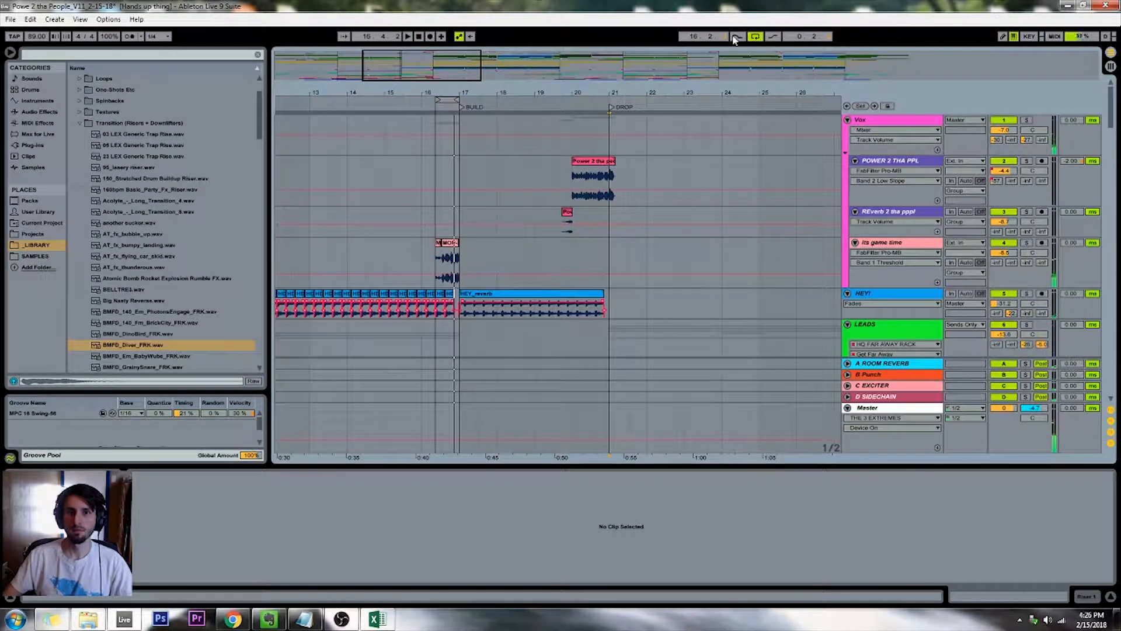
left_click(758, 37)
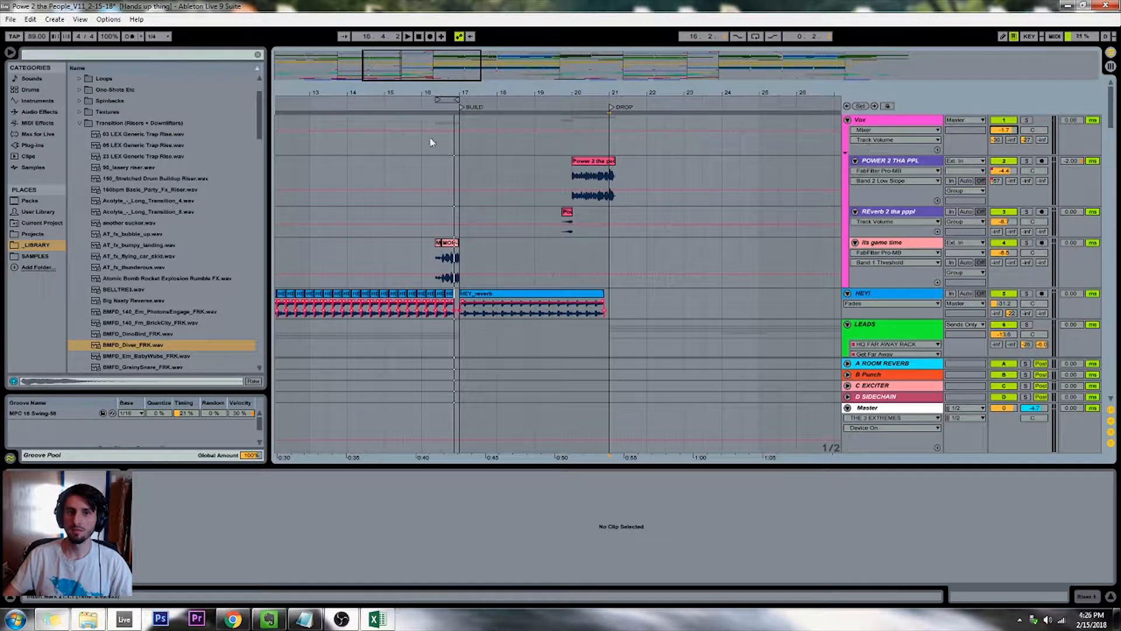
left_click(429, 103)
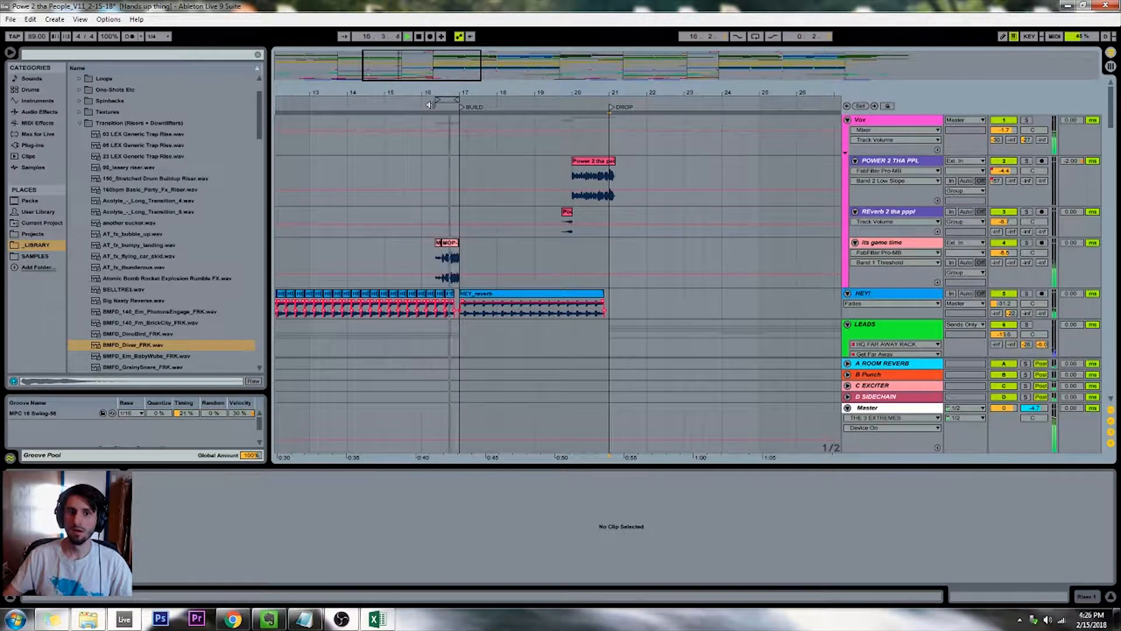
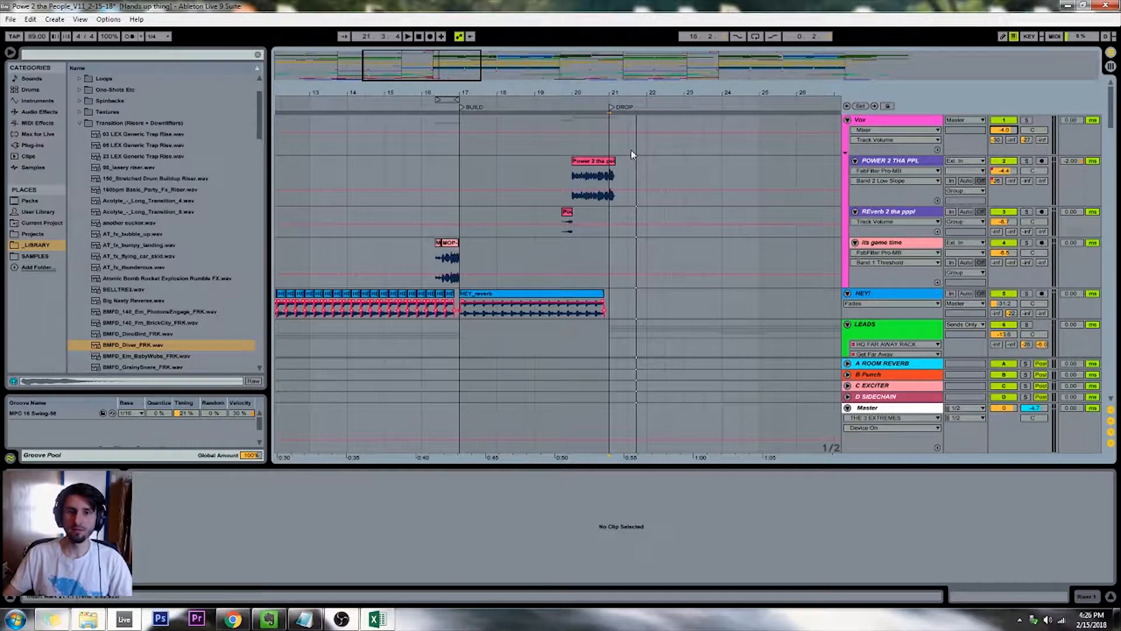
Replay the vocals leading into the BUILD marker and the vocal around bar 27 in the drop to check their level
left_click_drag(441, 72, 432, 115)
left_click(478, 104)
left_click(442, 104)
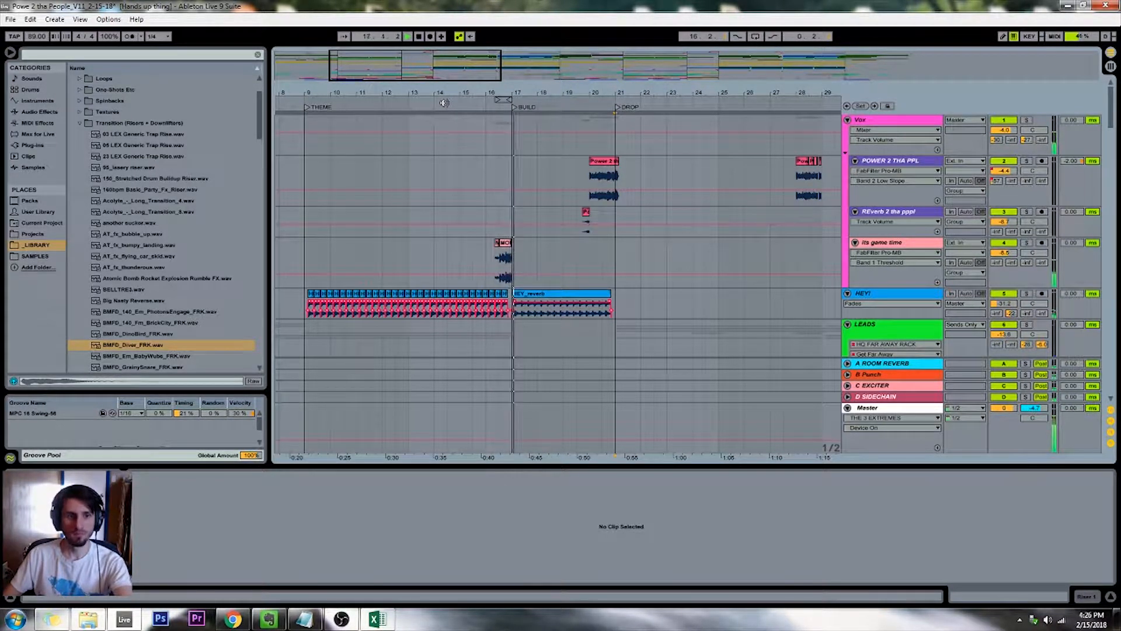
double_click(422, 36)
left_click_drag(423, 80, 488, 134)
left_click(577, 103)
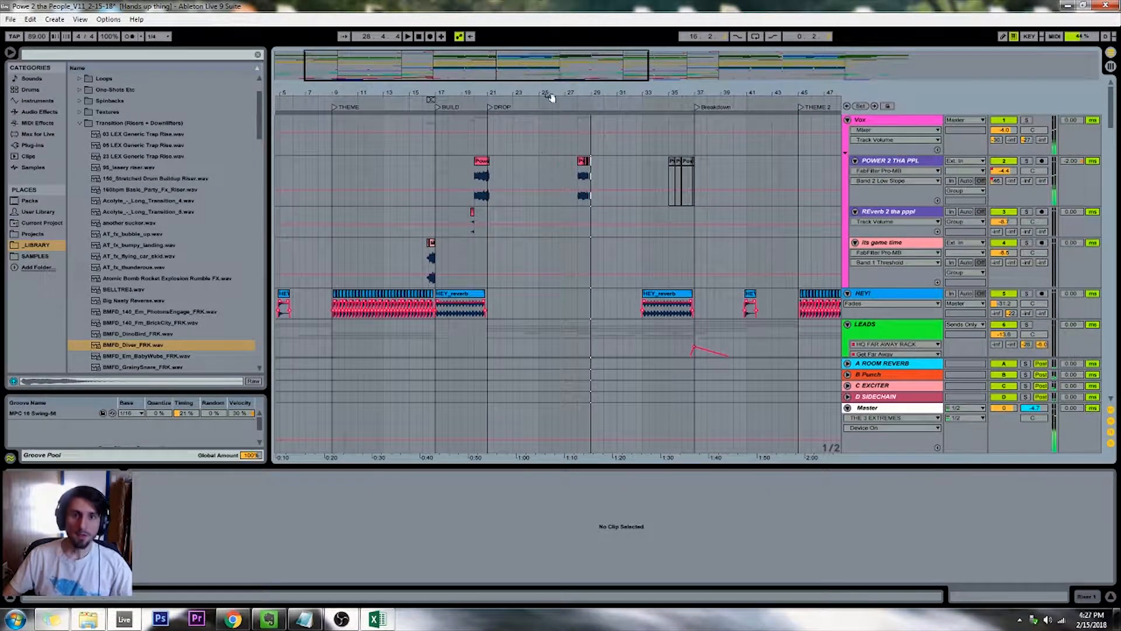
Copy the reversed riser clip on the 45 Audio track to the end of the second build, just before DROP 2
left_click_drag(577, 78, 935, 77)
scroll(690, 127, "down", 5)
scroll(740, 275, "down", 5)
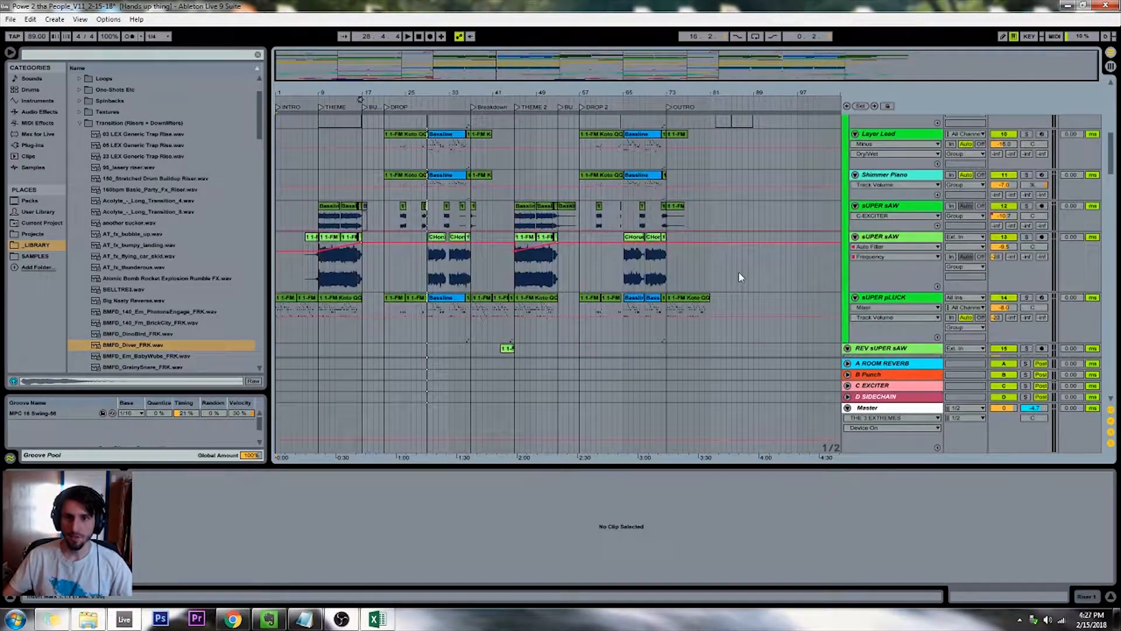
scroll(740, 277, "down", 5)
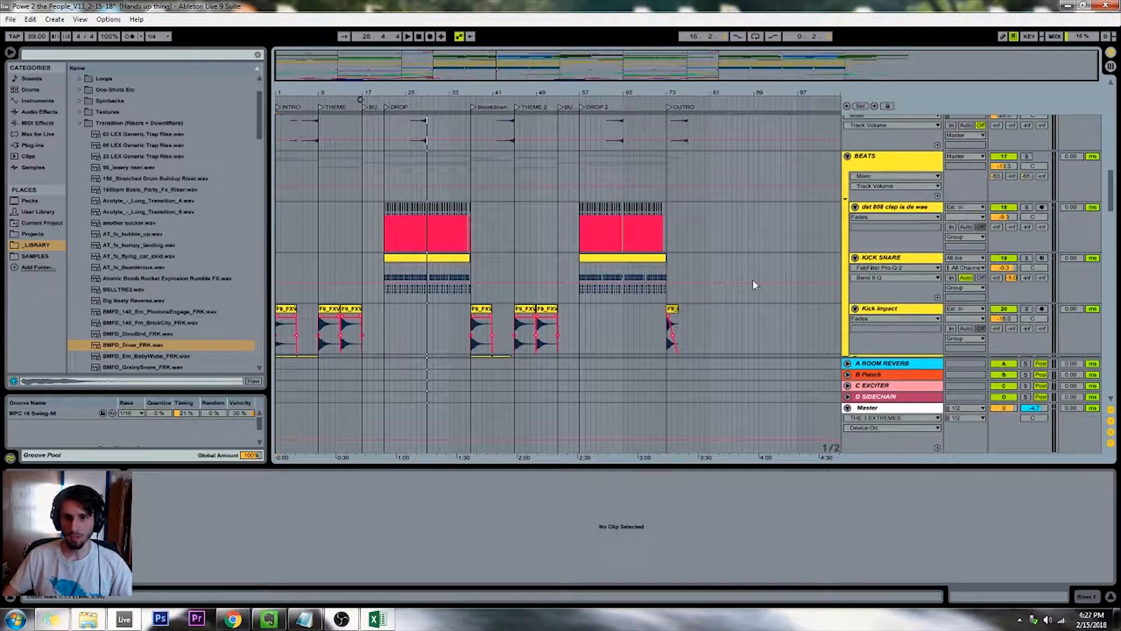
scroll(747, 284, "down", 10)
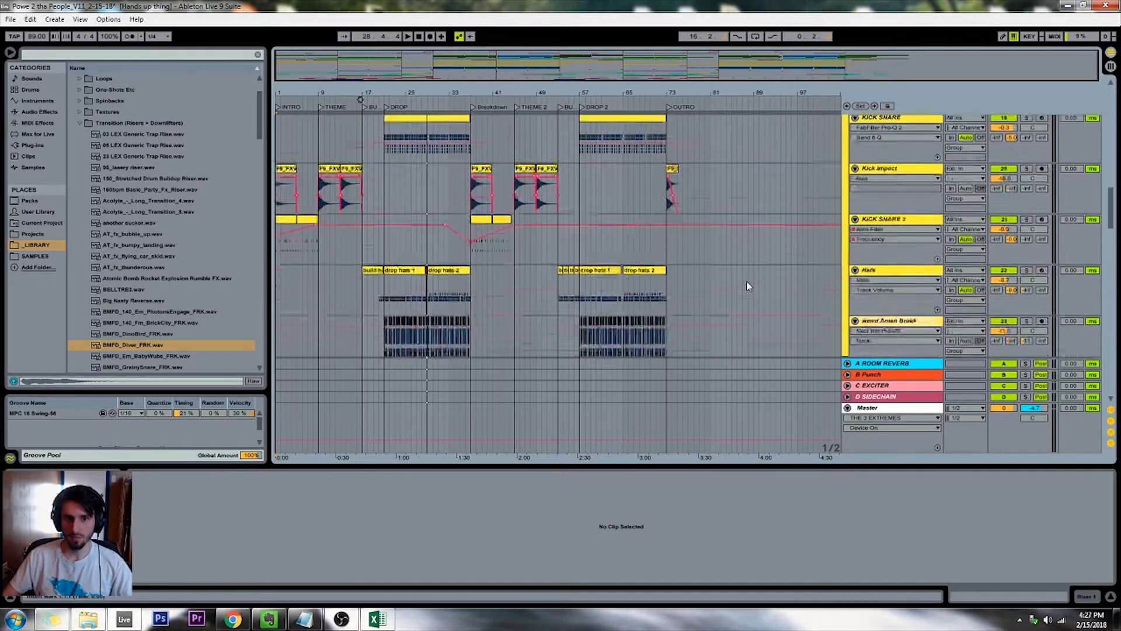
scroll(746, 282, "down", 10)
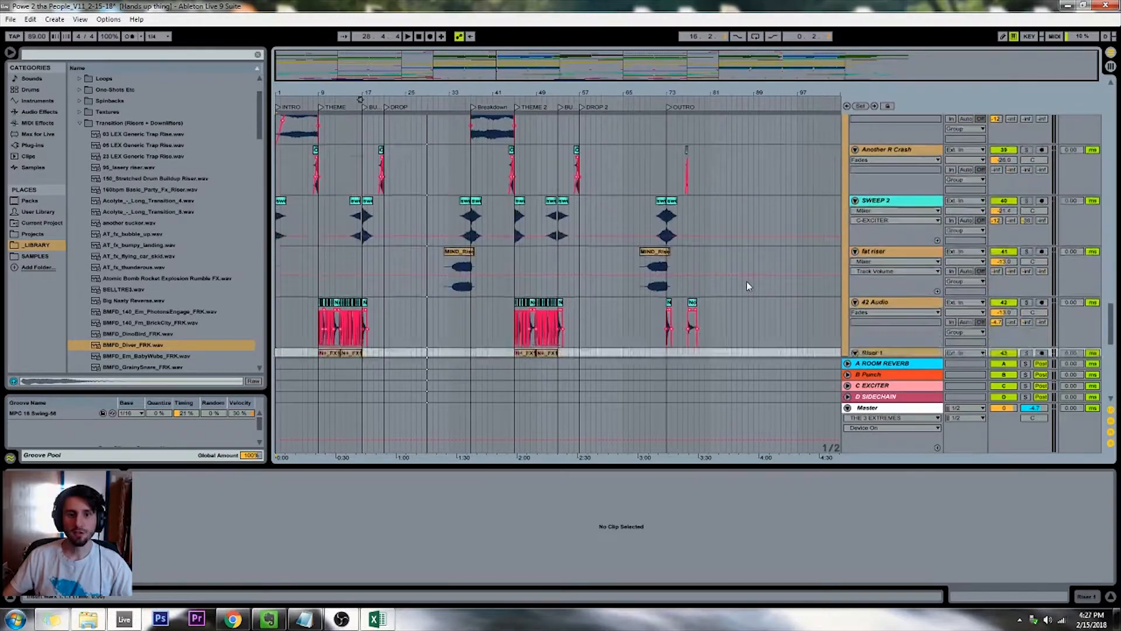
scroll(607, 243, "up", 2)
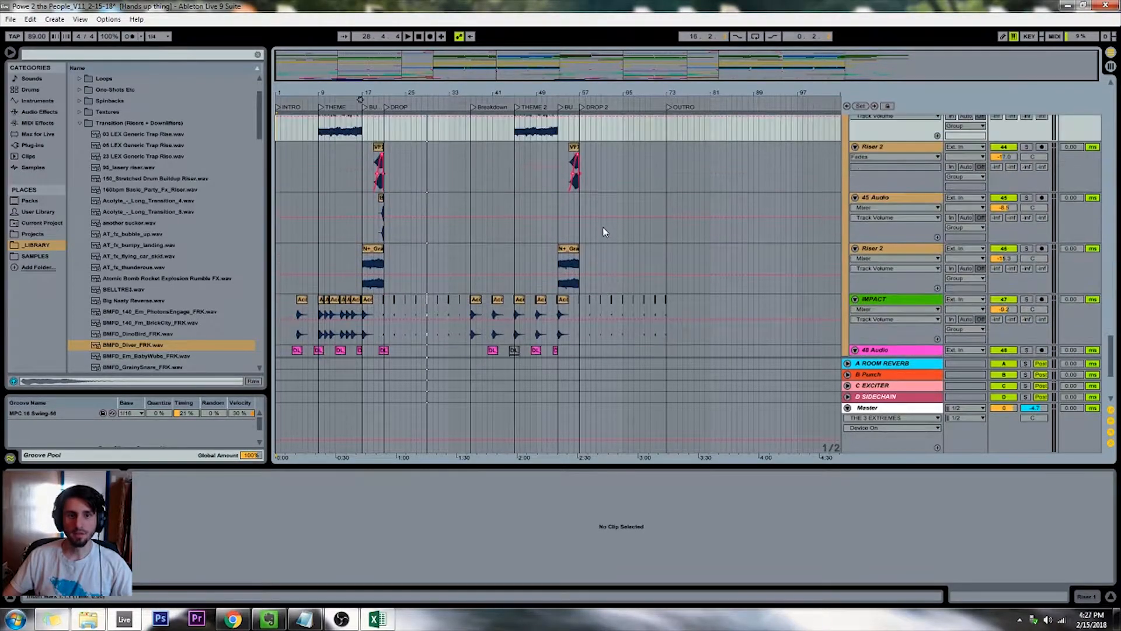
right_click(544, 225)
left_click(559, 326)
left_click_drag(387, 223, 555, 217)
key("ctrl+d")
left_click(512, 214)
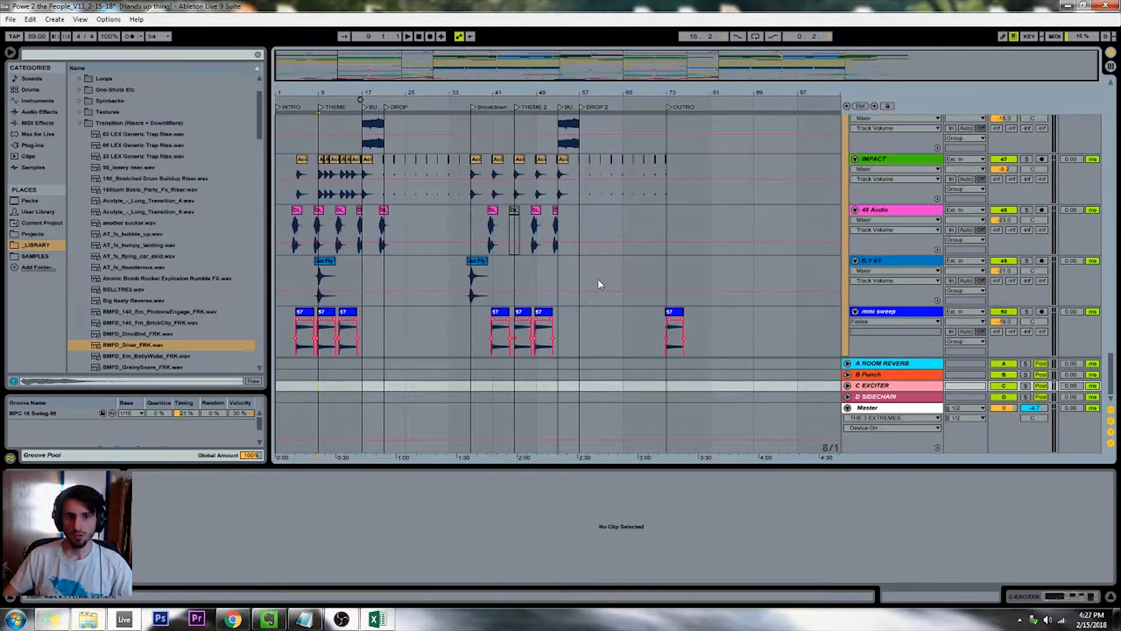
Play the first drop while checking the master output level, and set the Master track's volume to 6.0 dB
scroll(450, 265, "up", 3)
scroll(454, 273, "up", 10)
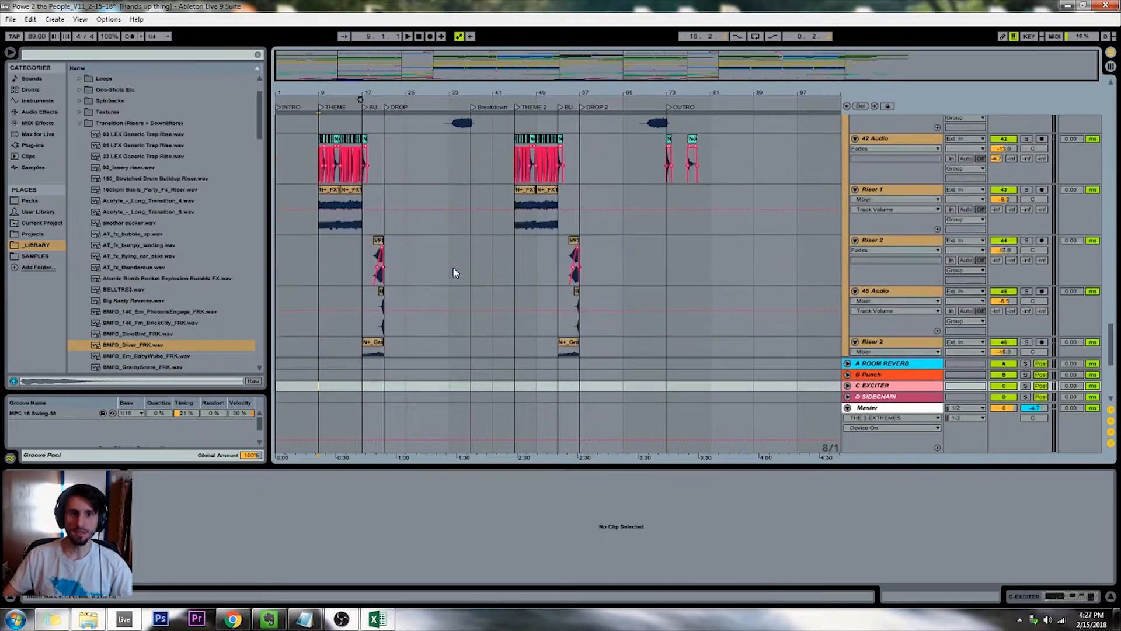
scroll(454, 273, "up", 10)
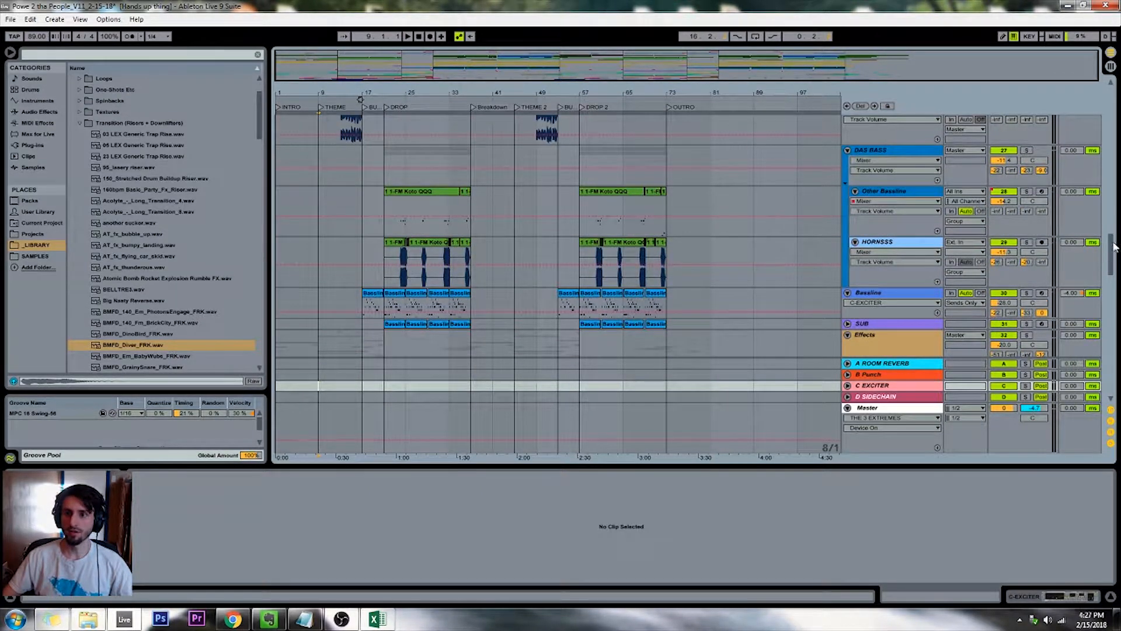
left_click_drag(1114, 247, 1115, 65)
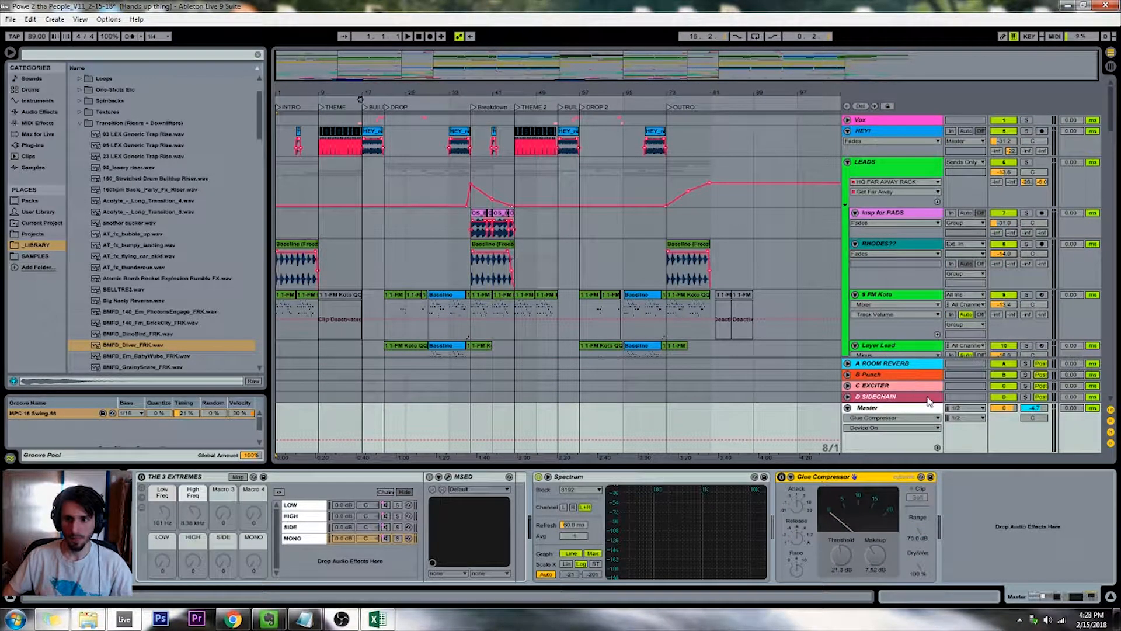
key("Tab")
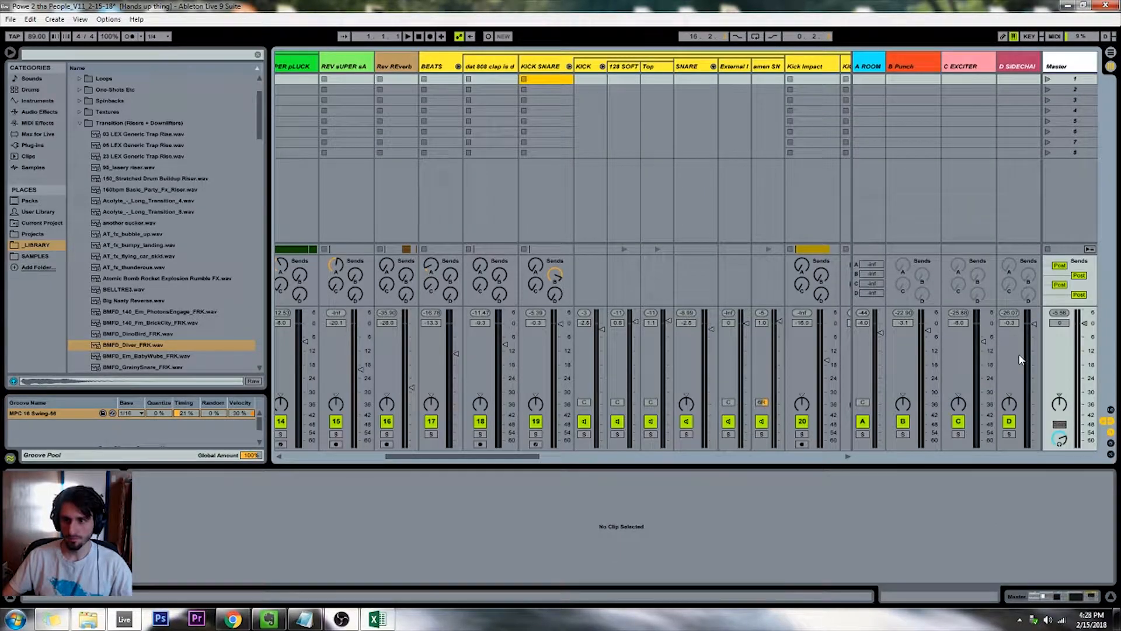
key("Tab")
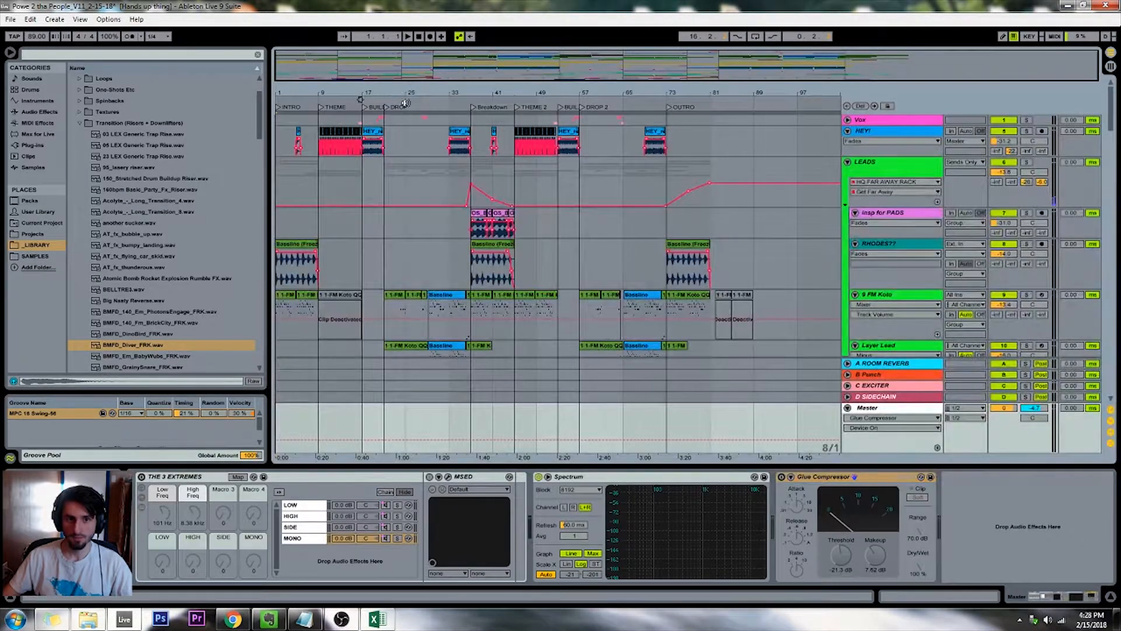
left_click(405, 103)
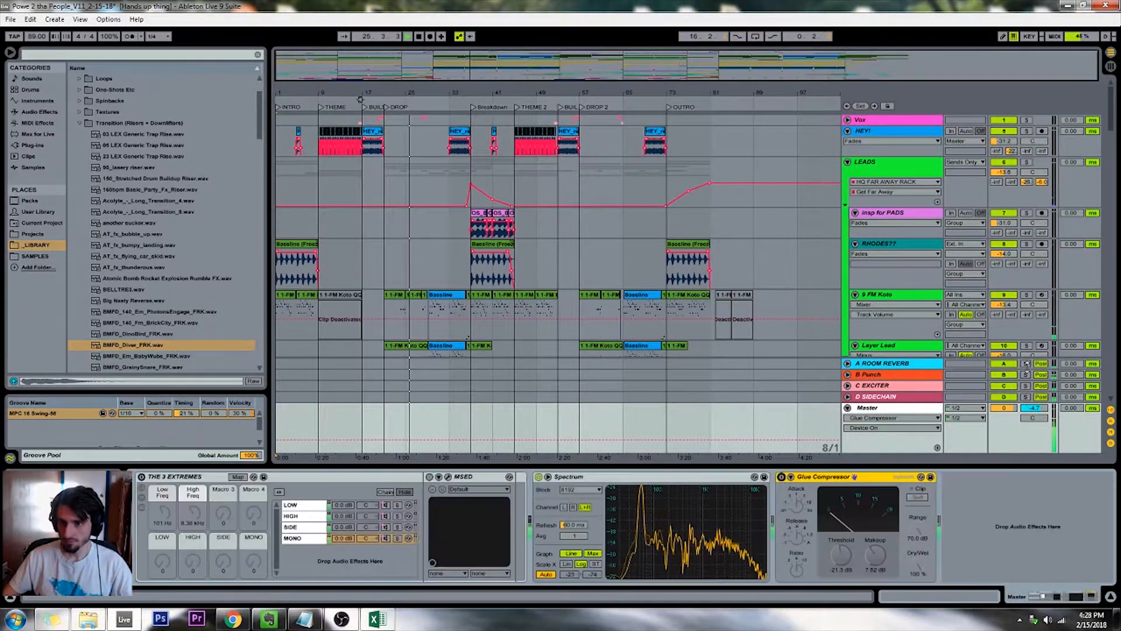
key("Tab")
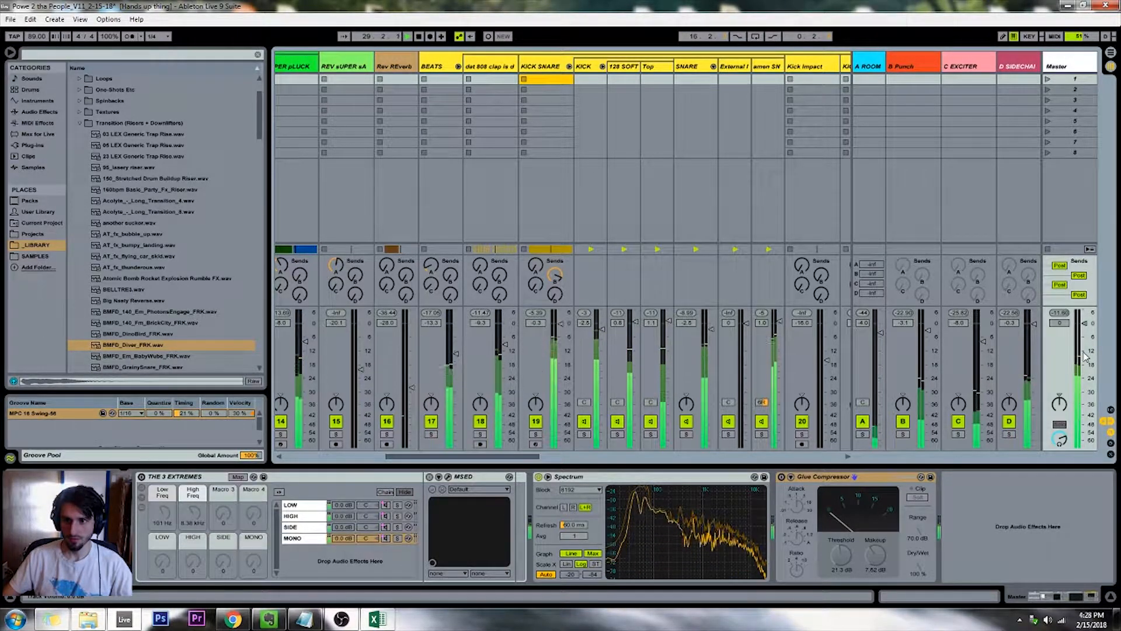
key("space")
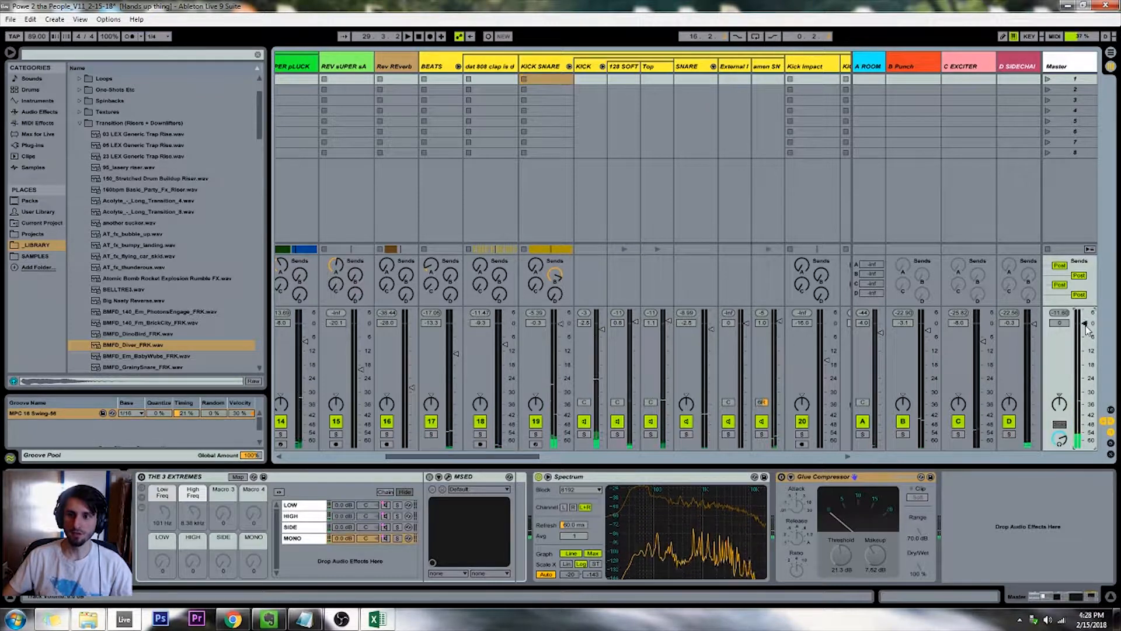
key("Tab")
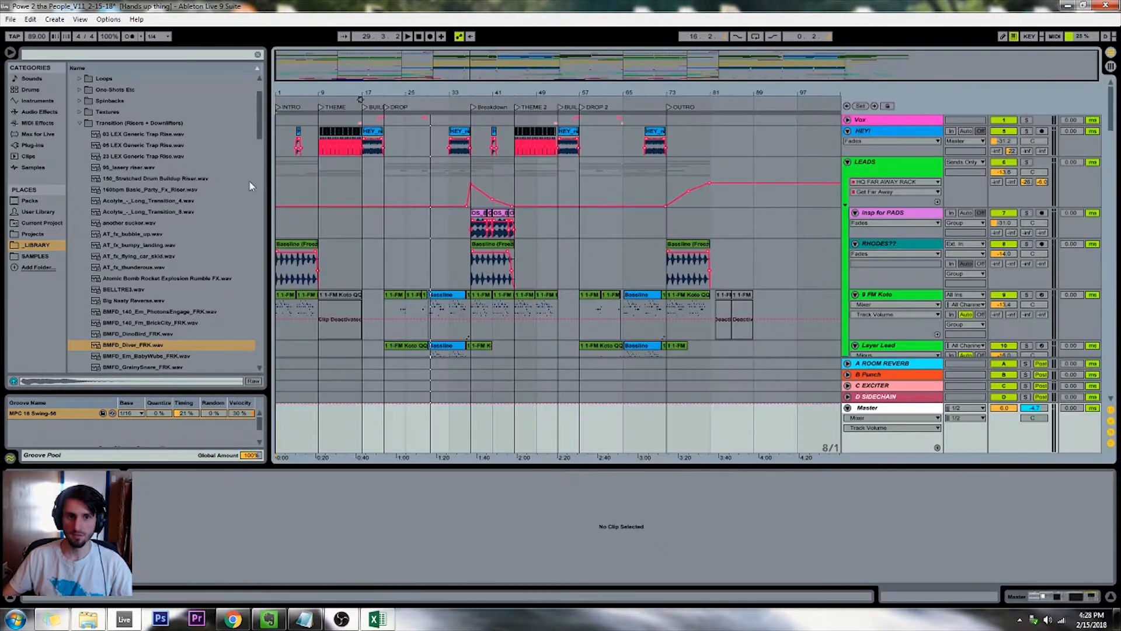
Play the opening of the intro from bar 1 to check the kick, and return to the song's start
left_click(419, 36)
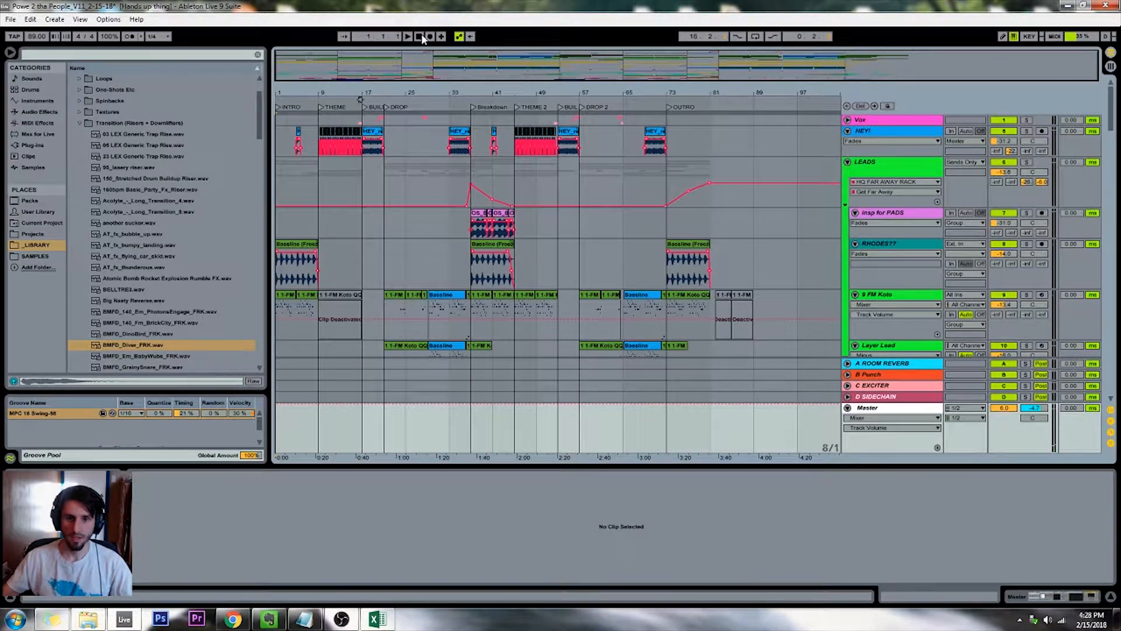
key("space")
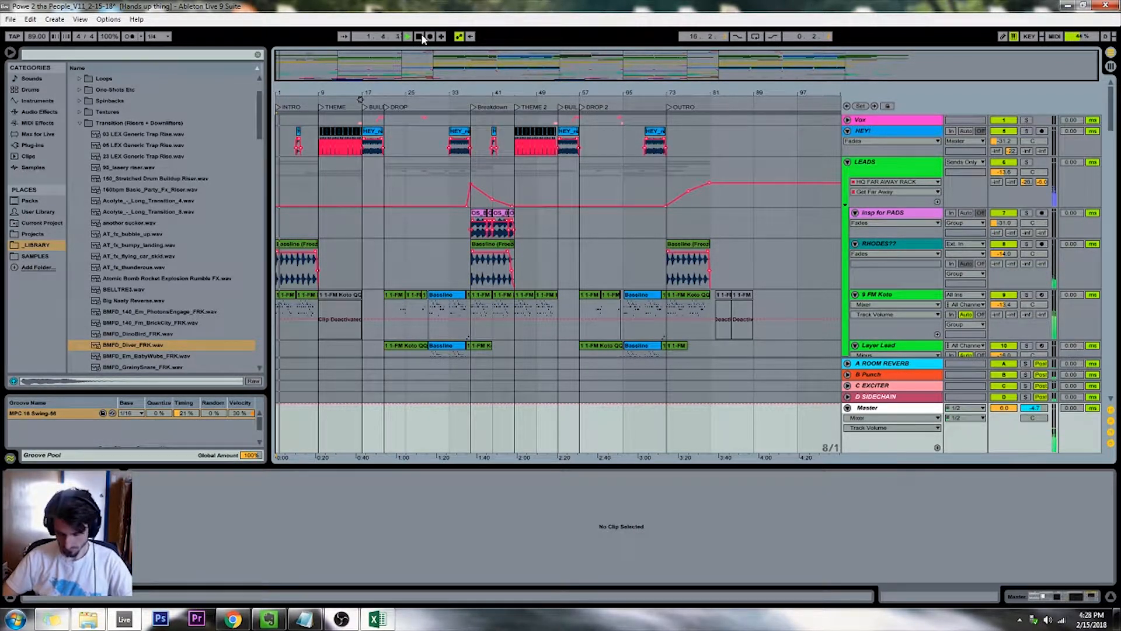
key("space")
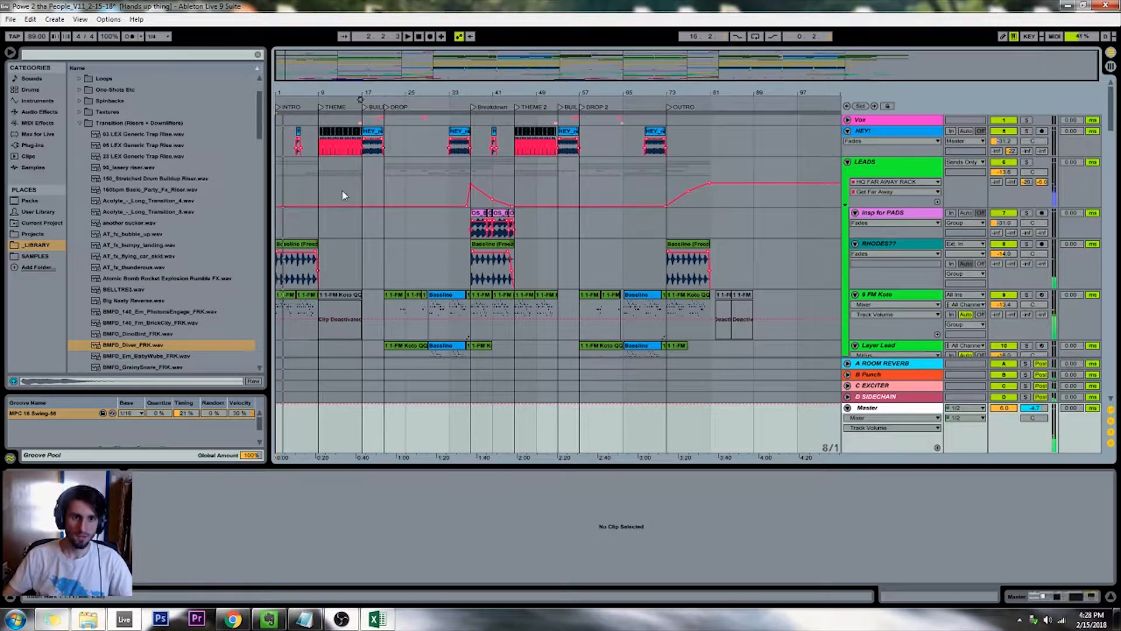
scroll(344, 194, "down", 3)
left_click(419, 36)
Solo the Kick Impact track during intro playback, set its panning to 7R, and unsolo it
scroll(348, 268, "down", 10)
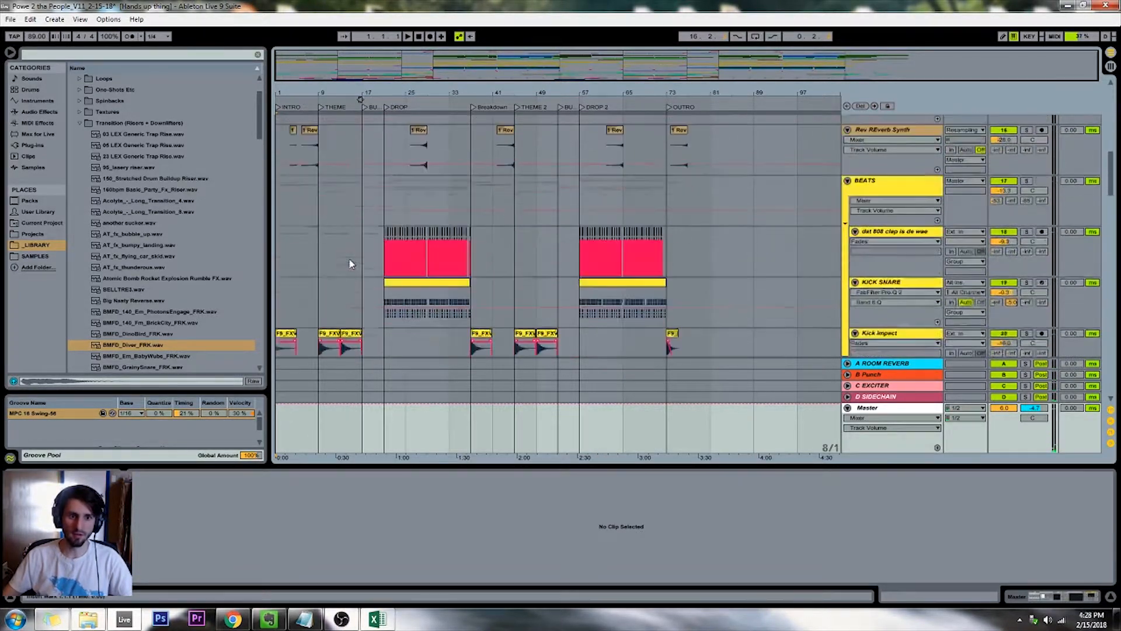
scroll(348, 268, "up", 5)
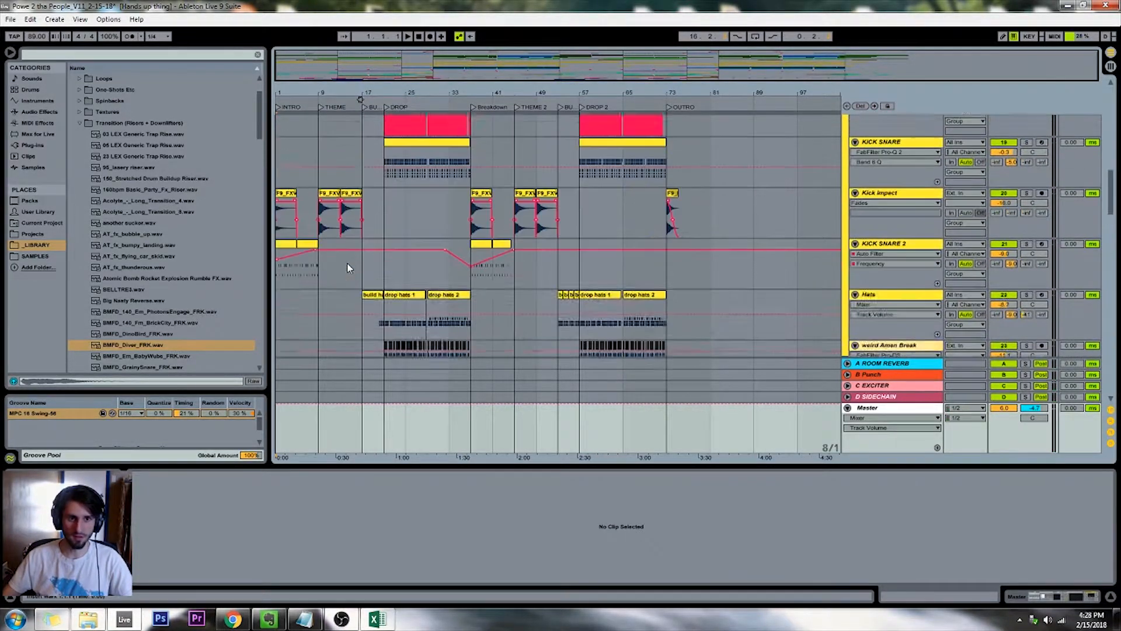
left_click(1025, 263)
key("space")
left_click(1033, 273)
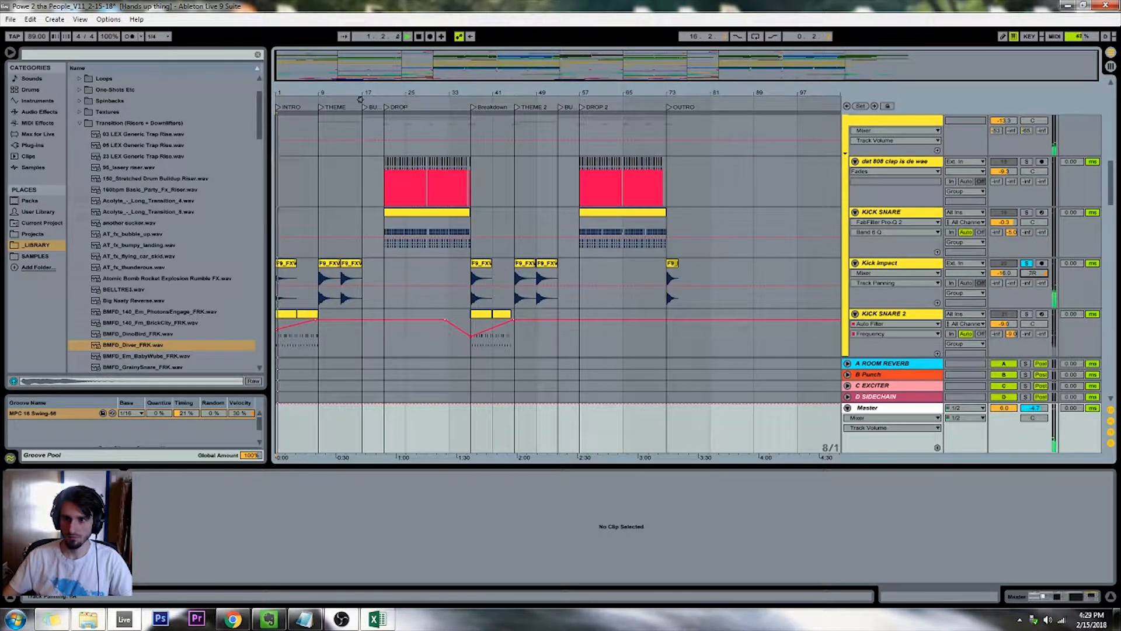
left_click(1028, 264)
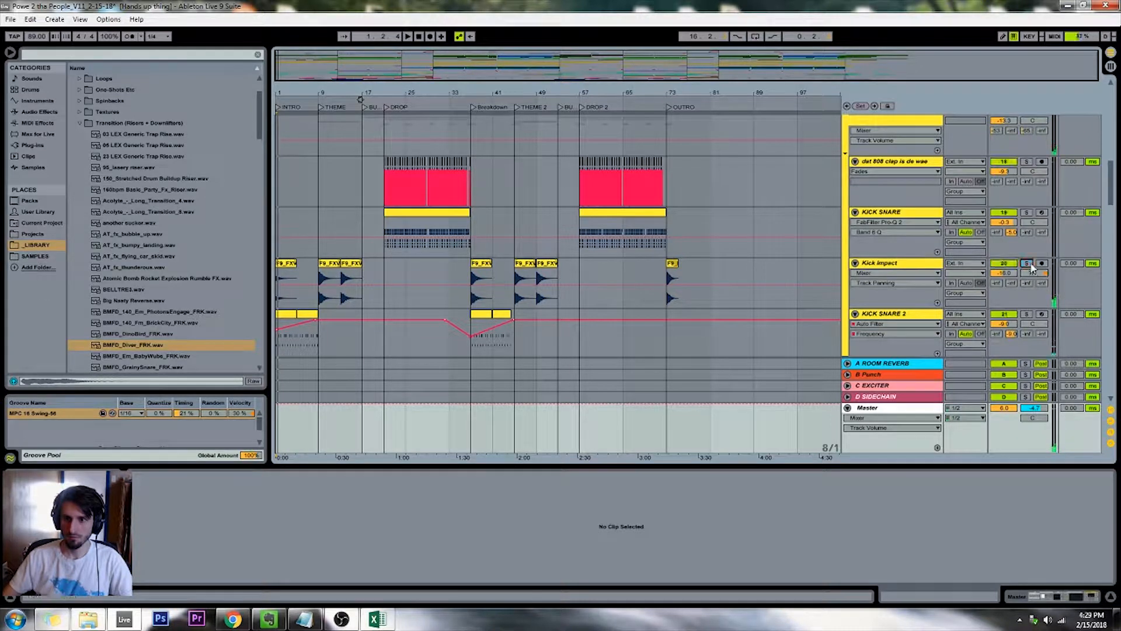
Play the song from the beginning through the first drop into the Breakdown, and return to the start
left_click(419, 36)
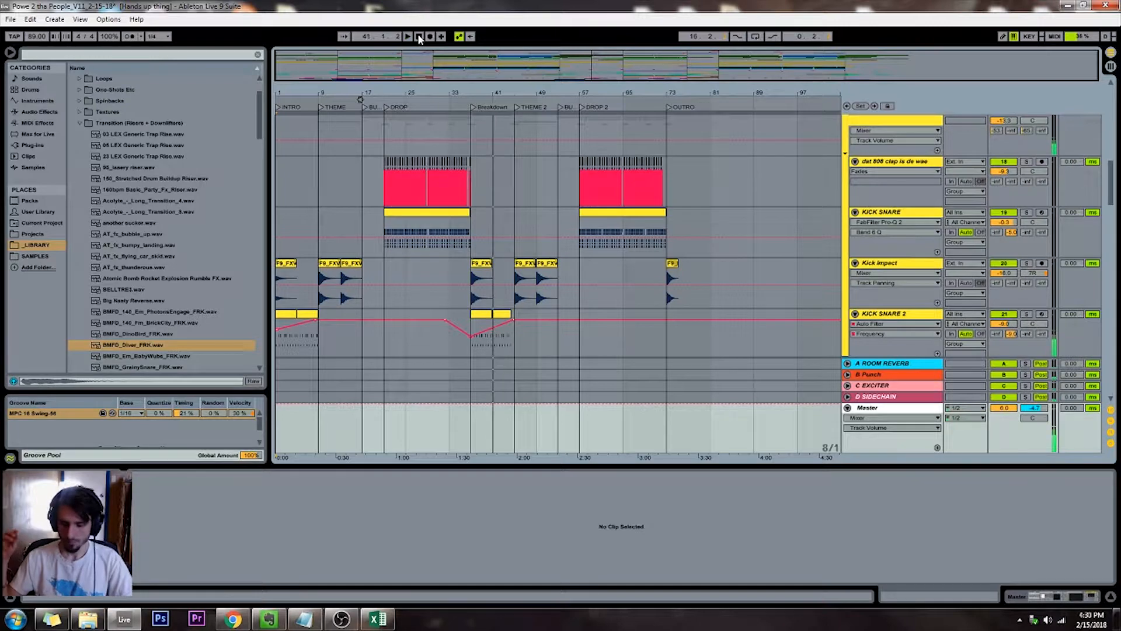
left_click(419, 36)
mouse_move(383, 92)
left_mouse_down()
mouse_move(383, 111)
mouse_move(383, 91)
left_mouse_up()
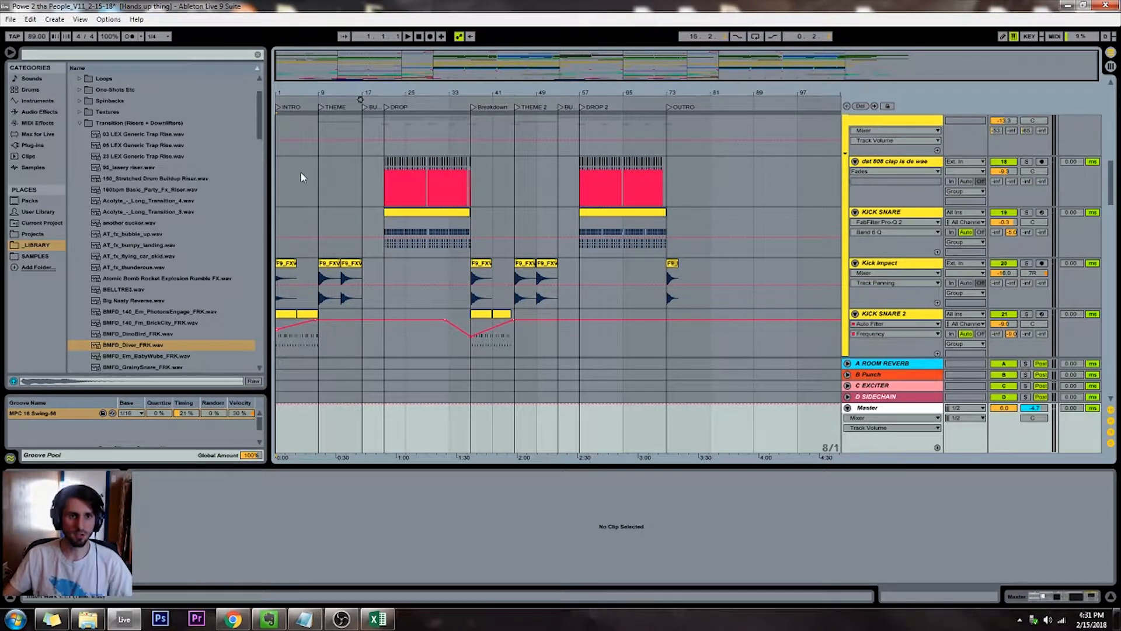
Delete the Verb_Boom impact clip that starts at the THEME marker on the Kick Impact track
left_click(306, 190)
key("plus")
key("plus")
key("plus")
scroll(412, 197, "down", 4)
scroll(410, 196, "down", 2)
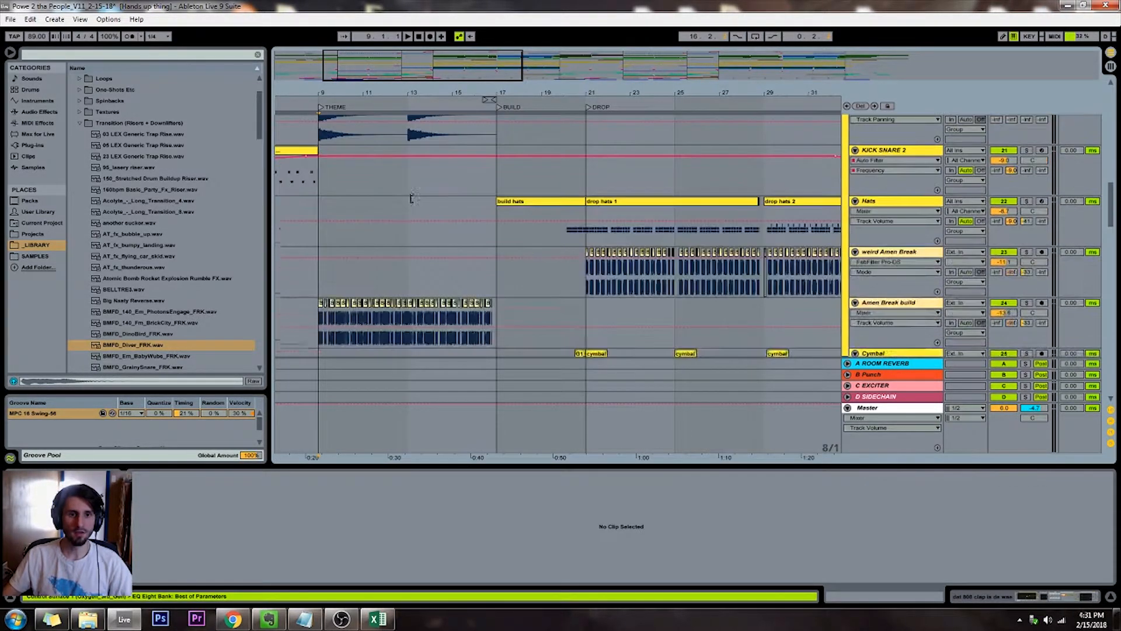
left_click_drag(455, 67, 449, 61)
scroll(384, 155, "up", 3)
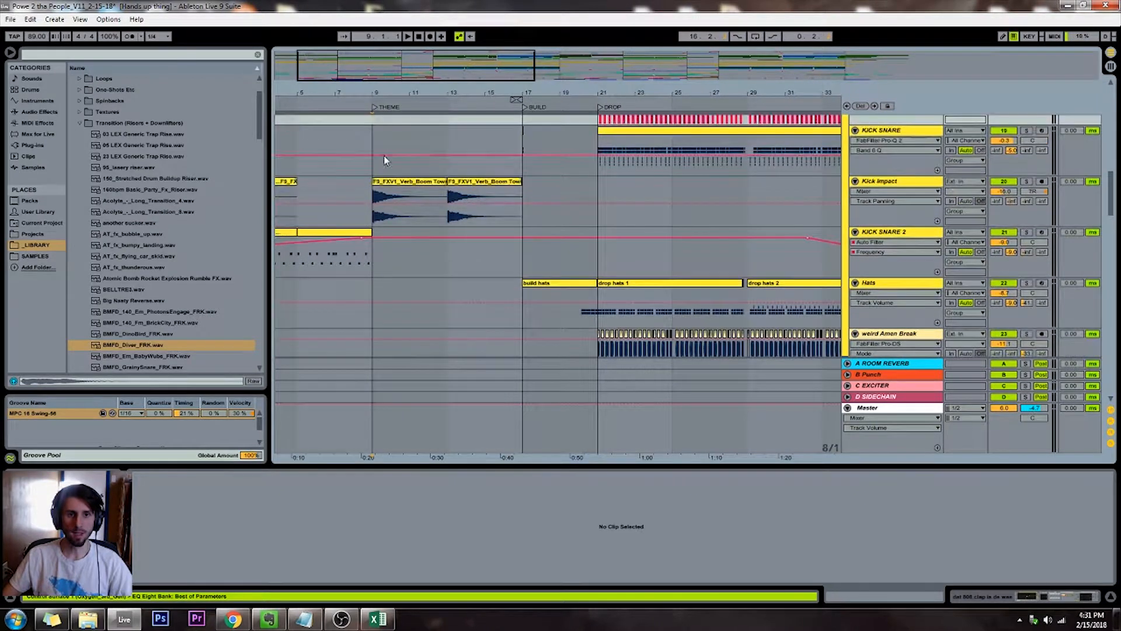
left_click(391, 186)
key("Delete")
Play from the THEME marker and examine the effects tracks to find what sounds at the start of that section
left_click(373, 110)
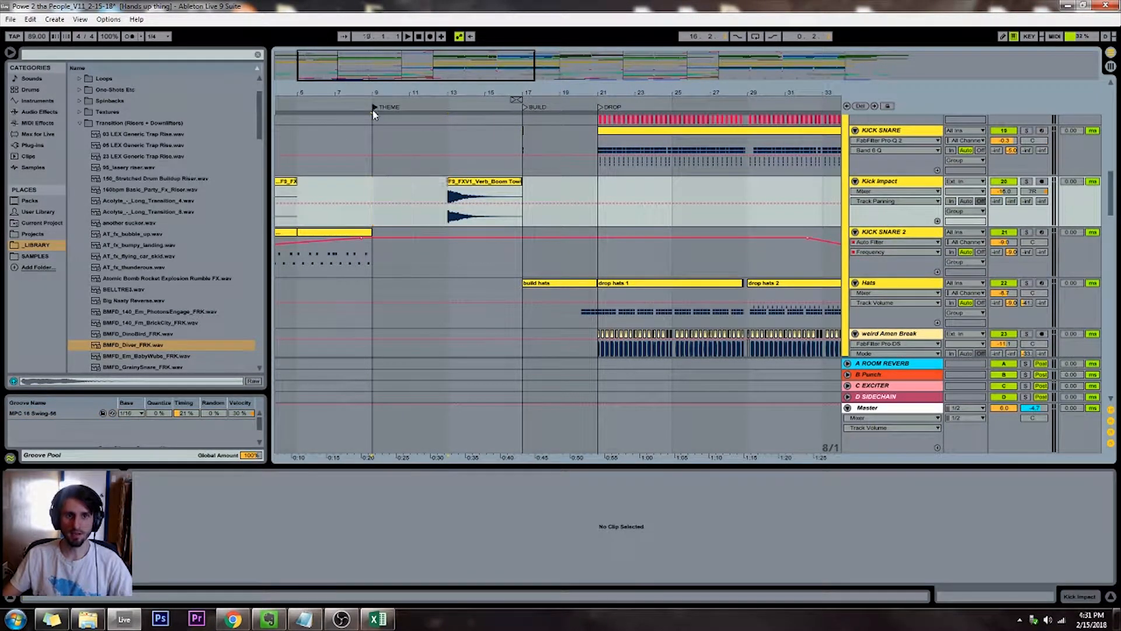
scroll(361, 171, "down", 5)
scroll(360, 169, "down", 10)
scroll(362, 174, "down", 6)
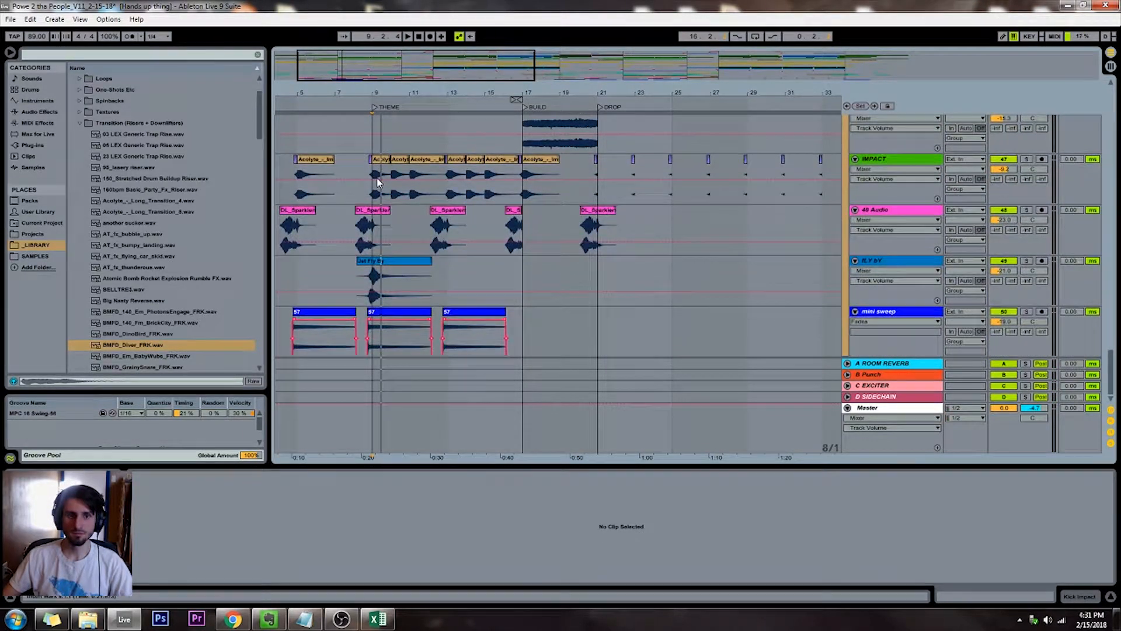
scroll(1022, 266, "down", 8)
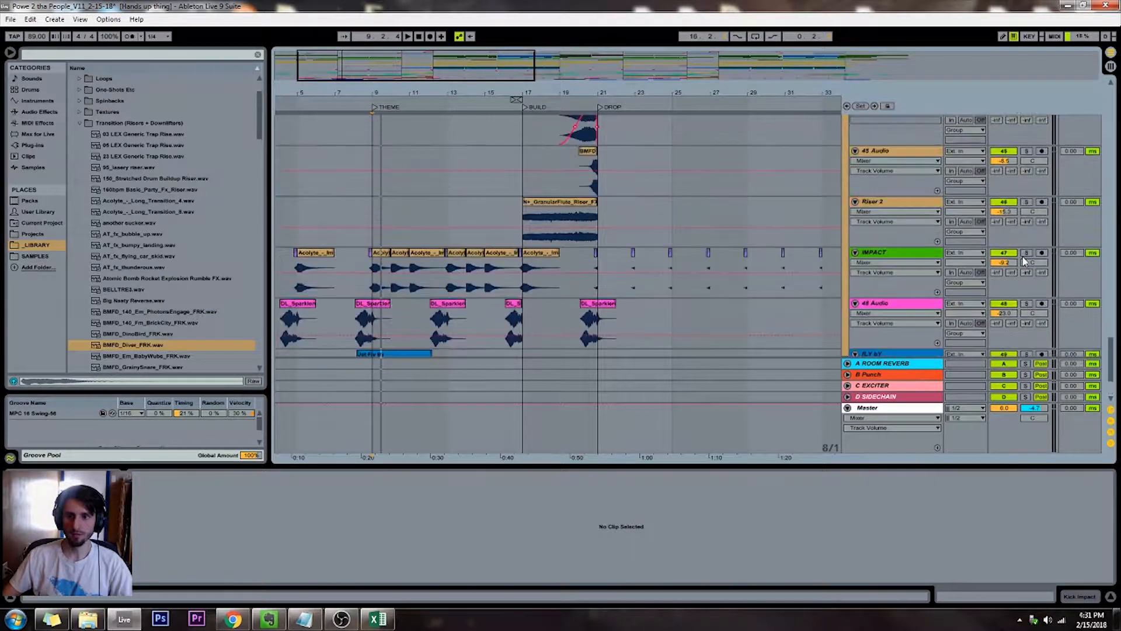
scroll(1019, 257, "up", 9)
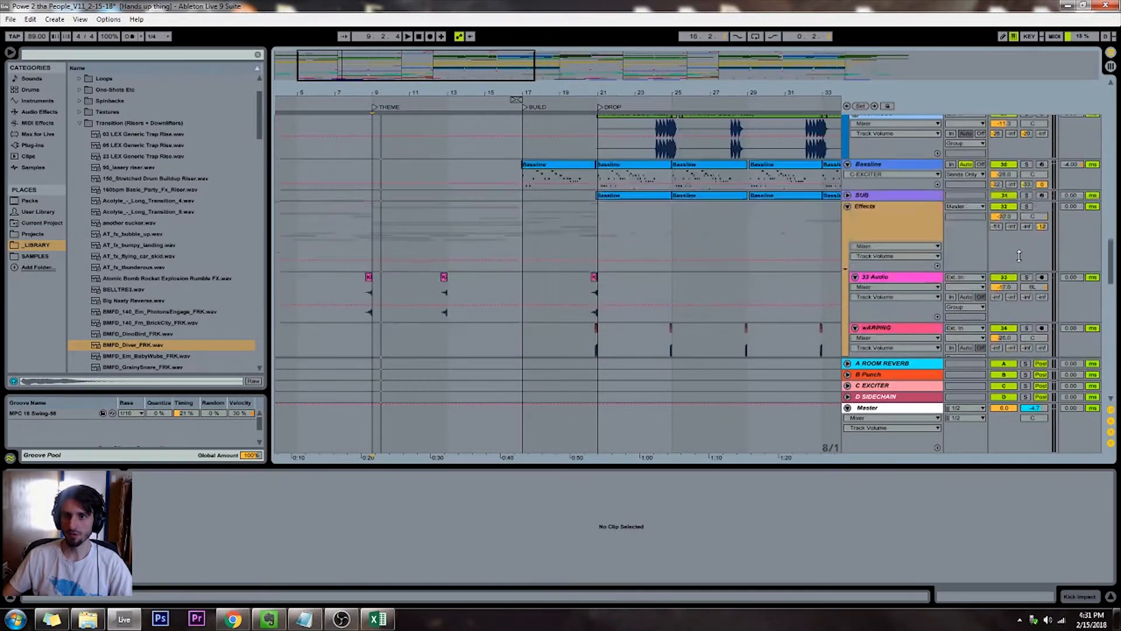
scroll(444, 194, "down", 8)
key("space")
scroll(443, 191, "down", 3)
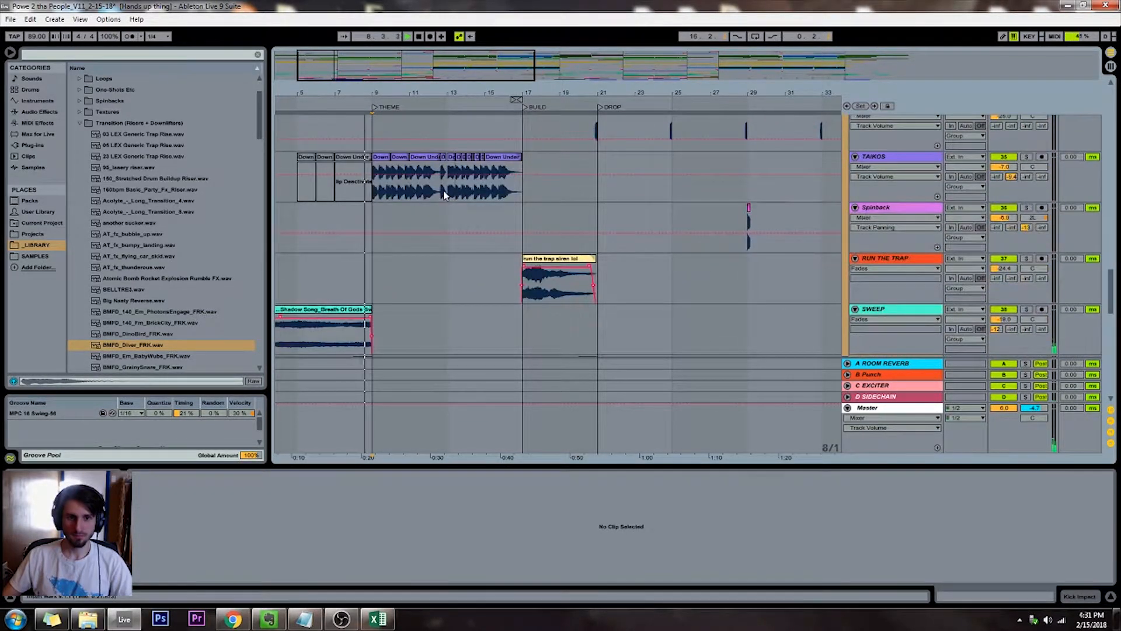
scroll(390, 205, "down", 10)
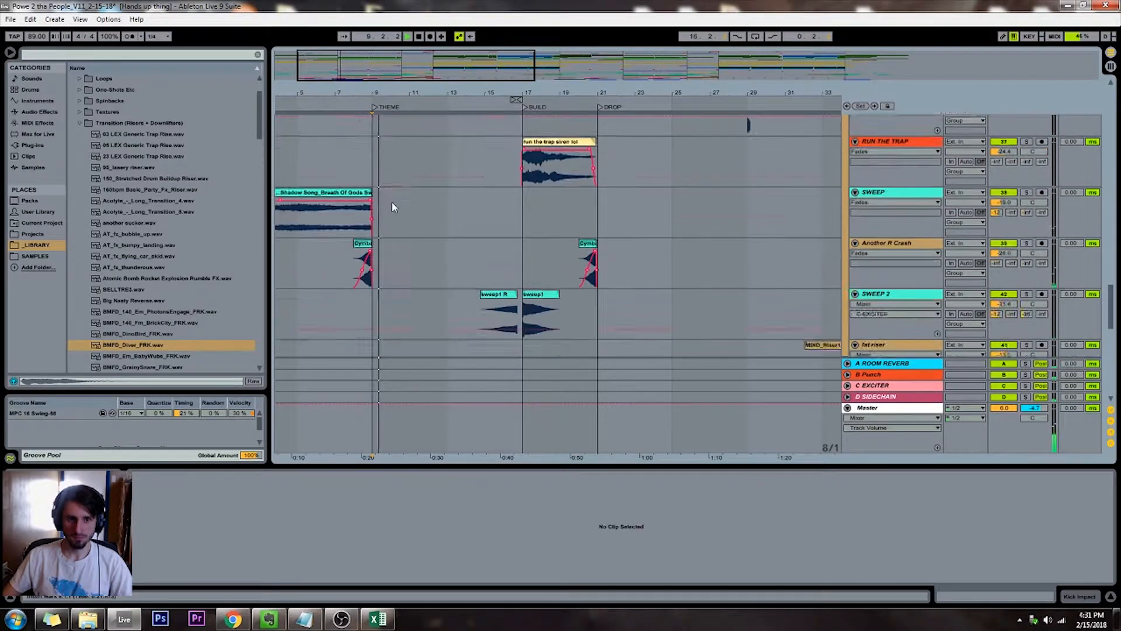
scroll(379, 222, "down", 3)
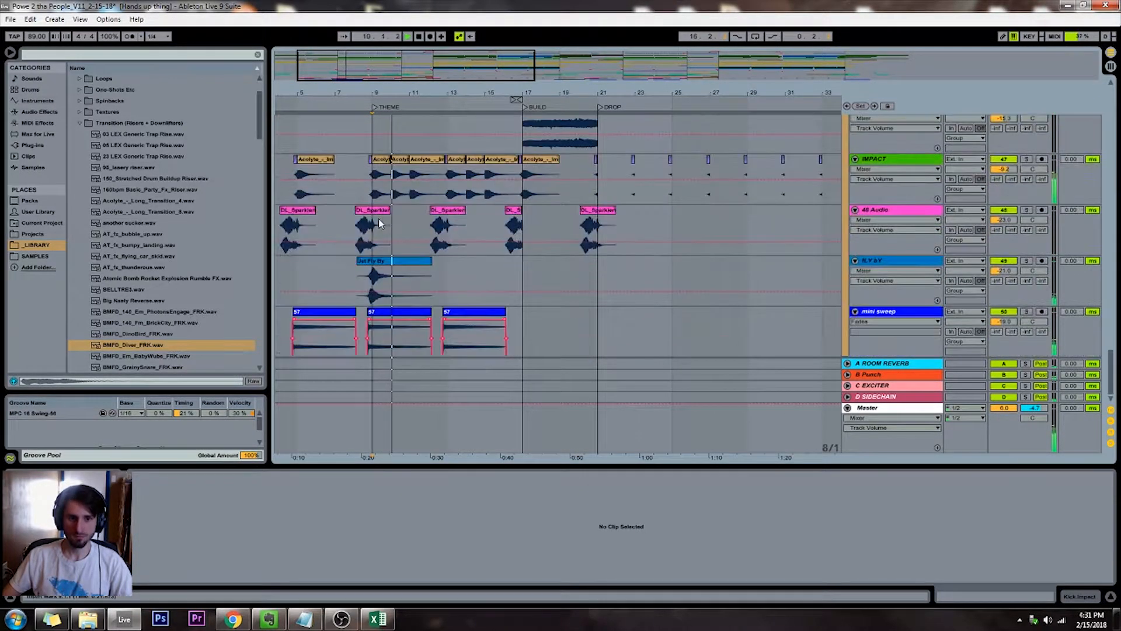
scroll(379, 222, "up", 8)
scroll(379, 221, "down", 5)
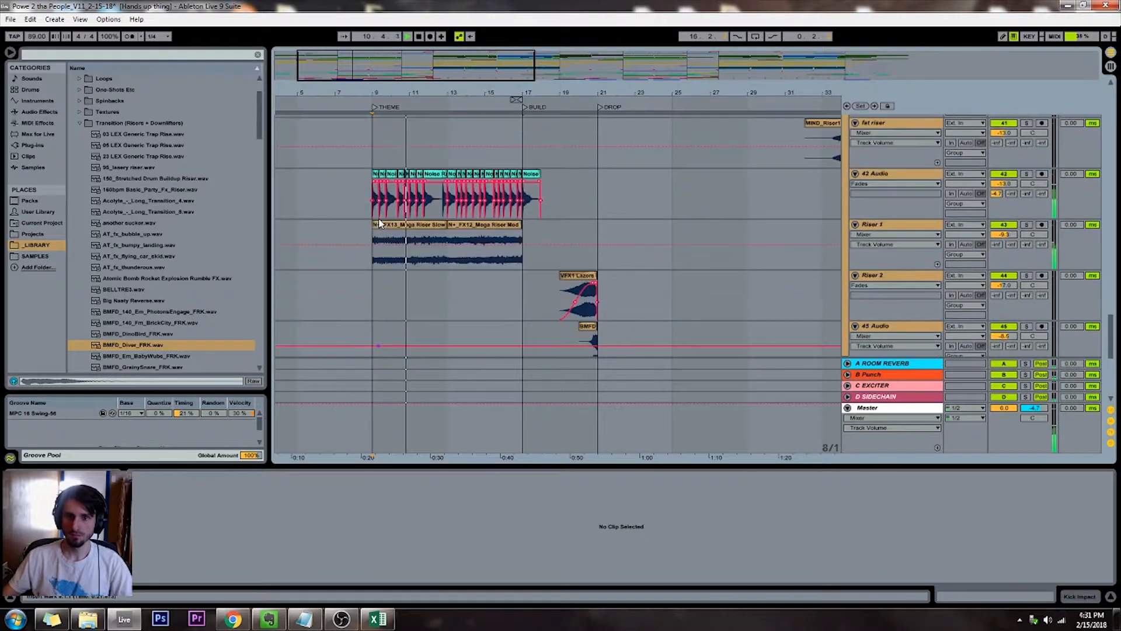
scroll(373, 210, "up", 2)
scroll(373, 207, "up", 3)
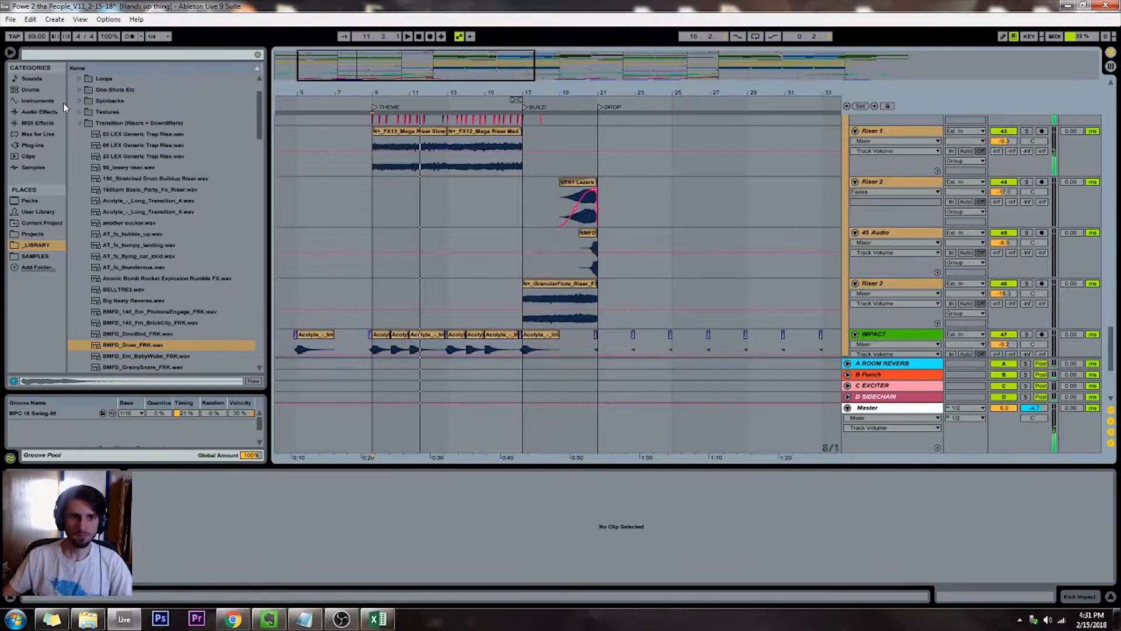
Open the Impacts folder of the effects library and audition the cached_ballsdestroyed samples and Broken Note Sharp Snare Impact
left_click(76, 123)
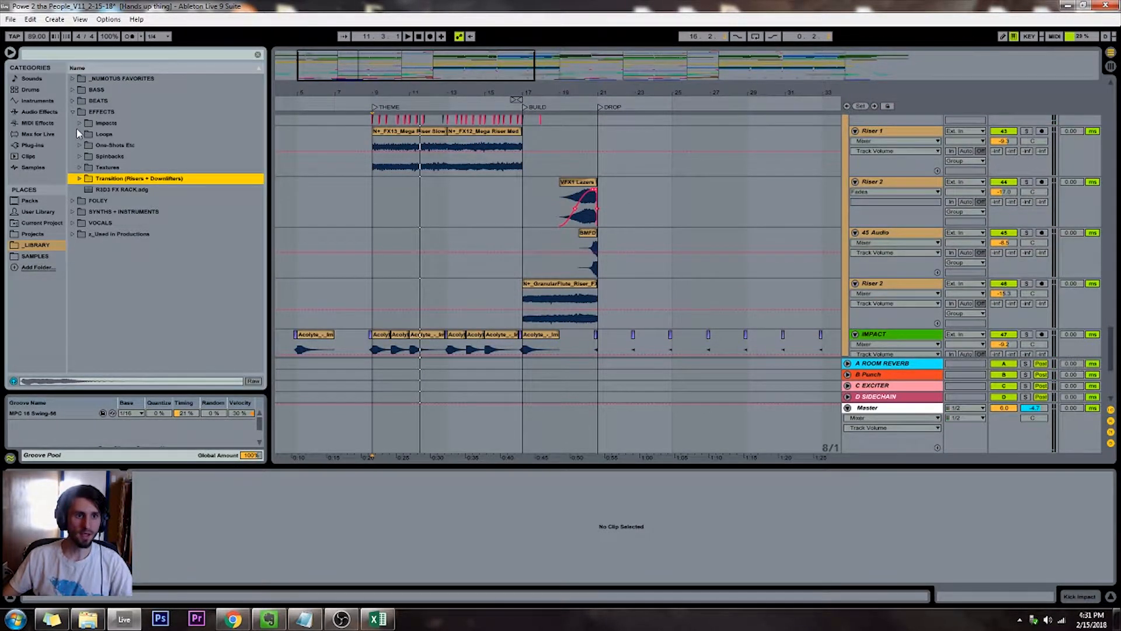
left_click(79, 123)
scroll(90, 149, "down", 2)
scroll(129, 192, "down", 1)
left_click(123, 246)
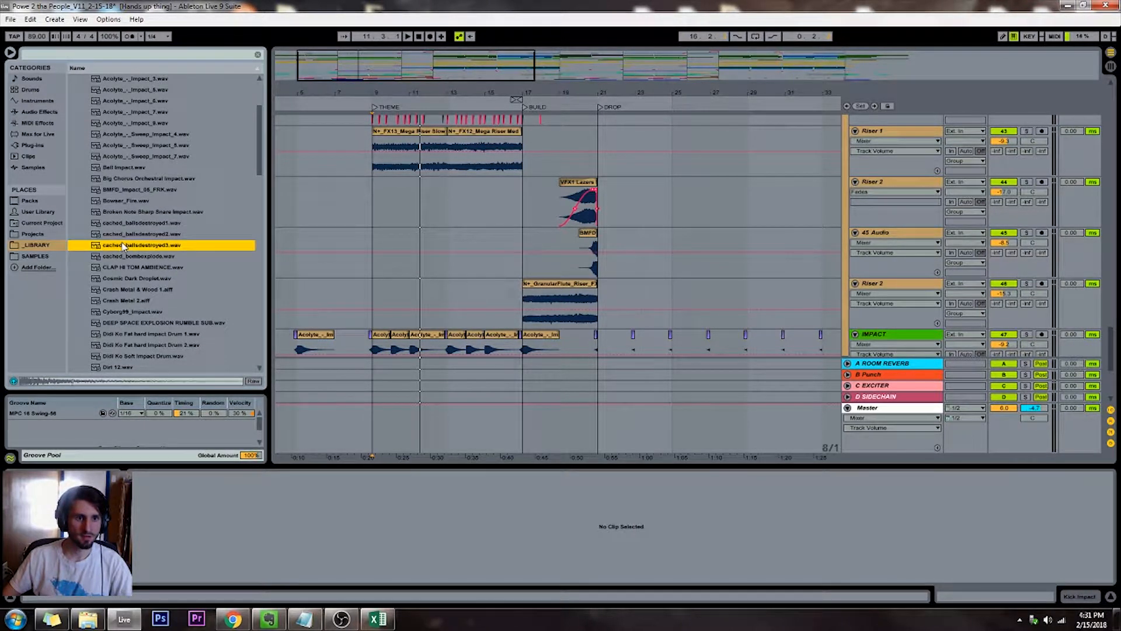
left_click(124, 223)
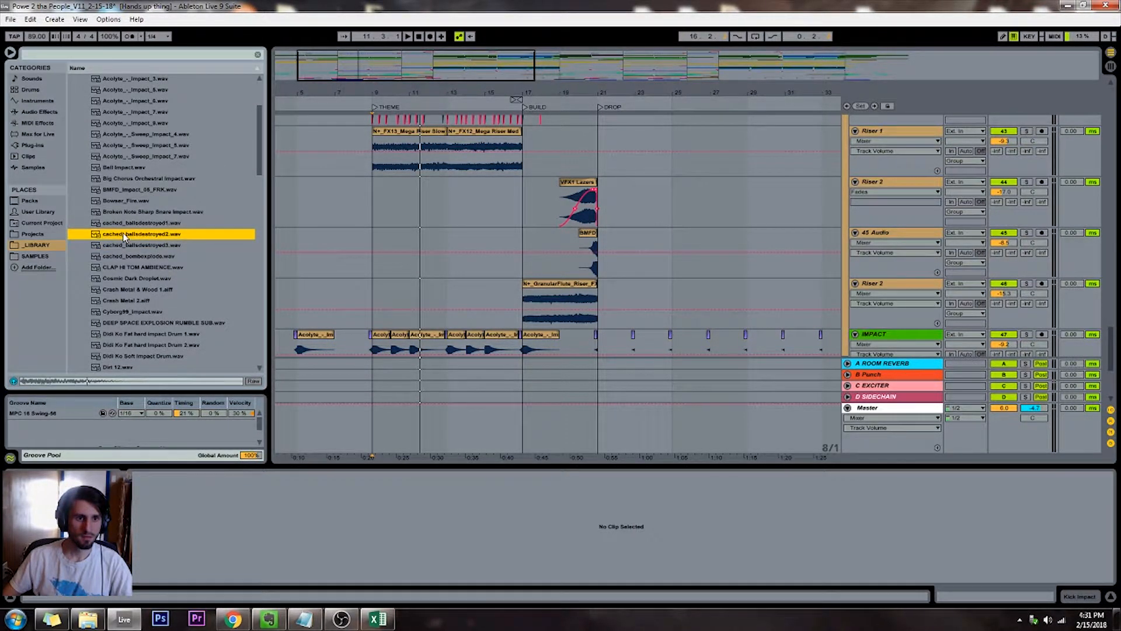
left_click(124, 212)
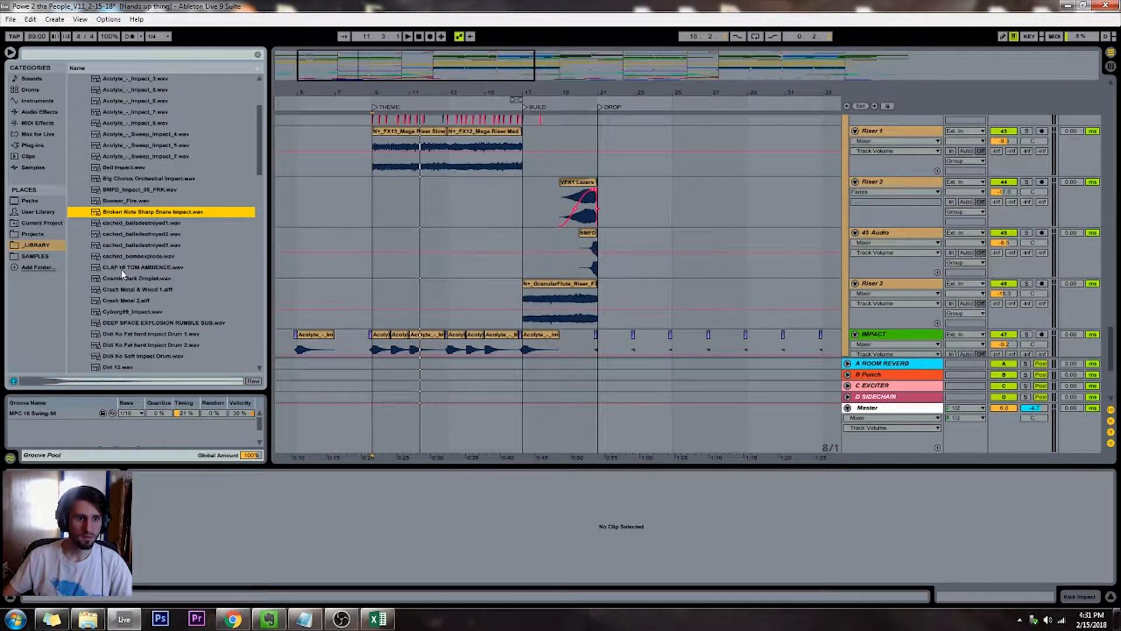
Audition more samples throughout the Impacts folder, including the LOW_EXPLOSION_DEBRIS sounds and Generdyn - HITS - 02
left_click(141, 323)
left_click(139, 312)
scroll(139, 305, "down", 2)
left_click(139, 302)
scroll(140, 304, "down", 4)
scroll(142, 306, "down", 4)
left_click(135, 256)
scroll(135, 255, "down", 6)
left_click(133, 256)
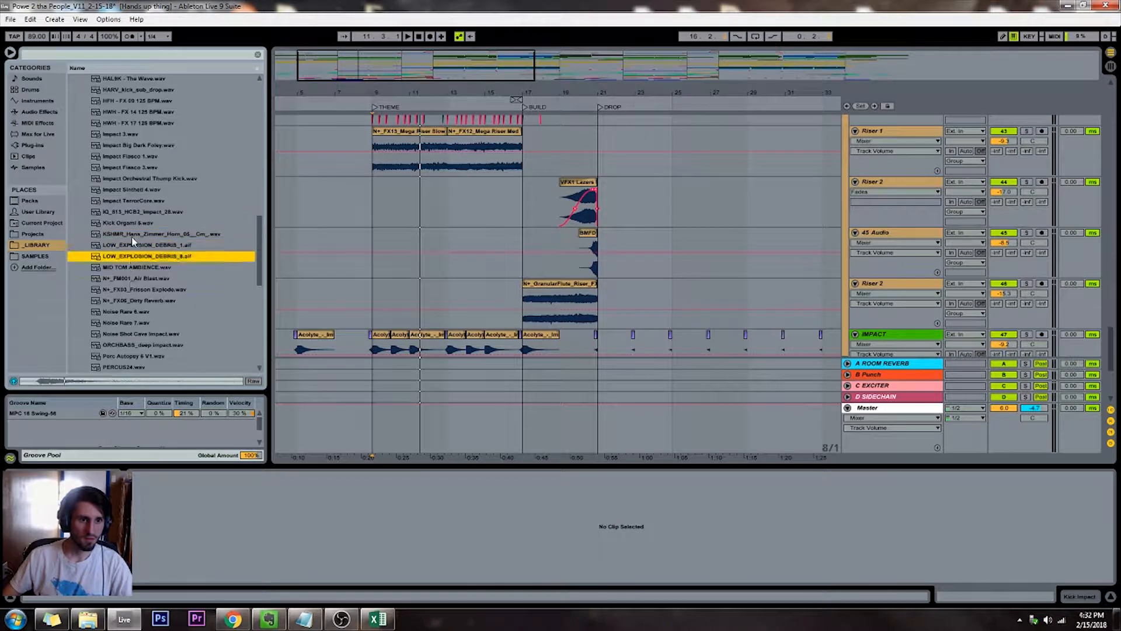
scroll(134, 321, "down", 4)
left_click(133, 279)
scroll(133, 332, "down", 4)
left_click(132, 246)
left_click(119, 323)
scroll(121, 315, "up", 10)
left_click(127, 268)
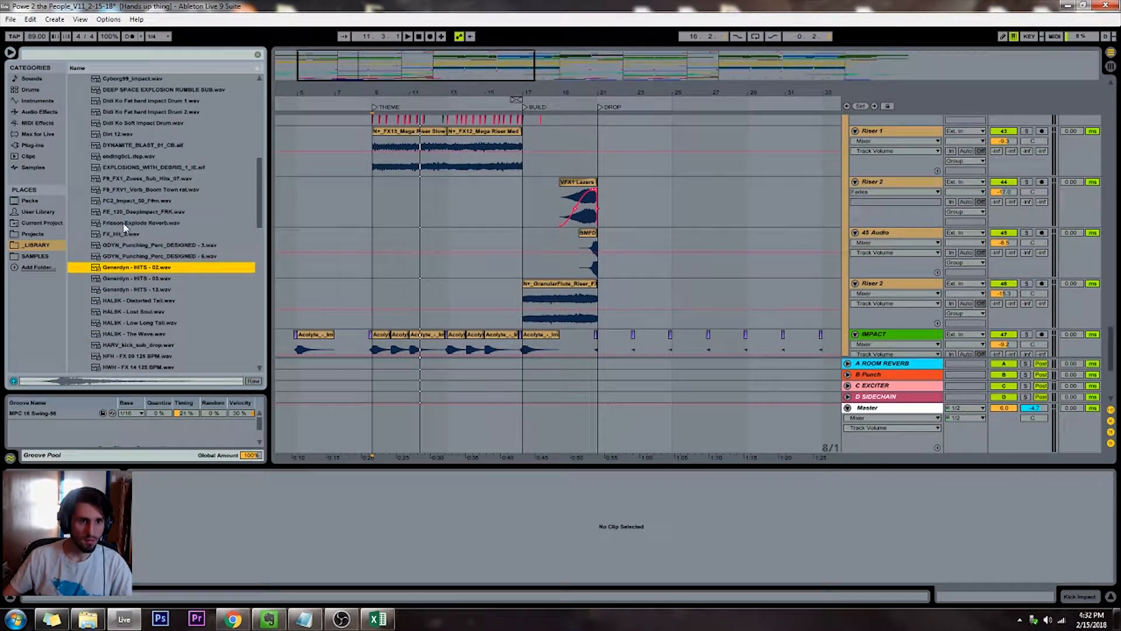
Place the cached_ballsdestroyed2 impact at the THEME marker on a new audio track between Riser 2 and IMPACT
scroll(124, 226, "up", 7)
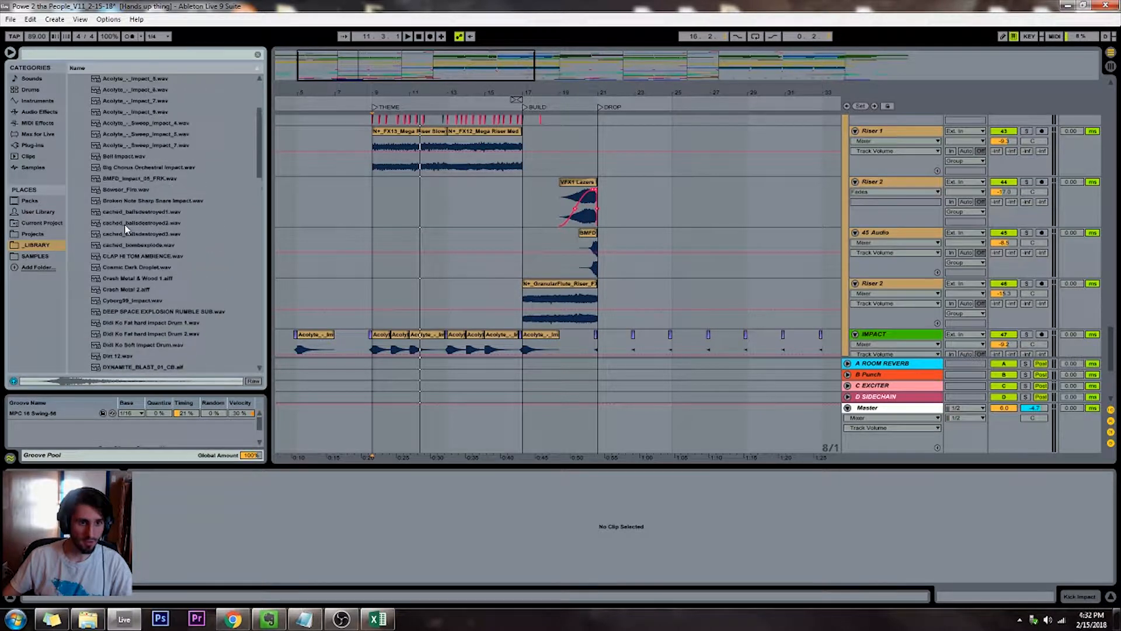
left_click(124, 224)
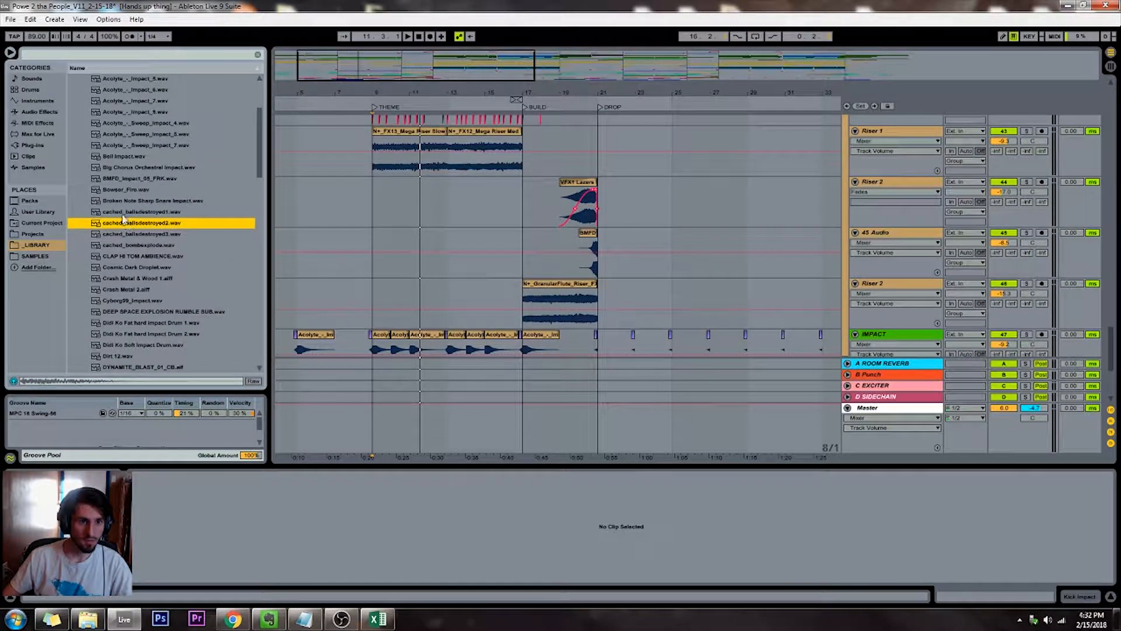
left_click(374, 256)
left_click_drag(372, 274, 373, 268)
key("ctrl+x")
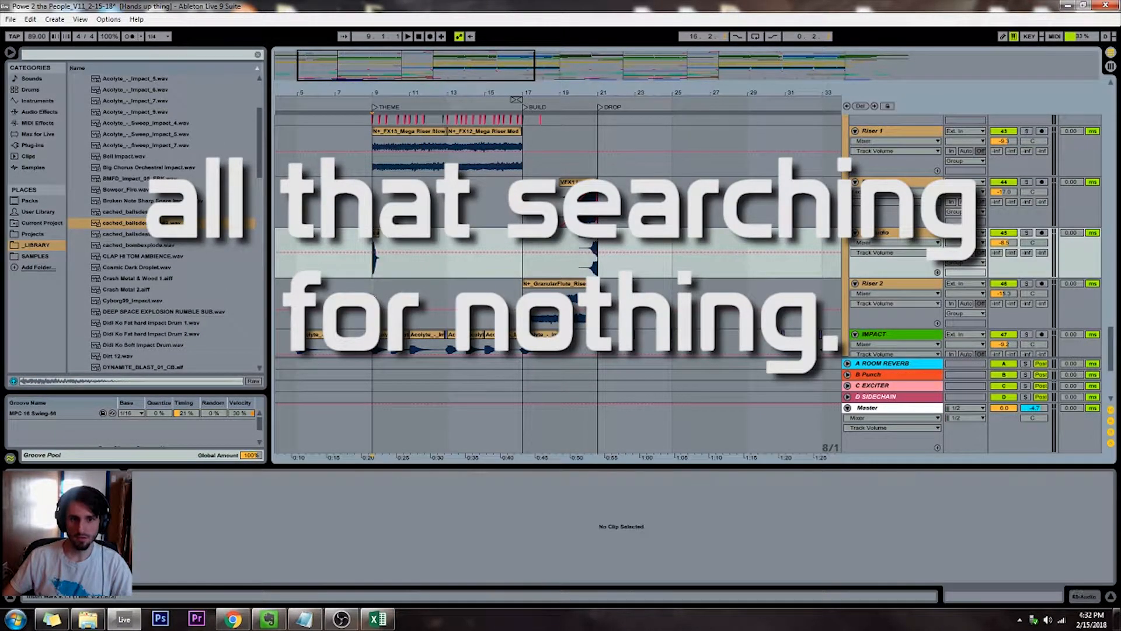
key("Down")
key("ctrl+v")
key("ctrl+t")
left_click_drag(376, 262, 376, 317)
Raise the new impact track's A ROOM REVERB send and set its C EXCITER send to about -15 dB
left_click_drag(996, 331, 996, 281)
left_click_drag(996, 331, 996, 328)
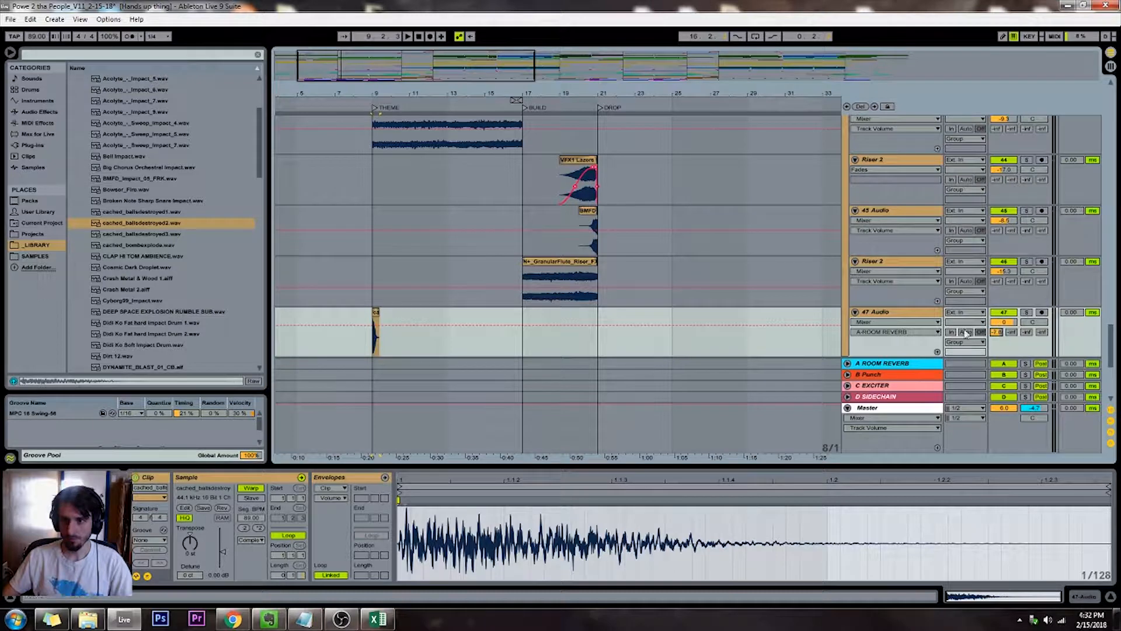
left_click(868, 313)
key("ctrl+f")
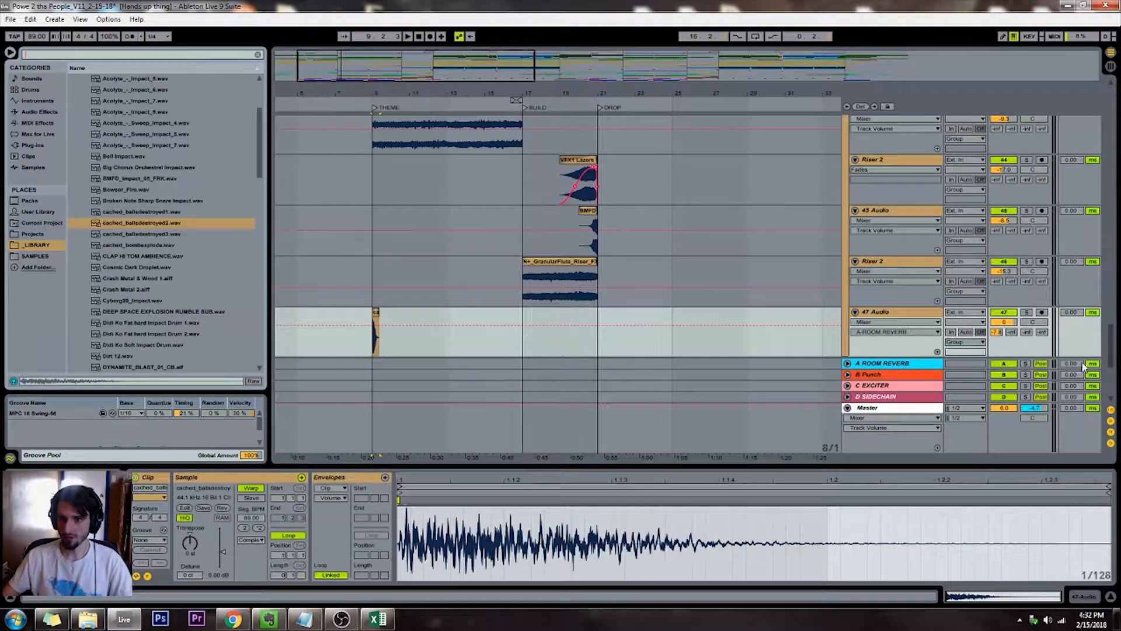
left_click_drag(1027, 333, 1027, 286)
left_click_drag(1027, 331, 1027, 328)
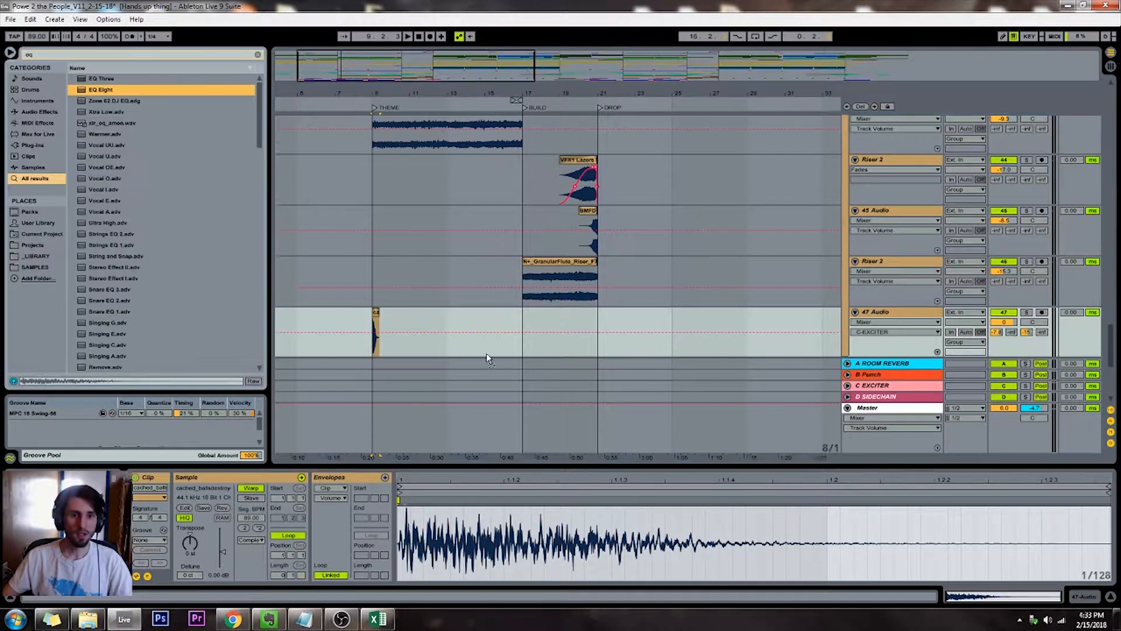
Add EQ Eight to the 47 Audio track, cut band 2 by 15 dB at 311 Hz, and switch off band 1
scroll(490, 355, "down", 2)
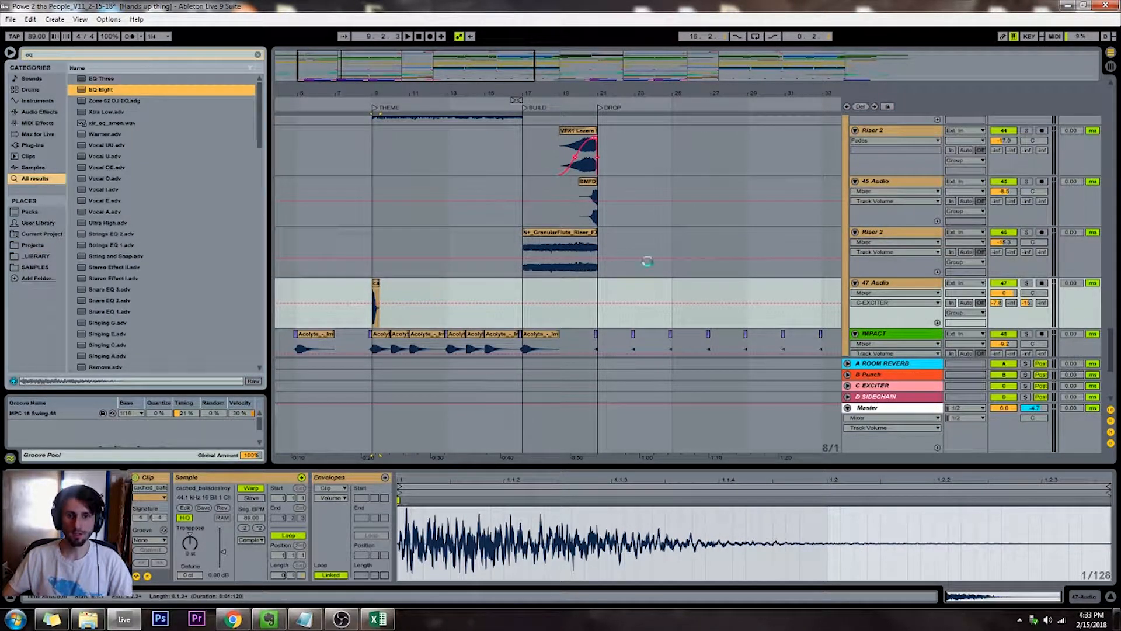
scroll(672, 257, "down", 2)
left_click(363, 104)
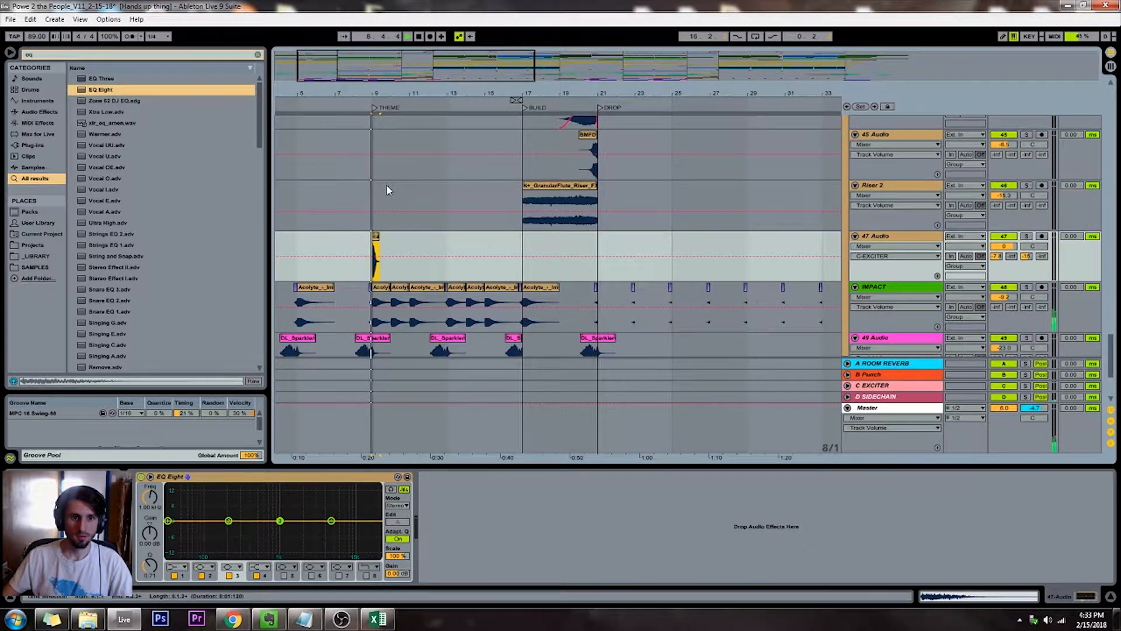
left_click_drag(171, 520, 243, 556)
left_click(174, 576)
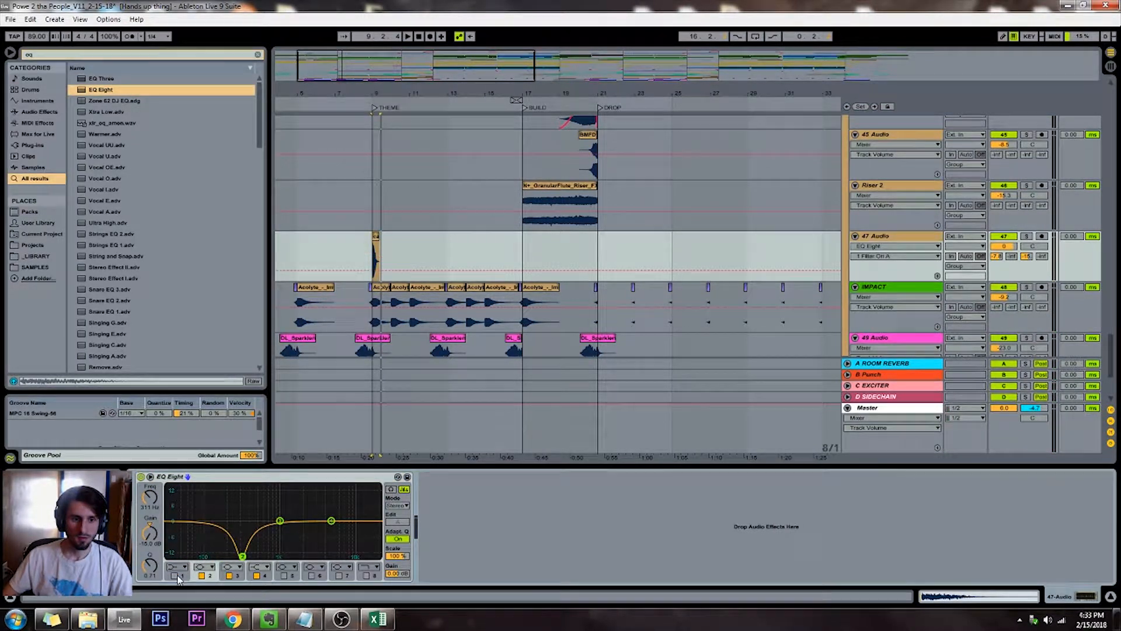
Clear the browser search and place Bowser_Fire.wav from the library on the 47 Audio track directly after the THEME impact
scroll(280, 173, "up", 3)
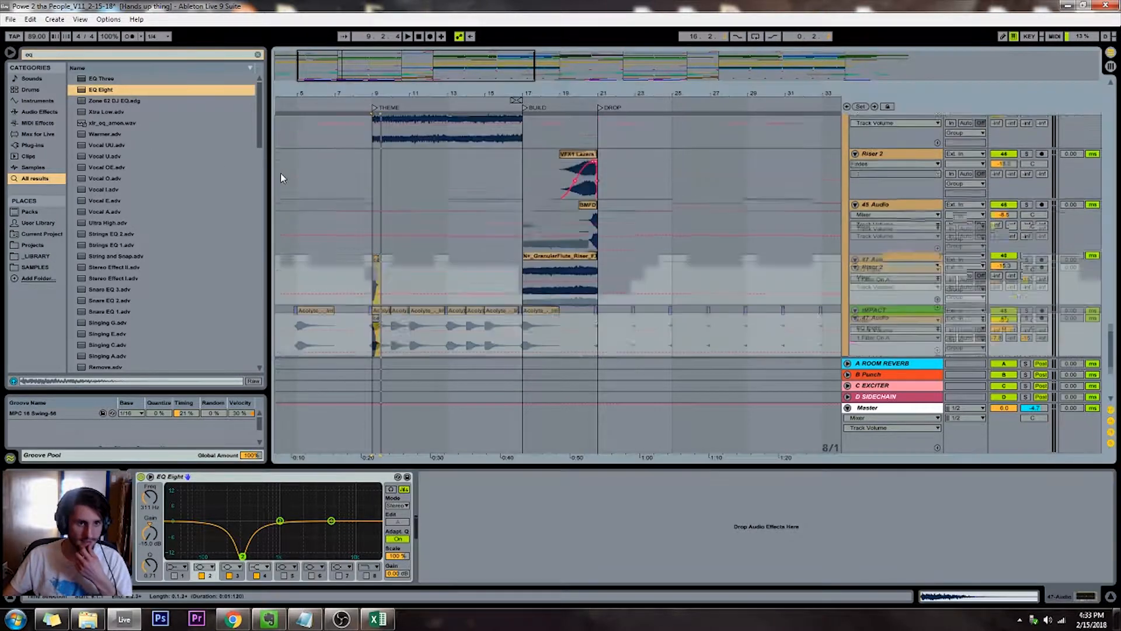
left_click(26, 257)
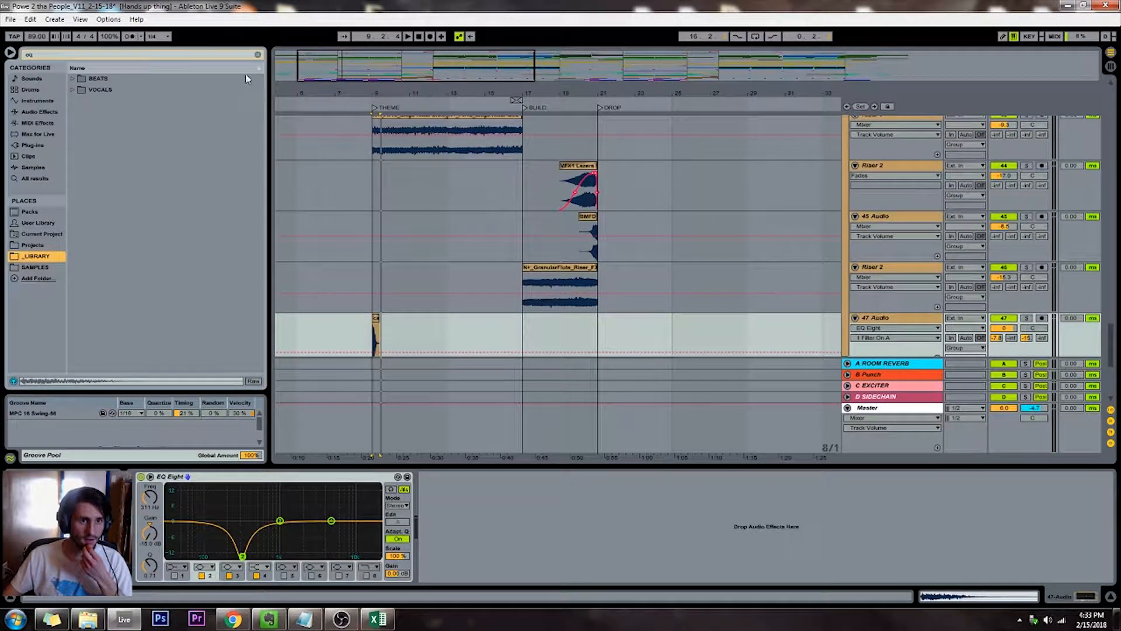
left_click(258, 55)
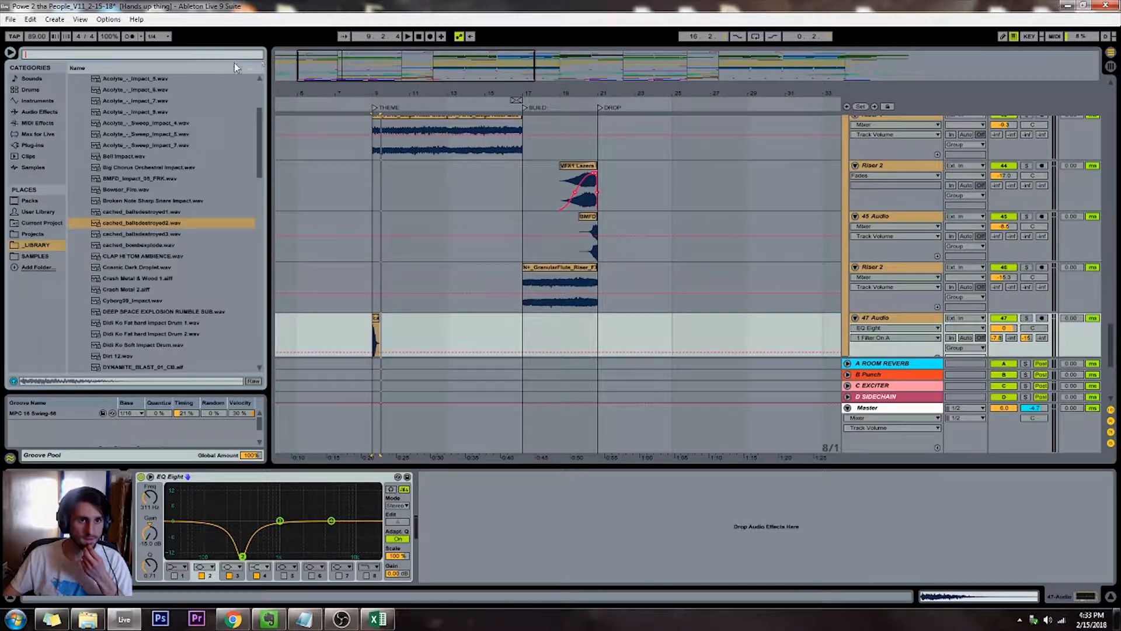
left_click(140, 192)
mouse_move(140, 203)
left_mouse_down()
mouse_move(390, 331)
mouse_move(374, 329)
left_mouse_up()
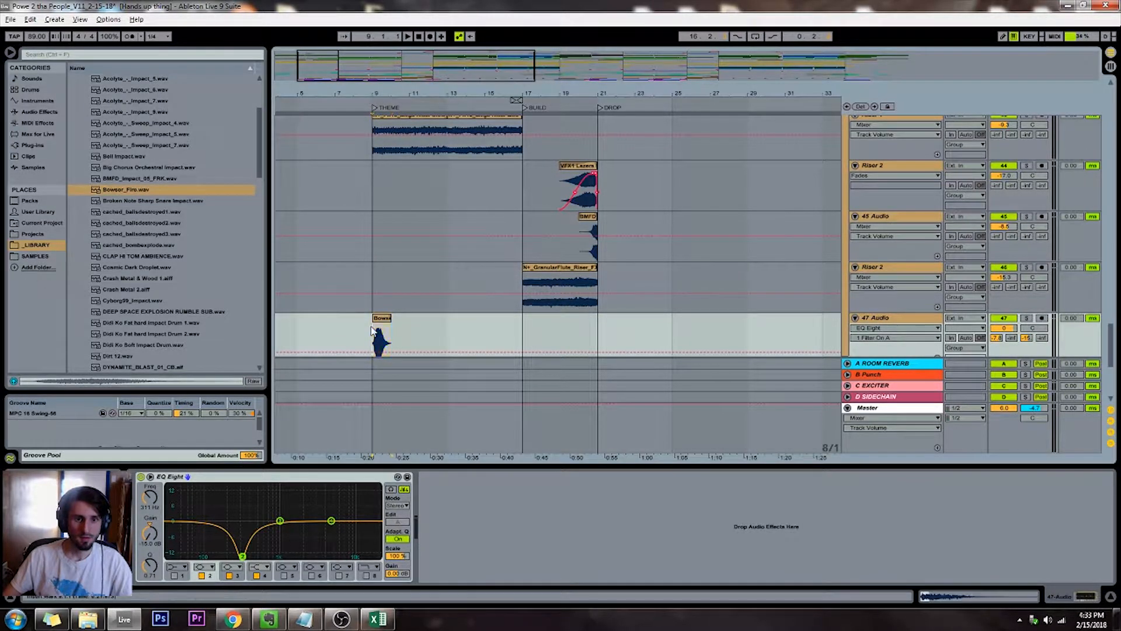
Crossfade the cached_ballsdestroyed2 impact into Bowser_Fire, moving the boundary between the clips to about a beat and a half past THEME
key("plus")
key("plus")
key("plus")
key("plus")
key("plus")
key("plus")
key("plus")
key("ctrl+alt+f")
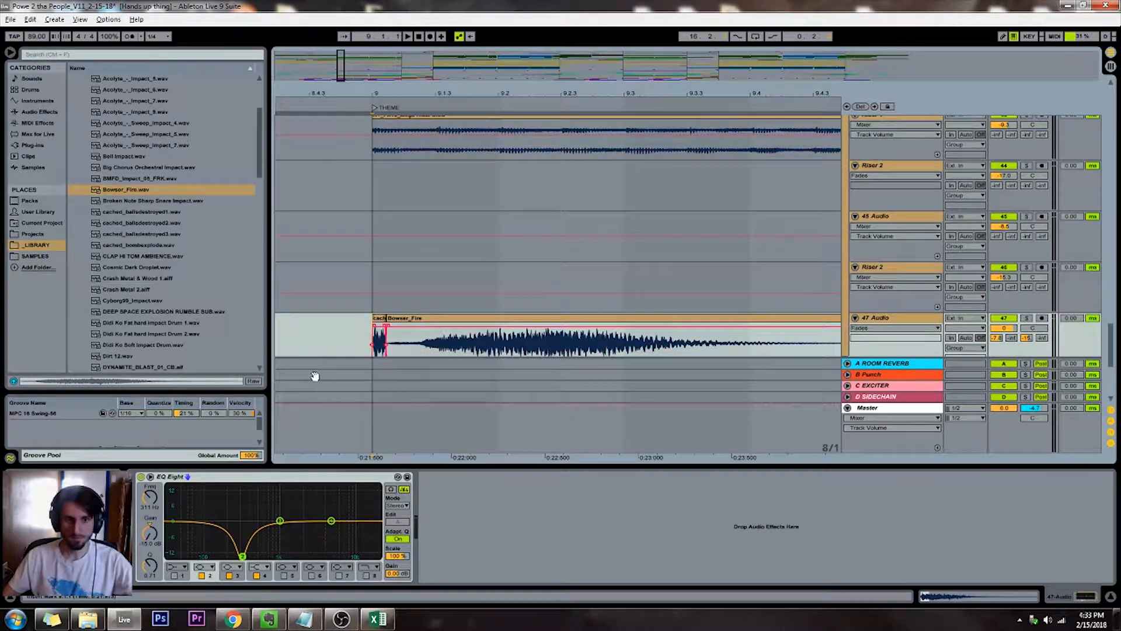
left_click_drag(386, 330, 501, 335)
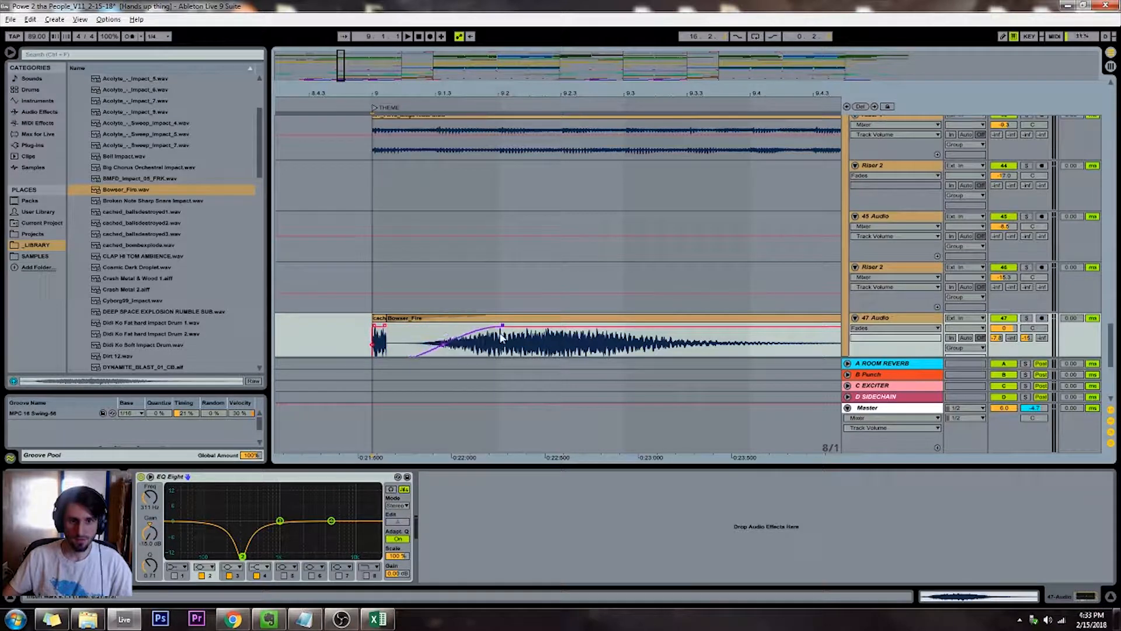
left_click_drag(386, 333, 581, 333)
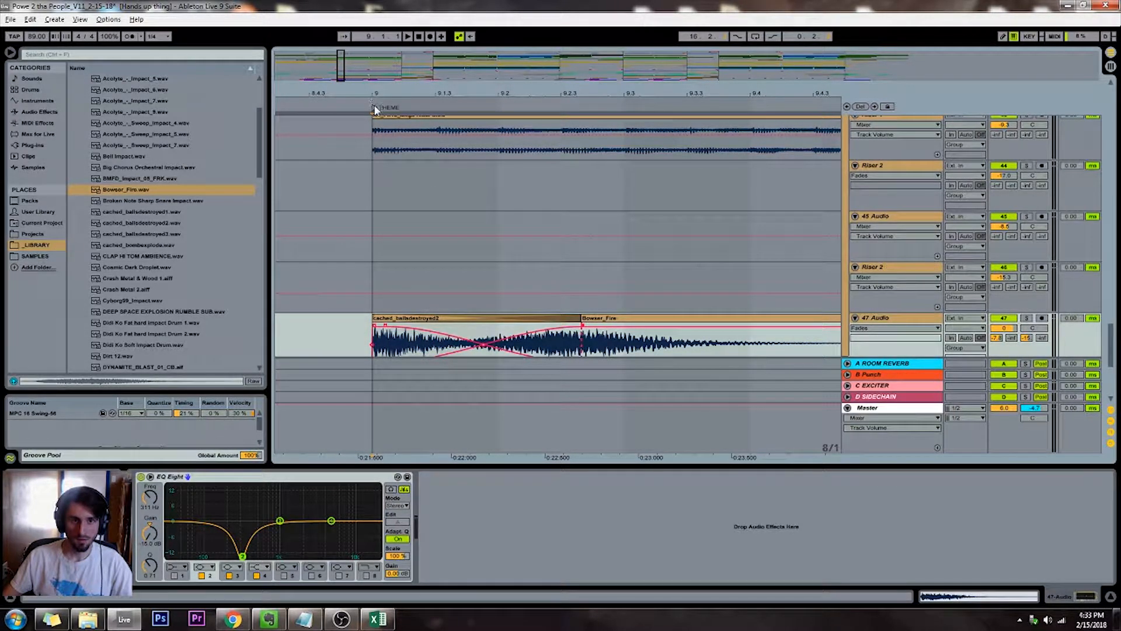
Shift the Bowser_Fire clip's start further into the sample, and play from the THEME marker to check the blend
left_click(374, 108)
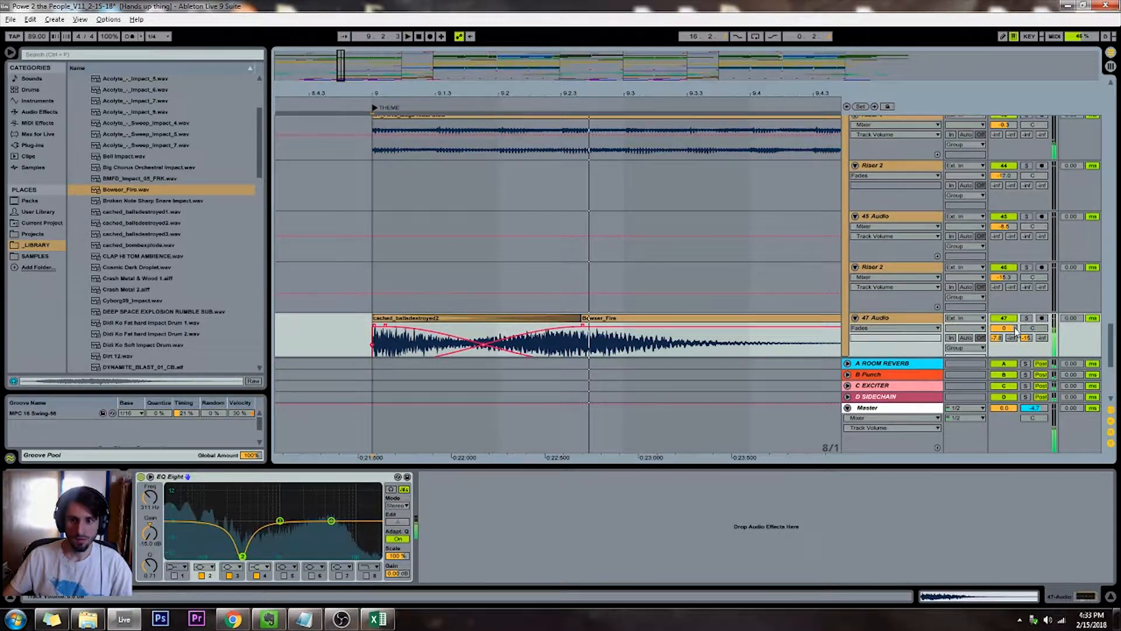
left_click(652, 320)
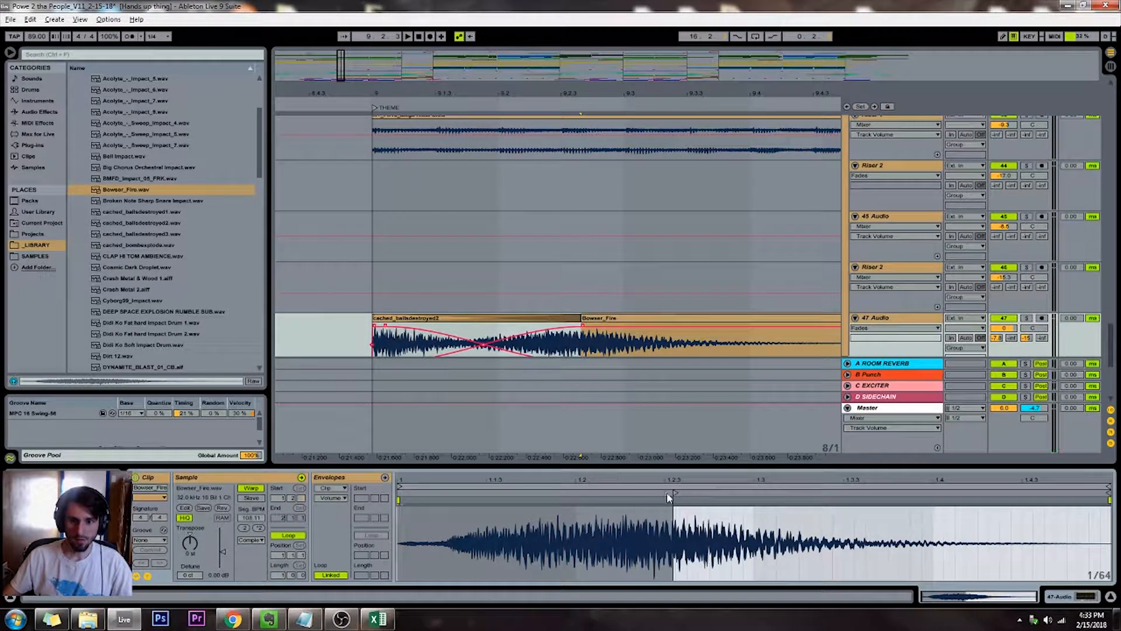
left_click_drag(675, 492, 854, 495)
left_click(367, 103)
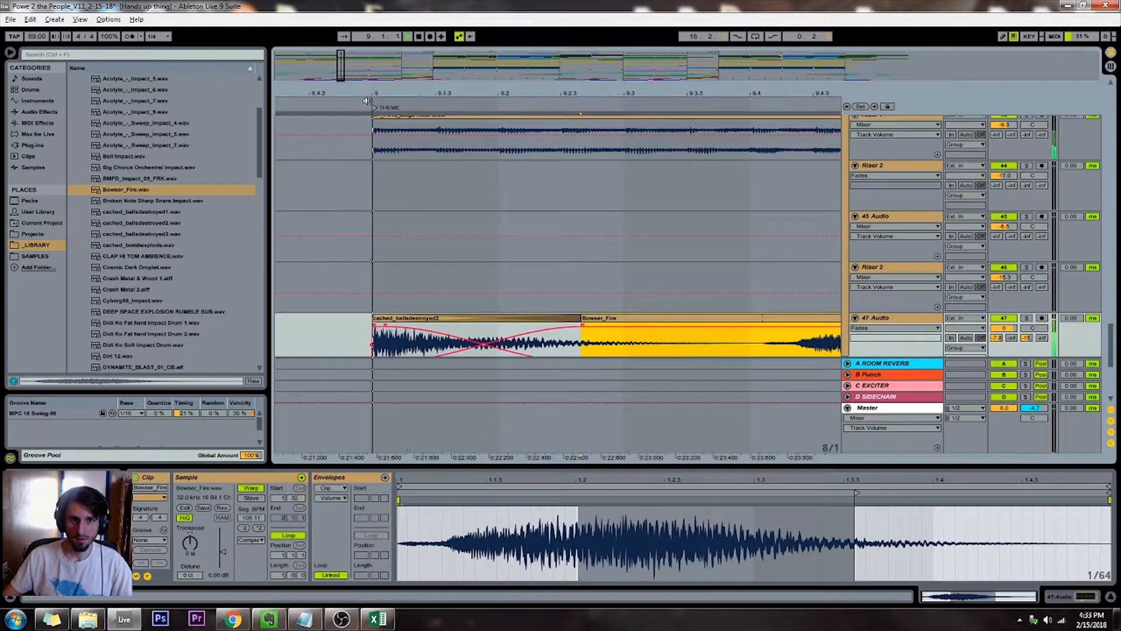
key("space")
Shorten the Bowser_Fire clip to cut off its repeat and fade out its end
left_click_drag(341, 67, 341, 50)
left_click_drag(677, 318, 607, 328)
left_click(824, 330)
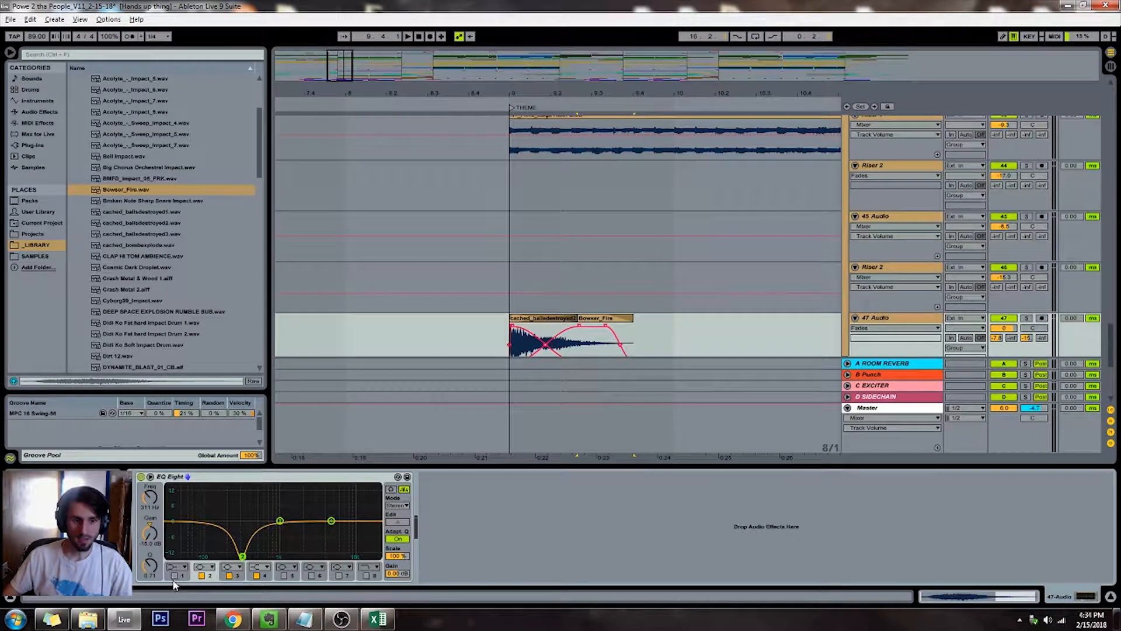
On 47 Audio's EQ Eight, enable band 1 as a low cut, set band 3 to 612 Hz at 3.10 dB and band 4 to 3.47 kHz
left_click(174, 576)
left_click(176, 566)
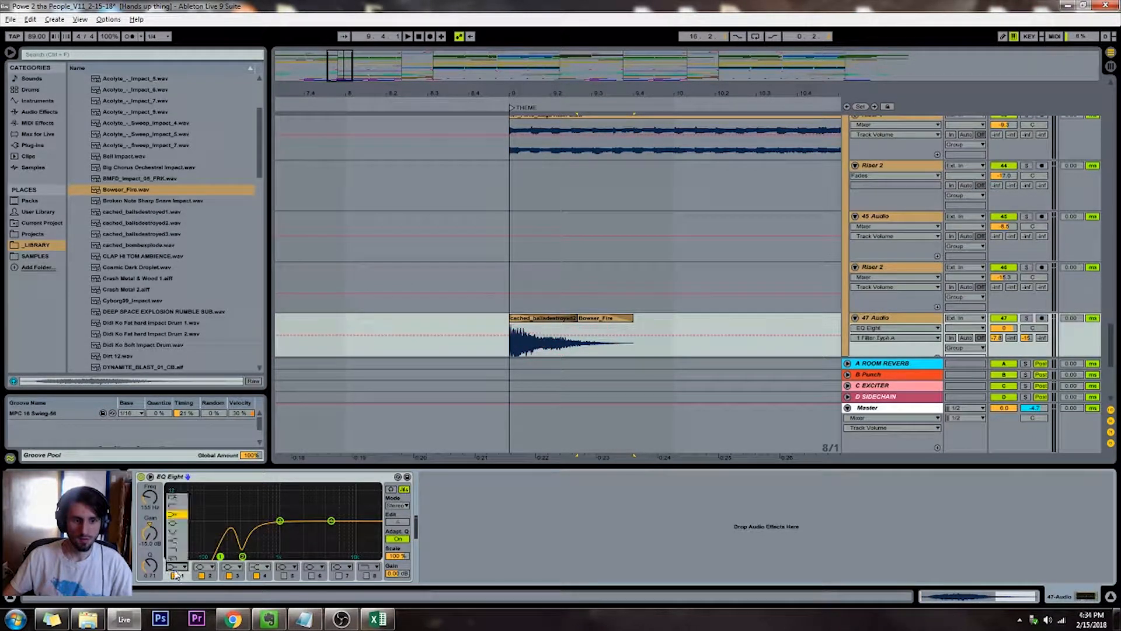
left_click(186, 500)
left_click_drag(242, 556, 264, 513)
key("space")
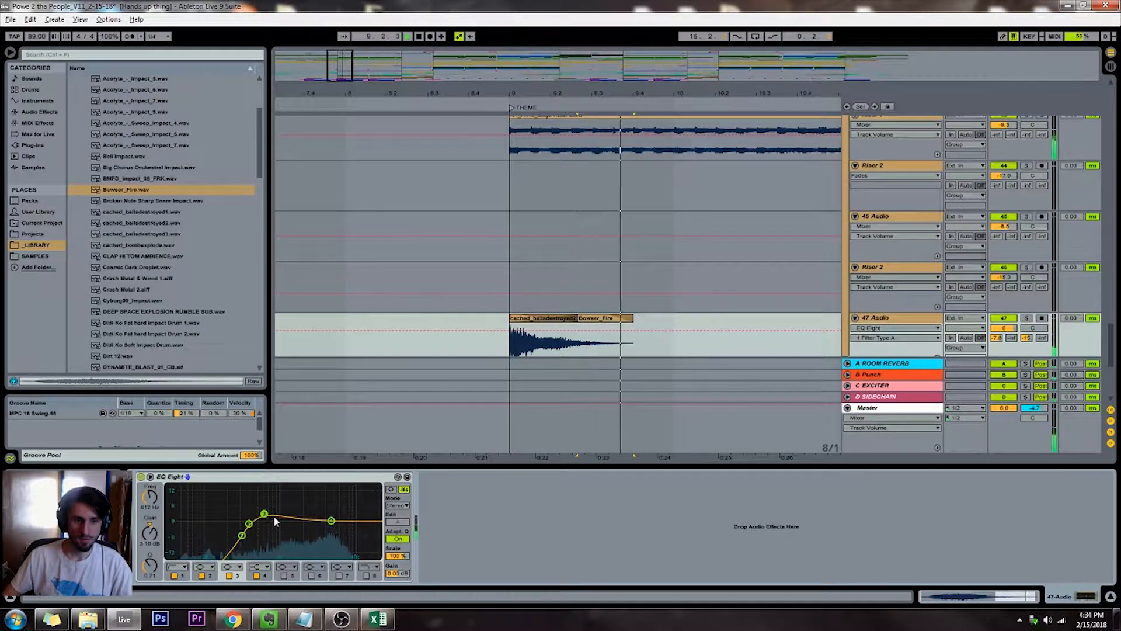
mouse_move(331, 520)
left_mouse_down()
mouse_move(323, 500)
mouse_move(320, 521)
left_mouse_up()
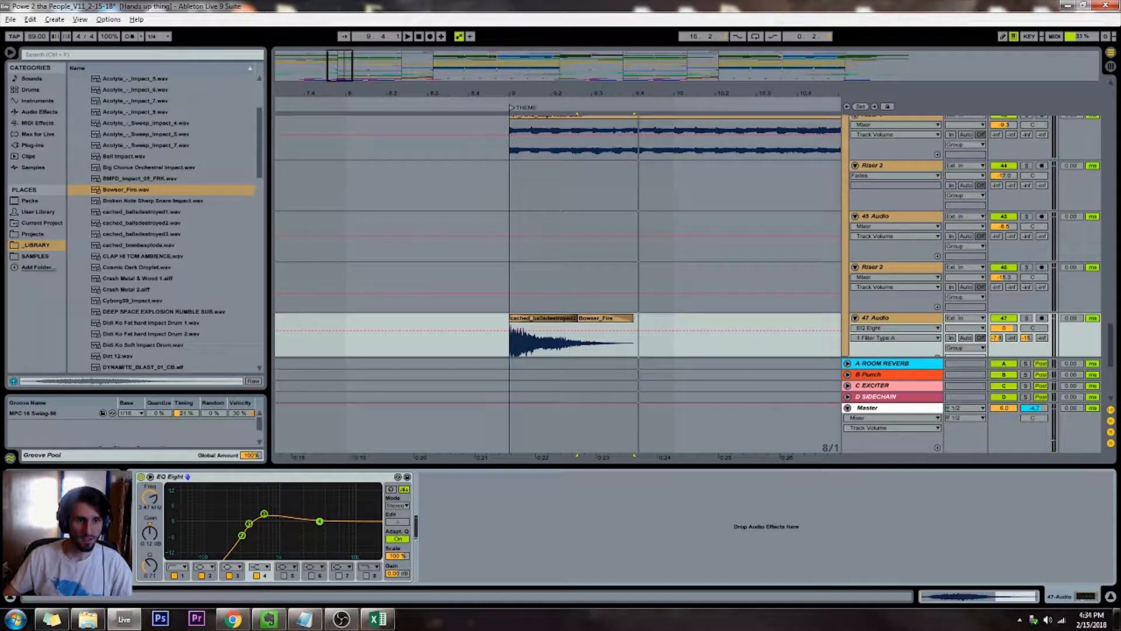
Audition impact samples in the library, including Cyborg99_Impact.wav, F9_FXV1_Verb_Boom Town rat.wav and Dirt 12.wav
left_click(132, 301)
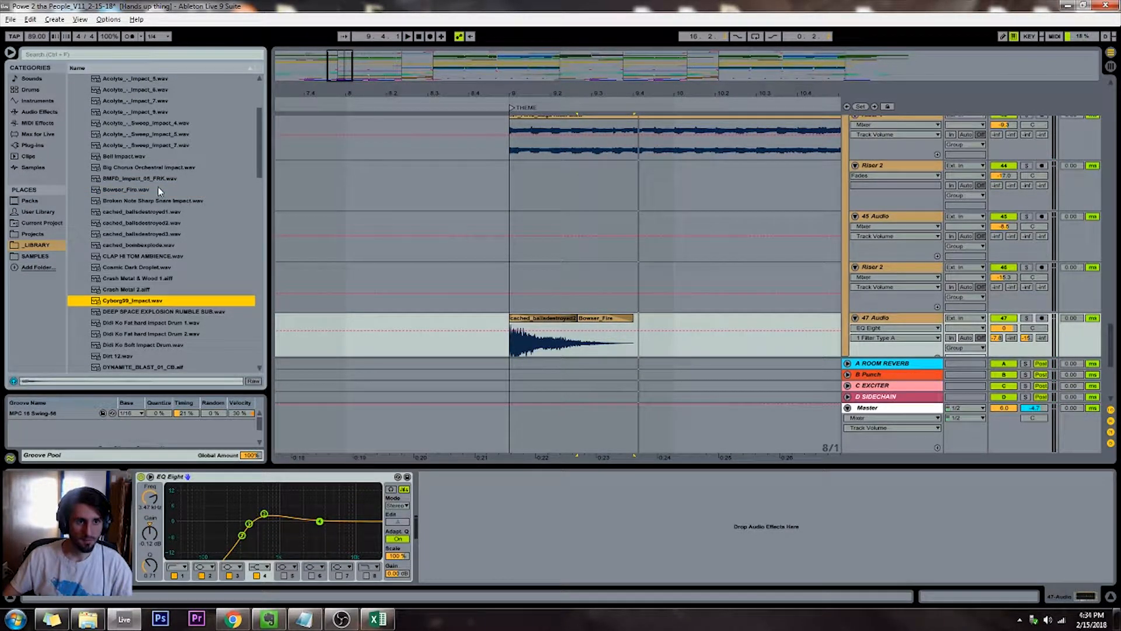
key("Down")
key("Down")
key("Down")
key("Down")
key("Down")
key("Down")
key("Down")
key("Down")
key("Up")
key("Up")
key("Up")
key("Up")
key("Up")
key("Up")
key("Up")
key("Up")
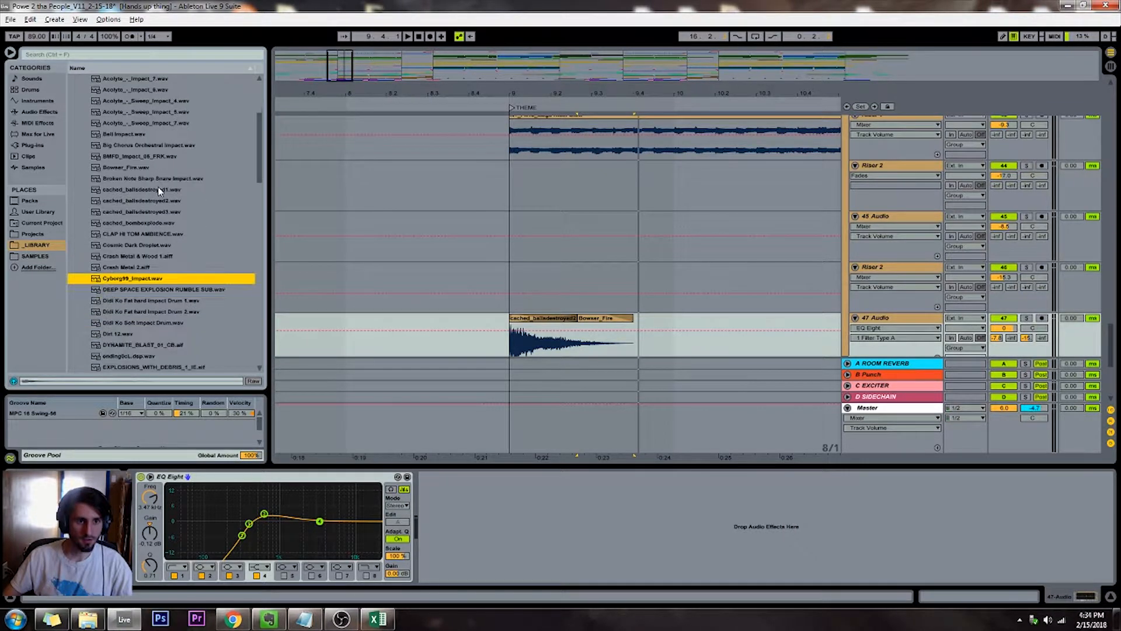
scroll(161, 164, "down", 5)
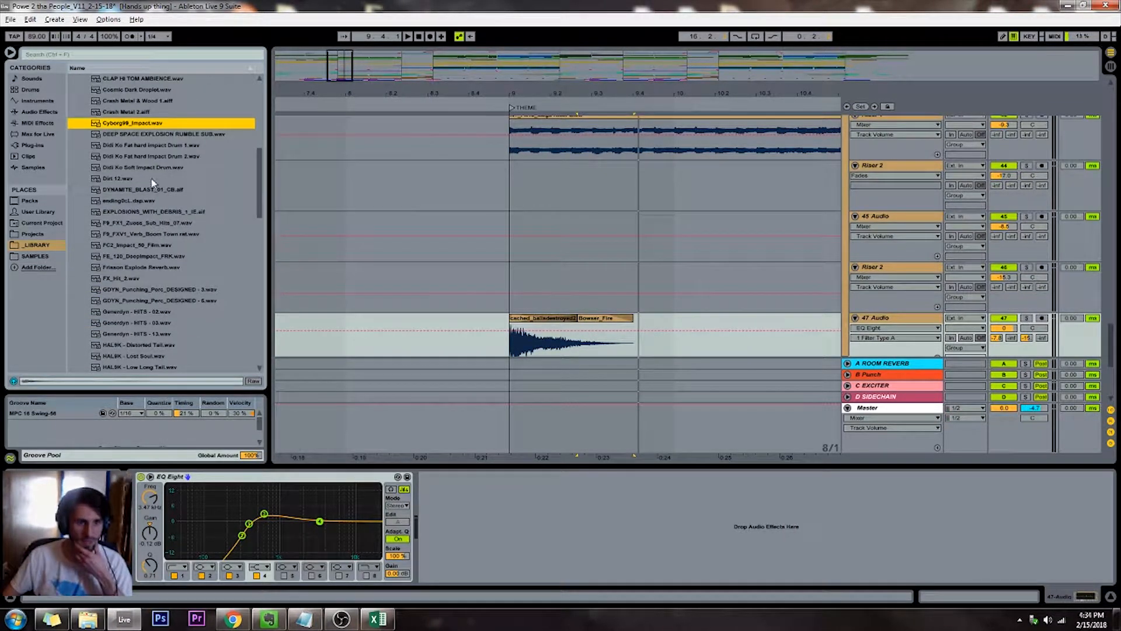
left_click(128, 179)
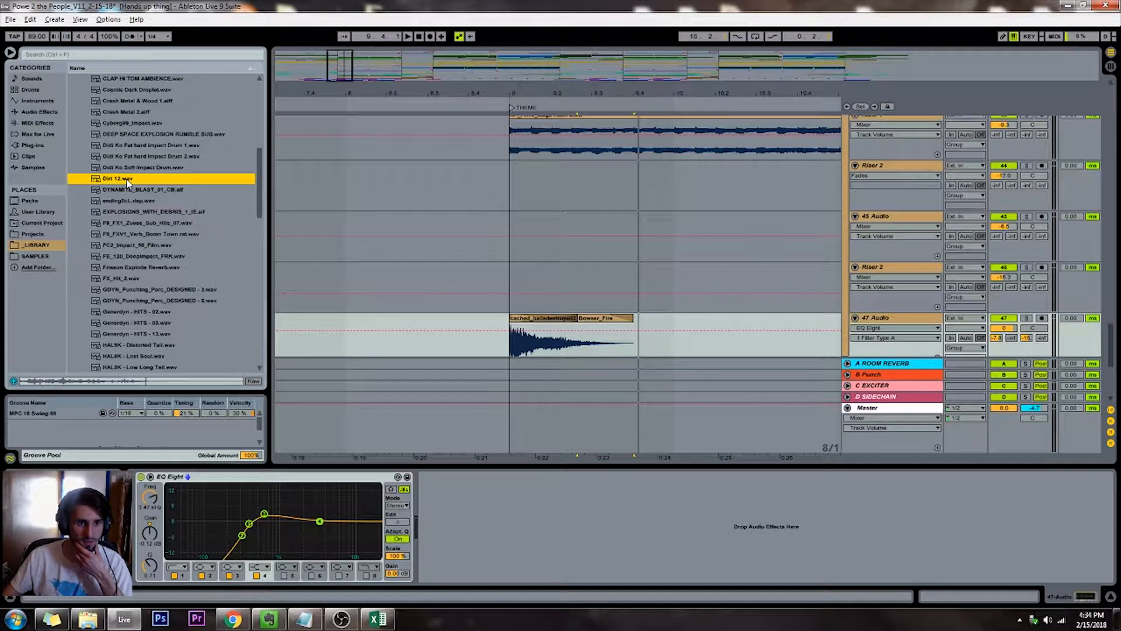
left_click(133, 234)
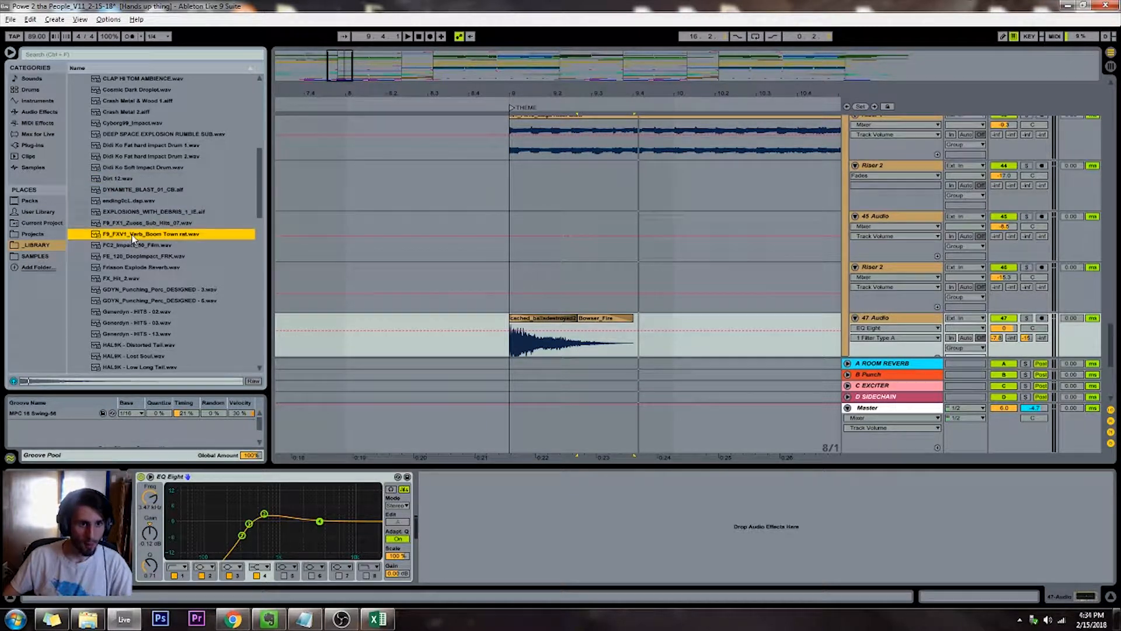
left_click(127, 180)
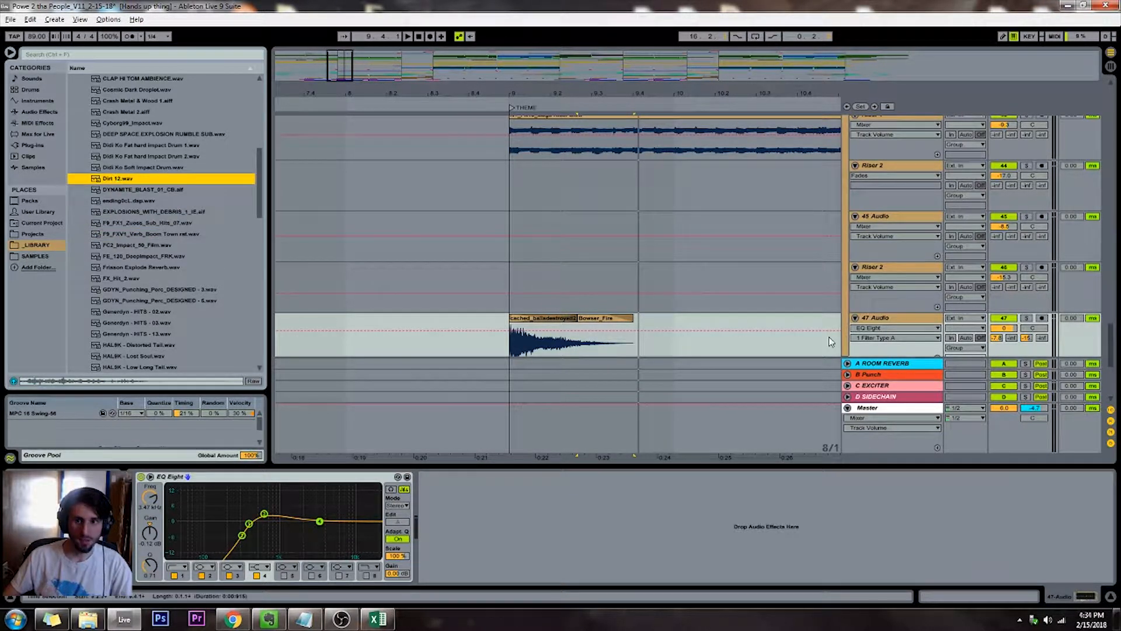
Insert a new audio track below 47 Audio and place Dirt 12.wav on it at the THEME marker
left_click(884, 318)
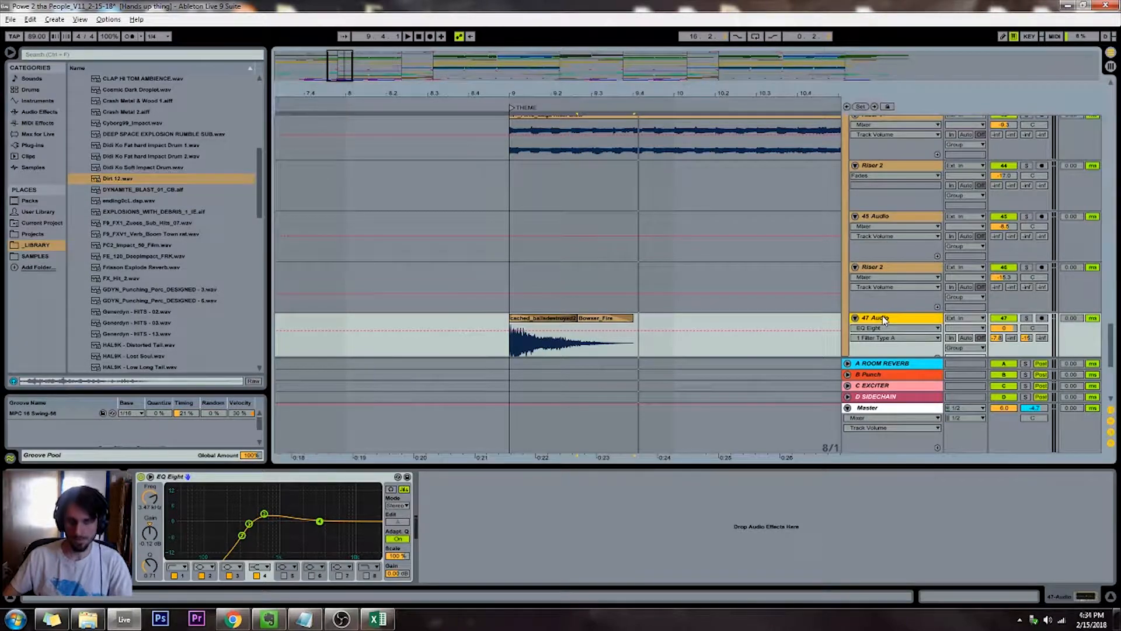
key("ctrl+t")
scroll(142, 203, "down", 1)
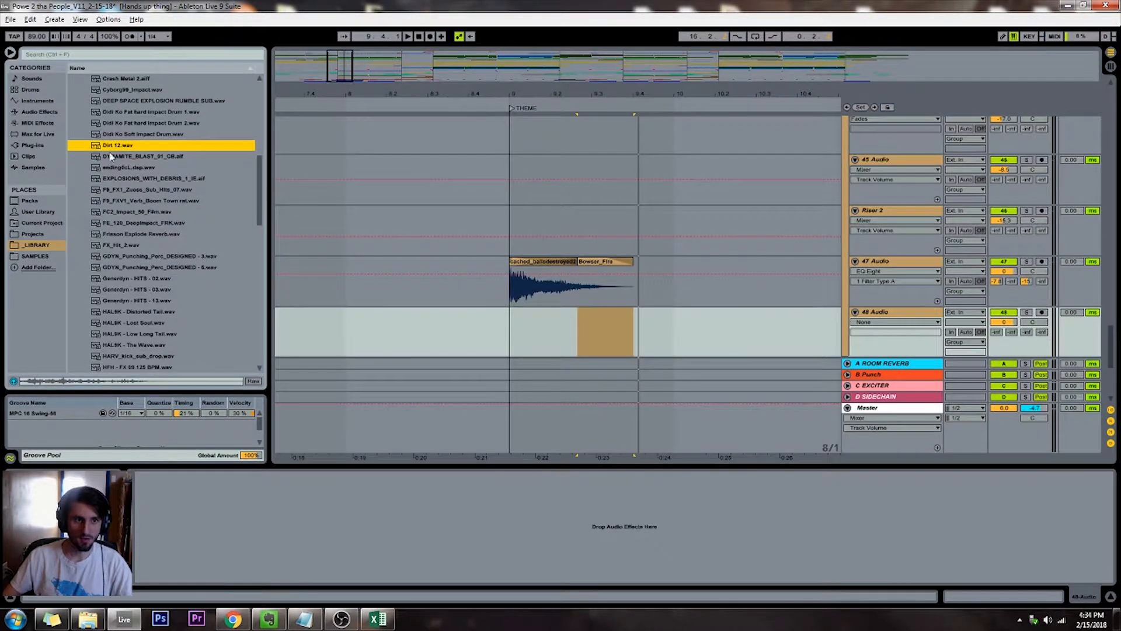
left_click_drag(111, 148, 514, 334)
Copy the EQ Eight from the 47 Audio track to the new 48 Audio track
left_click(915, 263)
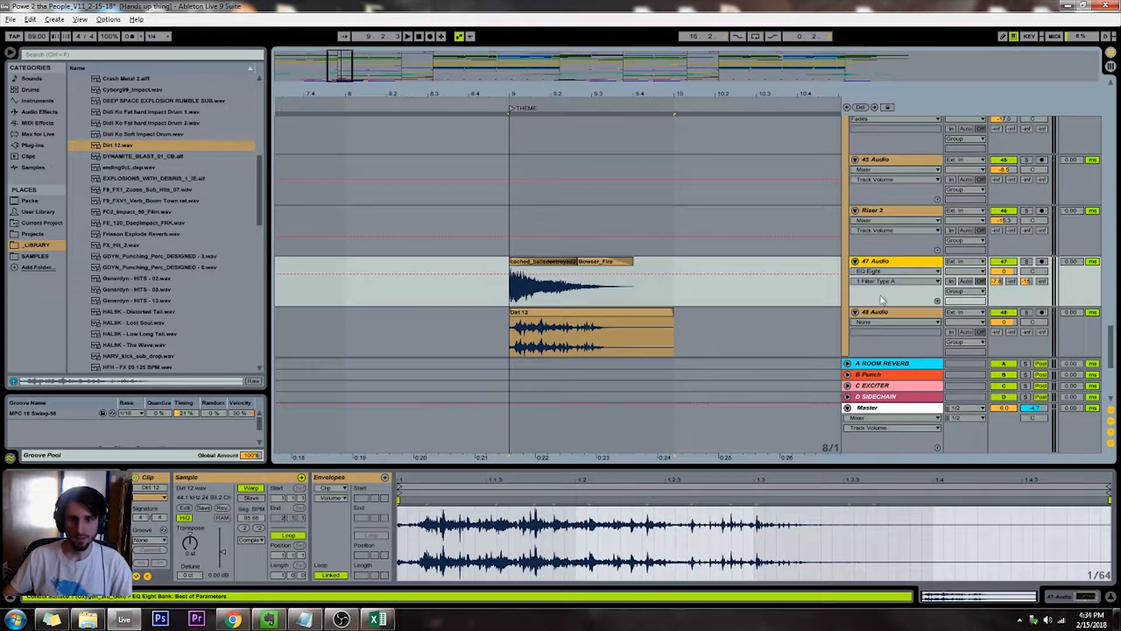
left_click(577, 349)
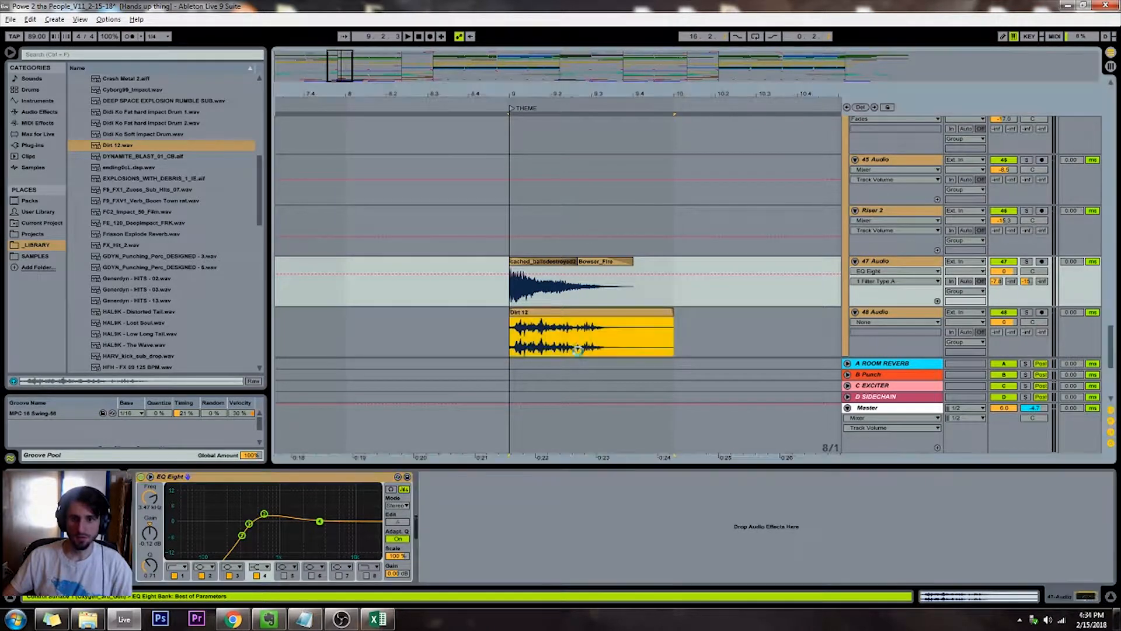
Lower 48 Audio's volume to -4.0 dB and 47 Audio's to -4.7 dB, and raise 48 Audio's C-EXCITER send
left_click(1004, 322)
left_click(1003, 321)
left_click(1003, 272)
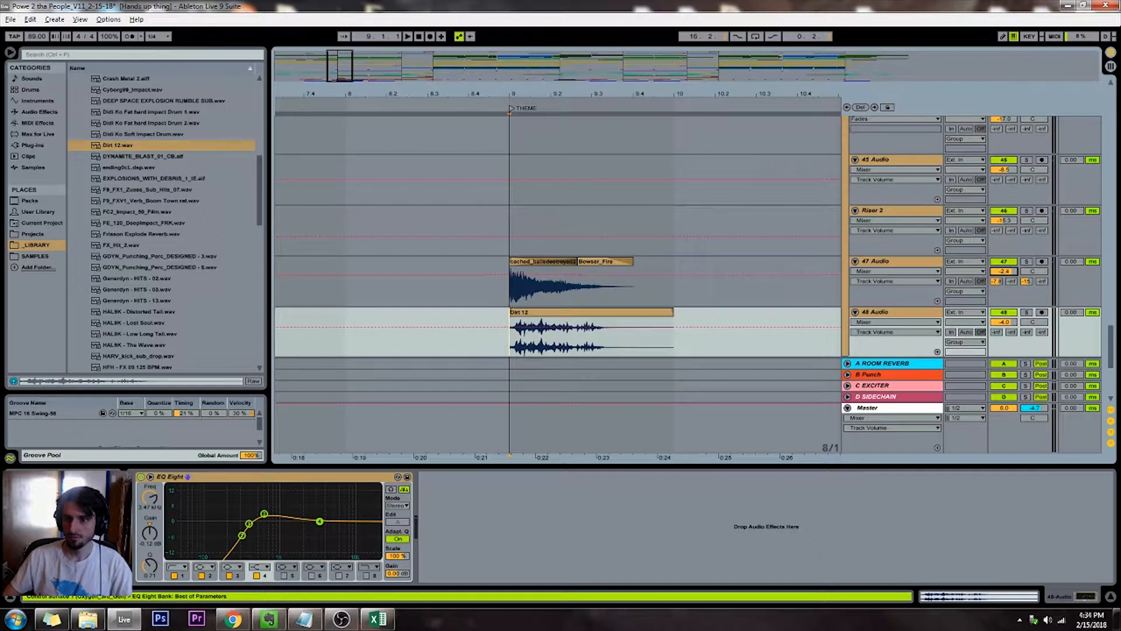
left_click_drag(1002, 272, 1003, 278)
left_click_drag(1026, 332, 1026, 325)
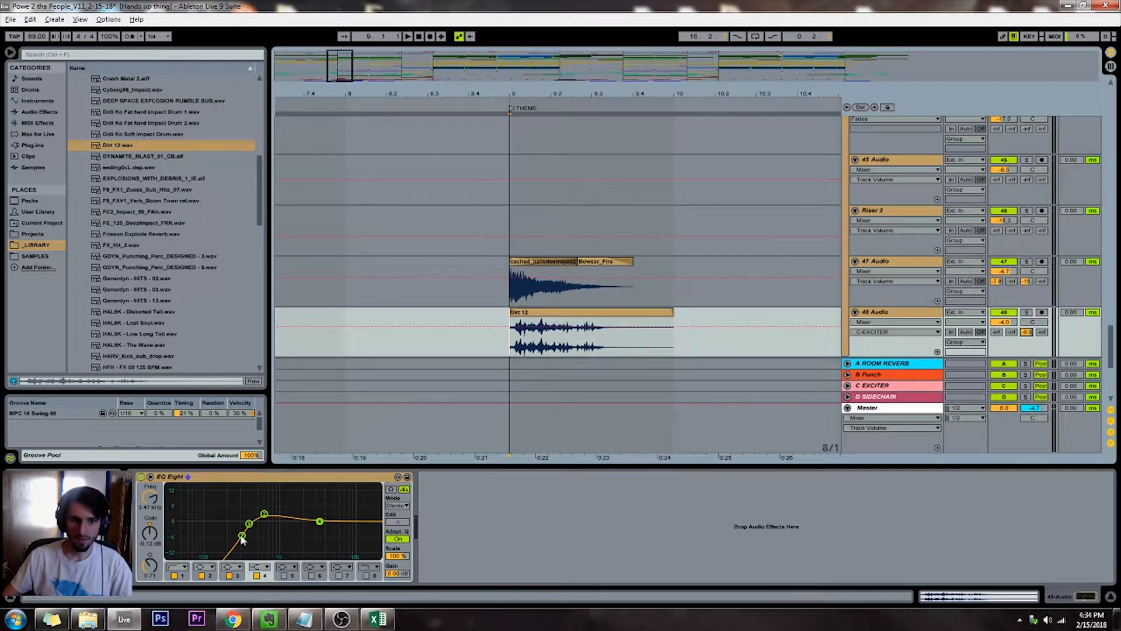
Raise the band 1 low cut on 48 Audio's EQ Eight to about 671 Hz and play from THEME
left_click_drag(243, 537, 267, 537)
key("space")
Lower 48 Audio's volume and C-EXCITER send, and raise its A ROOM REVERB send to about -21 dB while checking playback from THEME
key("space")
key("space")
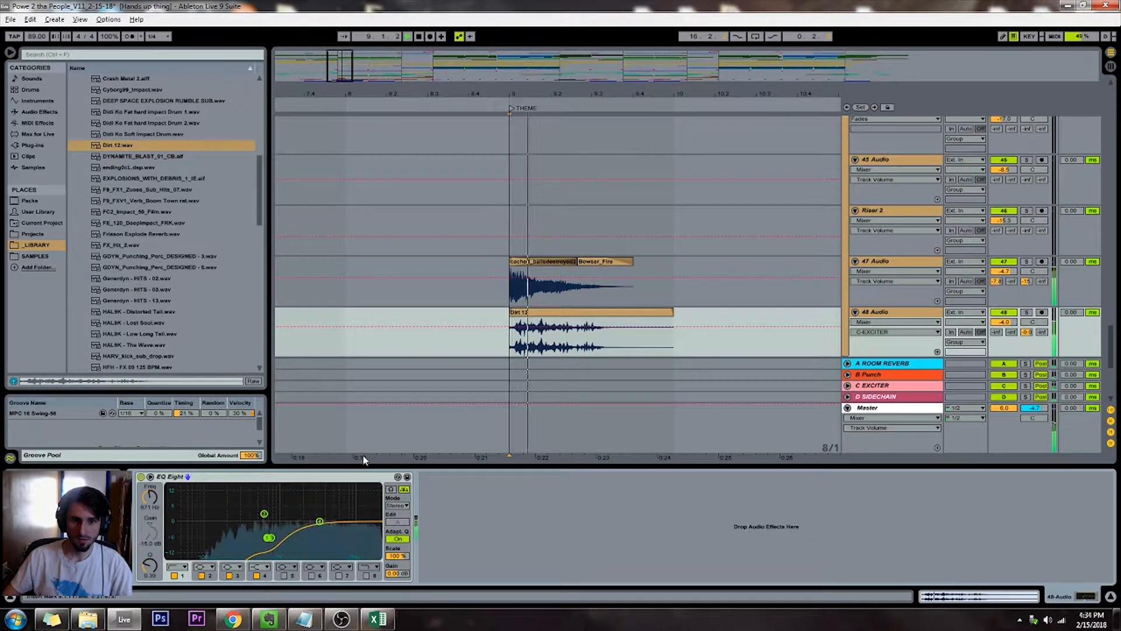
left_click_drag(1004, 323, 1026, 341)
key("space")
key("space")
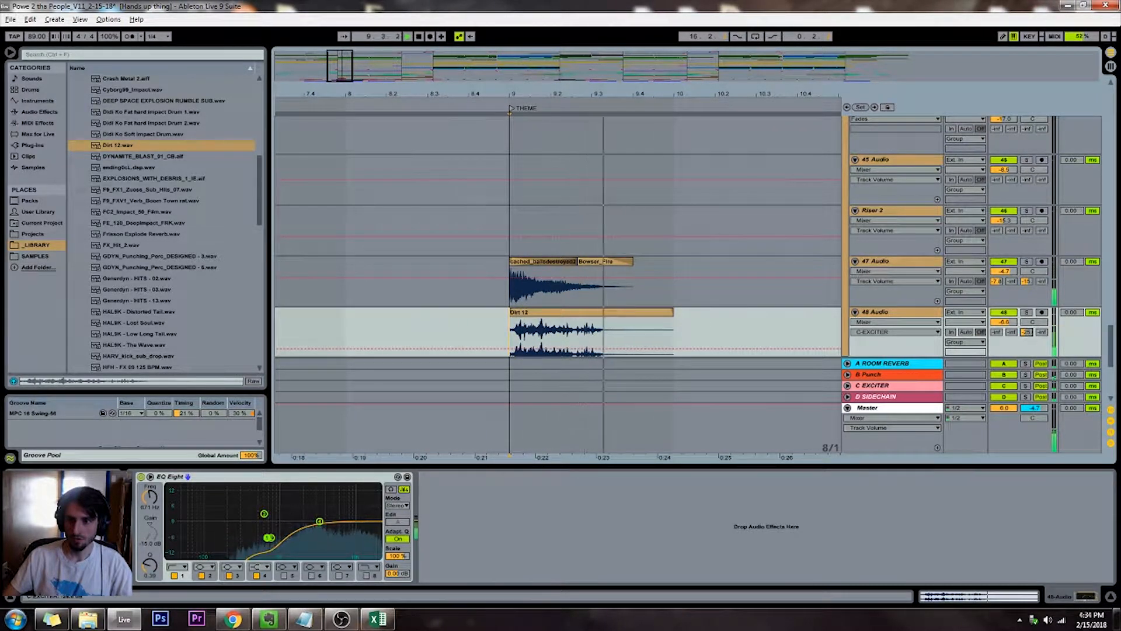
key("space")
left_click_drag(998, 335, 997, 330)
key("space")
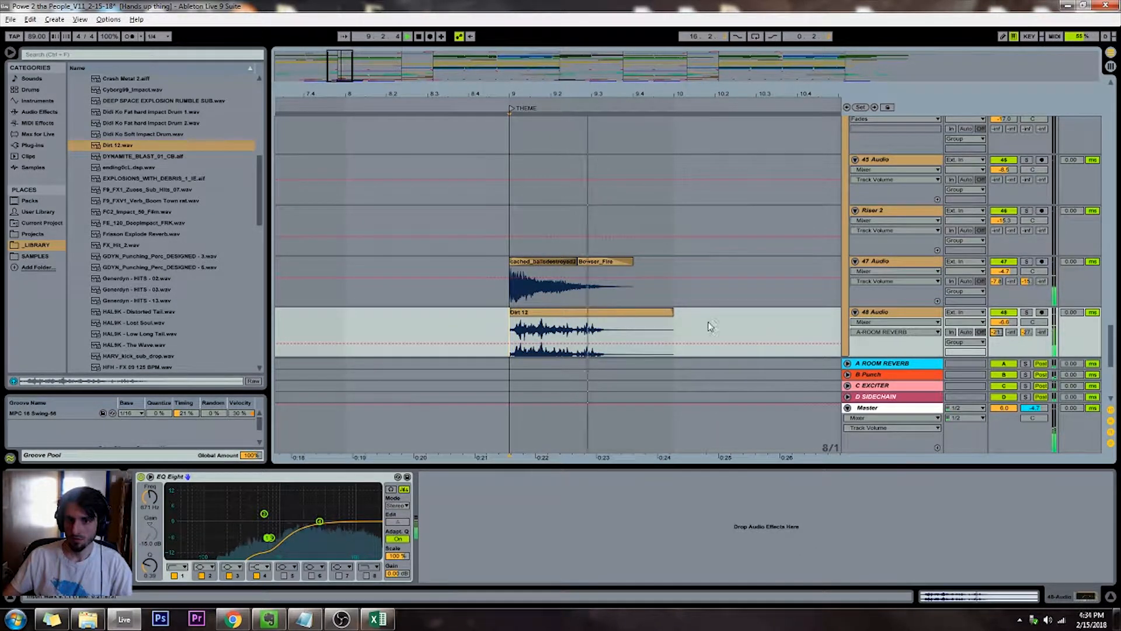
Shorten the Dirt 12 clip on 48 Audio to about half a bar with a faded end, and replay from THEME
left_click(515, 108)
left_click_drag(350, 66, 420, 69)
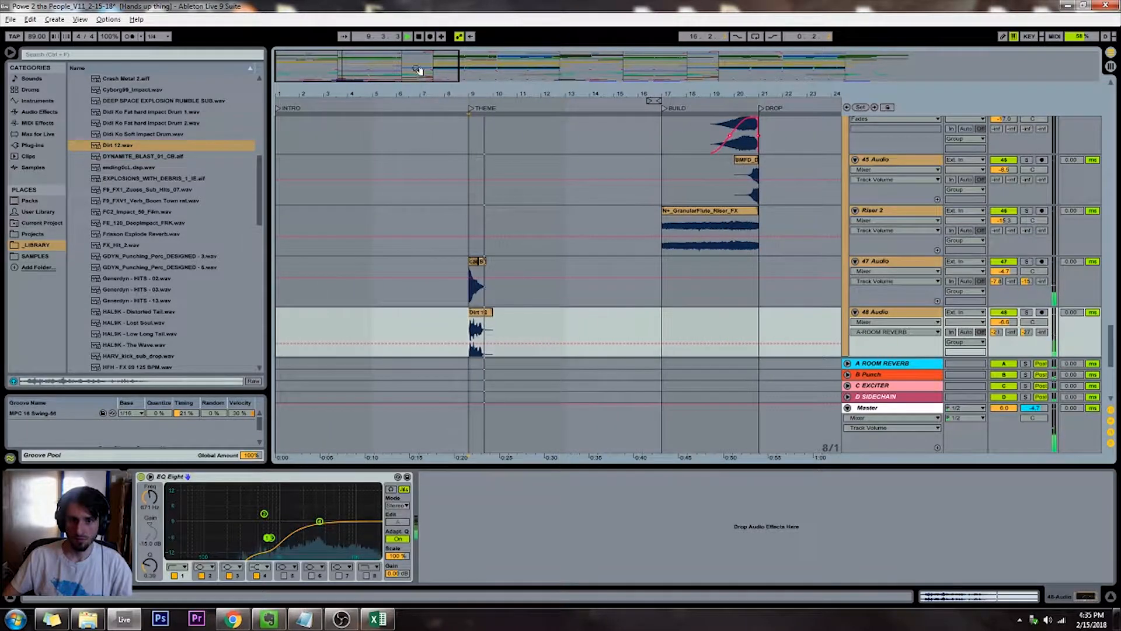
key("space")
key("ctrl+alt+f")
left_click_drag(492, 320, 481, 300)
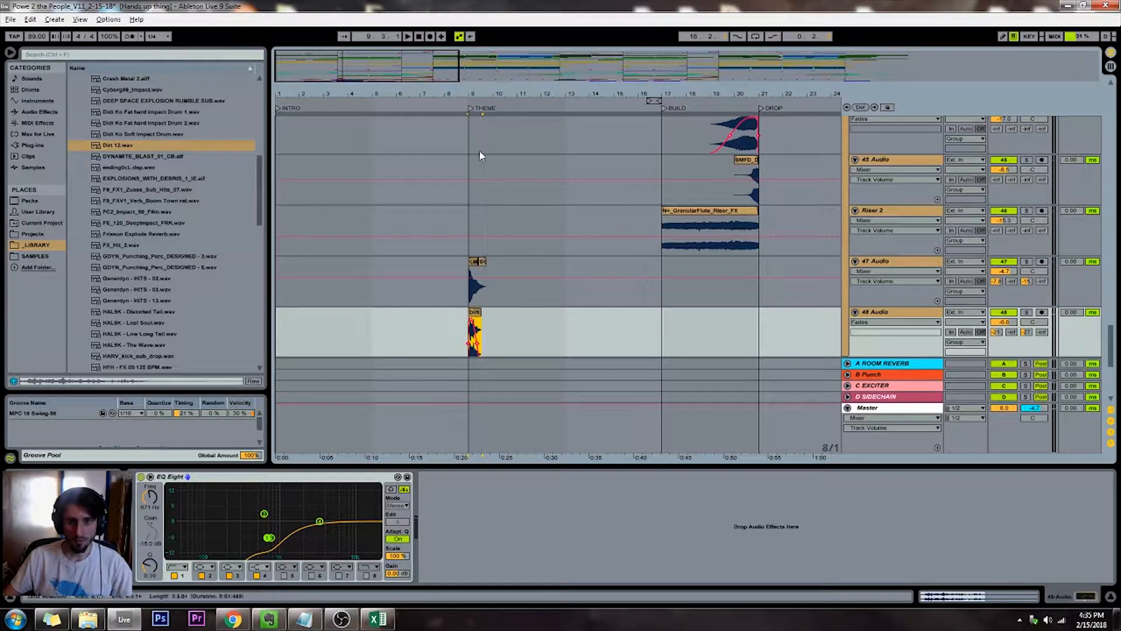
left_click(471, 109)
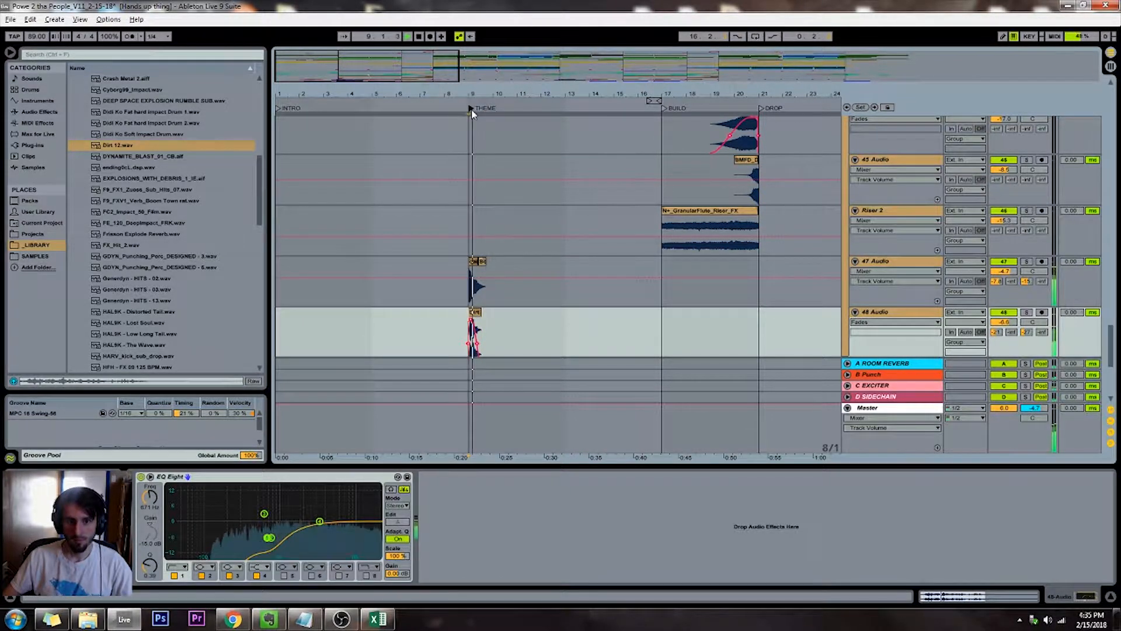
Solo 48 Audio briefly to check the Dirt 12 layer, and replay the lead-in to THEME from about bar 5
left_click(1027, 313)
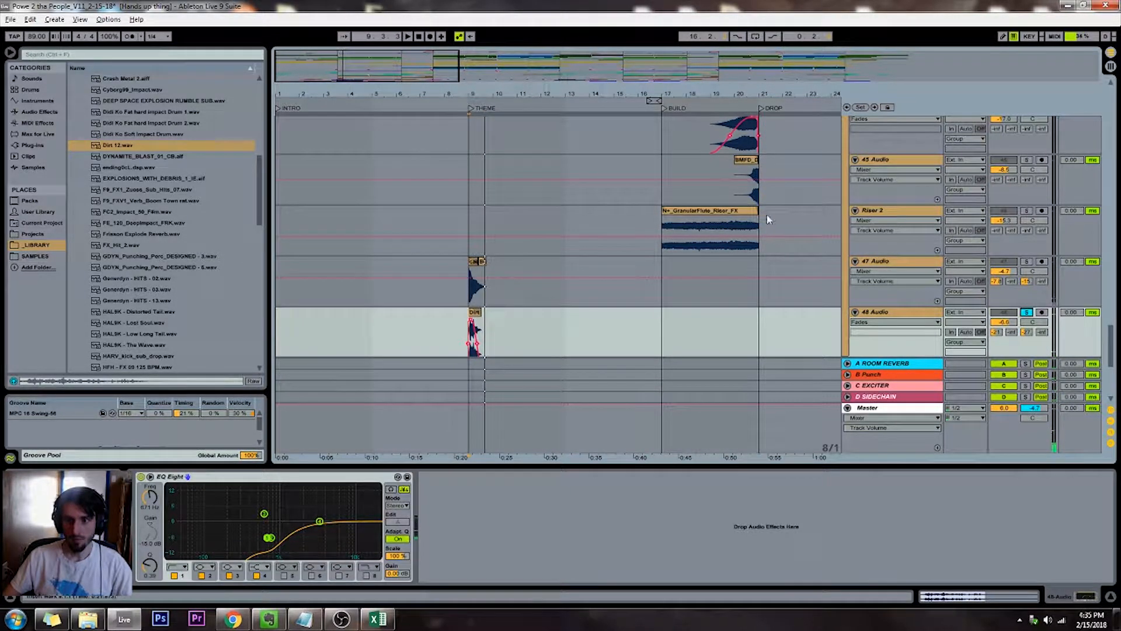
left_click(1027, 314)
left_click(418, 36)
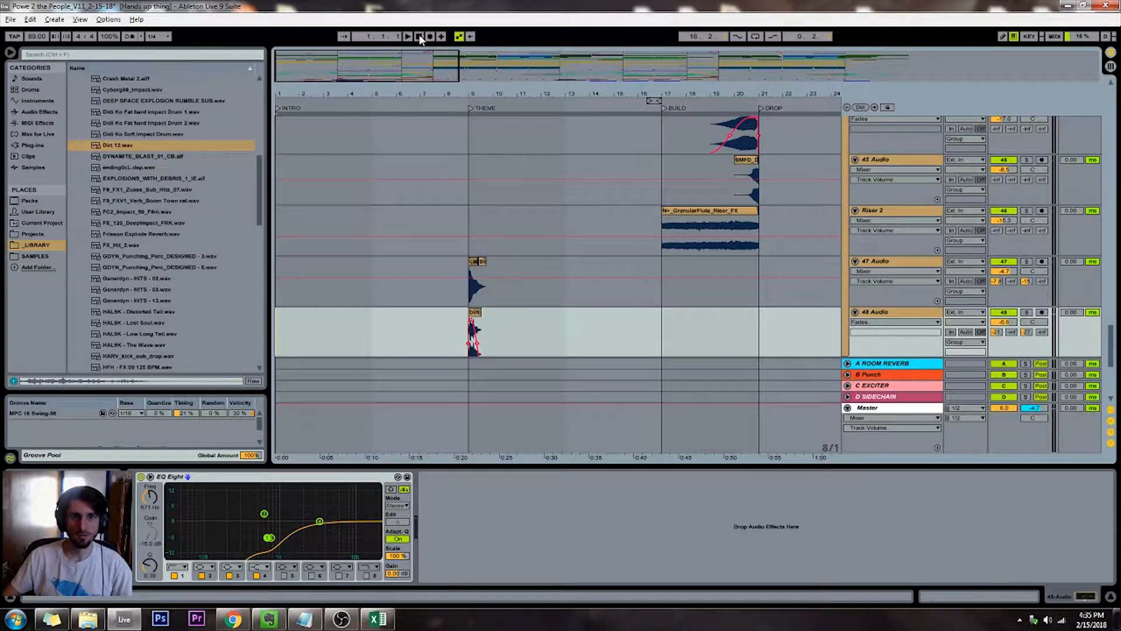
left_click(370, 105)
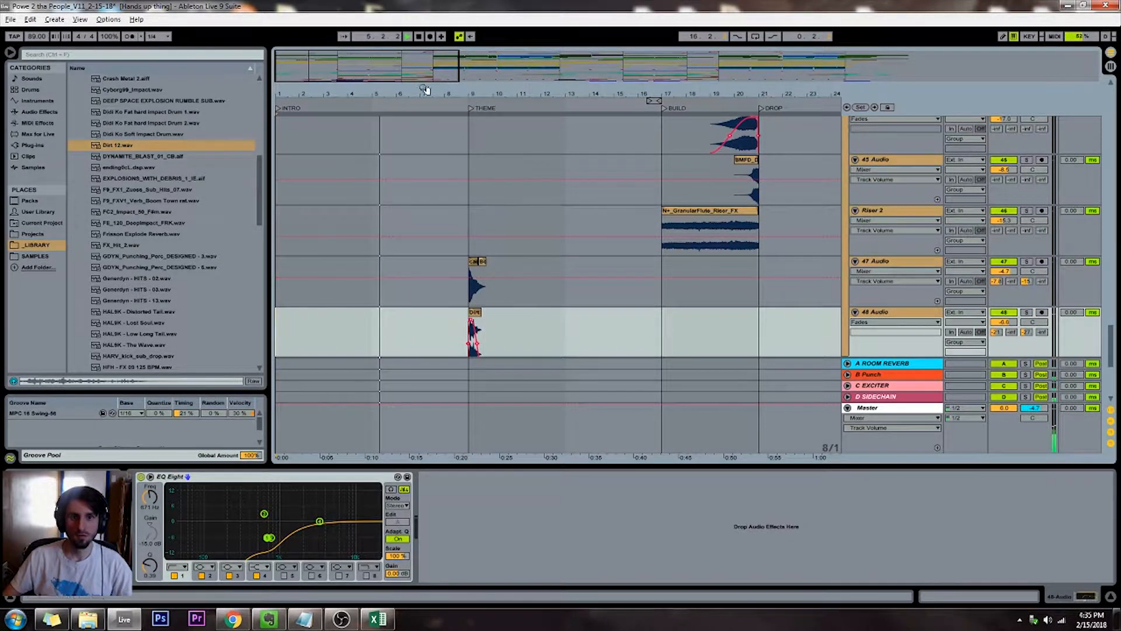
Duplicate the THEME impact clips on 47 Audio and 48 Audio to the start of THEME 2
left_click_drag(459, 70, 1096, 64)
mouse_move(320, 265)
left_mouse_down()
mouse_move(327, 309)
mouse_move(511, 331)
left_mouse_up()
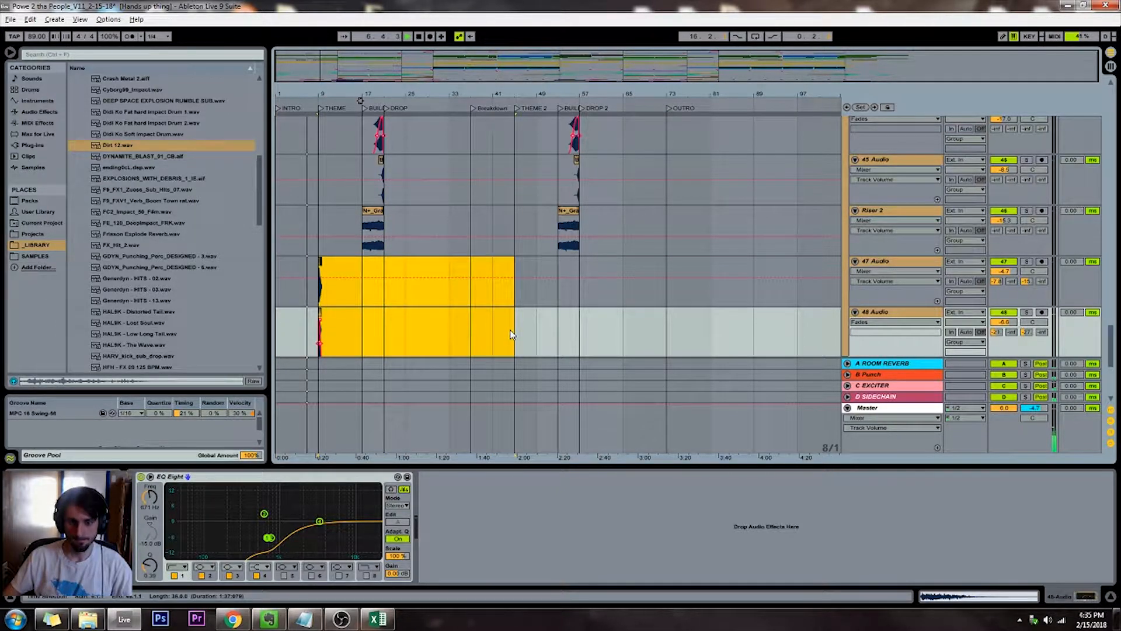
key("ctrl+d")
left_click(481, 291)
scroll(518, 290, "down", 1)
scroll(521, 293, "down", 2)
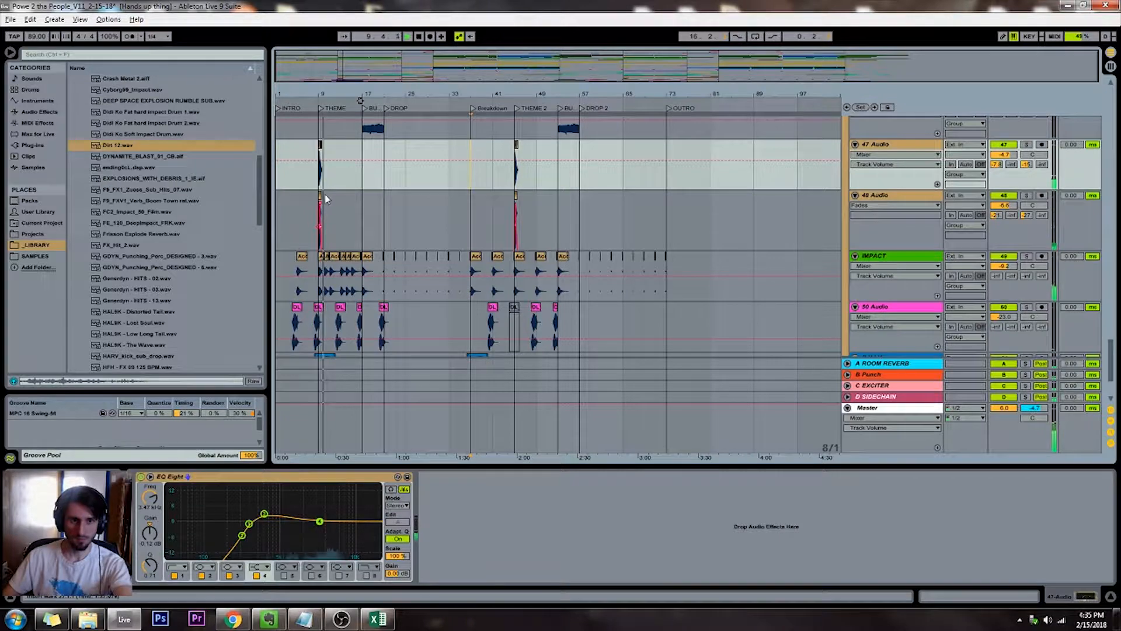
Copy the short KICK SNARE clip at the BUILD marker and paste it on the same track at the start of THEME
left_click(318, 211)
scroll(319, 213, "up", 3)
scroll(319, 211, "up", 12)
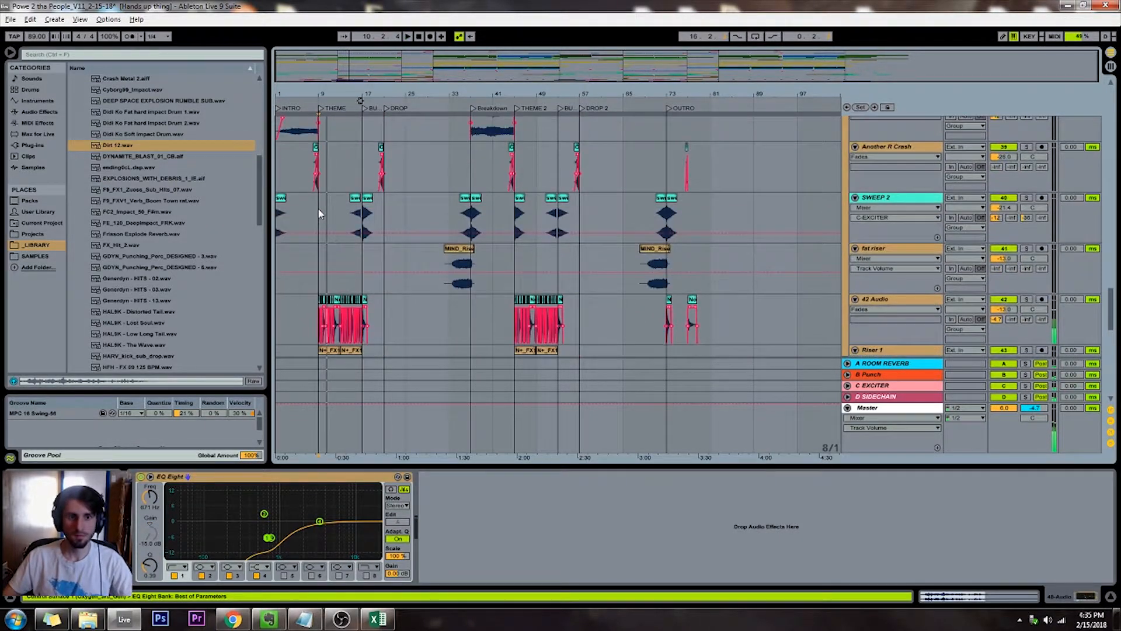
scroll(318, 211, "up", 4)
scroll(318, 212, "up", 2, "ctrl")
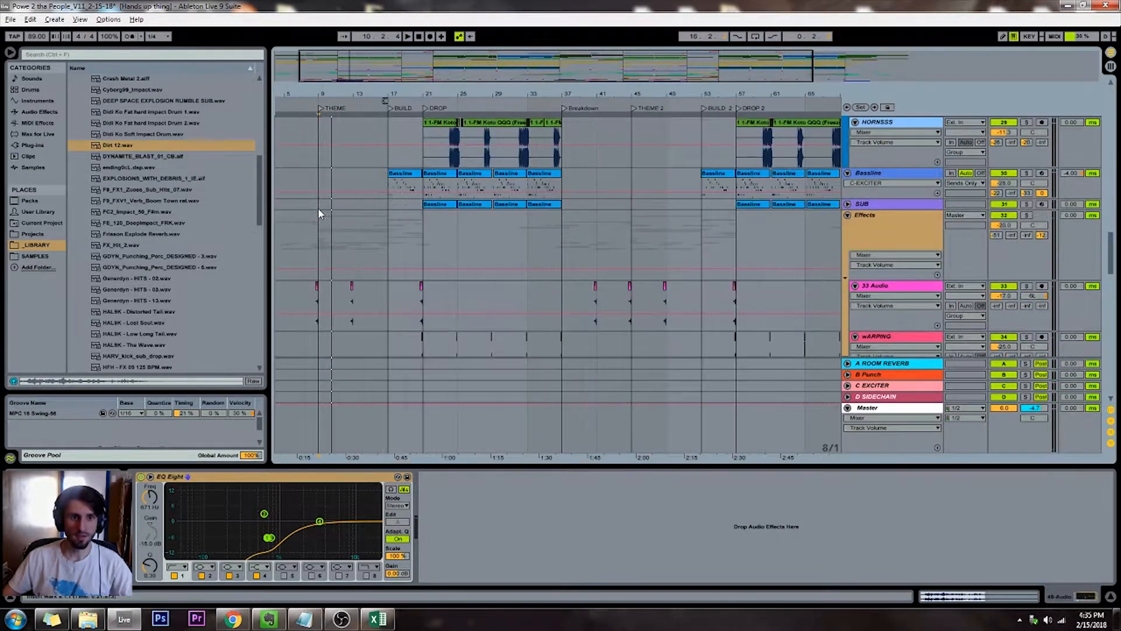
scroll(318, 212, "up", 6)
scroll(318, 212, "up", 2)
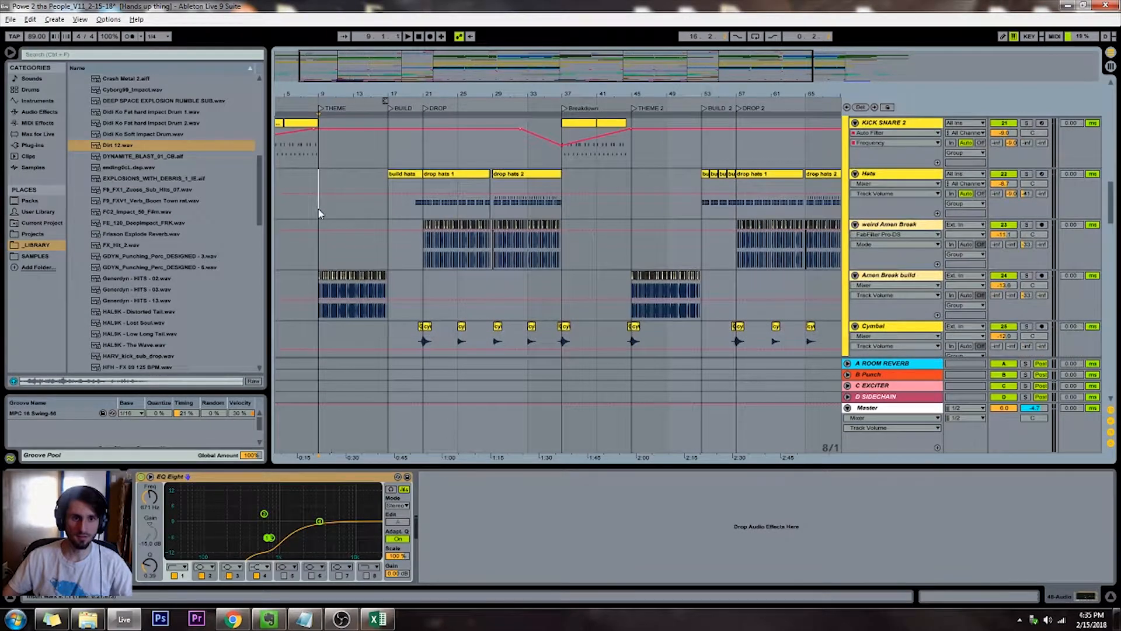
left_click(319, 212)
scroll(319, 214, "up", 3, "ctrl")
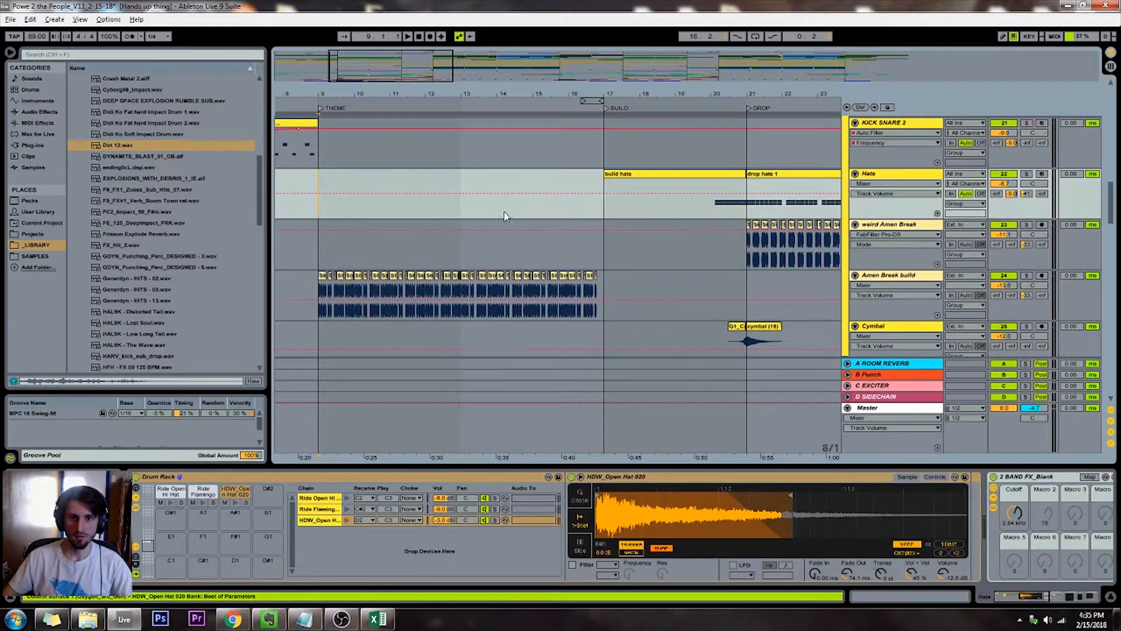
scroll(506, 216, "up", 5)
left_click(605, 262)
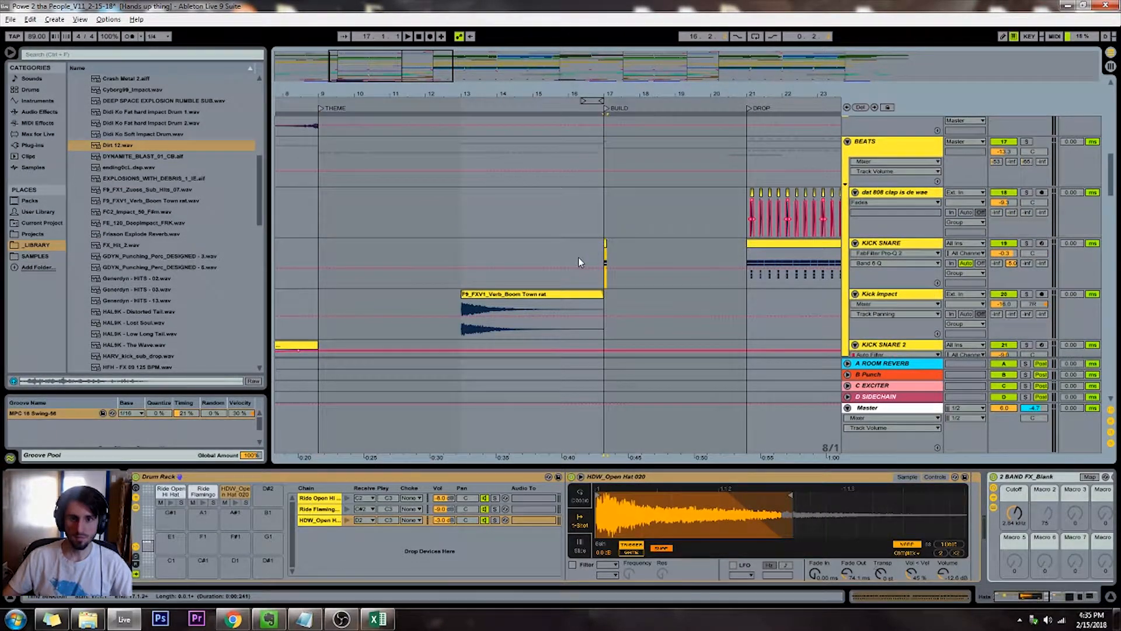
left_click(324, 246)
key("ctrl+v")
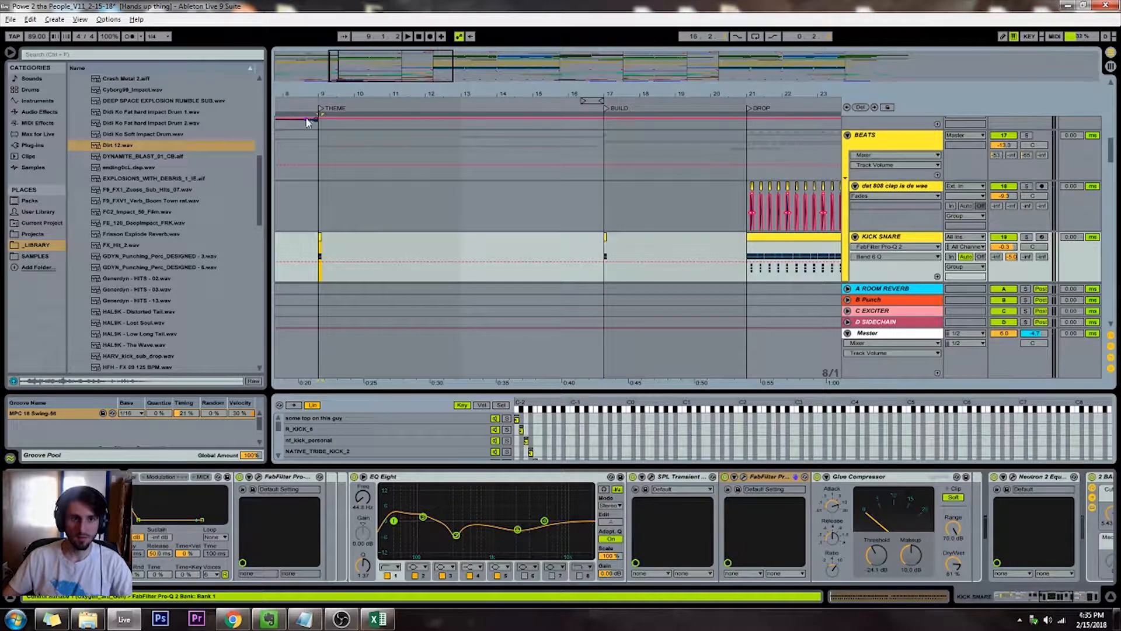
Replay the THEME start and map the KICK SNARE Glue Compressor's Makeup gain to Macro 2 of the Drum Rack
key("space")
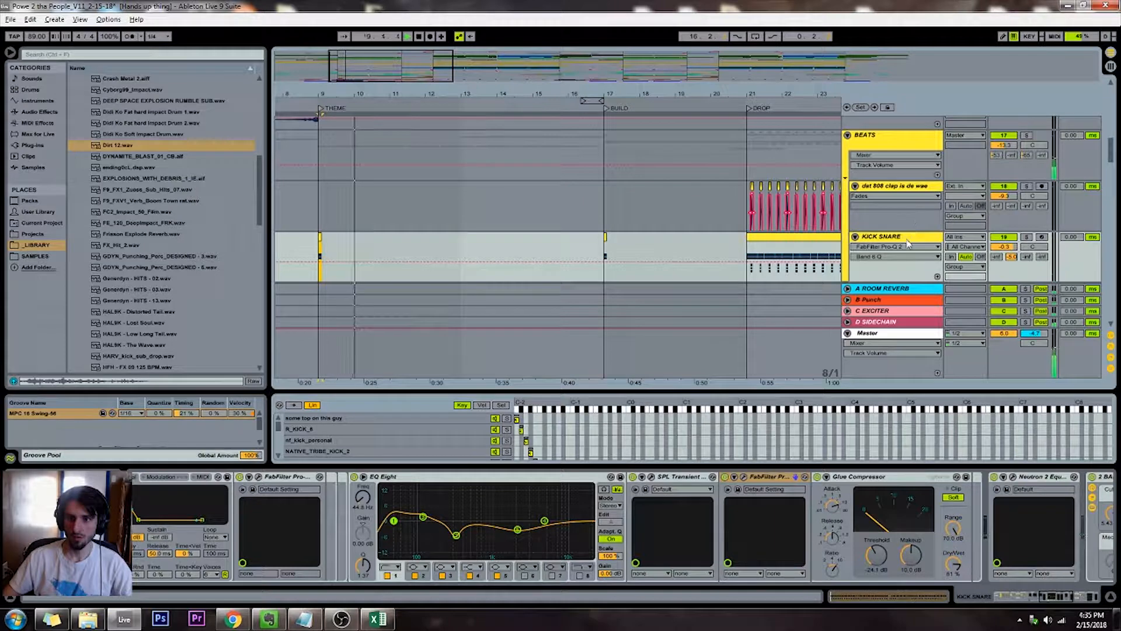
left_click(536, 164)
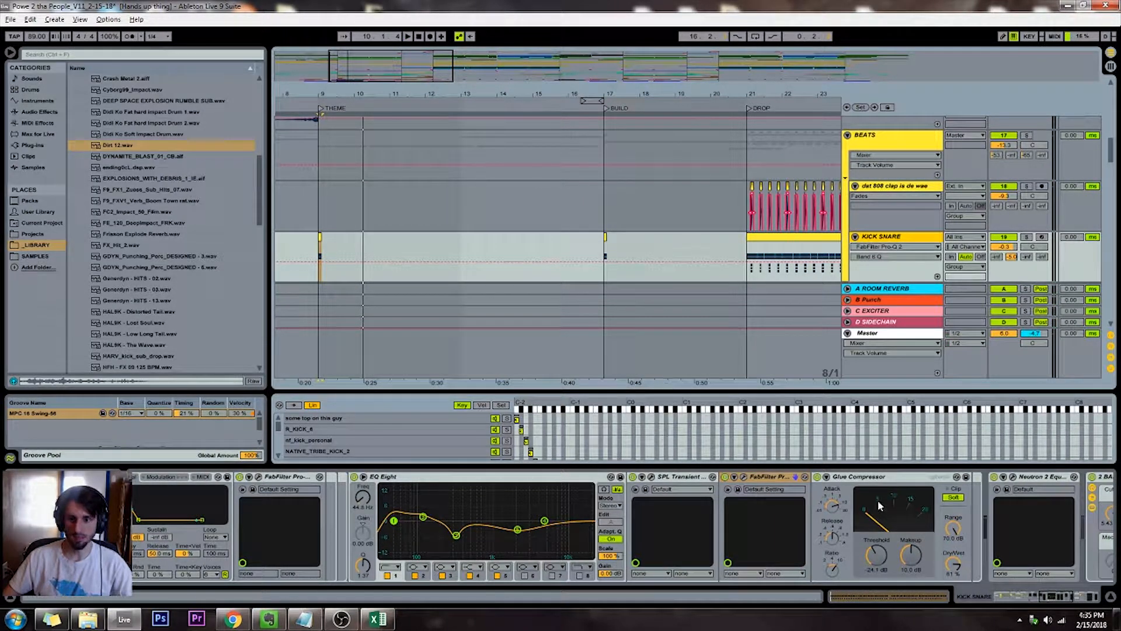
left_click(914, 560)
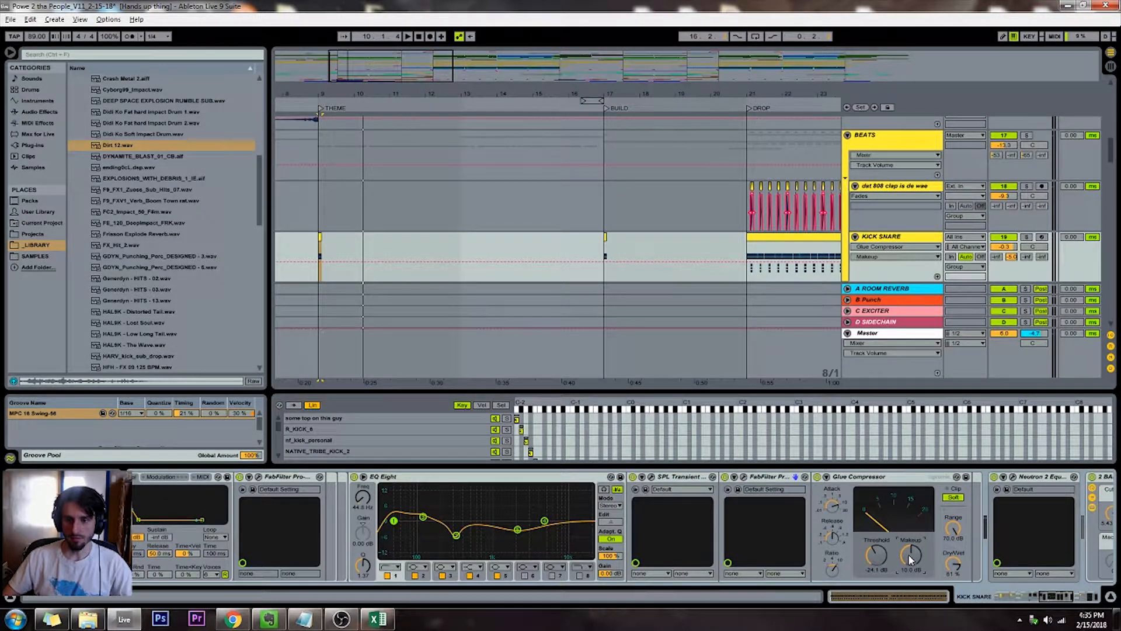
right_click(909, 558)
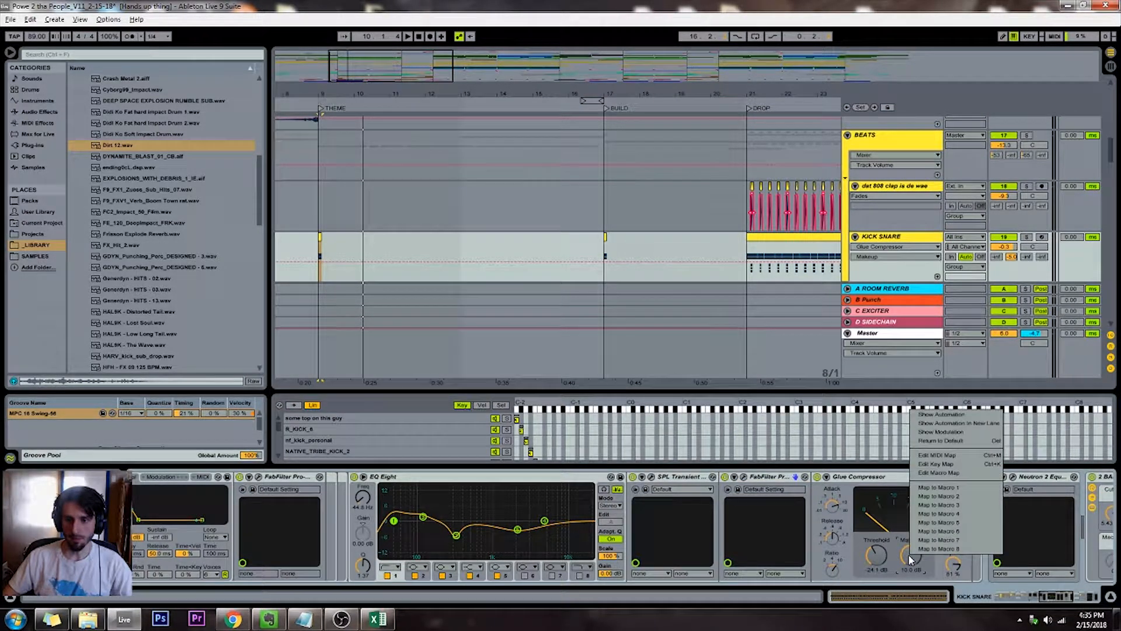
left_click(930, 497)
left_click_drag(1045, 598, 987, 601)
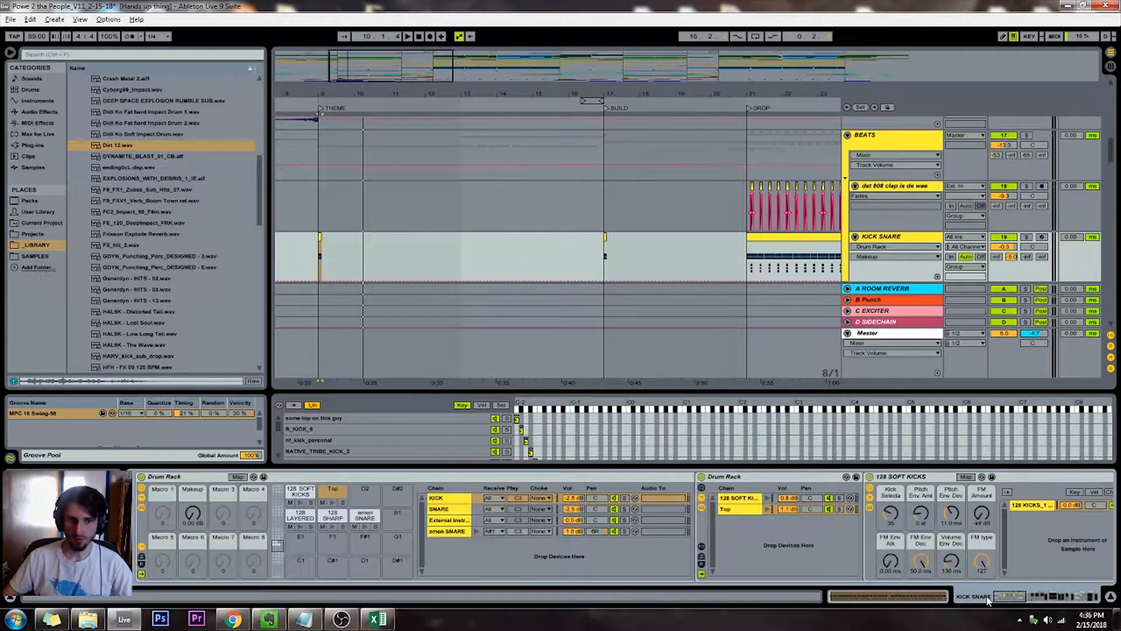
Set the maximum of the Drum Rack's Makeup macro mapping to 10.0 dB
left_click(237, 477)
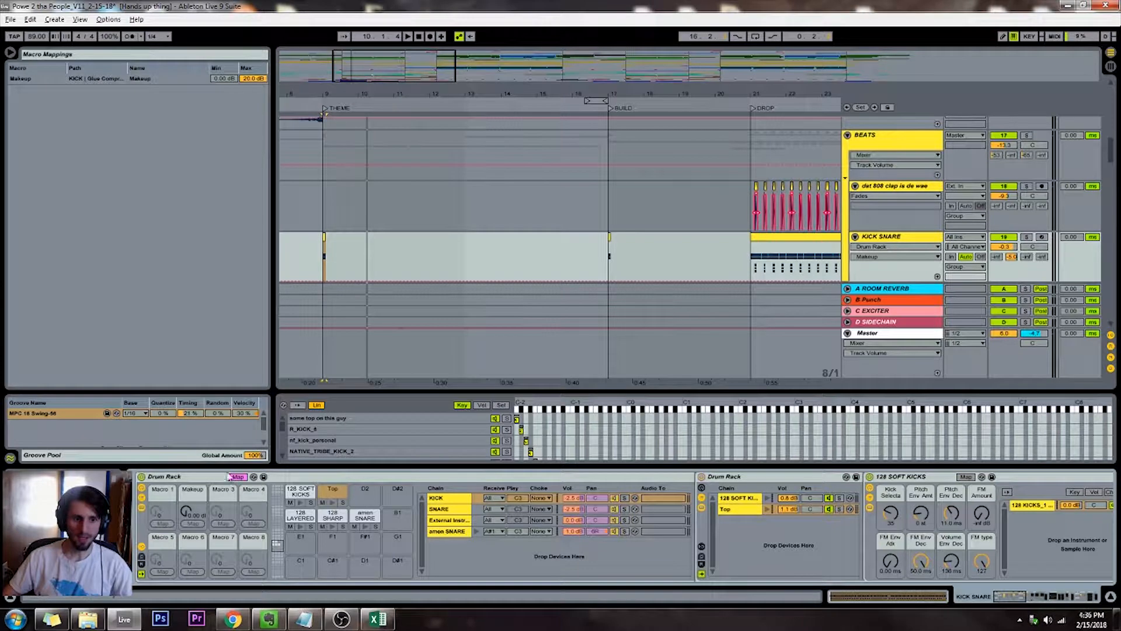
left_click(255, 81)
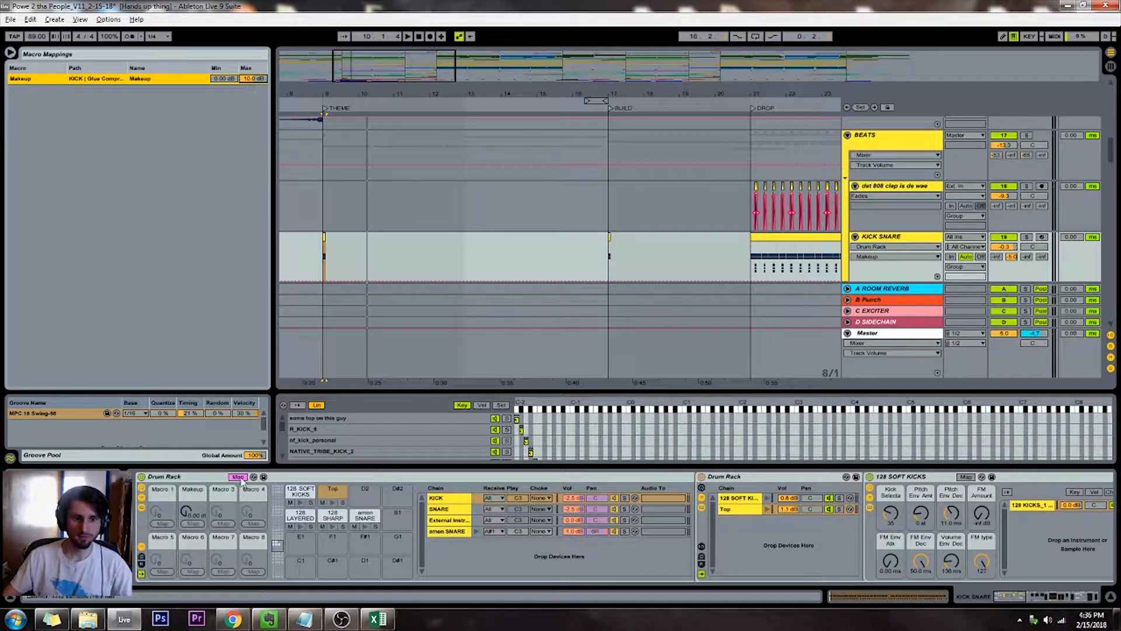
left_click(186, 513)
left_click(239, 476)
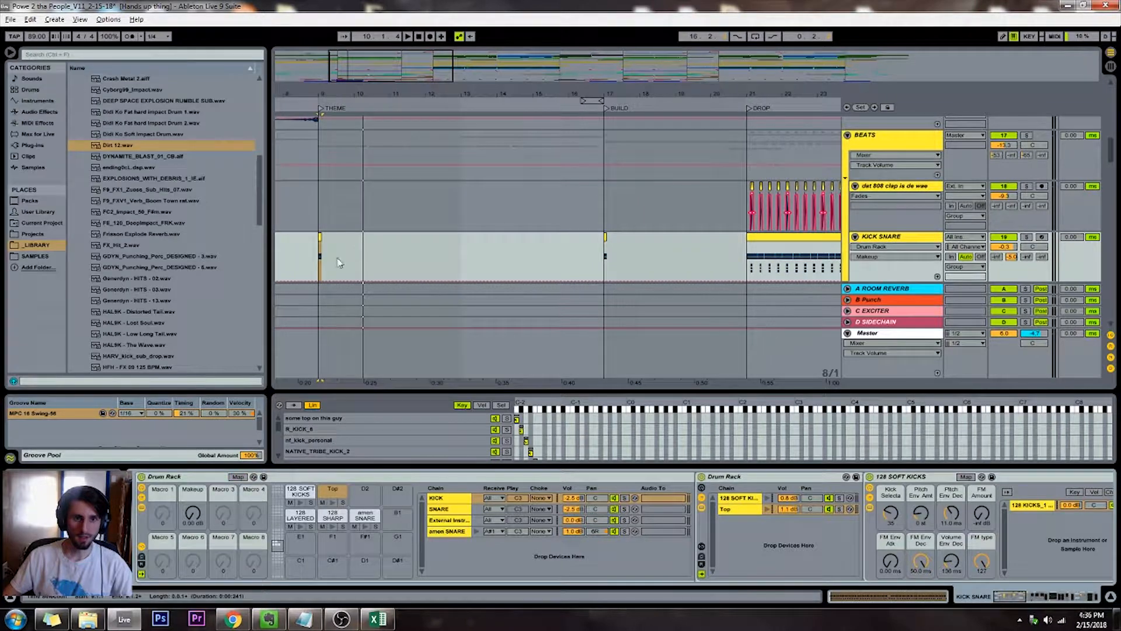
Automate the KICK SNARE Makeup macro to ramp up from THEME and hold at about 7 dB, replaying the section starts
left_click_drag(318, 283, 344, 245)
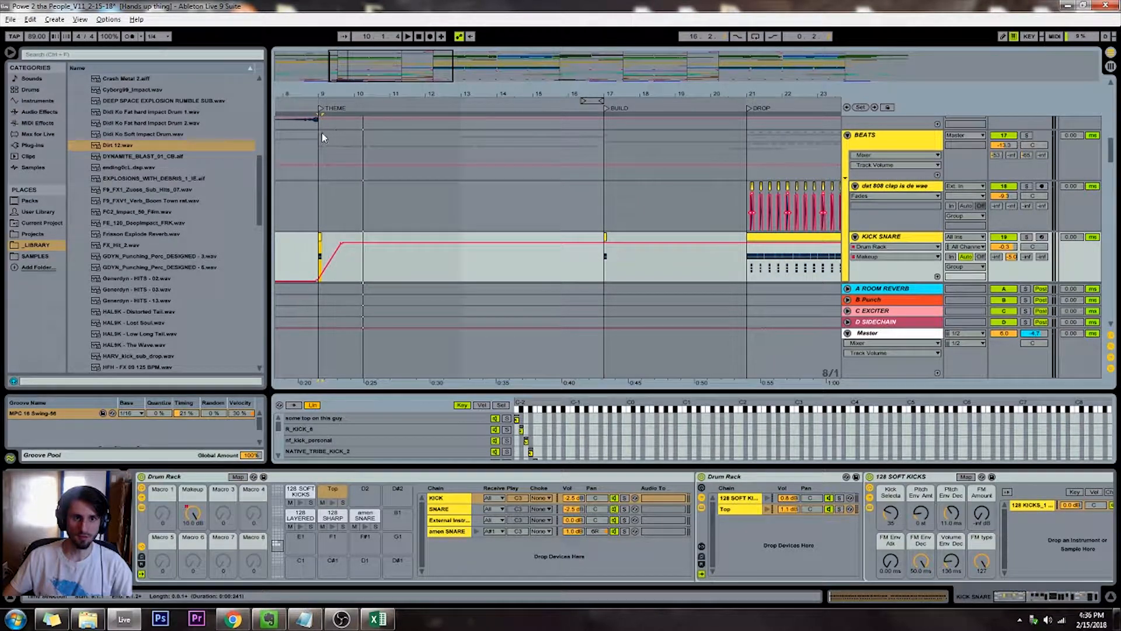
left_click(311, 105)
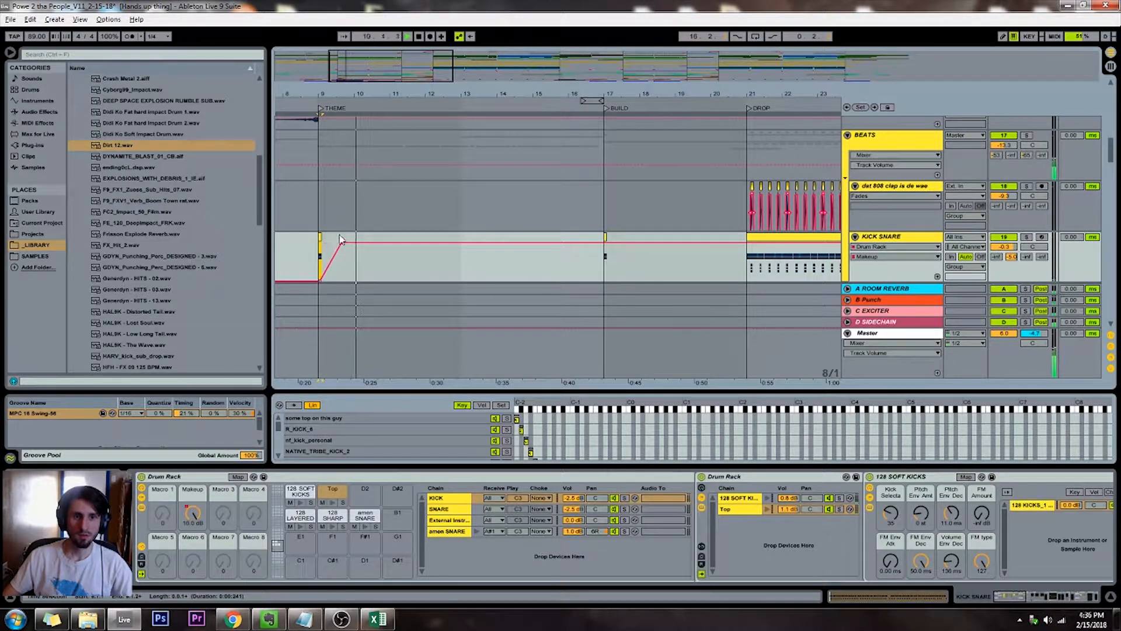
left_click(596, 111)
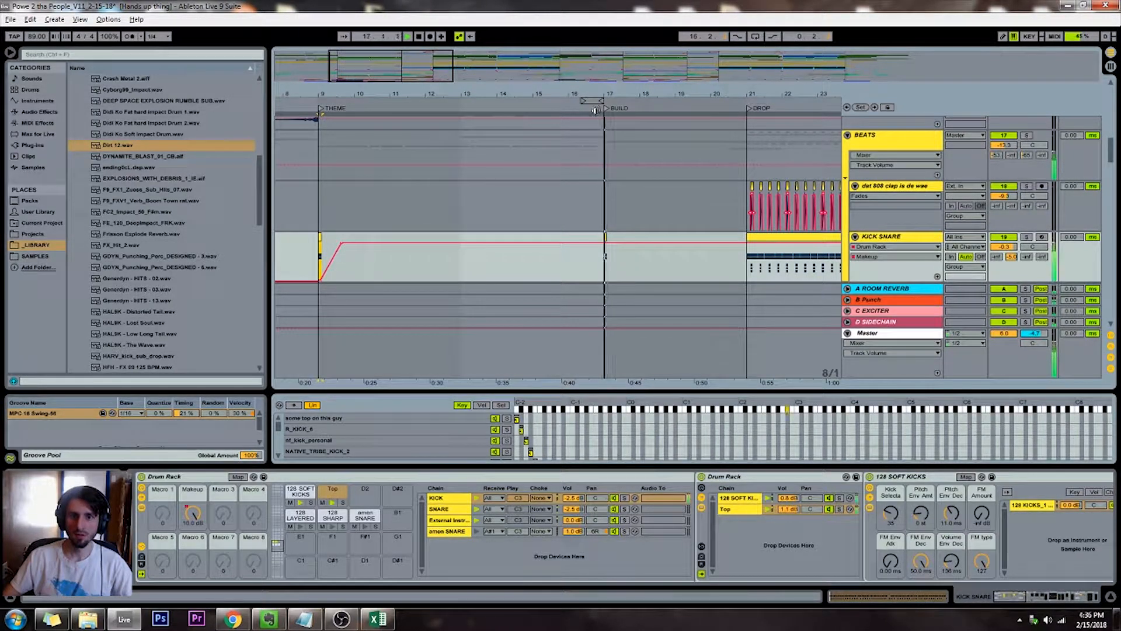
left_click_drag(604, 247, 603, 256)
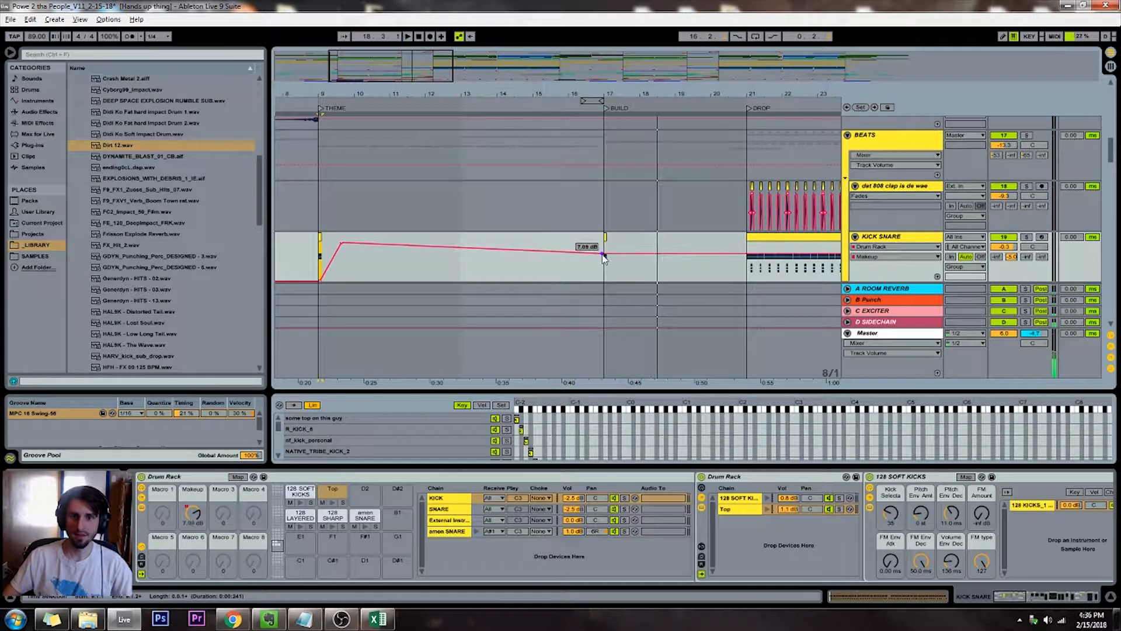
left_click_drag(344, 243, 344, 253)
left_click(737, 107)
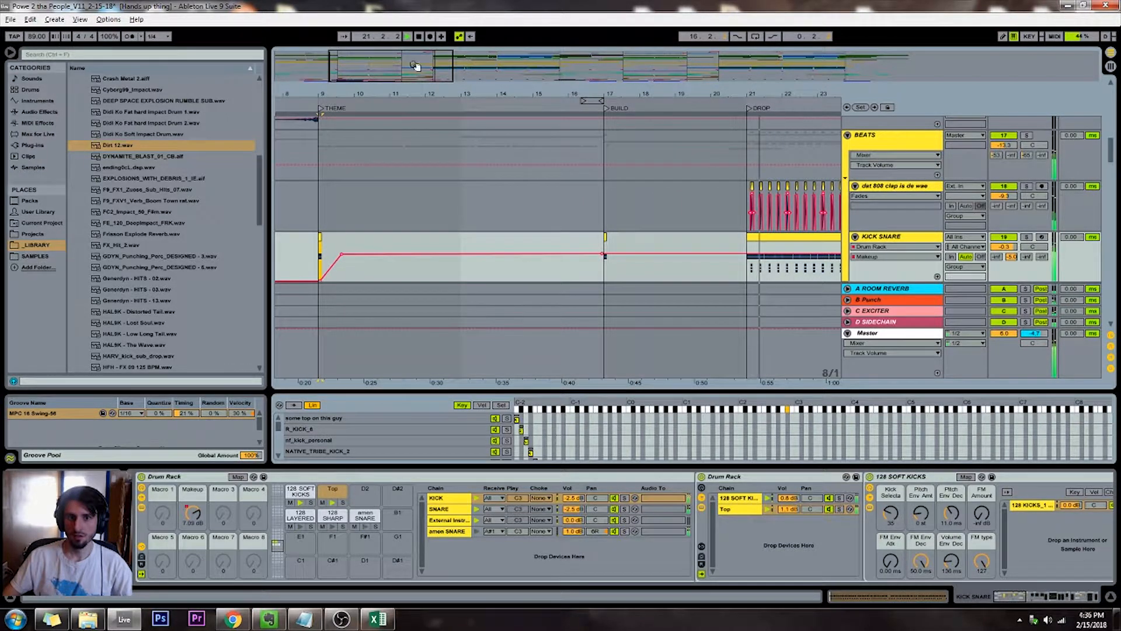
Set the arrangement grid to 1 Bar and extend the short KICK SNARE clip at THEME to four bars
left_click_drag(412, 65, 412, 35)
key("space")
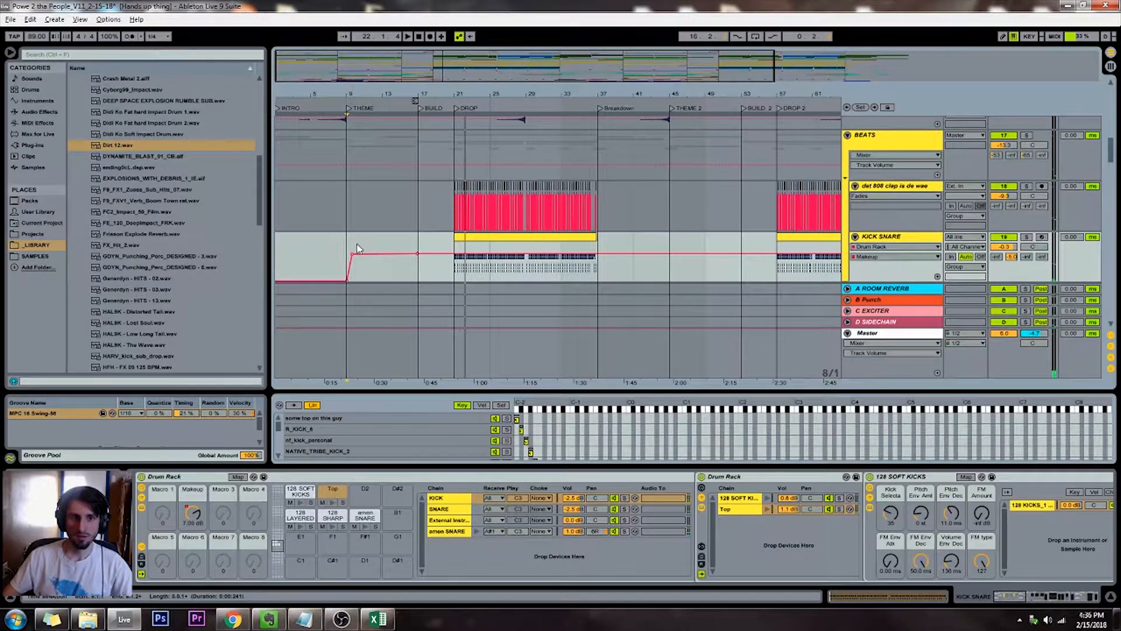
key("plus")
key("plus")
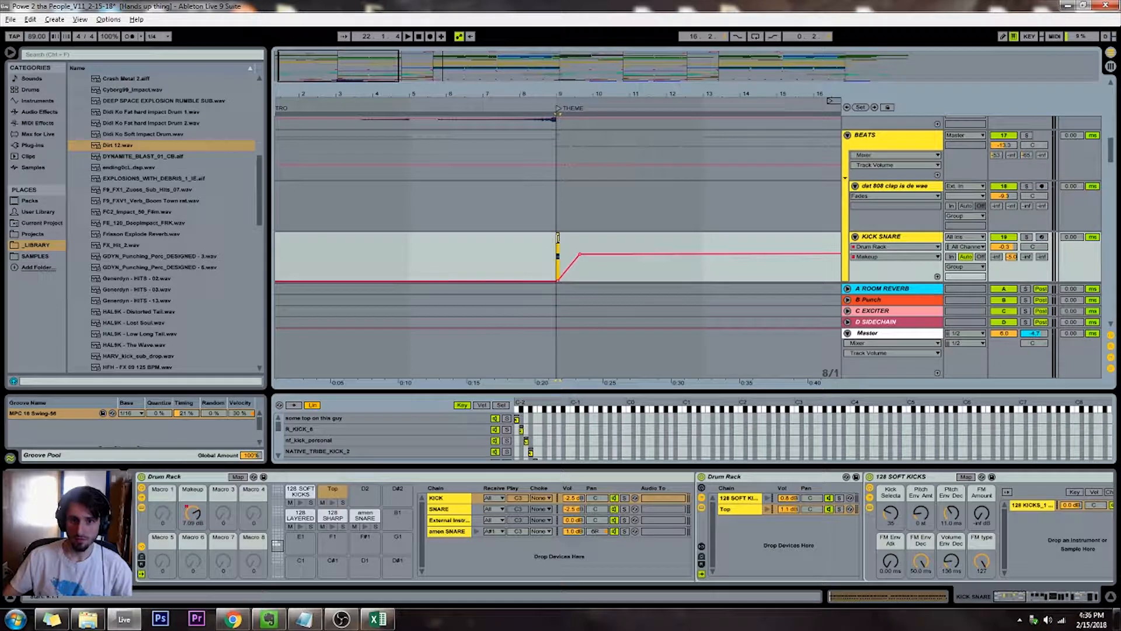
left_click(557, 237)
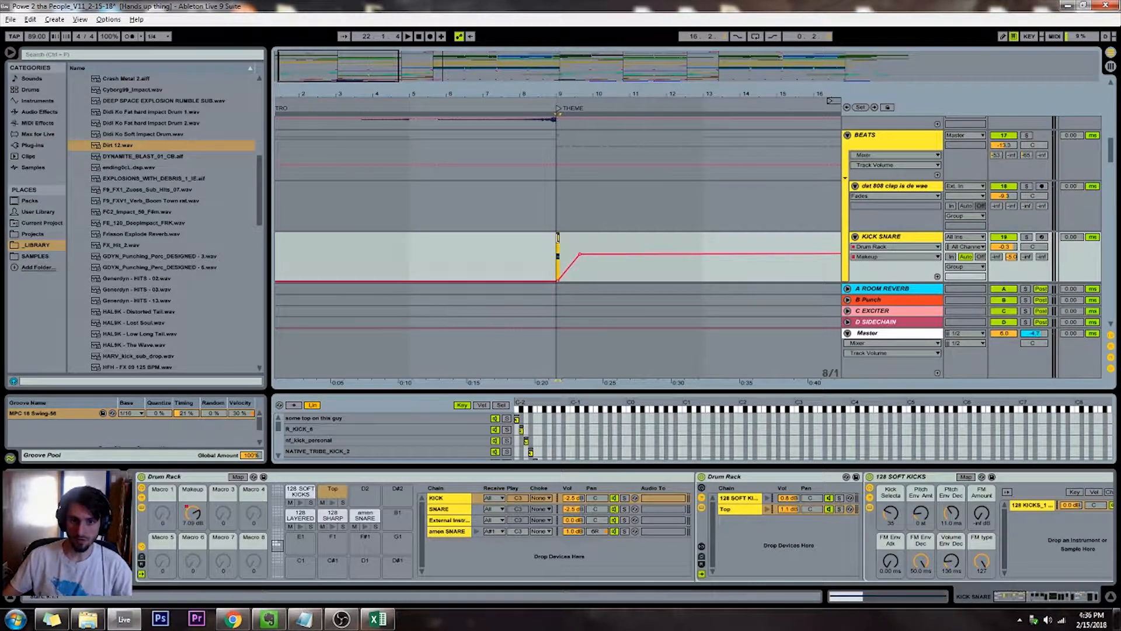
left_click_drag(558, 241, 701, 240)
right_click(712, 244)
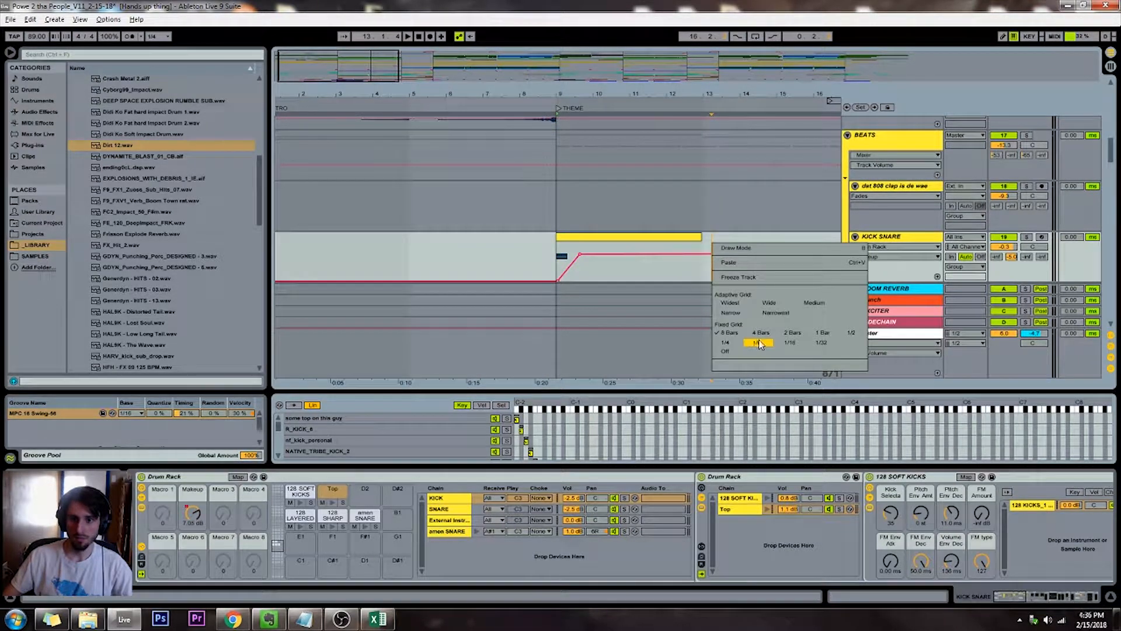
left_click(804, 337)
left_click(697, 237)
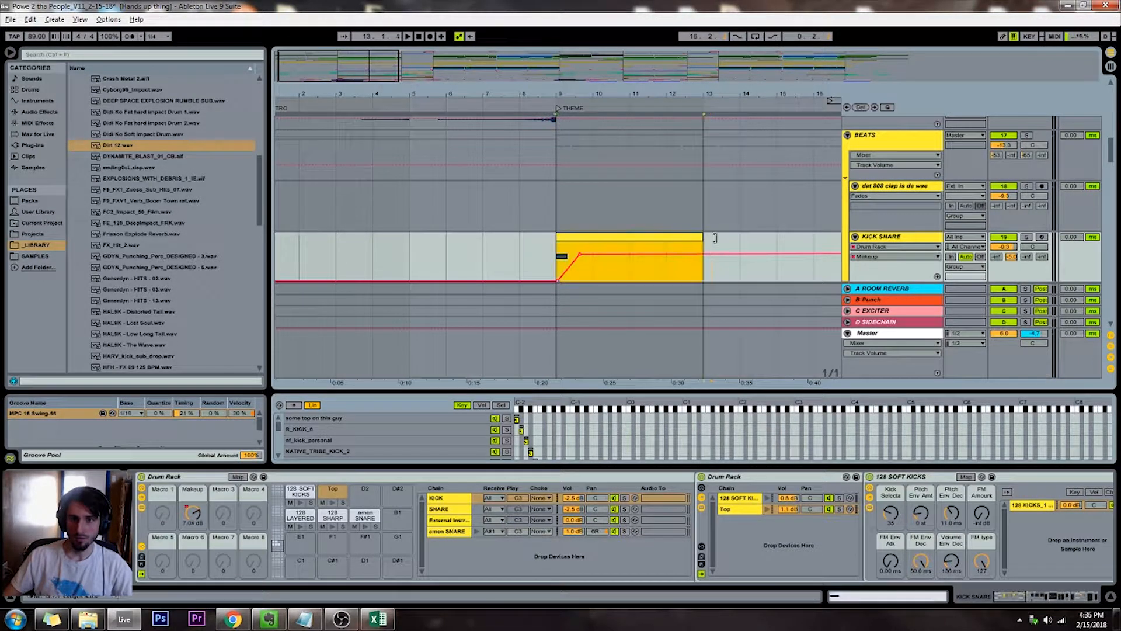
Duplicate the extended KICK SNARE clip to the BUILD marker and shorten the copy to two bars
left_click_drag(361, 82, 365, 55)
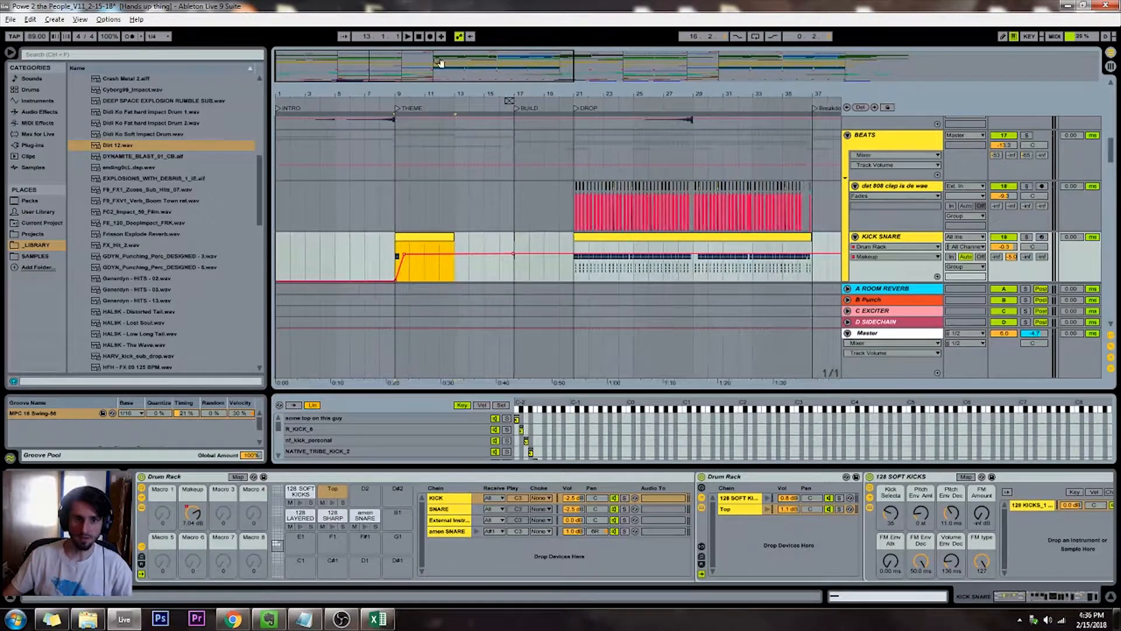
left_click_drag(419, 239, 537, 239)
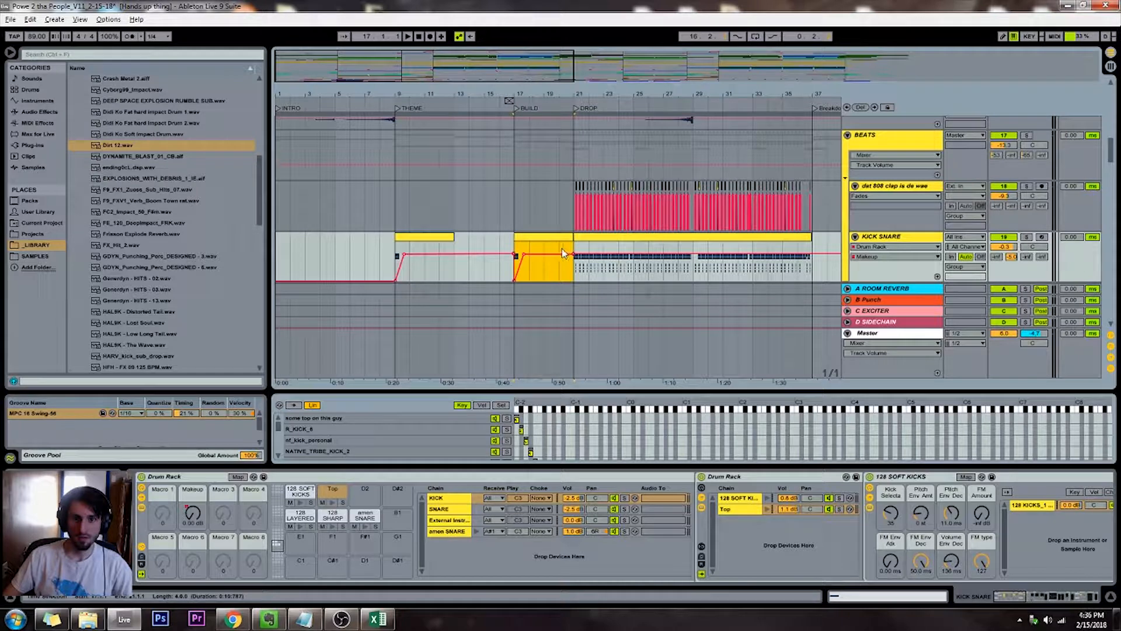
left_click_drag(572, 237, 544, 236)
Copy the KICK SNARE clips at THEME and BUILD to THEME 2 and BUILD 2
left_click(421, 240, "shift")
left_click(418, 240)
left_click_drag(483, 70, 483, 54)
Remove the Makeup automation dip at BUILD and raise the automation point just before DROP
left_click_drag(329, 237, 528, 264)
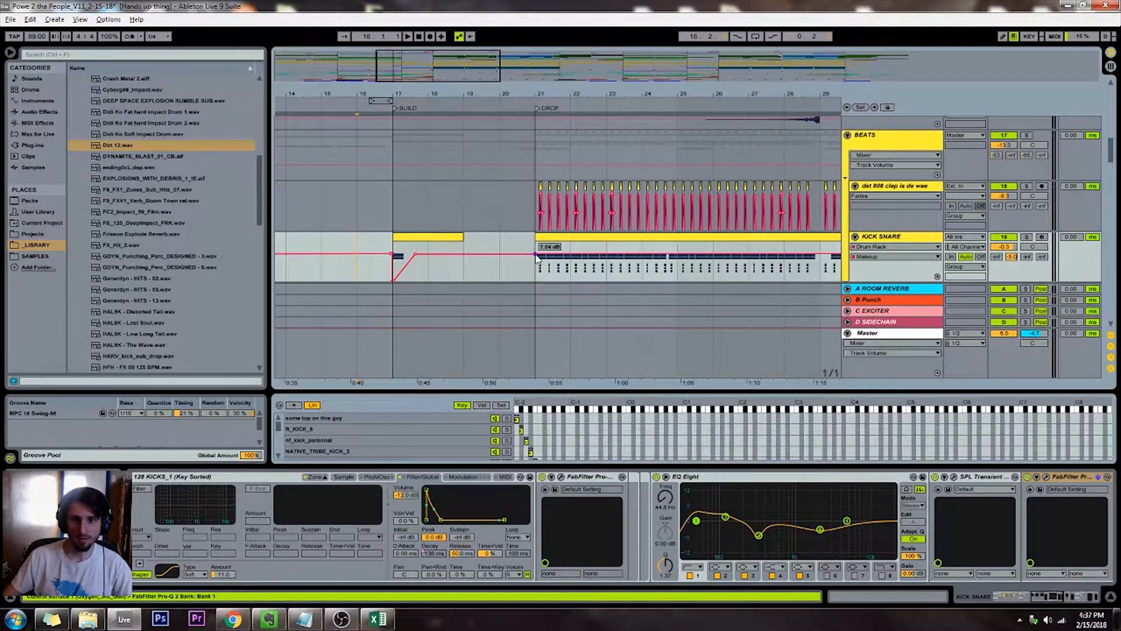
left_click_drag(536, 255, 523, 242)
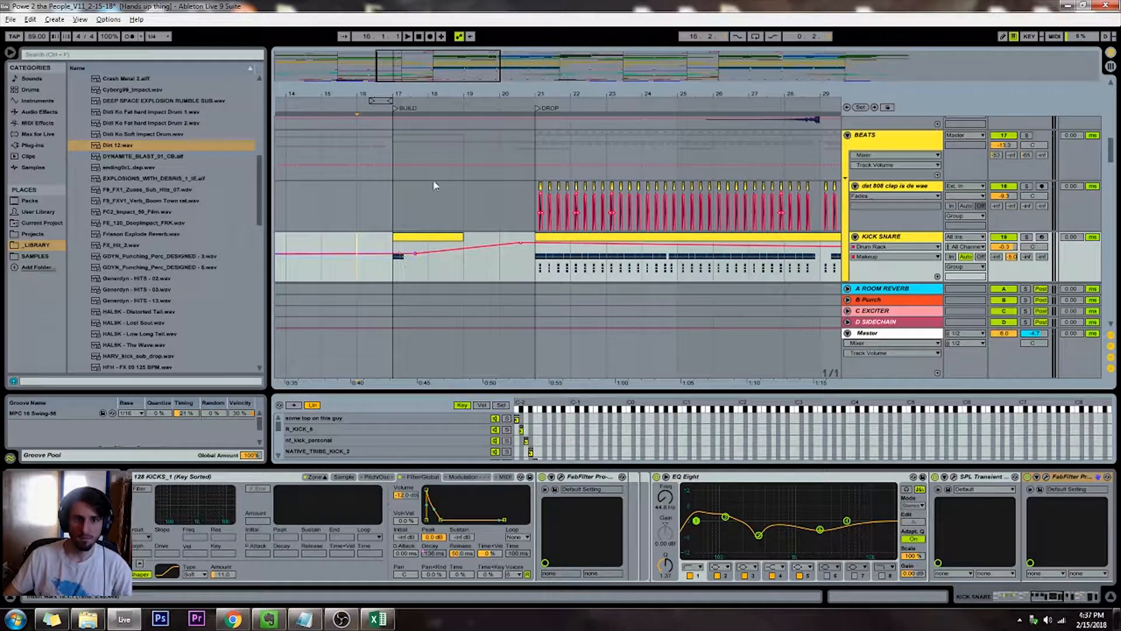
Copy the two-bar KICK SNARE clip from BUILD 2 to the start of OUTRO and replay the transition
left_click_drag(429, 79, 614, 178)
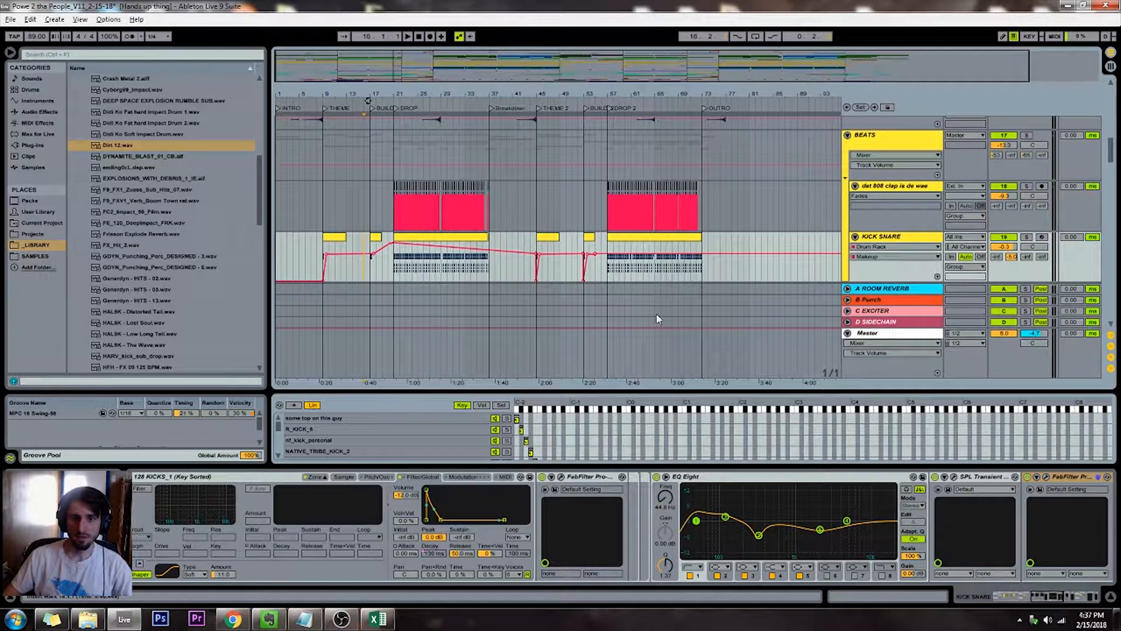
left_click_drag(589, 244, 708, 266)
left_click(693, 107)
left_click_drag(693, 94, 481, 251)
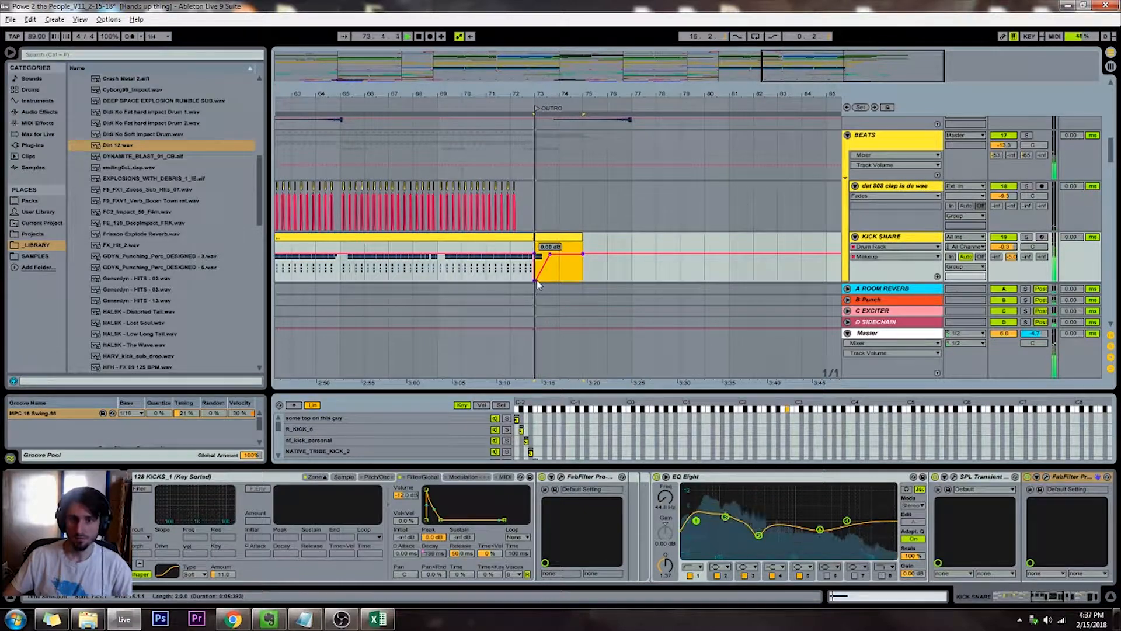
Remove the Makeup automation dip at the start of BUILD 2 on the KICK SNARE track
left_click_drag(776, 77, 648, 72)
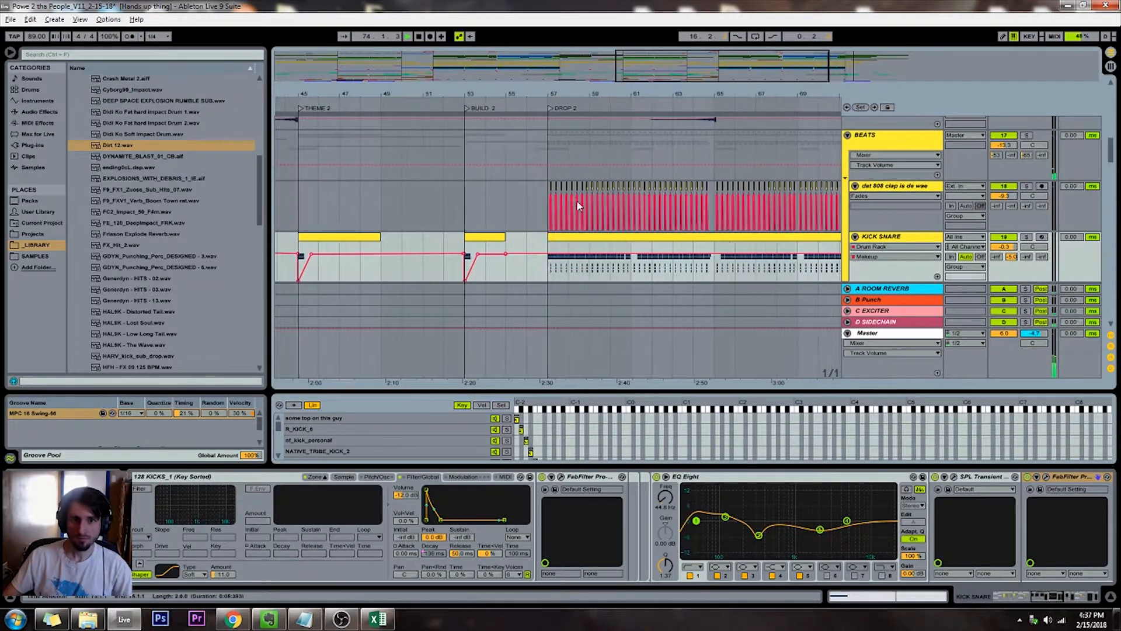
left_click(456, 243)
key("plus")
key("plus")
key("plus")
key("plus")
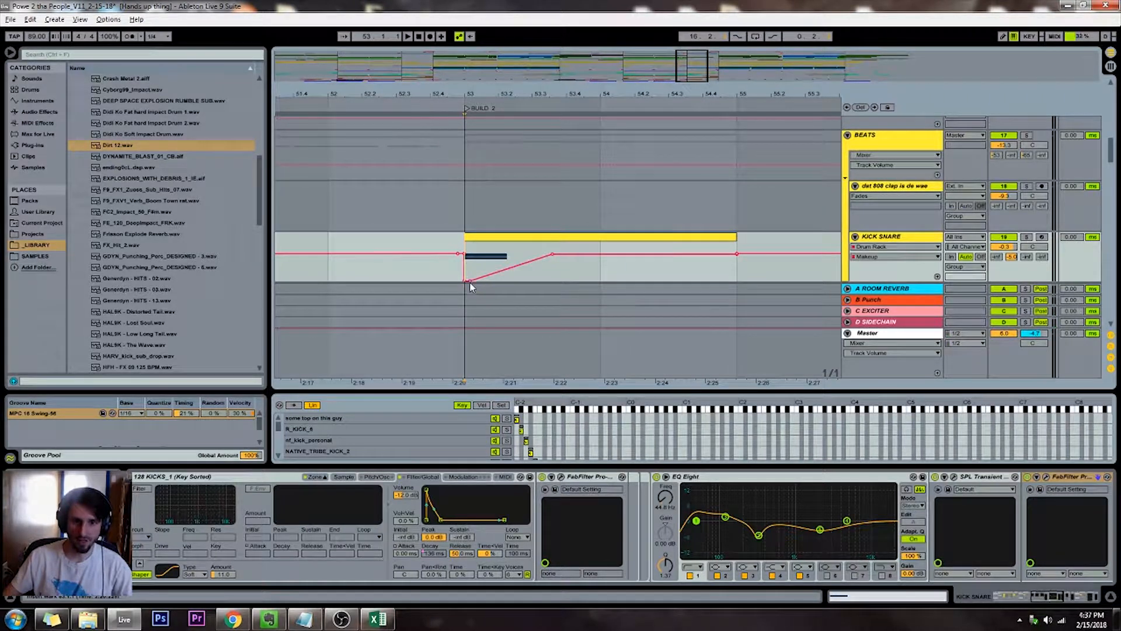
left_click(463, 280)
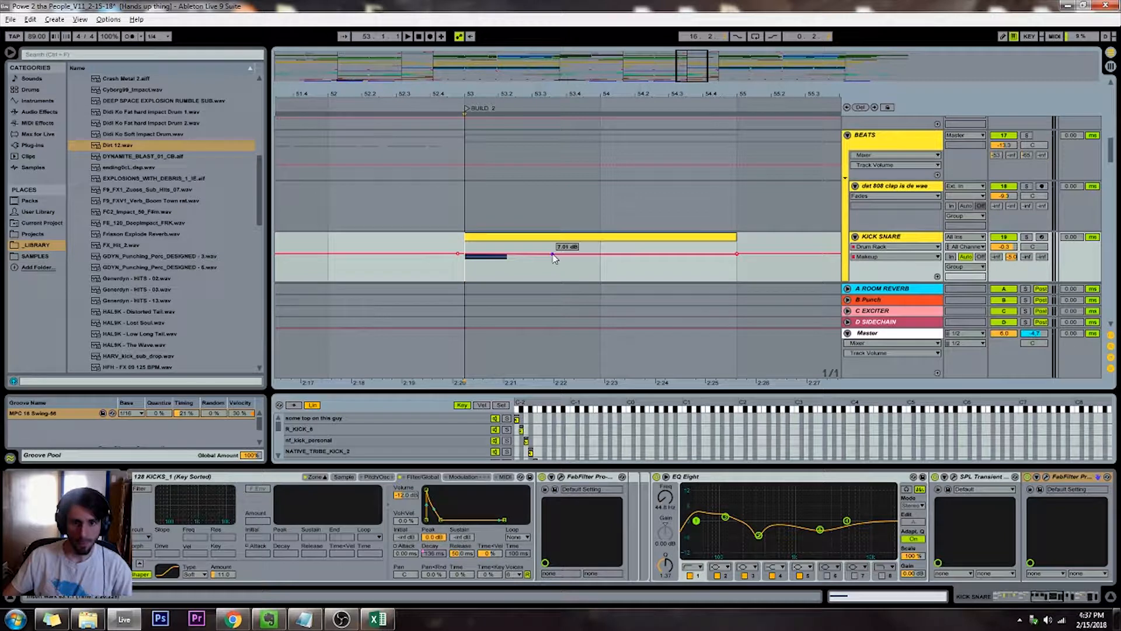
Unfold the SUB track, play from DROP, and raise the SUB volume slightly
left_click_drag(682, 61, 367, 61)
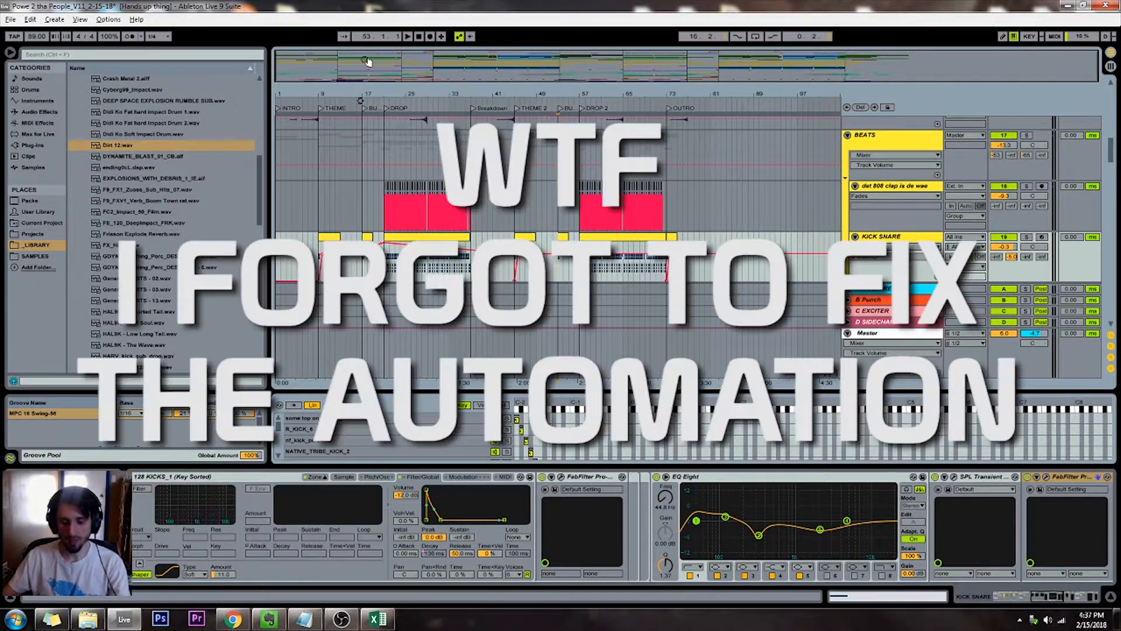
scroll(554, 193, "down", 10)
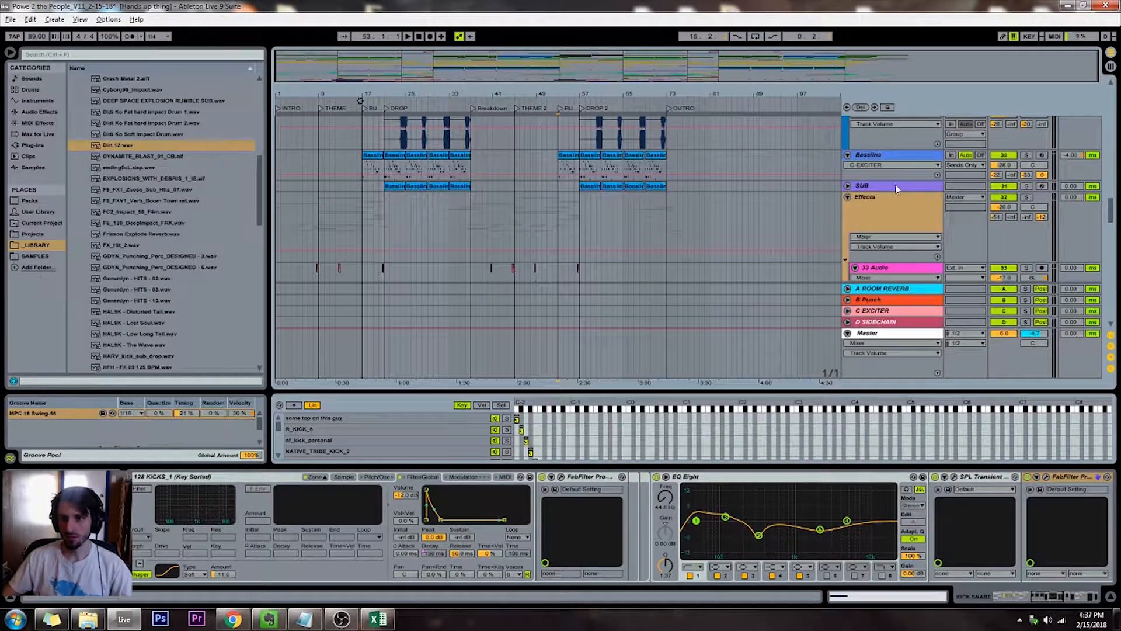
left_click(847, 186)
left_click(384, 108)
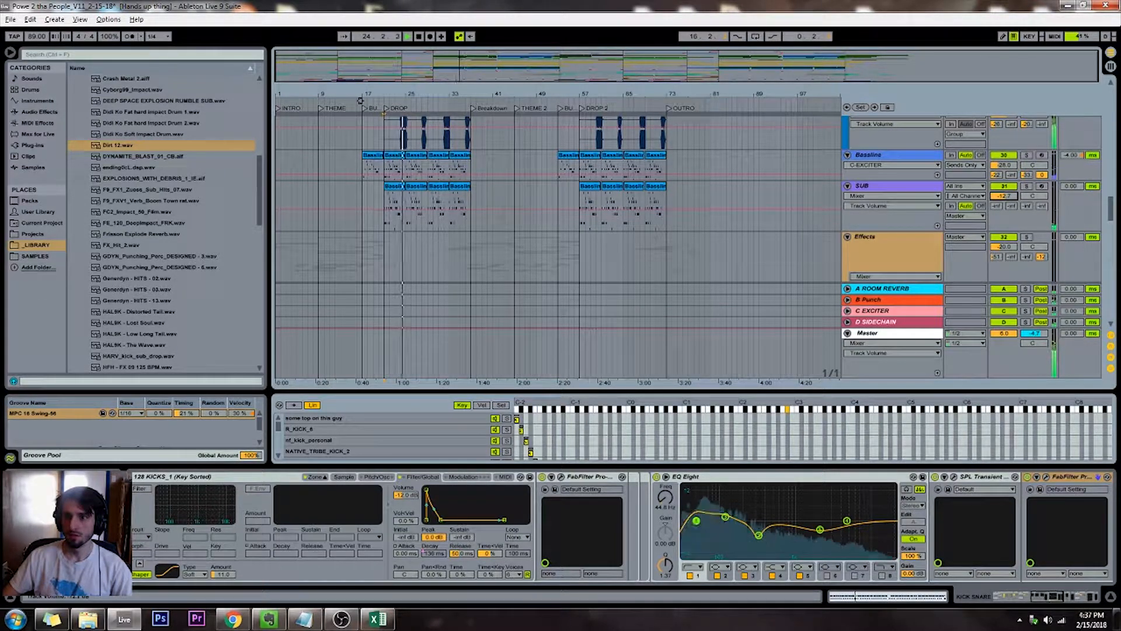
left_click(1005, 194)
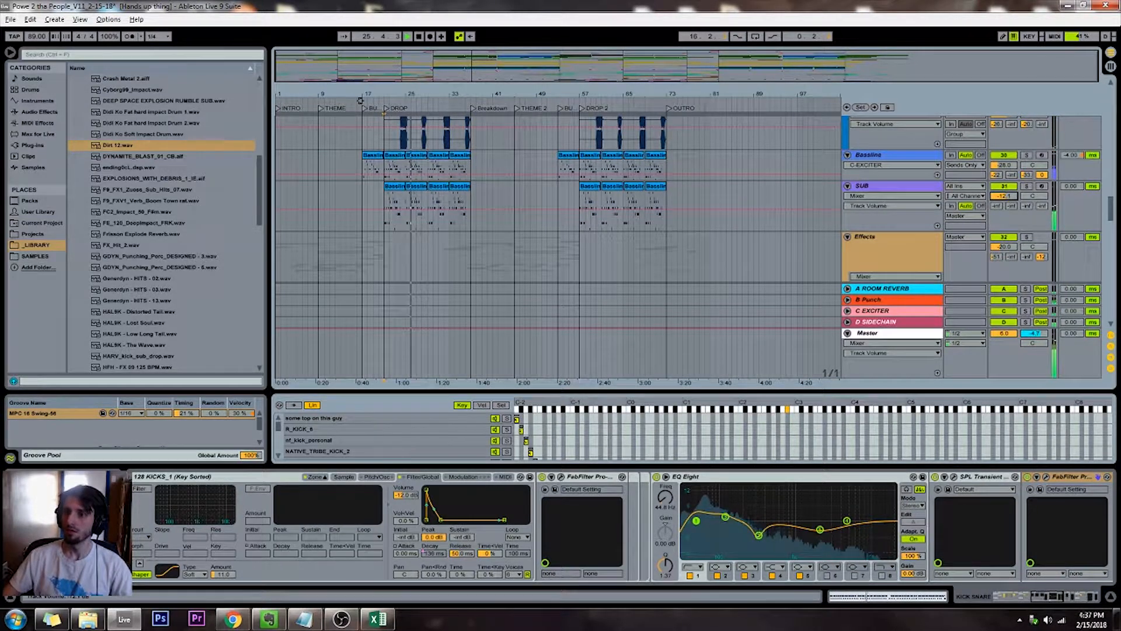
left_click_drag(1006, 194, 1006, 192)
Find FabFilter Pro-MB, add it to the Bassline track, and preview the track from DROP
scroll(917, 211, "up", 3)
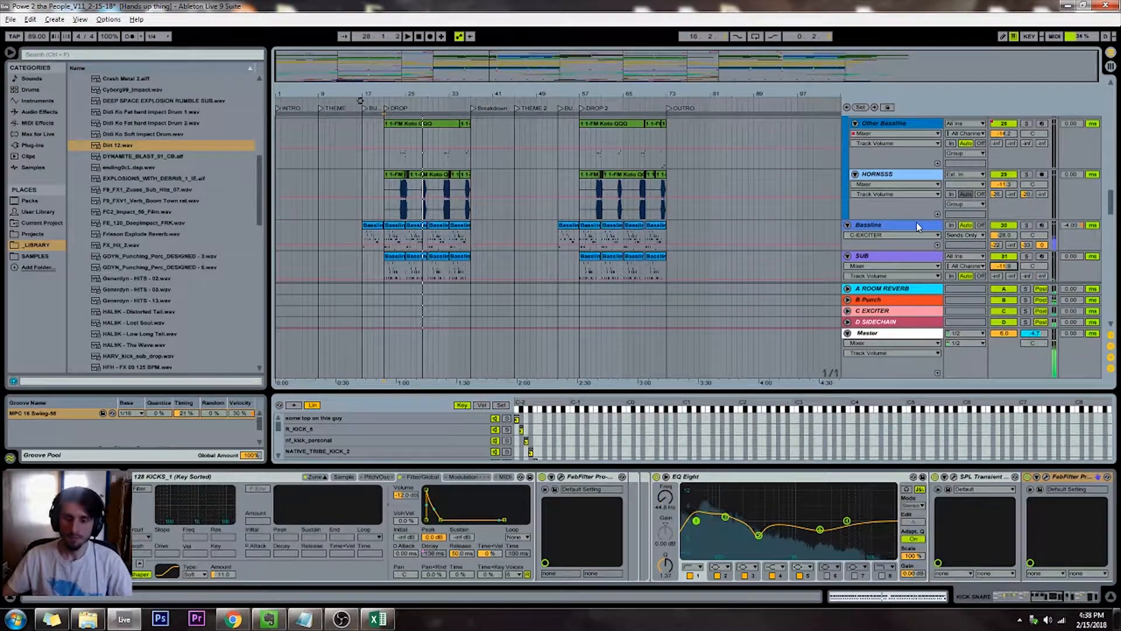
left_click(868, 232)
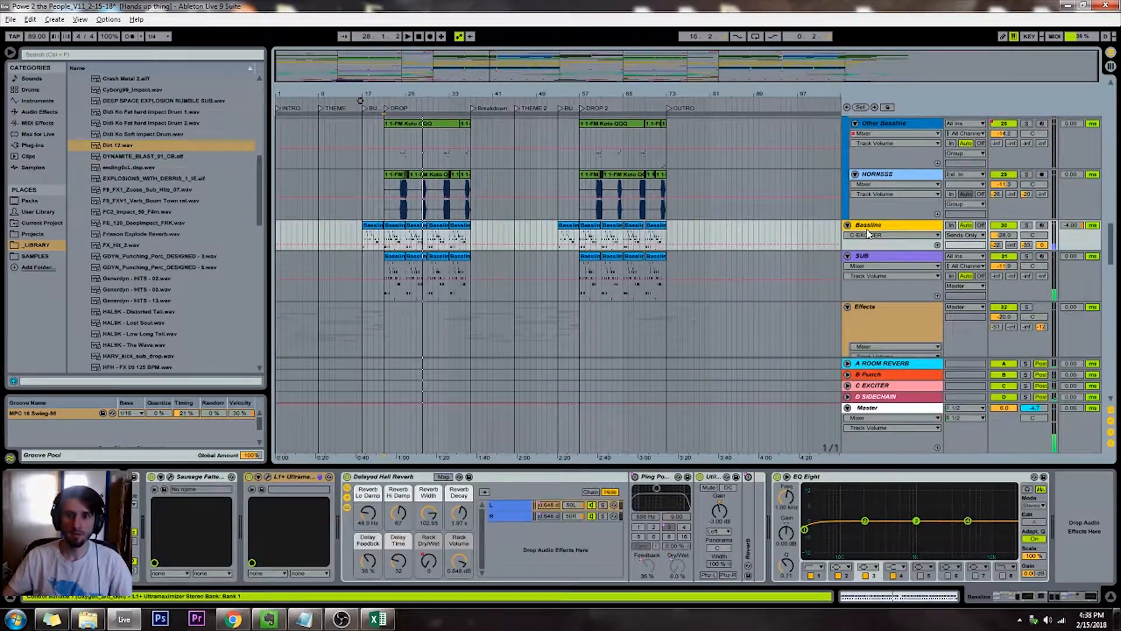
left_click(117, 57)
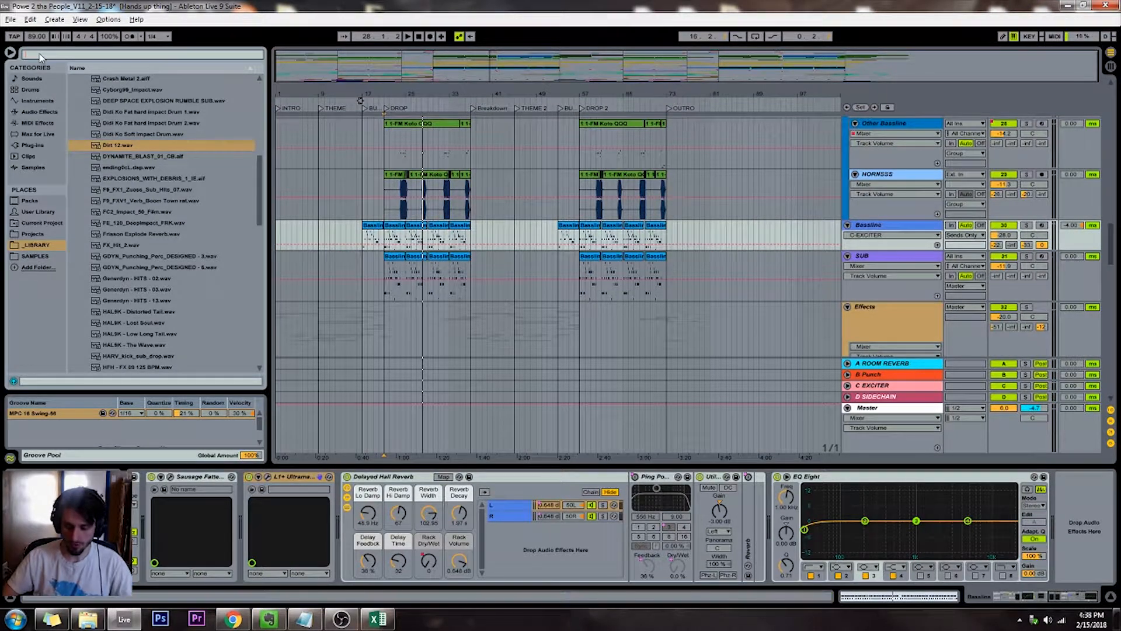
type("pro-mb")
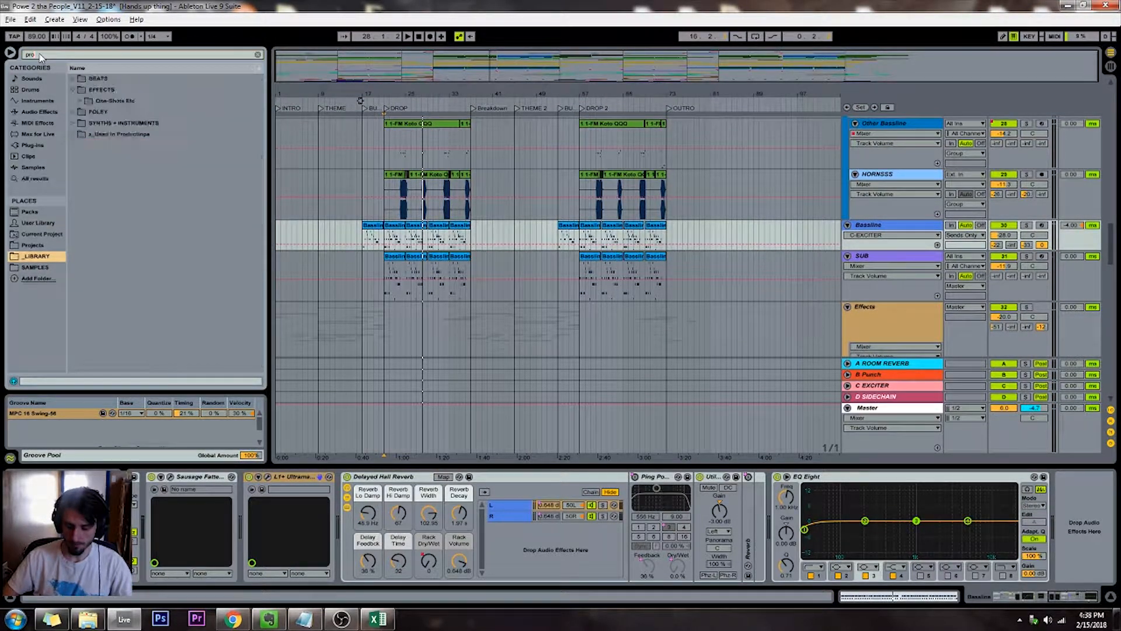
left_click(27, 178)
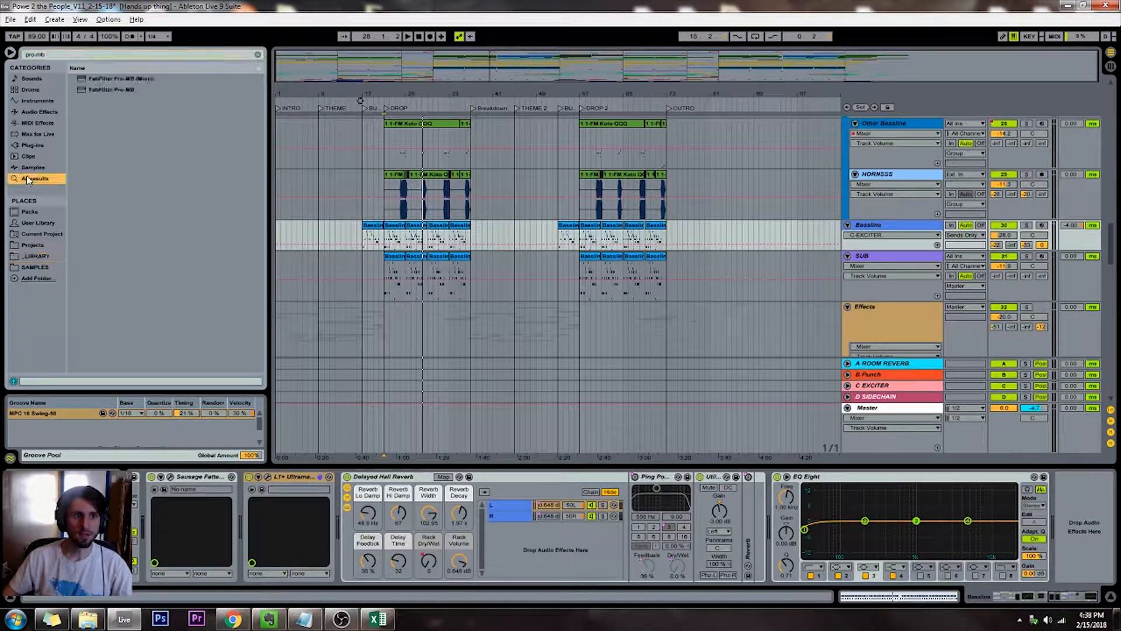
double_click(111, 89)
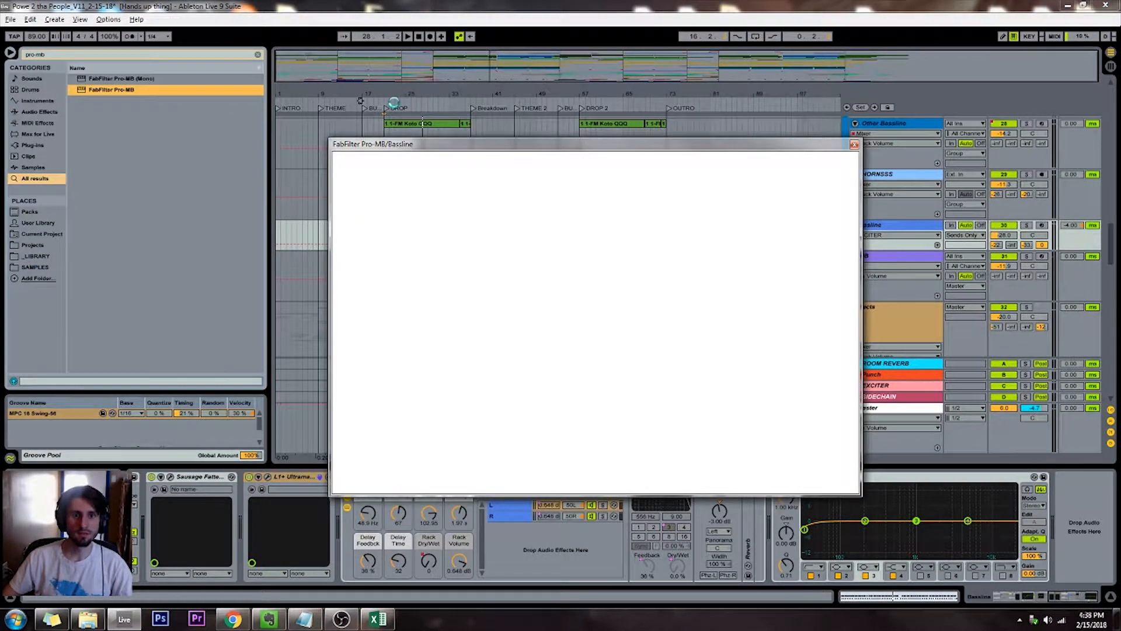
left_click(404, 104)
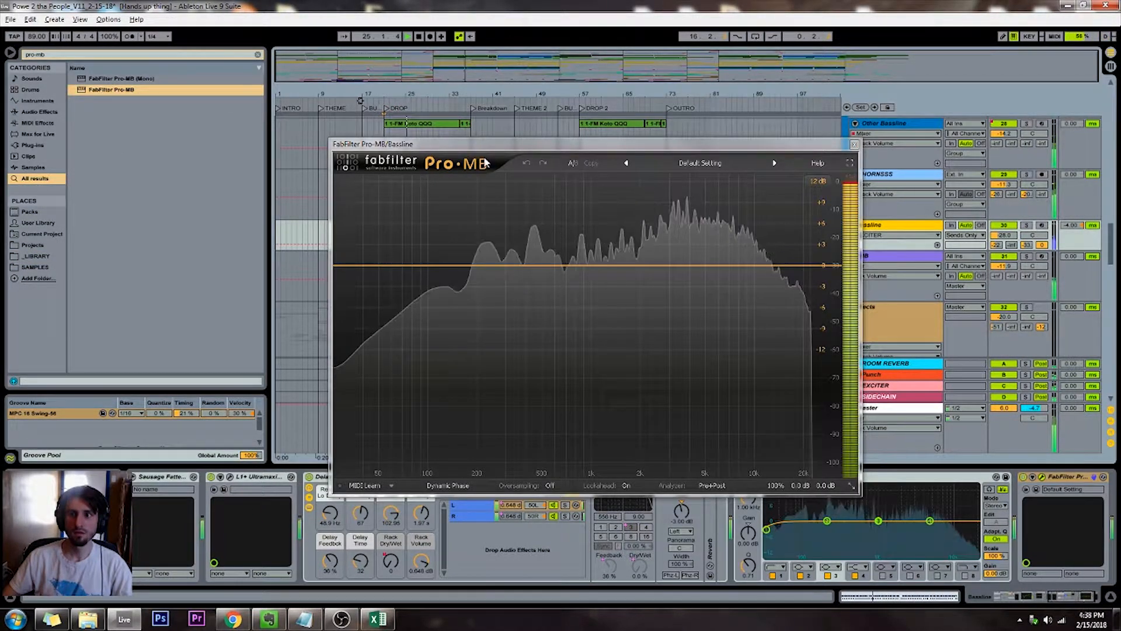
key("space")
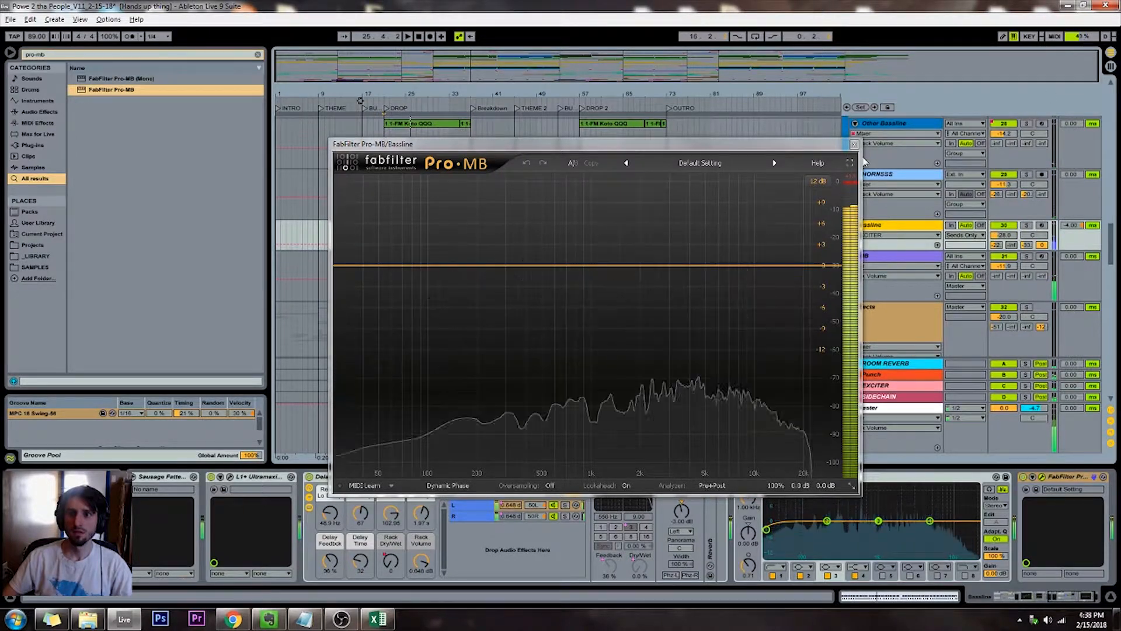
left_click_drag(783, 148, 768, 127)
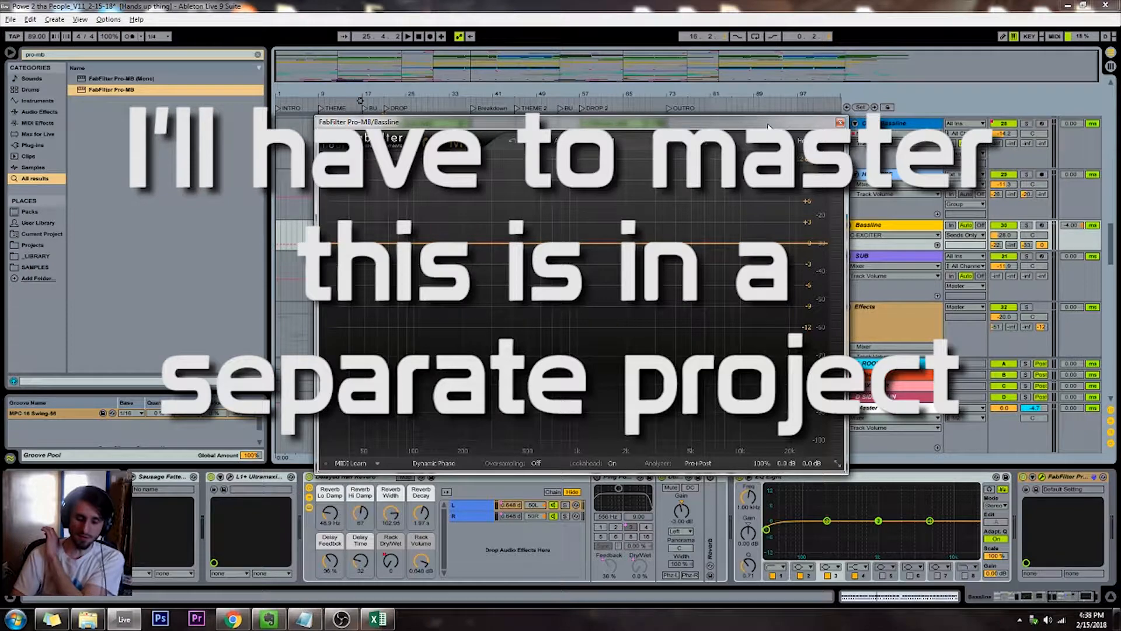
left_click_drag(768, 127, 826, 304)
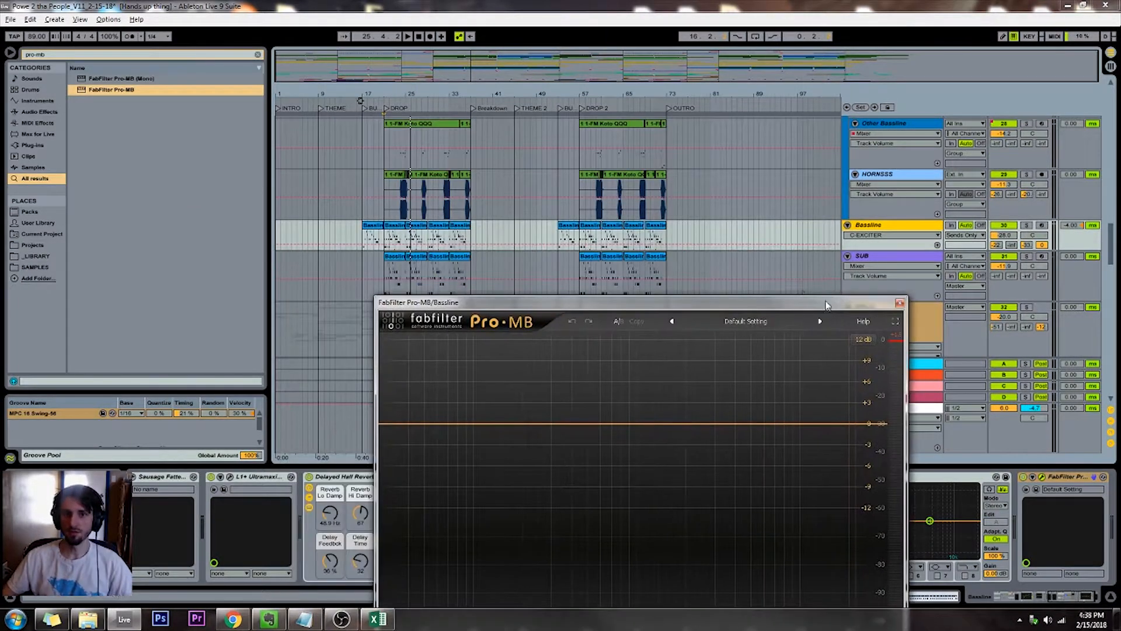
left_click(383, 189)
key("super")
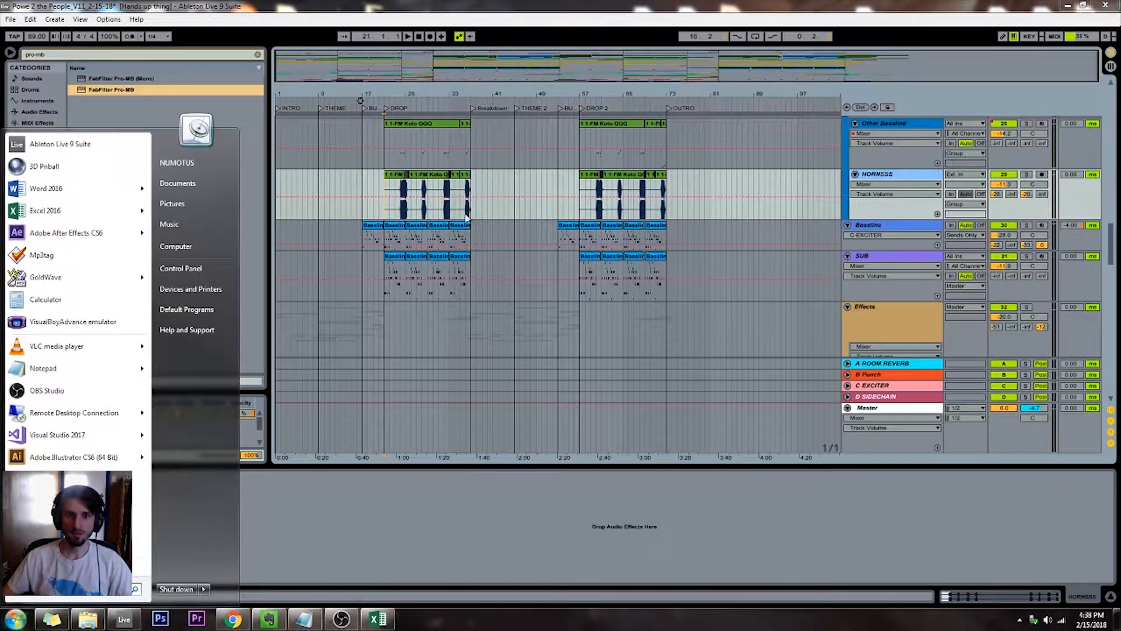
left_click(387, 202)
key("alt+Tab")
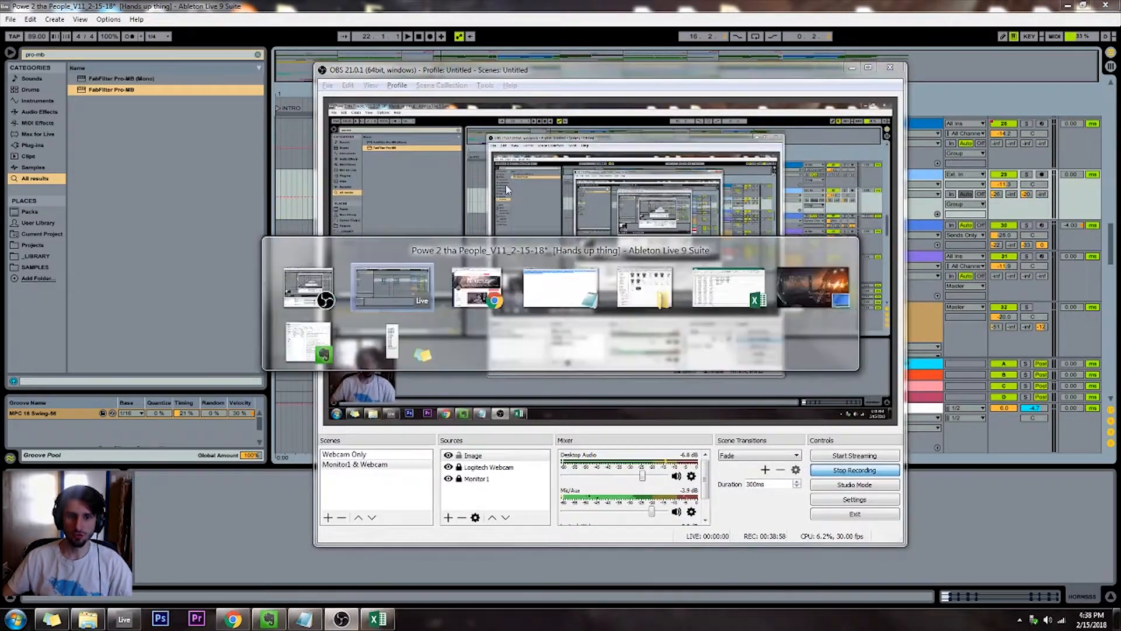
left_click(259, 230)
left_click(338, 176)
Solo the Other Bassline track, play it from DROP, and bring up its device chain
scroll(420, 158, "up", 2)
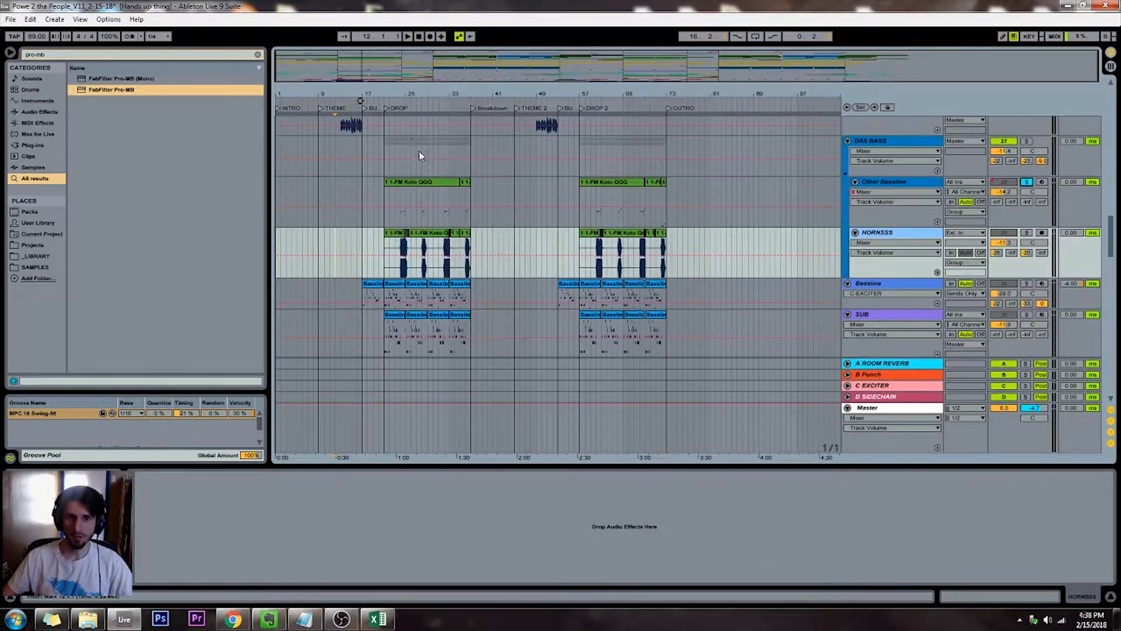
left_click(404, 102)
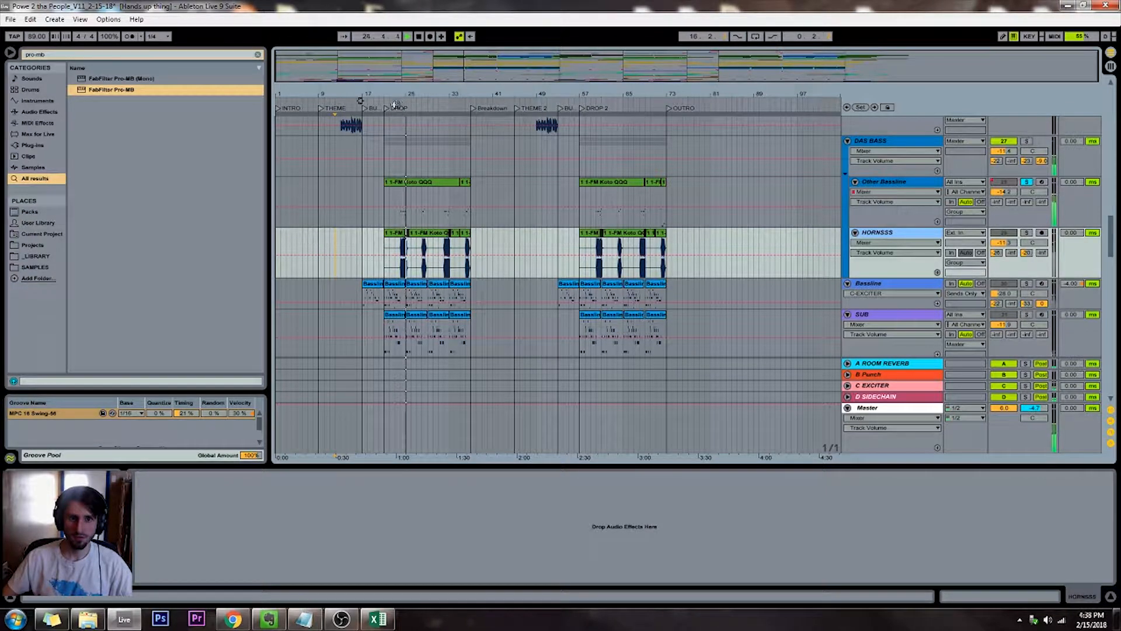
left_click(901, 184)
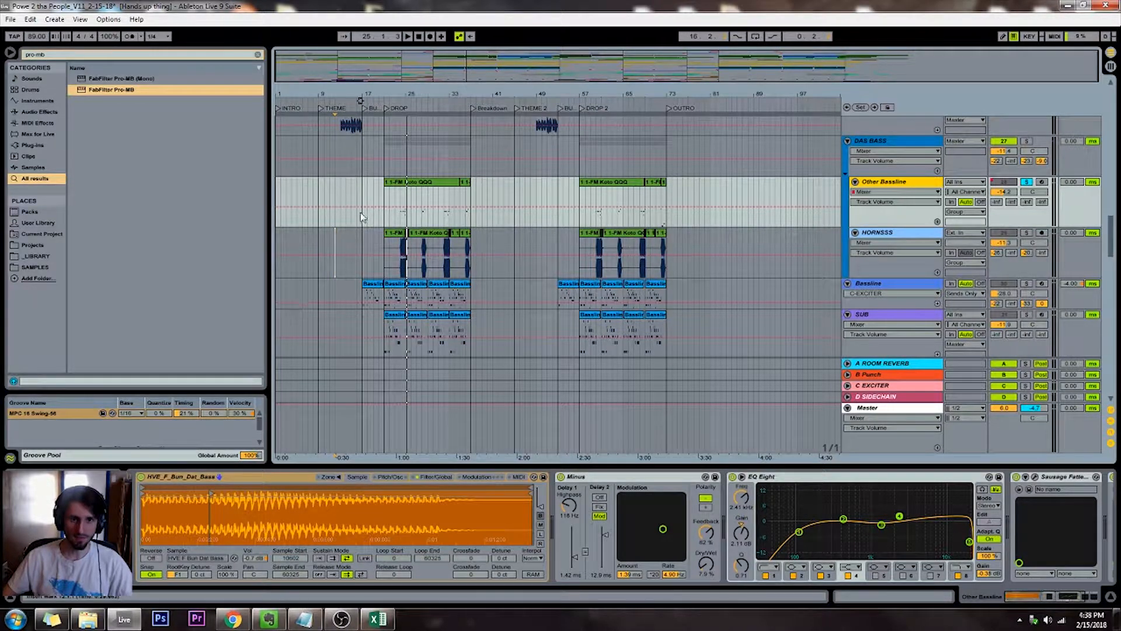
Solo the HORNSSS track, listen to its first phrase from bar 24, and unsolo it
left_click(383, 206)
key("plus")
key("plus")
key("plus")
key("plus")
key("plus")
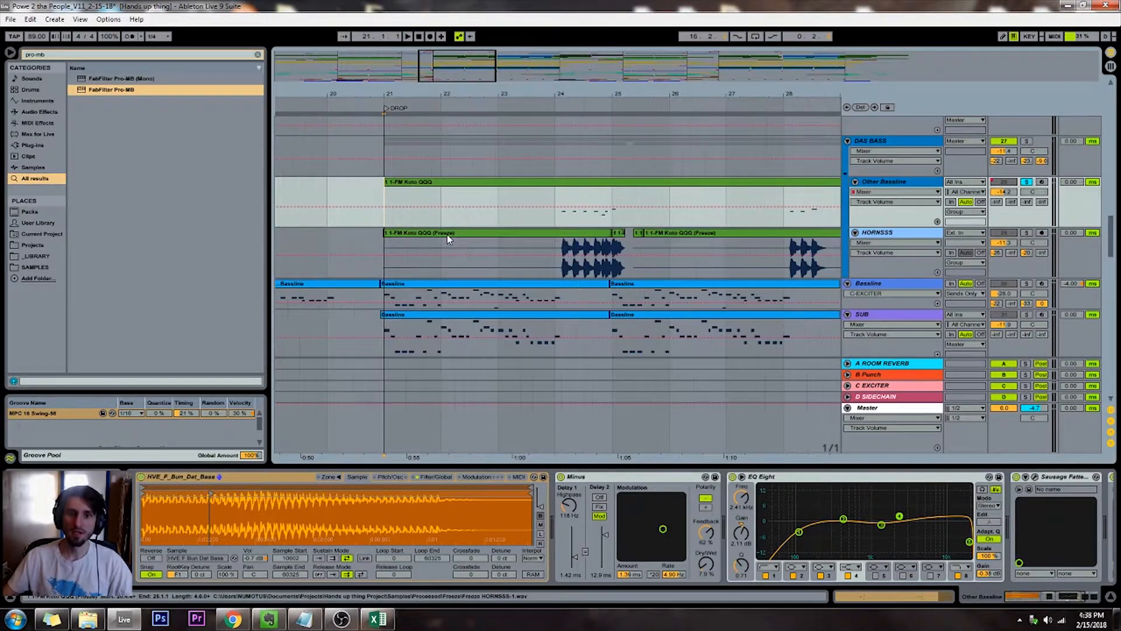
left_click_drag(1030, 594, 1003, 600)
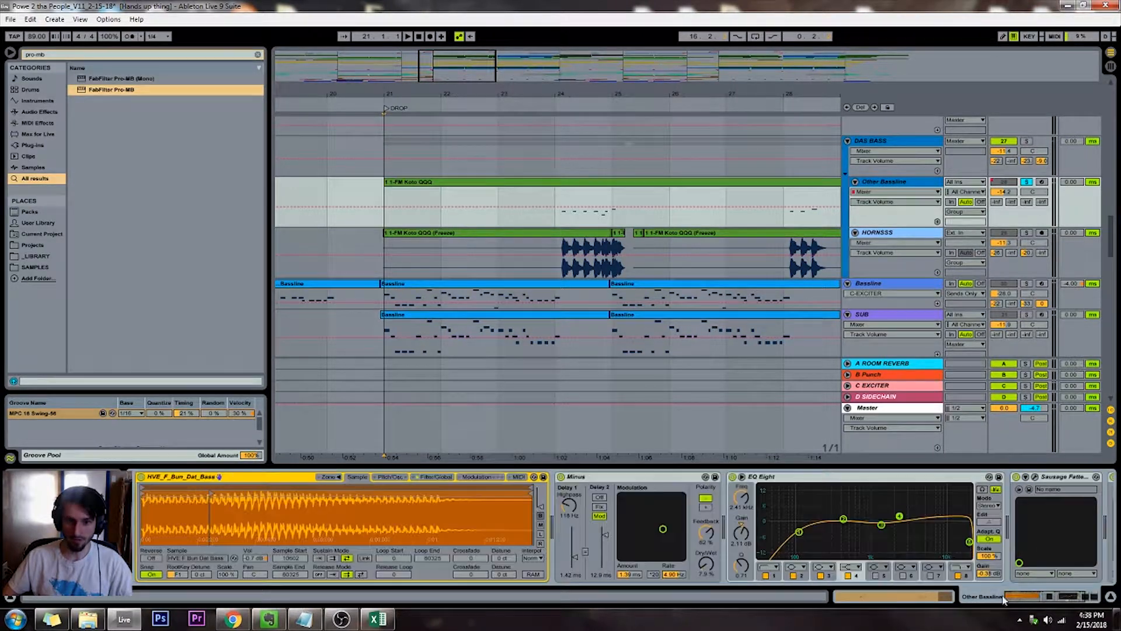
left_click(1027, 233)
left_click(555, 105)
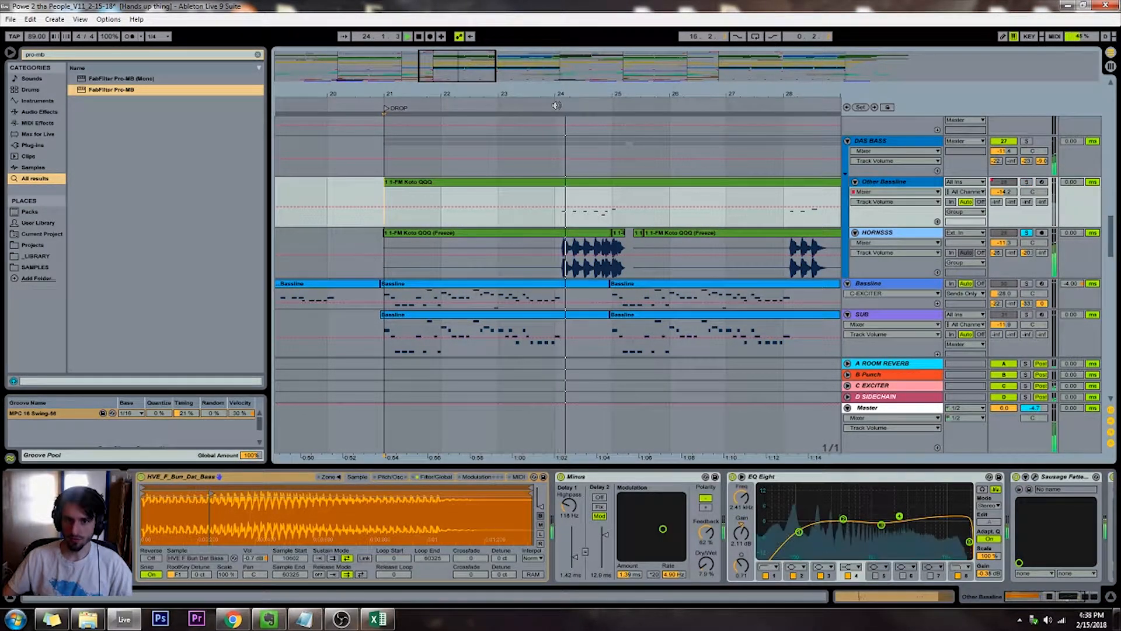
left_click_drag(450, 64, 453, 55)
key("space")
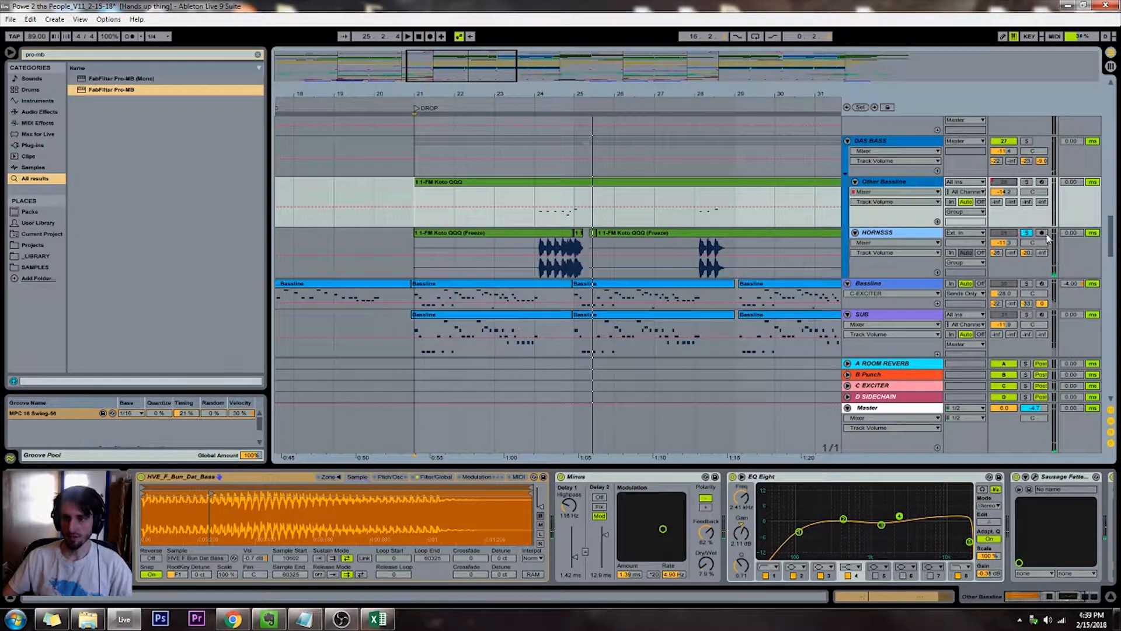
left_click(1026, 232)
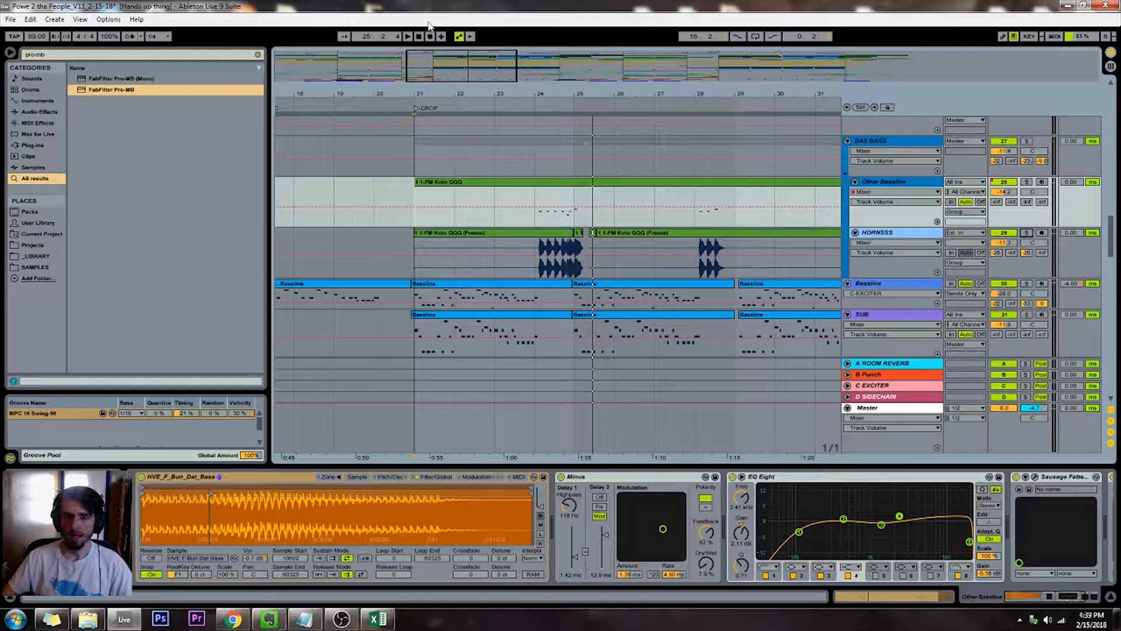
Play the full mix from bar 25 to check the end of the first horn phrase
mouse_move(455, 68)
left_mouse_down()
mouse_move(456, 52)
mouse_move(479, 51)
mouse_move(458, 73)
left_mouse_up()
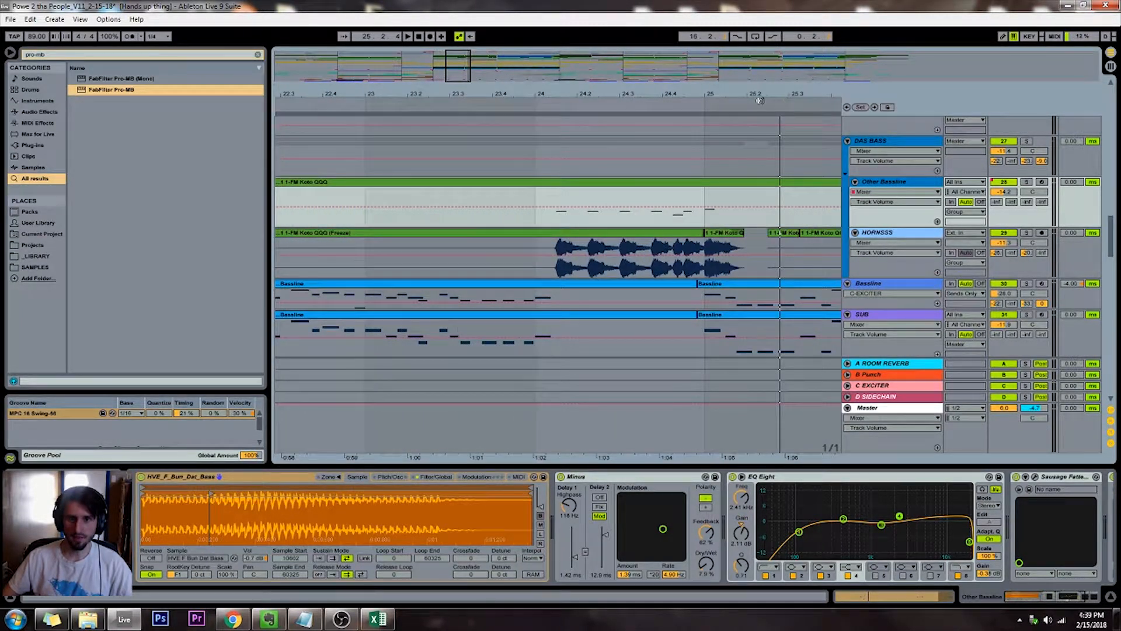
left_click(702, 103)
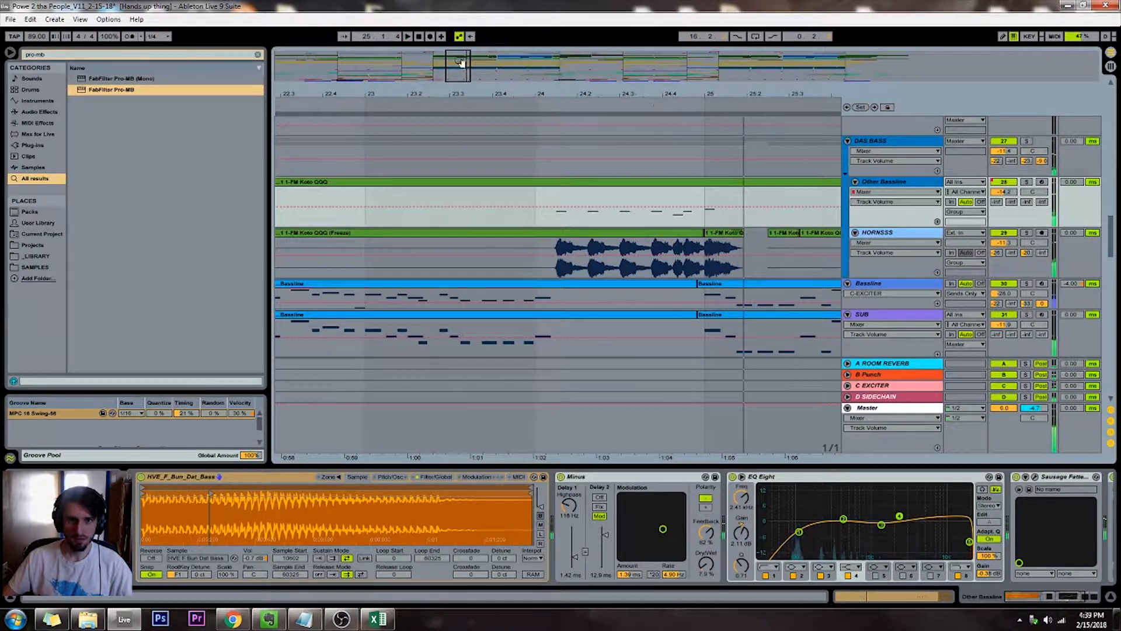
left_click_drag(451, 62, 460, 51)
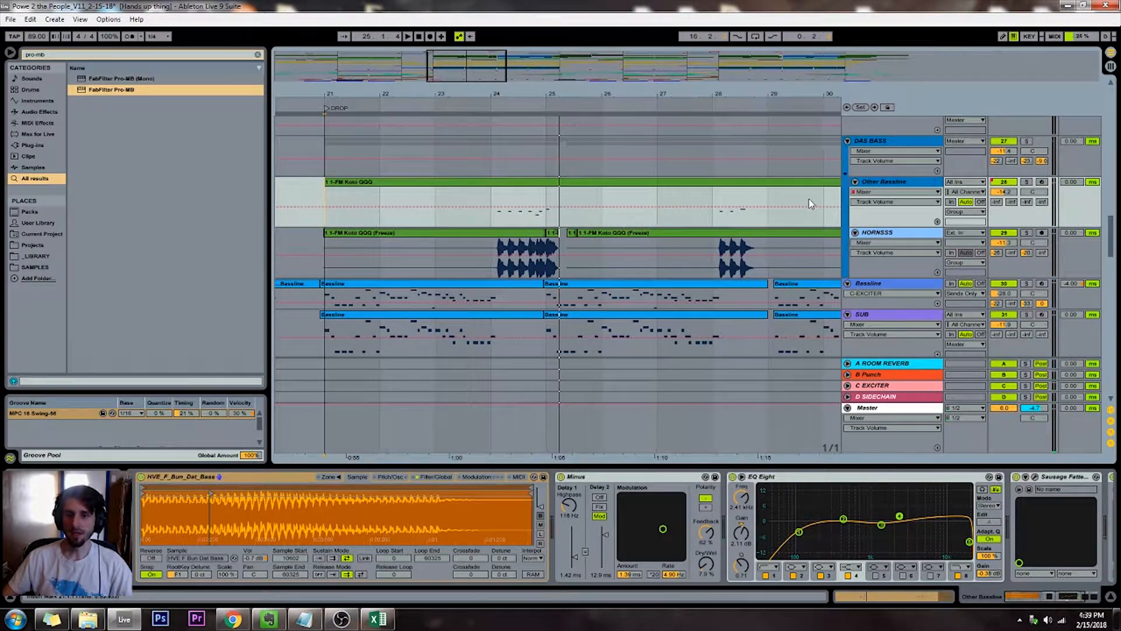
Add a compression band to the Bassline's Pro-MB, raise its level slightly, and span it from about 2 kHz to near 20 kHz
left_click(888, 232)
left_click(750, 283)
left_click_drag(734, 204, 486, 309)
left_click(325, 107)
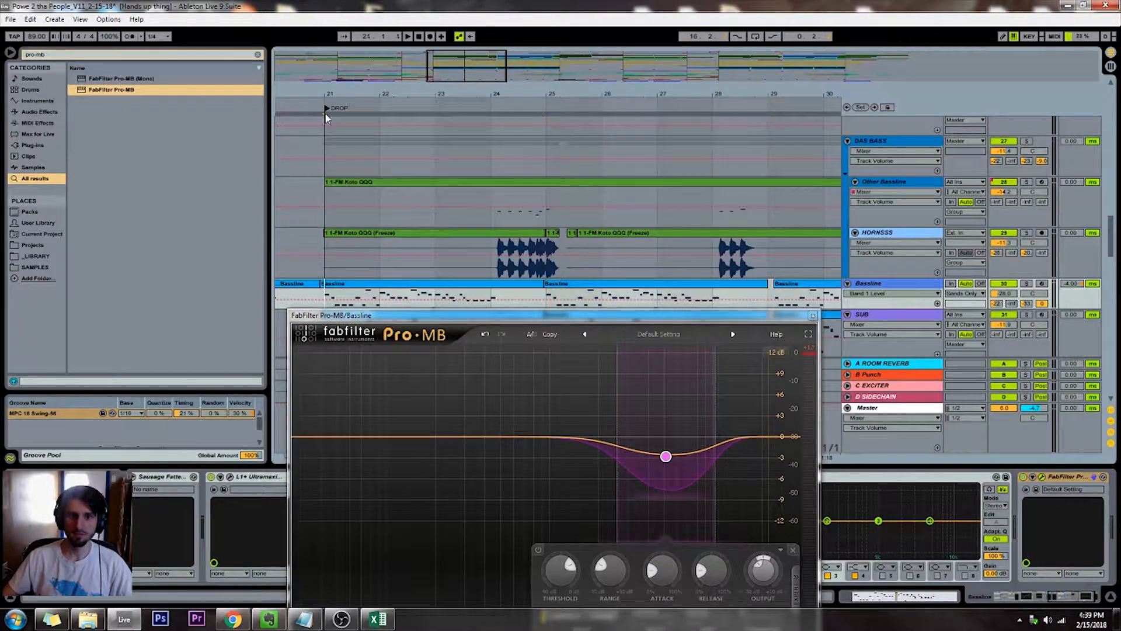
left_click_drag(429, 318, 425, 248)
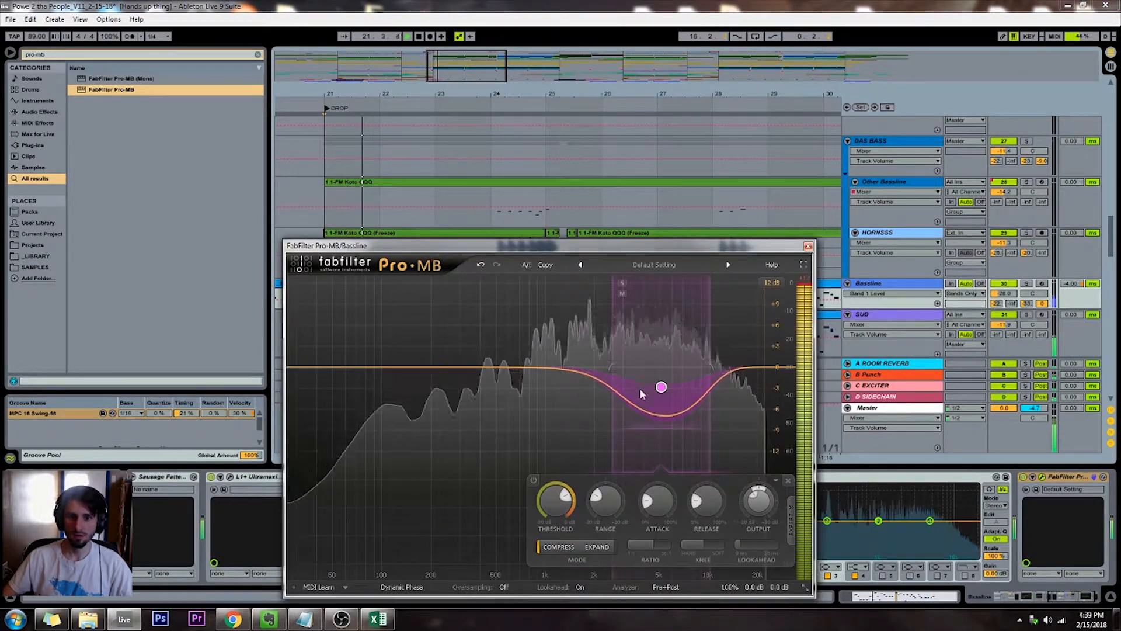
left_click_drag(668, 386, 754, 374)
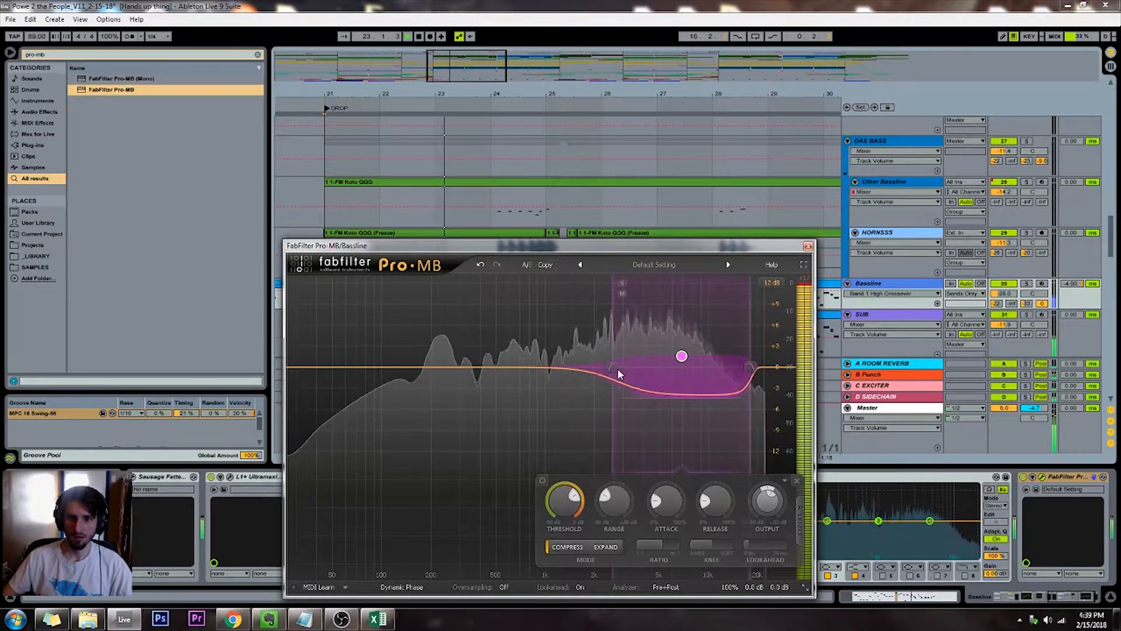
left_click_drag(614, 370, 587, 369)
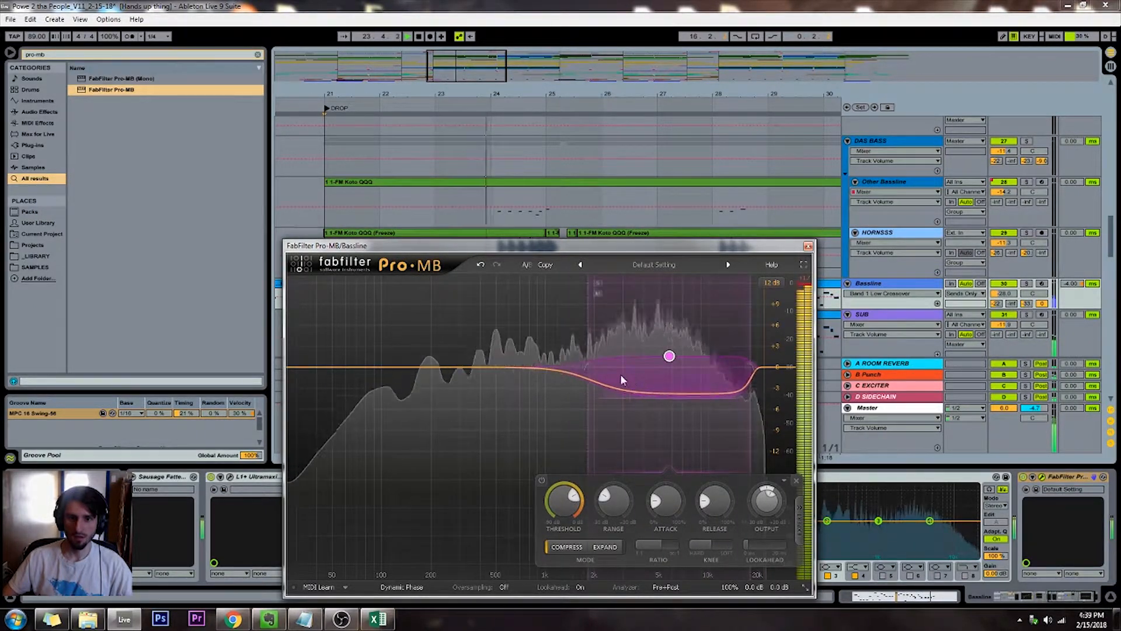
Add a second Pro-MB band below the first, widen it to meet that band, set its level to about +1.37 dB, and raise its threshold
left_click(499, 369)
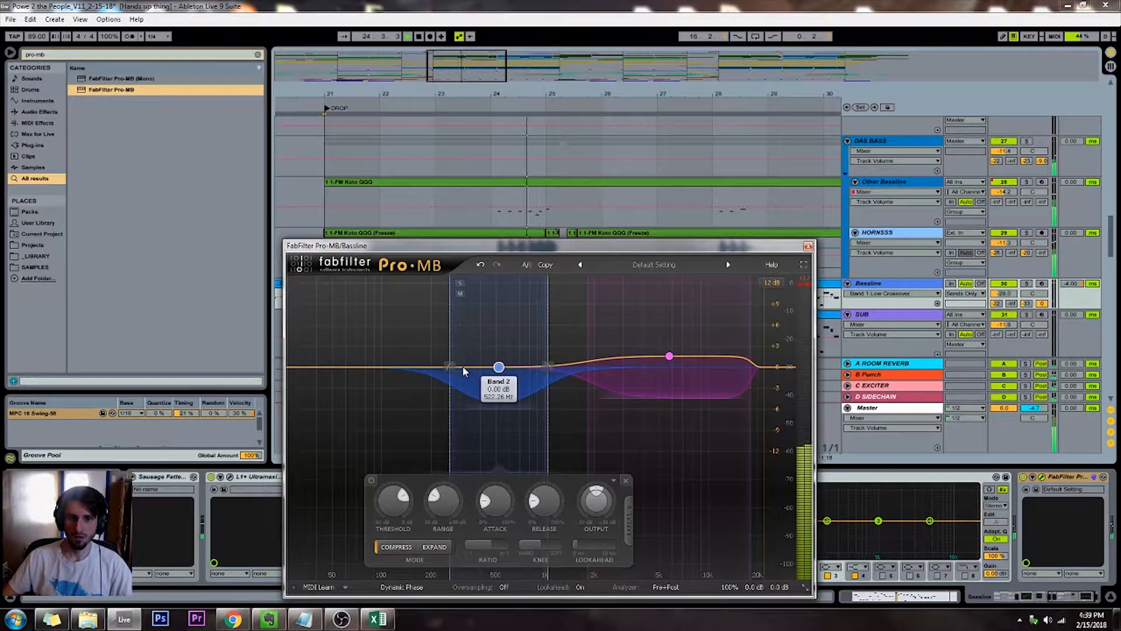
left_click_drag(450, 369, 402, 369)
left_click_drag(547, 367, 581, 373)
left_click_drag(494, 367, 494, 361)
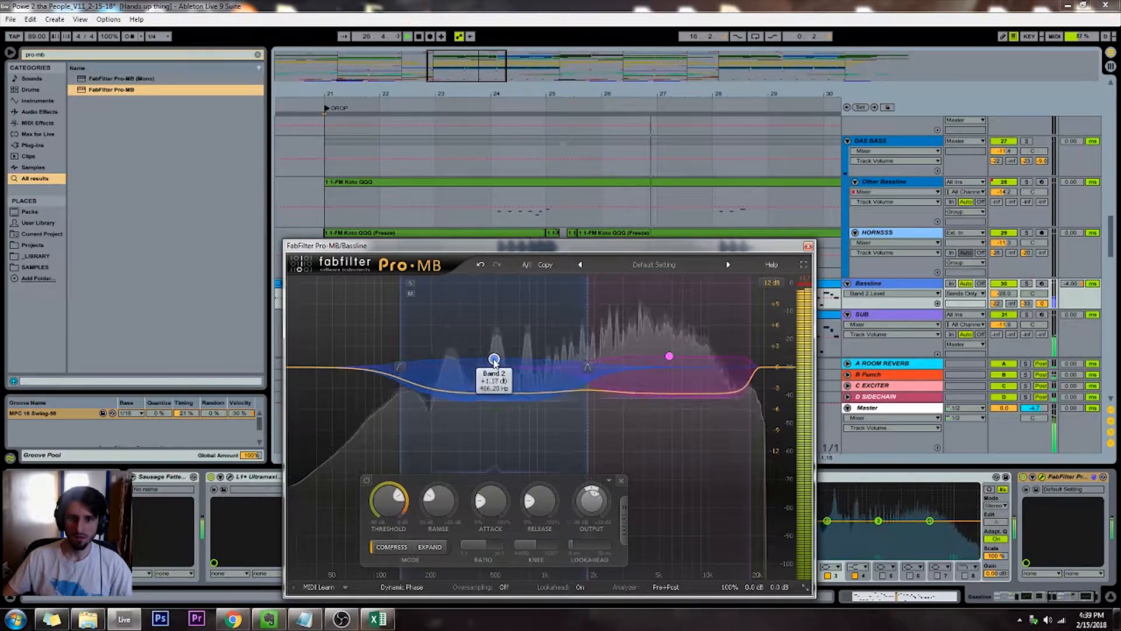
left_click_drag(397, 495, 396, 483)
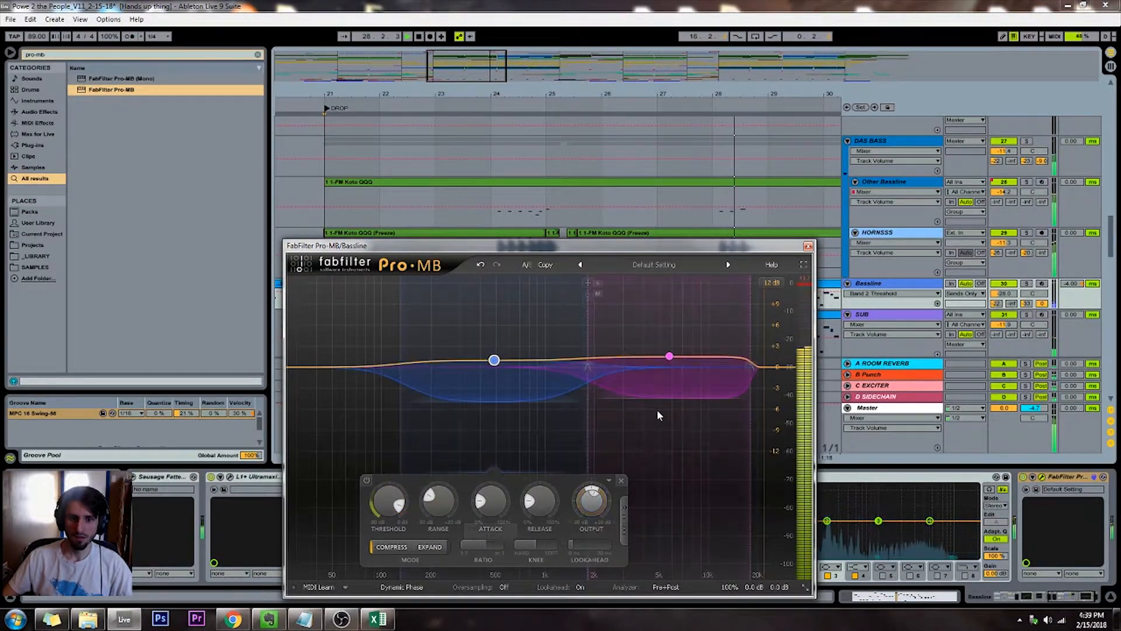
Raise Band 1's threshold, extend its high crossover to 30000 Hz, and close the Pro-MB window
left_click(662, 375)
left_click_drag(567, 500, 563, 481)
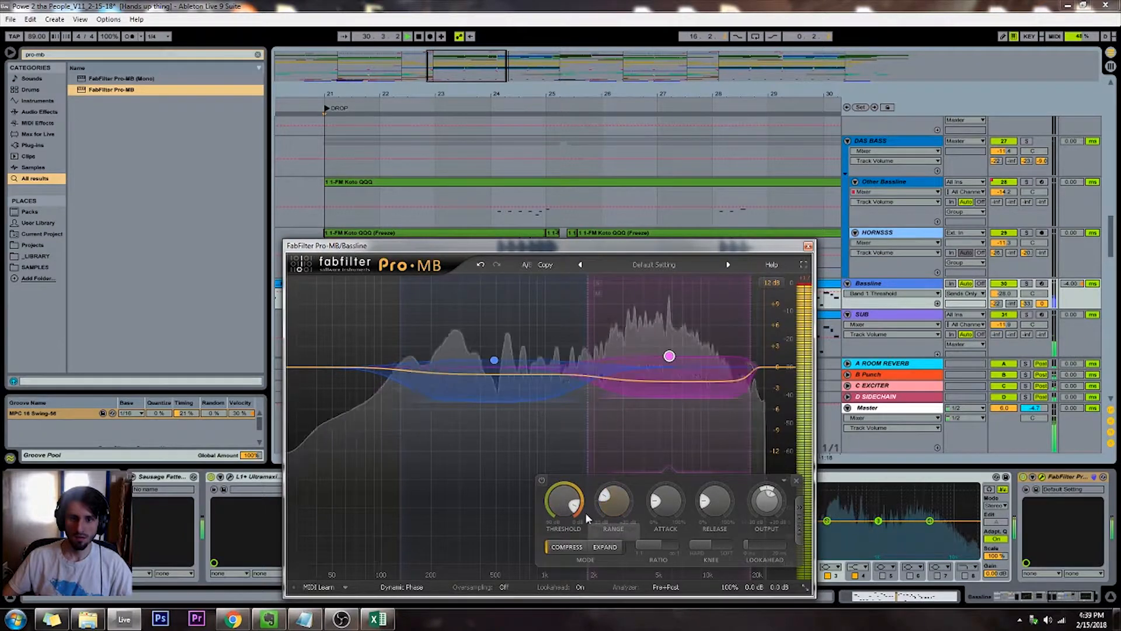
left_click_drag(752, 354, 776, 369)
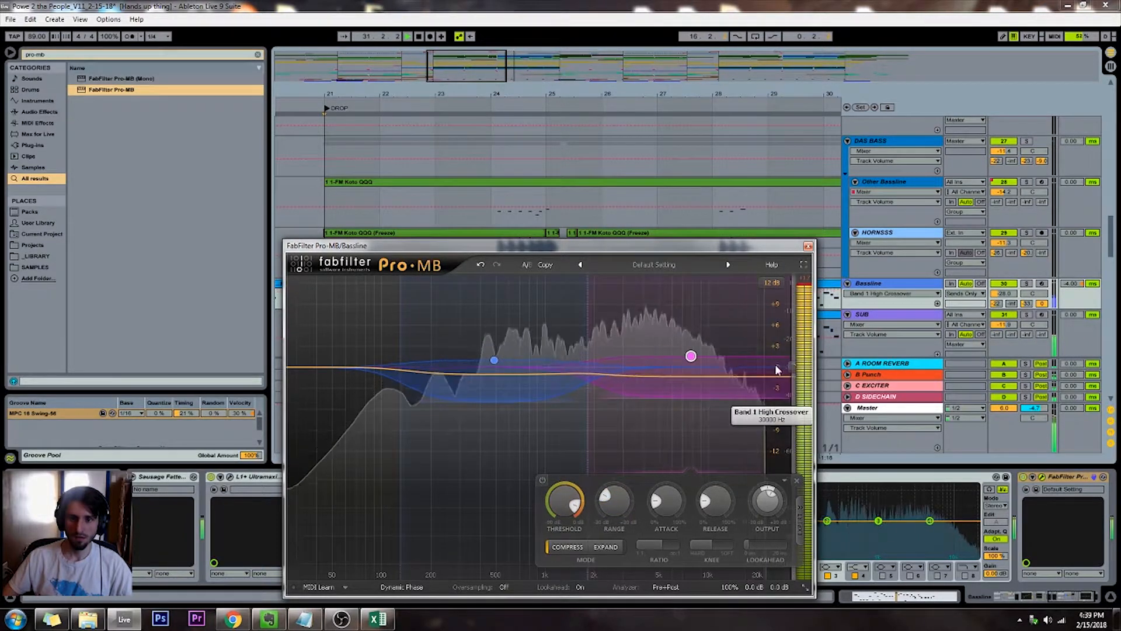
left_click(576, 510)
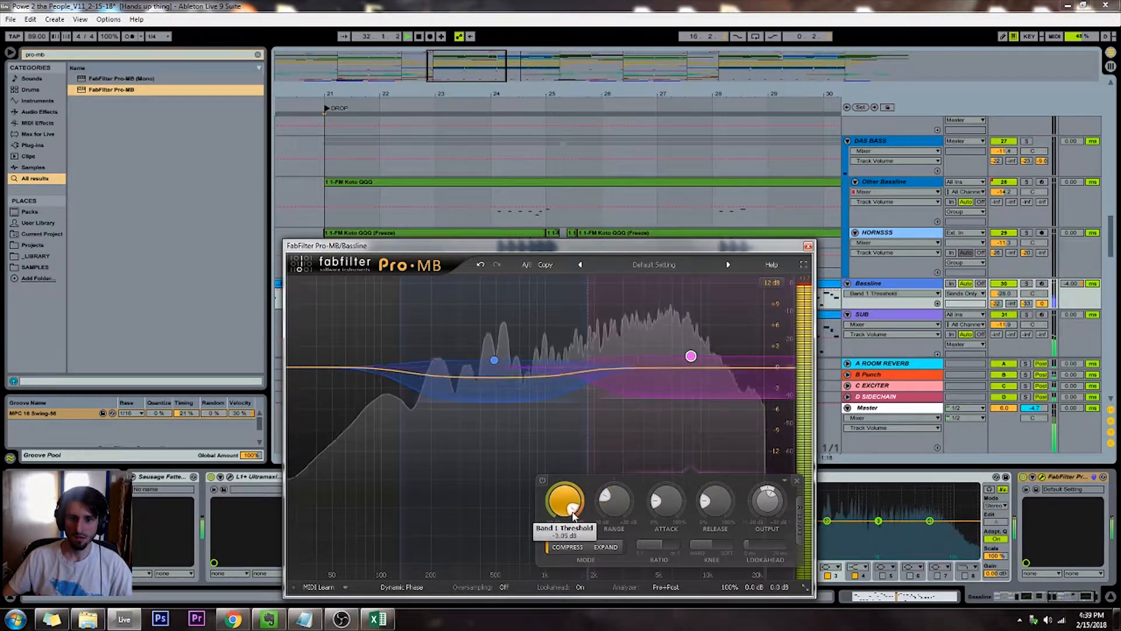
scroll(578, 511, "up", 2)
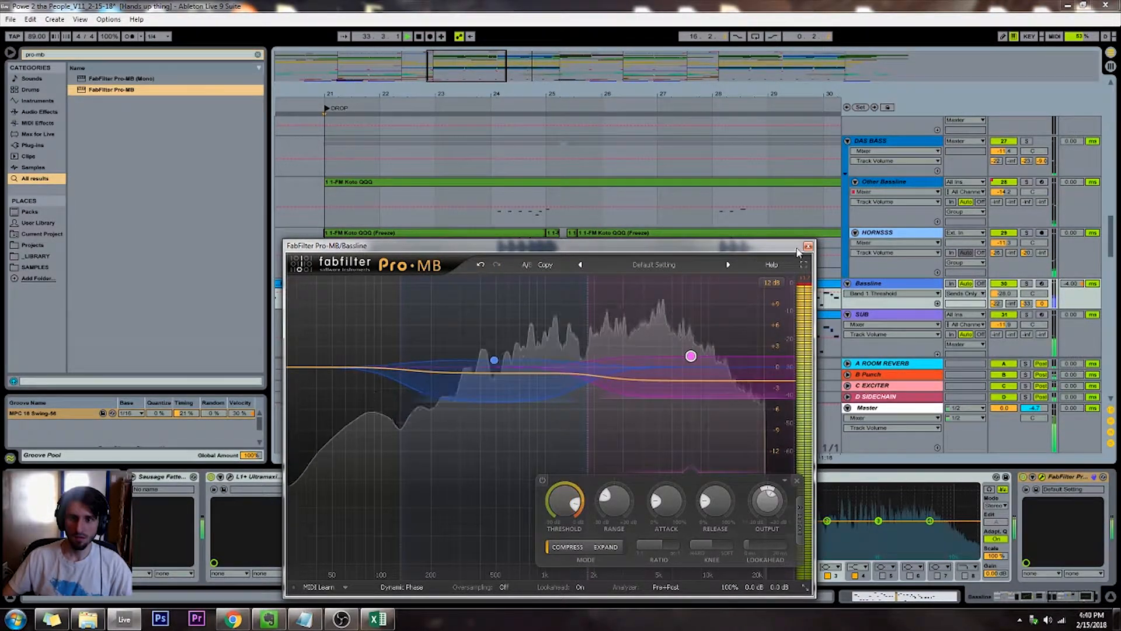
left_click(808, 246)
Raise the Bassline track's volume to about -23.8 dB and play the horn phrase from bar 32
left_click(463, 150)
left_click_drag(459, 79, 560, 65)
scroll(501, 264, "down", 2)
scroll(571, 165, "down", 2)
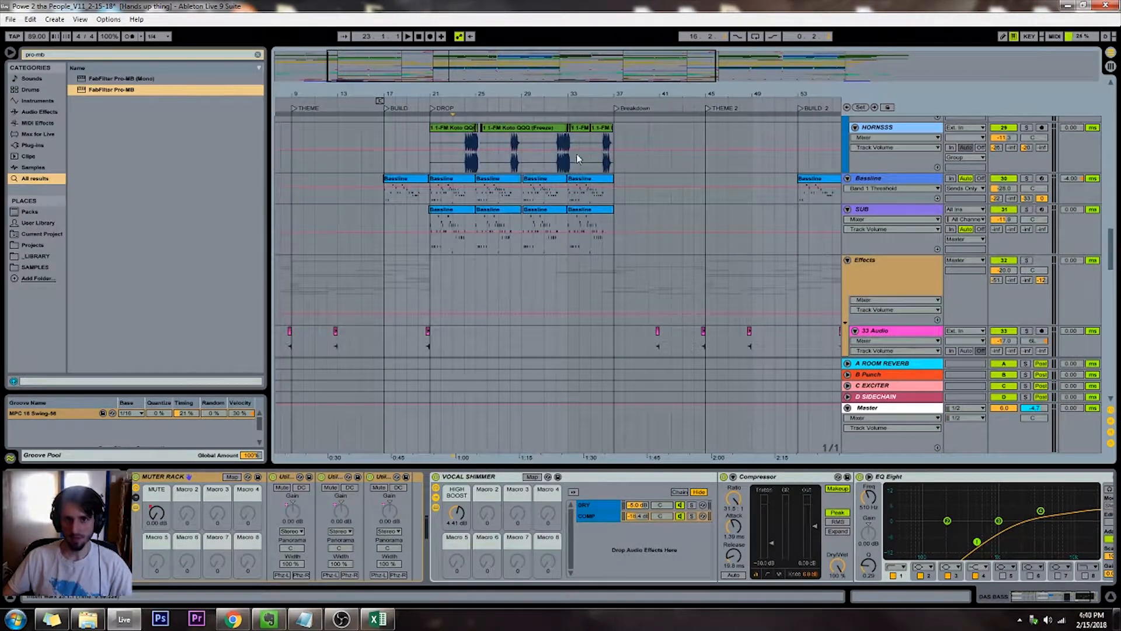
left_click(575, 159)
key("plus")
key("plus")
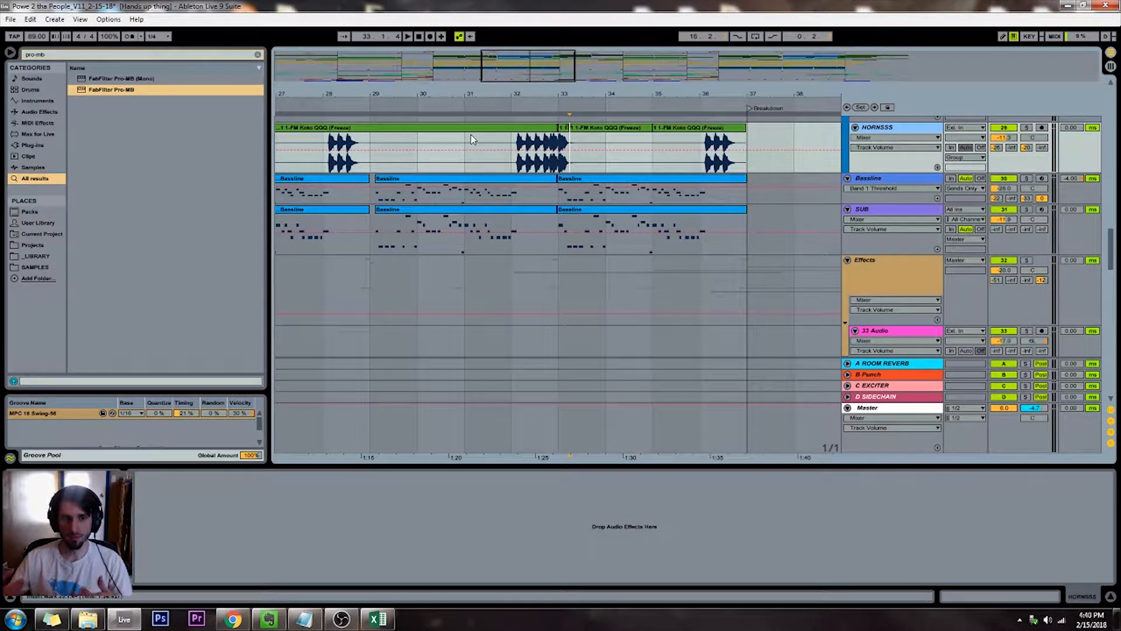
left_click(1004, 188)
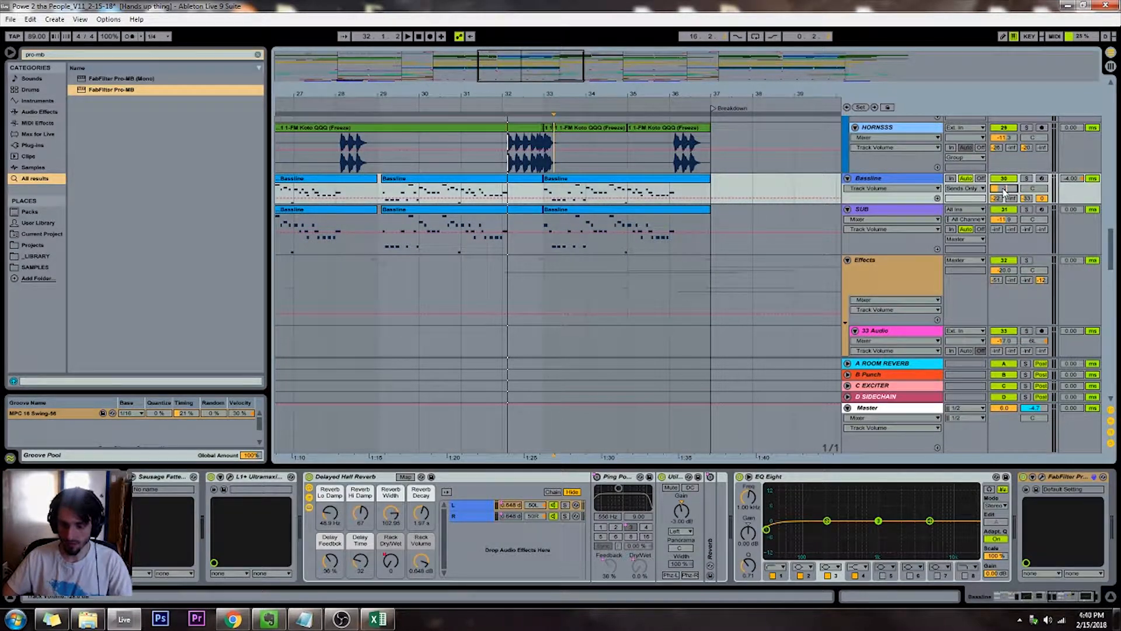
left_click(412, 100)
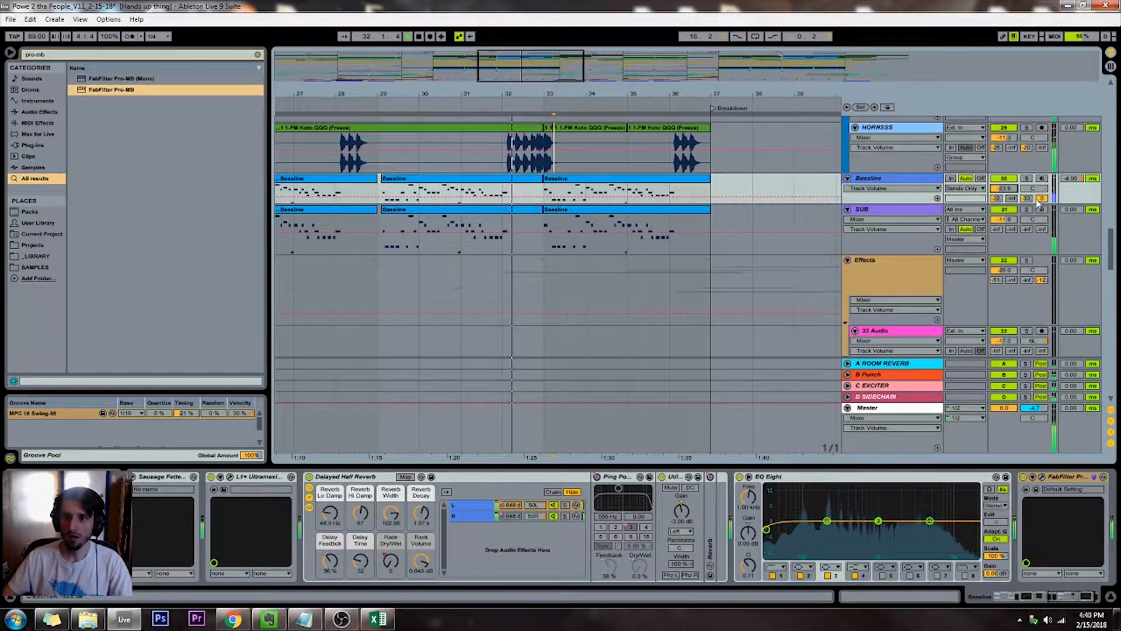
Raise the DAS BASS group's volume to -9.2 dB during playback
left_click_drag(511, 67, 512, 19)
scroll(612, 200, "up", 7)
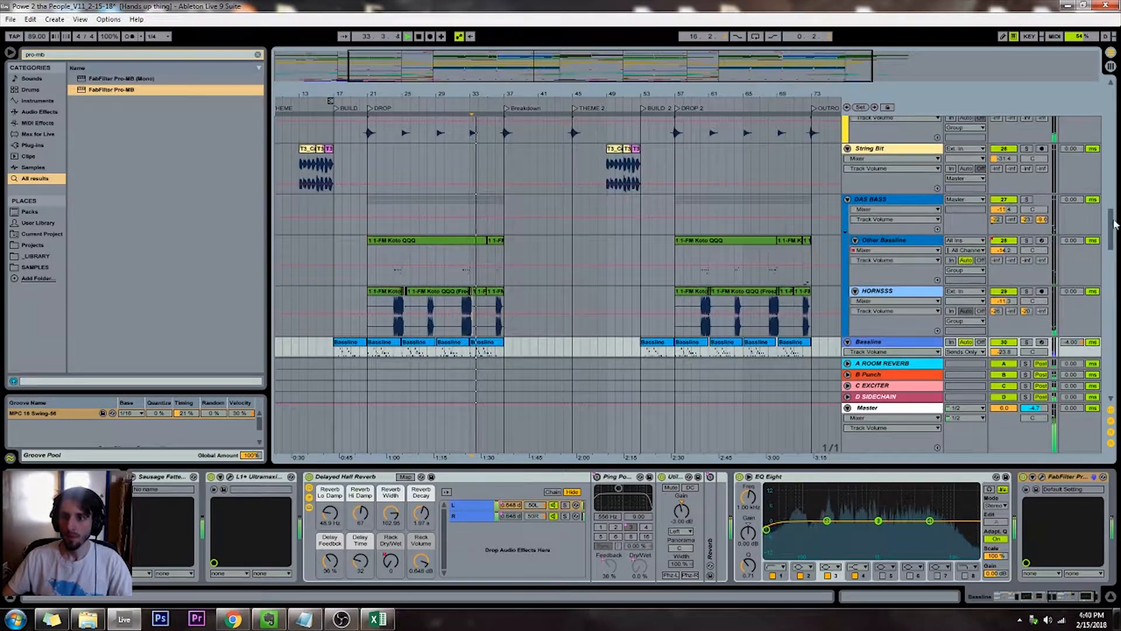
left_click_drag(1003, 209, 1003, 200)
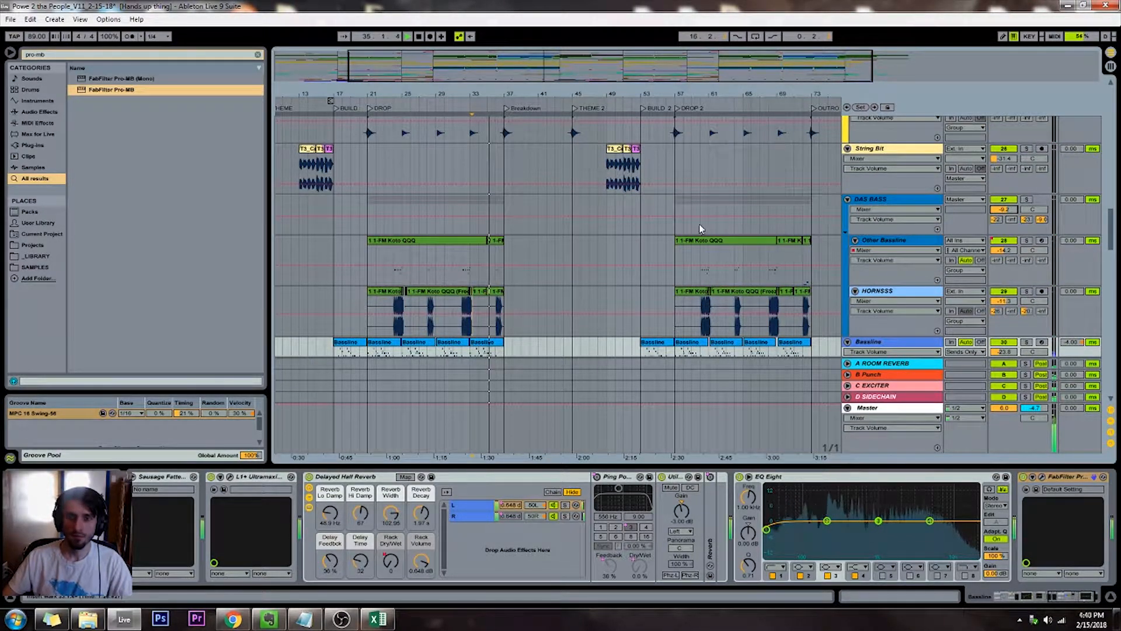
scroll(699, 223, "down", 3)
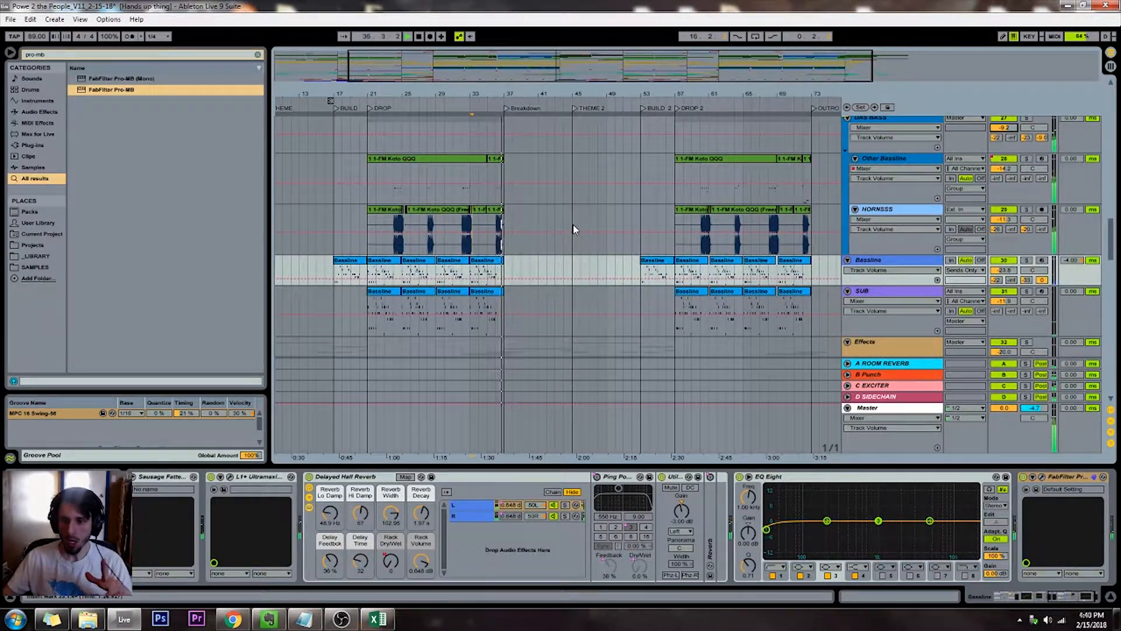
Find the KICK SNARE track at the start of the drop and review the effects in its device chain
left_click(353, 169)
scroll(354, 176, "up", 2)
double_click(437, 67)
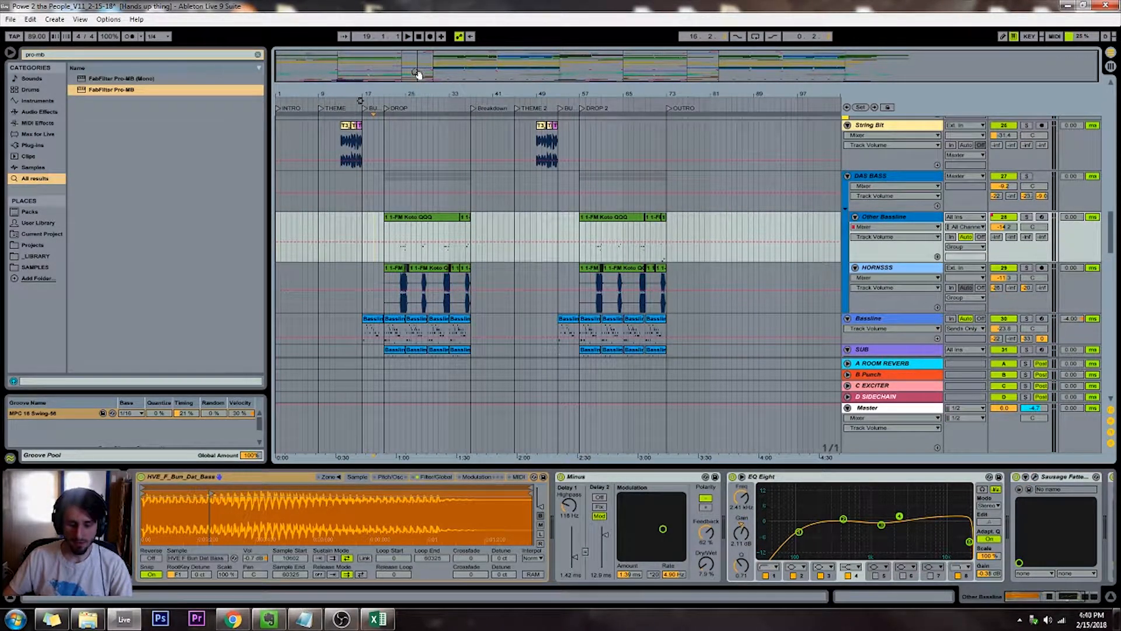
scroll(391, 223, "up", 2)
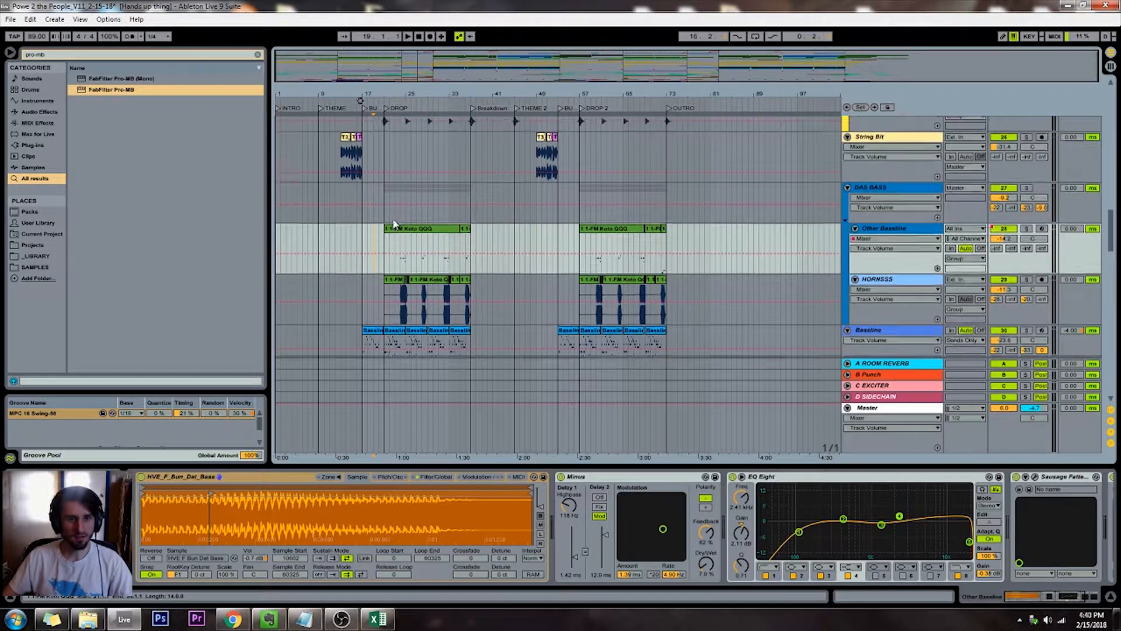
left_click(387, 217)
scroll(388, 216, "up", 15)
left_click_drag(489, 63, 523, 31)
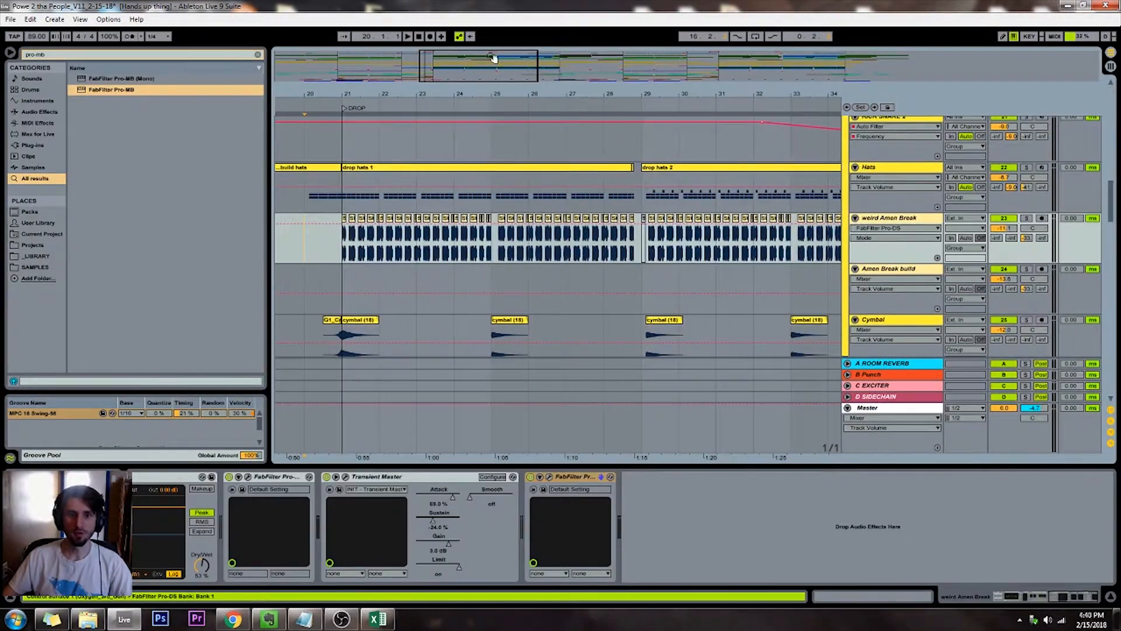
scroll(572, 125, "up", 2)
scroll(538, 222, "up", 5)
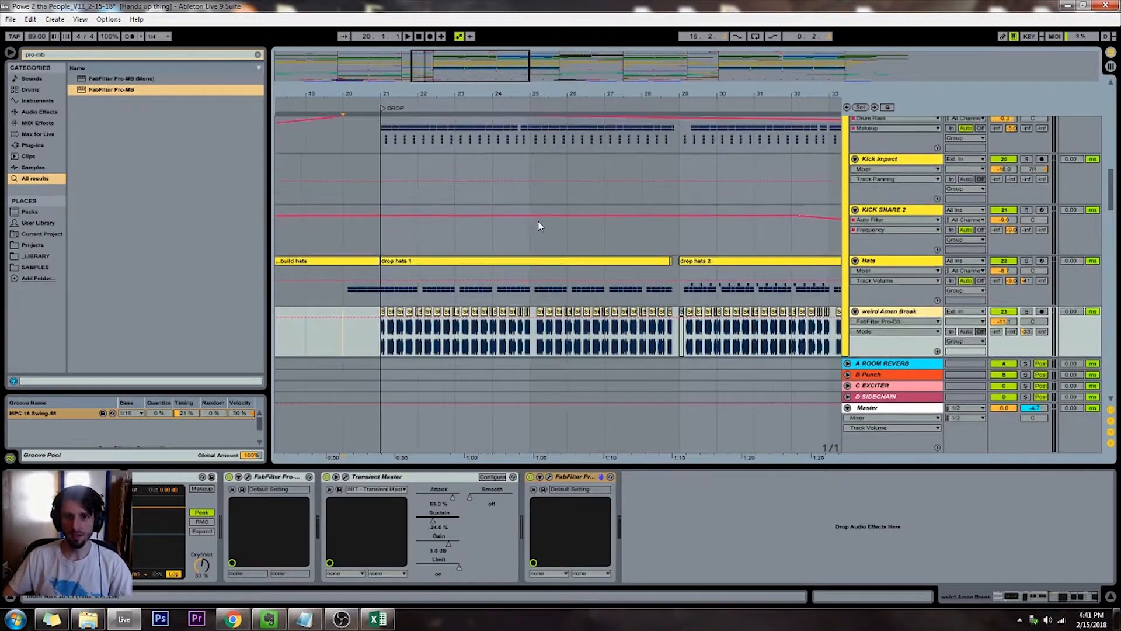
left_click_drag(491, 84, 526, 94)
left_click(864, 283)
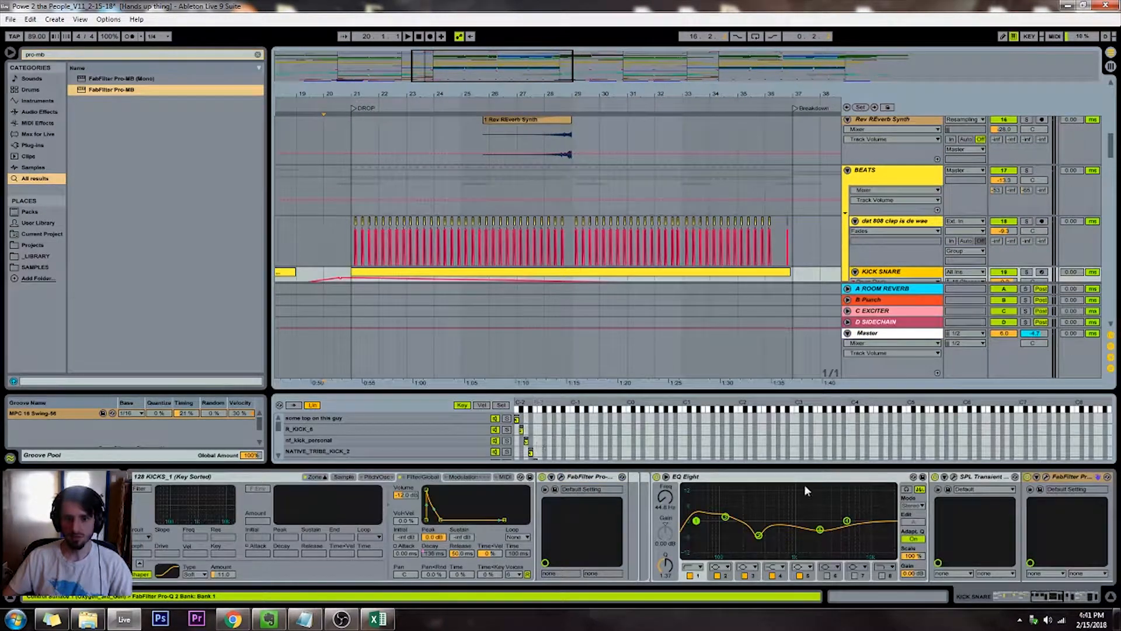
left_click_drag(1042, 593, 1067, 597)
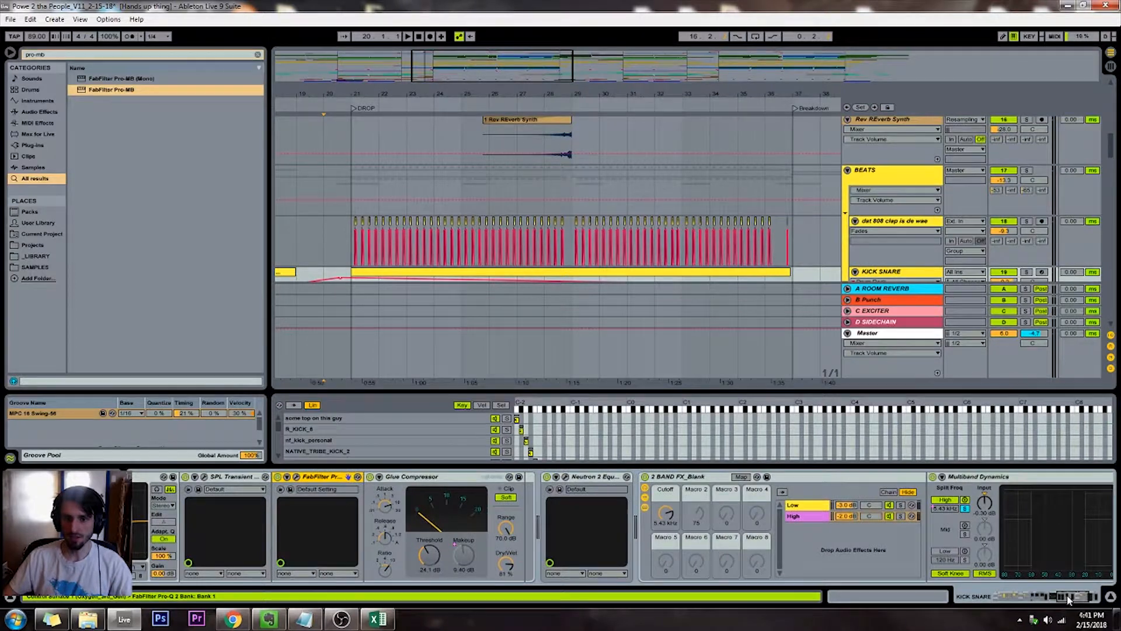
left_click_drag(1068, 599, 1077, 599)
Search the browser for "corpus ra" and load Corpus Snare Tuner_v2 onto the SNARE chain of the KICK SNARE rack
left_click_drag(48, 56, 23, 59)
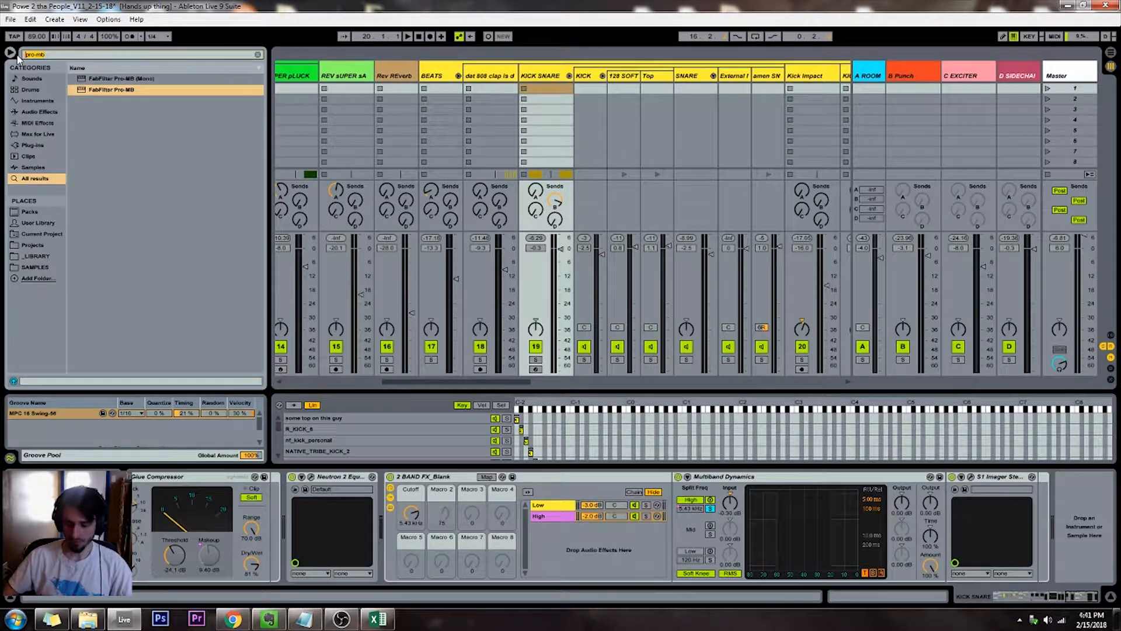
key("BackSpace")
type("c")
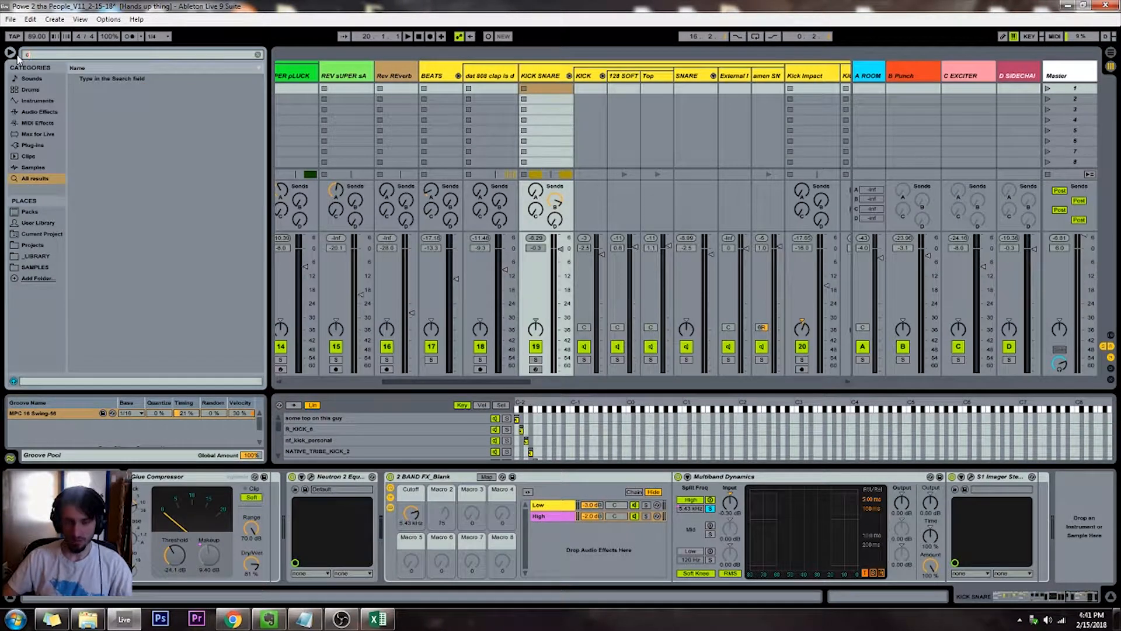
type("or")
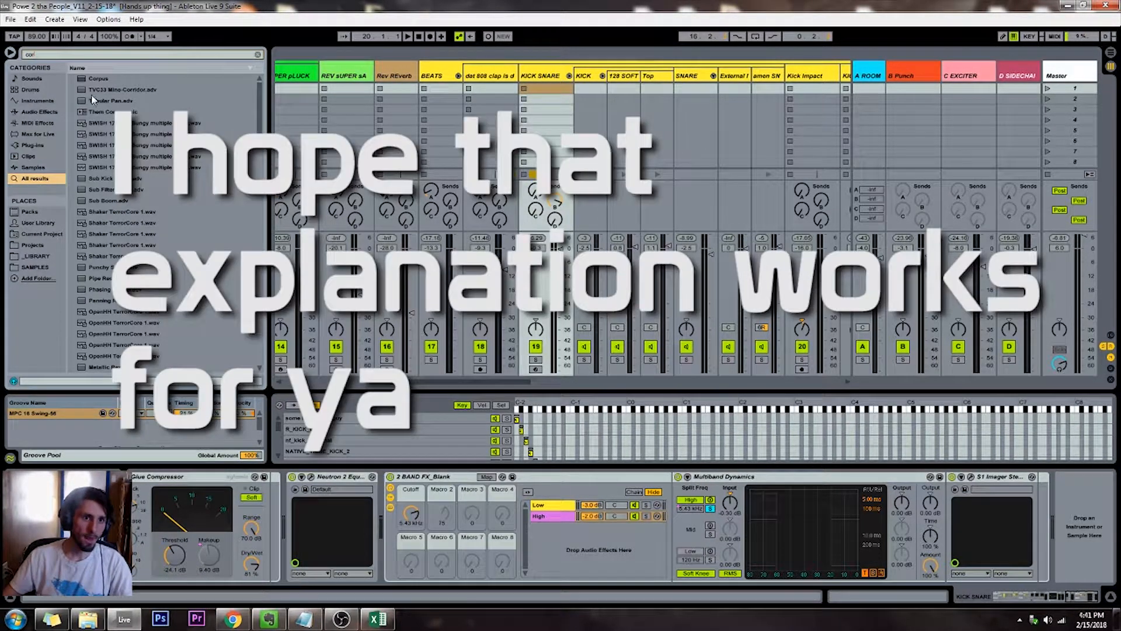
type("pus")
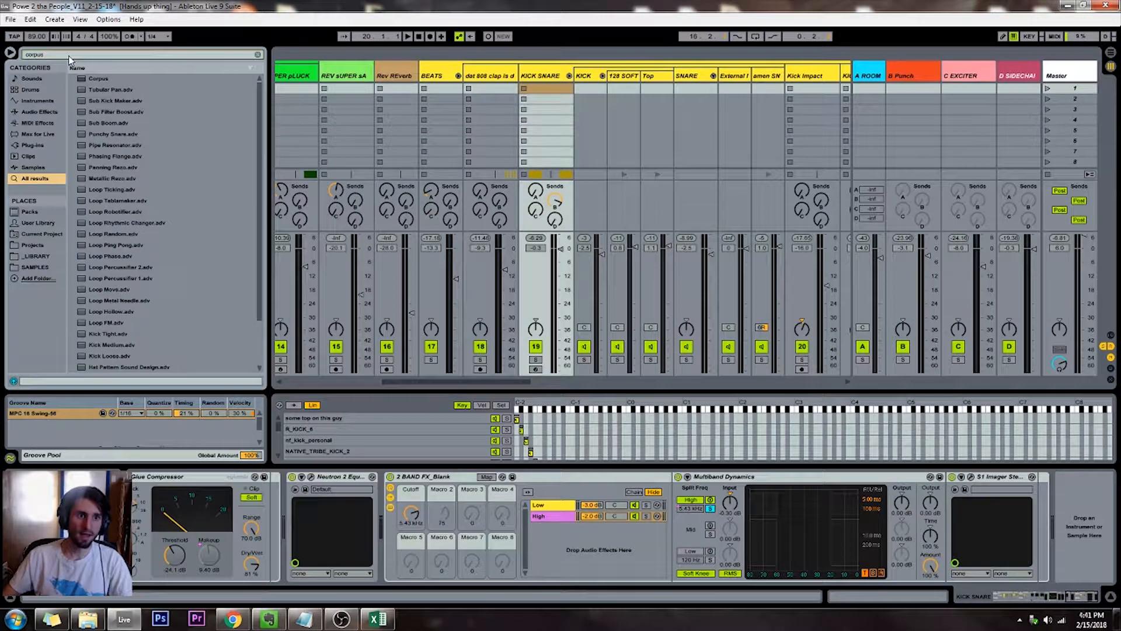
type(" ra")
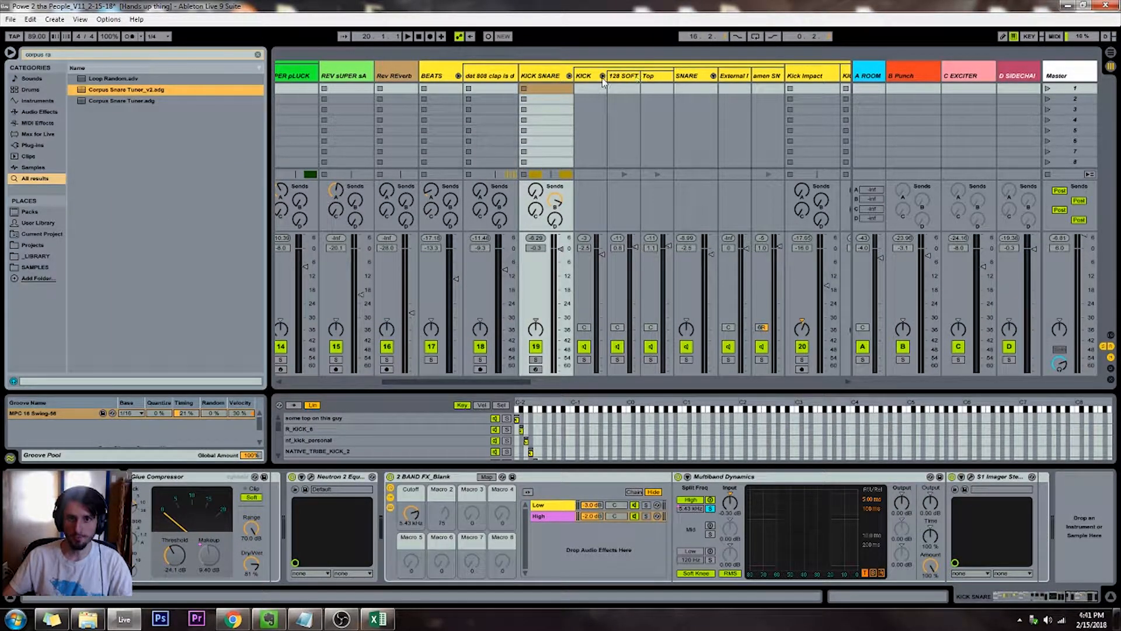
left_click(687, 78)
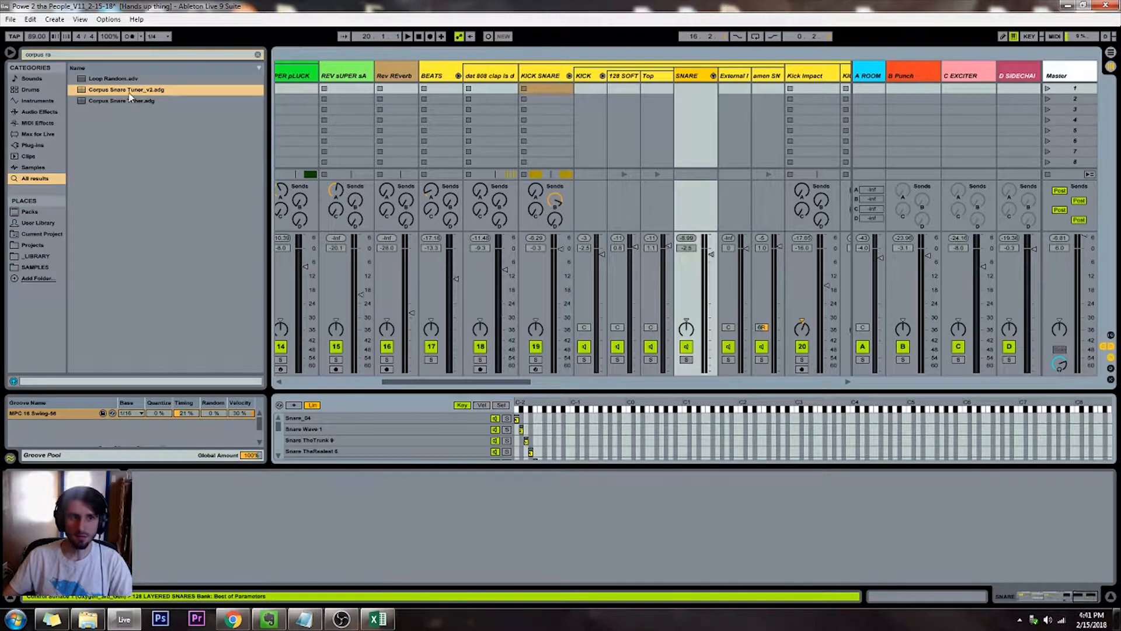
left_click_drag(684, 100, 684, 102)
Solo the BEATS group and play the start of the drop to hear the snare
left_click(430, 359)
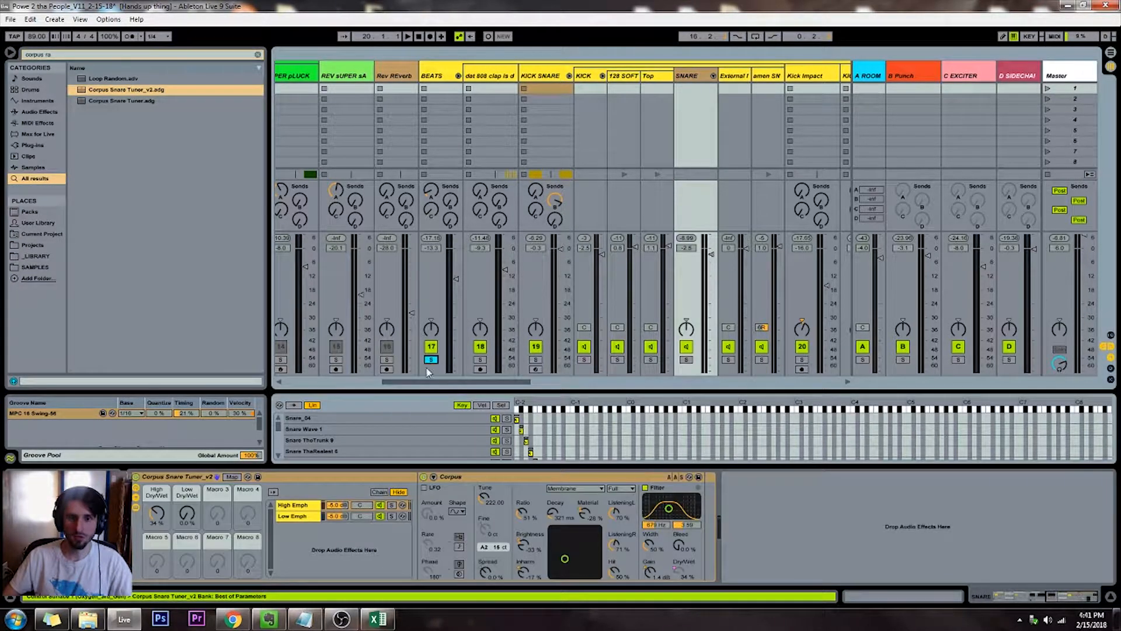
key("shift+Tab")
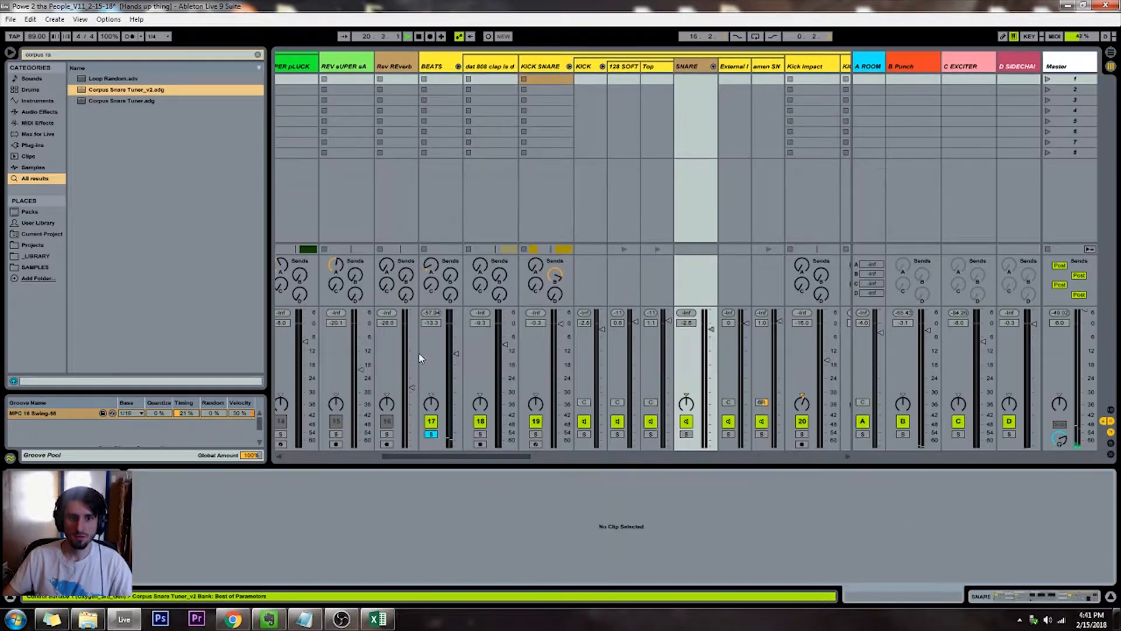
key("shift+Tab")
key("Tab")
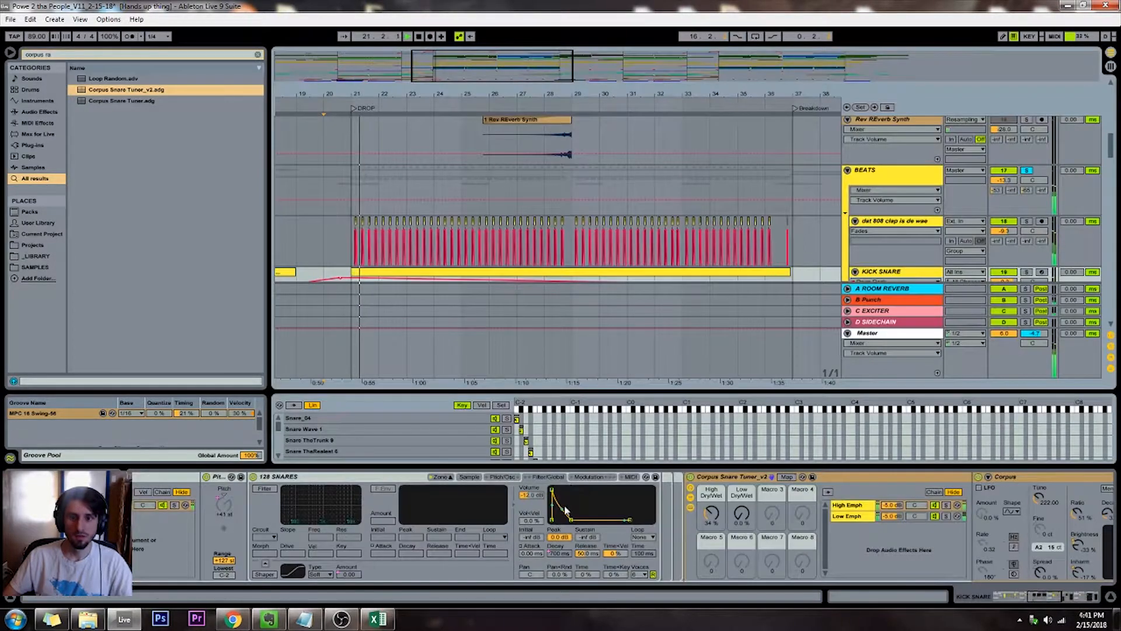
key("shift+Tab")
key("Tab")
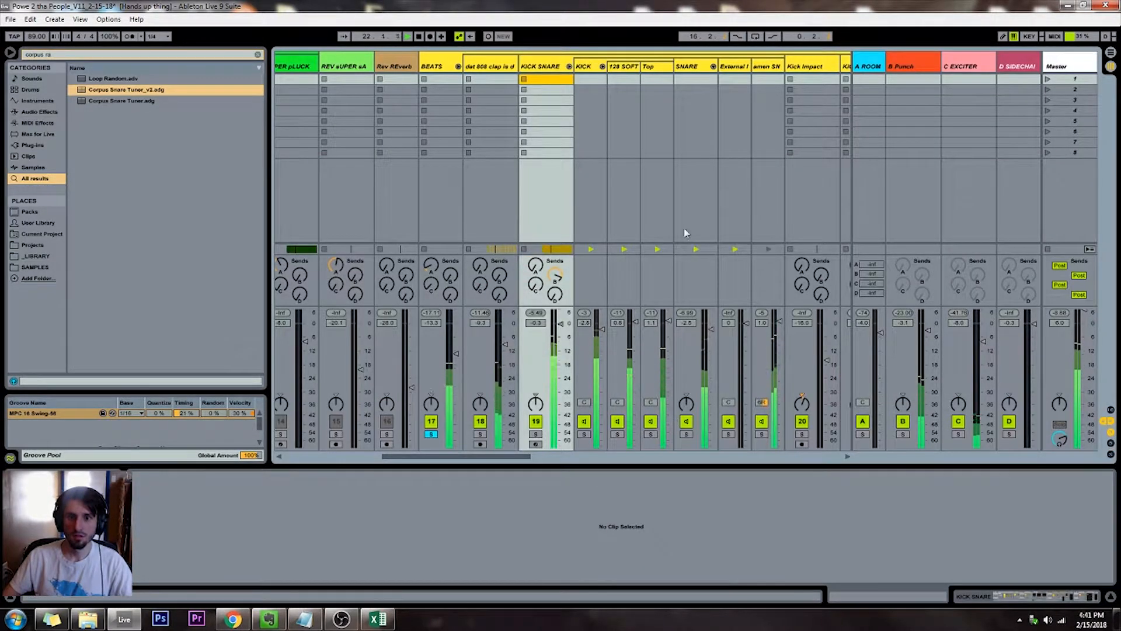
Bypass and re-enable Corpus Snare Tuner_v2 on the SNARE chain during playback to compare the sound
left_click(695, 73)
key("shift+Tab")
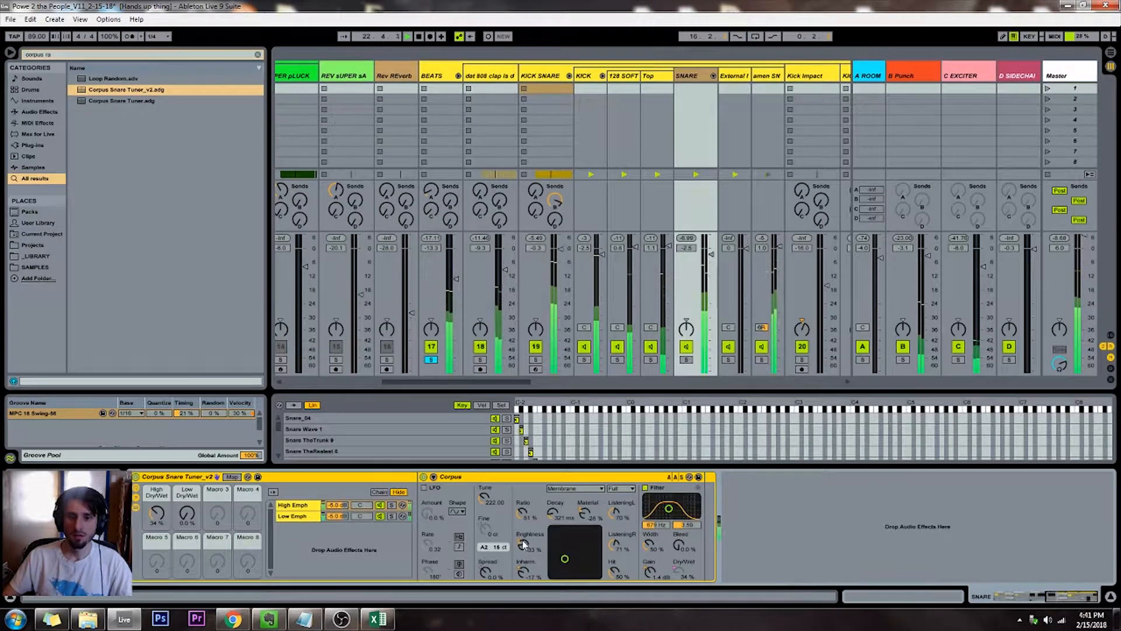
left_click(136, 476)
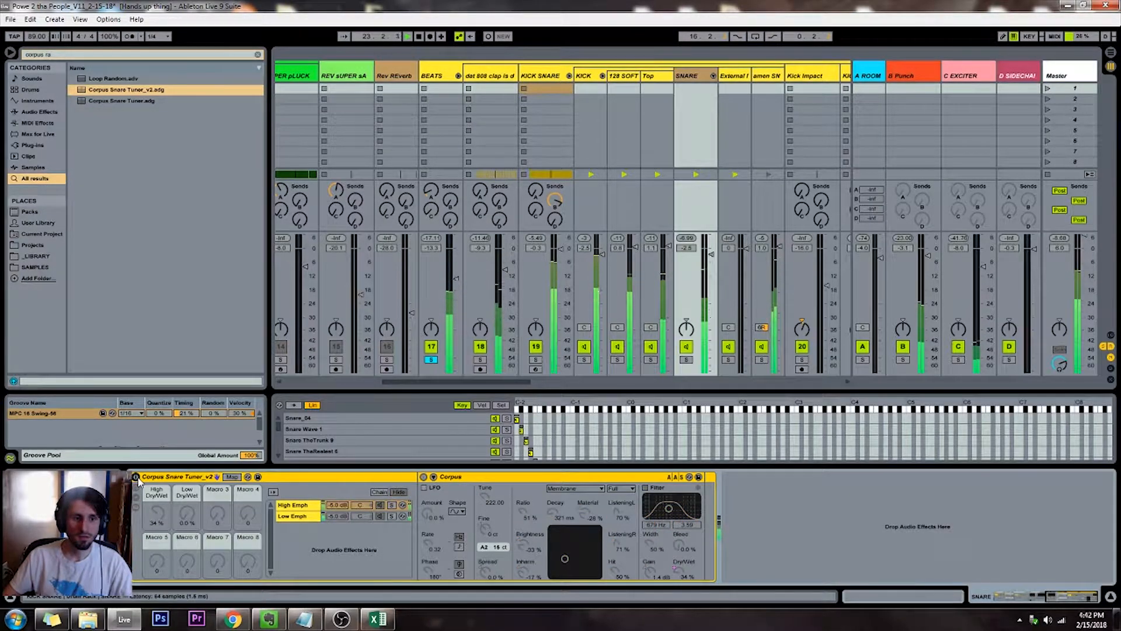
left_click(136, 477)
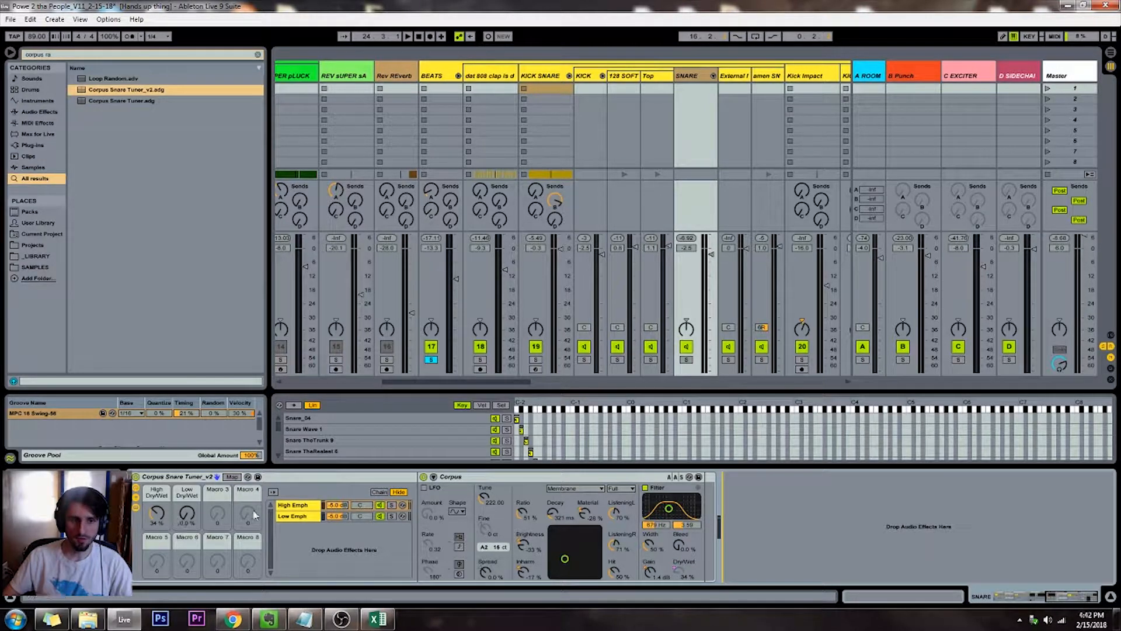
Open the Bassline clip at the start of the drop and check the pitch of its first note
key("Tab")
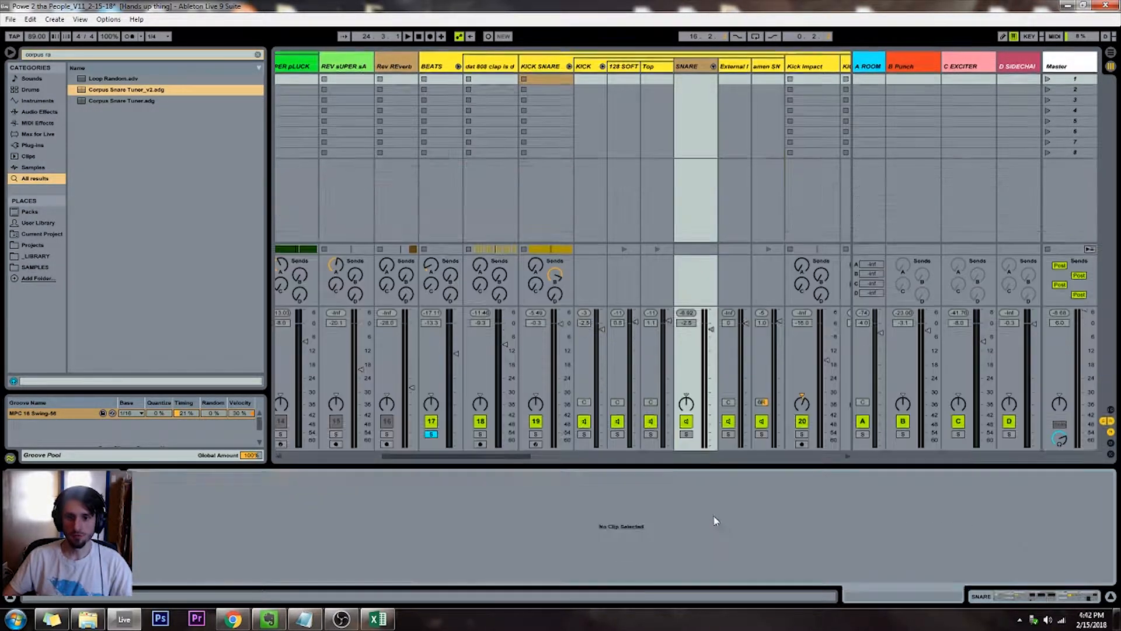
scroll(649, 369, "down", 1)
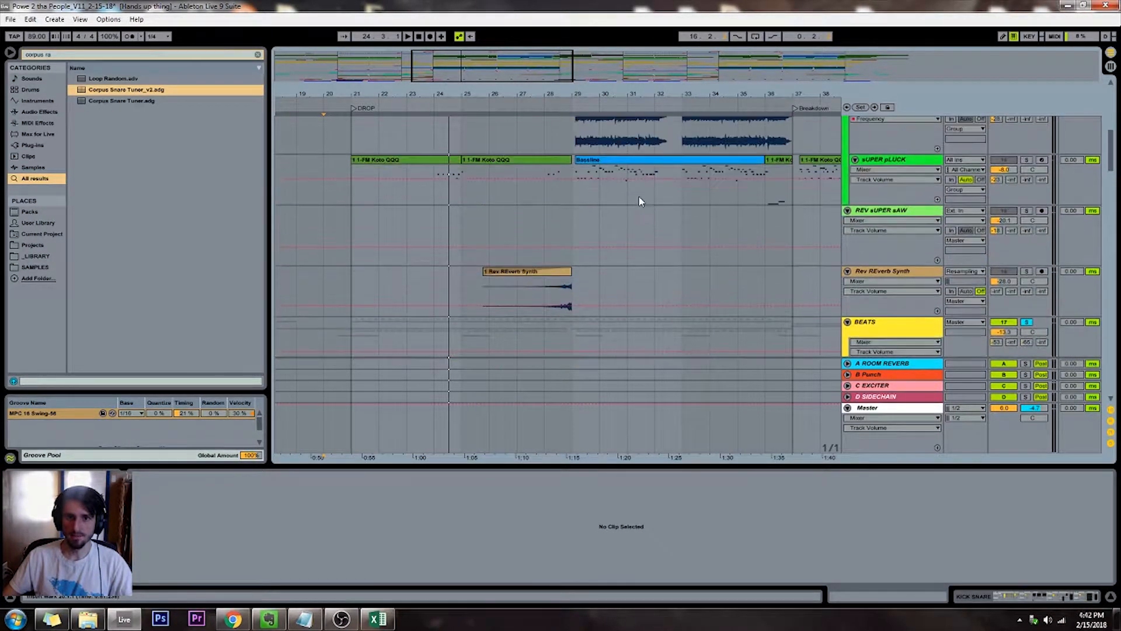
left_click(635, 169)
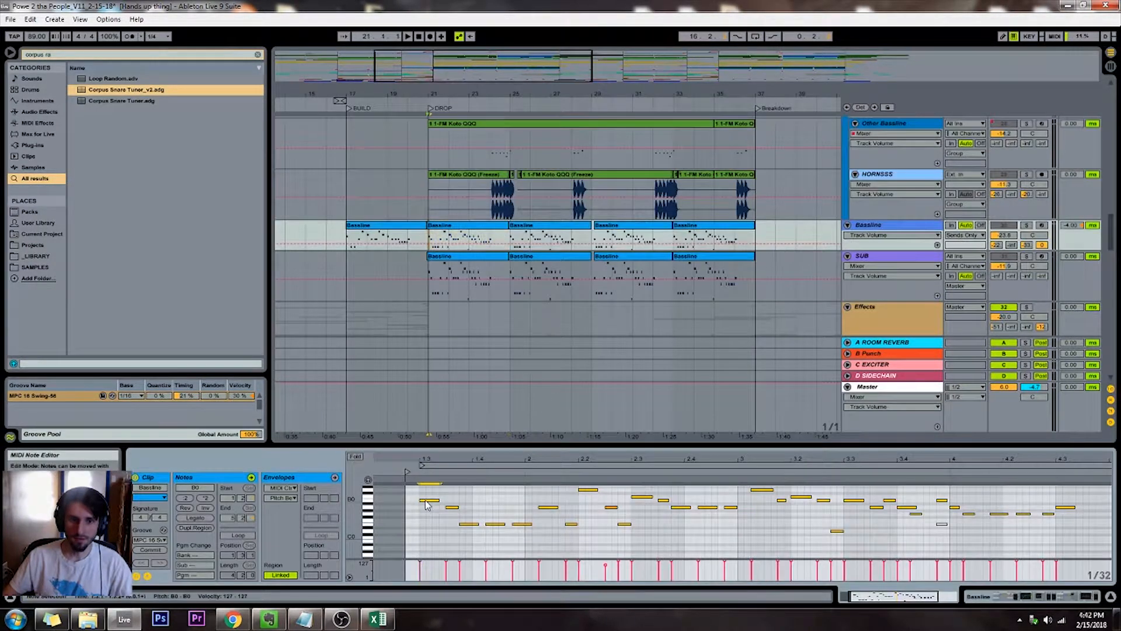
key("shift+Tab")
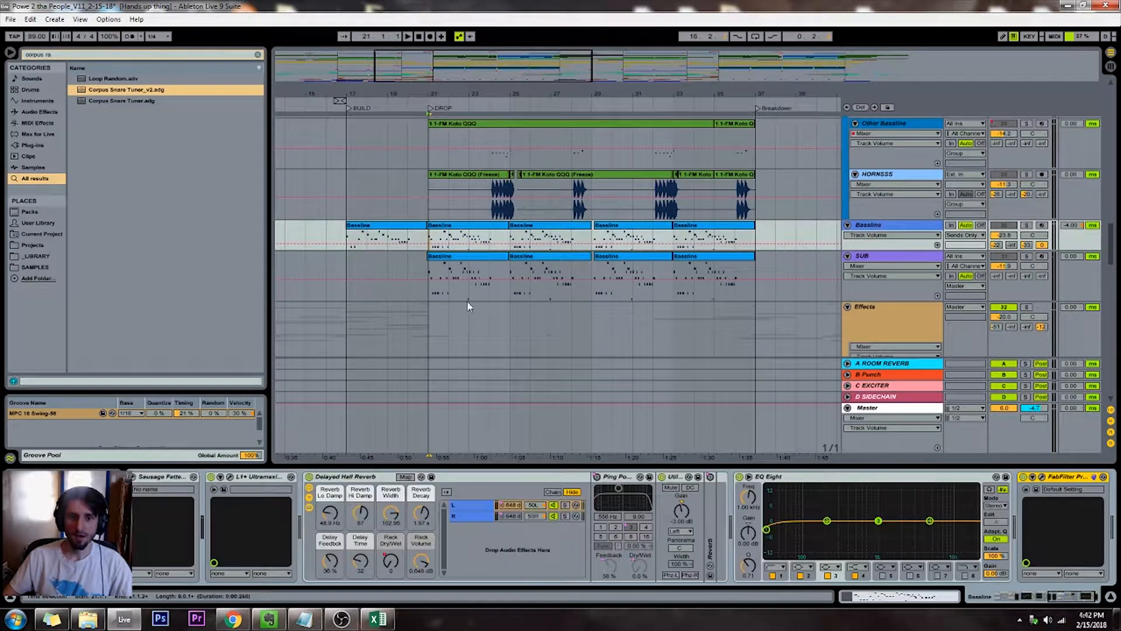
key("Tab")
key("Tab")
key("shift+Tab")
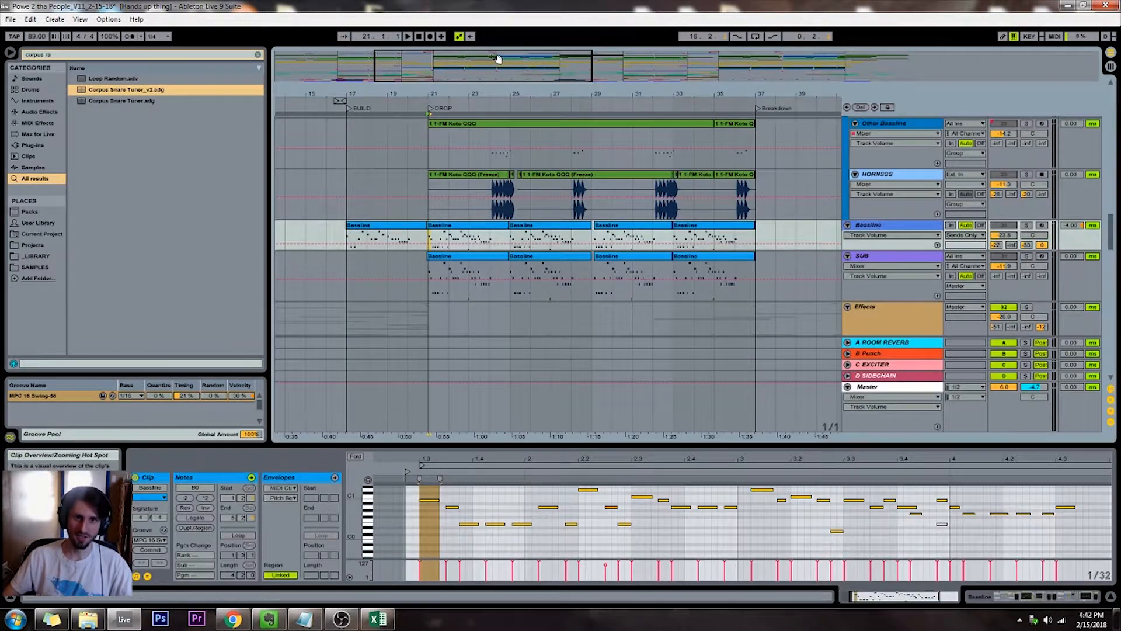
Return to the KICK SNARE clip at the drop and set Corpus Snare Tuner_v2's High Dry/Wet to 43%
left_click_drag(497, 59, 498, 52)
left_click(475, 211)
scroll(475, 216, "up", 5)
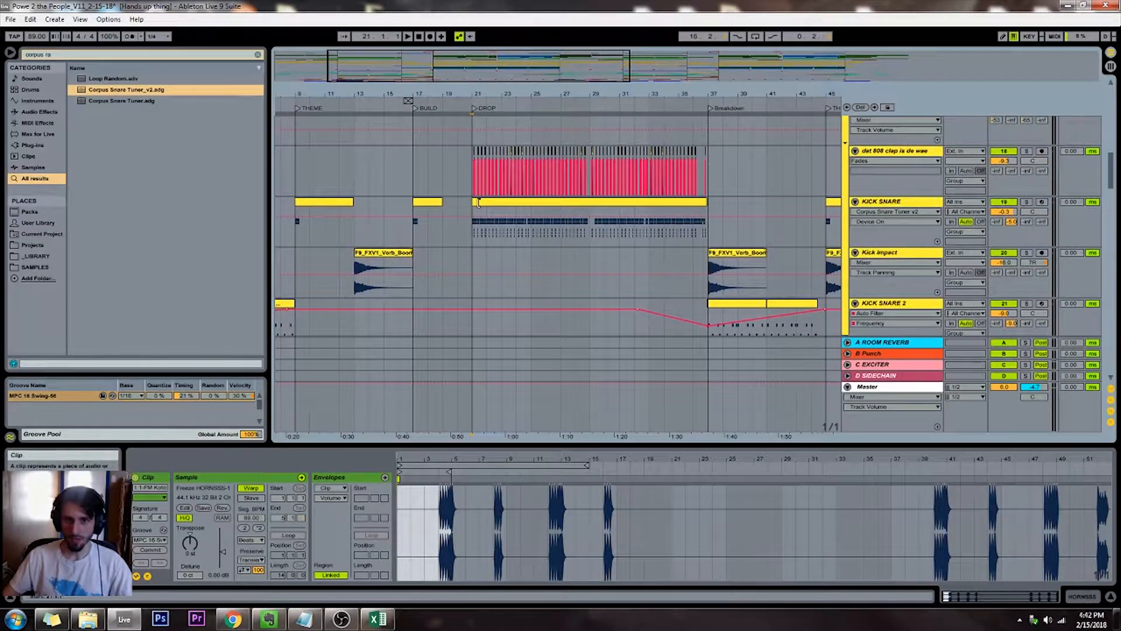
left_click(479, 202)
scroll(701, 234, "up", 6)
scroll(834, 193, "up", 8)
scroll(848, 153, "down", 10)
key("shift+Tab")
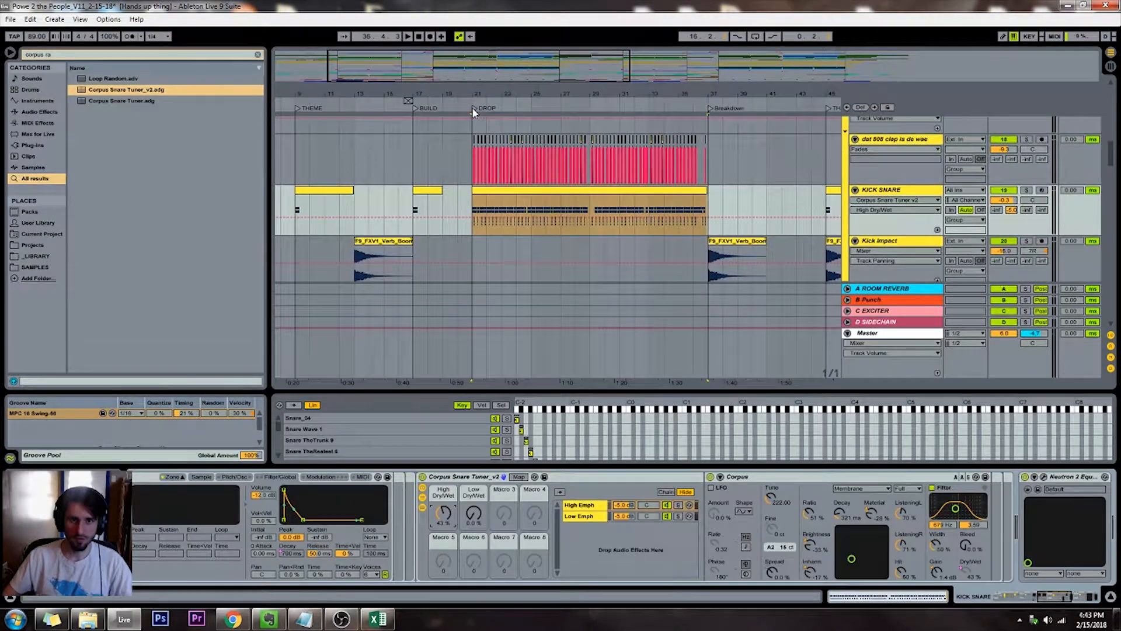
Play the start of the drop and set the High Emph chain's Corpus Tune to 250 Hz
left_click(474, 109)
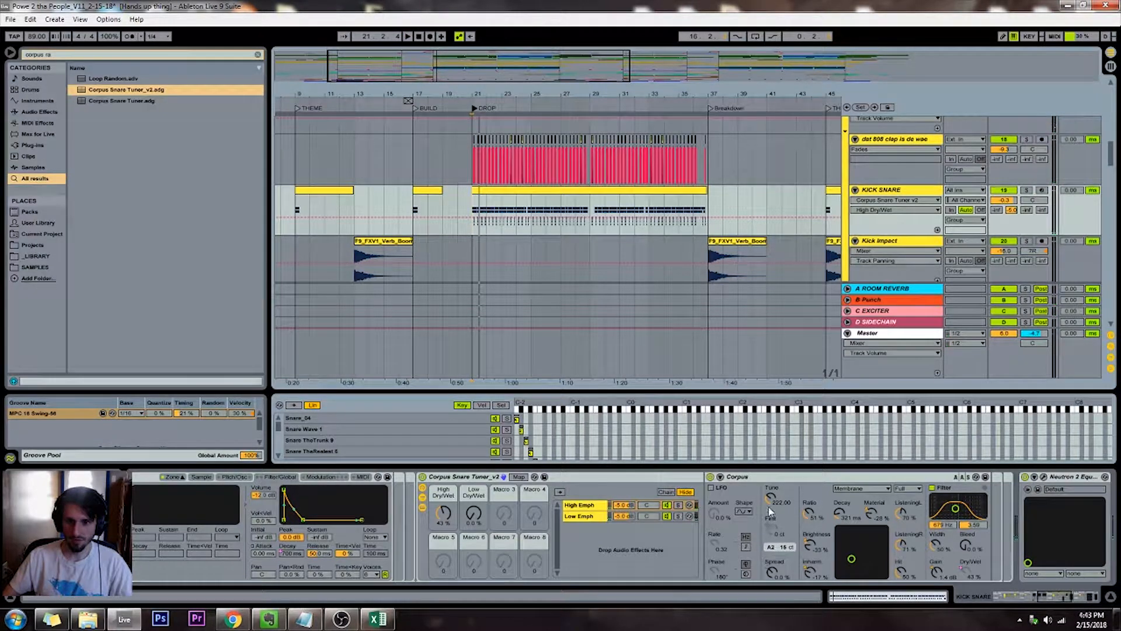
left_click(585, 503)
left_click(583, 517)
left_click(581, 507)
left_click(771, 498)
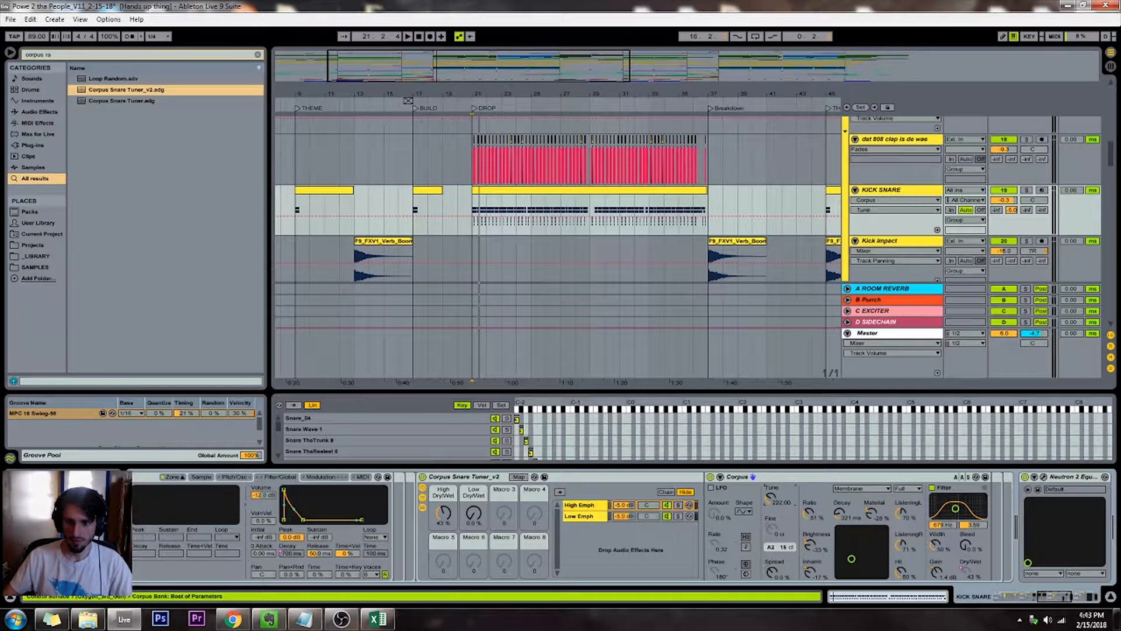
left_click_drag(771, 498, 770, 495)
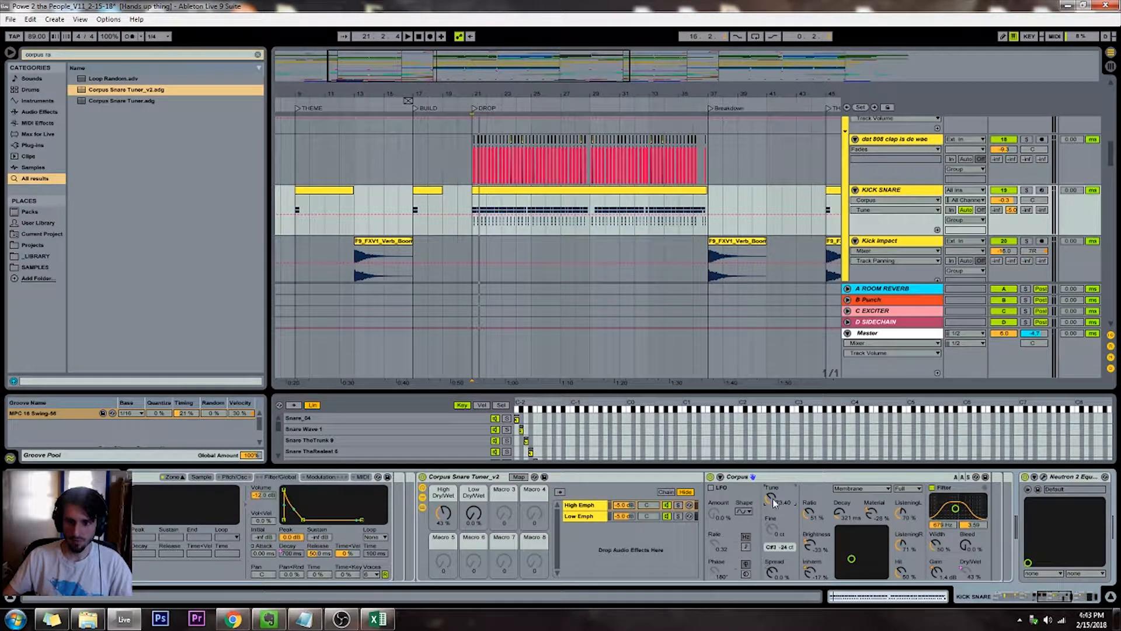
left_click_drag(771, 495, 771, 500)
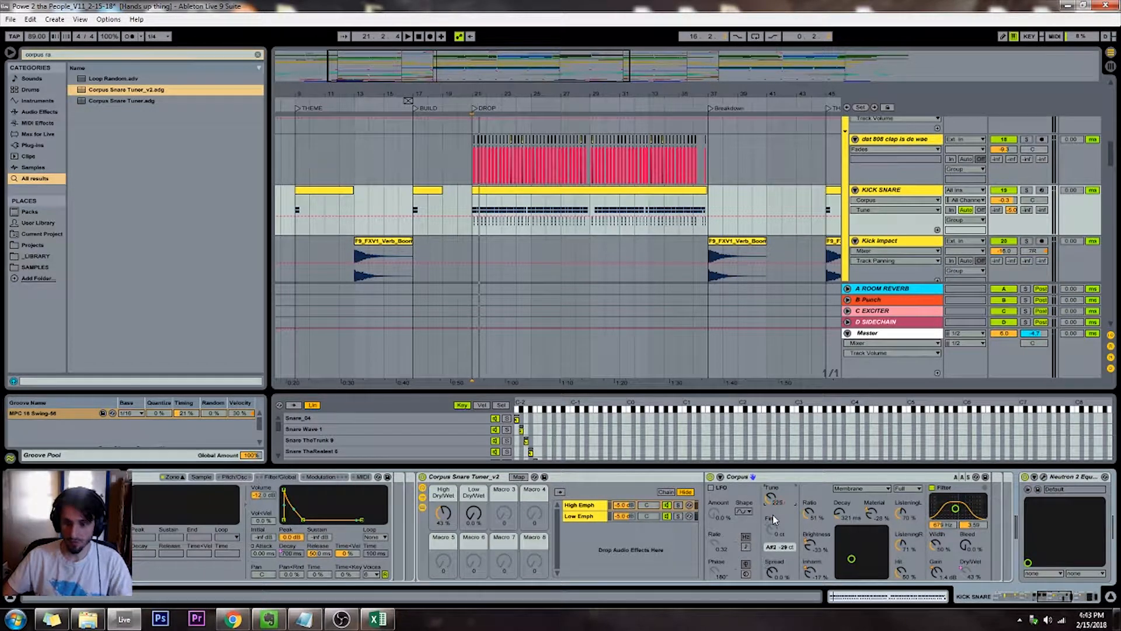
type("229")
key("Return")
left_click_drag(771, 496, 775, 503)
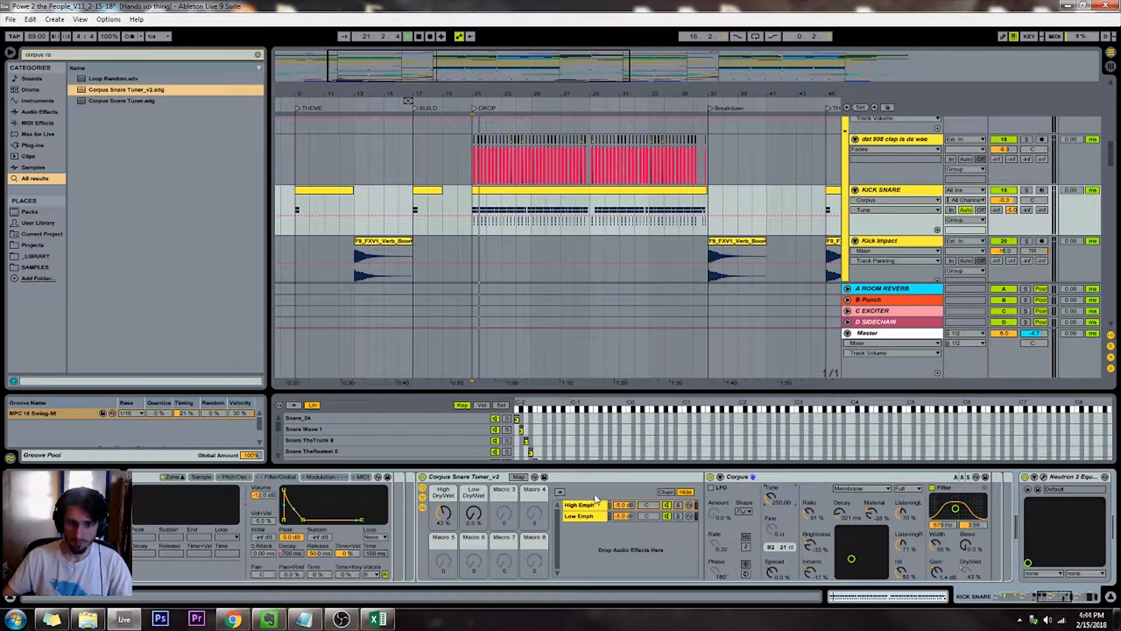
Audition the drop and set Corpus Snare Tuner_v2's High Dry/Wet to 57%
key("space")
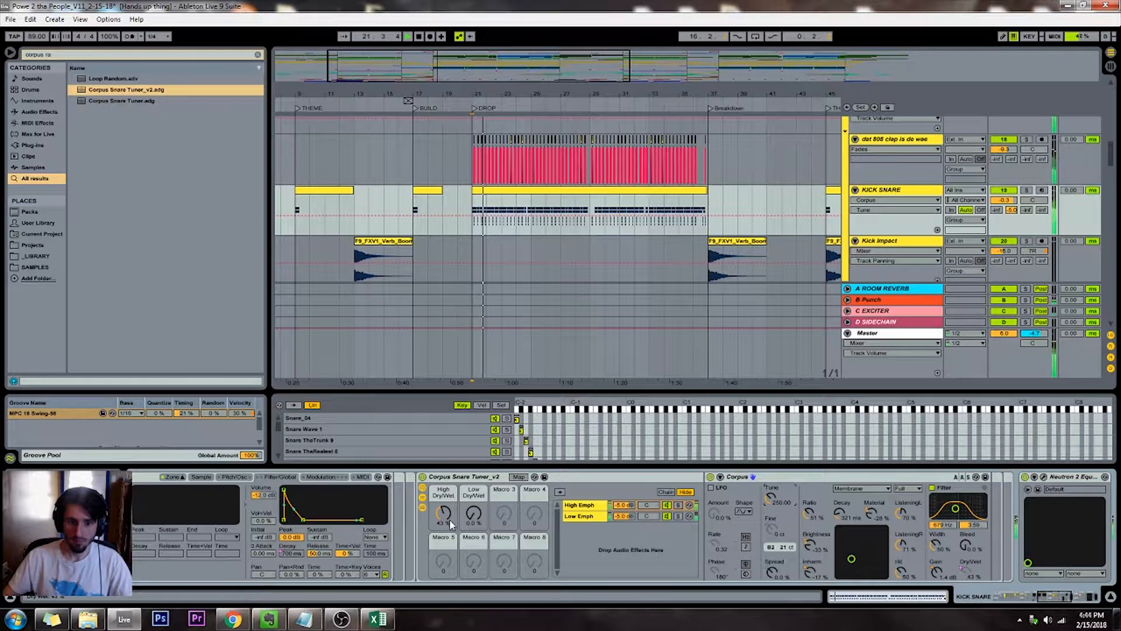
mouse_move(451, 524)
left_mouse_down()
mouse_move(450, 498)
mouse_move(443, 522)
left_mouse_up()
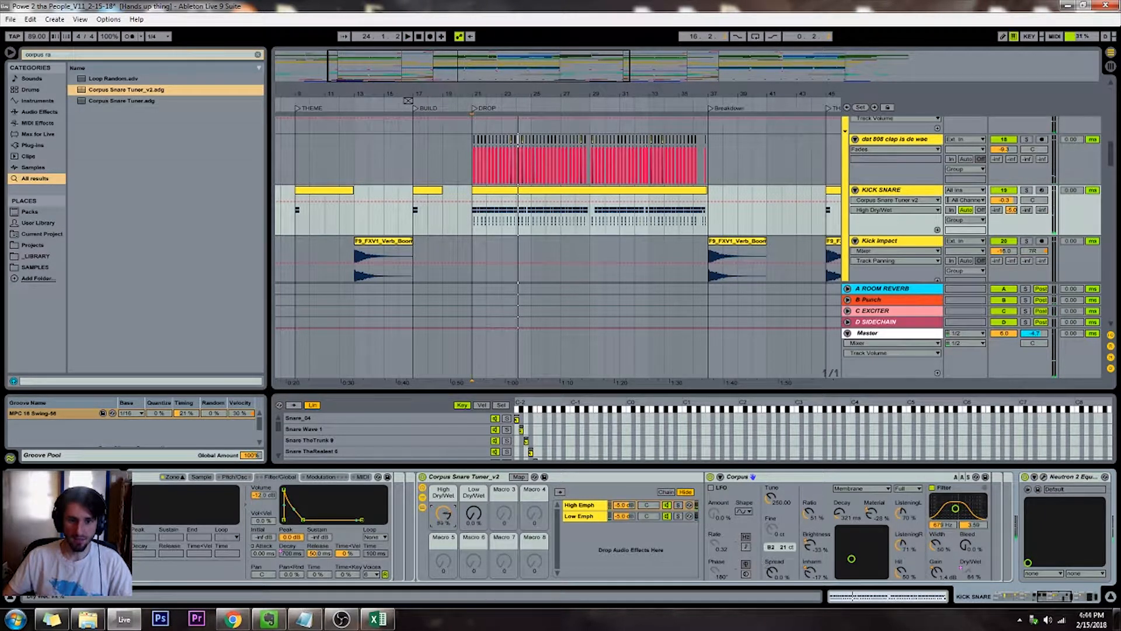
left_click_drag(444, 521, 444, 534)
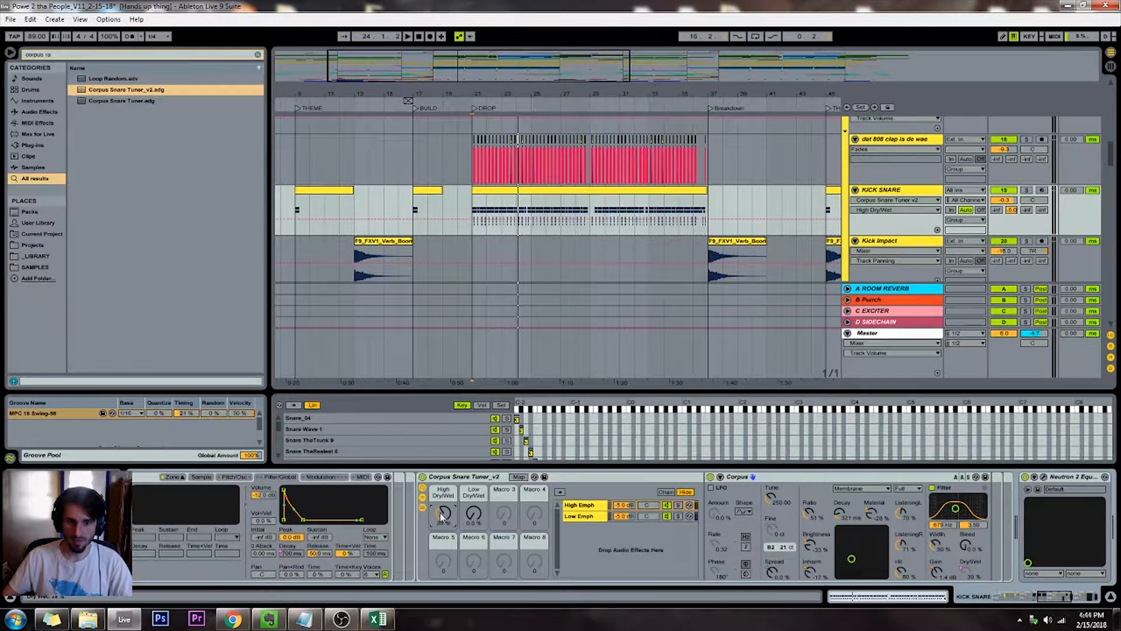
key("space")
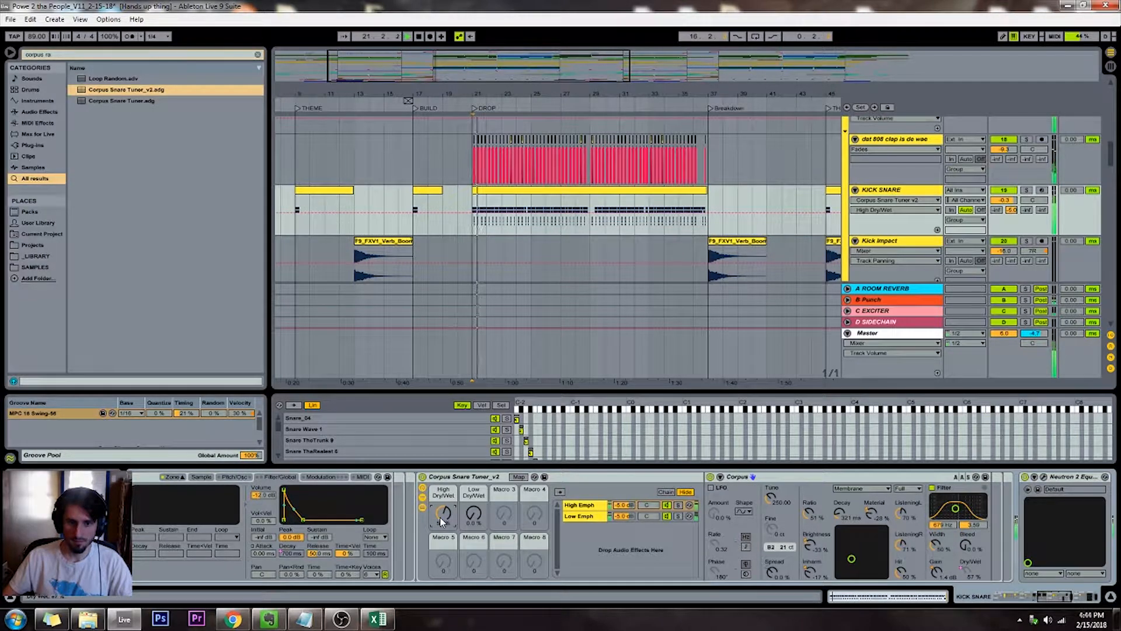
Toggle Corpus Snare Tuner_v2 off and on during playback to compare the retuned snare, leaving it enabled
left_click(421, 477)
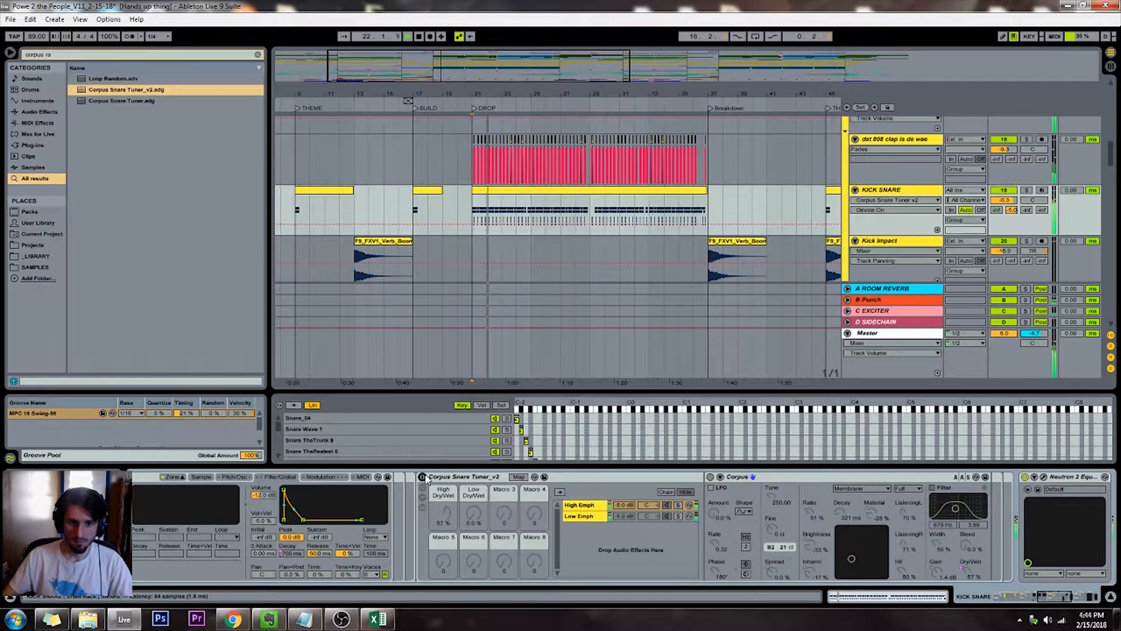
left_click(422, 476)
left_click(422, 476)
left_click(421, 476)
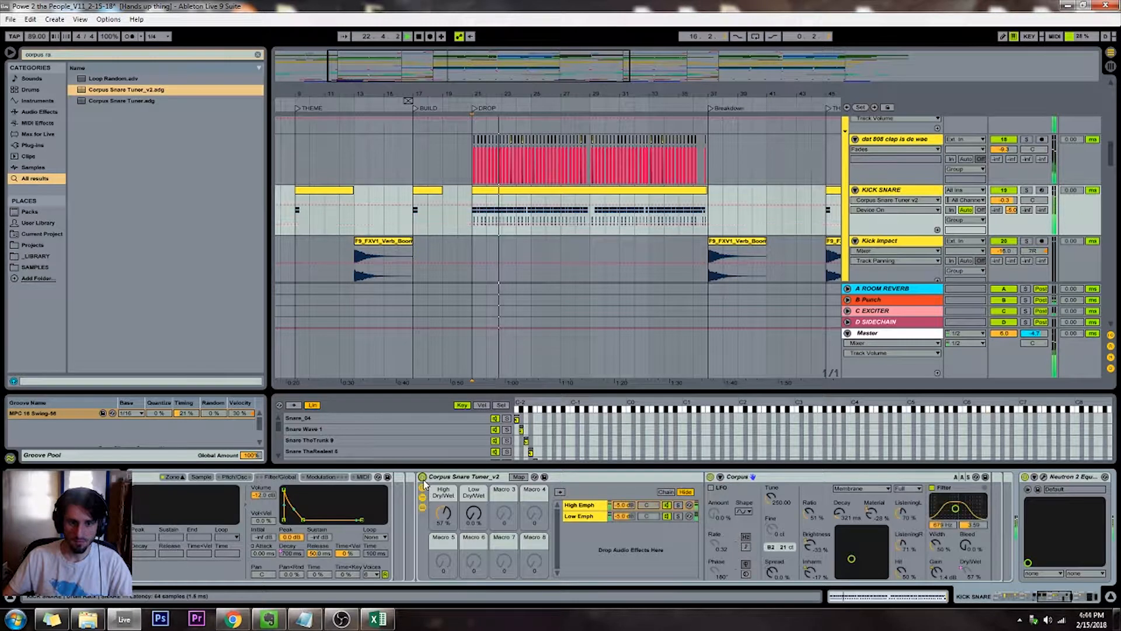
Shorten the Low Emph chain's Corpus Decay to 134 ms and set Low Dry/Wet to 13% while auditioning the drop
mouse_move(473, 513)
left_mouse_down()
mouse_move(474, 485)
mouse_move(474, 511)
left_mouse_up()
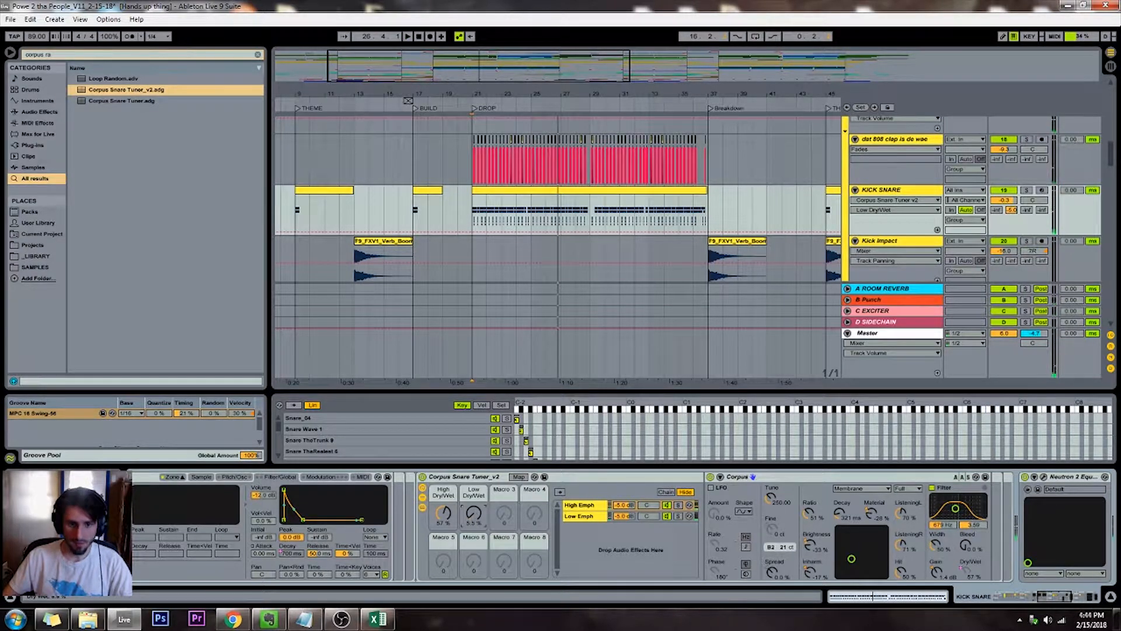
left_click(574, 515)
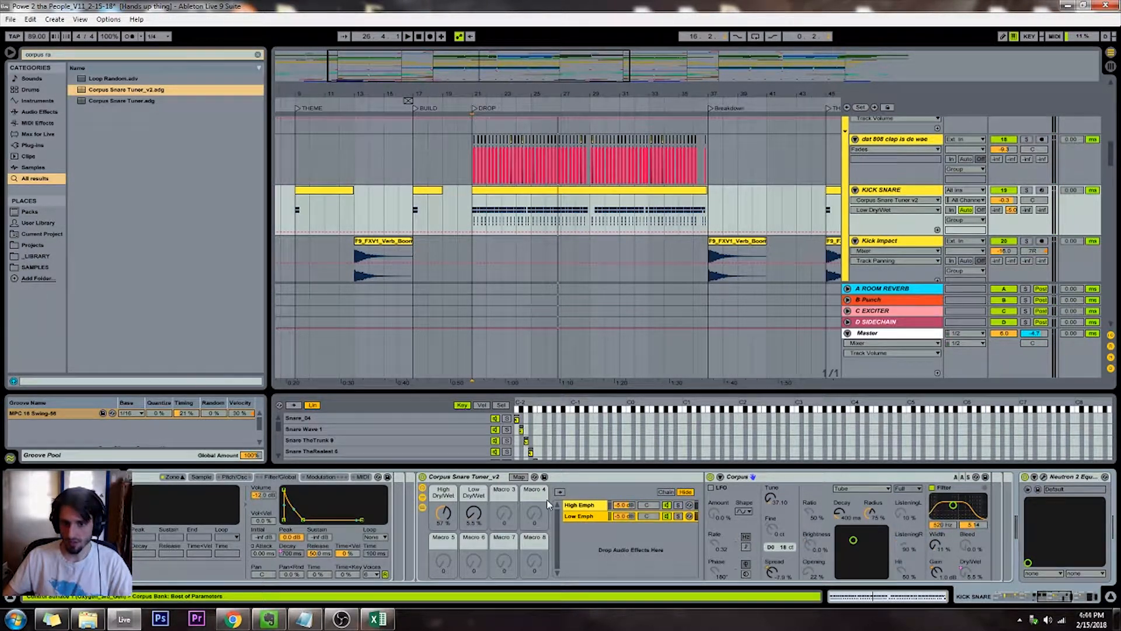
left_click_drag(827, 513, 839, 518)
left_click(477, 521)
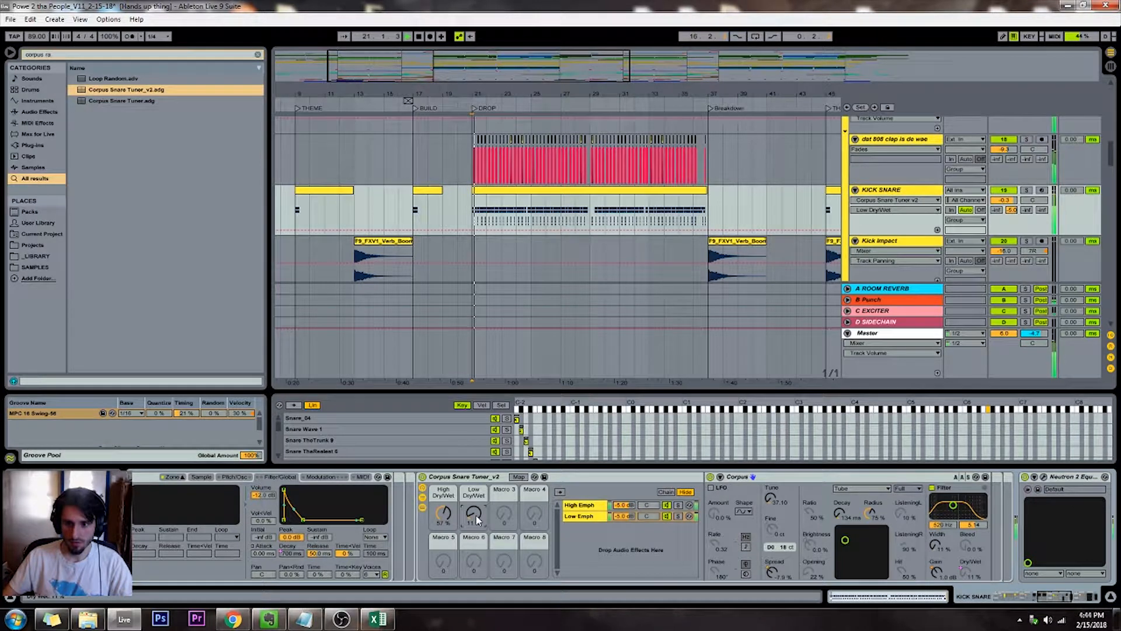
left_click_drag(477, 521, 477, 516)
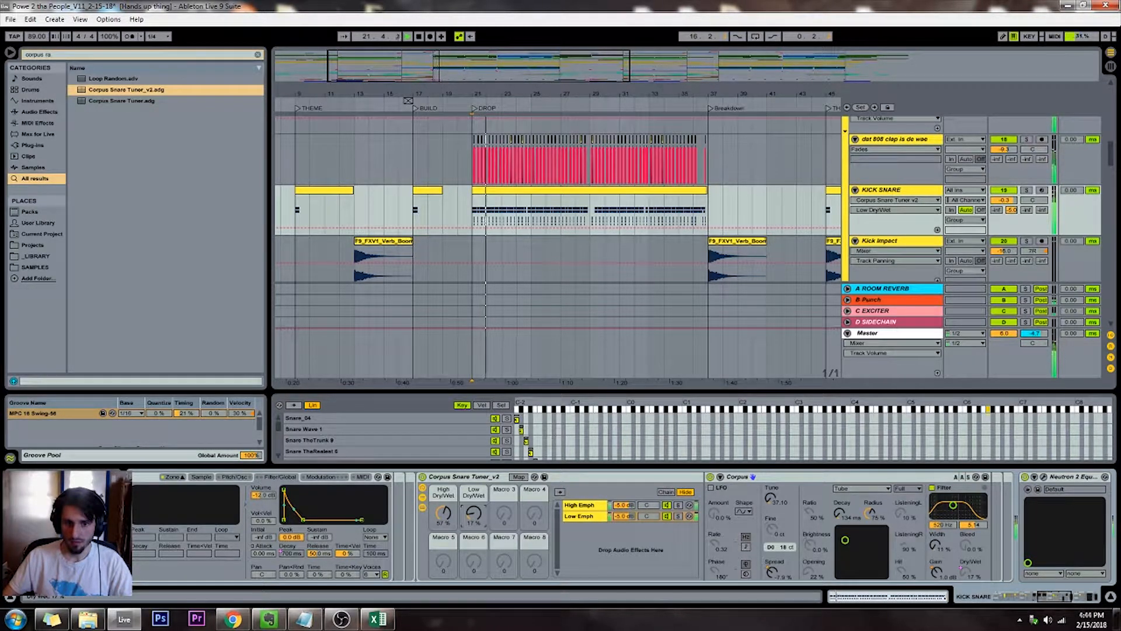
left_click(666, 516)
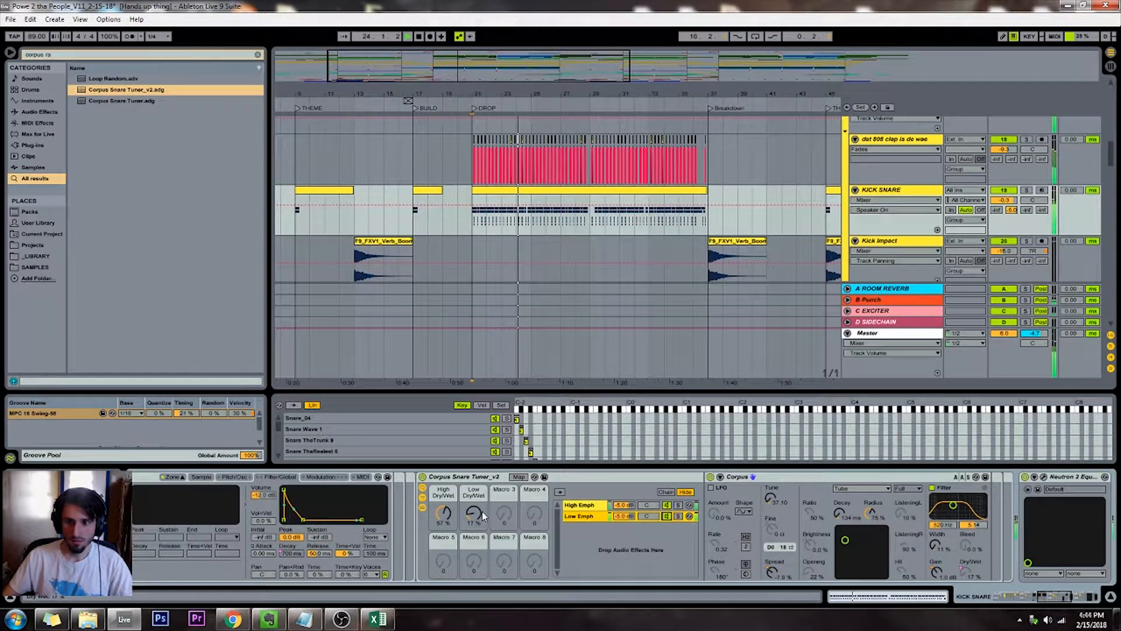
left_click_drag(474, 514, 475, 519)
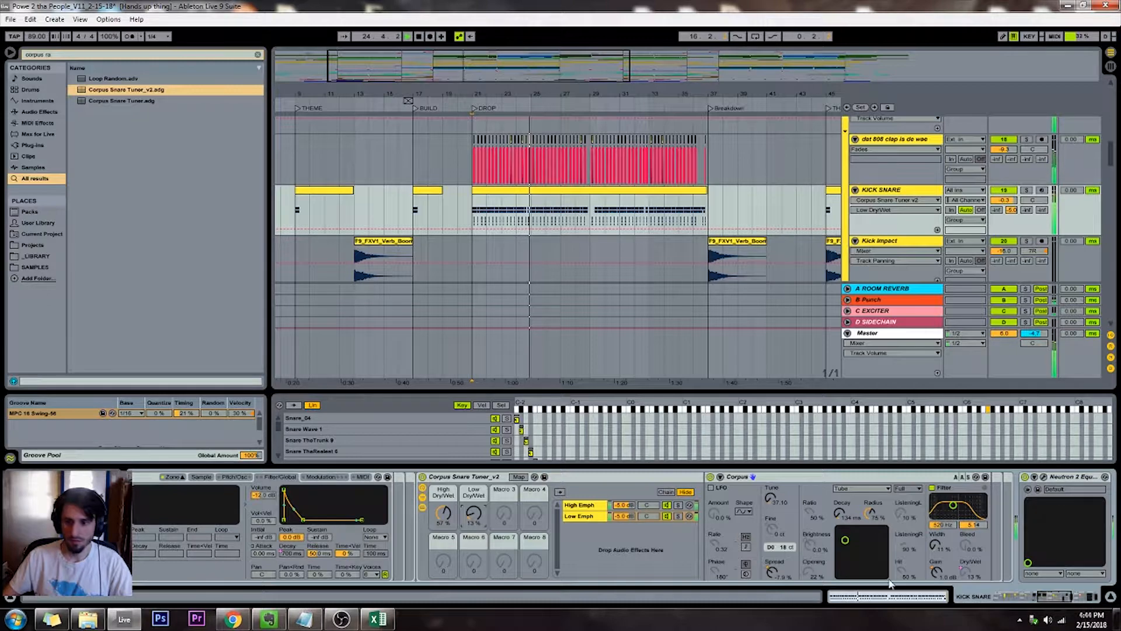
Search the browser for "spl transient" and insert SPL Transient Designer Plus after the Neutron 2 equalizer on the KICK SNARE chain
left_click_drag(1042, 599, 1057, 596)
left_click(57, 54)
key("BackSpace")
key("BackSpace")
key("BackSpace")
key("BackSpace")
key("BackSpace")
key("BackSpace")
key("BackSpace")
key("BackSpace")
key("BackSpace")
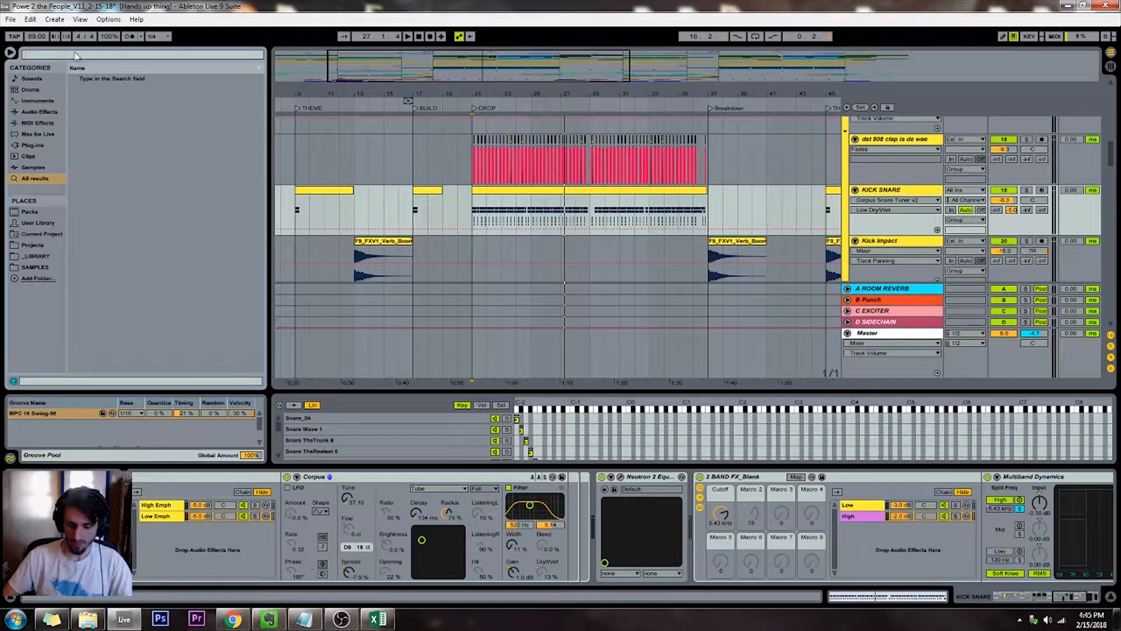
type("spl transient")
left_click_drag(108, 78, 694, 506)
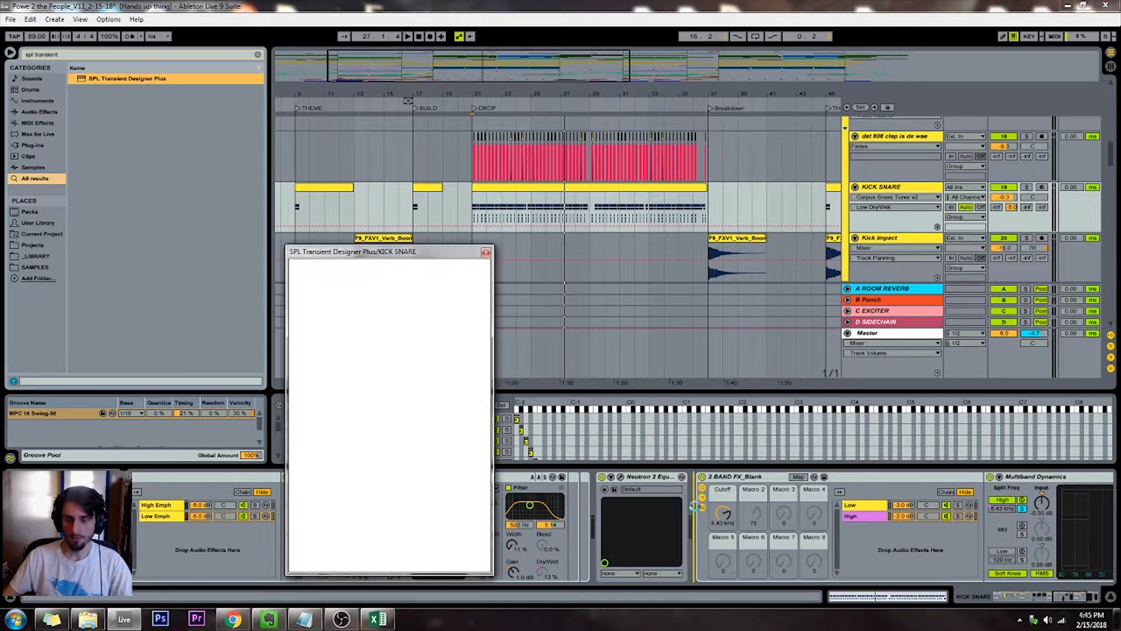
Move SPL Transient Designer Plus ahead of the Neutron 2 equalizer in the snare's device chain
key("space")
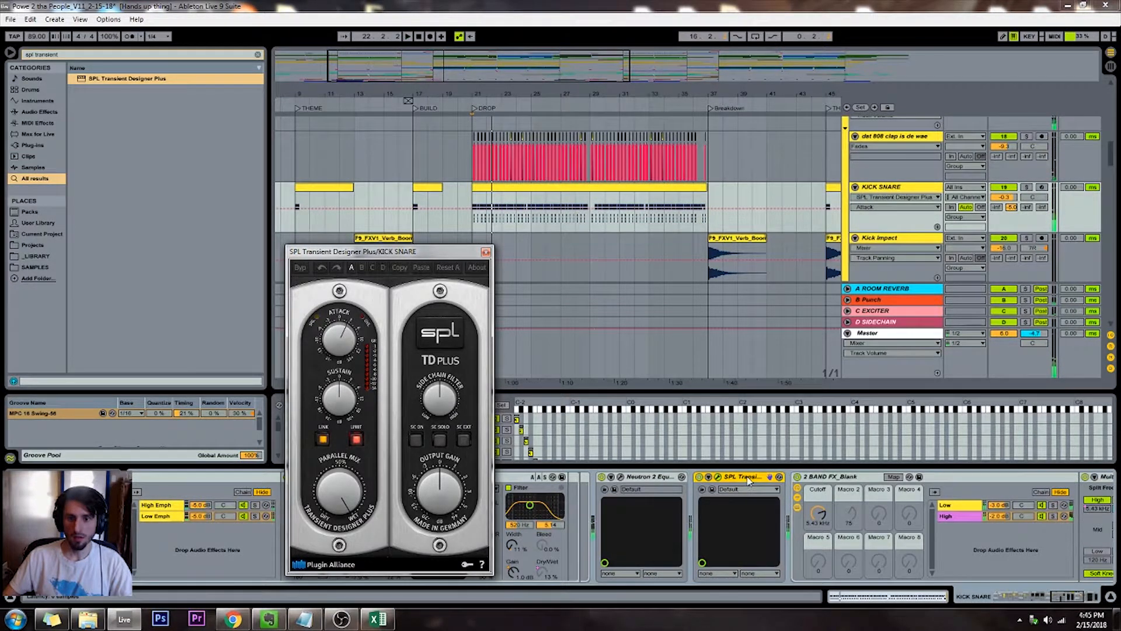
left_click(582, 495)
left_click_drag(581, 489, 579, 489)
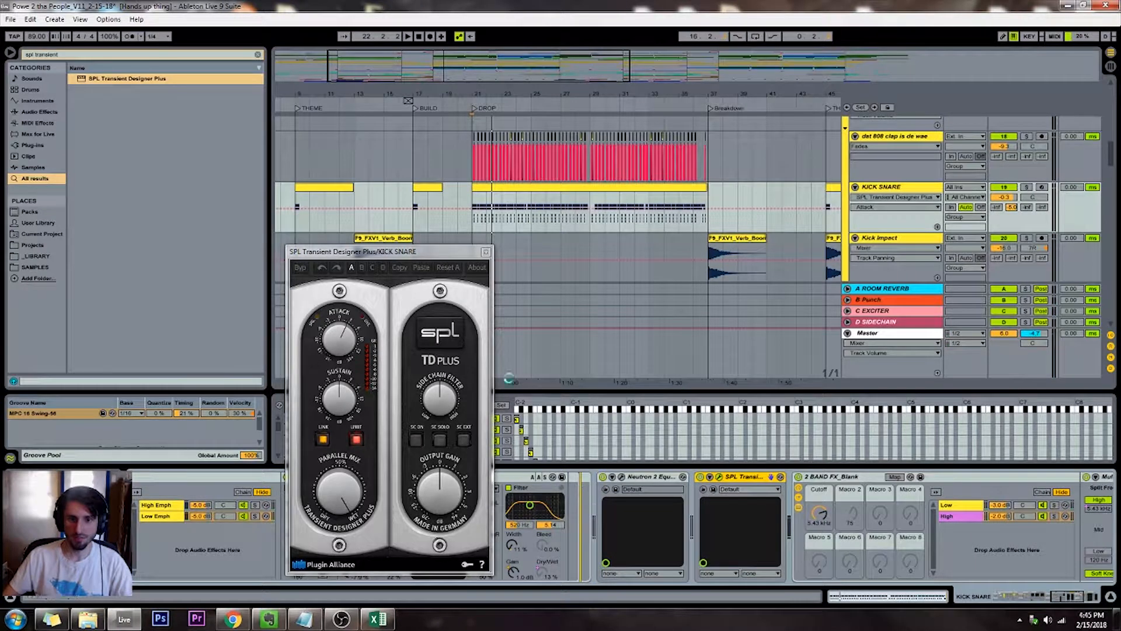
Play the drop and raise the Transient Designer's Attack while lowering its Sustain
key("space")
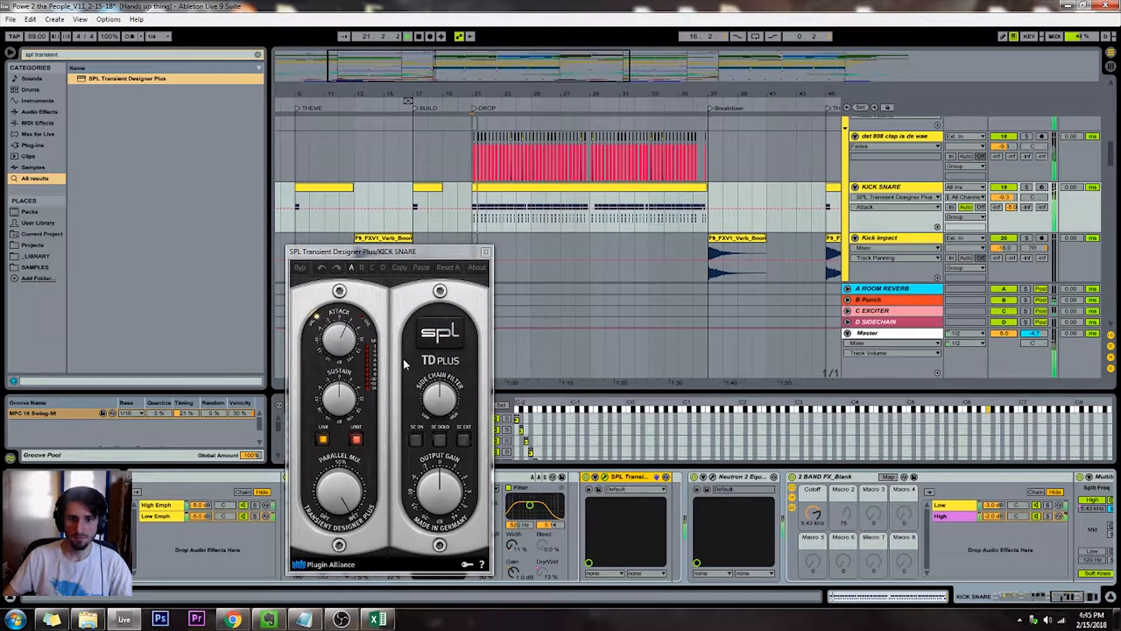
left_click(345, 396)
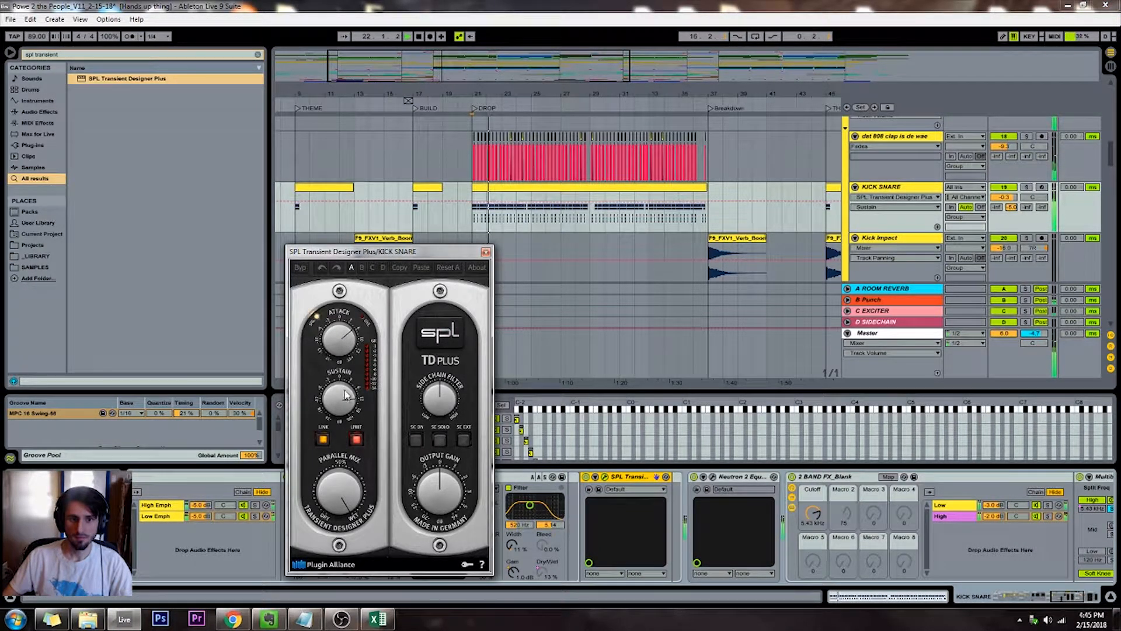
left_click_drag(343, 393, 342, 437)
left_click(345, 344)
left_click_drag(344, 346, 344, 340)
Set the Transient Designer's Parallel Mix slightly above 50% and rebalance Sustain and Attack by ear
left_click_drag(337, 488, 336, 507)
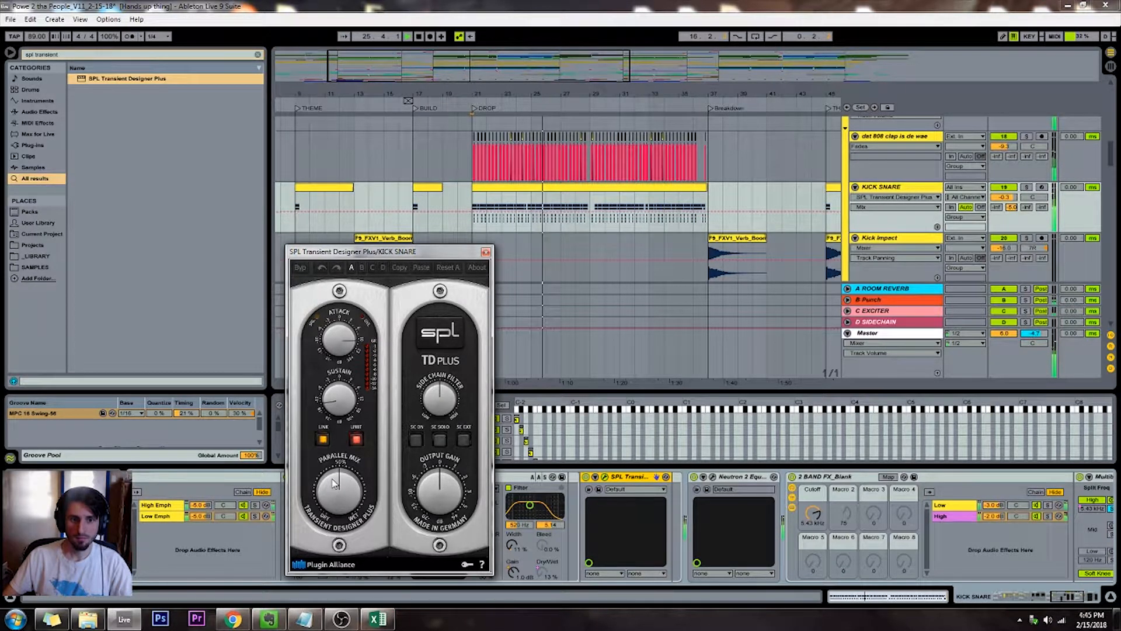
left_click_drag(335, 484, 336, 475)
left_click_drag(338, 390, 339, 361)
left_click(339, 344)
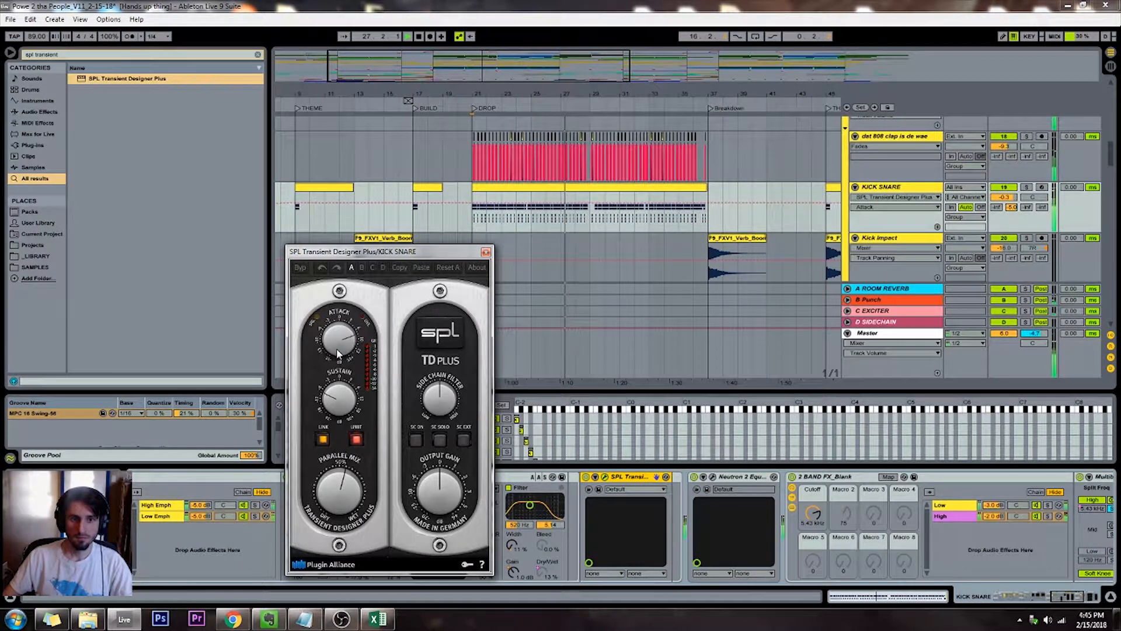
left_click_drag(339, 344, 338, 357)
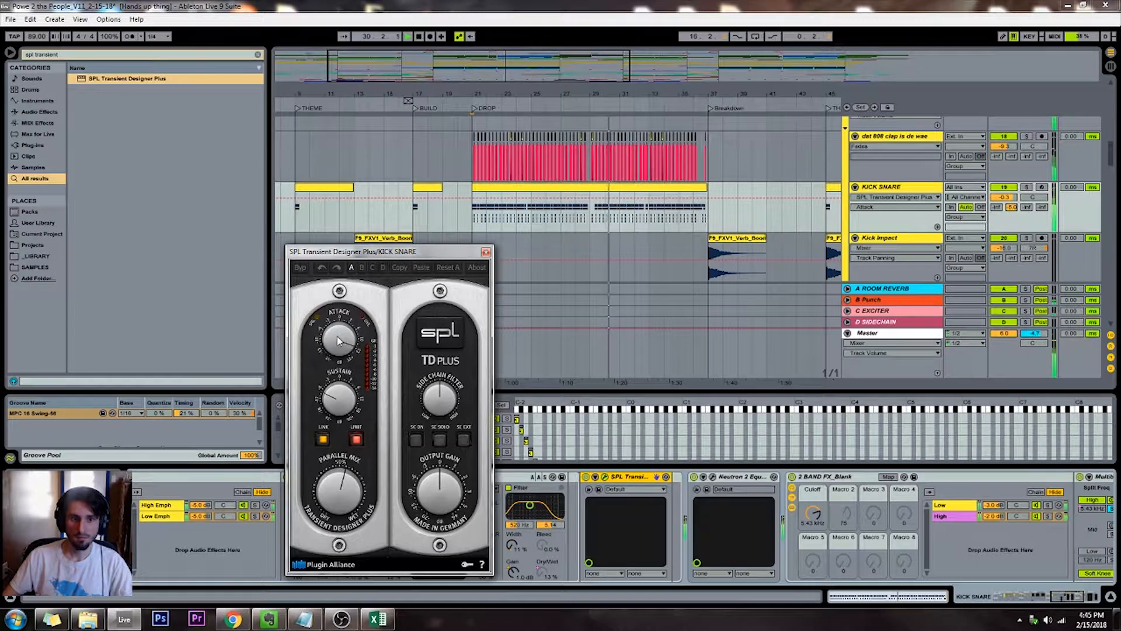
Adjust the Transient Designer's Output Gain during playback, bringing it below its centre setting
left_click_drag(355, 252, 356, 229)
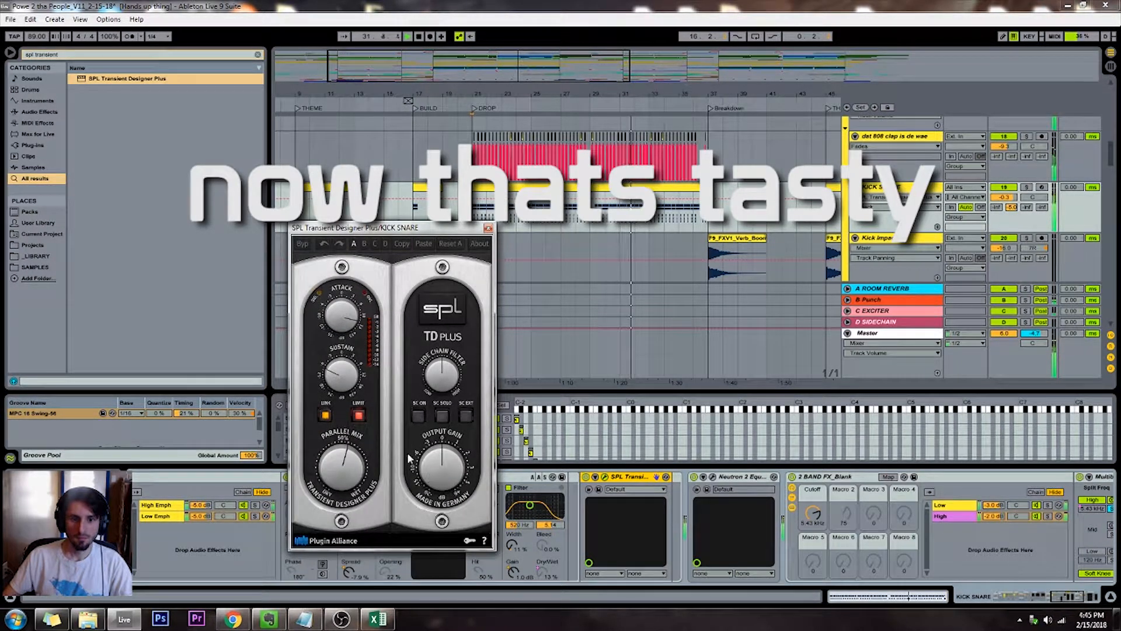
left_click_drag(442, 476, 442, 465)
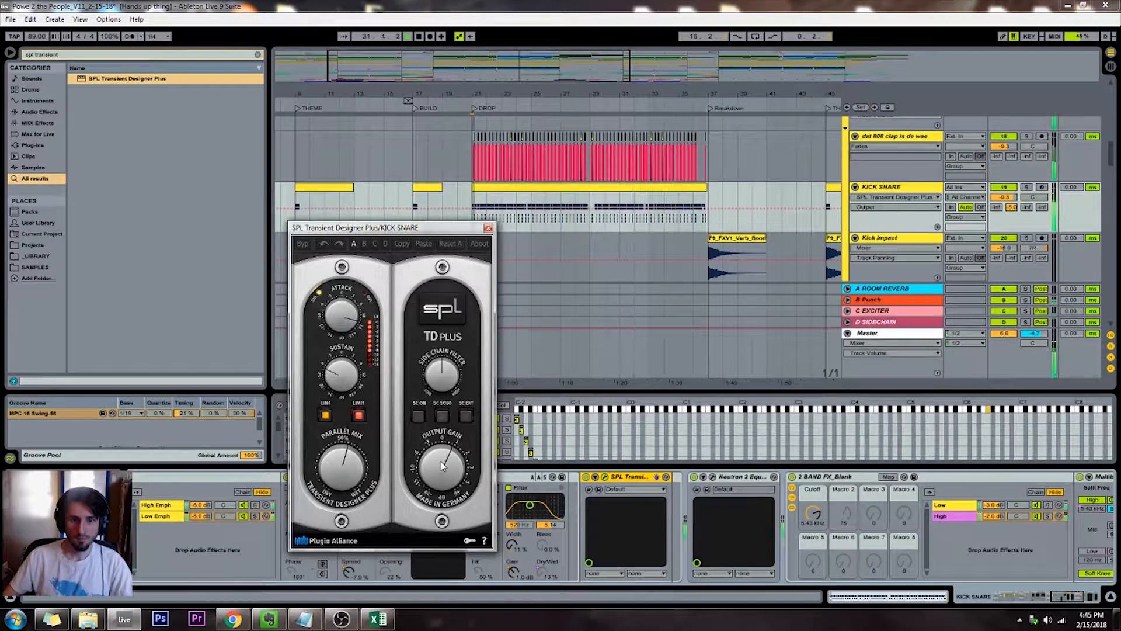
left_click(488, 228)
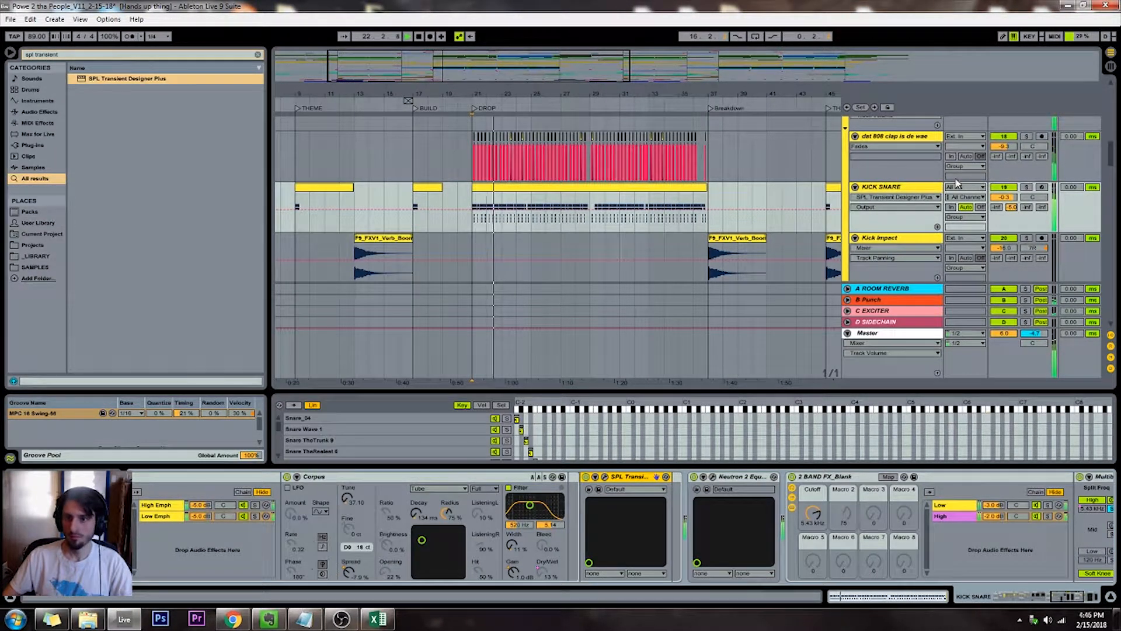
left_click(606, 477)
left_click_drag(455, 468, 443, 480)
key("space")
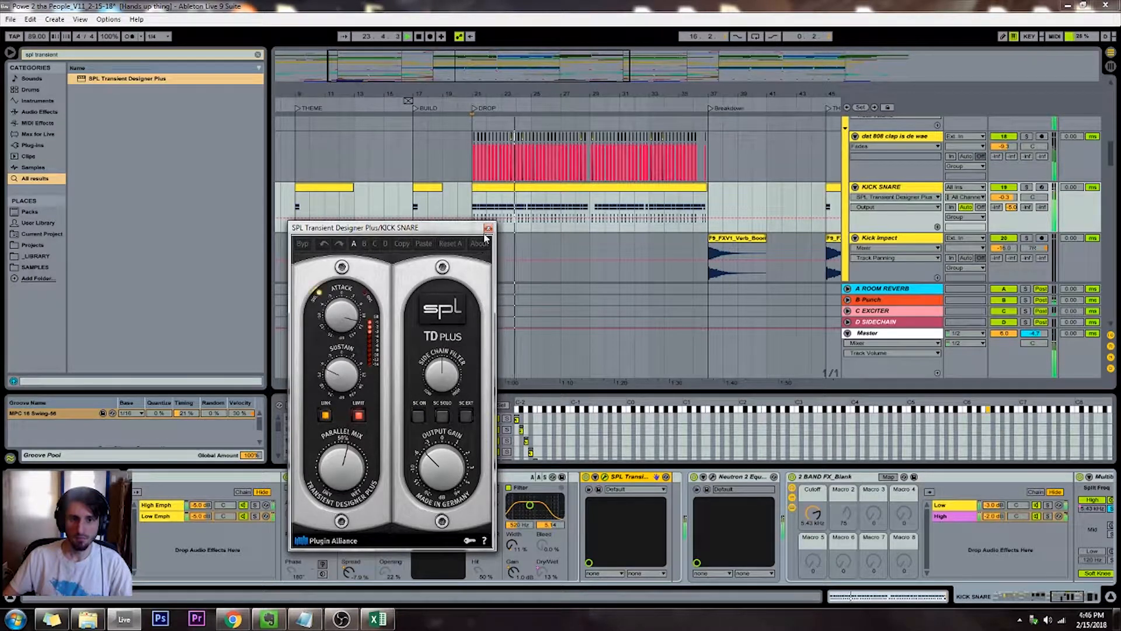
Turn the Transient Designer's Side Chain Filter toward high, toggling SC On and SC Solo to audition it and leaving both off
left_click(418, 415)
left_click(445, 371)
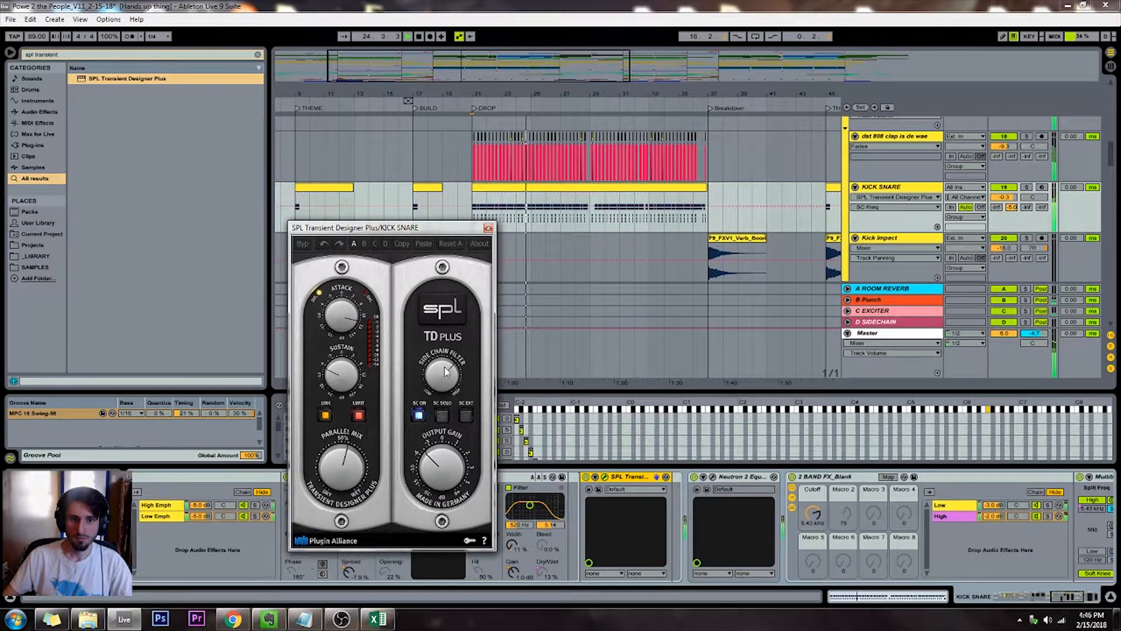
left_click(418, 415)
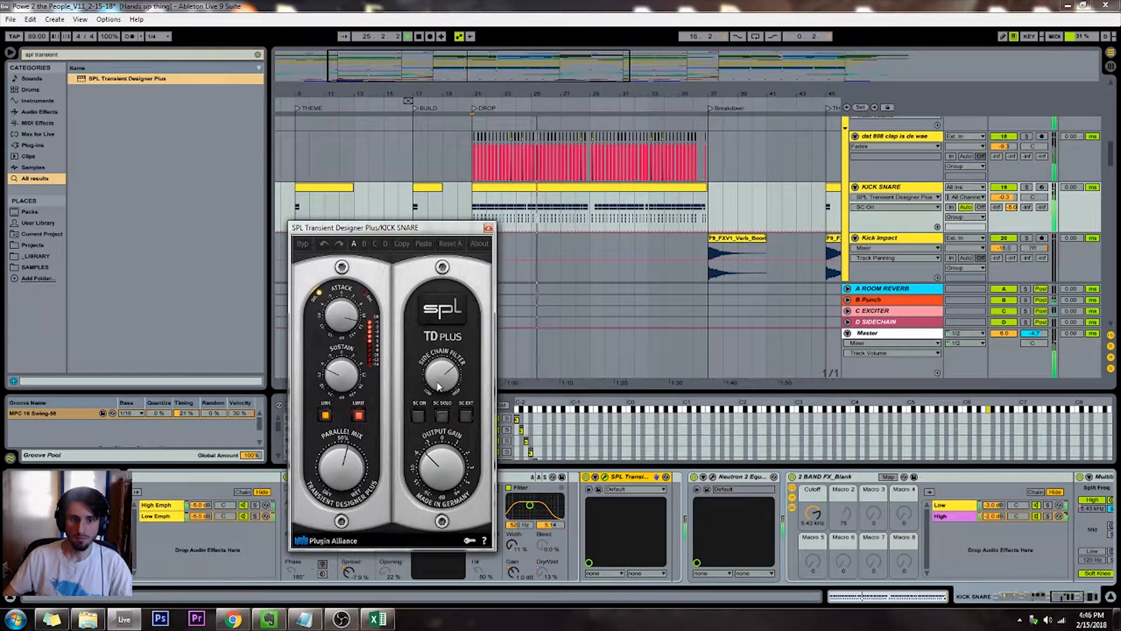
left_click(442, 415)
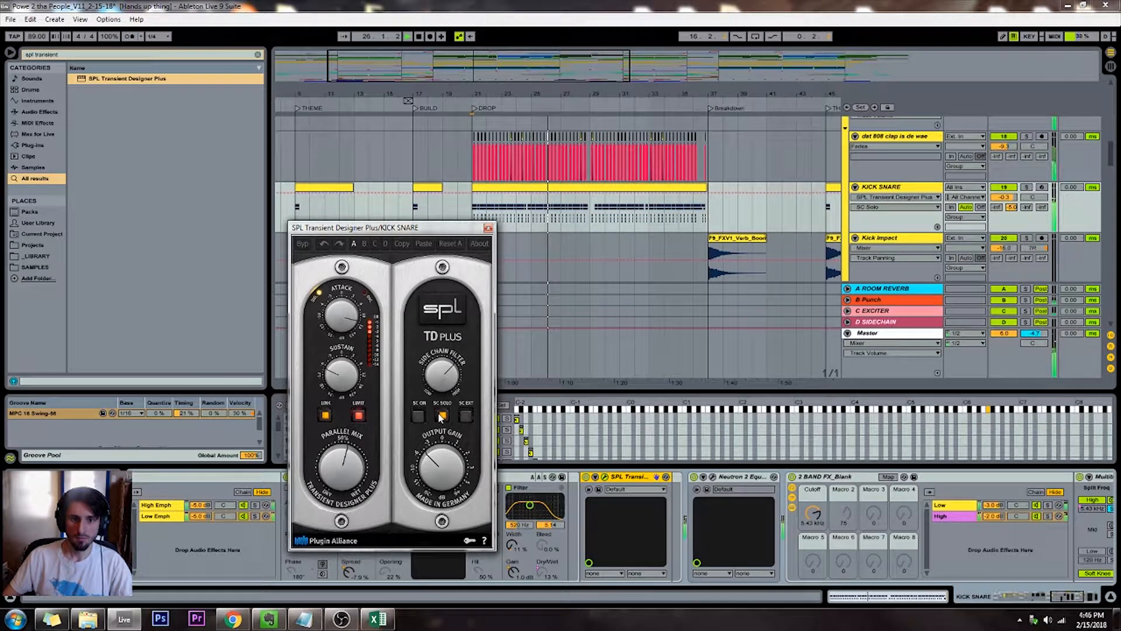
left_click(441, 415)
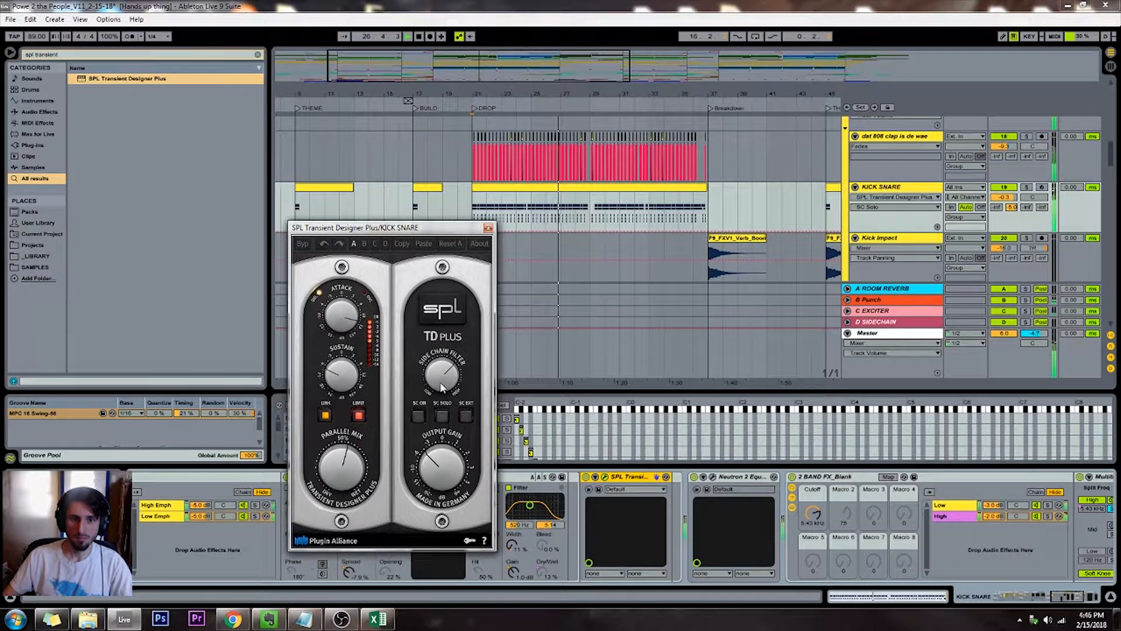
left_click(442, 386)
left_click_drag(442, 385, 445, 352)
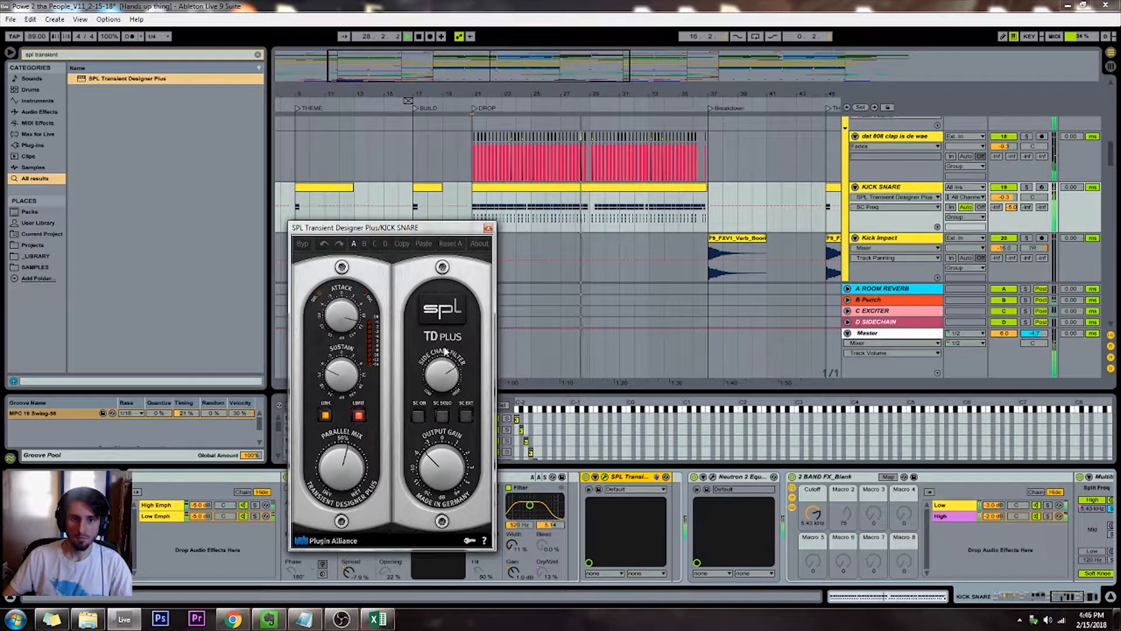
Return the Transient Designer's Side Chain Filter to its centre setting, leave SC On off, and close the plug-in window
left_click(418, 415)
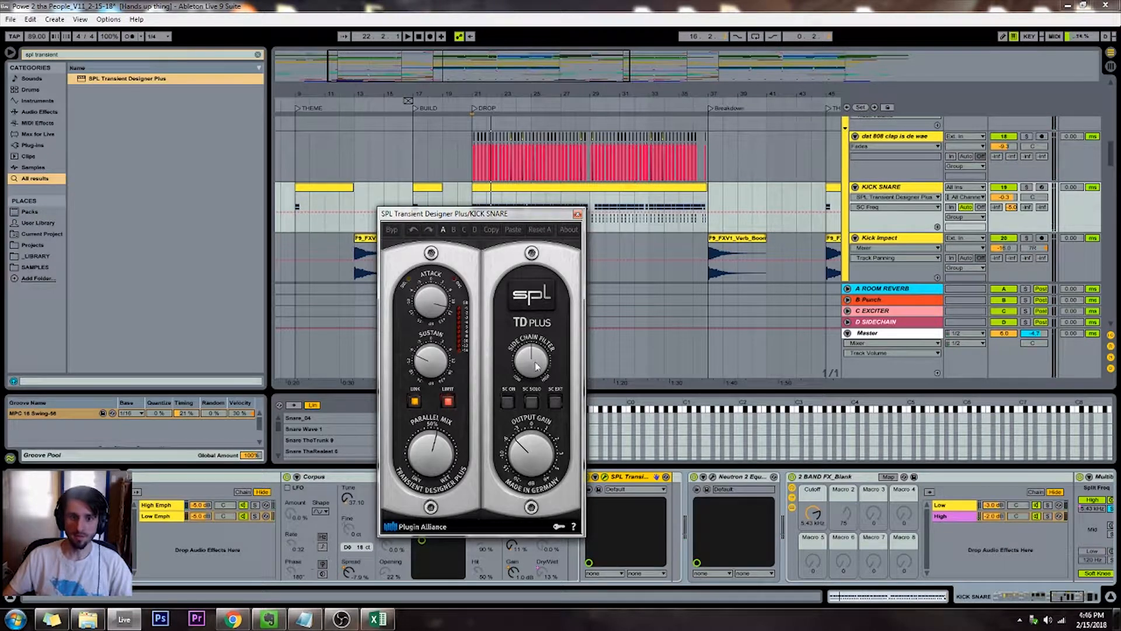
left_click_drag(535, 362, 528, 390)
left_click(529, 309)
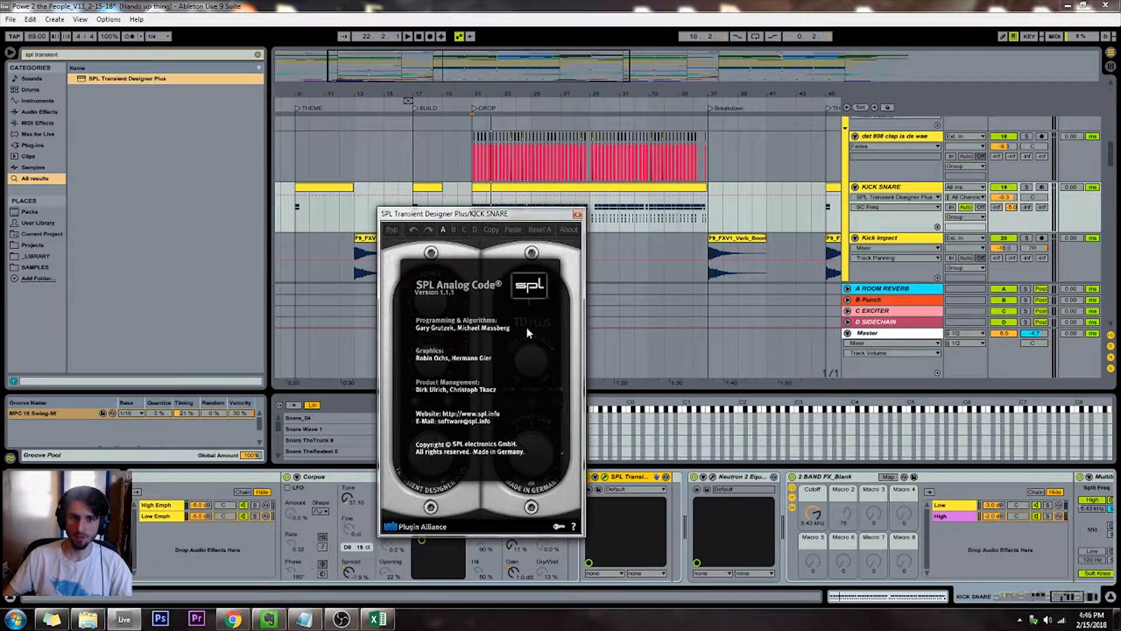
left_click(553, 278)
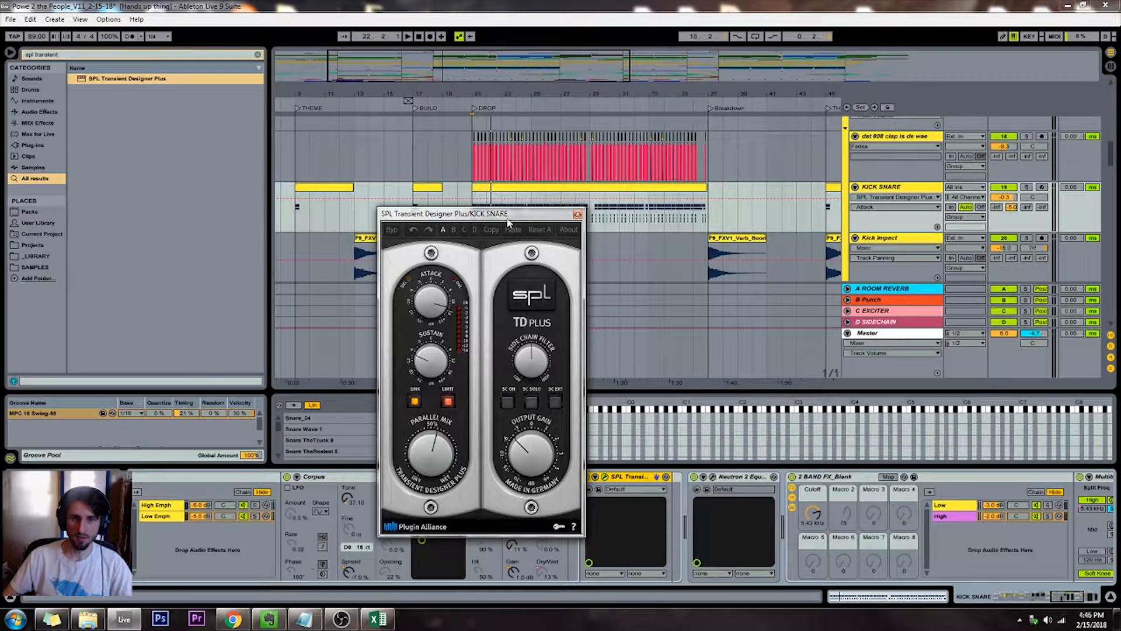
left_click(577, 215)
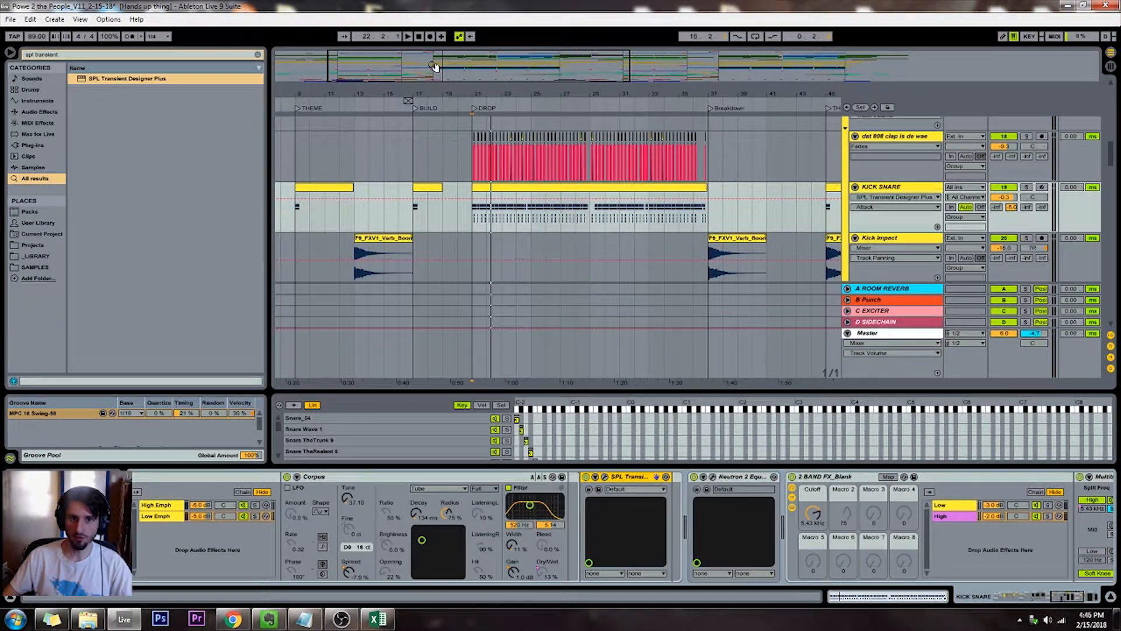
Play the arrangement from the DROP locator and stop at the BEATS group's tracks
left_click_drag(435, 66, 429, 119)
left_click(478, 110)
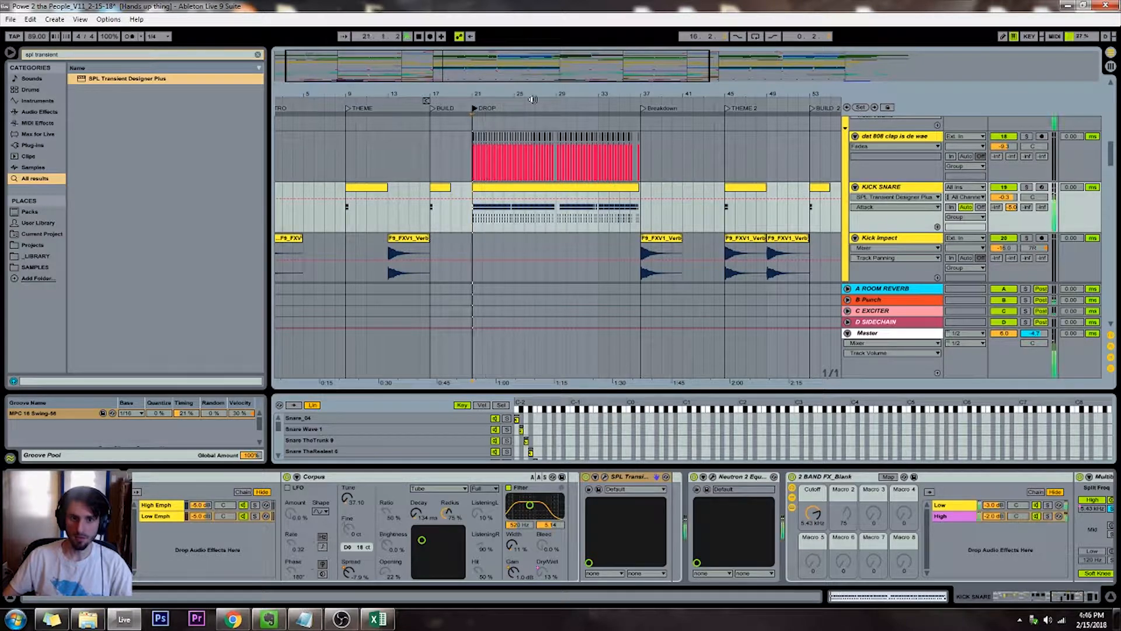
scroll(916, 209, "up", 1)
scroll(916, 209, "up", 1)
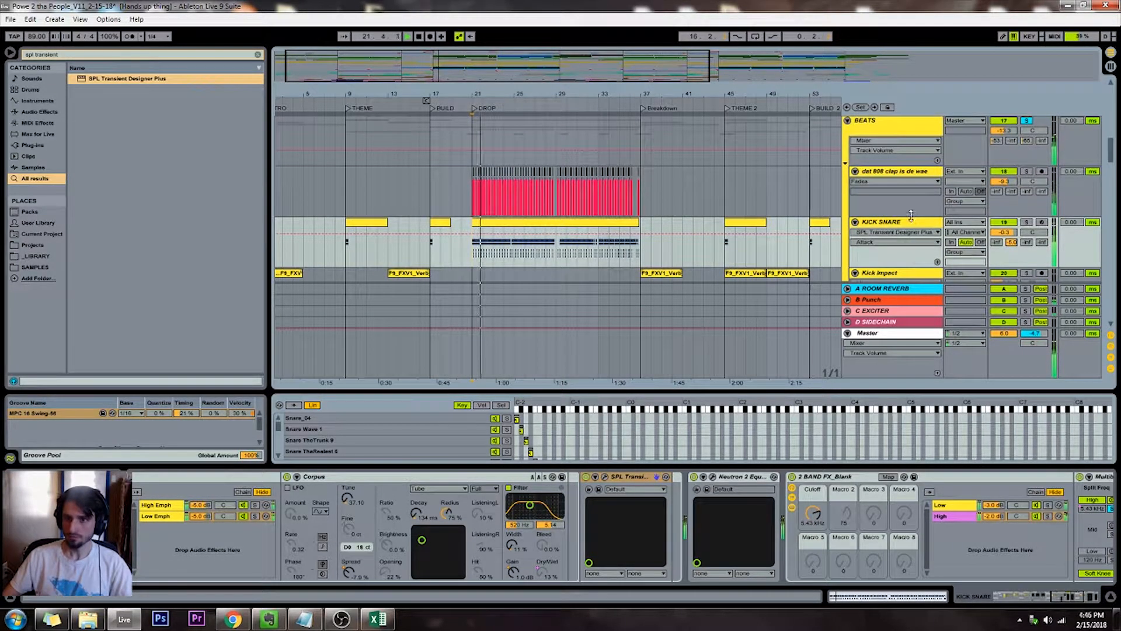
key("space")
Show the KICK SNARE track's chains in the Session mixer and widen the KICK chain during playback
left_click(925, 224)
key("Tab")
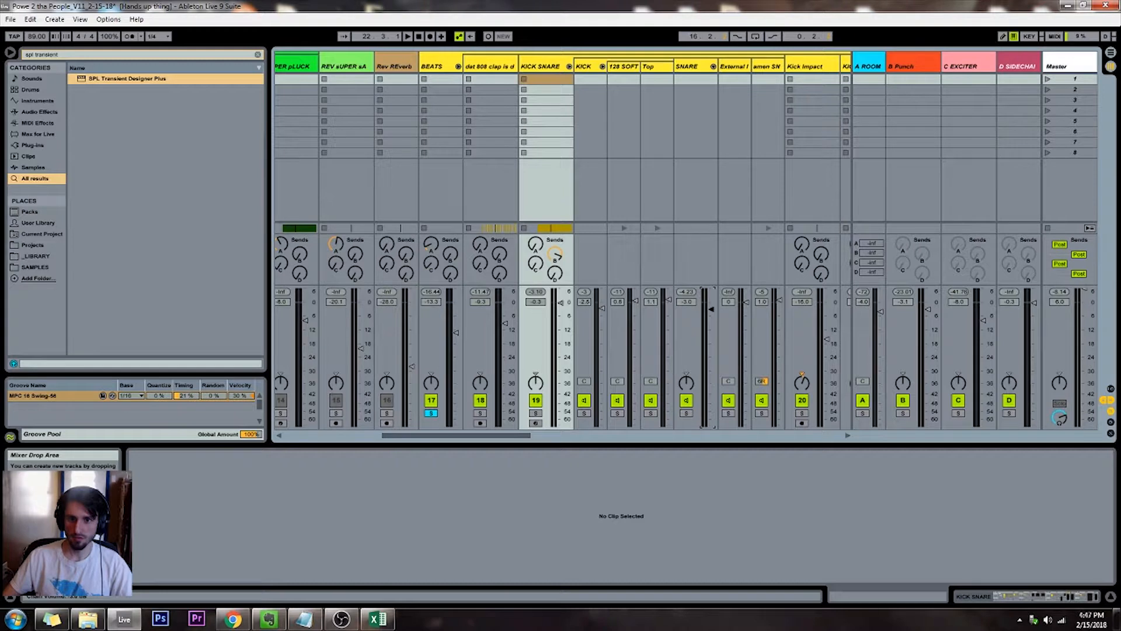
key("space")
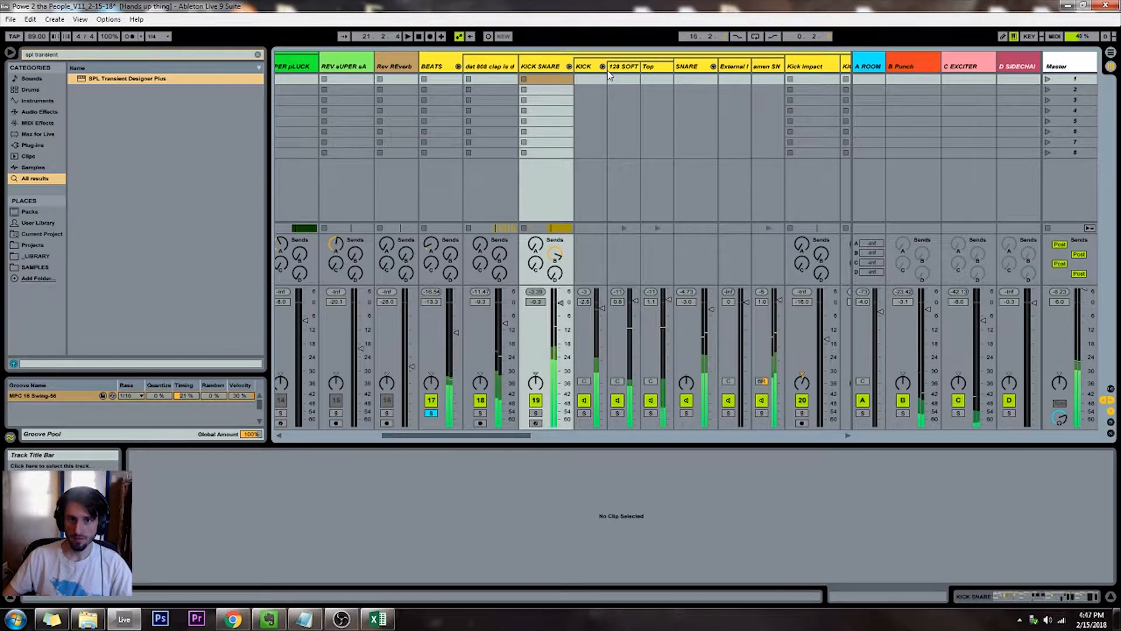
left_click_drag(605, 71, 619, 70)
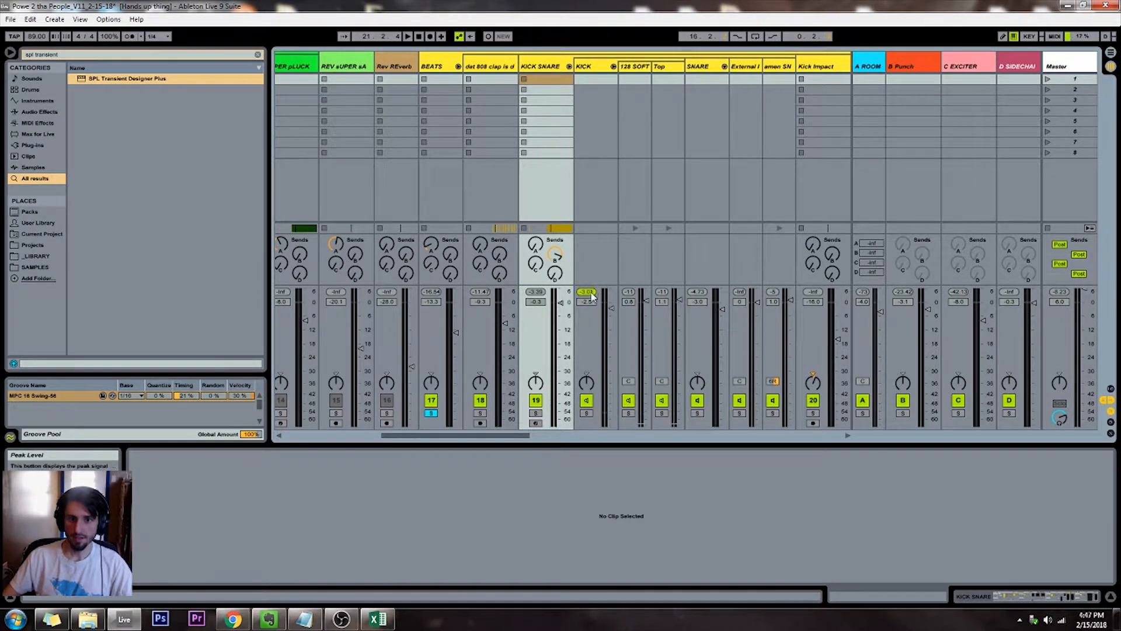
Set the Master volume to 0 dB and raise the KICK chain's volume to 0 dB while the drop plays
key("space")
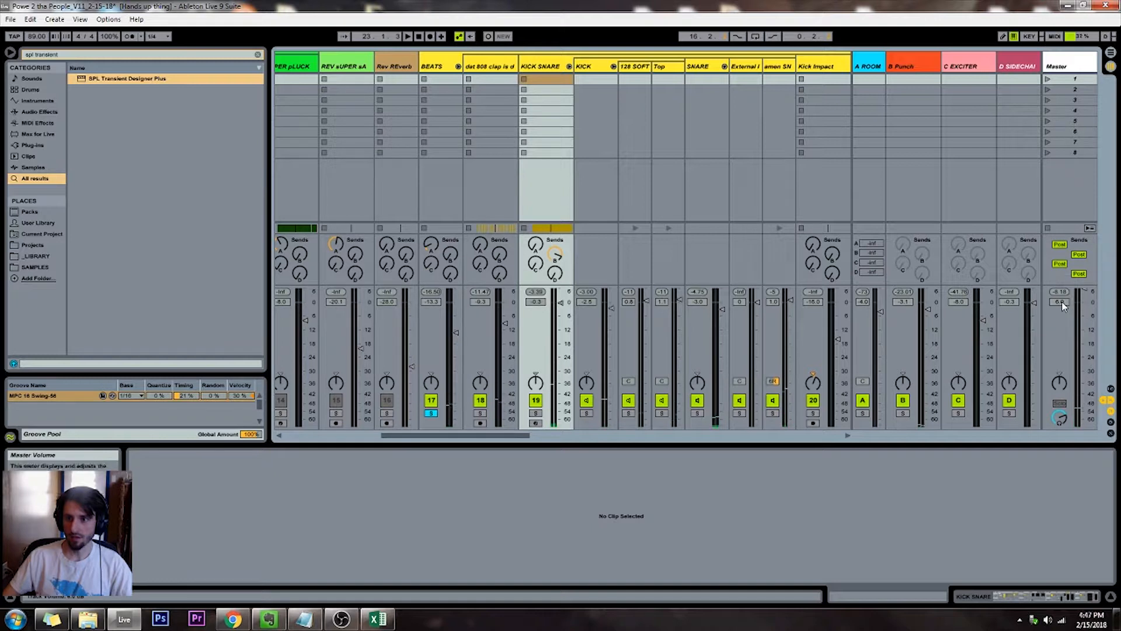
key("Return")
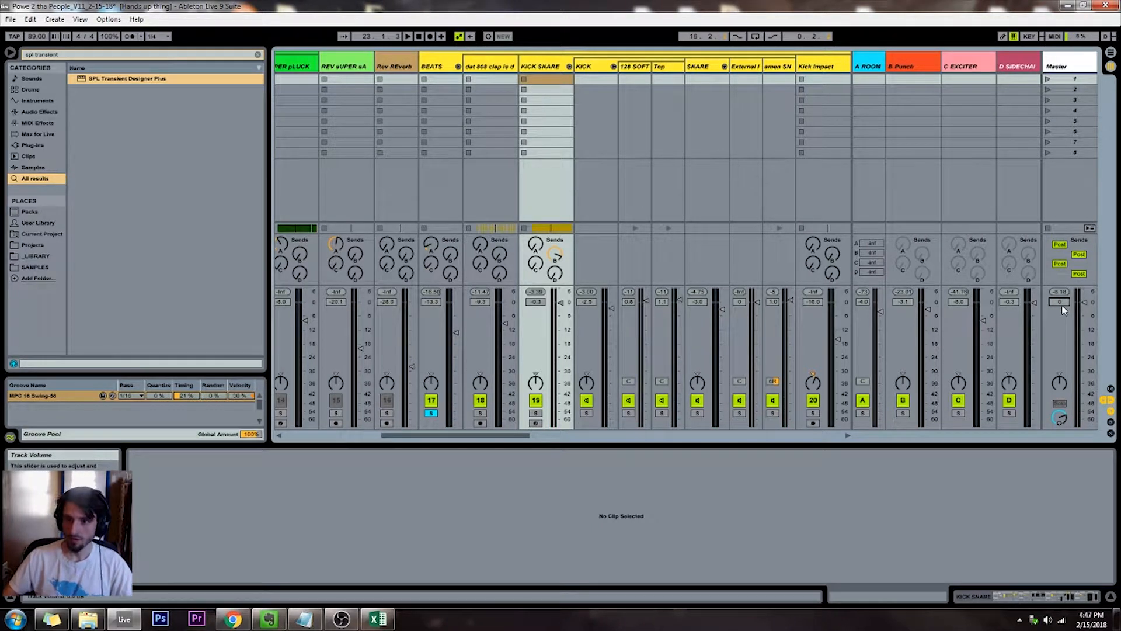
key("space")
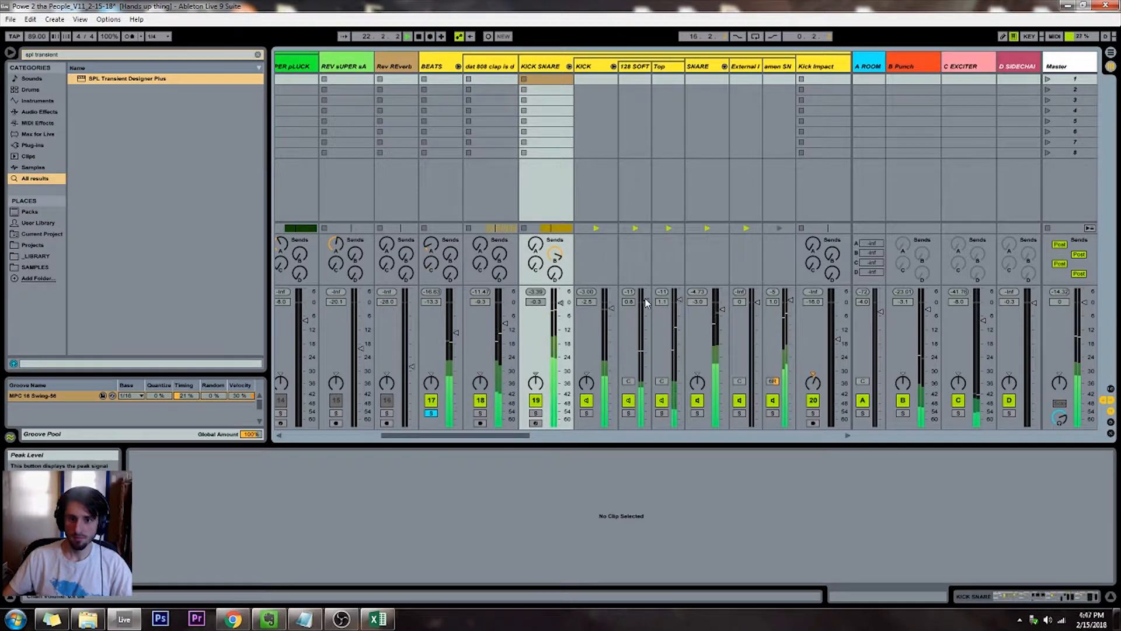
left_click_drag(611, 308, 611, 300)
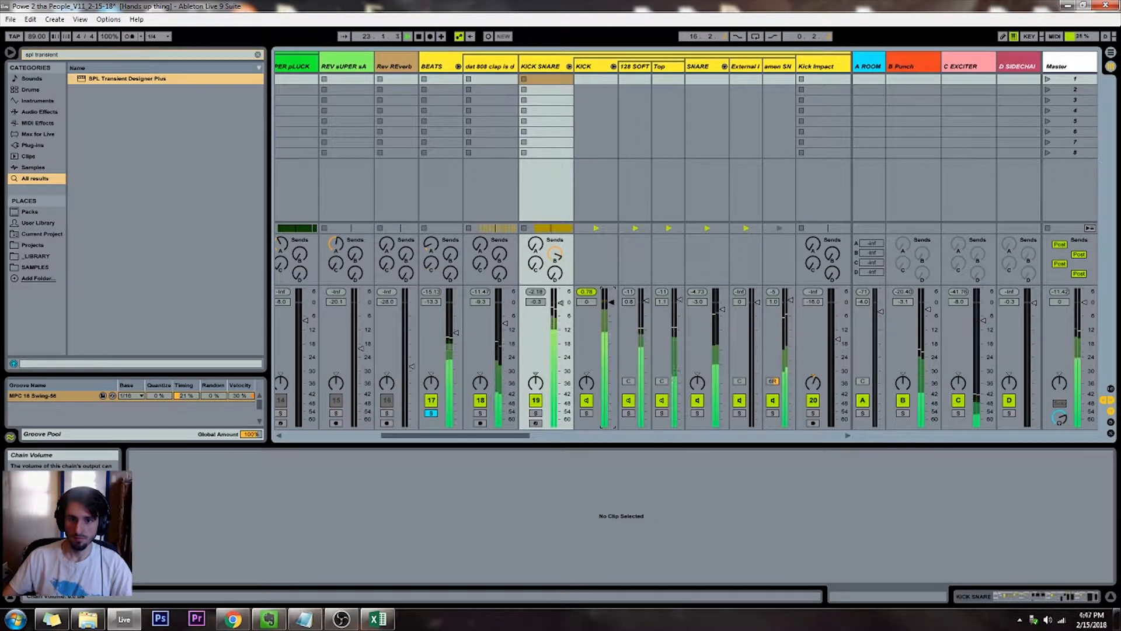
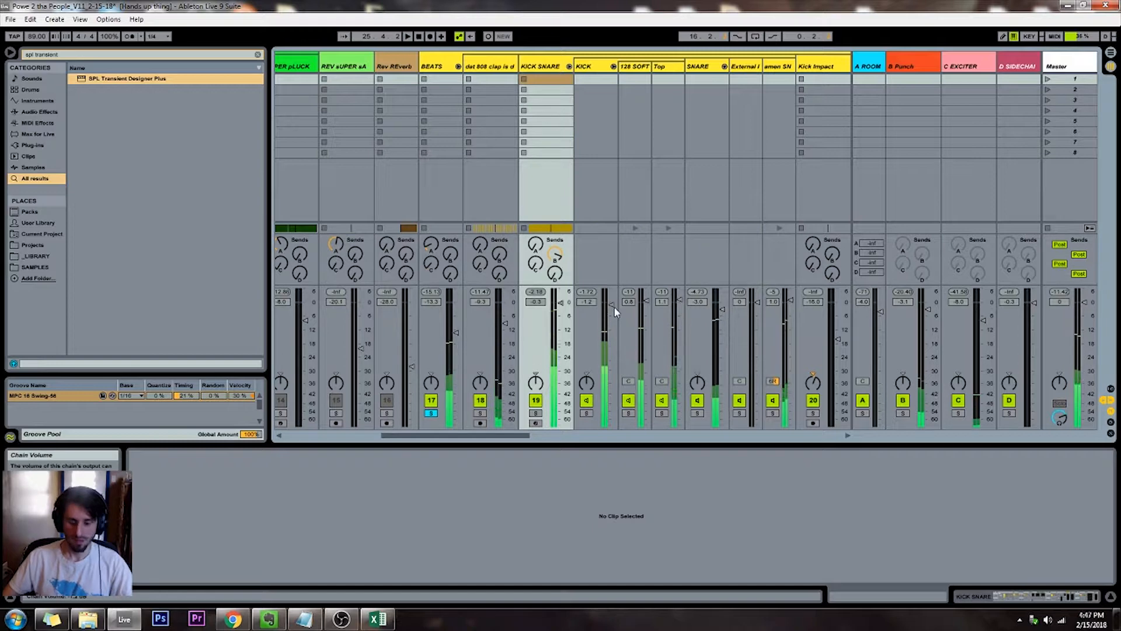
Return to the arrangement and look through the tracks from the BEATS group down to the impact and sweep effects
key("shift+Tab")
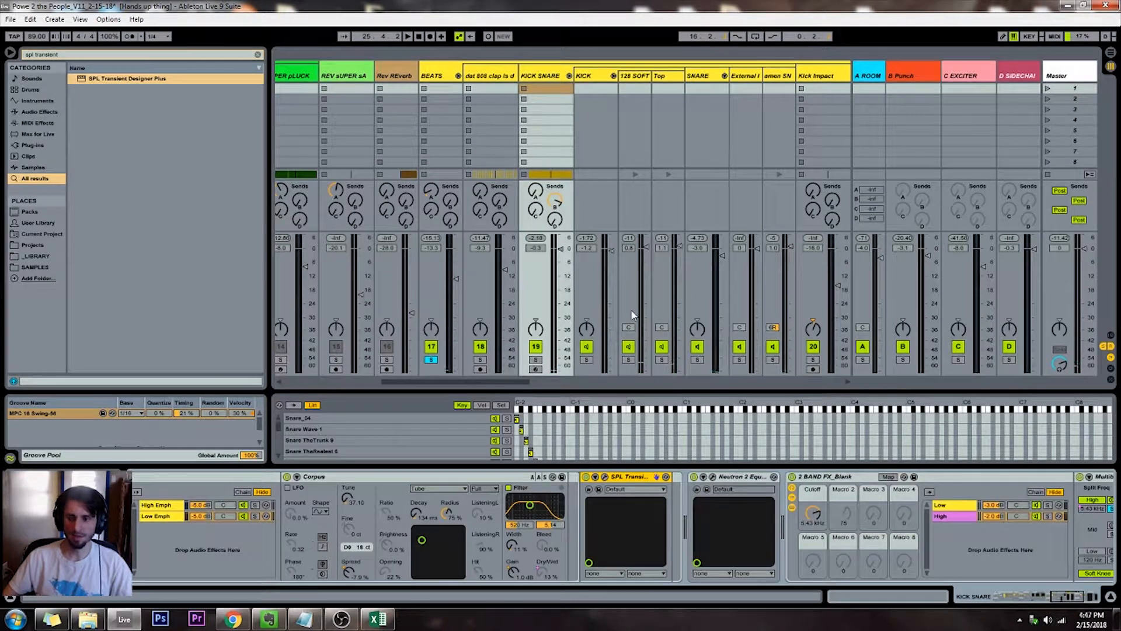
key("Tab")
key("Tab")
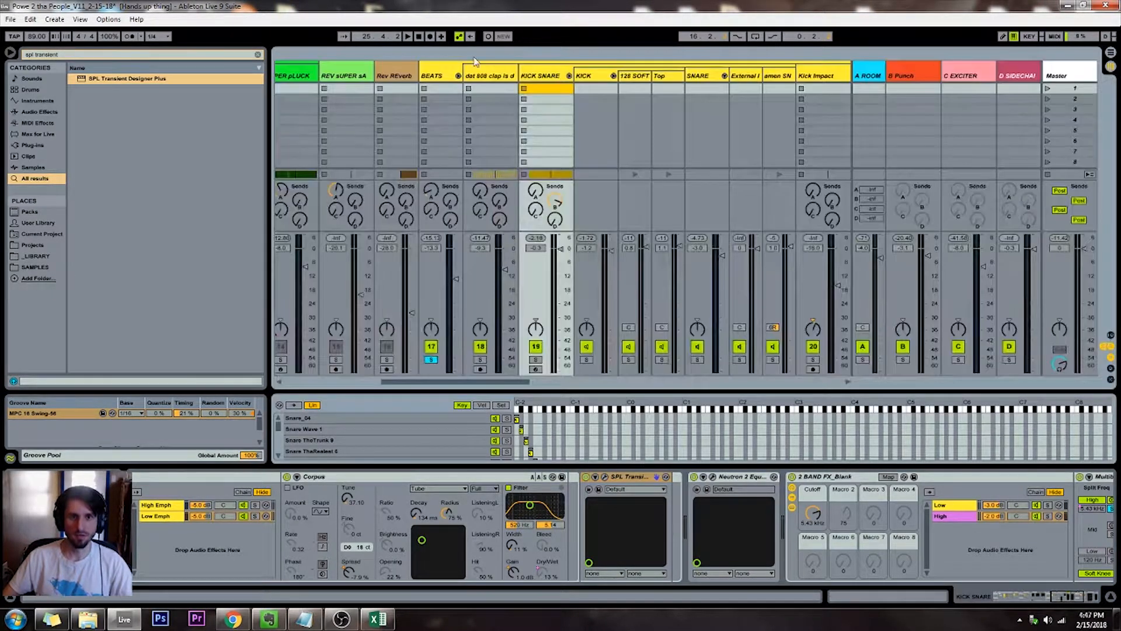
key("Tab")
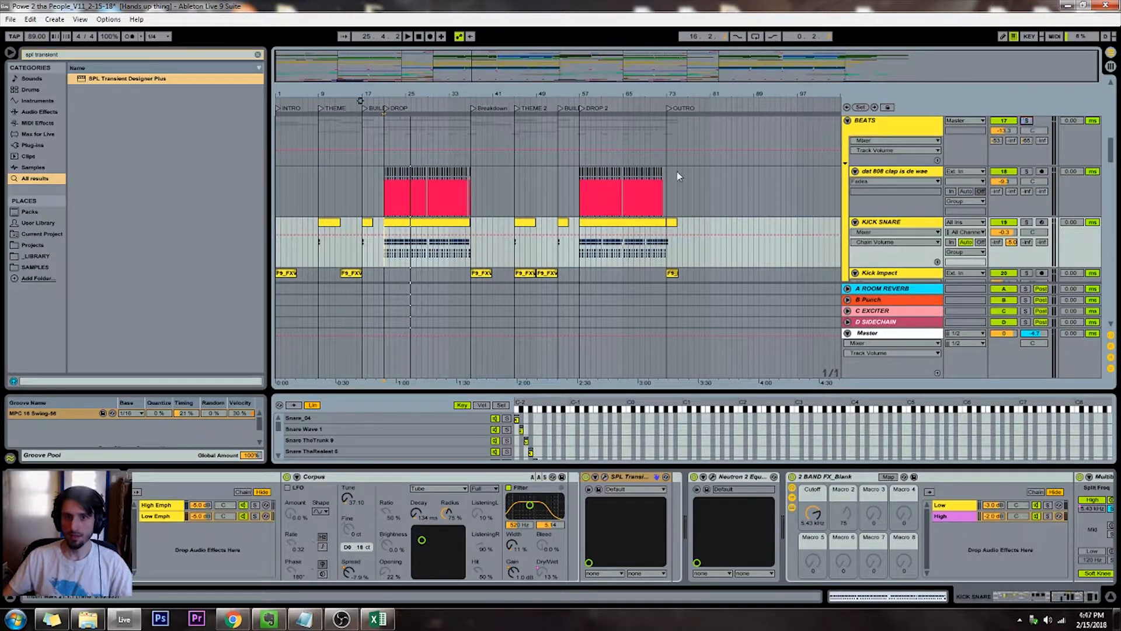
scroll(677, 173, "down", 10)
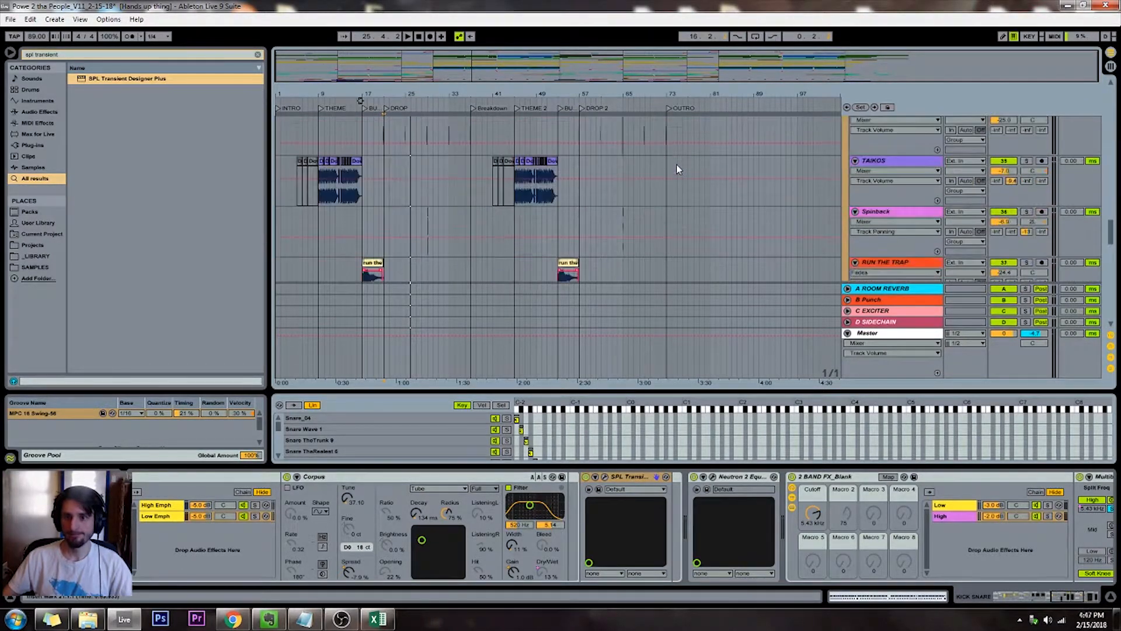
scroll(676, 164, "down", 10)
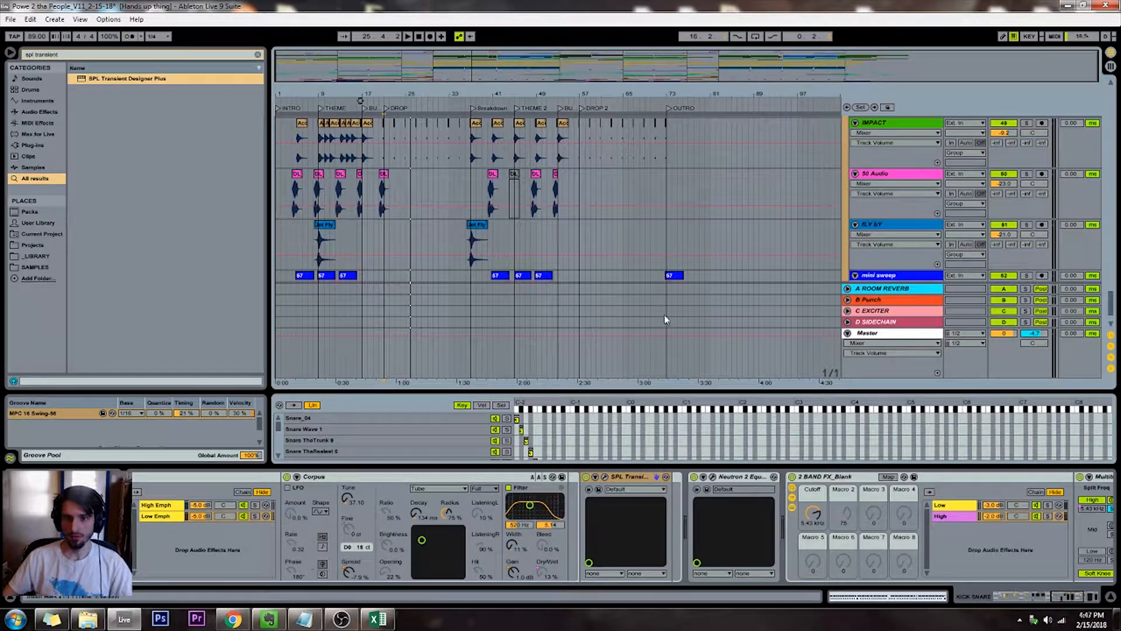
scroll(657, 292, "down", 10)
scroll(655, 290, "up", 12)
scroll(653, 285, "up", 5)
scroll(653, 286, "down", 3)
Select the LEADS group's Get Far Away automation, play the transition into the OUTRO and stop playback
left_click_drag(727, 208, 368, 200)
left_click(362, 201)
scroll(364, 193, "up", 1)
scroll(364, 198, "up", 15)
left_click_drag(514, 349, 666, 187)
left_click(658, 188)
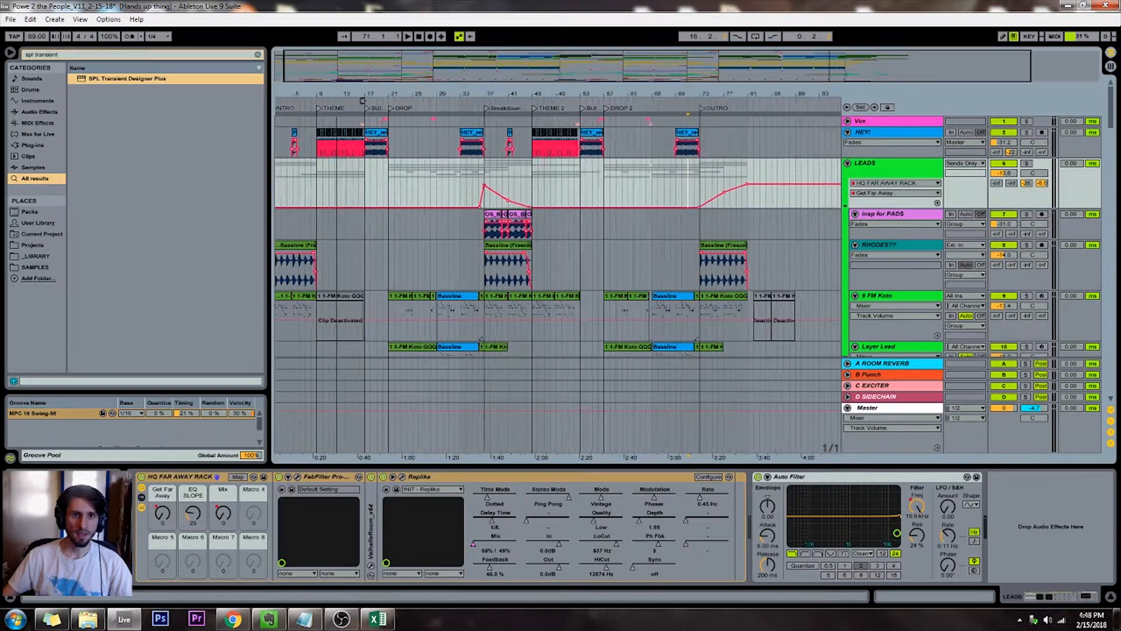
left_click(419, 37)
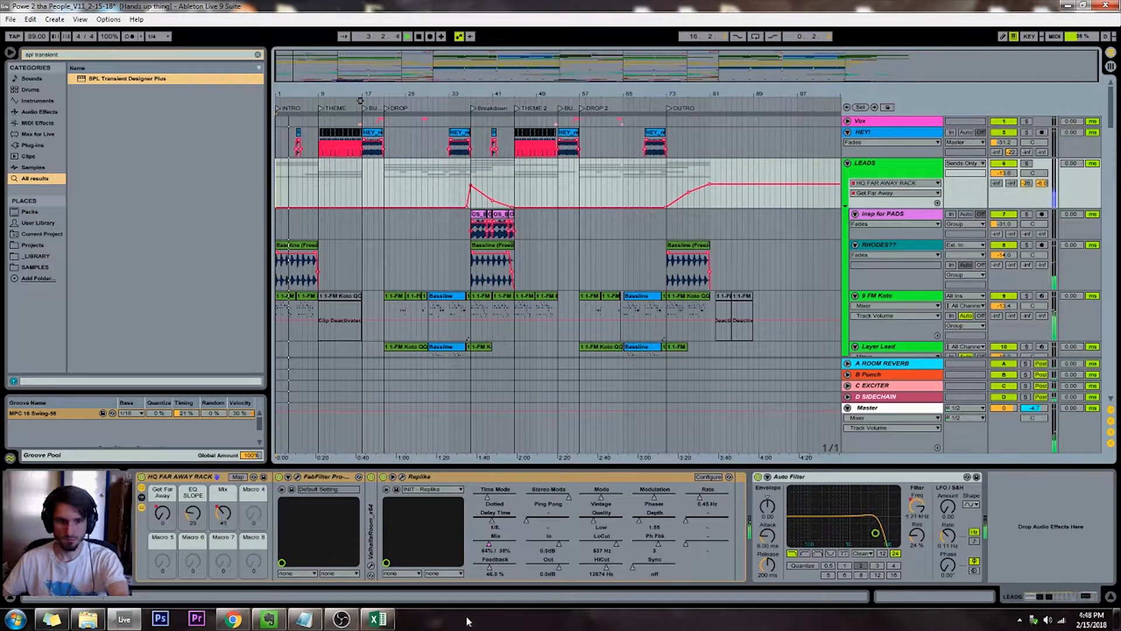
Switch to OBS, raise the Desktop Audio level to 0.0 dB and return to Ableton Live
left_click(341, 619)
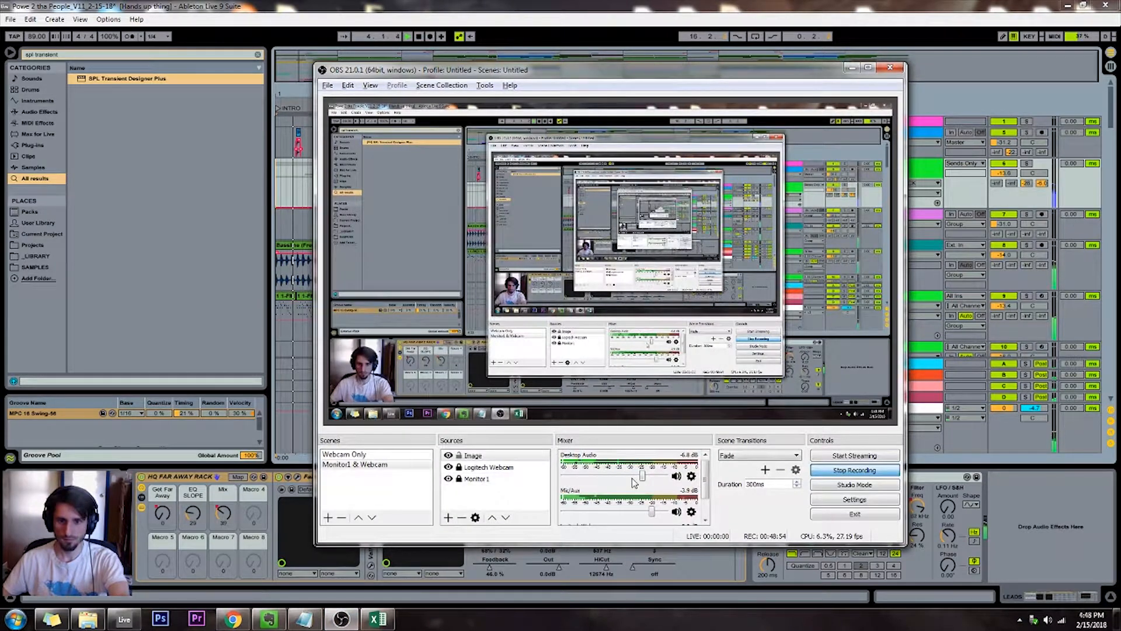
left_click_drag(643, 477, 659, 479)
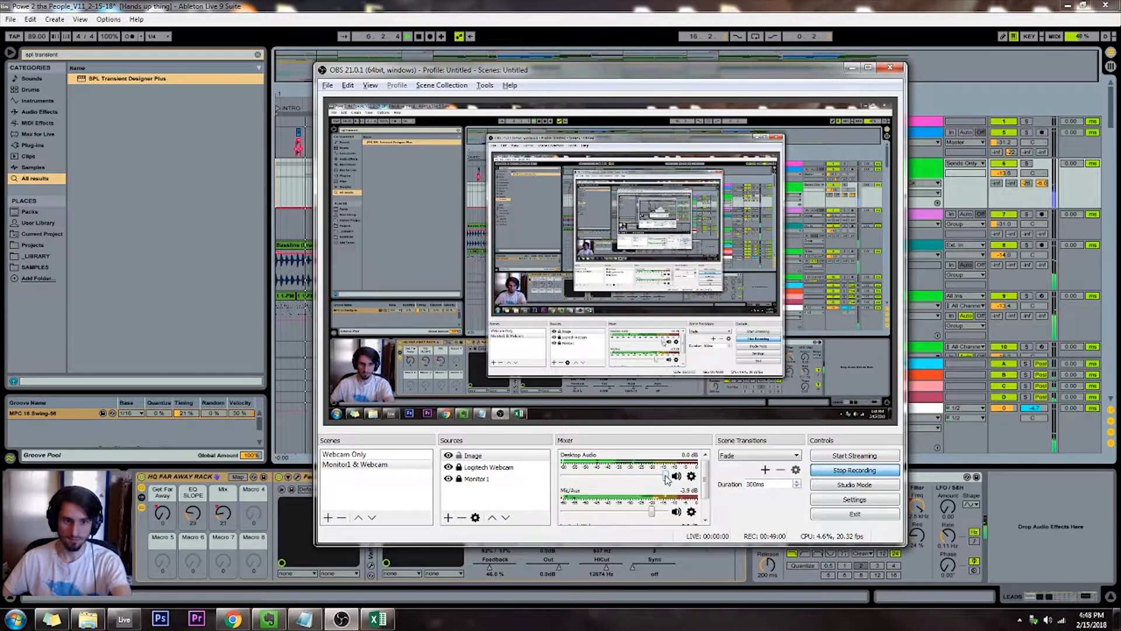
left_click(572, 5)
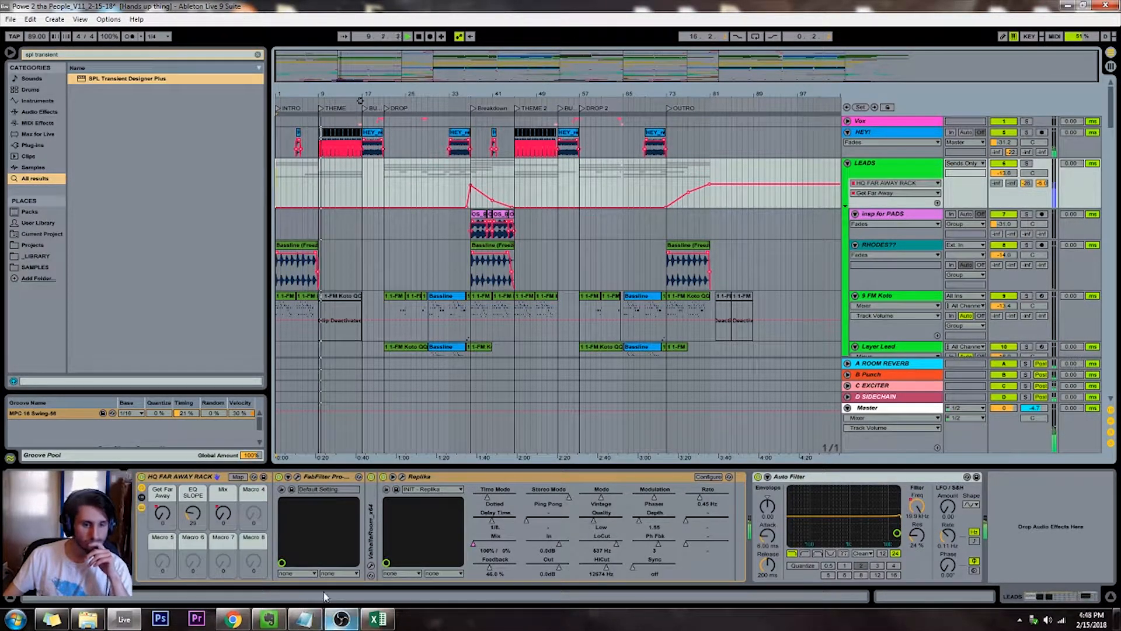
Find the 47 Audio track at the THEME section during playback and pull a low band of its EQ Eight down
left_click(318, 379)
scroll(318, 384, "down", 10)
scroll(318, 382, "down", 10)
left_click(317, 314)
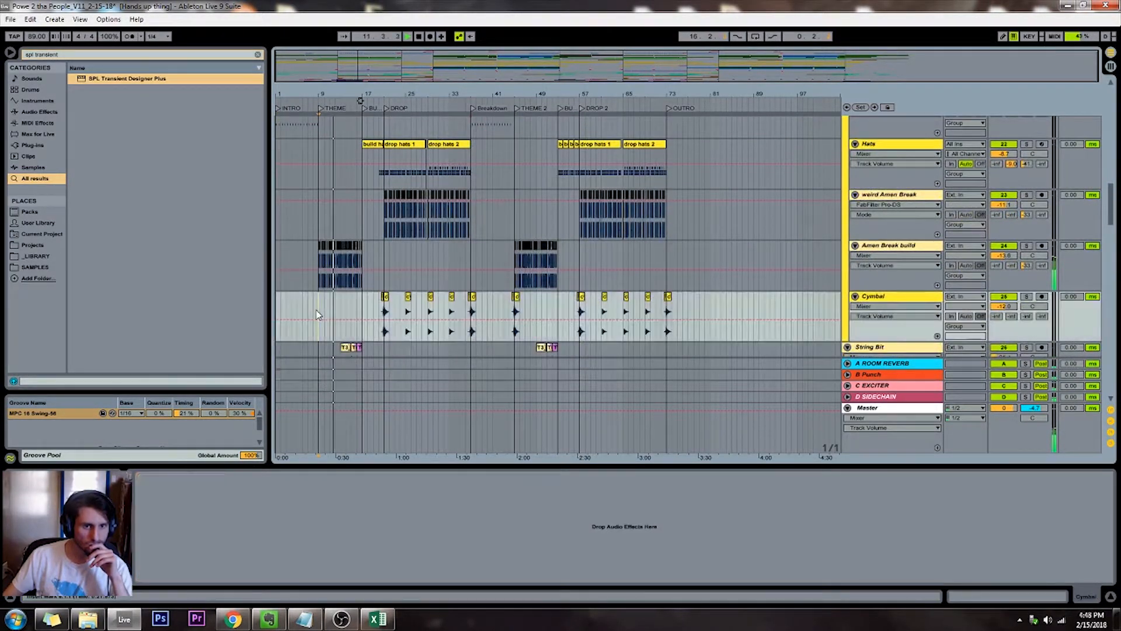
scroll(317, 315, "up", 5)
scroll(317, 314, "down", 10)
scroll(317, 314, "down", 15)
scroll(317, 314, "down", 6)
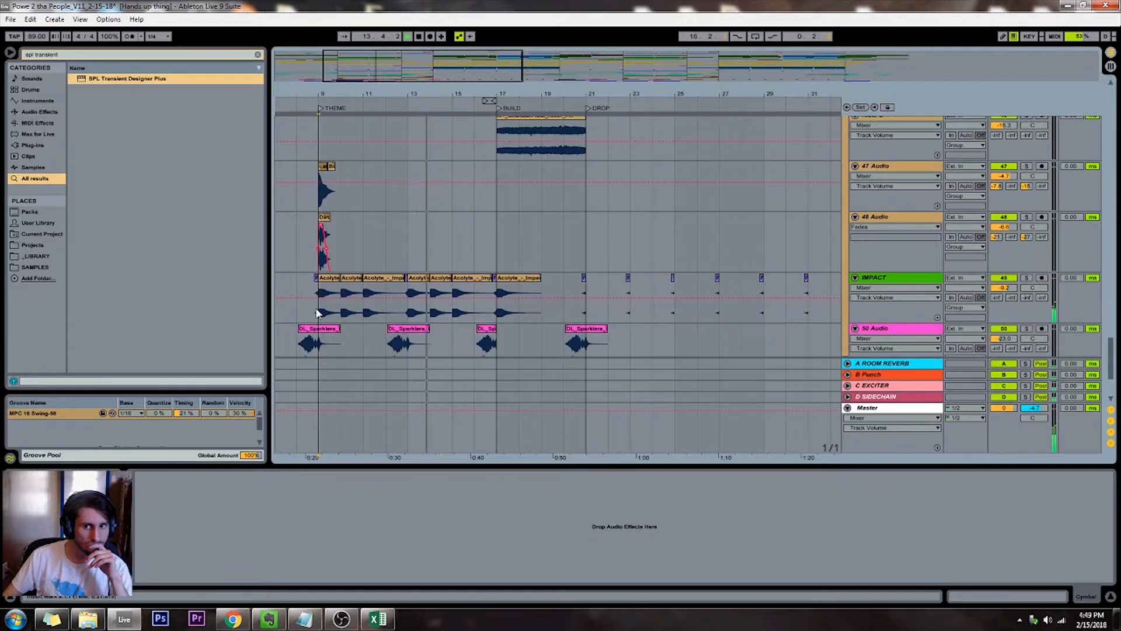
left_click(864, 167)
left_click_drag(262, 519, 233, 536)
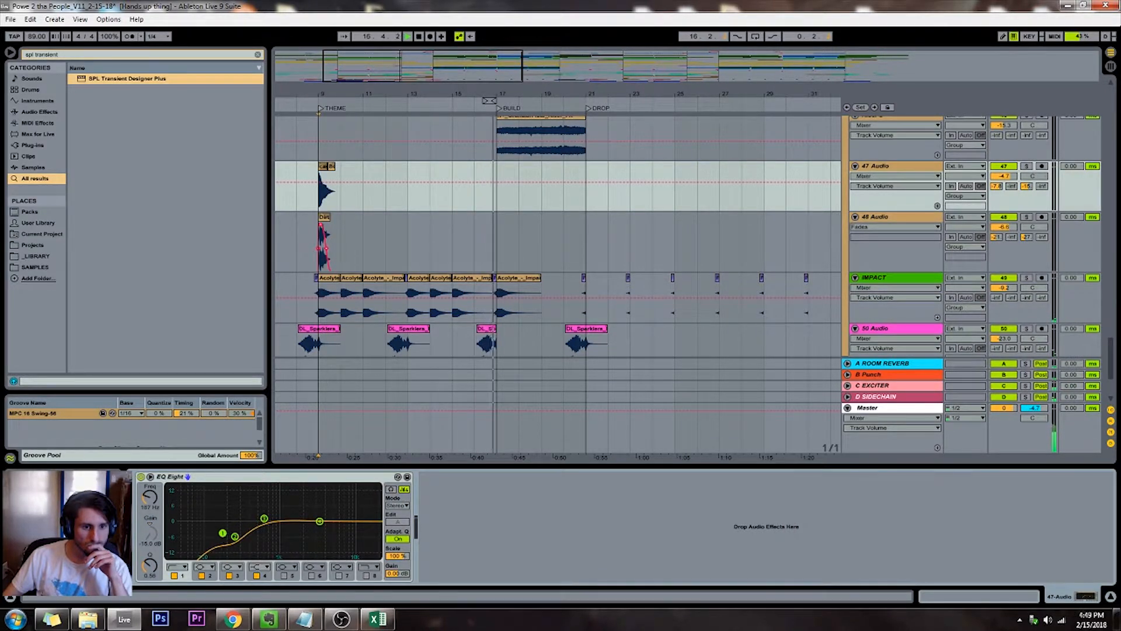
Add a fade-in to the Riser 2 clip at BUILD and copy that clip over the one at BUILD 2
left_click_drag(506, 95, 522, 47)
scroll(614, 194, "up", 2)
scroll(614, 194, "up", 1)
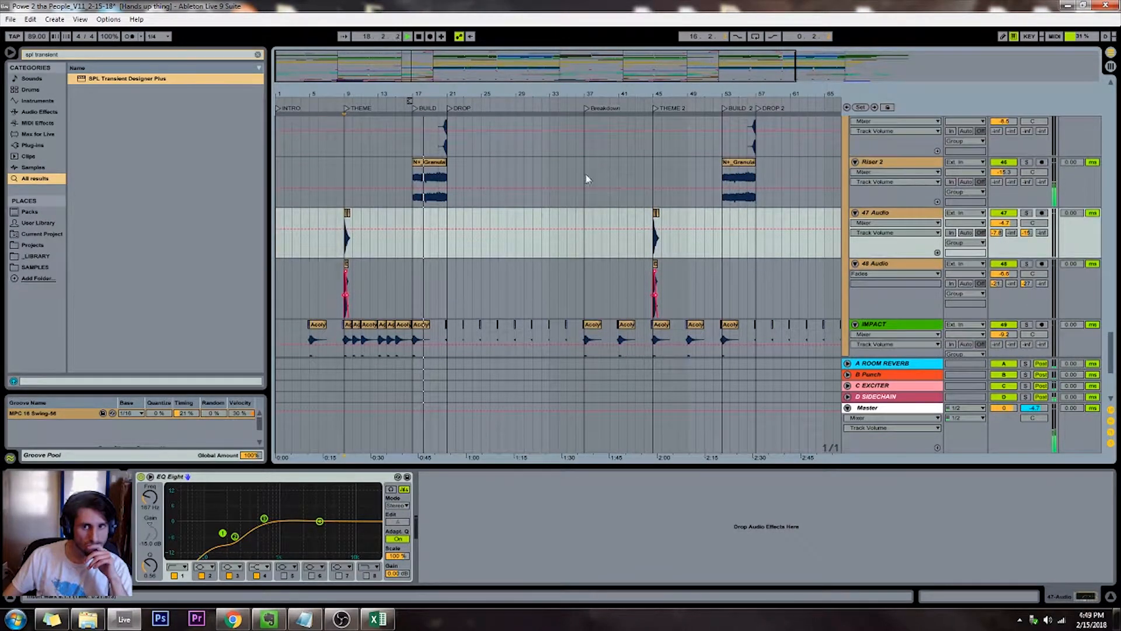
left_click(419, 166)
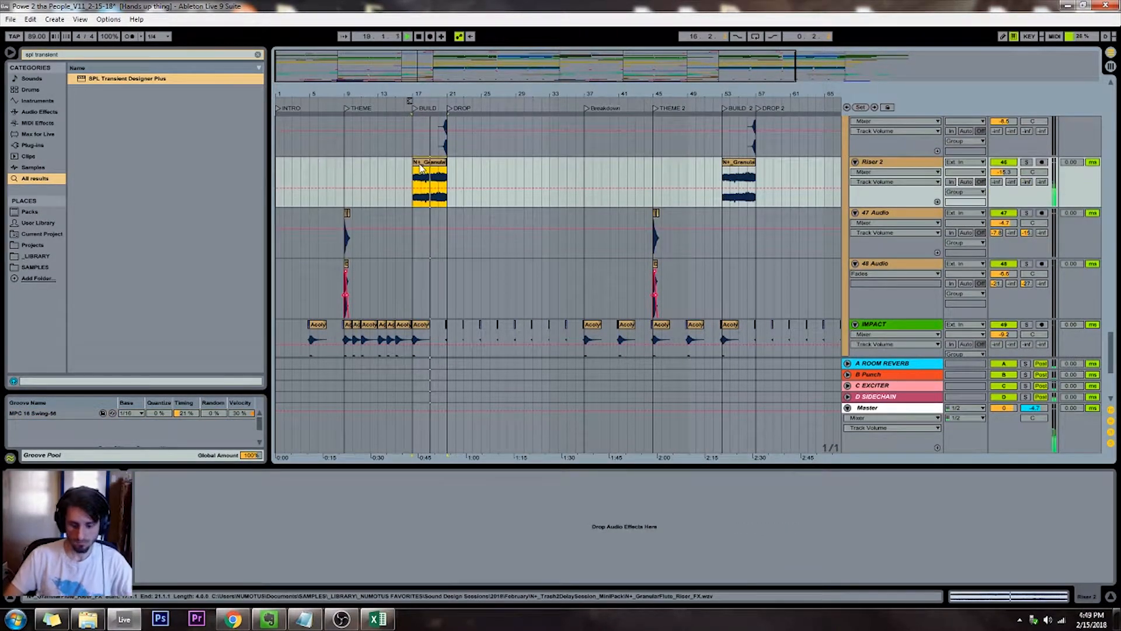
left_click(420, 166)
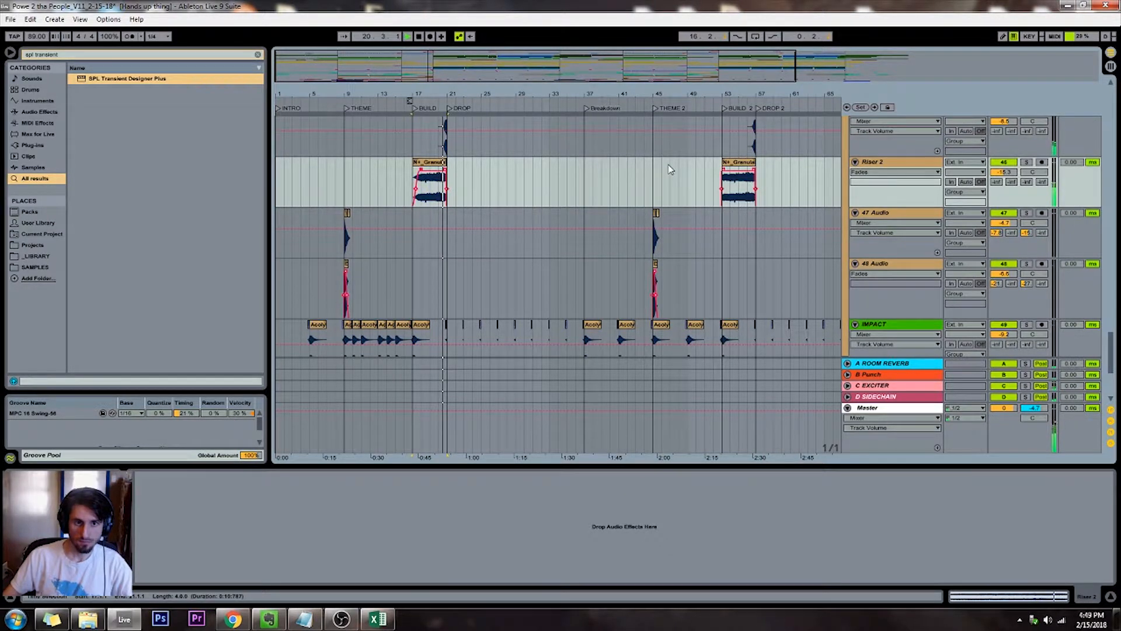
left_click_drag(428, 162, 736, 172)
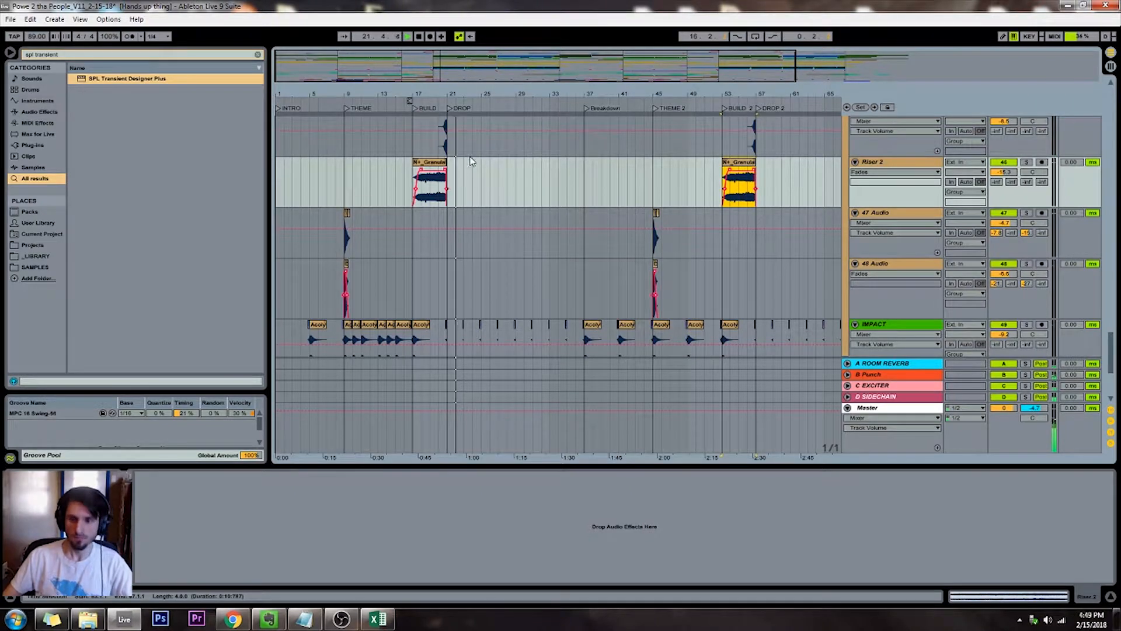
Select the SNARE chain in the Session mixer, search the browser for "pro-q" and add FabFilter Pro-Q 2 to the chain
scroll(494, 161, "up", 10)
scroll(494, 161, "up", 10)
key("Tab")
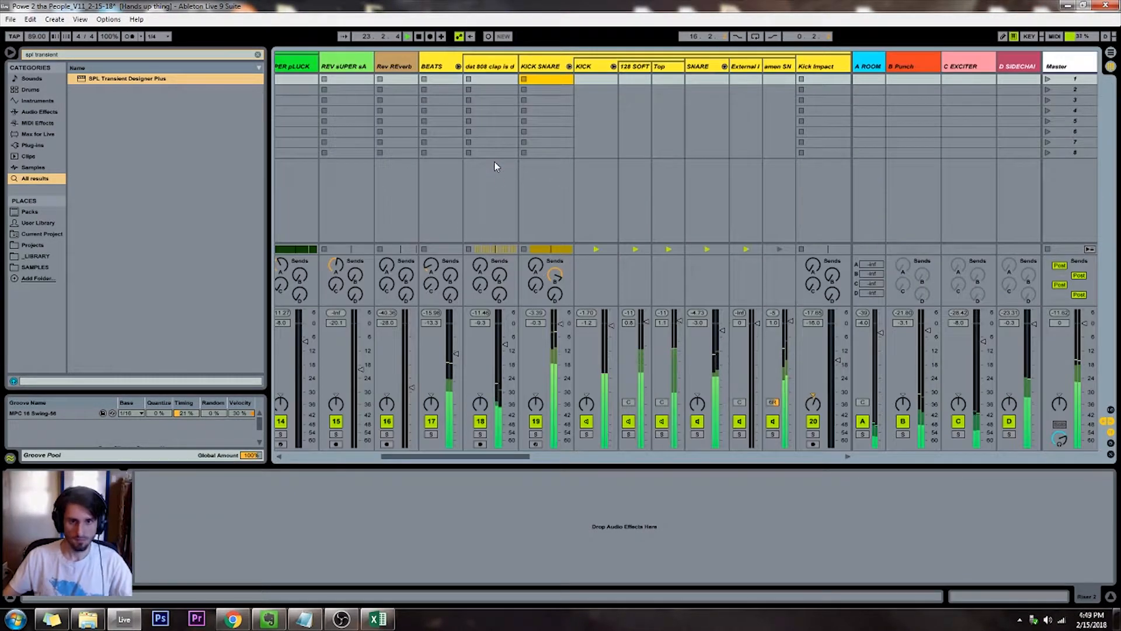
left_click(700, 66)
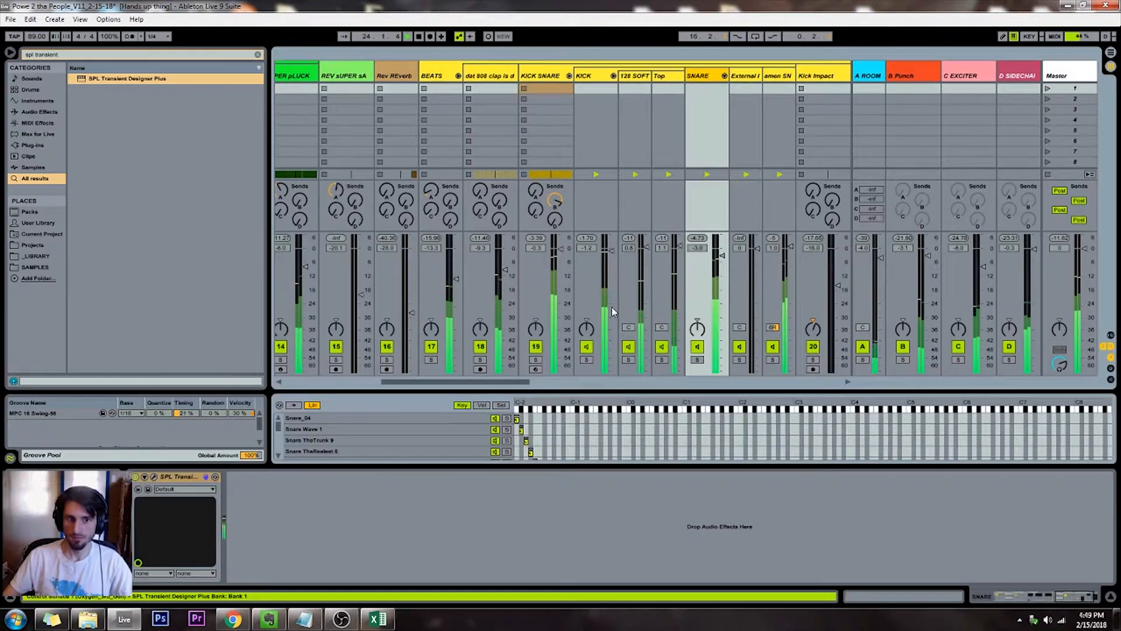
left_click_drag(61, 54, 36, 54)
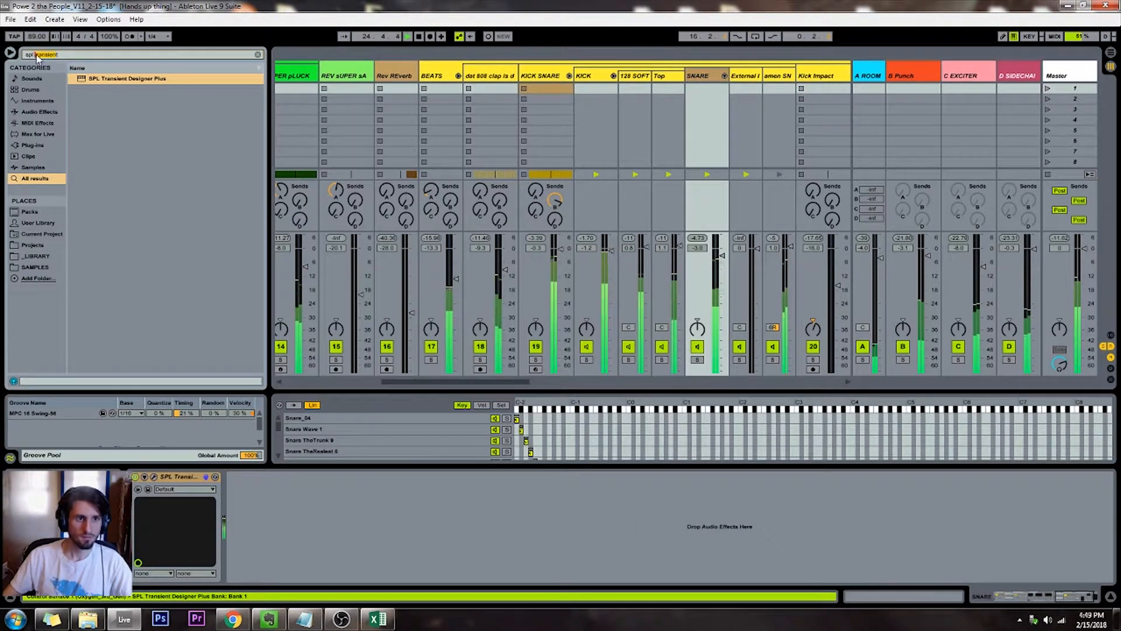
key("ctrl+a")
key("BackSpace")
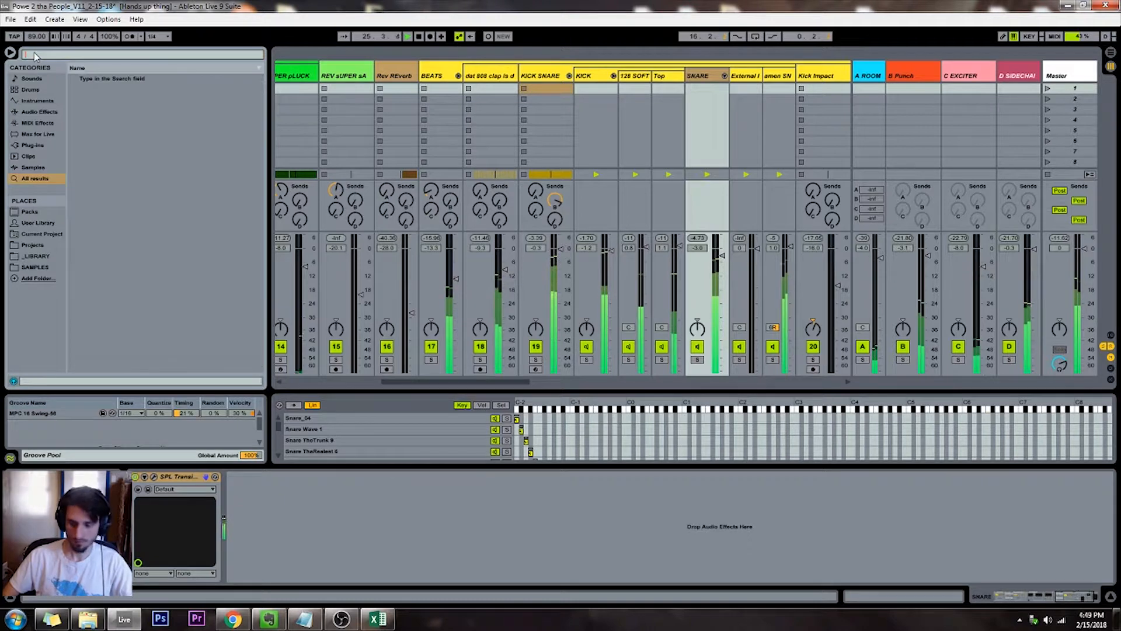
type("pro-q")
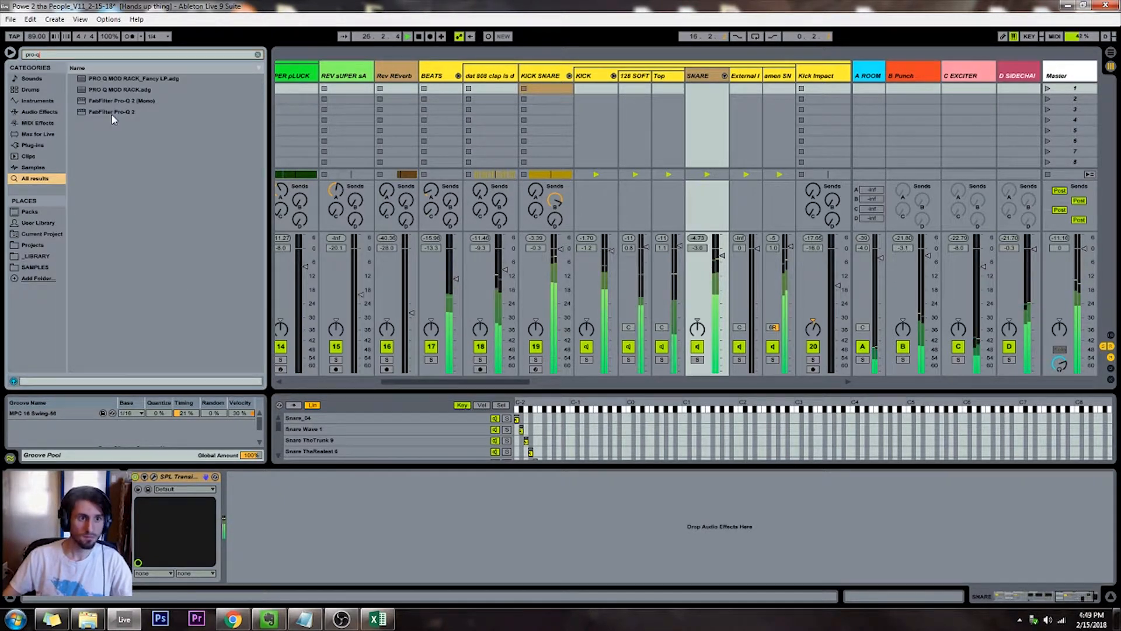
double_click(112, 114)
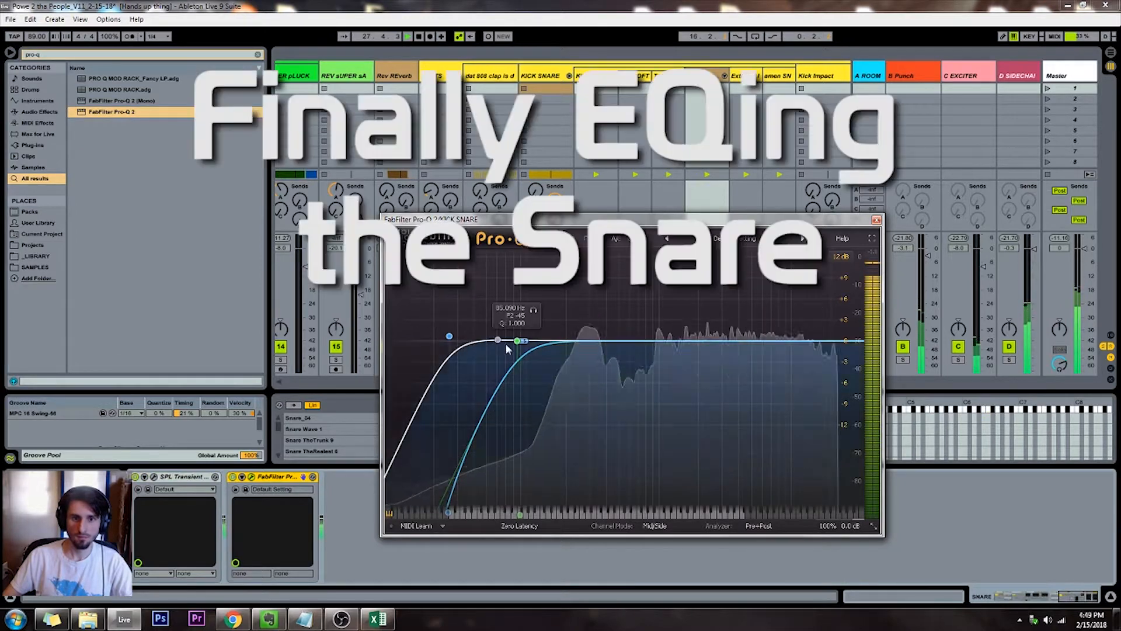
Shape the snare in Pro-Q 2 with a low cut near 247 Hz, a small bell boost just above it and a high cut
left_click_drag(521, 342, 599, 322)
left_click_drag(449, 337, 574, 333)
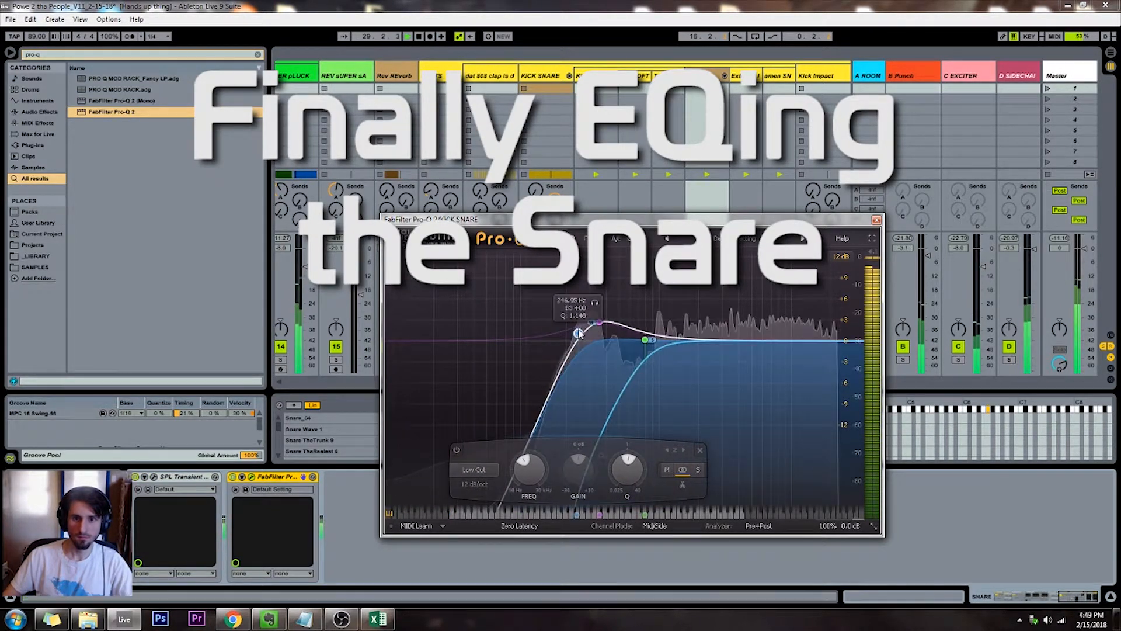
mouse_move(801, 340)
left_mouse_down()
mouse_move(808, 331)
mouse_move(791, 323)
mouse_move(773, 330)
mouse_move(833, 358)
mouse_move(823, 341)
left_mouse_up()
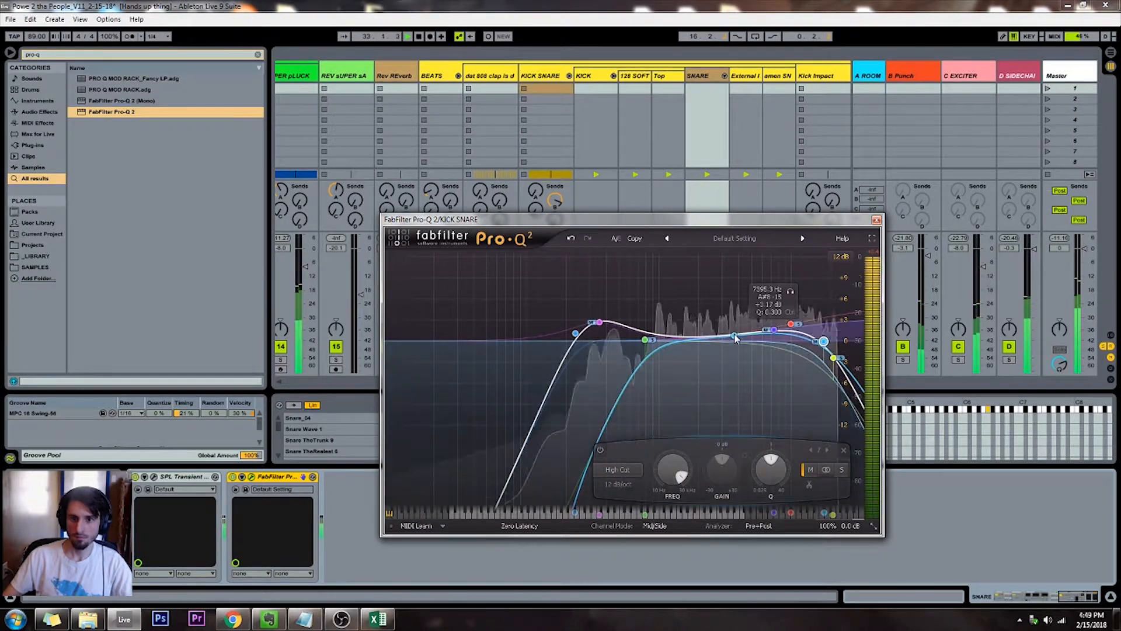
Adjust the snare's high shelf near 7.4 kHz and add a bell boost of about 4.17 dB near 2.4 kHz
left_click(783, 335)
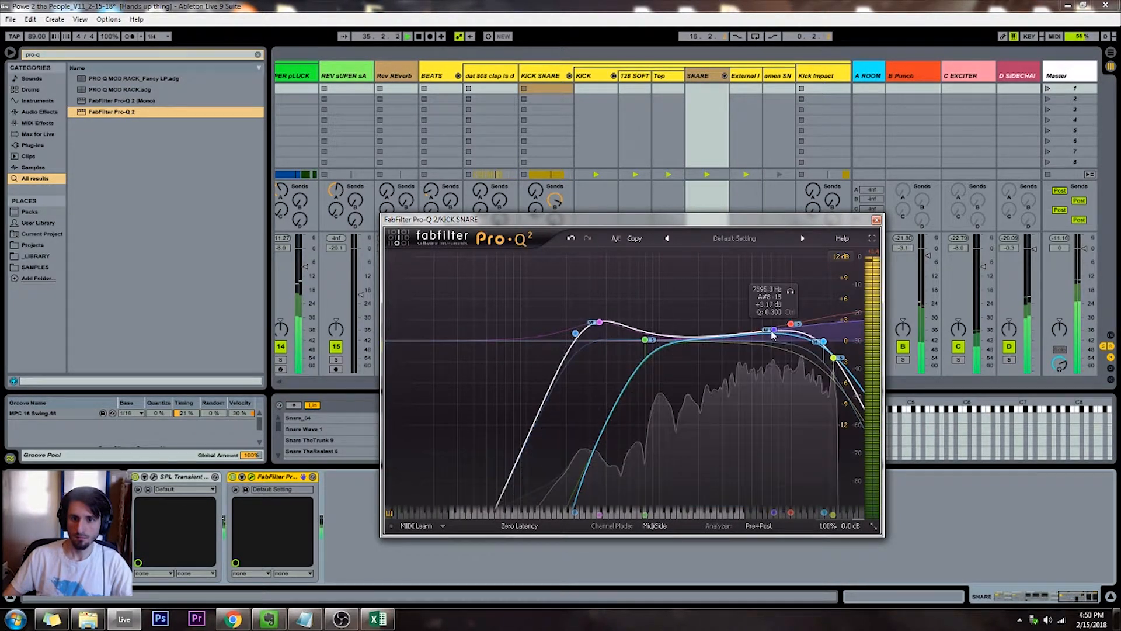
left_click(773, 333)
left_click(707, 337)
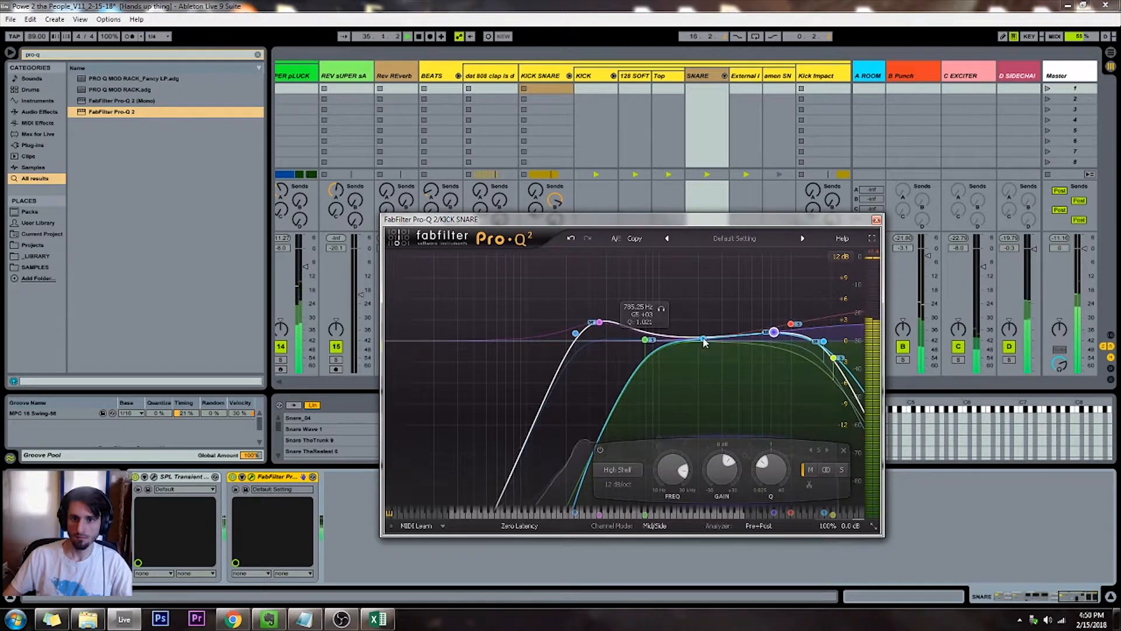
left_click_drag(707, 339, 709, 311)
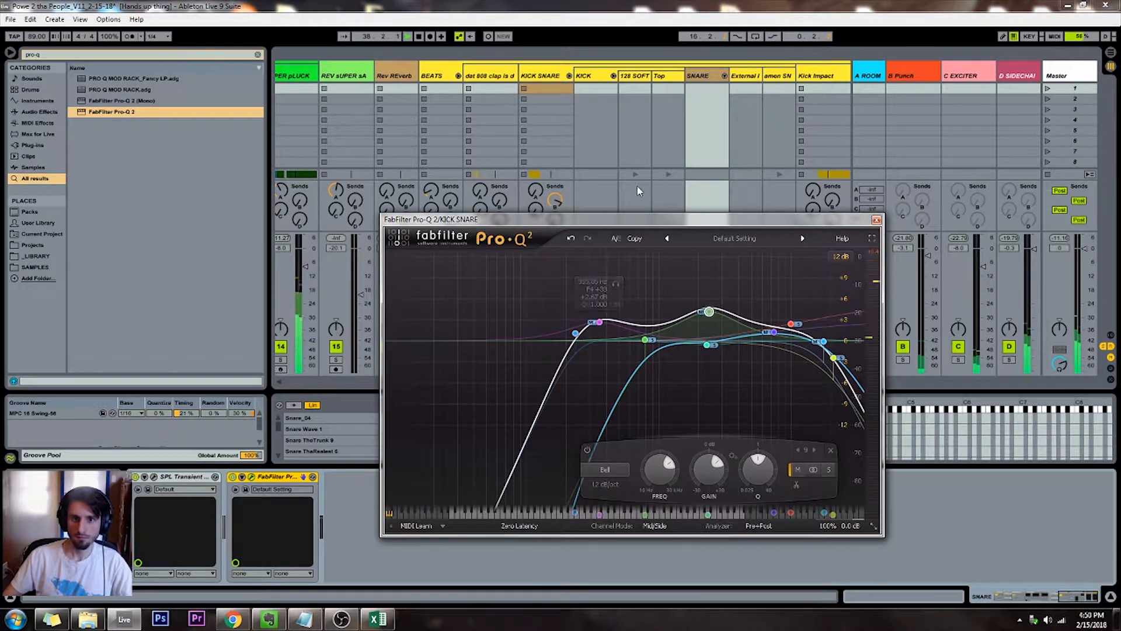
Return to the arrangement and retune the snare's upper-mid bell to about 3.56 kHz, +2.25 dB, with a narrower Q of about 4.1
key("Tab")
left_click_drag(565, 77, 565, 63)
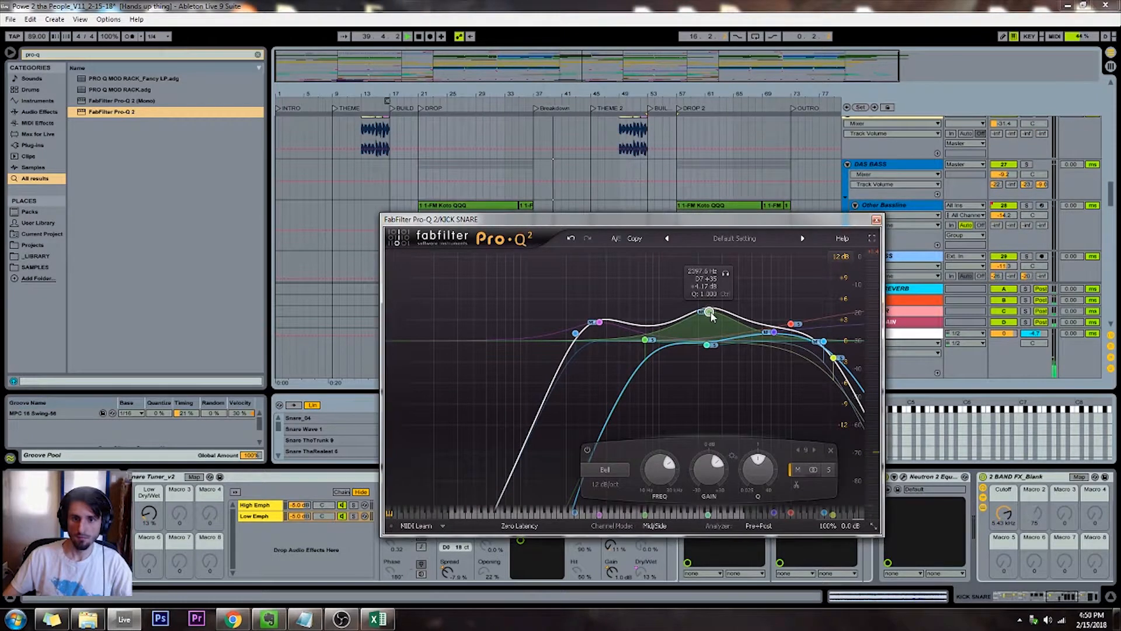
scroll(708, 312, "up", 5)
left_click_drag(712, 317, 733, 325)
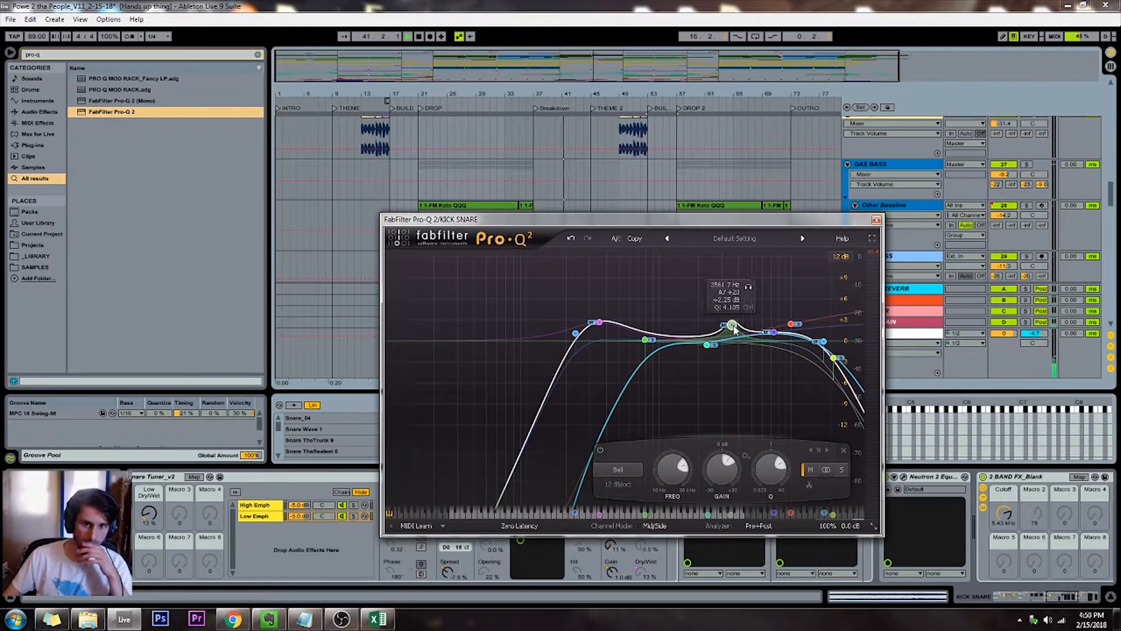
On the 9 FM Koto track near bar 41, end the first clip around 40.4 and start the next clip slightly before bar 41
left_click(567, 145)
scroll(567, 146, "up", 6)
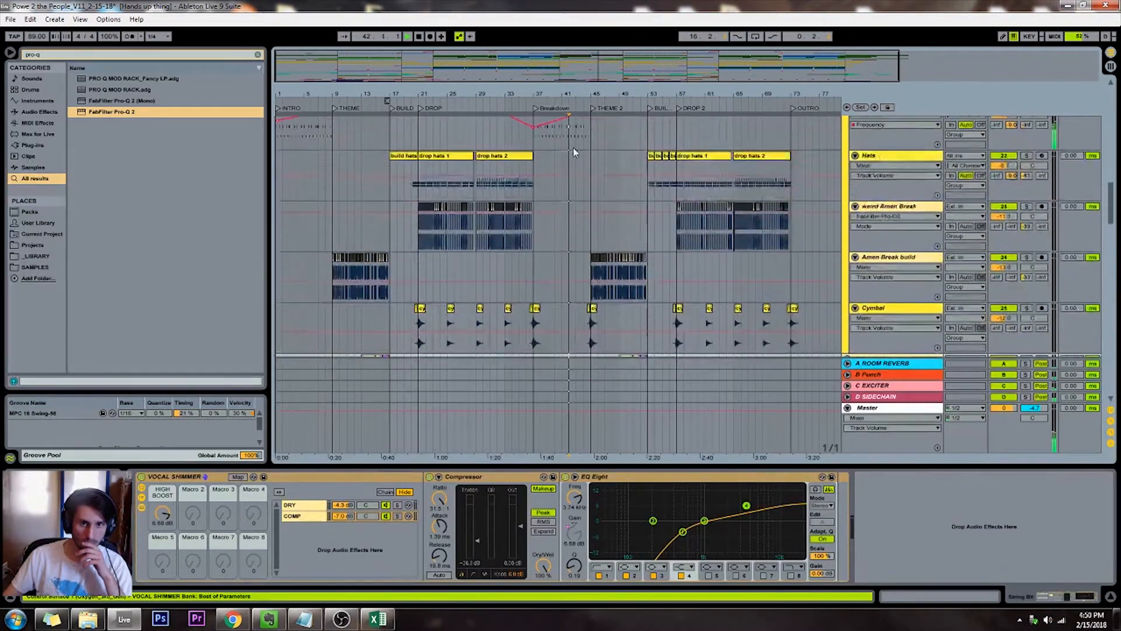
scroll(567, 148, "up", 5)
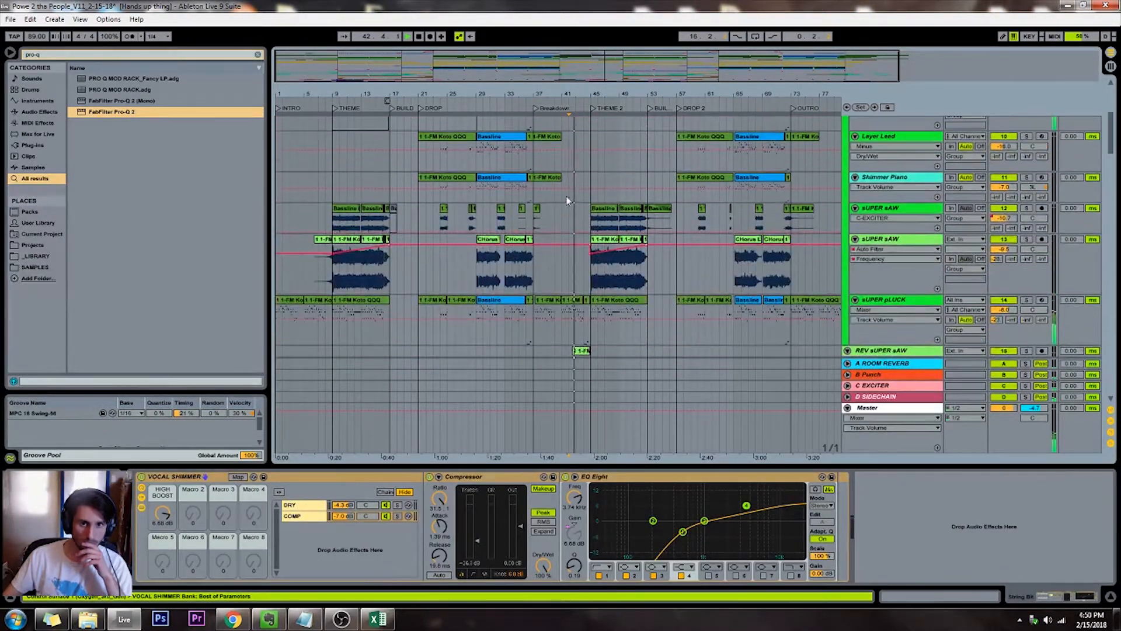
left_click(563, 269)
scroll(563, 269, "up", 15)
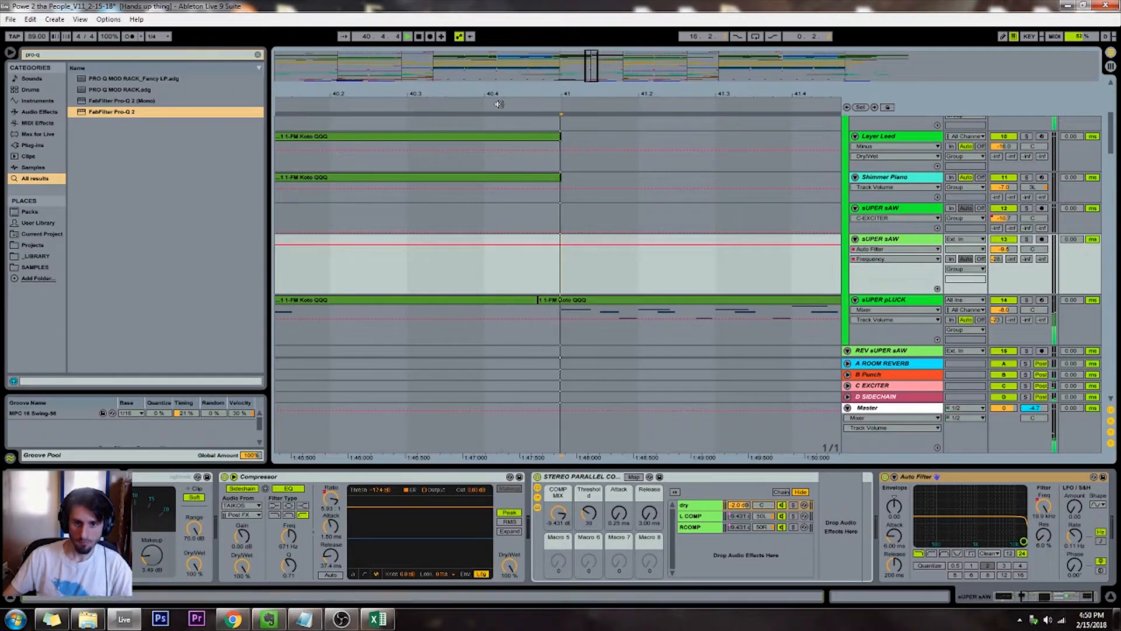
scroll(595, 272, "down", 5)
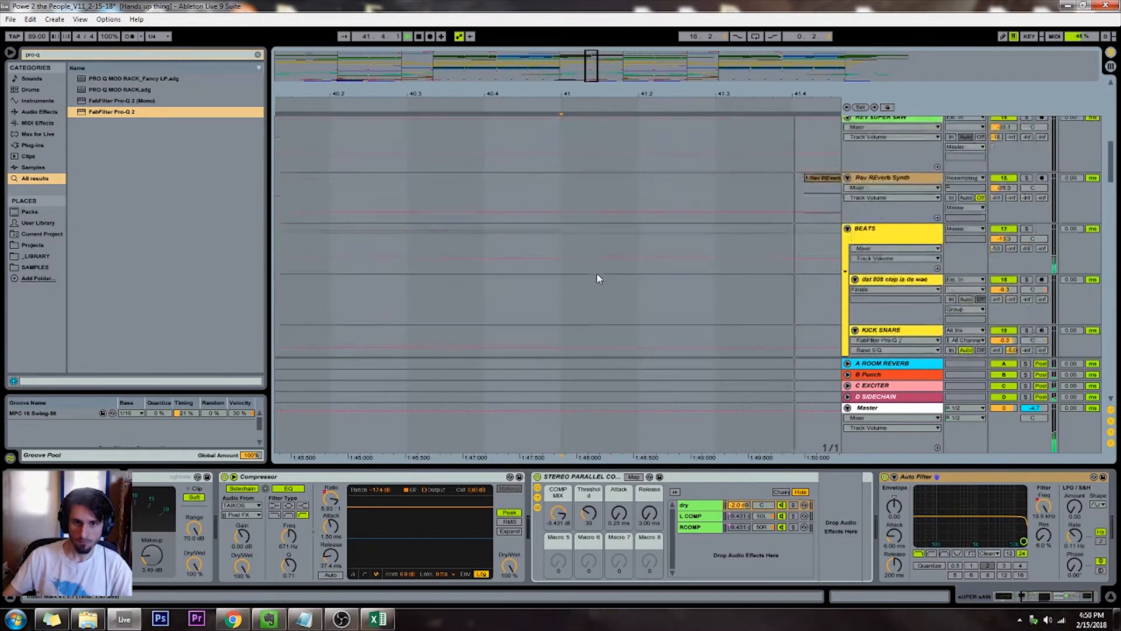
scroll(597, 277, "up", 5)
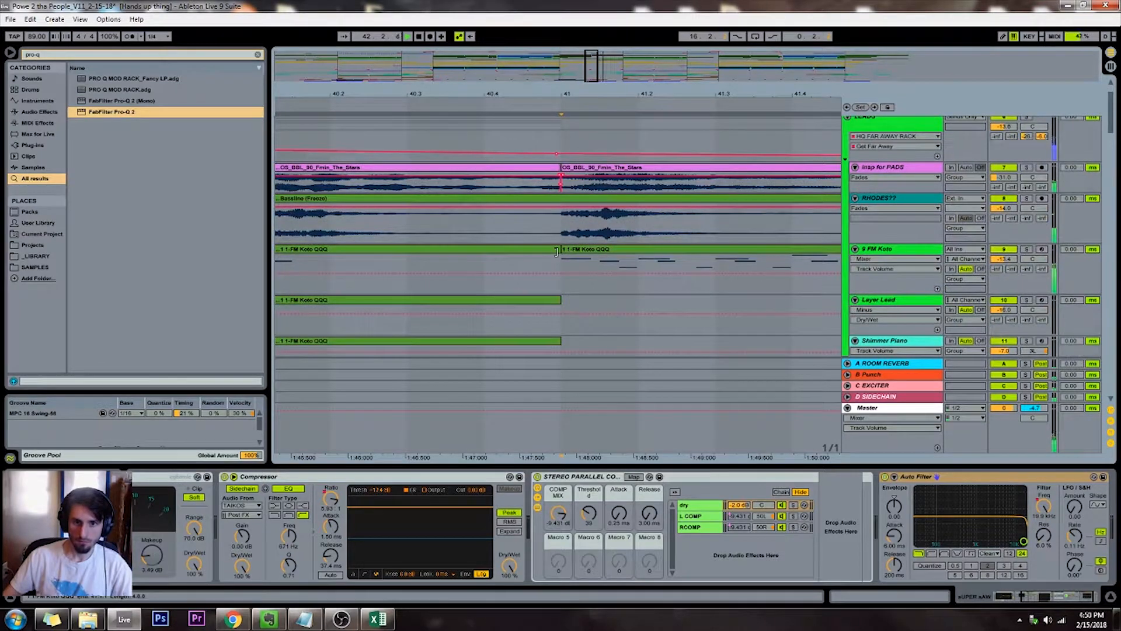
left_click(534, 255)
mouse_move(557, 247)
left_mouse_down()
mouse_move(496, 248)
mouse_move(536, 248)
left_mouse_up()
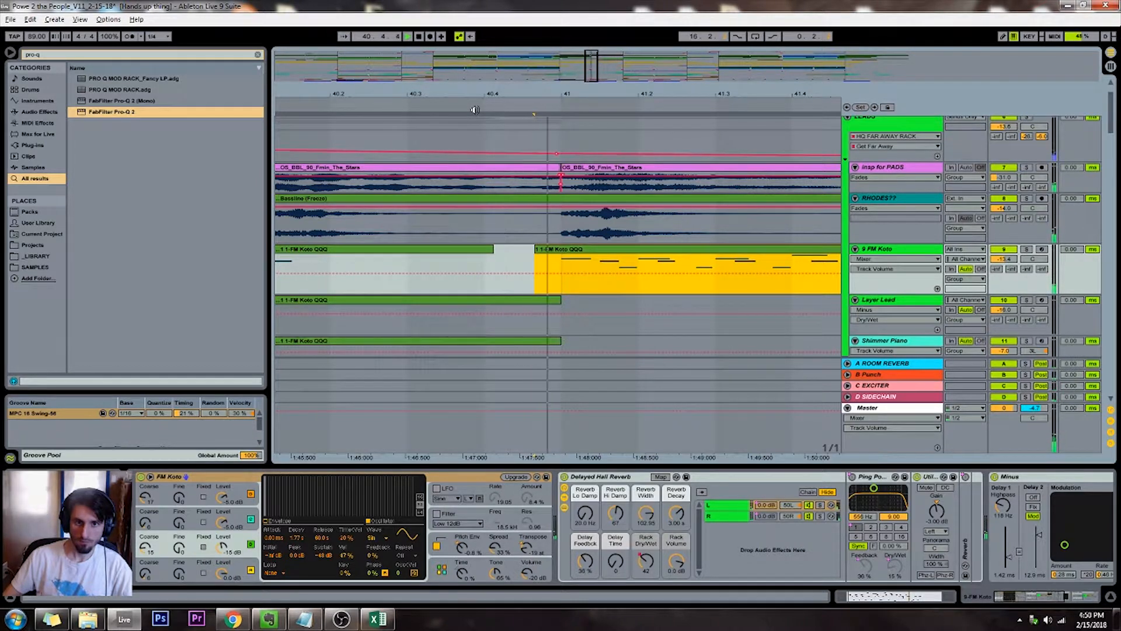
Lower the volume of the 48 Audio impact track that hits at the start of THEME 2
left_click_drag(585, 73, 657, 102)
left_click_drag(588, 72, 601, 76)
scroll(540, 230, "down", 10)
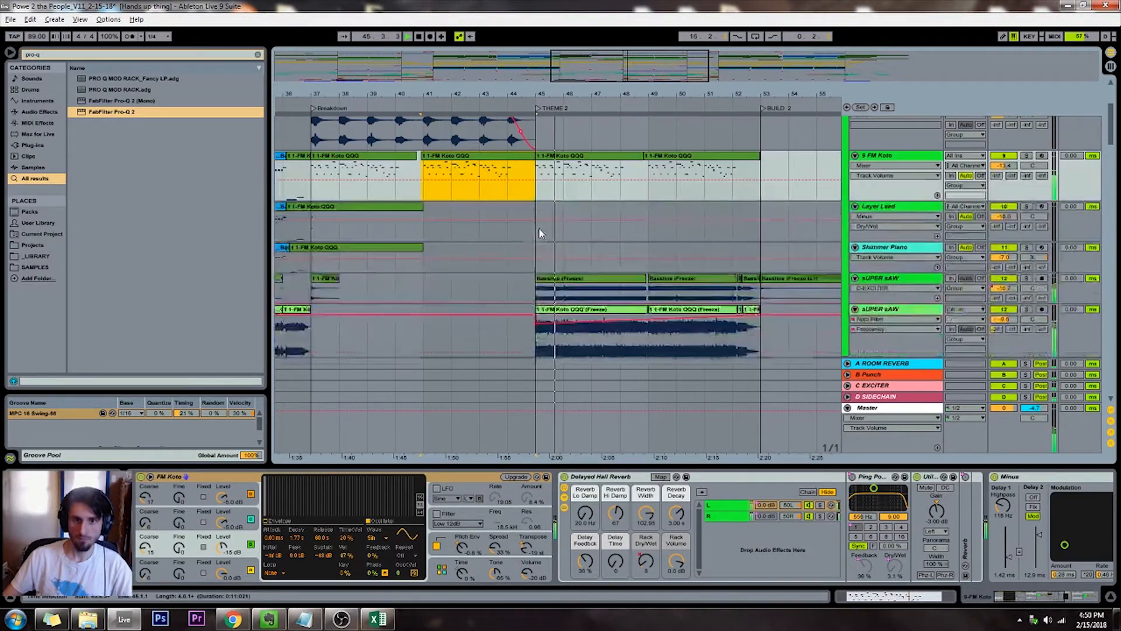
scroll(540, 230, "down", 15)
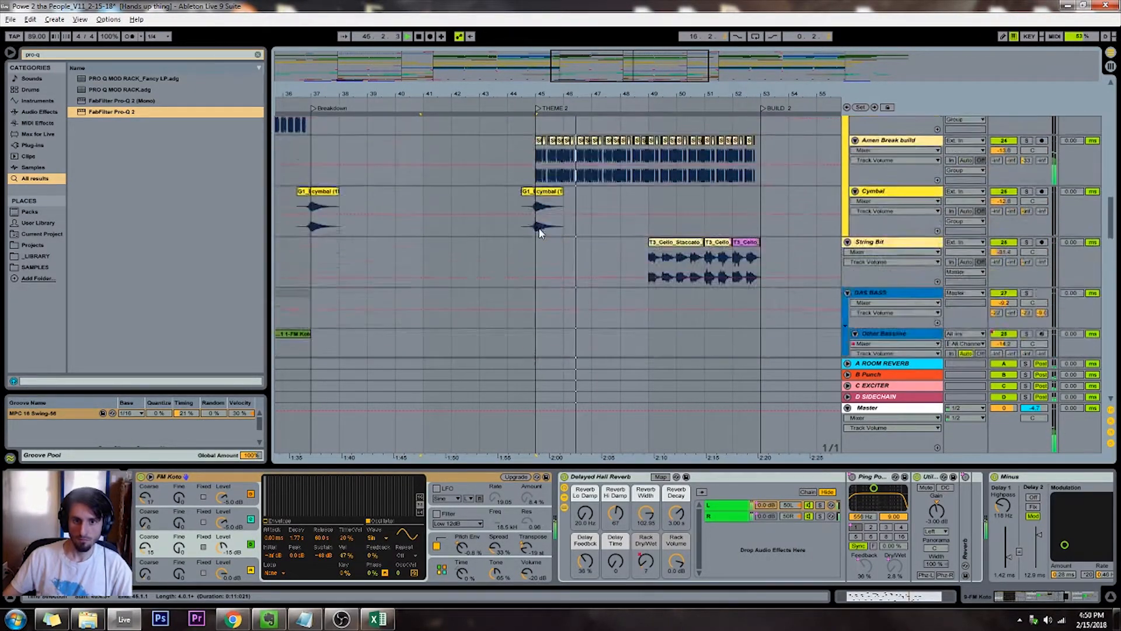
scroll(540, 234, "down", 15)
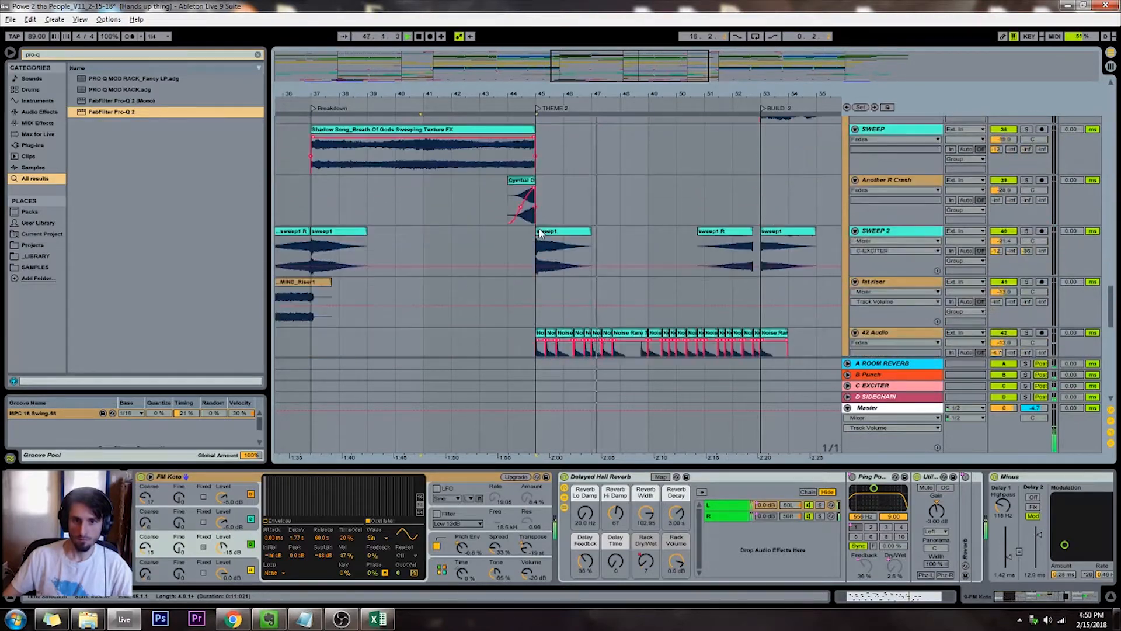
scroll(539, 234, "down", 3)
left_click(994, 217)
left_click_drag(994, 219, 994, 230)
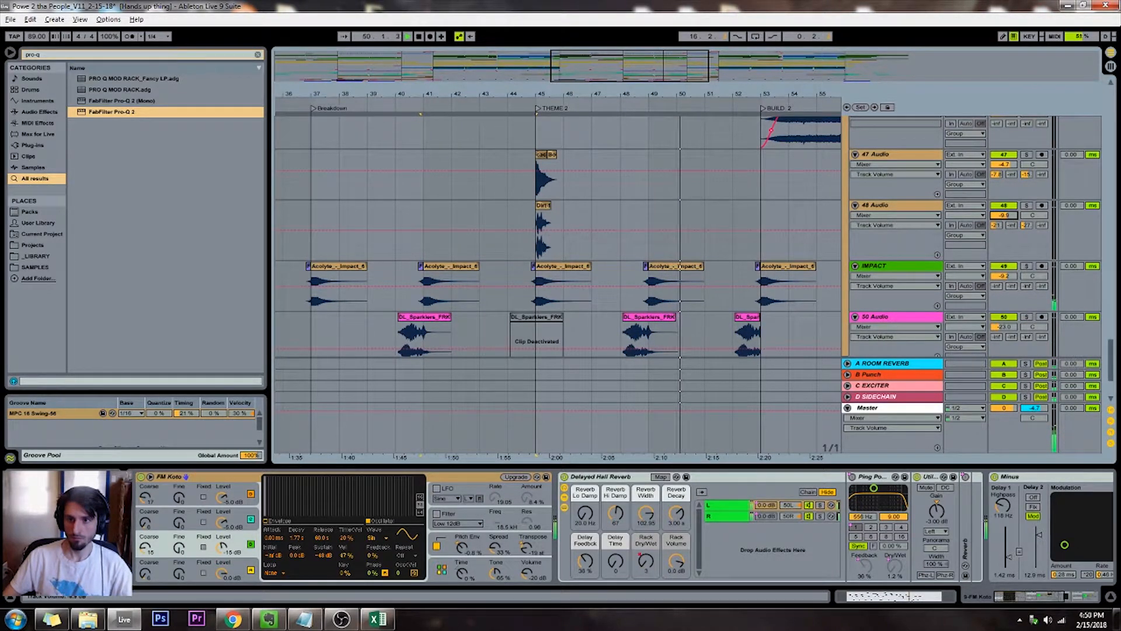
Review the effects, drum and lead tracks through THEME 2, BUILD 2 and DROP 2 during playback
left_click_drag(645, 79, 643, 64)
scroll(617, 213, "up", 4)
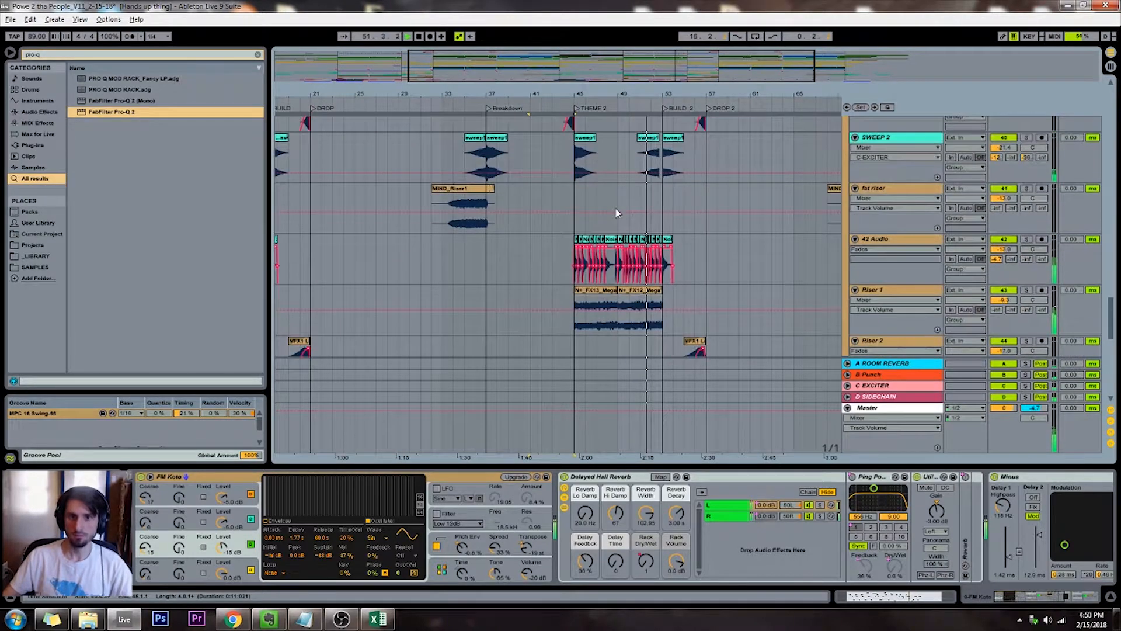
scroll(617, 212, "up", 5)
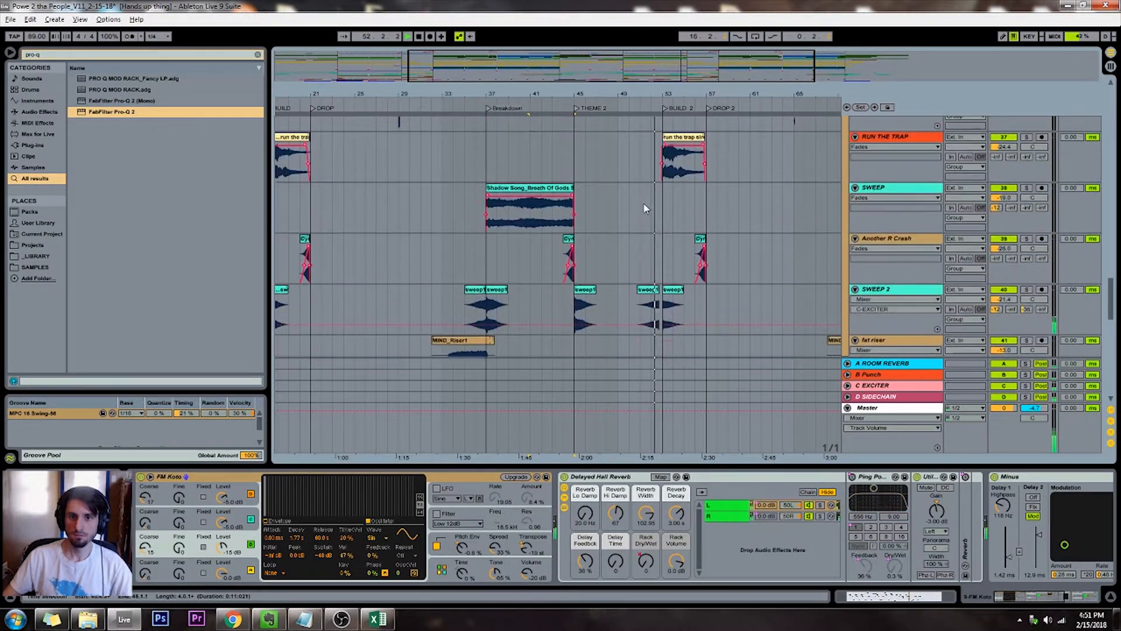
scroll(662, 183, "up", 5)
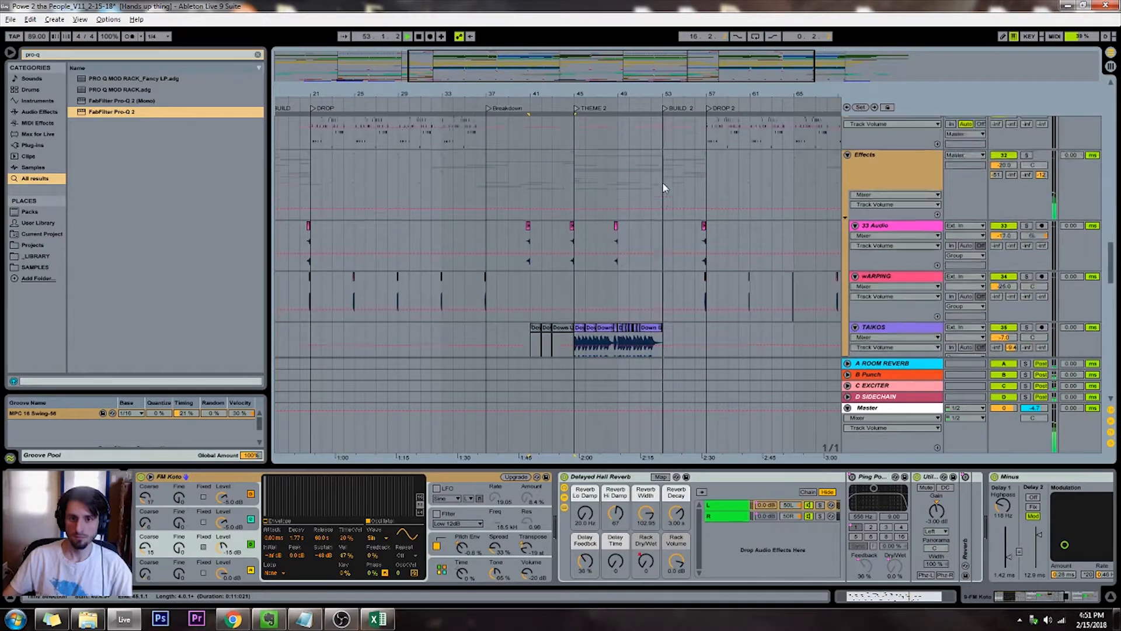
scroll(663, 187, "up", 6)
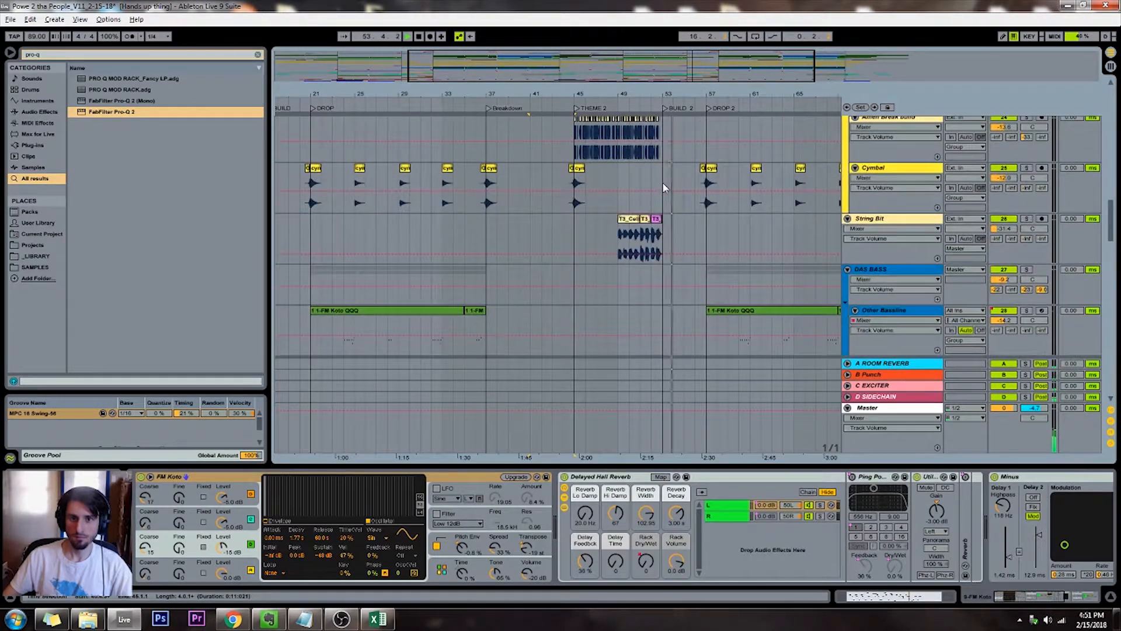
scroll(663, 187, "up", 2)
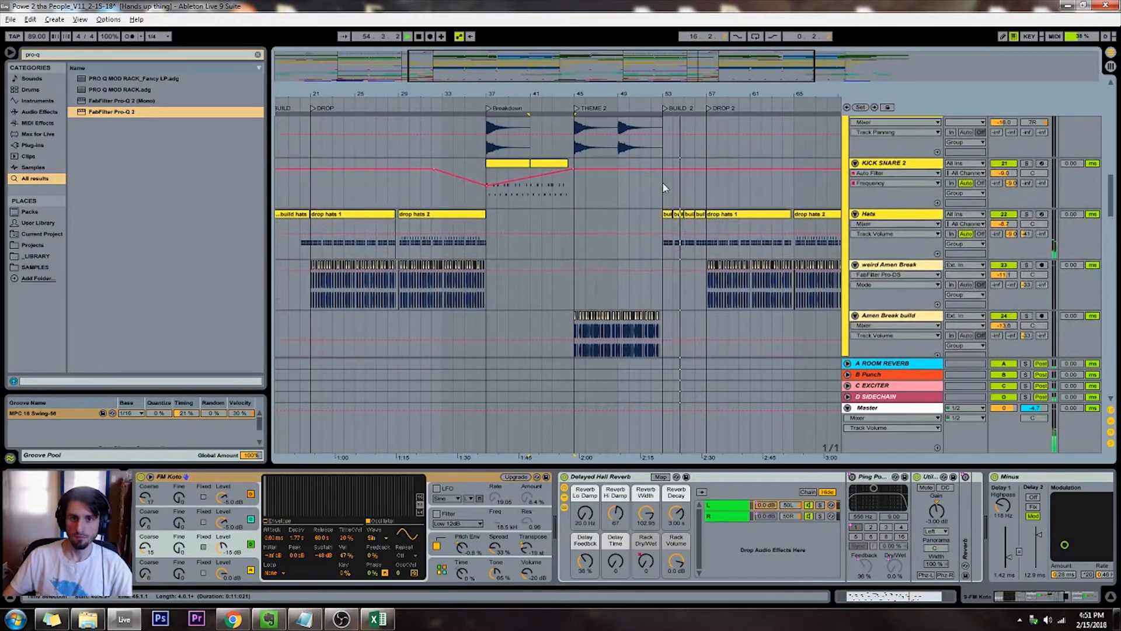
scroll(657, 167, "up", 8)
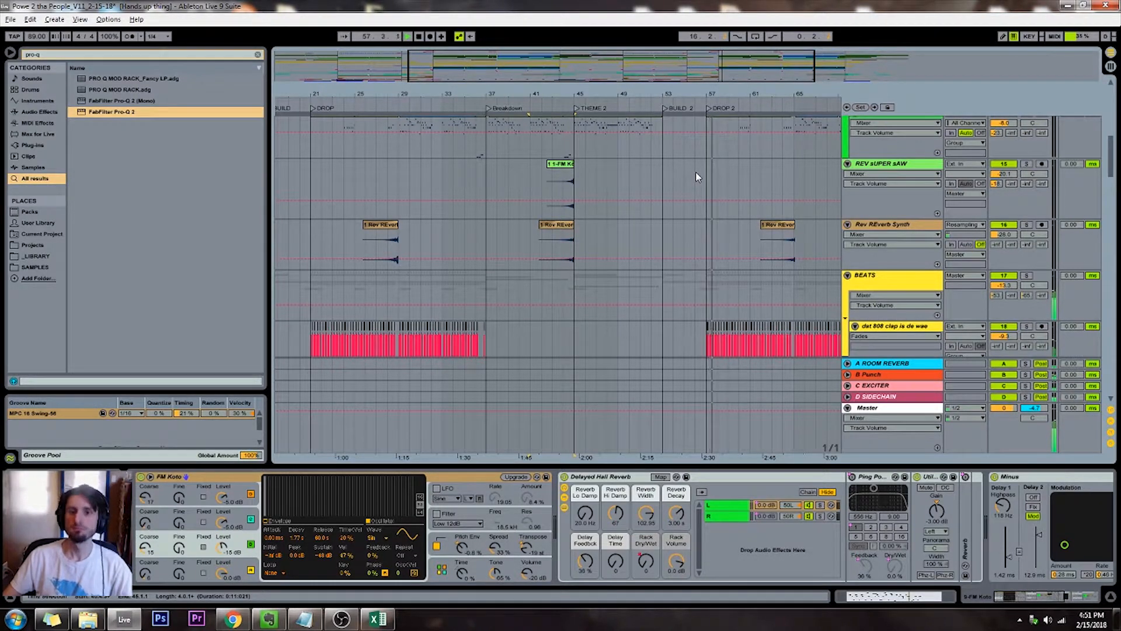
left_click_drag(611, 81, 374, 100)
left_click_drag(646, 70, 646, 65)
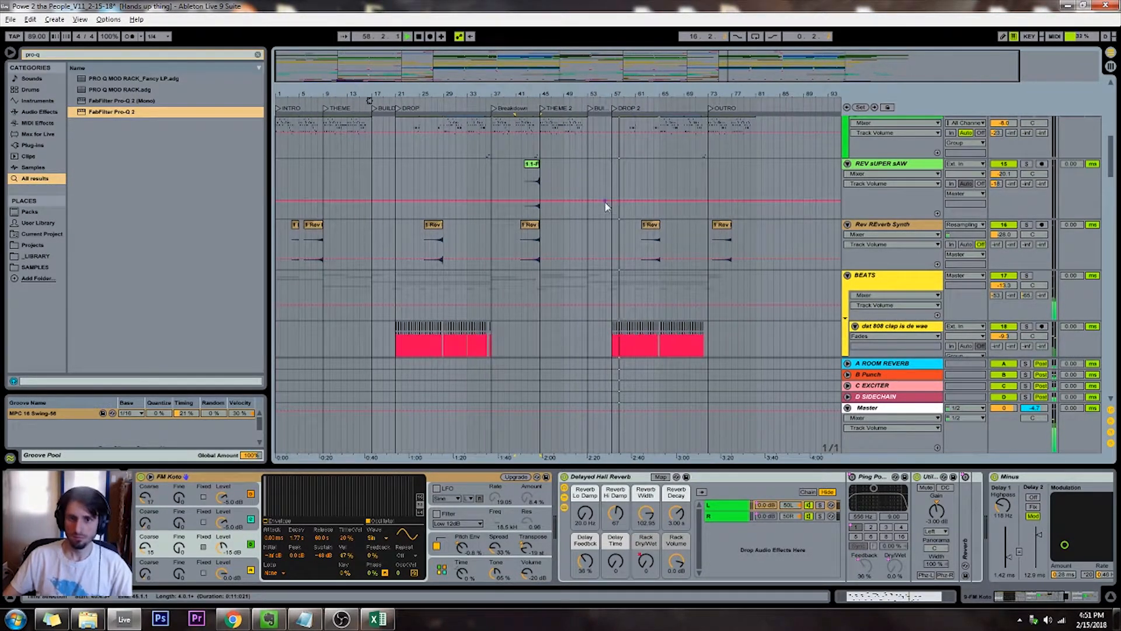
left_click(612, 184)
scroll(612, 184, "up", 2)
scroll(855, 197, "up", 3)
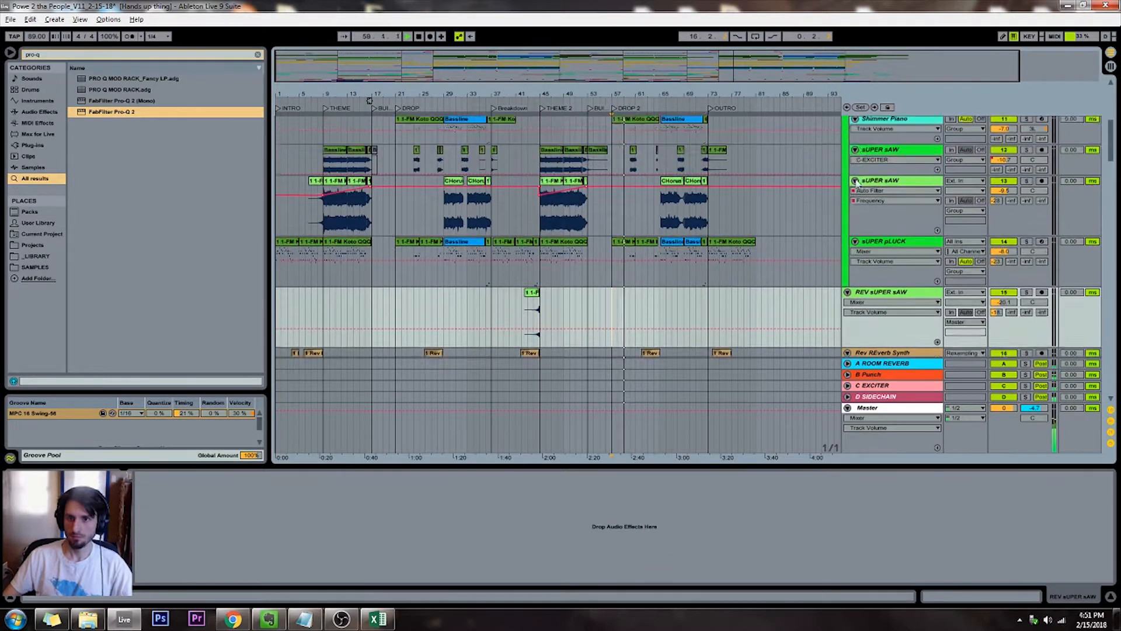
Select the SNARE chain in the Session mixer and retune its upper-mid Pro-Q 2 bell to about 2.6 kHz, +5.75 dB, Q about 2.53
key("Tab")
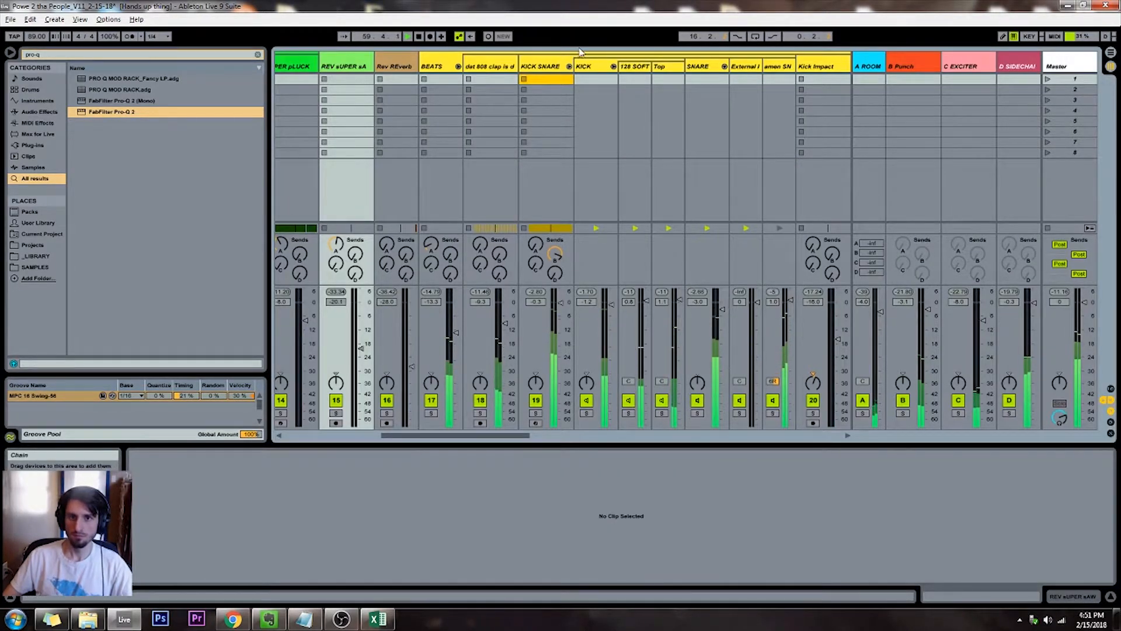
left_click(699, 67)
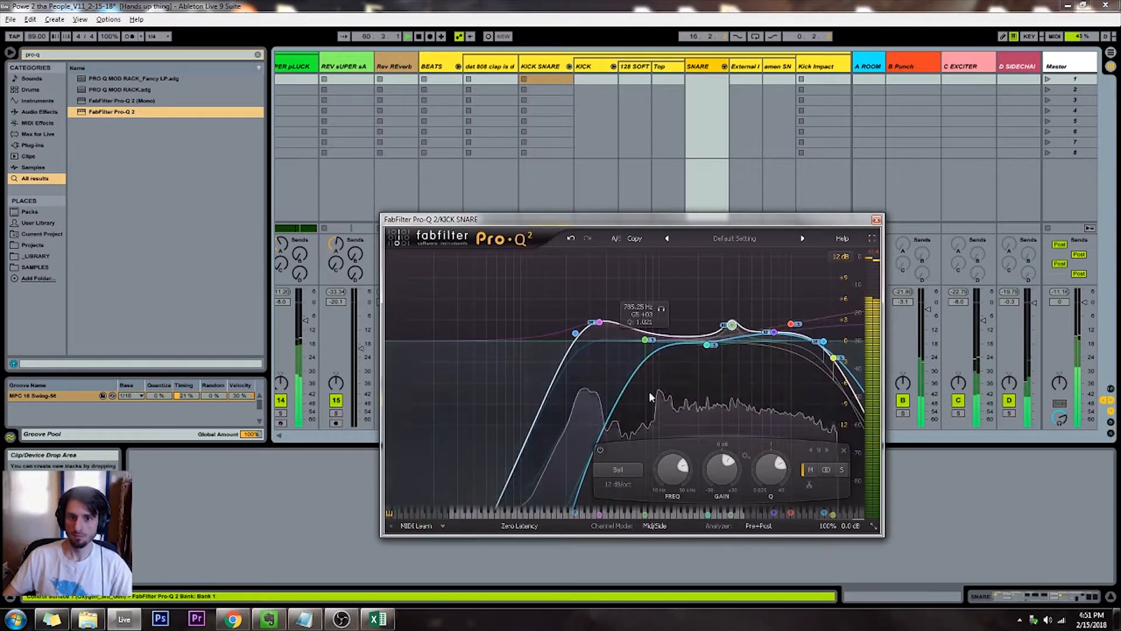
left_click_drag(732, 324, 712, 302)
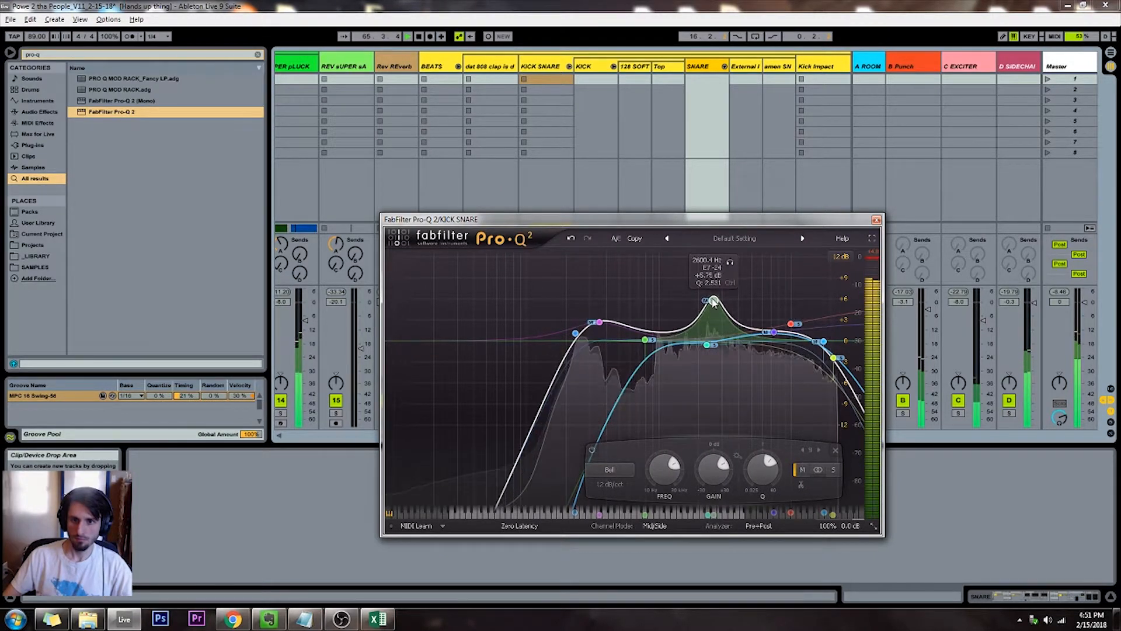
Set the snare's high shelf to about 9.53 kHz and +7.42 dB with a Q of 0.390
left_click_drag(773, 332, 785, 283)
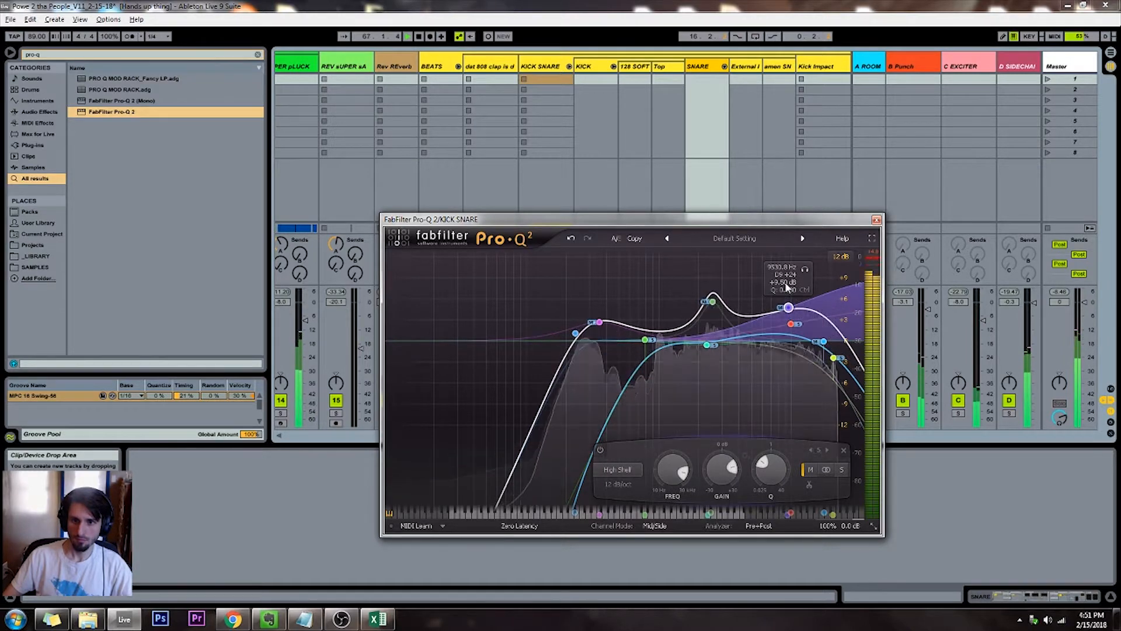
scroll(785, 308, "down", 3)
scroll(785, 311, "up", 2)
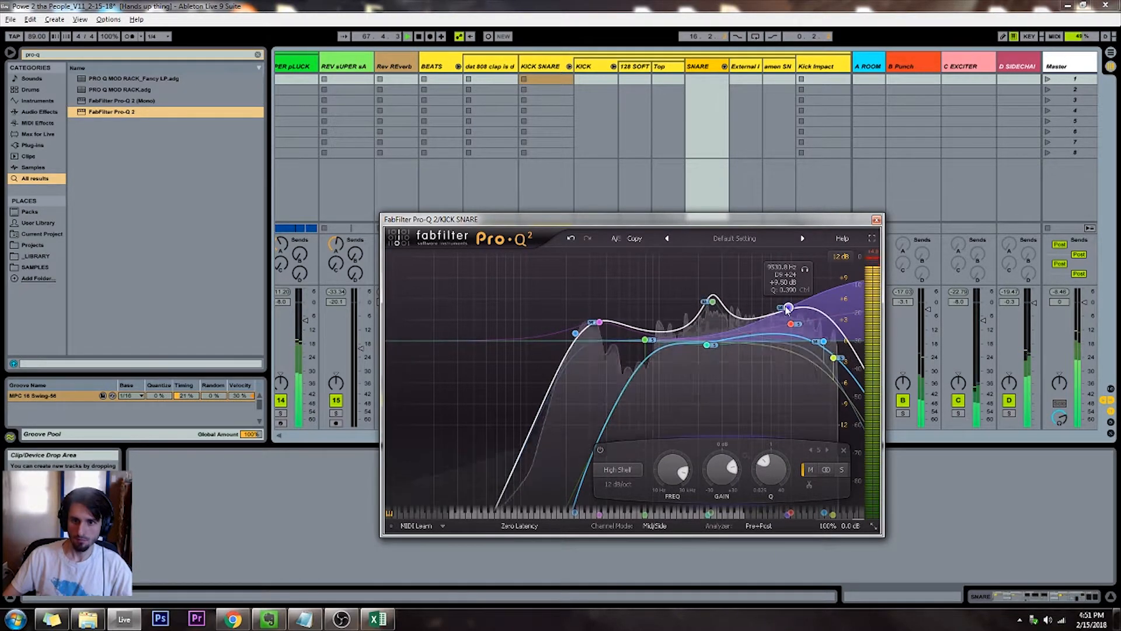
left_click_drag(786, 312, 786, 324)
Lower the gain and frequency of the snare's low bell slightly, and close the equalizer window
mouse_move(595, 327)
left_mouse_down()
mouse_move(585, 350)
mouse_move(584, 327)
mouse_move(585, 338)
left_mouse_up()
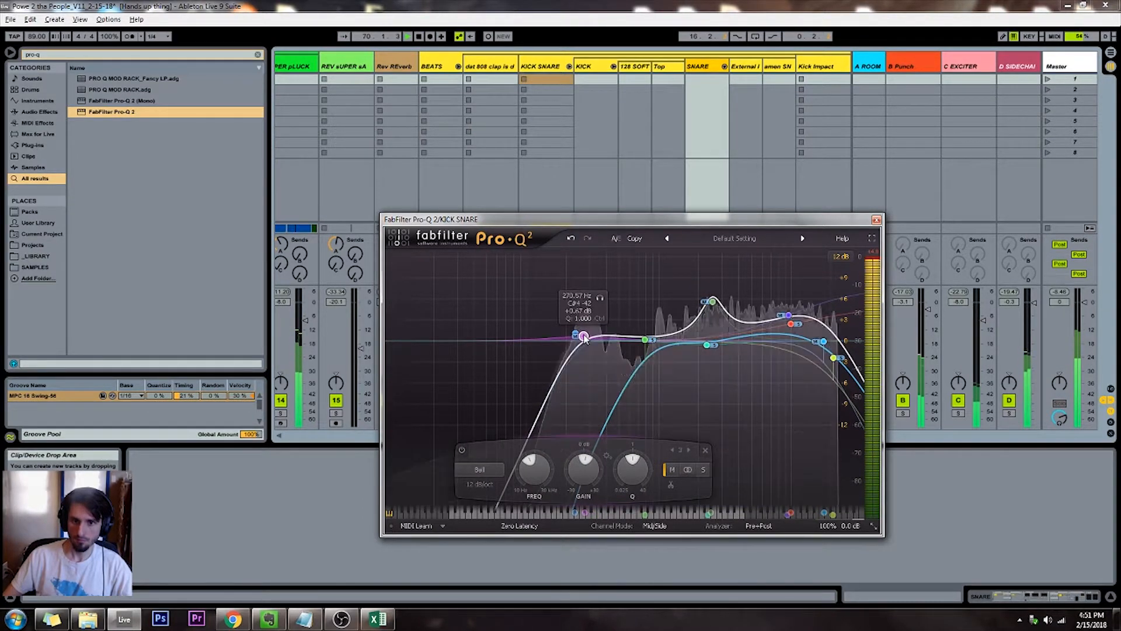
left_click(876, 220)
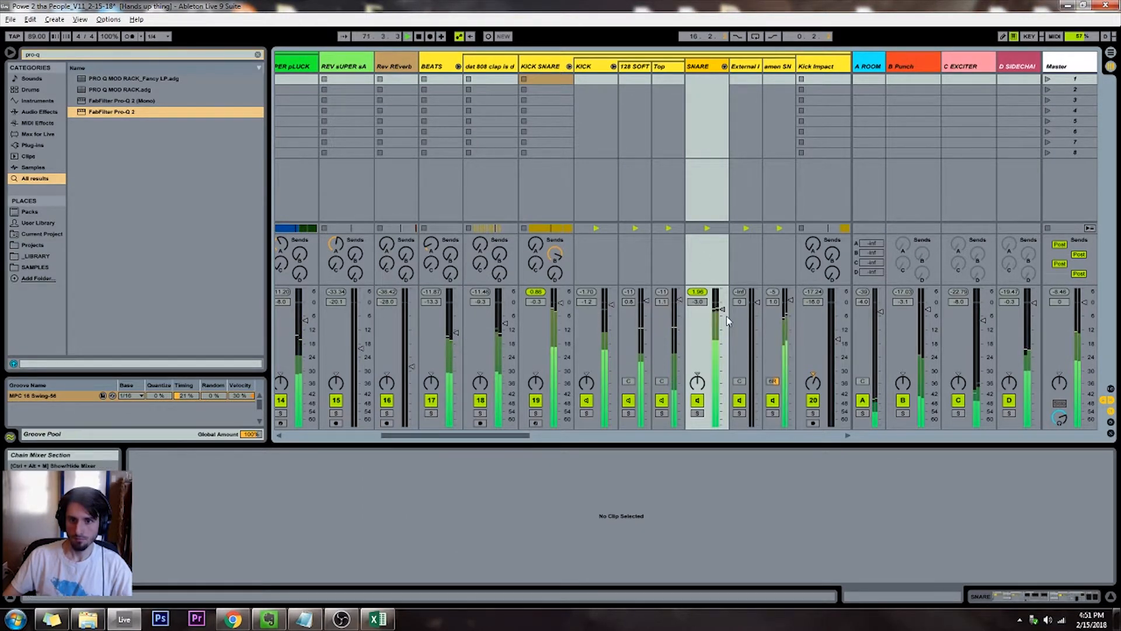
left_click(698, 382)
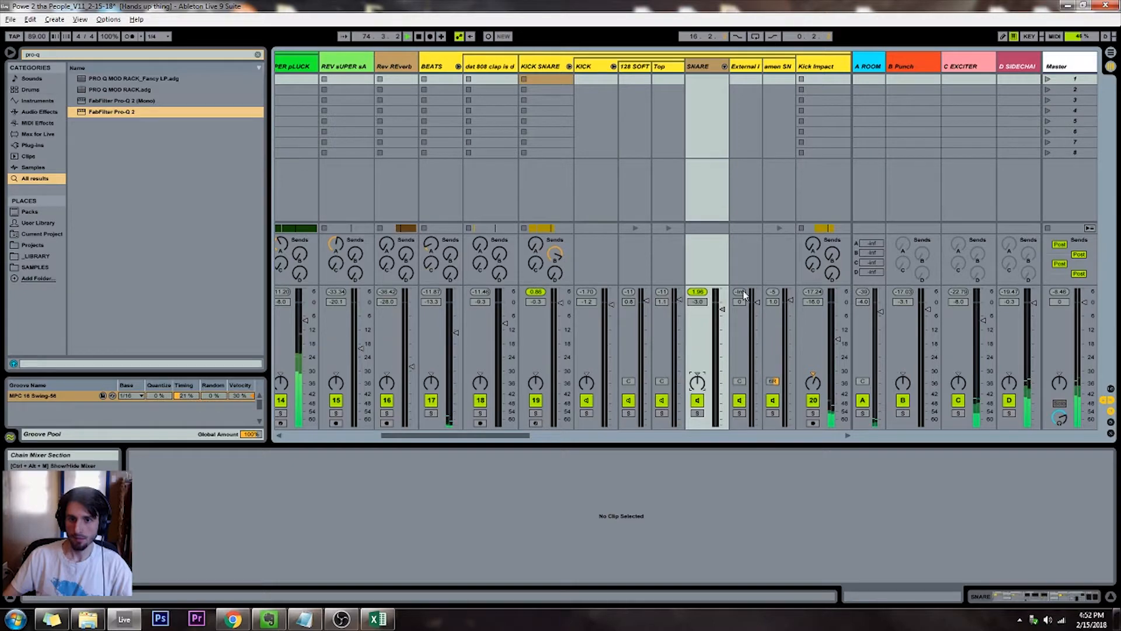
Return to the arrangement and examine the OUTRO section across the reverb synth, beats and kick snare tracks
key("Tab")
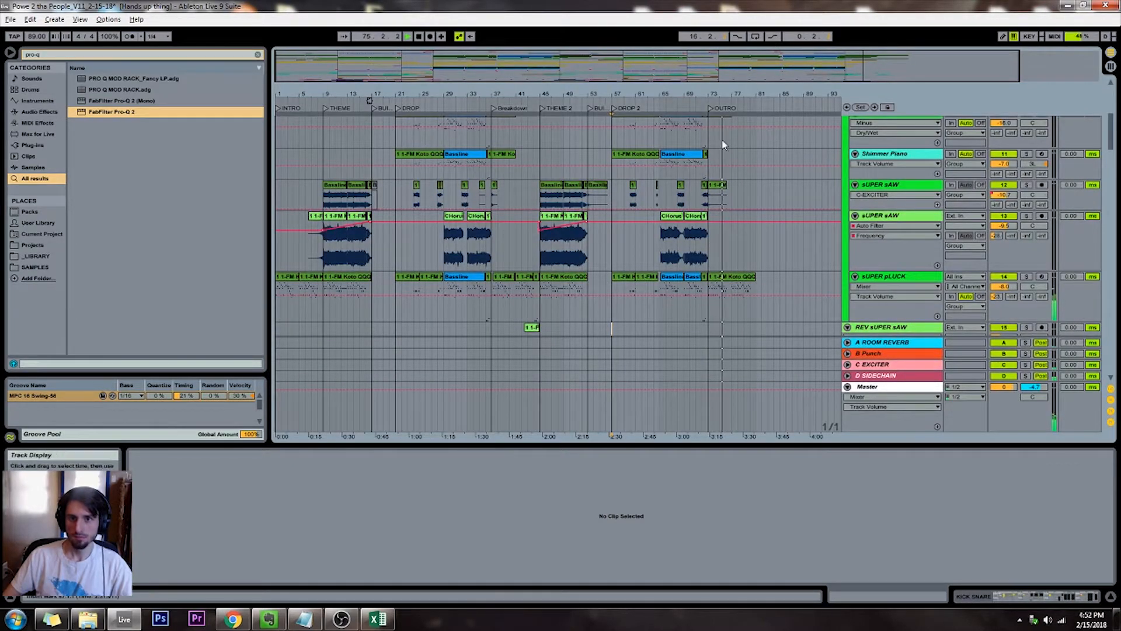
scroll(735, 140, "down", 3)
scroll(736, 140, "up", 5)
scroll(735, 140, "down", 6)
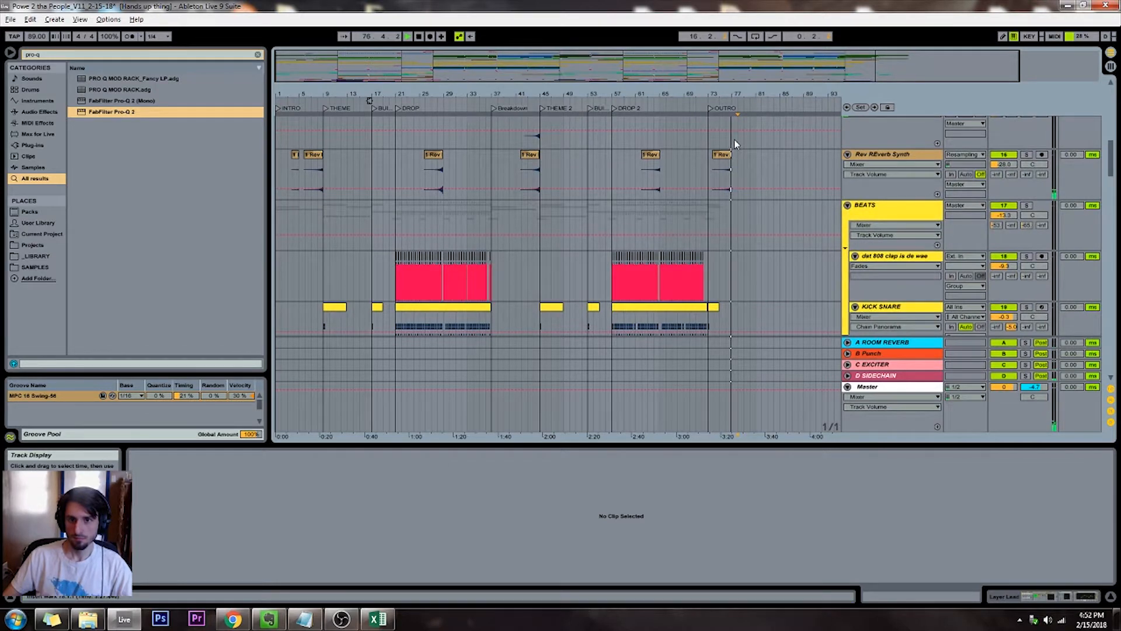
left_click_drag(713, 97, 712, 85)
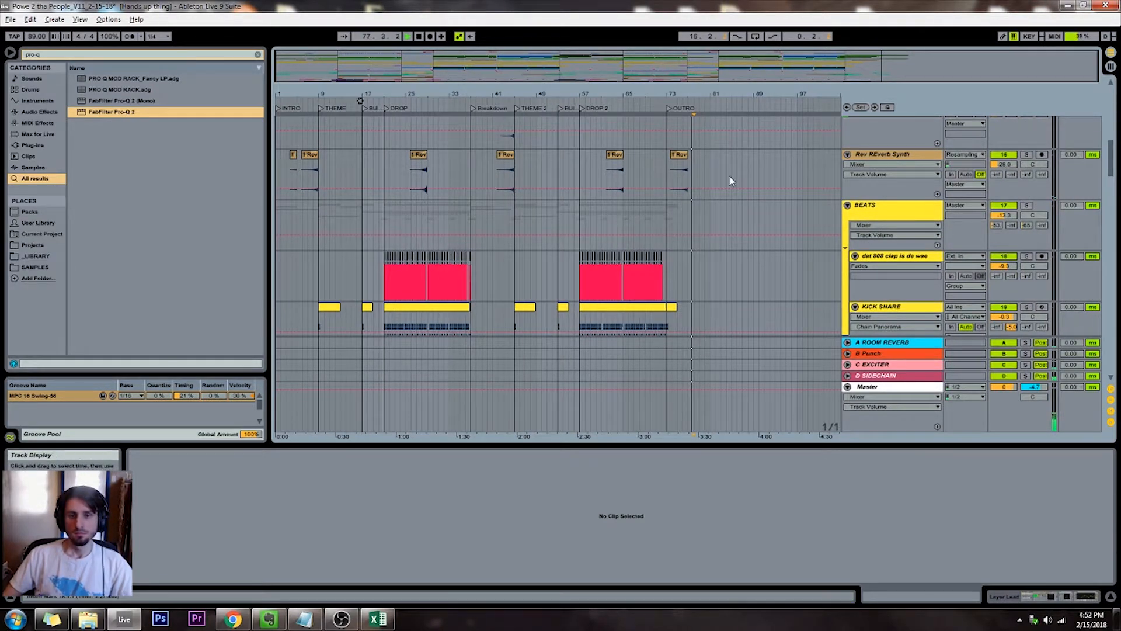
scroll(730, 177, "down", 1)
left_click(704, 183)
key("plus")
key("plus")
key("plus")
scroll(679, 181, "down", 2)
scroll(680, 186, "down", 2)
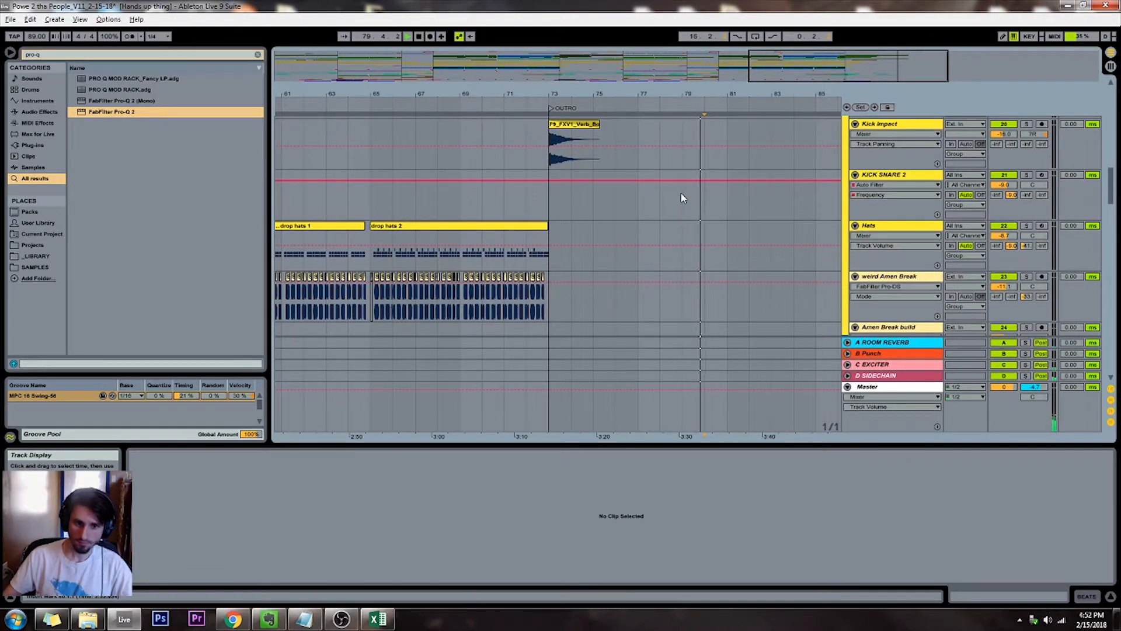
scroll(708, 214, "up", 8)
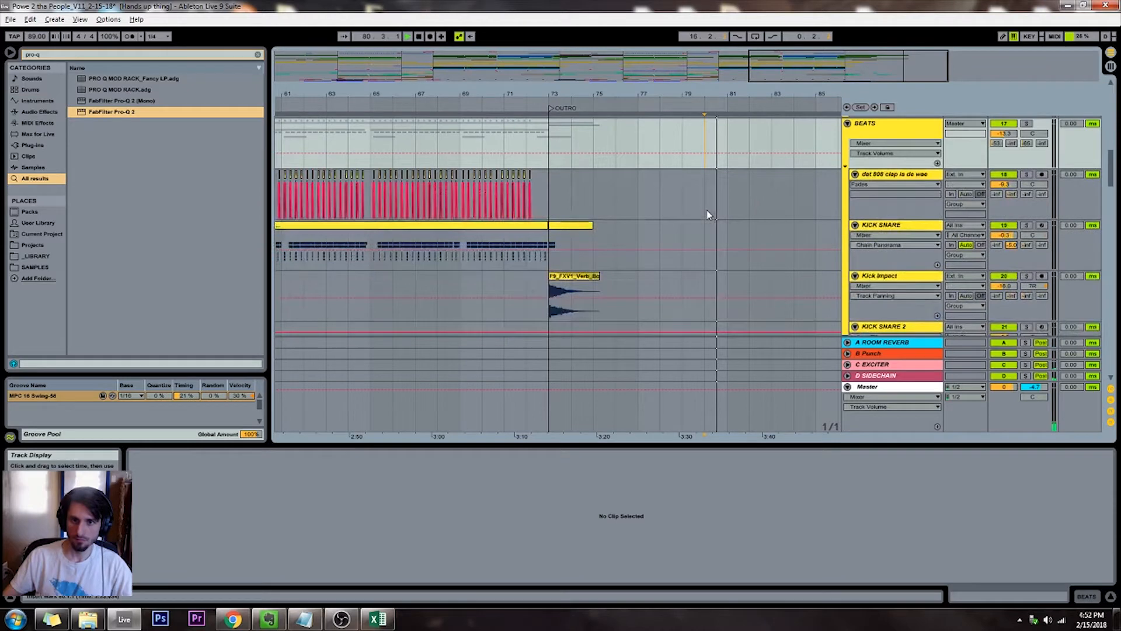
Open the sUPER pLUCK clip in the OUTRO and shift the note near bar 8 of the clip down two octaves to G1
left_click(704, 243)
key("shift+Tab")
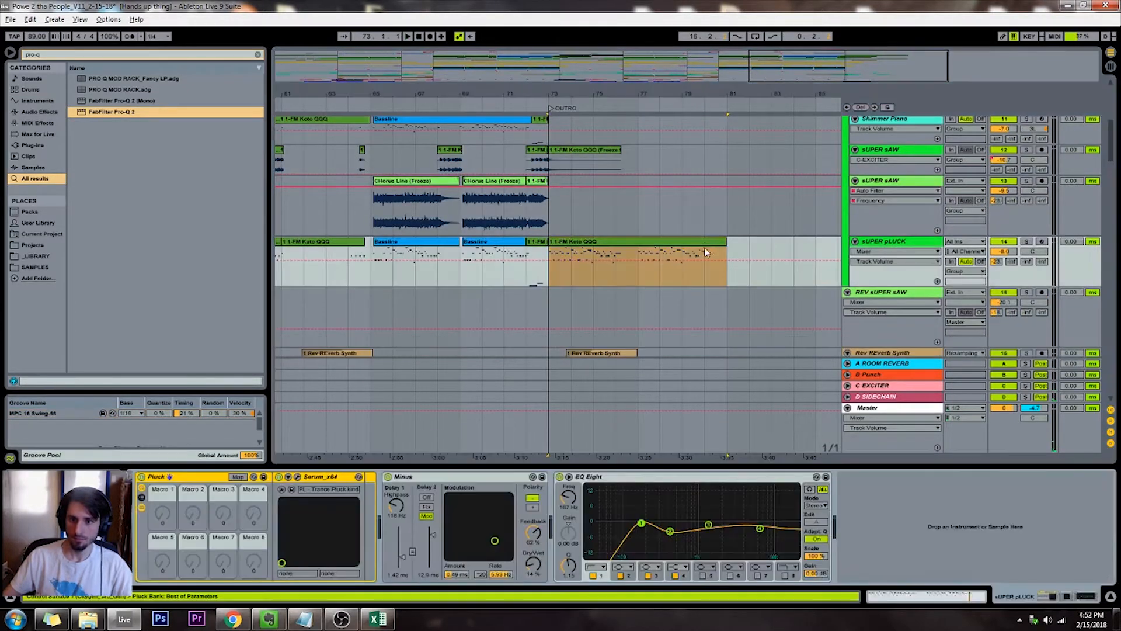
key("Tab")
key("Tab")
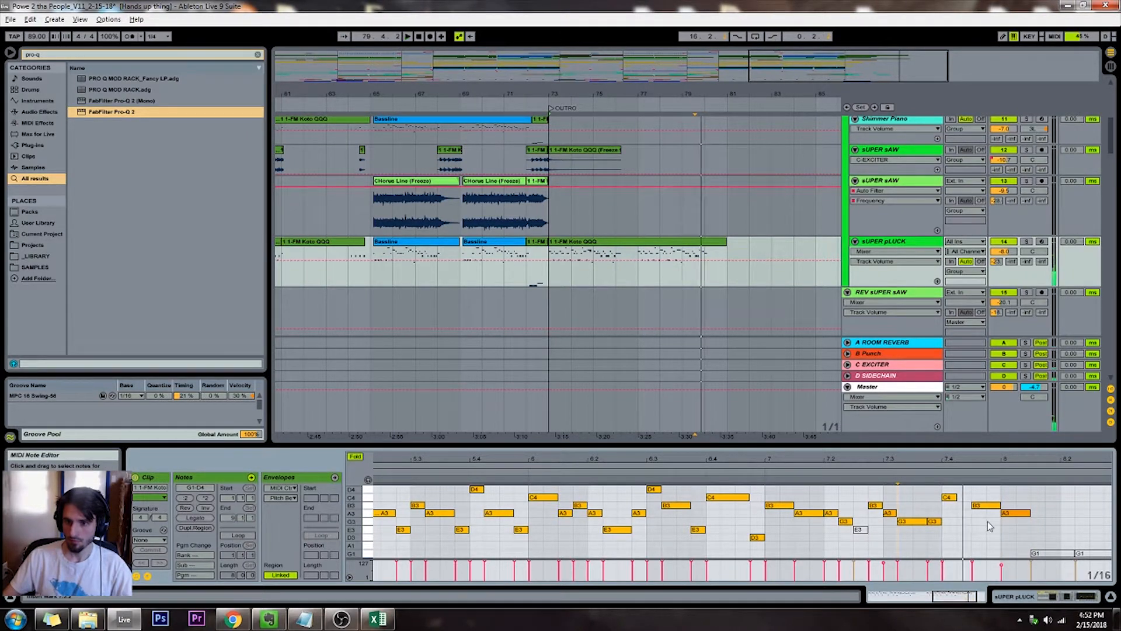
key("shift+Down")
key("shift+Down")
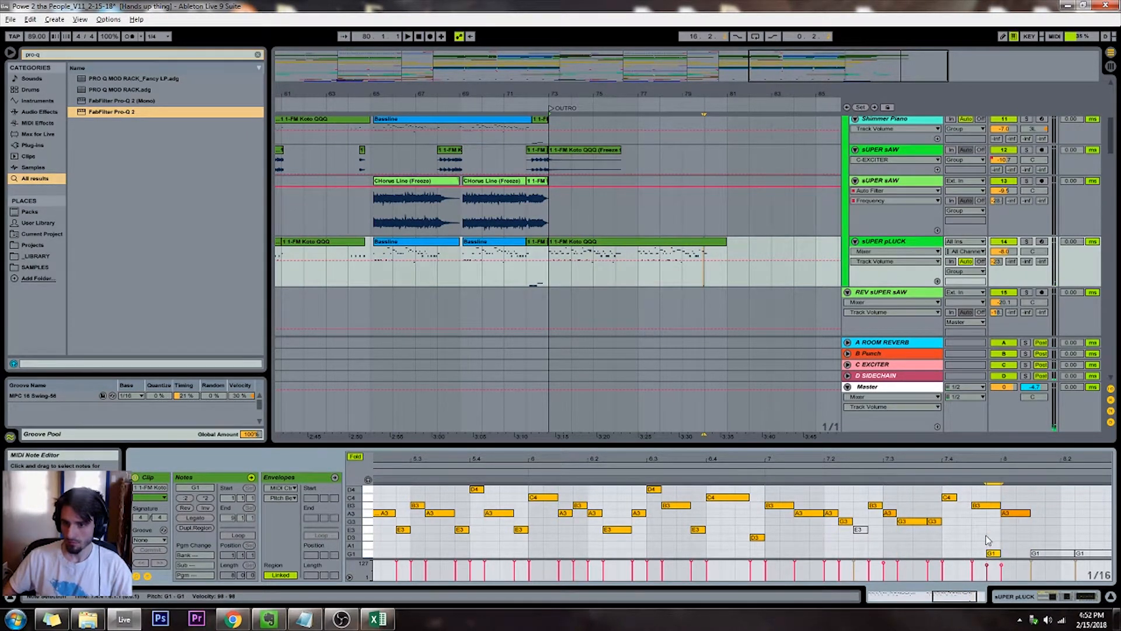
Turn off Fold in the note editor and transpose the selected low note down to B0
left_click(359, 458)
key("Down")
key("Down")
key("Down")
key("Down")
key("Down")
key("Down")
key("Down")
key("Down")
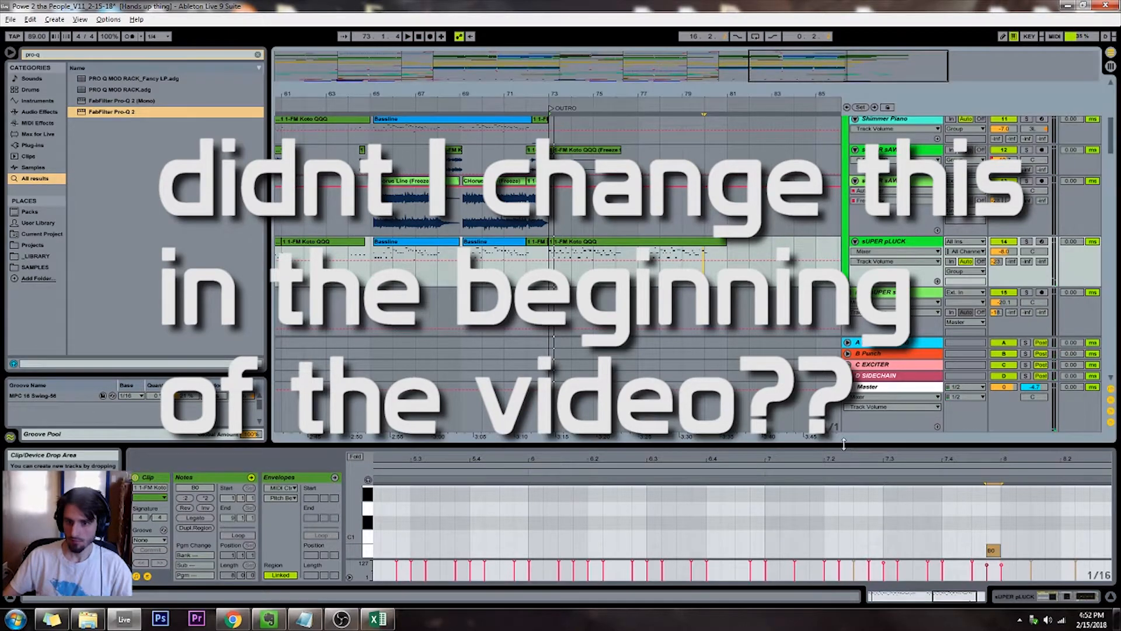
Enlarge the note editor and transpose the low note near bar 8 of the sUPER pLUCK clip up two octaves to B2
left_click_drag(844, 446, 844, 268)
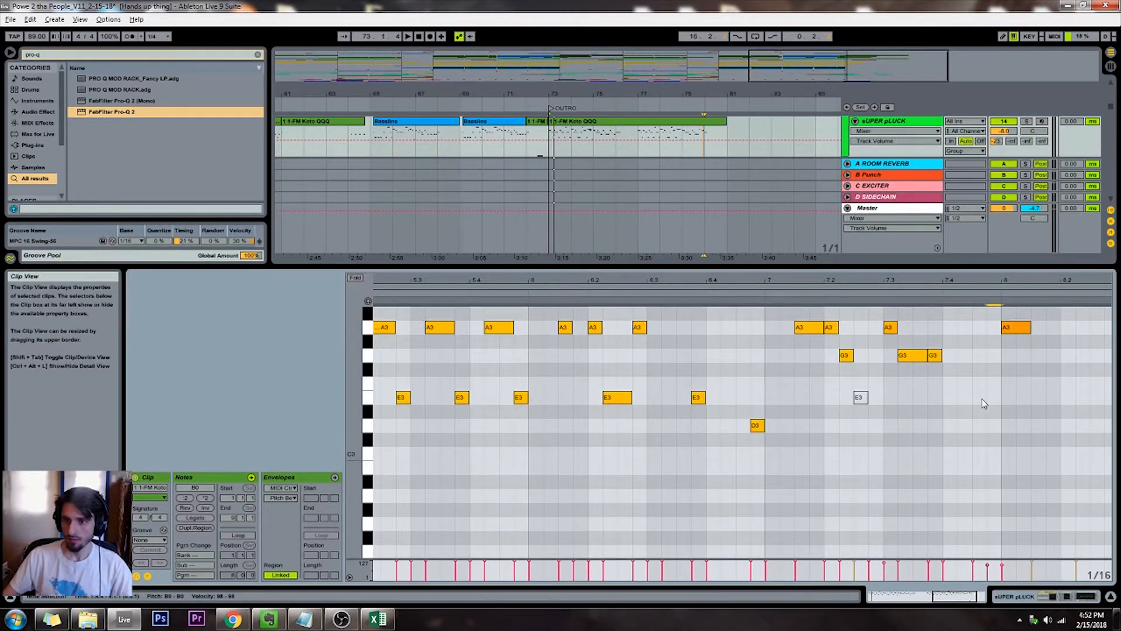
key("shift+Up")
key("shift+Up")
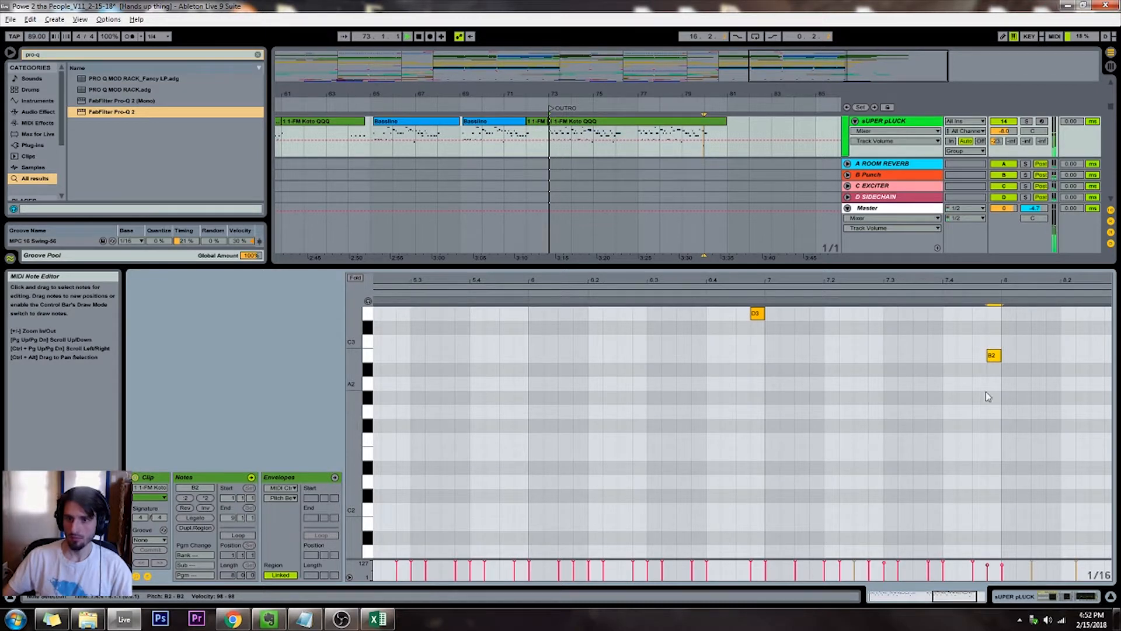
scroll(993, 398, "up", 3)
left_click(925, 293)
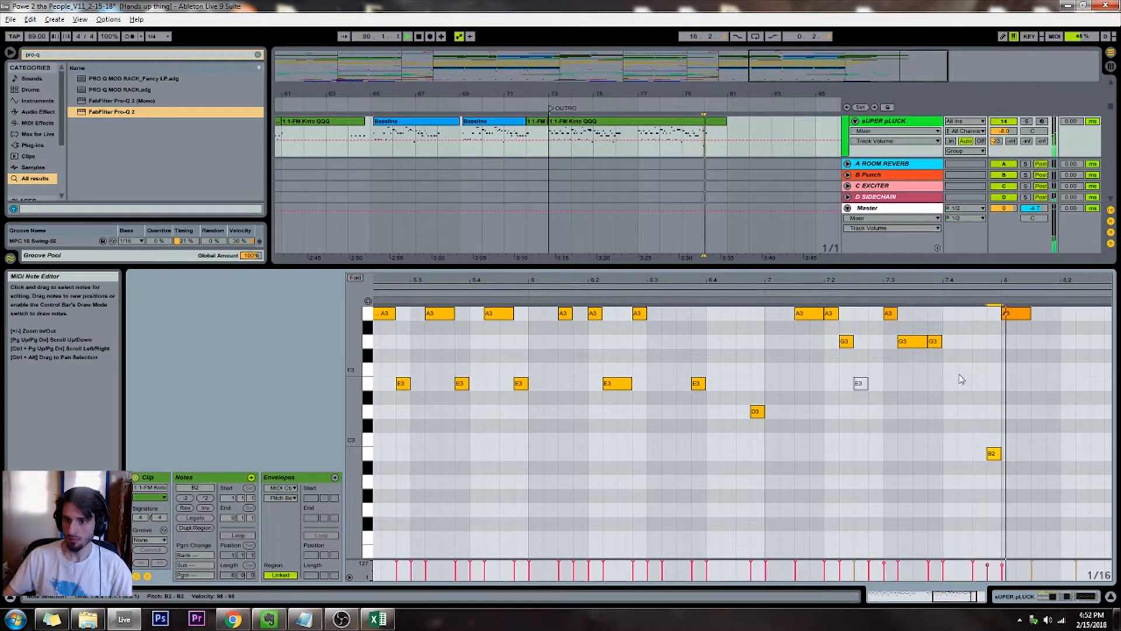
scroll(960, 379, "up", 2)
left_click_drag(966, 458, 1015, 533)
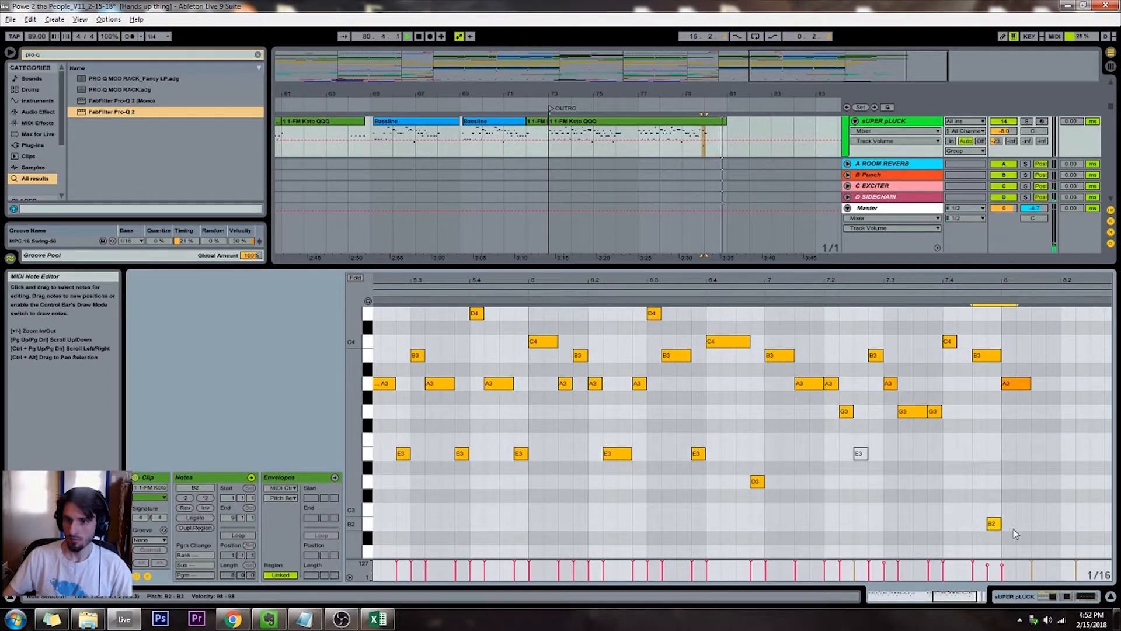
Shrink the note editor again and play the whole-song arrangement from the start of DROP 2
scroll(706, 169, "up", 5)
left_click_drag(687, 267, 684, 477)
left_click(550, 287)
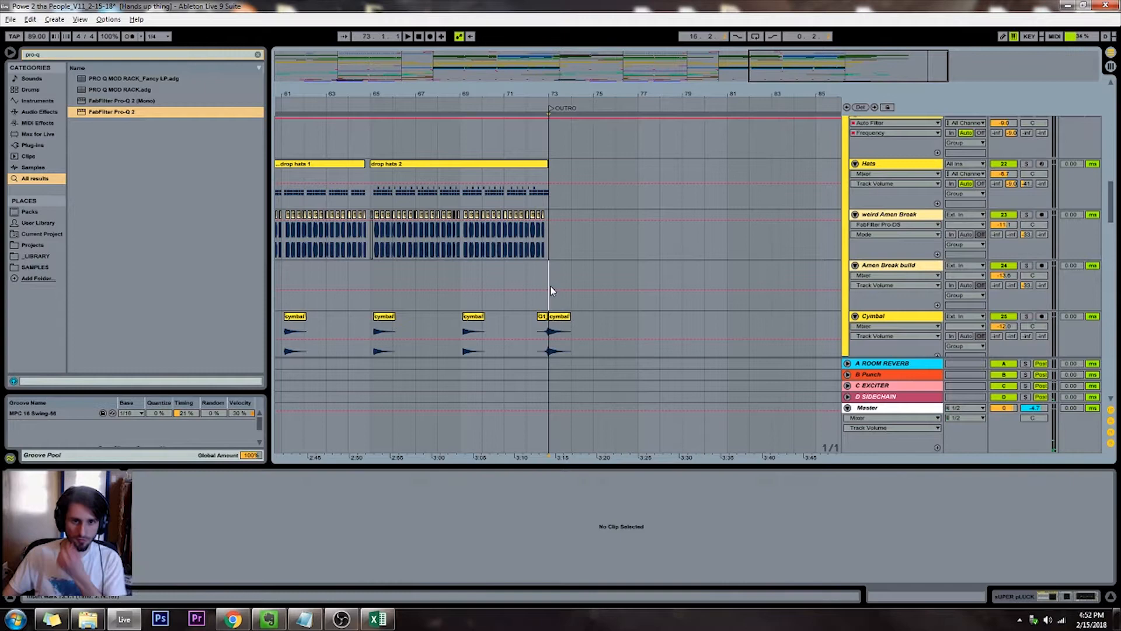
left_click_drag(704, 72, 695, 17)
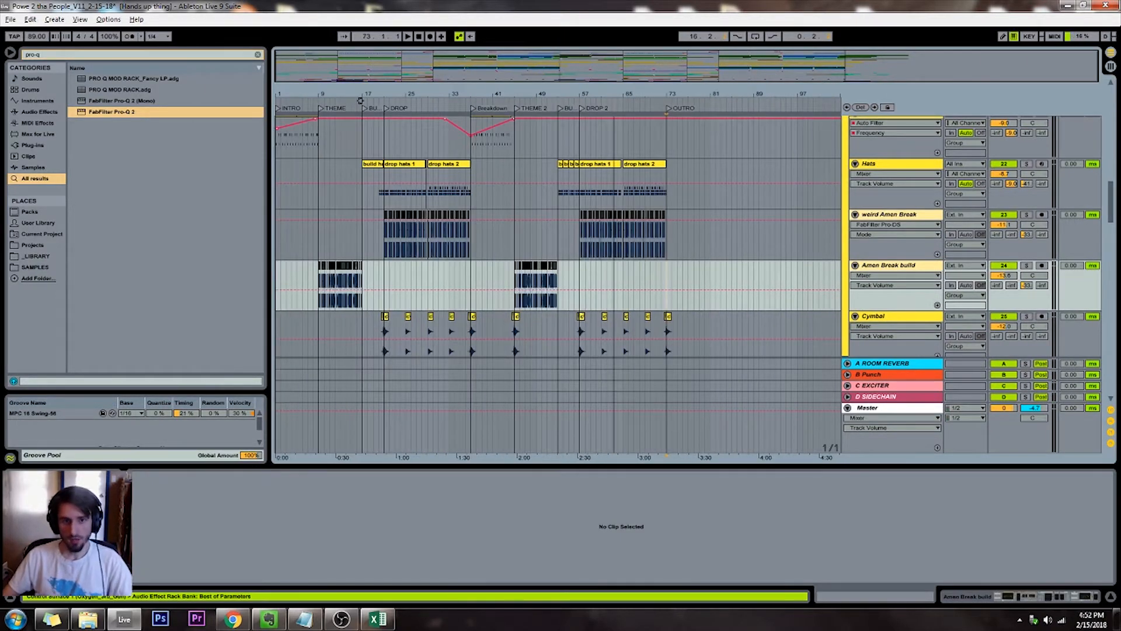
left_click(579, 140)
scroll(586, 150, "down", 10)
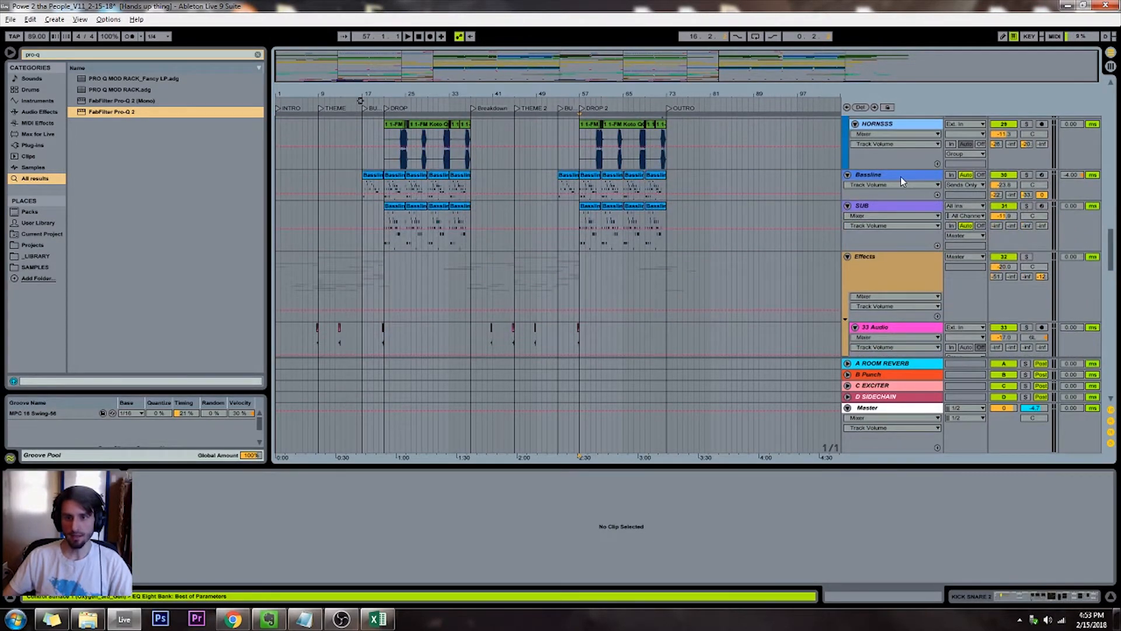
Deepen the upper band's compression range in the Bassline track's FabFilter Pro-MB and set the track volume to -21.4 during playback
left_click(900, 176)
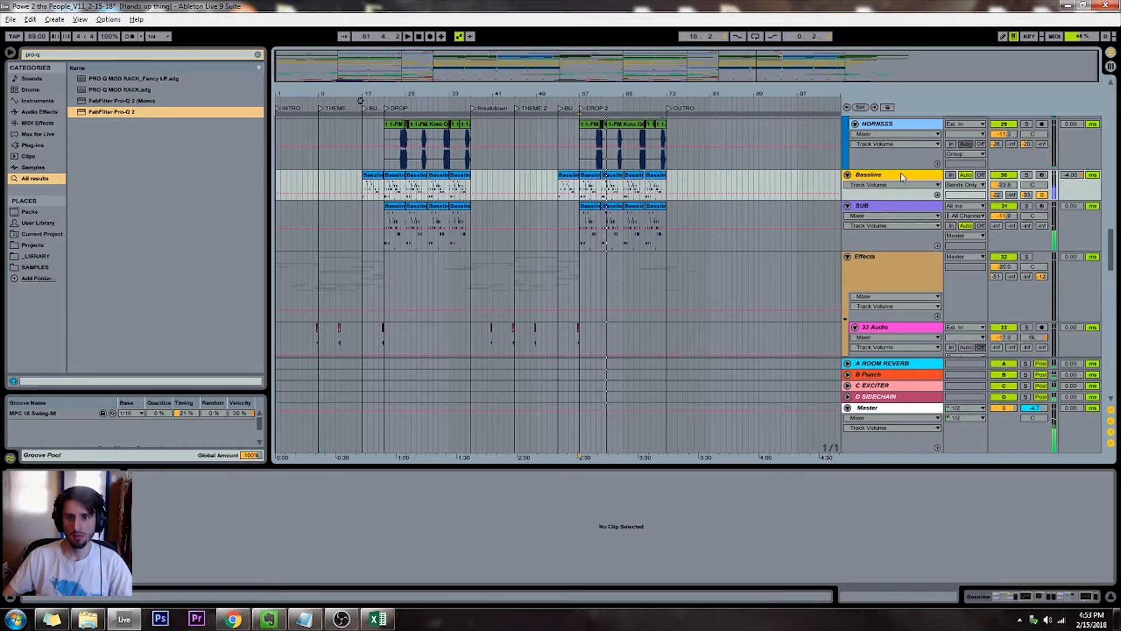
left_click(898, 188)
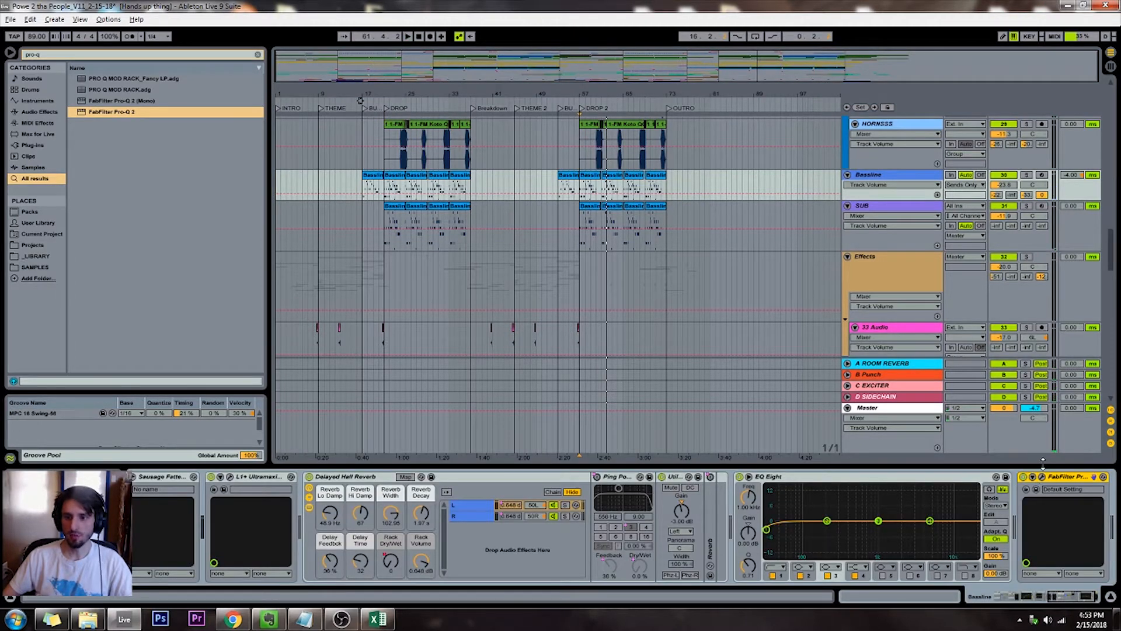
left_click(1091, 597)
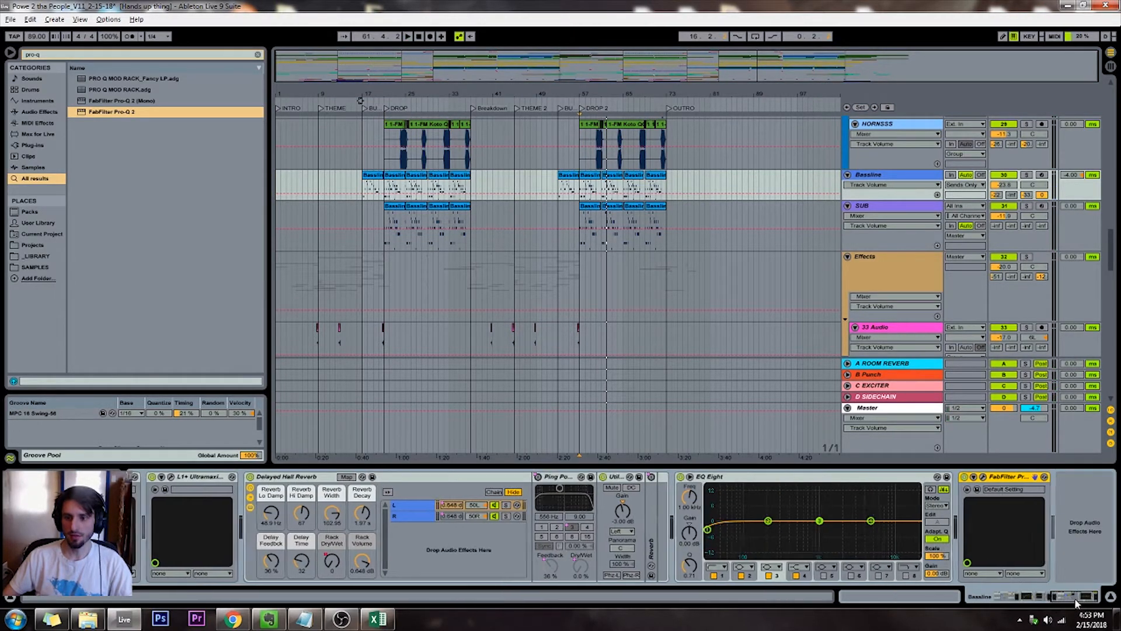
left_click(983, 478)
left_click_drag(663, 409, 665, 439)
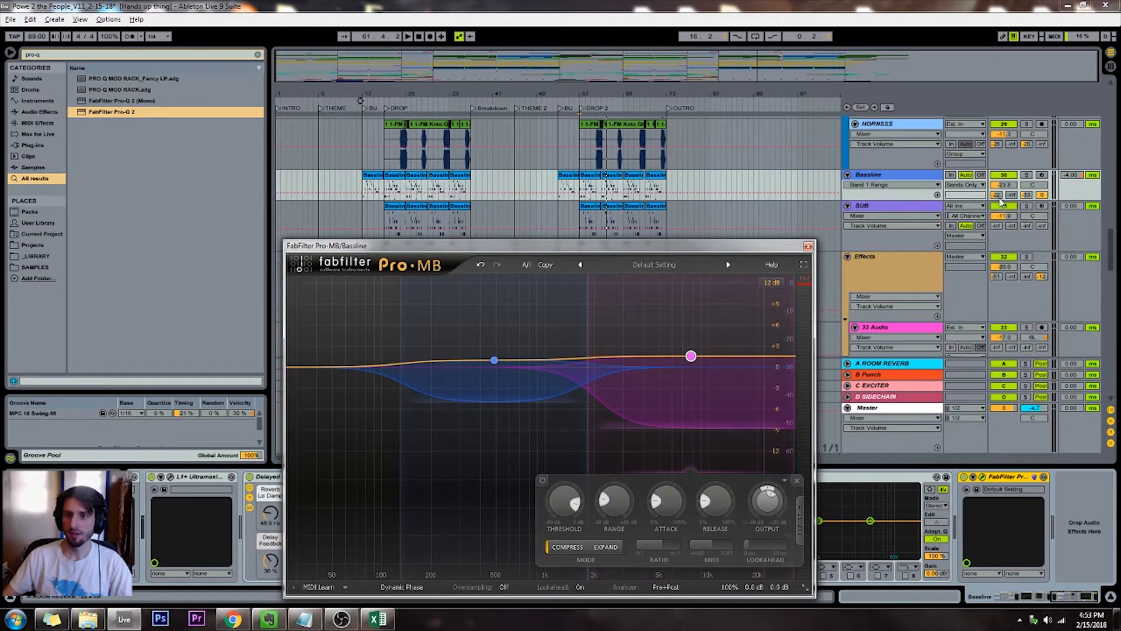
left_click(1007, 186)
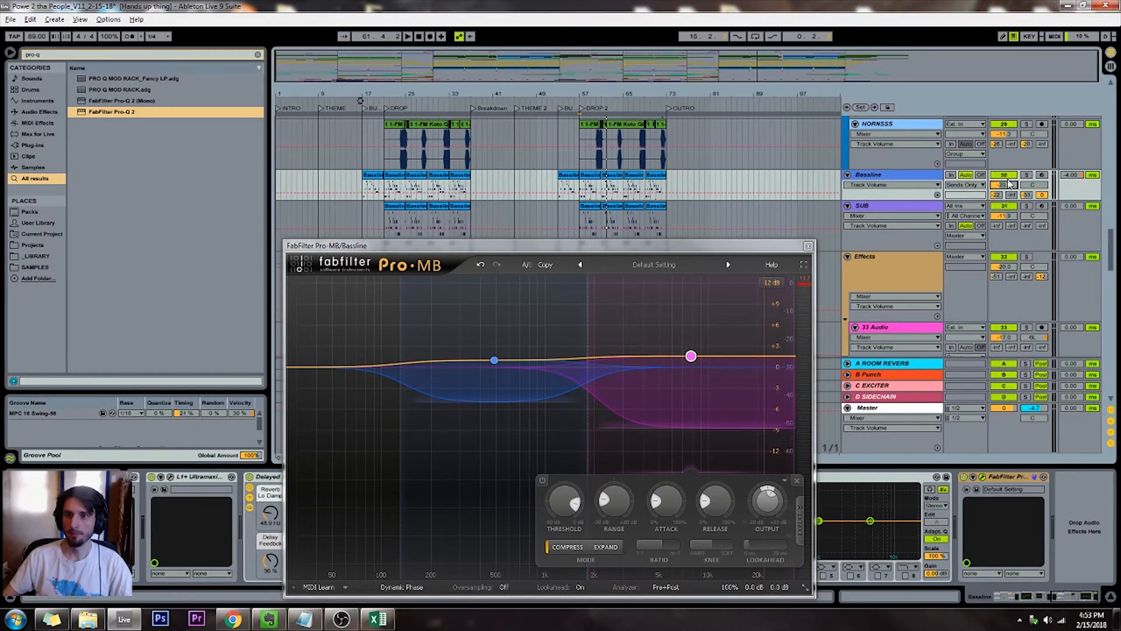
key("space")
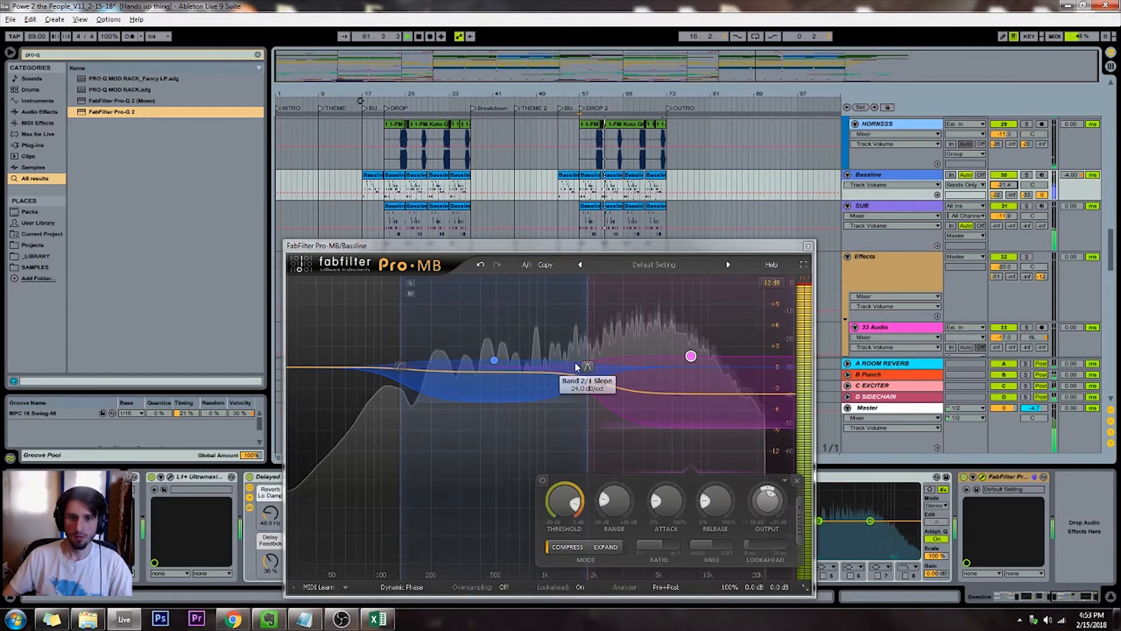
Lower the crossover between the two Pro-MB bands slightly and add a third band at the high end with a slightly raised level
left_click_drag(586, 365, 580, 365)
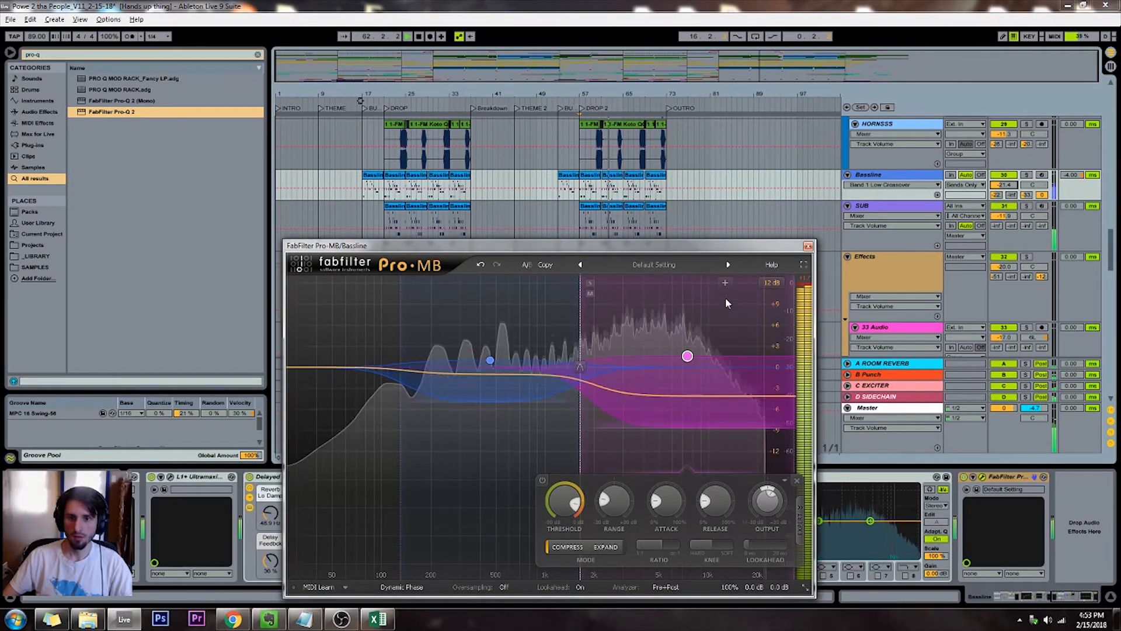
left_click(723, 286)
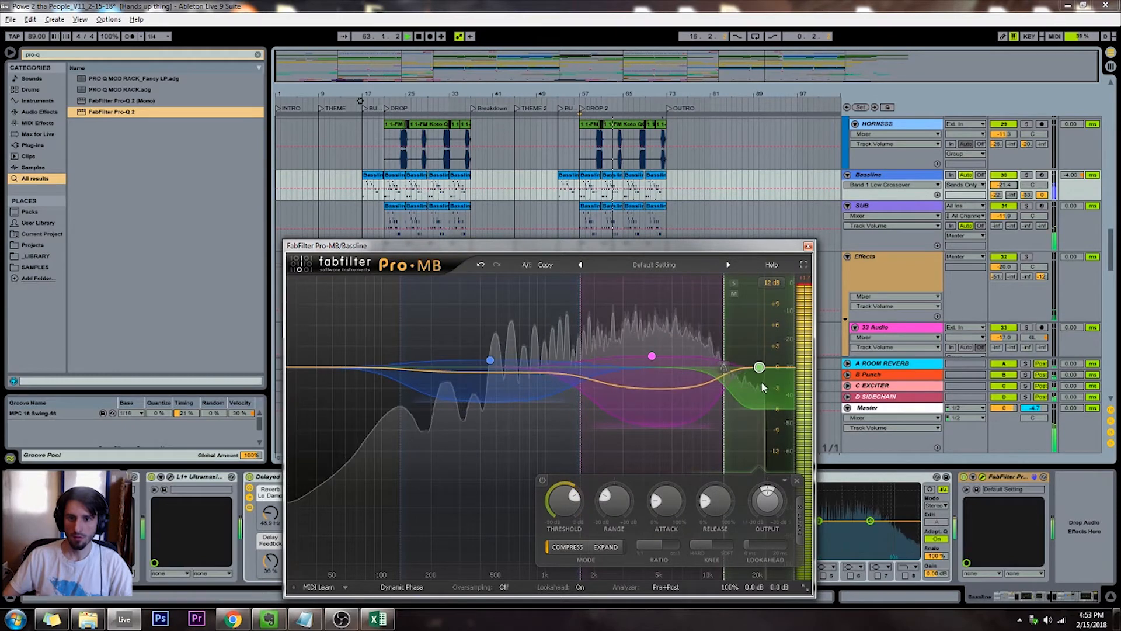
left_click_drag(758, 366, 759, 356)
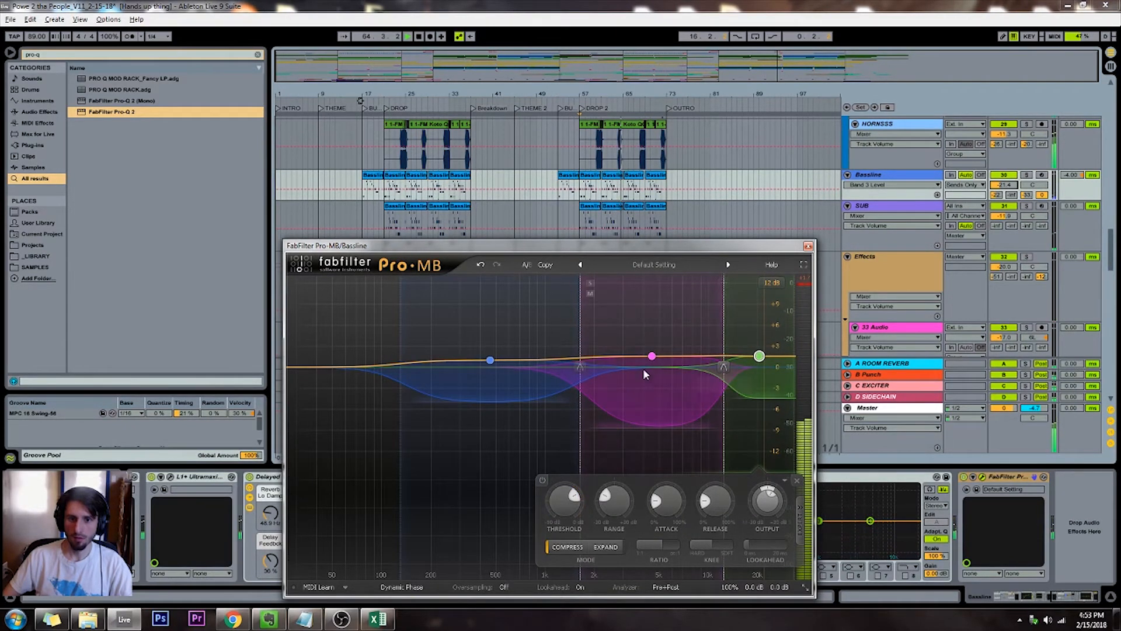
Lower the middle band's low crossover a little more, reduce its compression range slightly and close the Pro-MB window
left_click_drag(582, 372, 576, 363)
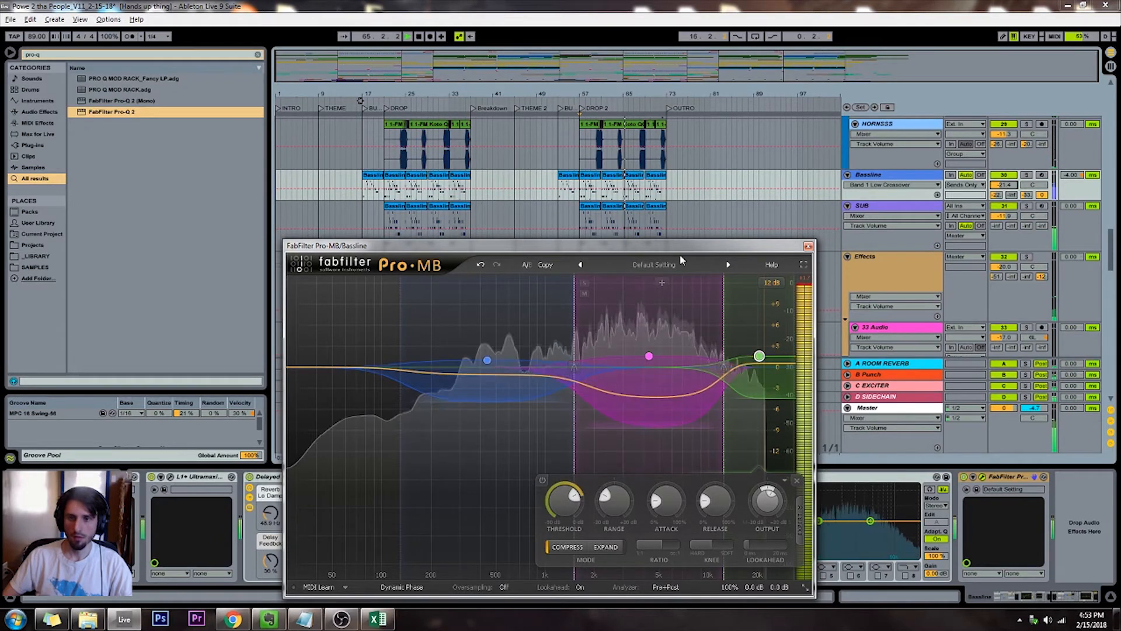
left_click_drag(656, 429, 656, 418)
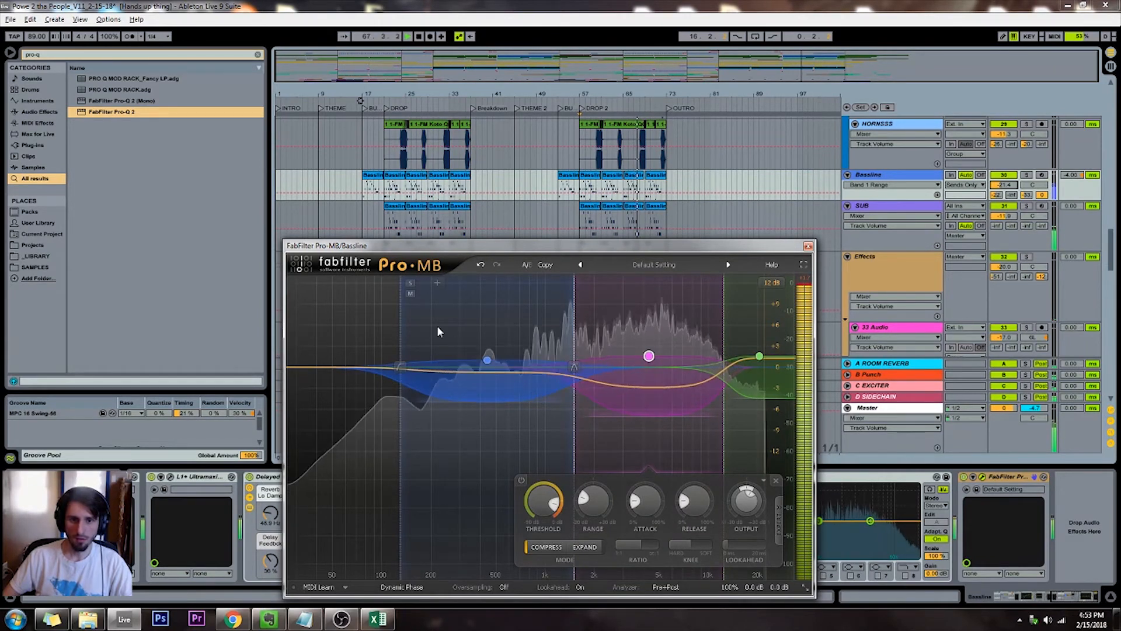
left_click(808, 246)
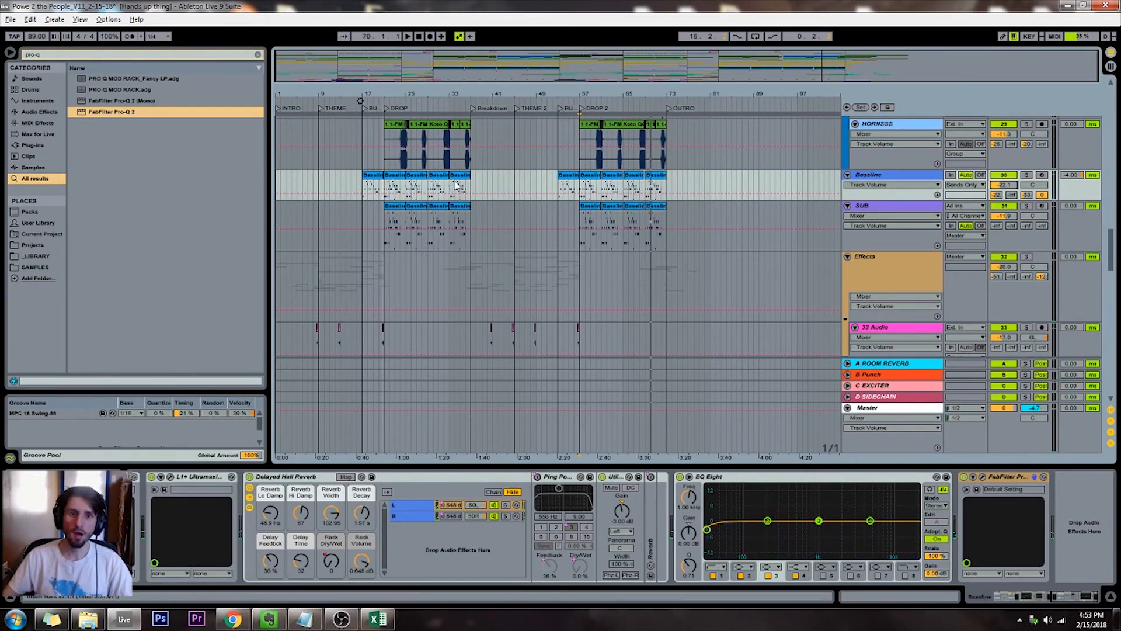
Select the build-up section before the first DROP, bars 17 to 21, across the LEADS group
scroll(494, 184, "down", 15)
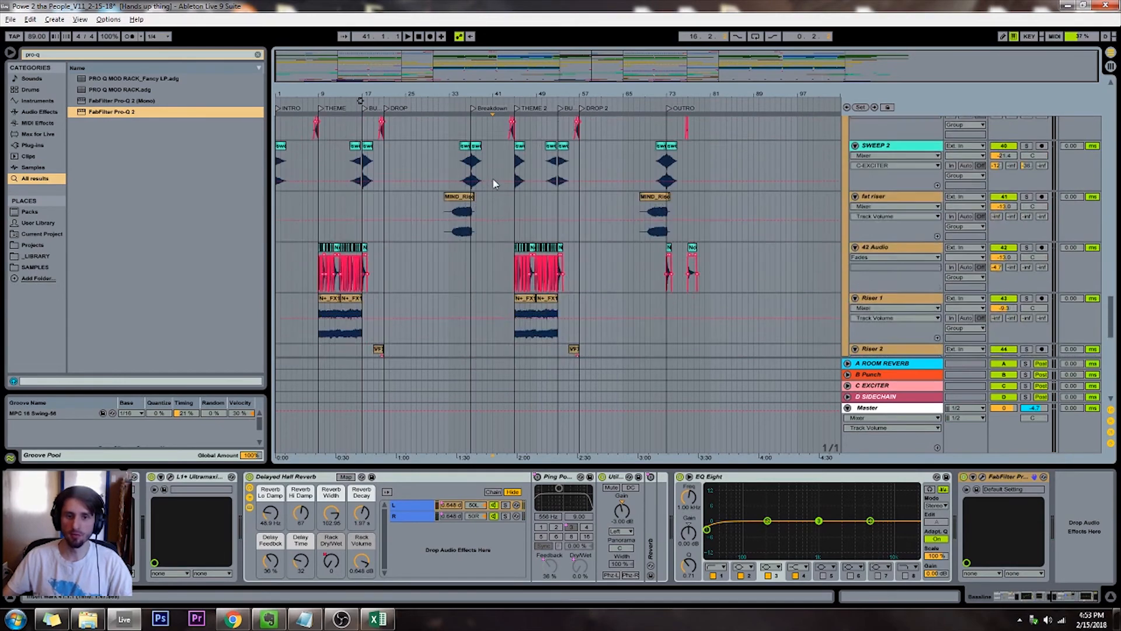
scroll(494, 183, "down", 9)
scroll(493, 183, "up", 6)
scroll(493, 183, "up", 15)
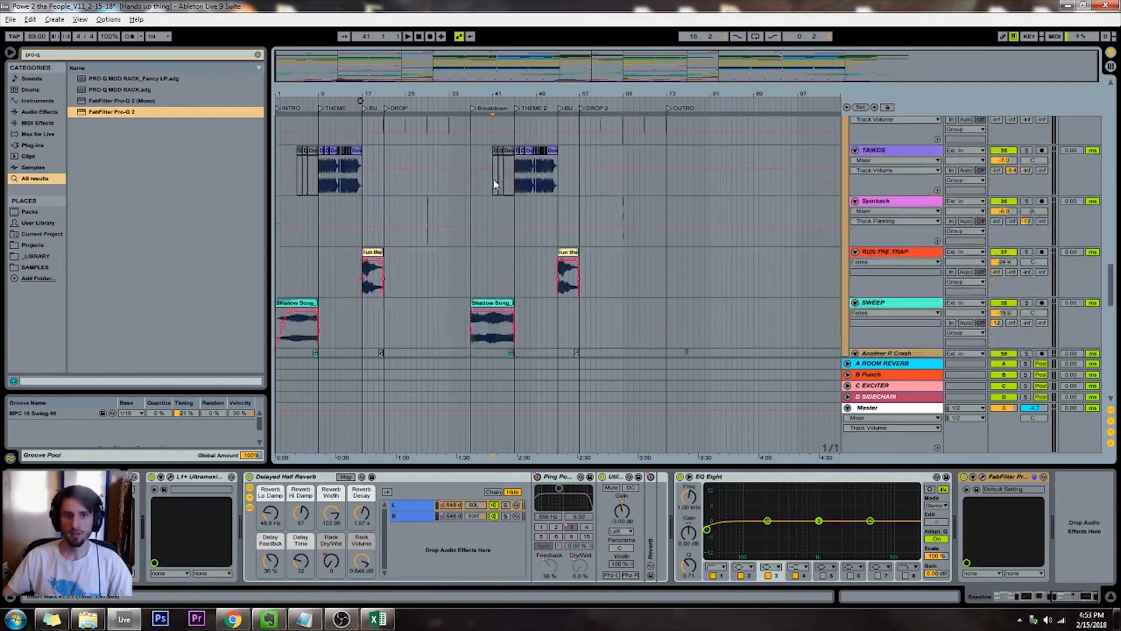
scroll(494, 184, "up", 15)
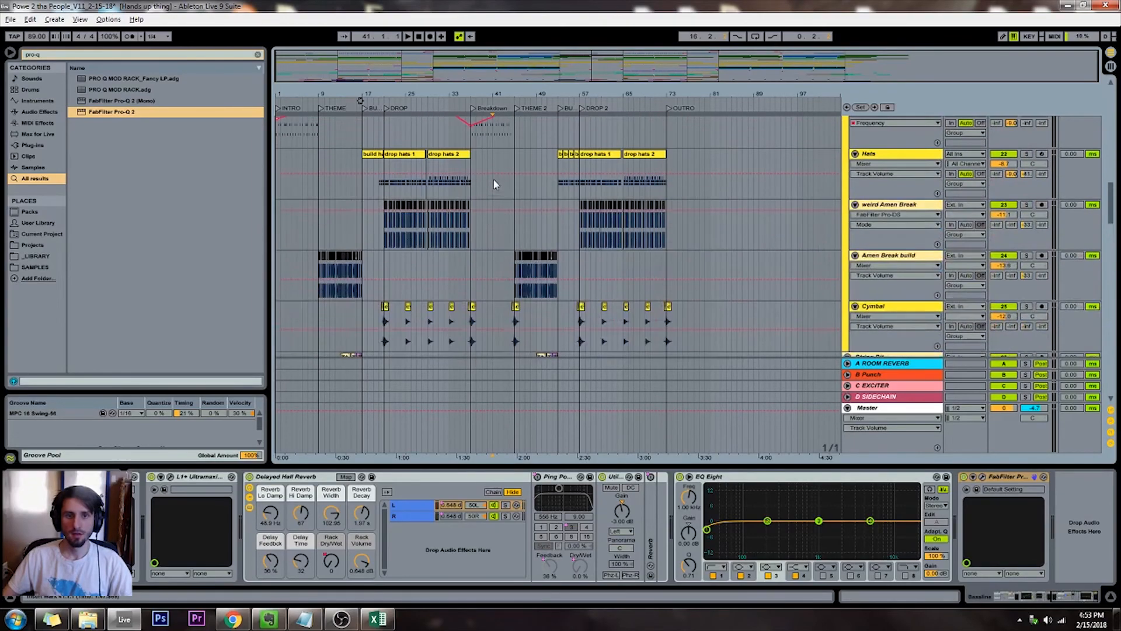
scroll(494, 185, "up", 15)
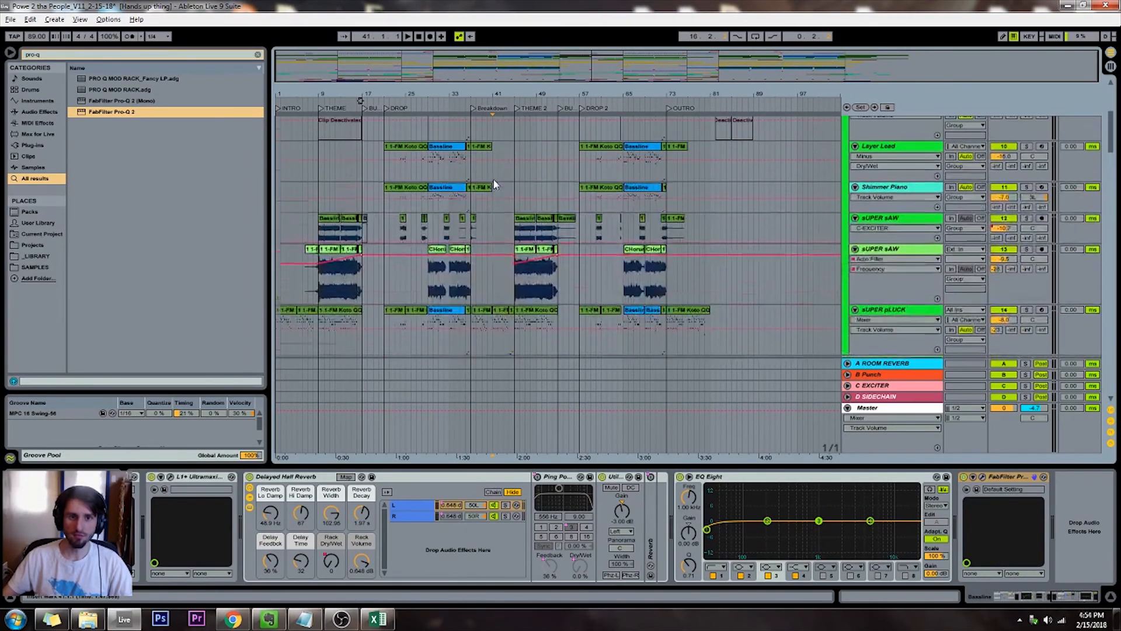
scroll(494, 184, "up", 3)
left_click_drag(390, 184, 400, 347)
mouse_move(390, 195)
left_mouse_down()
mouse_move(357, 198)
mouse_move(386, 192)
left_mouse_up()
left_click(366, 195)
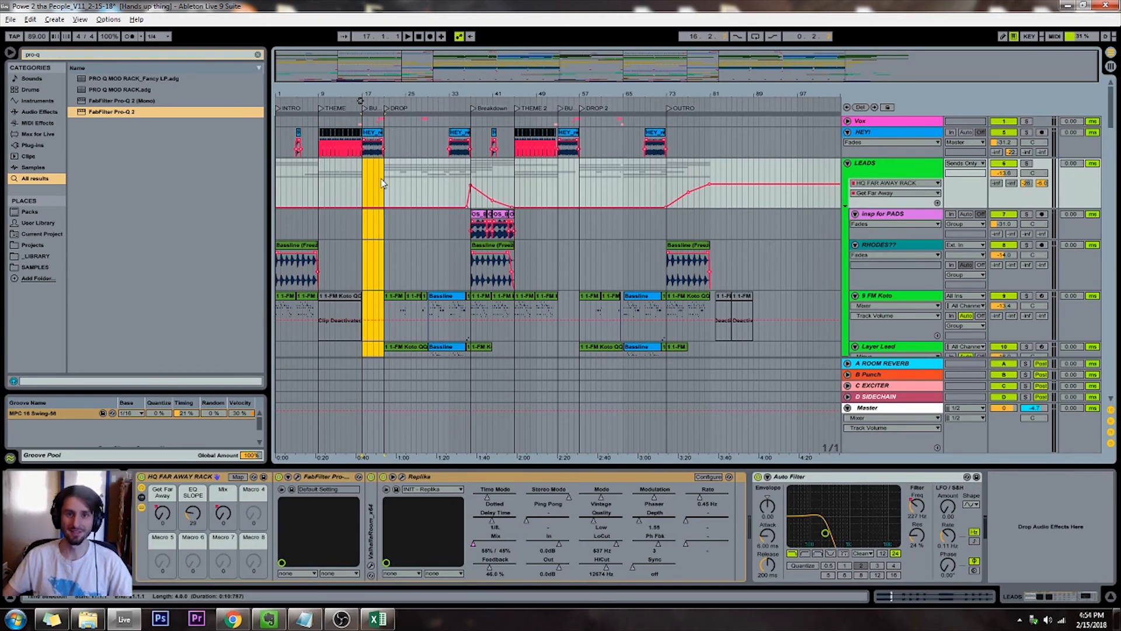